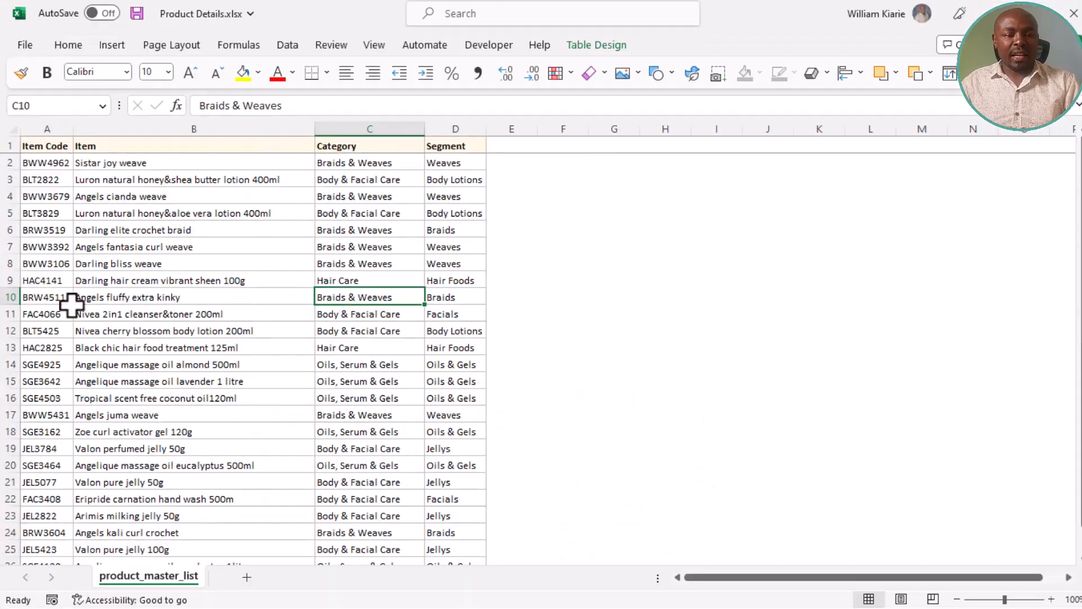
- Examine the item codes and item names in the product_master_list sheet of Product Details.xlsx
click(104, 229)
click(46, 200)
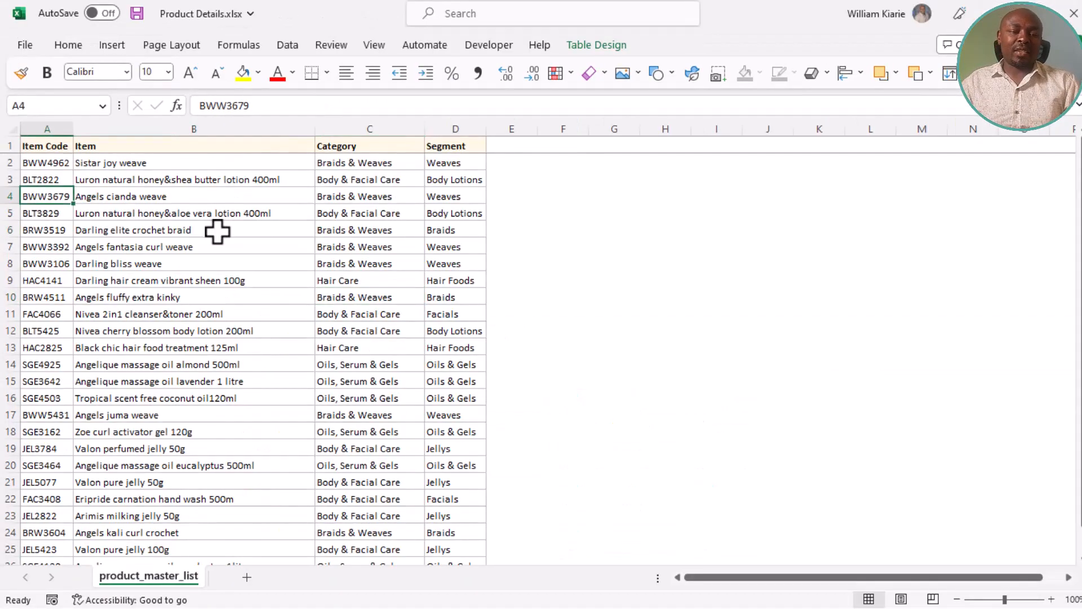
click(218, 229)
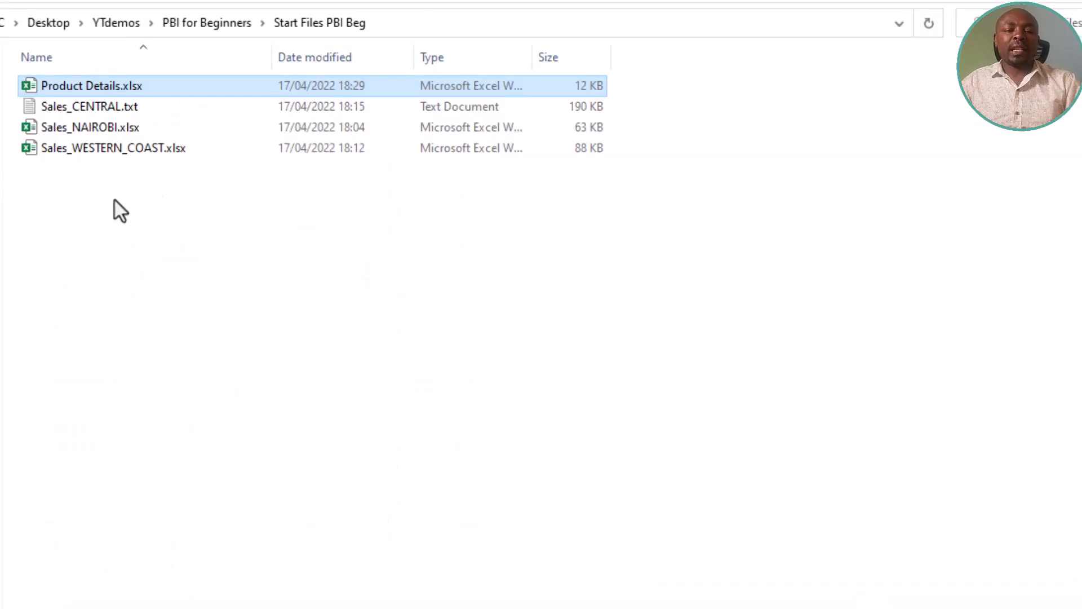
- Switch to the Start Files PBI Beg folder, open Sales_CENTRAL.txt and examine its sales records in a maximized window
drag(116, 199, 70, 110)
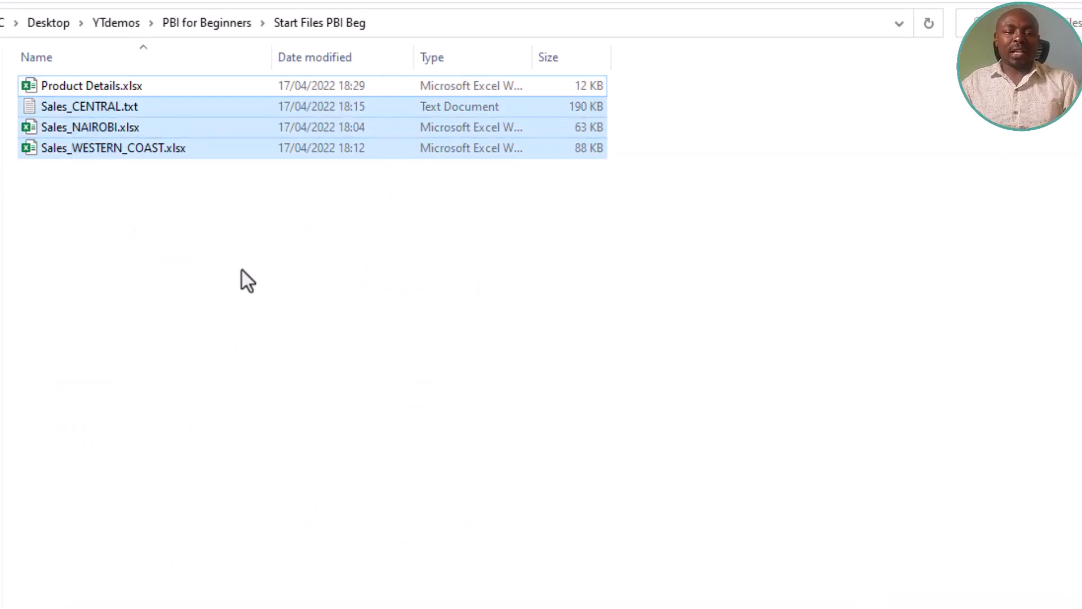
click(178, 234)
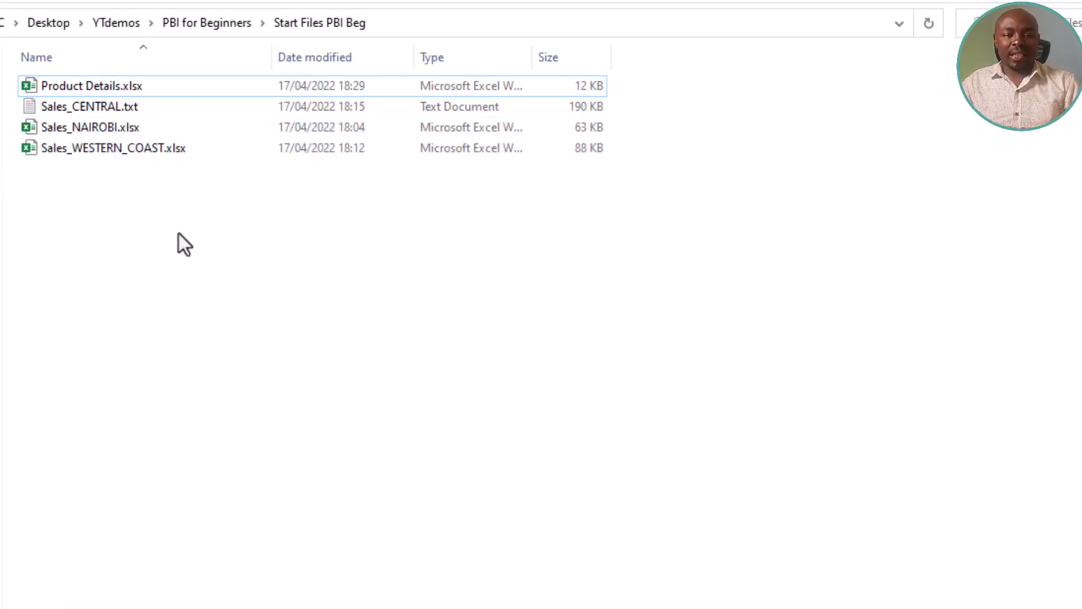
double_click(128, 110)
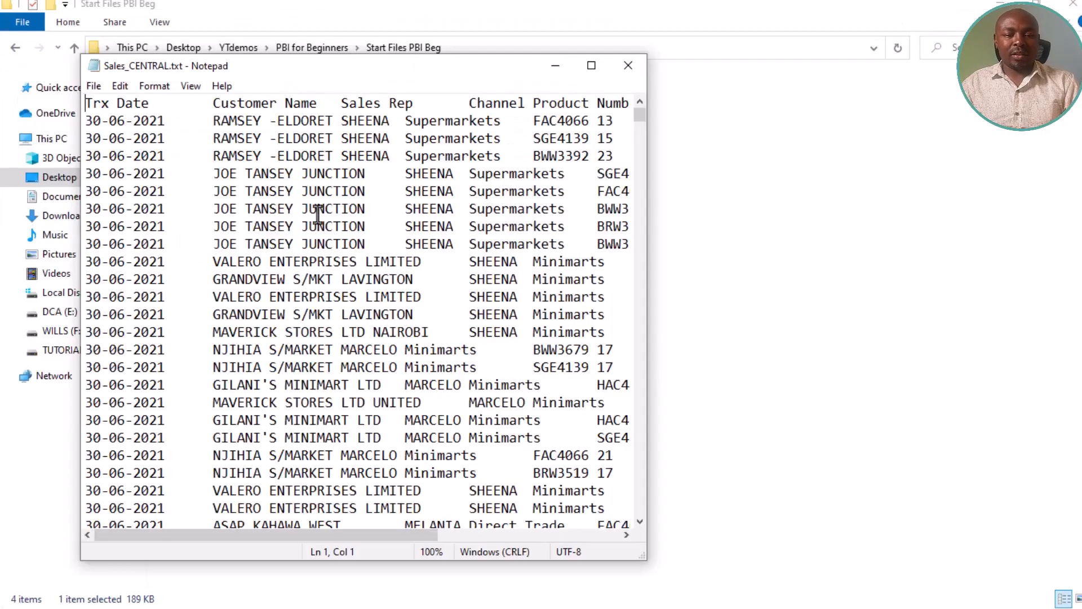
click(591, 65)
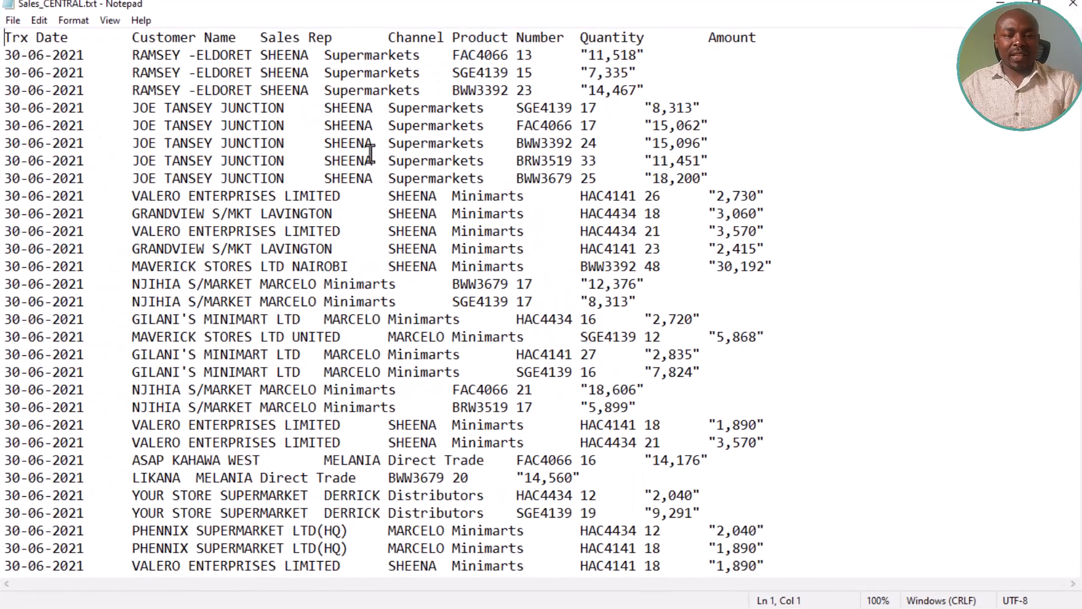
drag(85, 74, 280, 91)
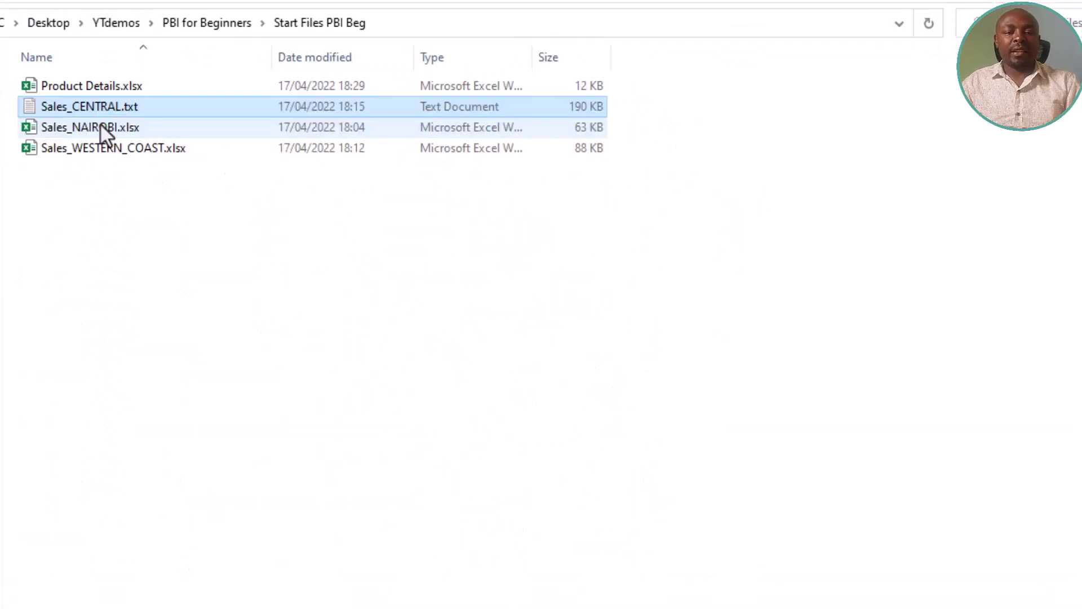
- Open Sales_NAIROBI.xlsx from the folder and compare the column layouts of its nairobi_2020 and nairobi_2021 sheets
double_click(90, 126)
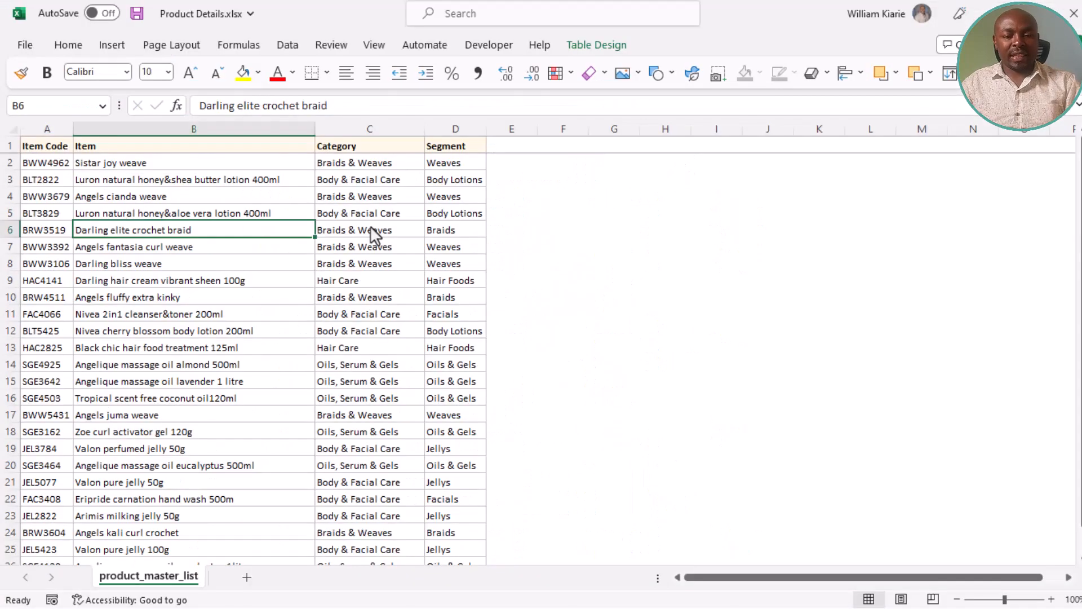
click(141, 583)
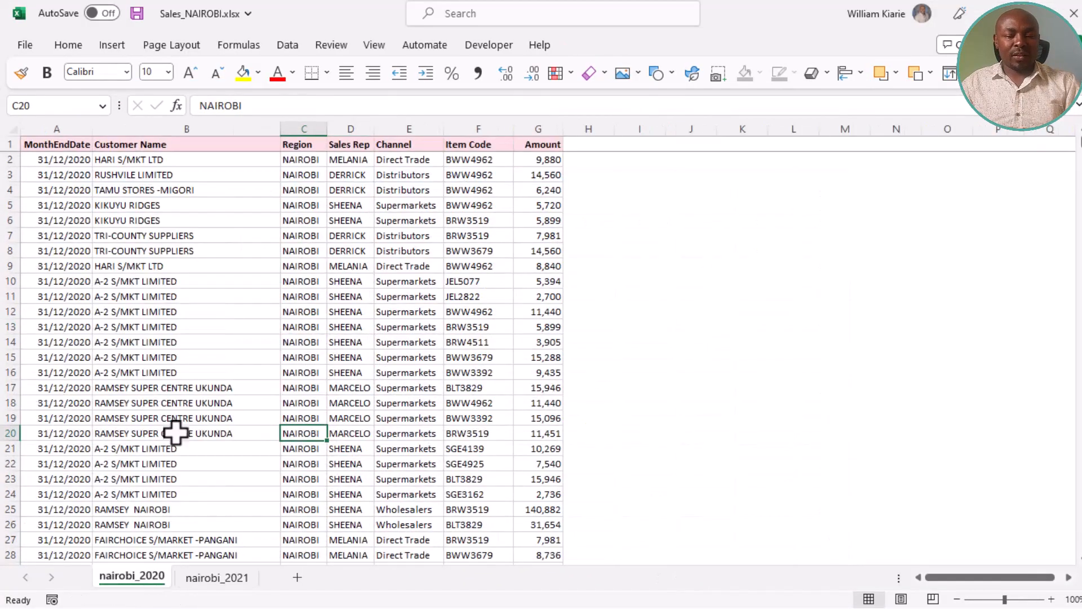
click(155, 313)
click(79, 128)
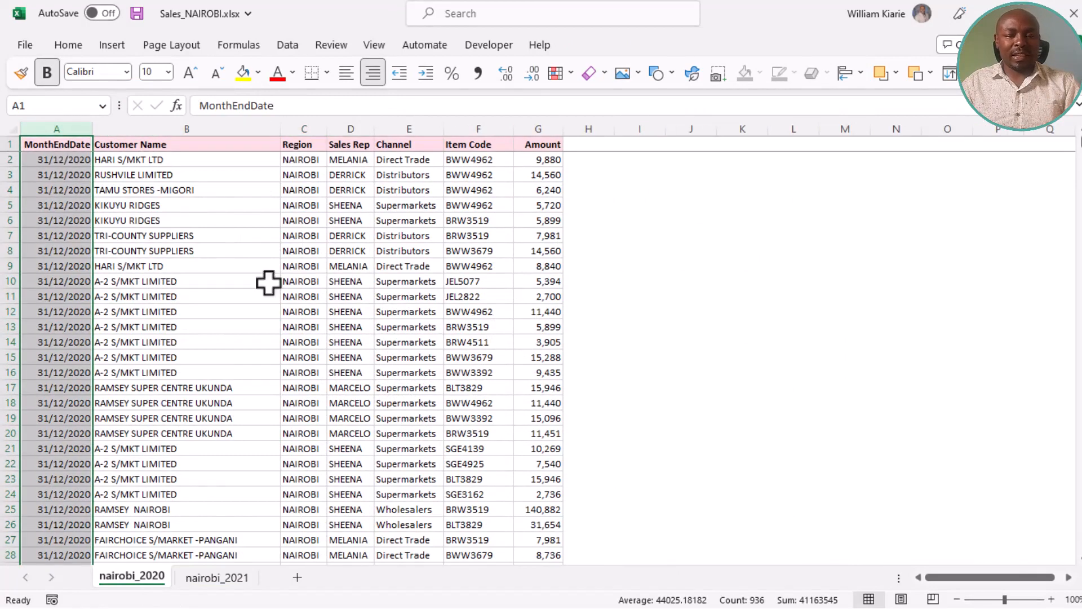
click(383, 260)
click(195, 219)
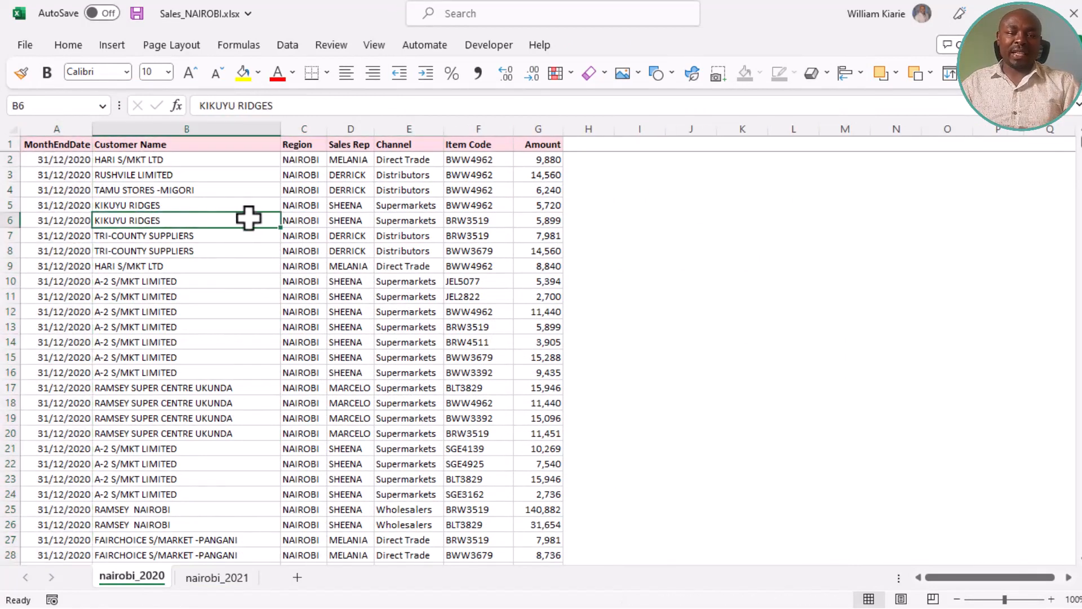
click(482, 262)
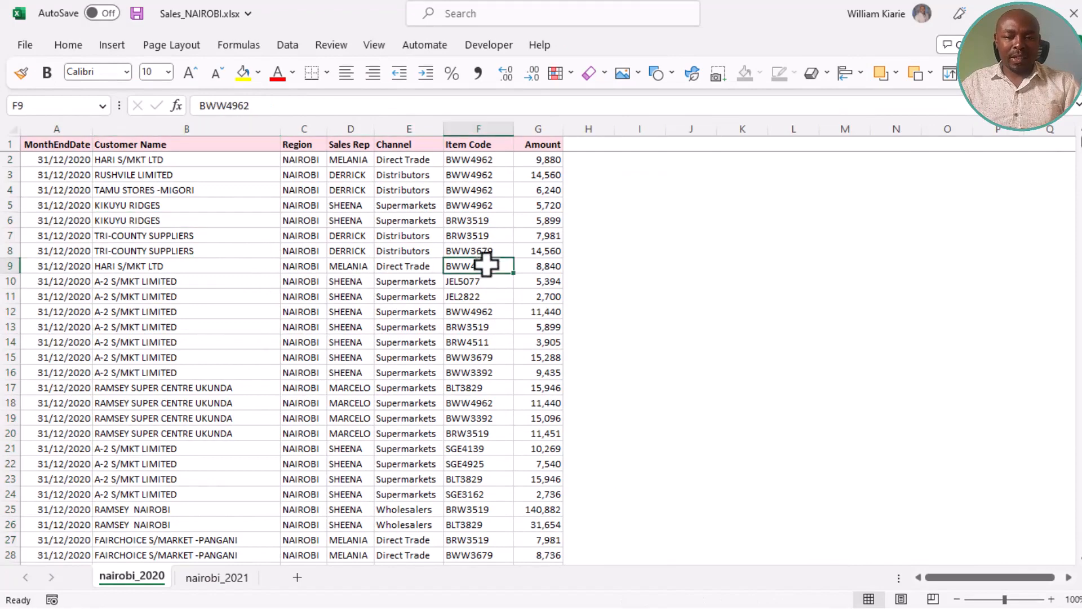
click(205, 579)
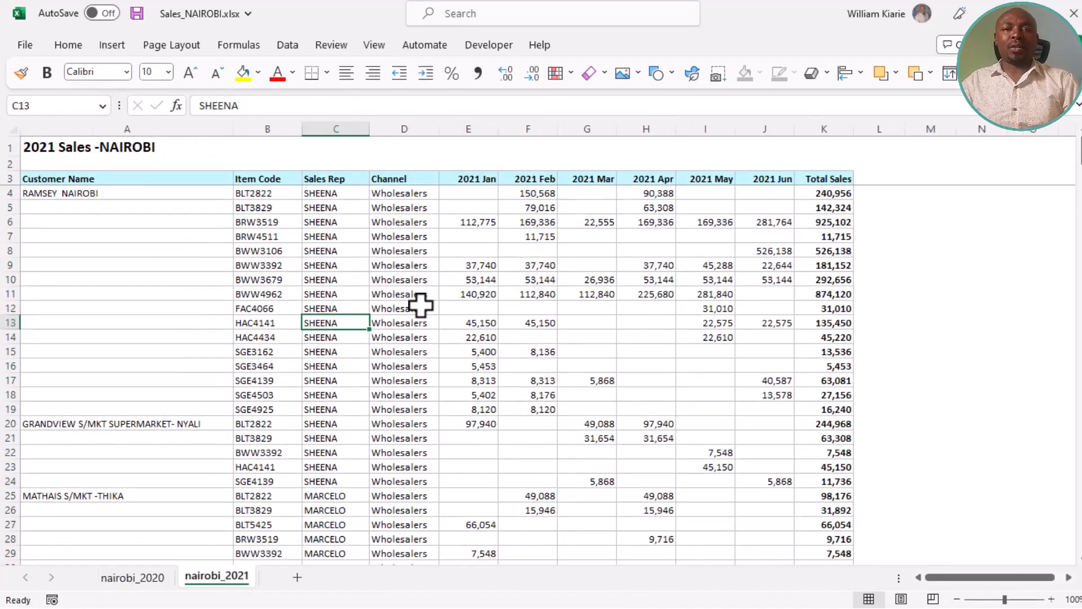
- Switch to Sales_WESTERN_COAST.xlsx and examine its columns from Period to Amount, especially the combined Client Details entries
key(alt+Tab)
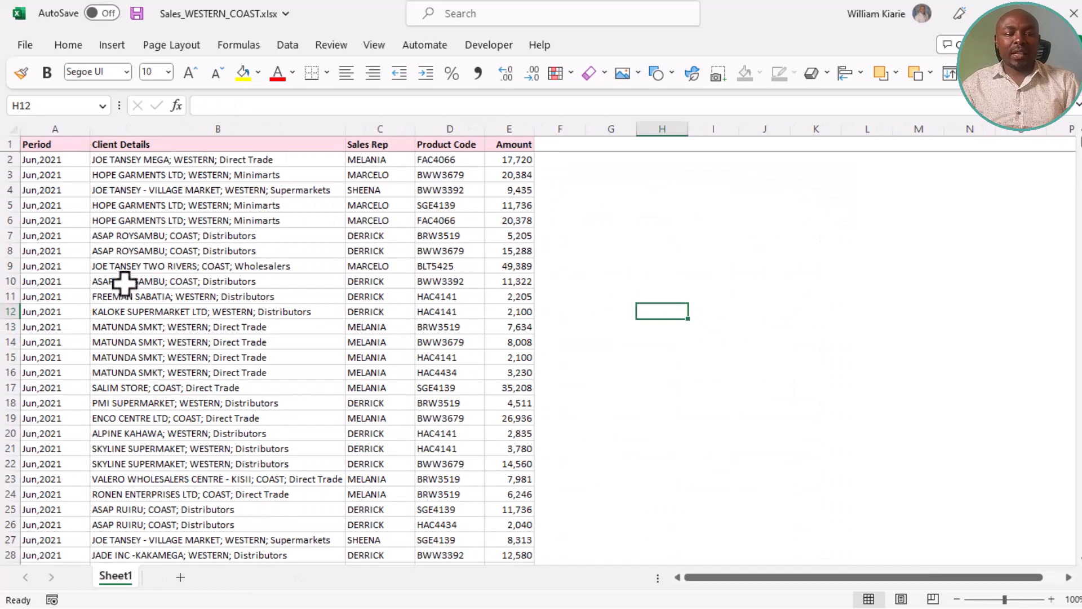
click(146, 270)
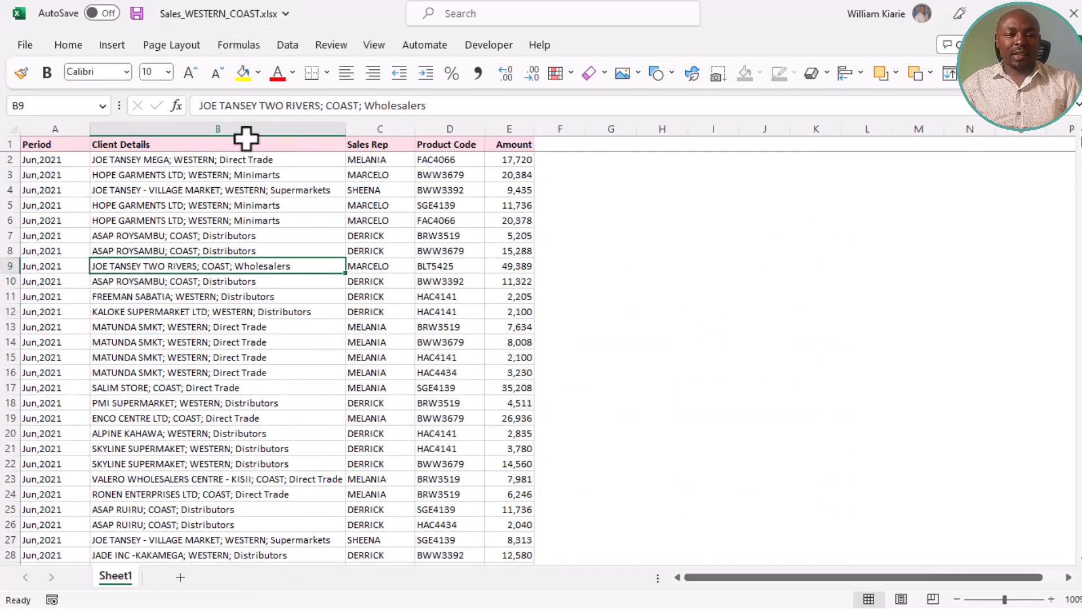
click(171, 192)
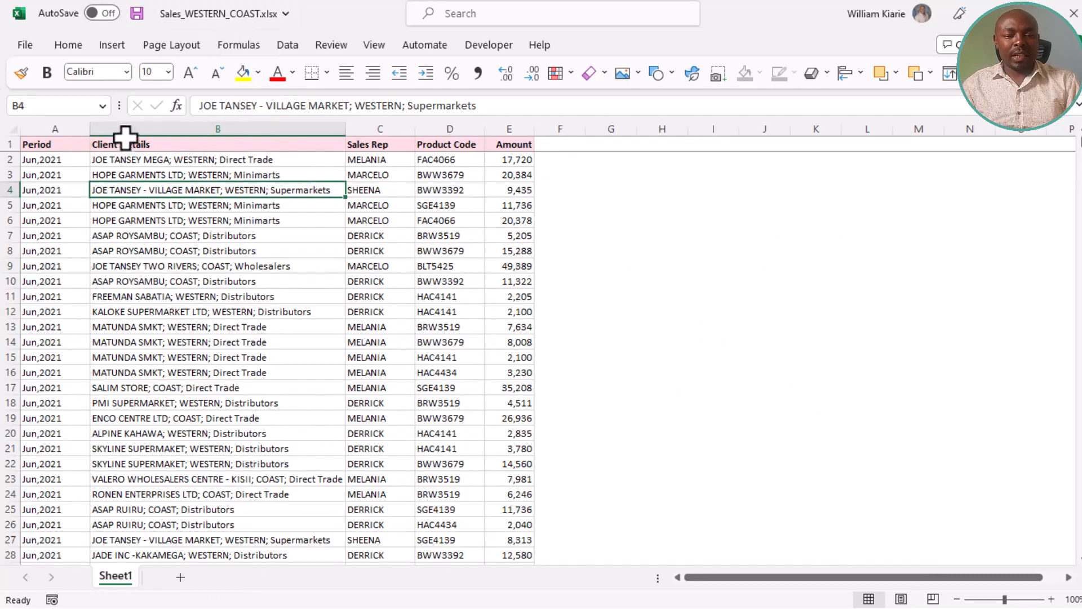
drag(59, 128, 509, 165)
click(309, 251)
click(85, 209)
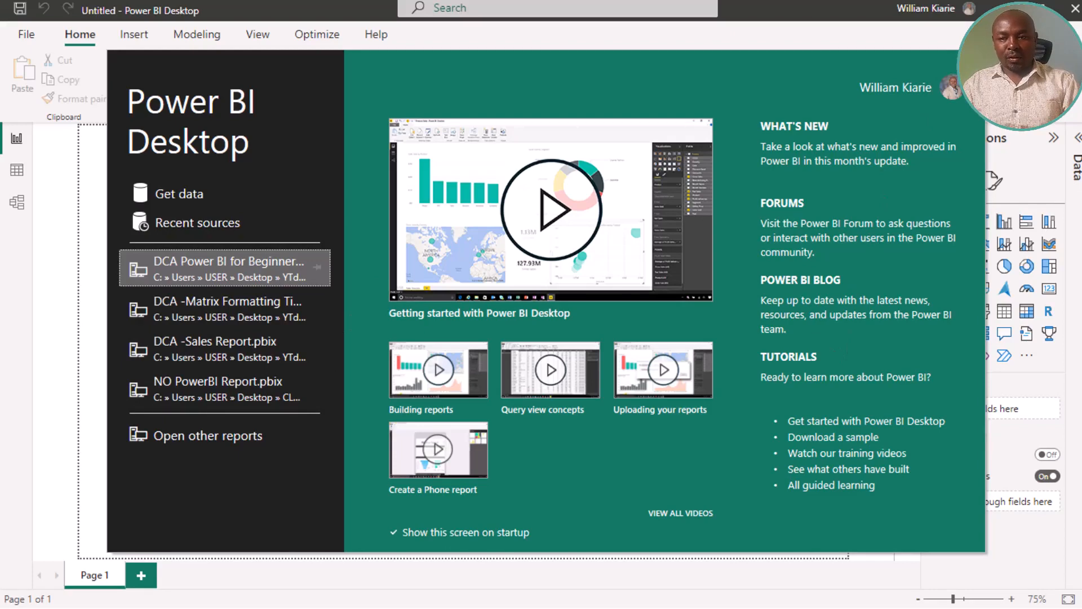
- Switch to Power BI Desktop, dismiss the start screen and browse the full list of available data connectors
click(77, 240)
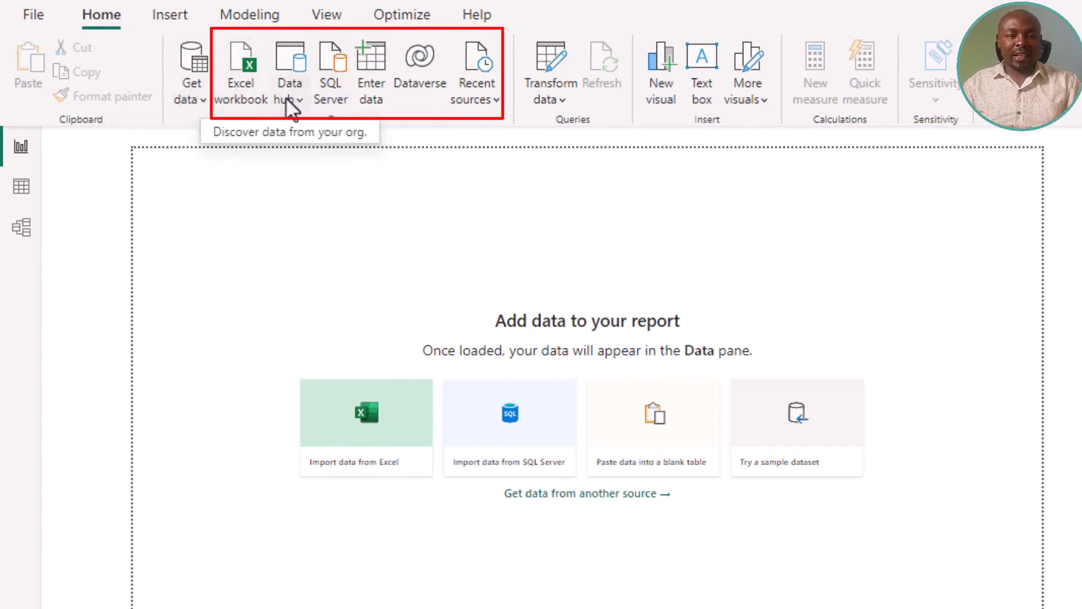
click(205, 103)
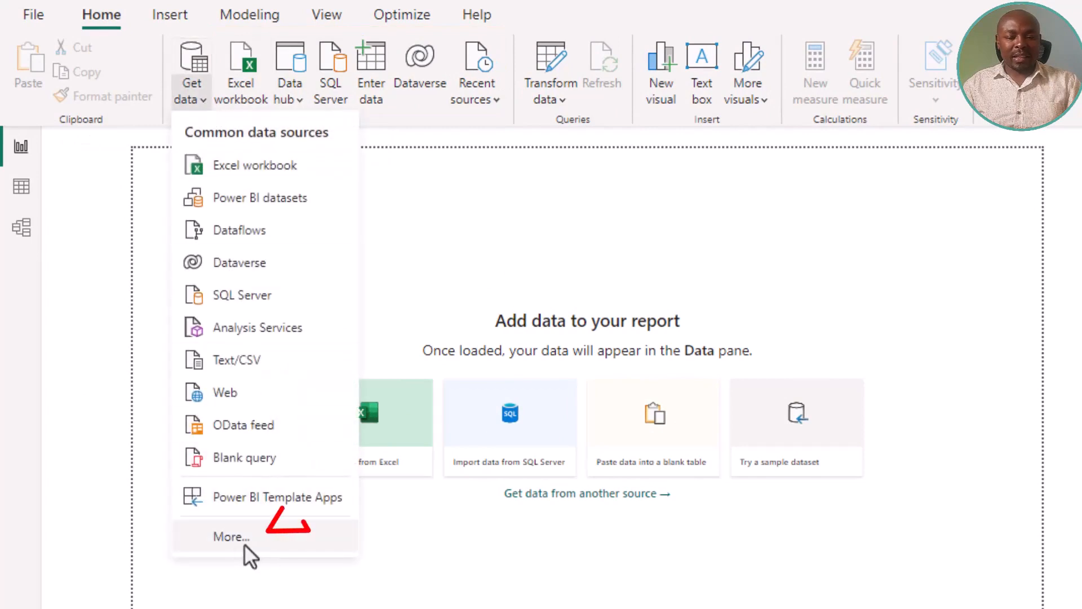
click(201, 59)
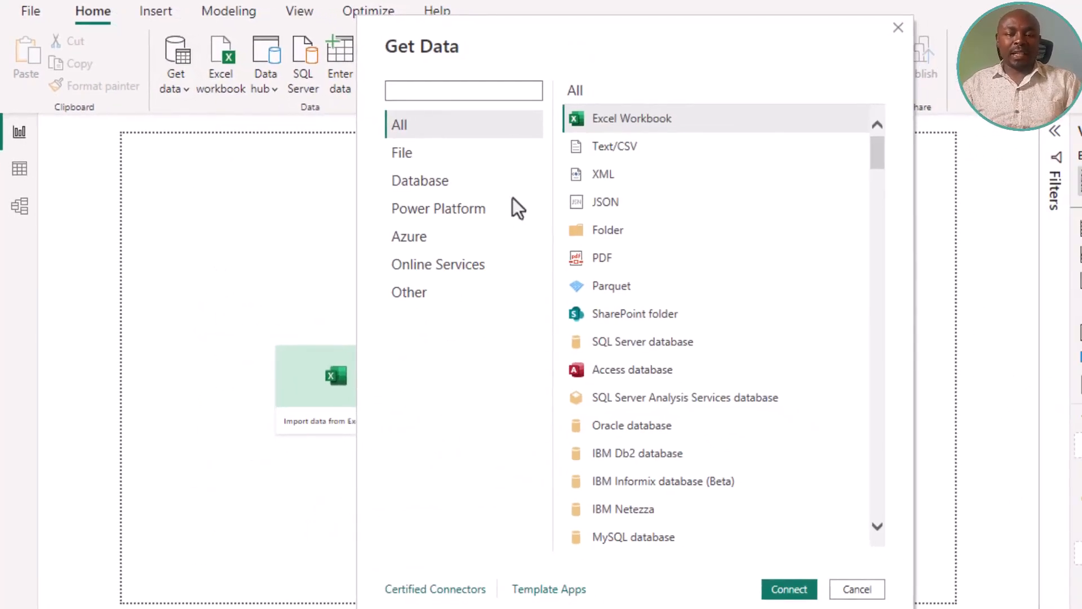
scroll(775, 256, down, 5)
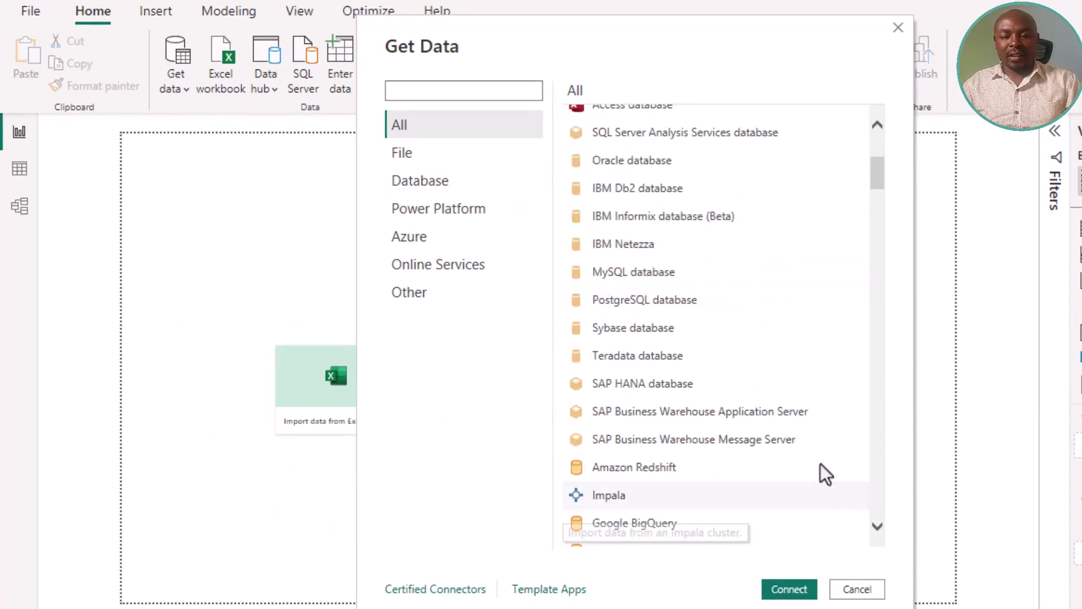
scroll(824, 404, down, 2)
scroll(823, 404, down, 9)
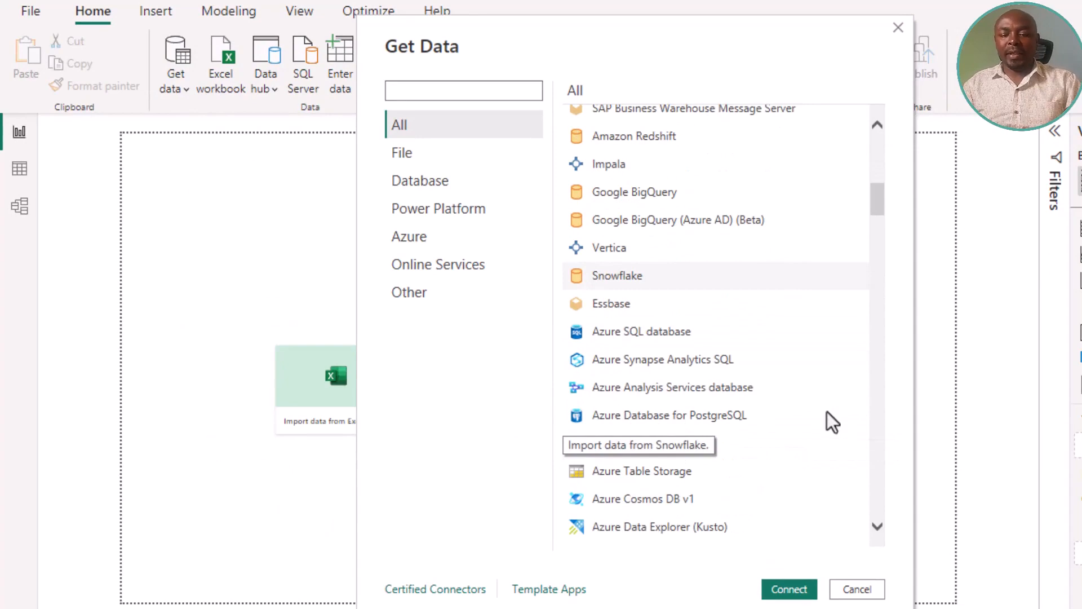
scroll(826, 411, down, 3)
- Connect to the Excel workbook Sales_NAIROBI.xlsx as a file data source
click(402, 153)
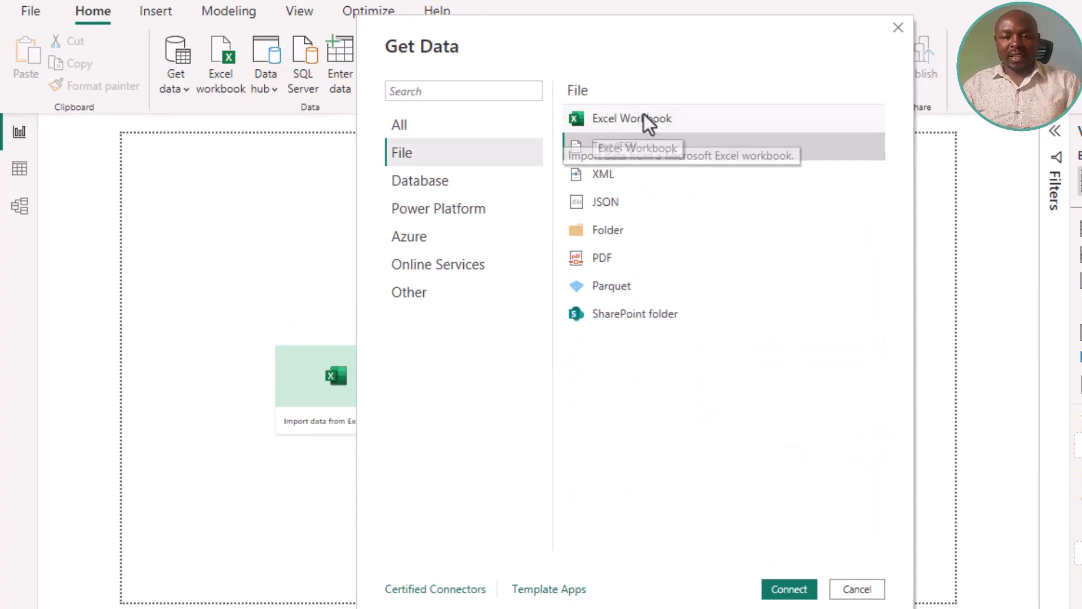
click(643, 118)
click(789, 589)
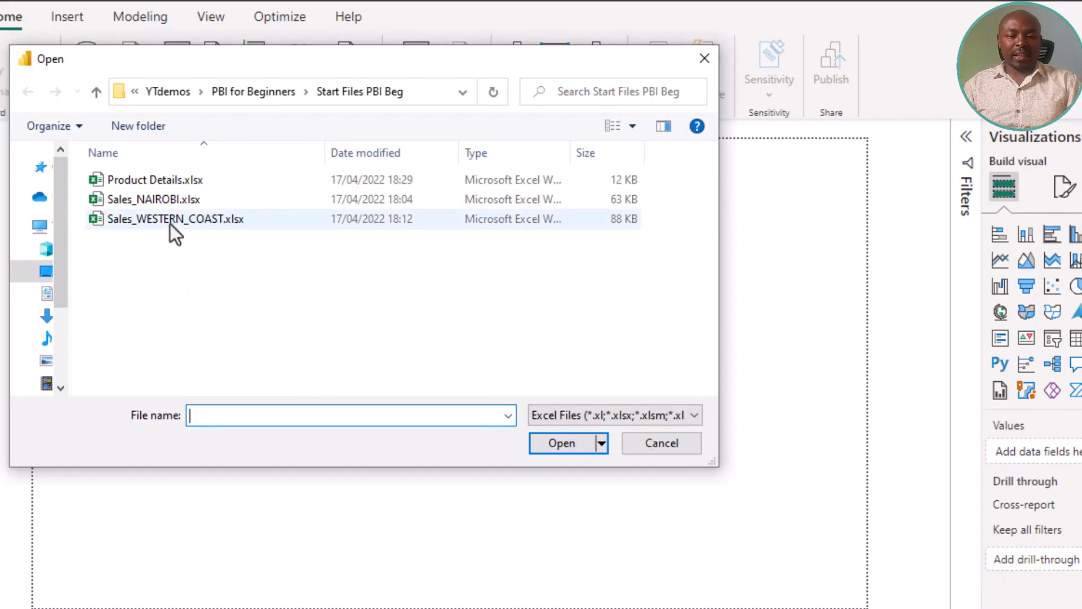
click(158, 205)
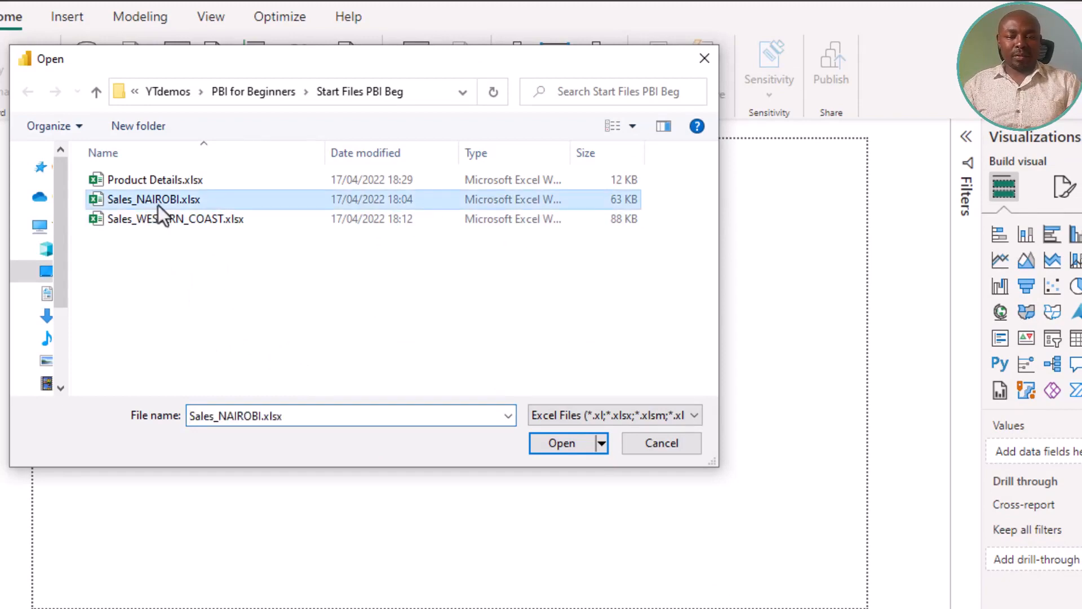
click(559, 443)
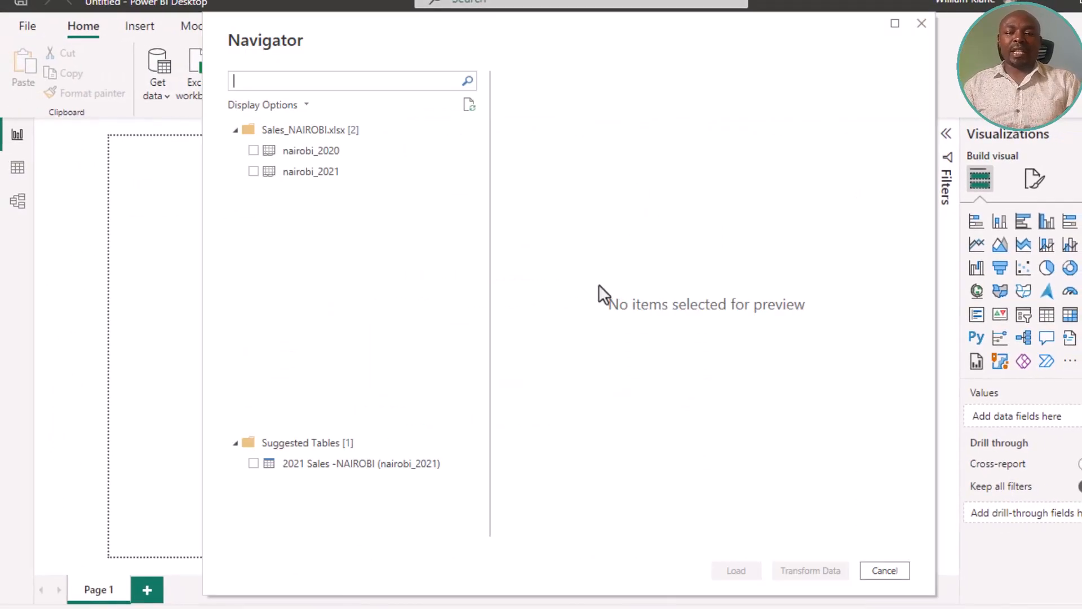
- Bring the nairobi_2020 and nairobi_2021 sheets into Power Query Editor for transformation and display the nairobi_2020 query
click(347, 151)
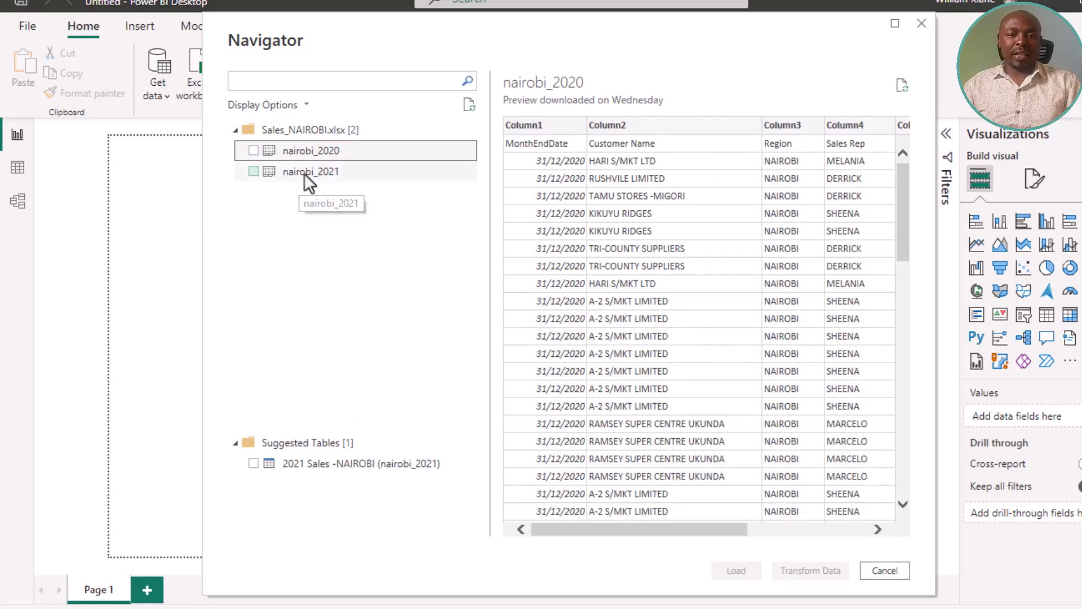
click(252, 150)
click(253, 170)
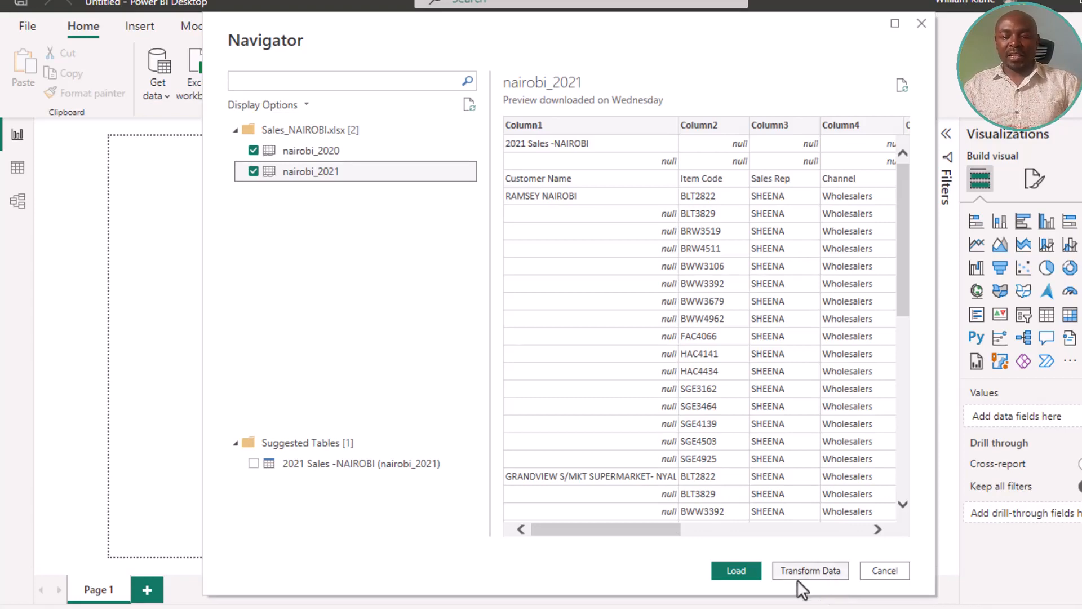
click(810, 571)
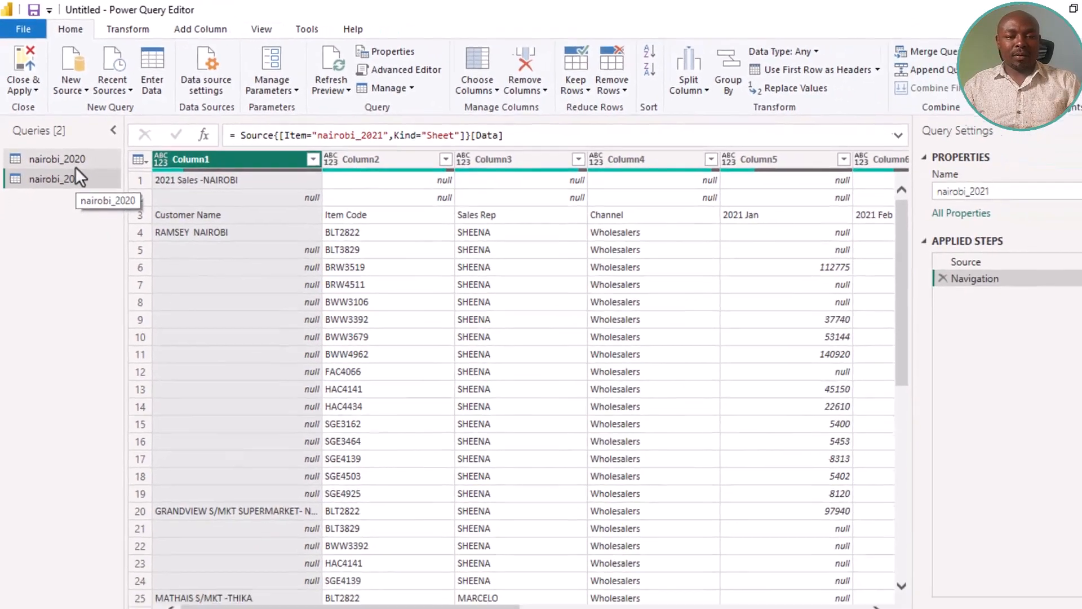
click(71, 160)
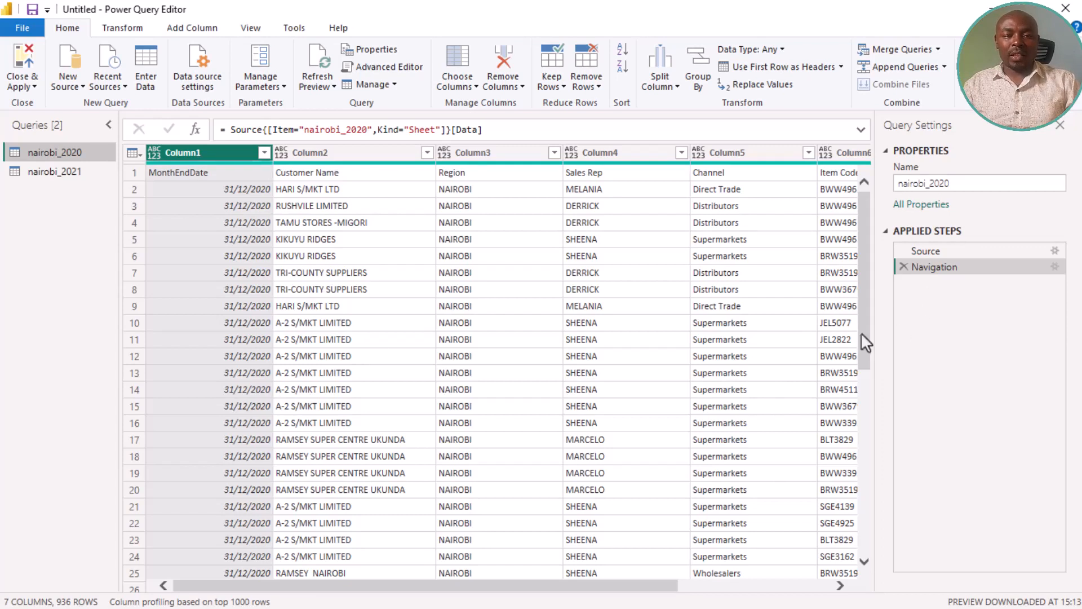
click(584, 306)
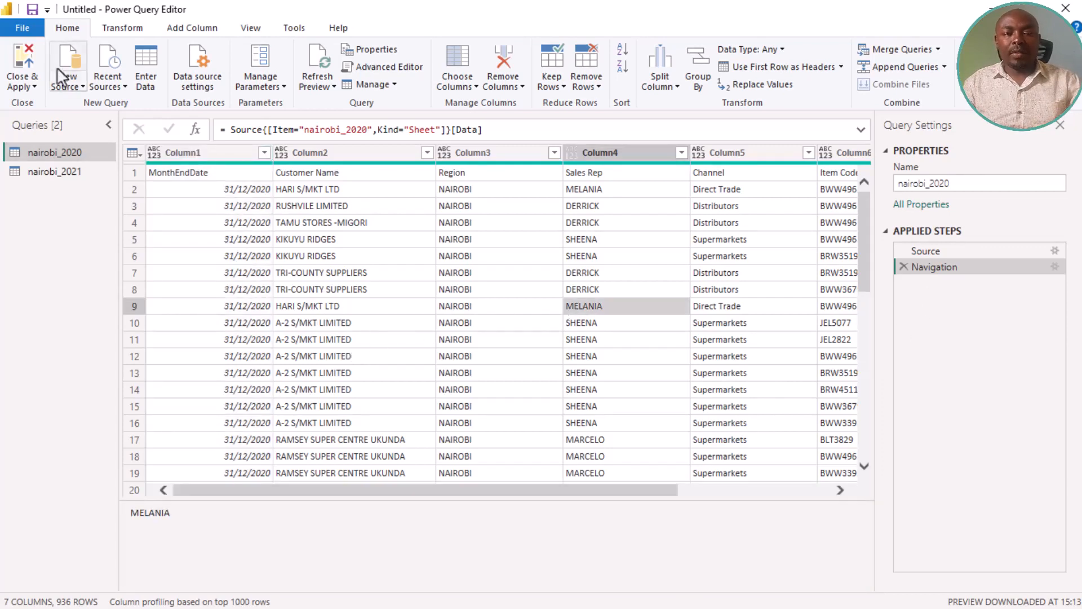
- Review the global and current-file Data Load options, including type detection, and cancel the dialog
click(6, 33)
mouse_move(65, 232)
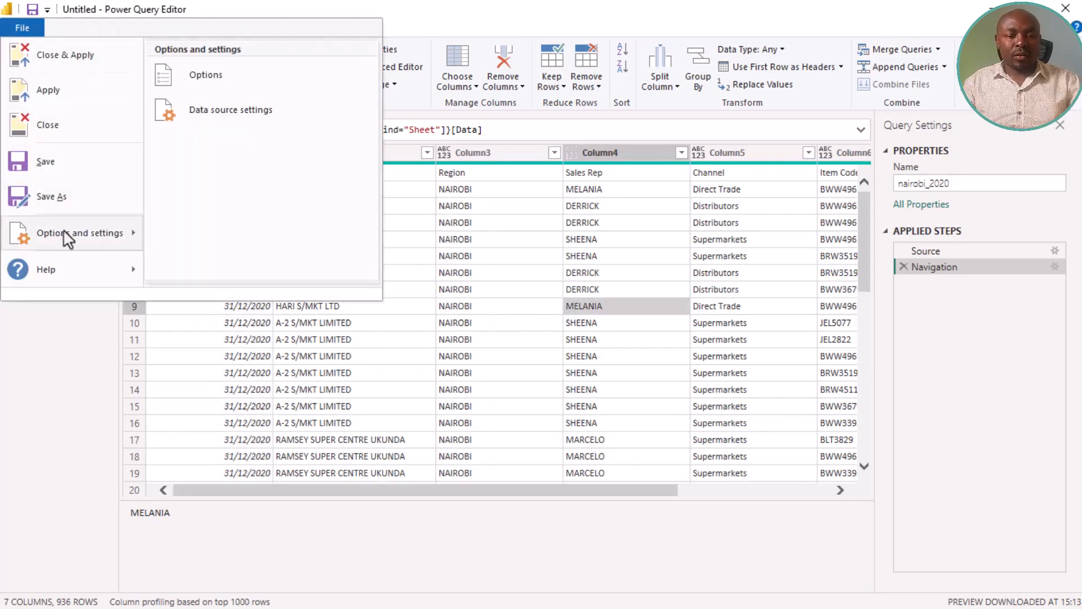
click(232, 83)
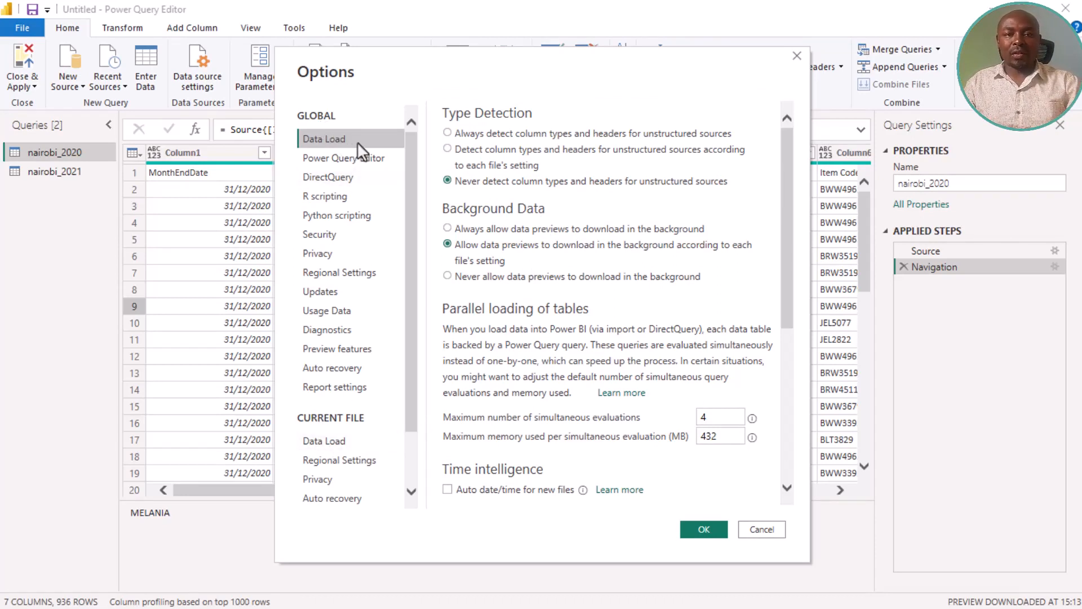
click(350, 441)
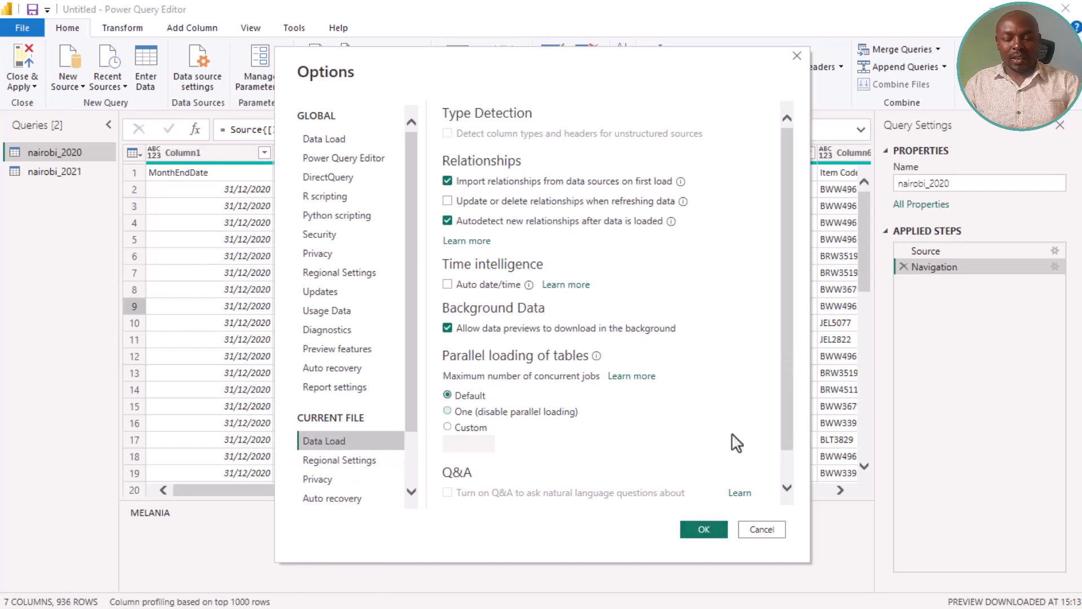
click(762, 530)
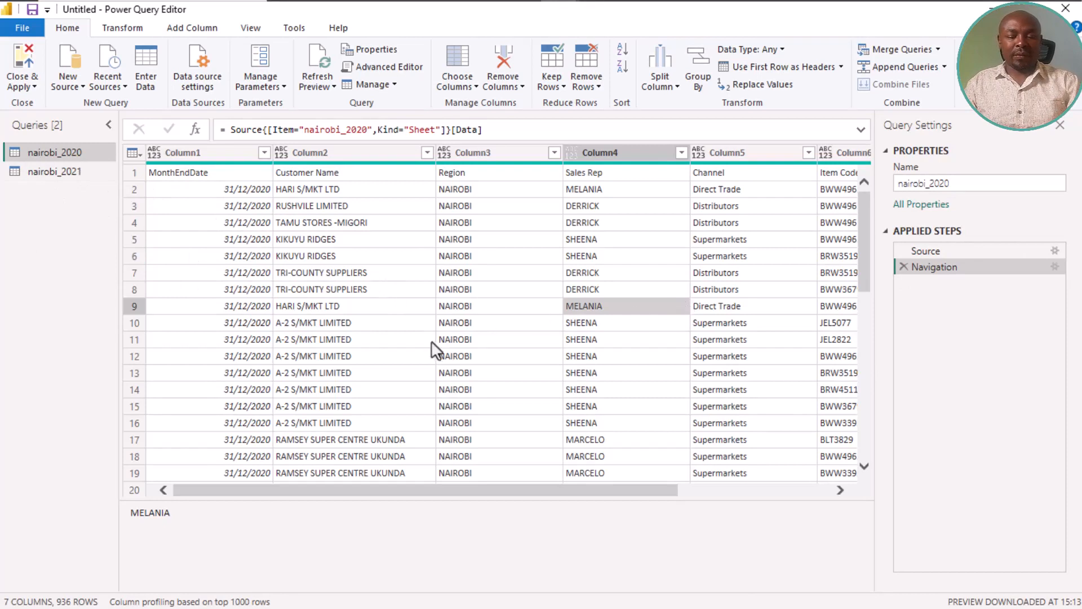
- Promote the first row of the nairobi_2020 query to column headers
click(722, 256)
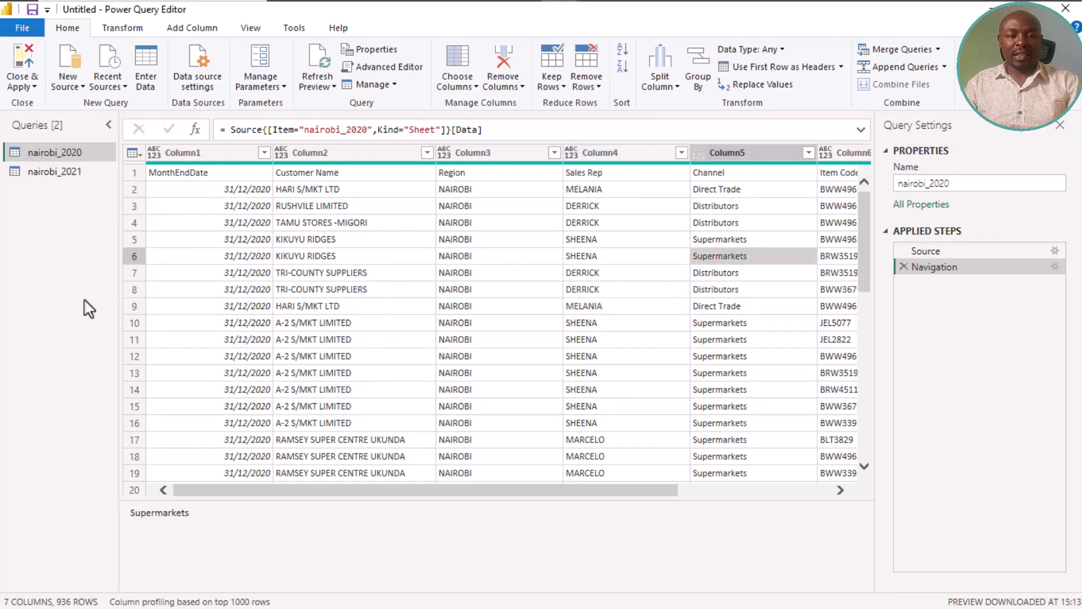
click(133, 173)
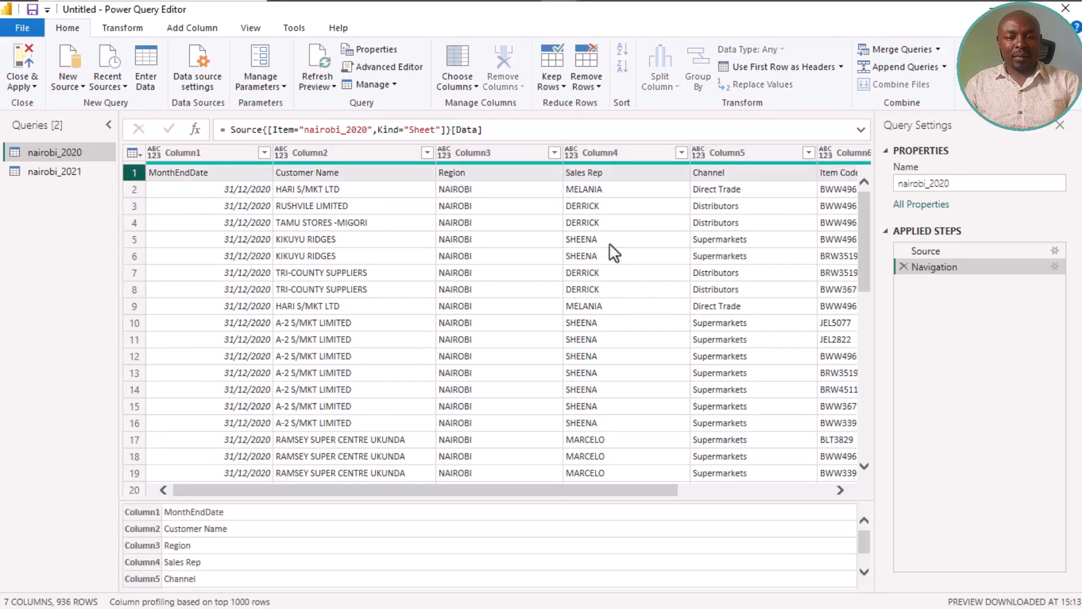
click(599, 274)
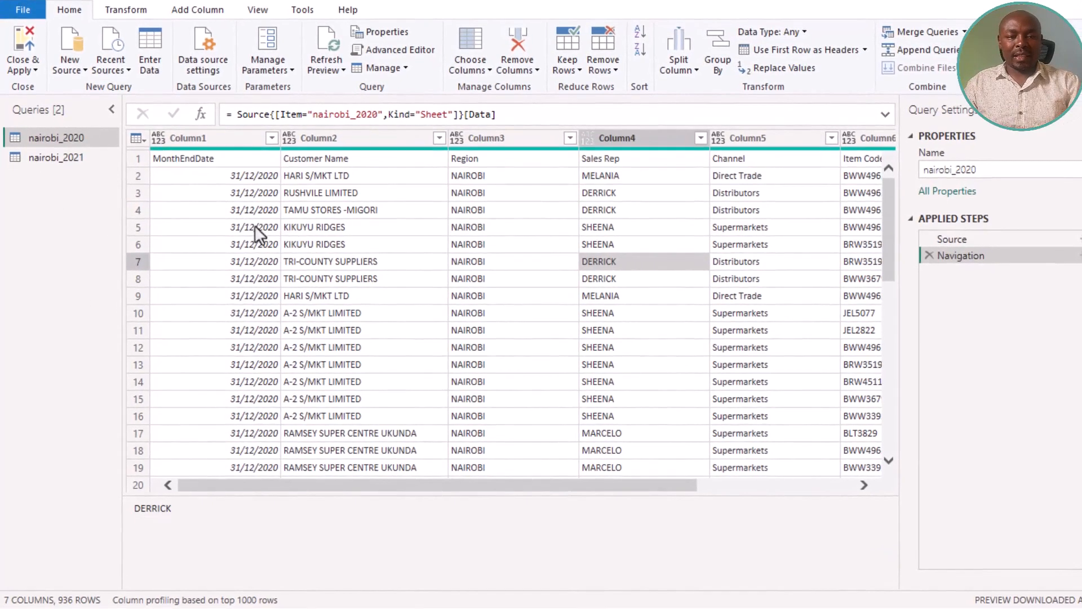
click(188, 163)
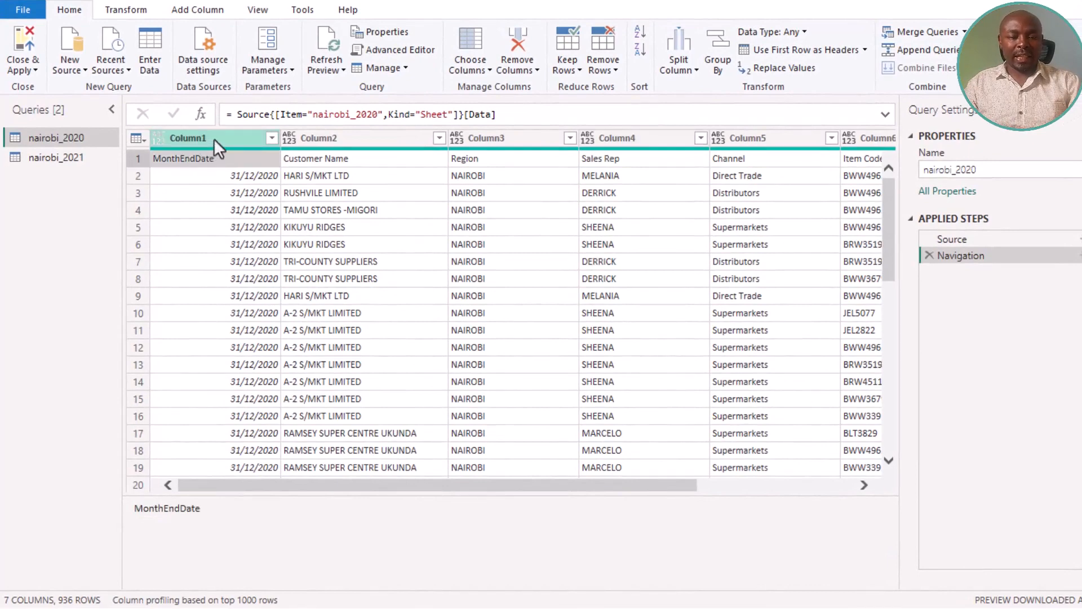
click(108, 13)
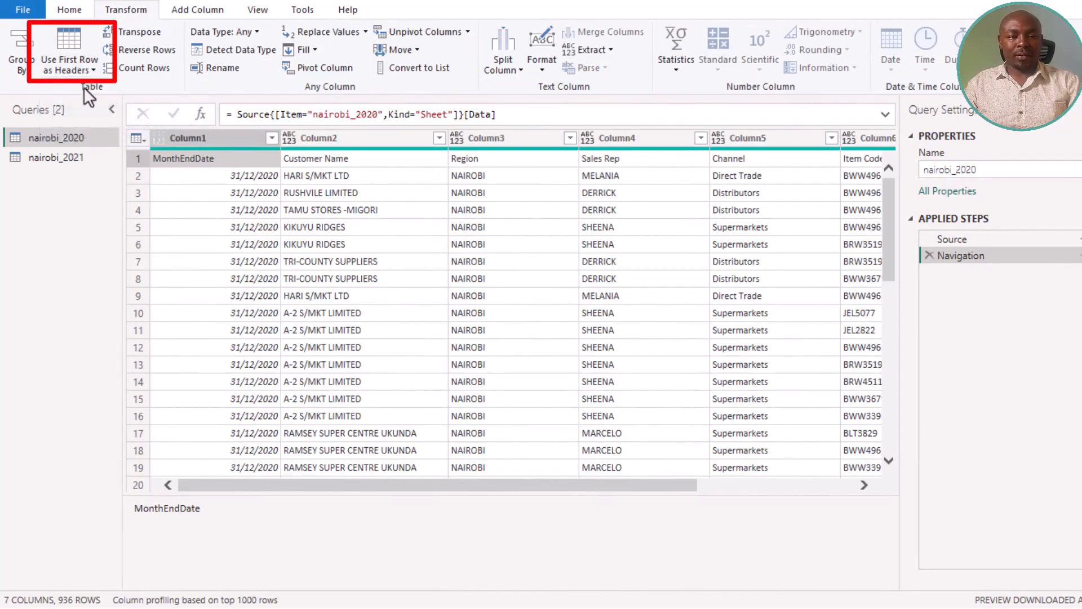
click(70, 39)
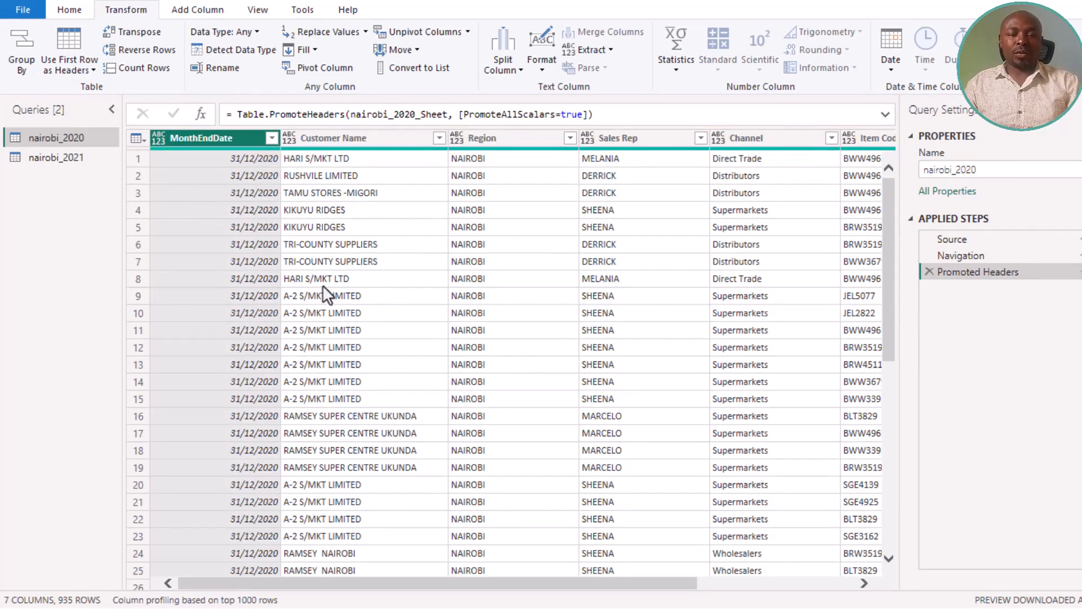
- Rename the MonthEndDate column of nairobi_2020 to Trx Date
double_click(232, 141)
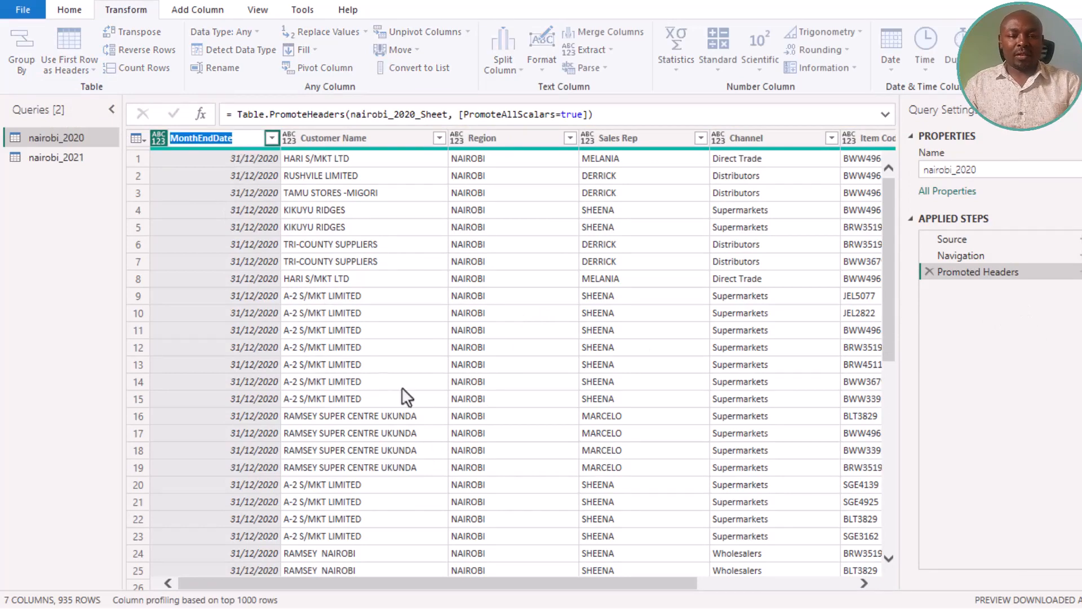
text(Trx Date)
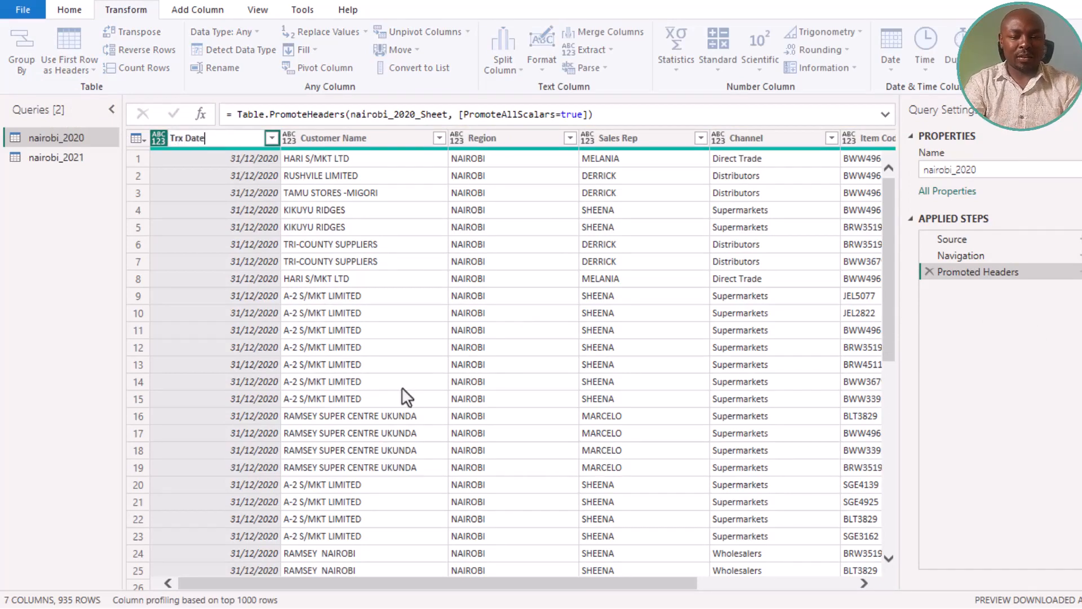
key(Return)
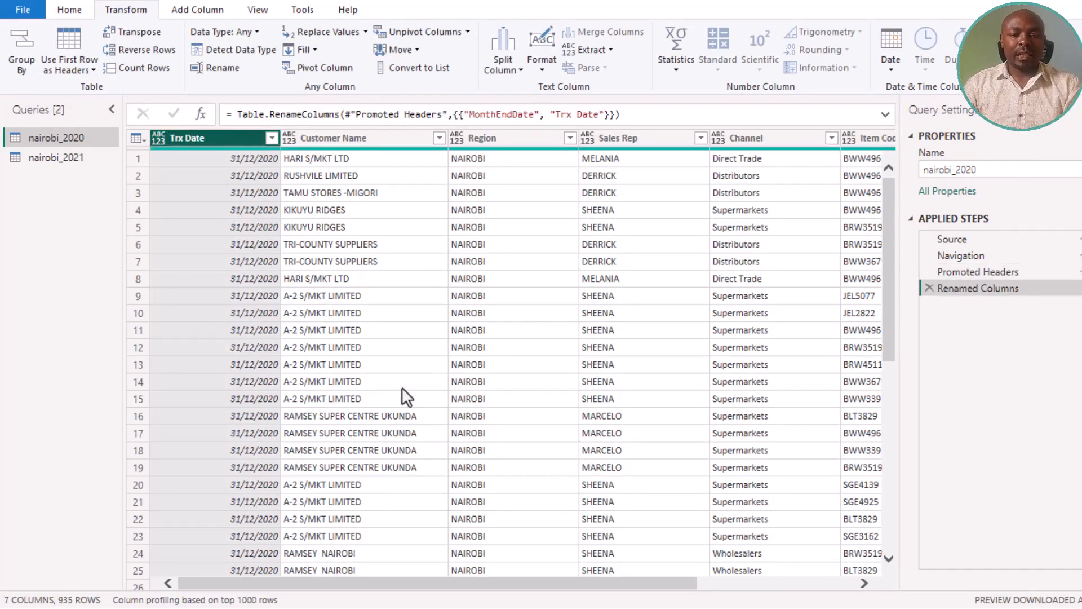
- Examine the nairobi_2020 columns from Trx Date through Amount, checking their contents and data type indicators
click(364, 191)
click(491, 179)
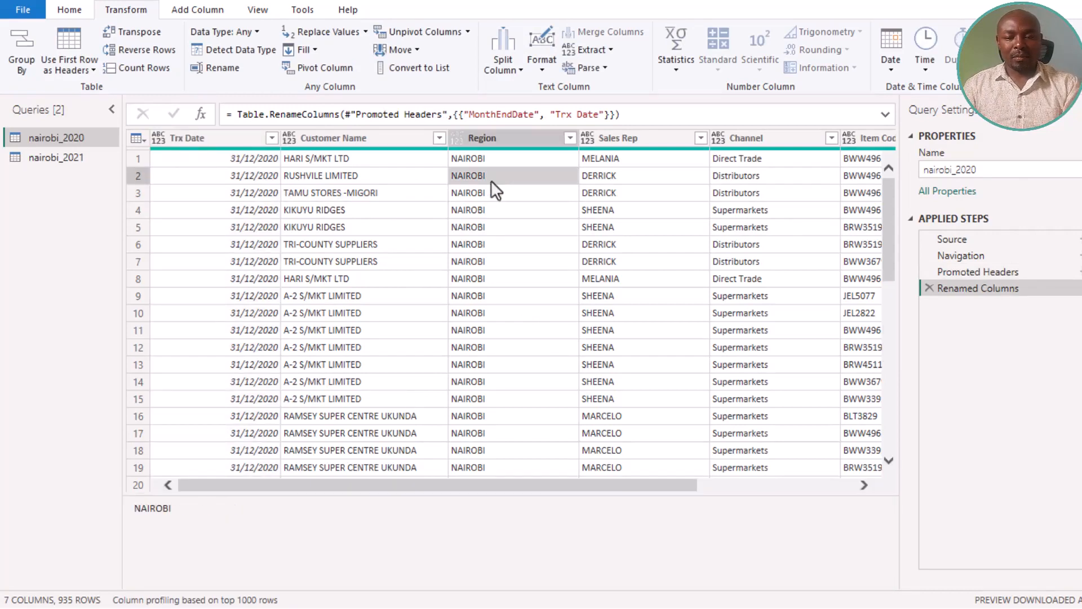
drag(439, 488, 643, 483)
click(794, 216)
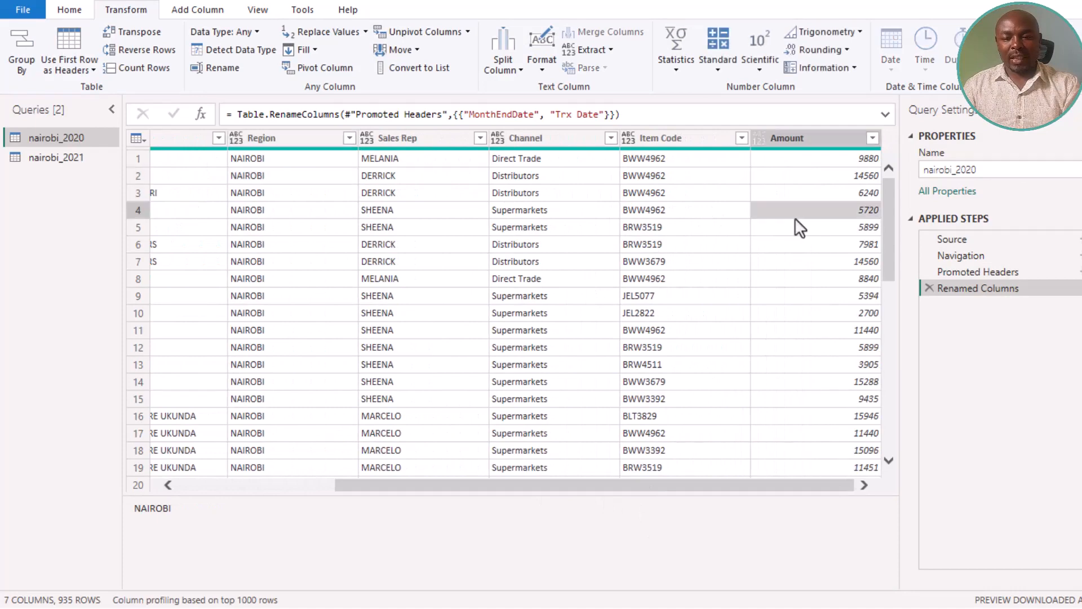
click(666, 263)
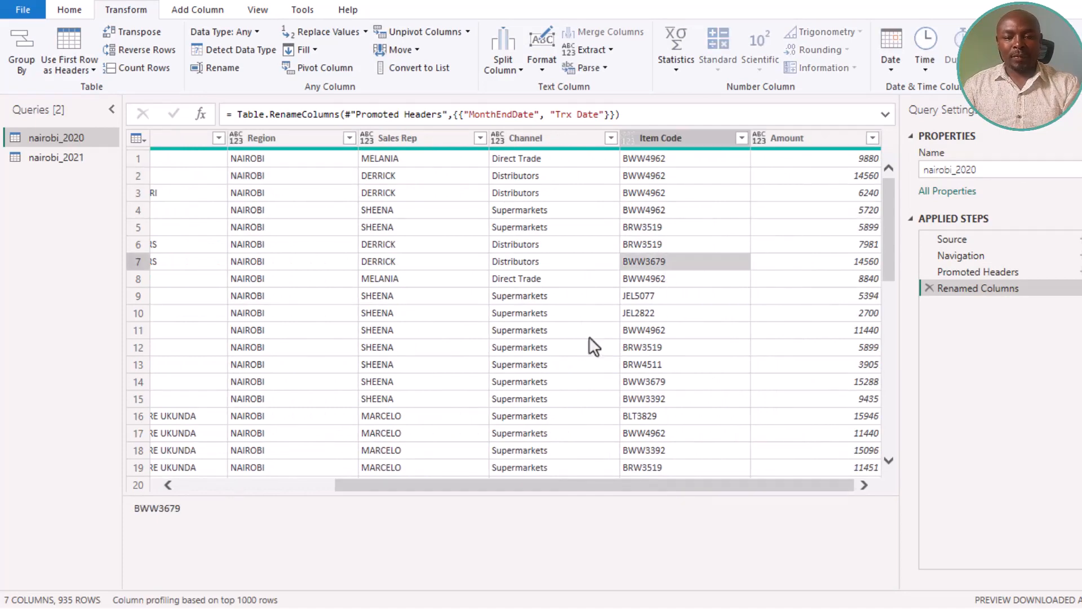
click(660, 138)
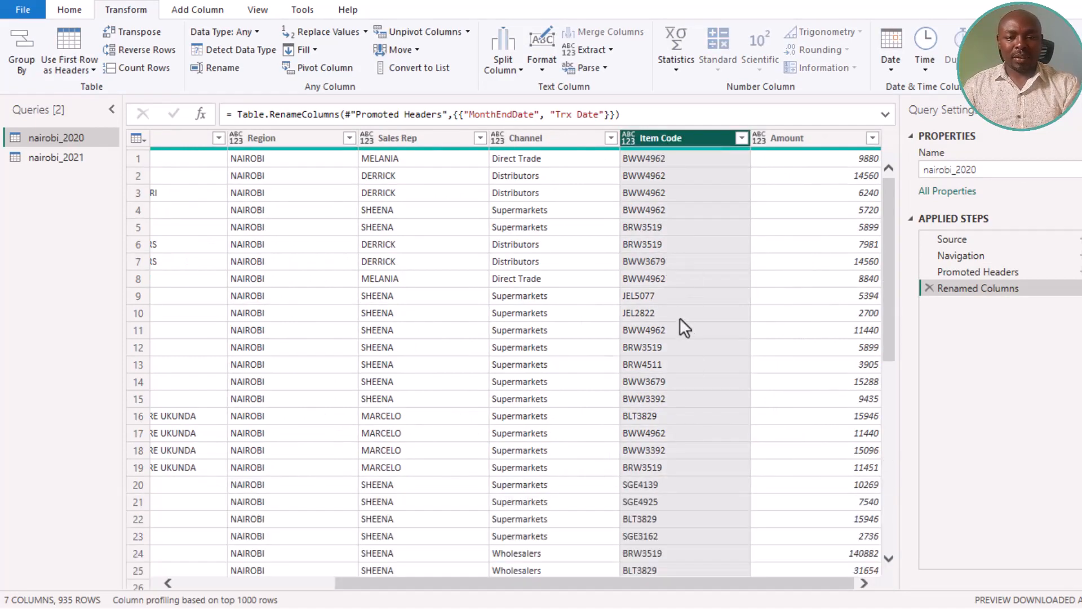
drag(583, 596, 394, 567)
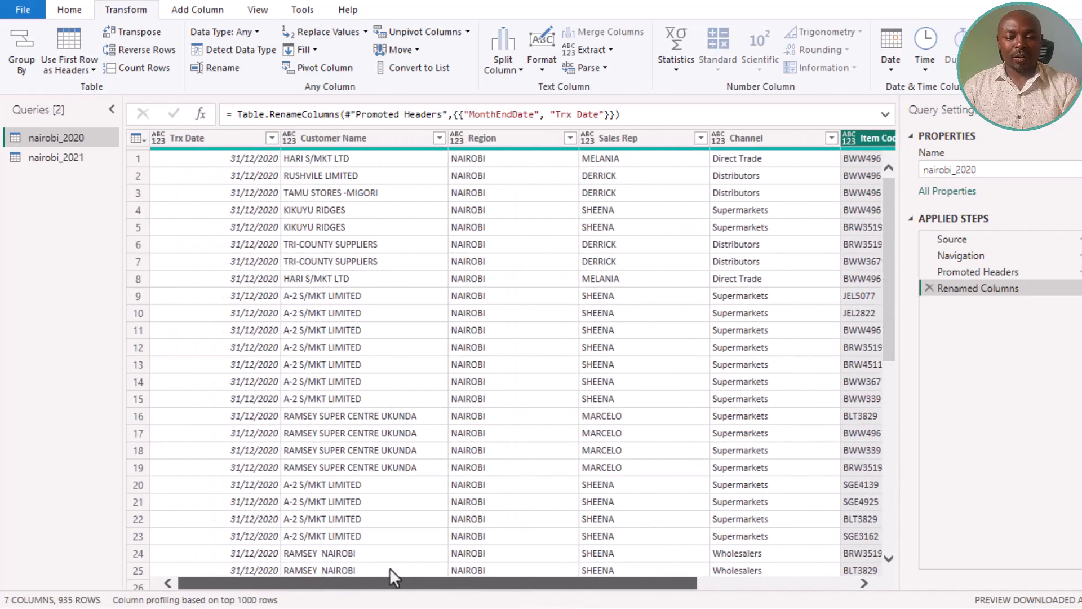
click(478, 278)
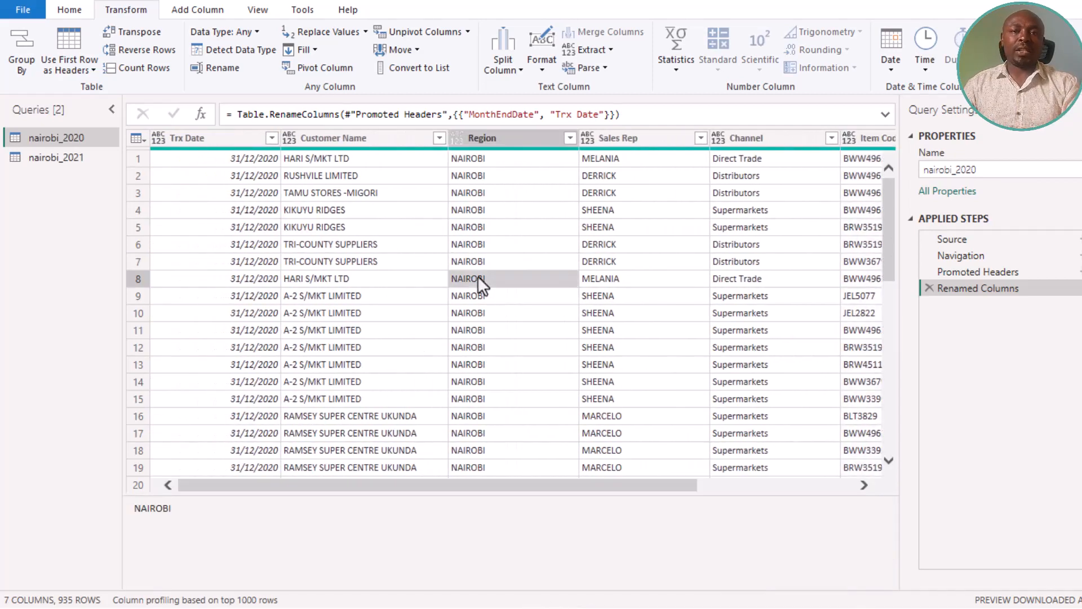
click(333, 263)
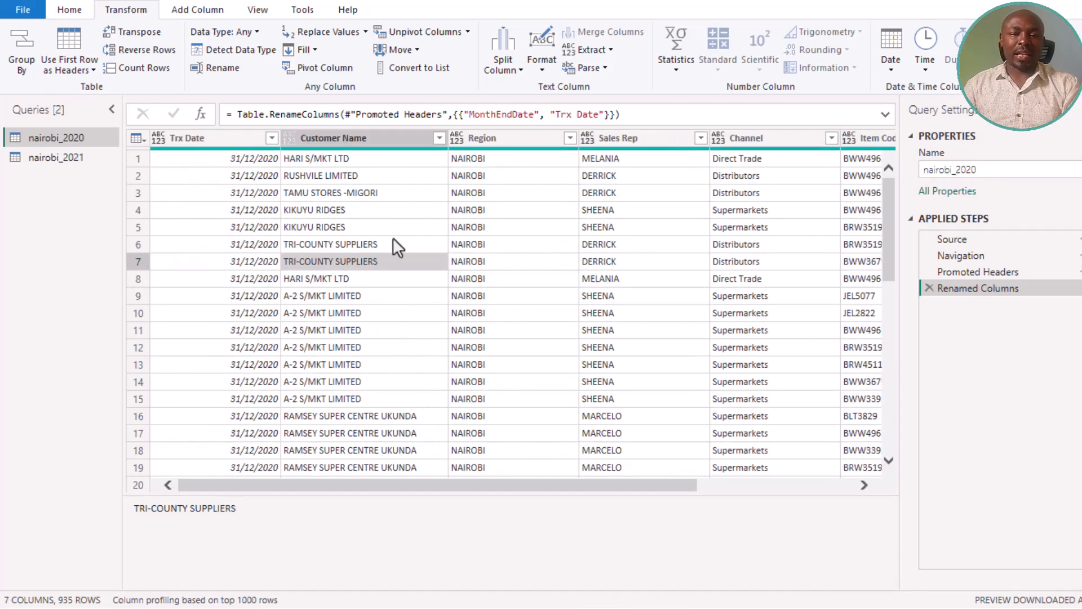
click(540, 242)
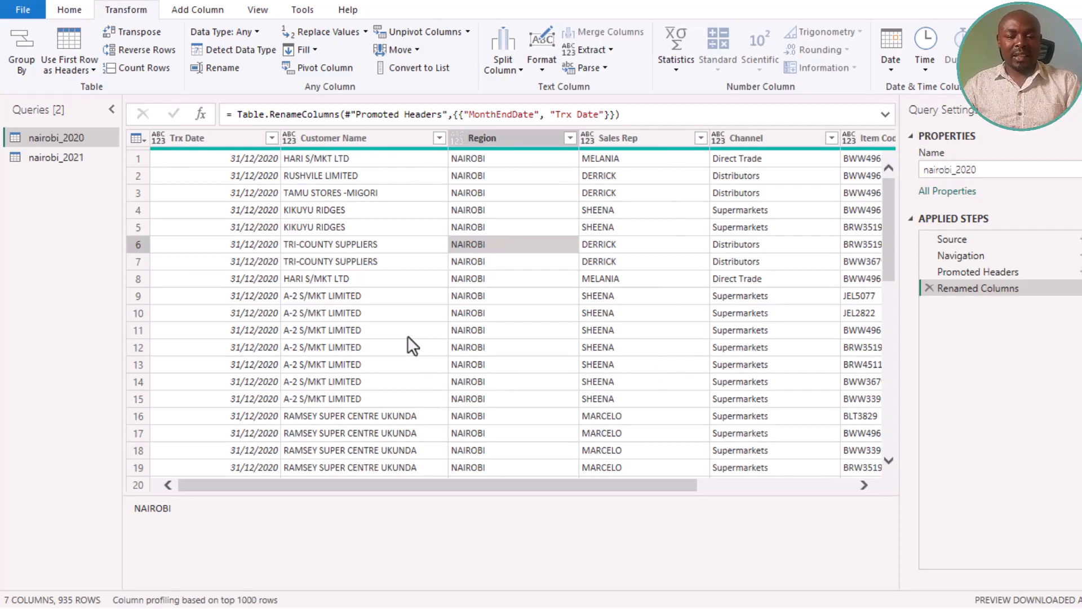
click(380, 211)
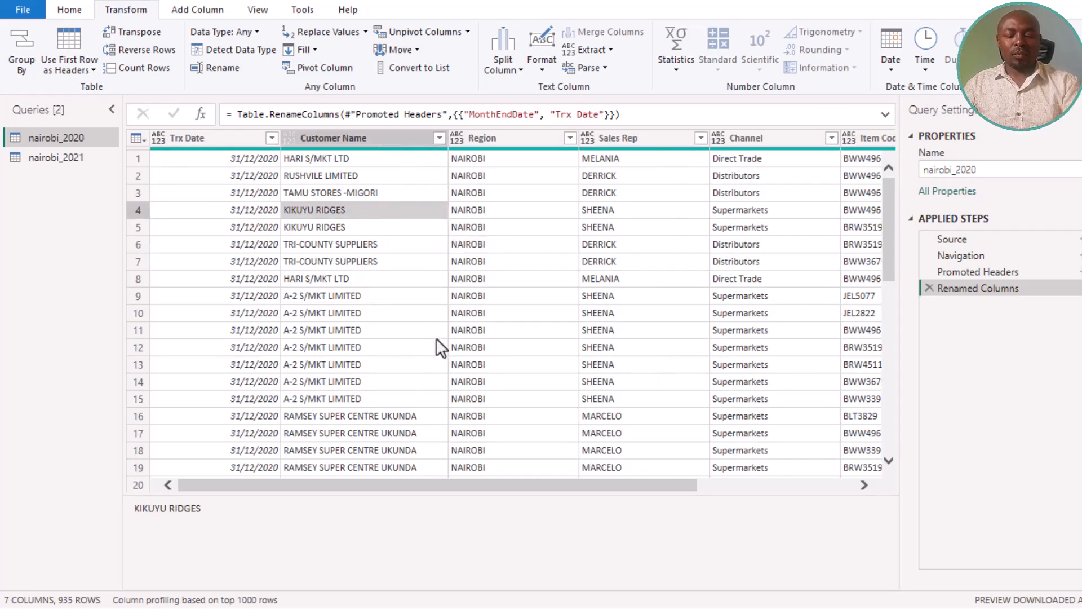
- Detect the data types of all nairobi_2020 columns automatically and check the type assigned to each column
key(ctrl+a)
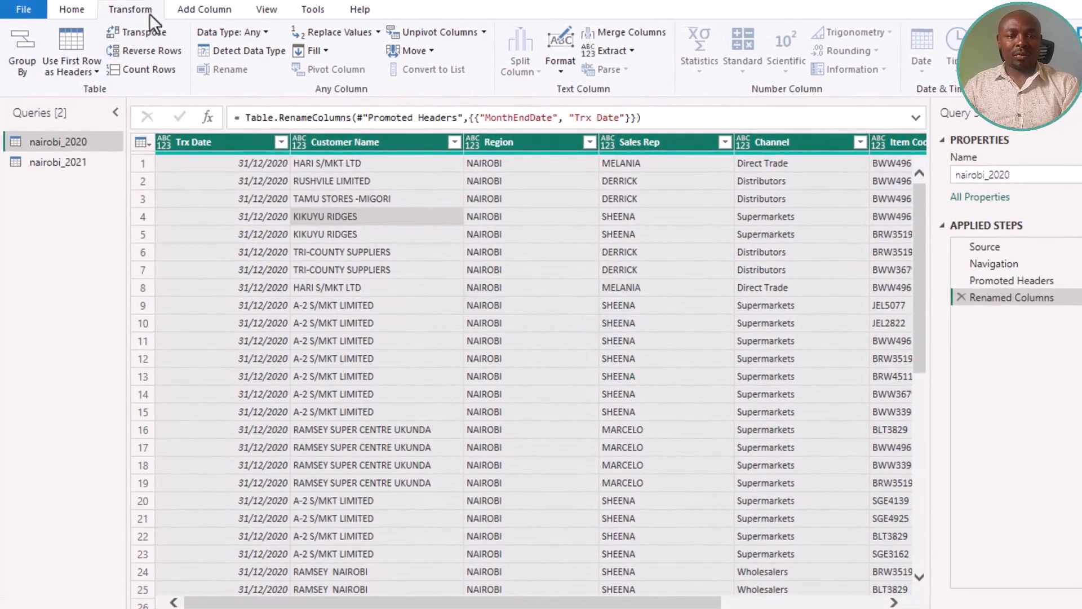
click(263, 57)
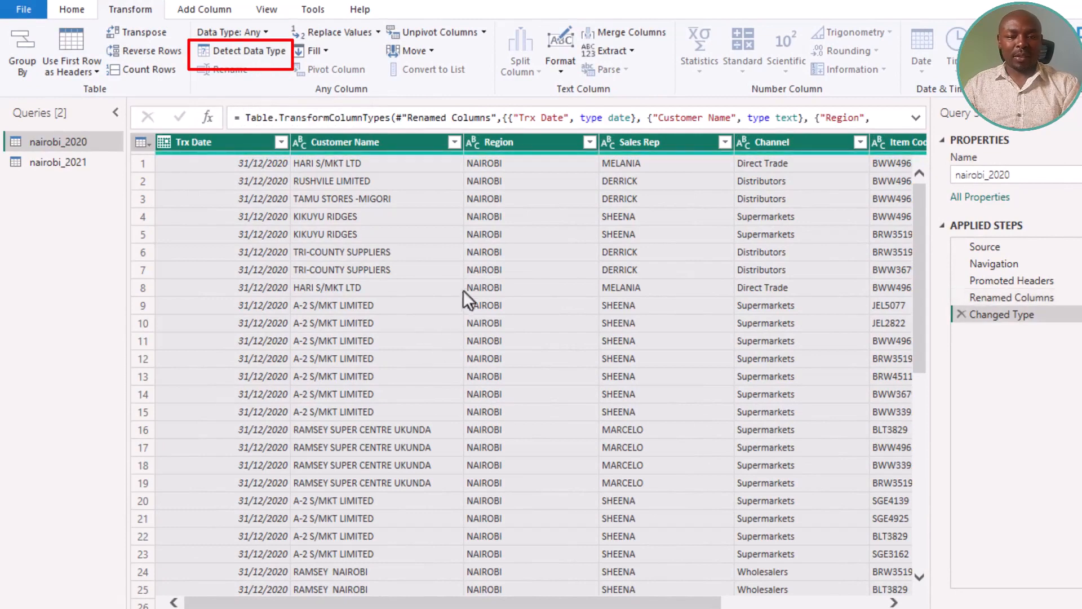
click(541, 288)
click(325, 270)
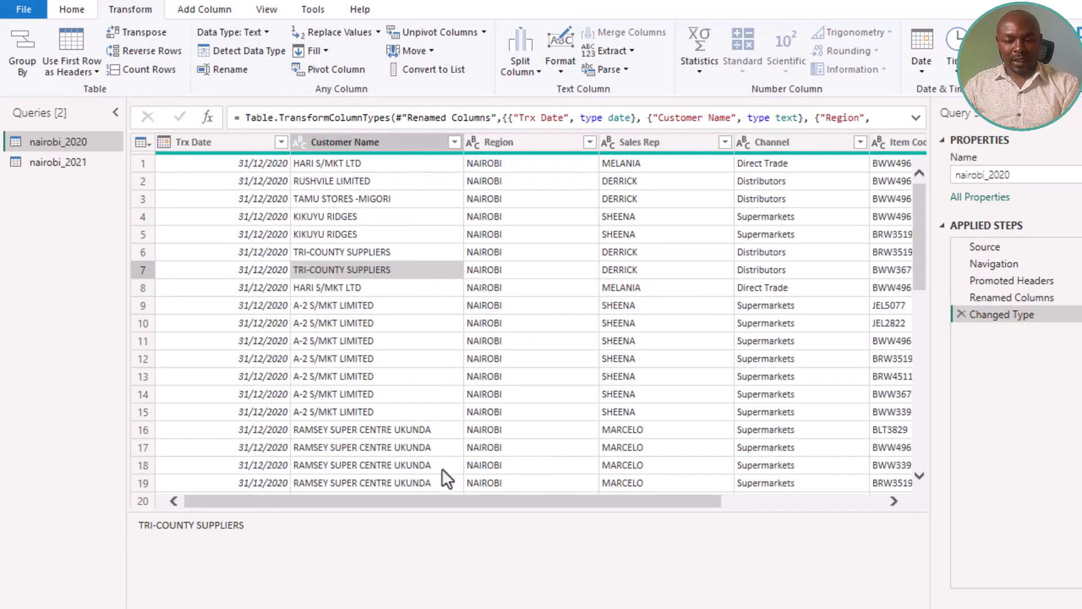
drag(452, 502, 671, 521)
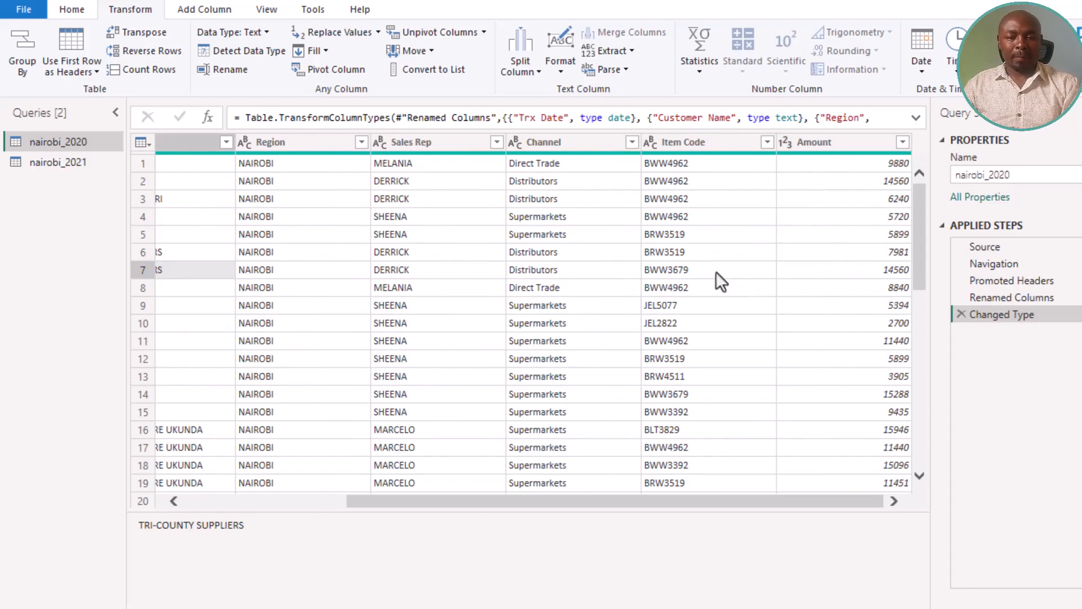
click(522, 292)
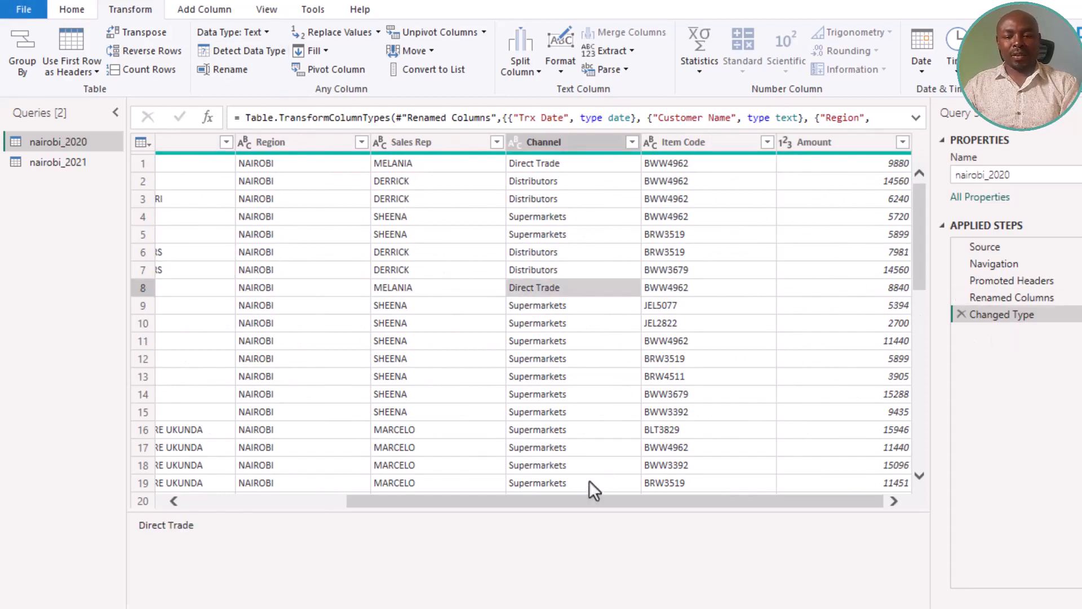
drag(587, 500, 314, 503)
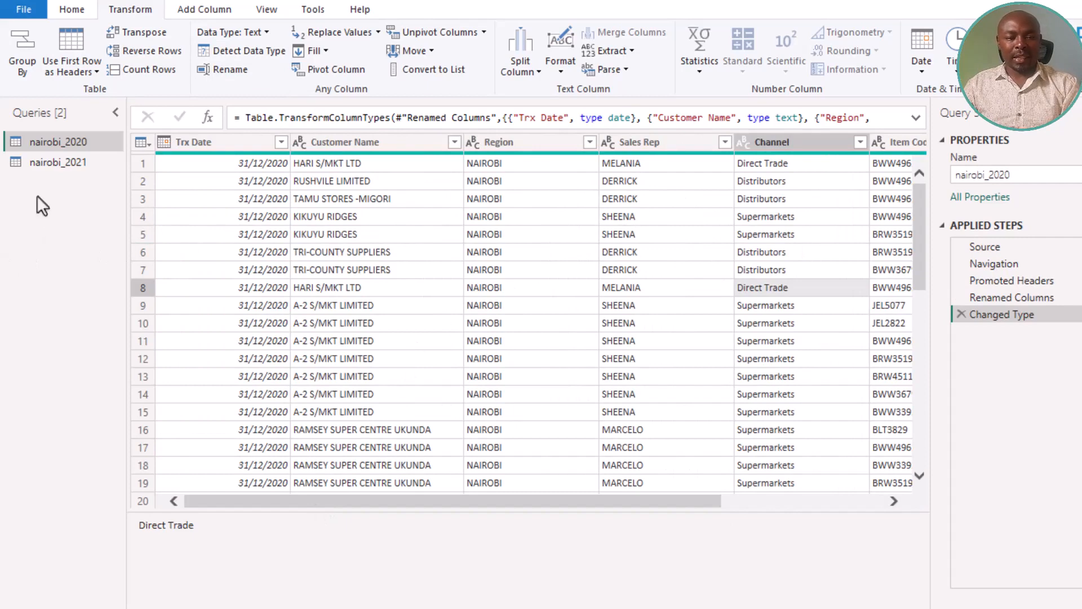
- Display the nairobi_2021 query and examine the title and blank rows above its column names
click(76, 166)
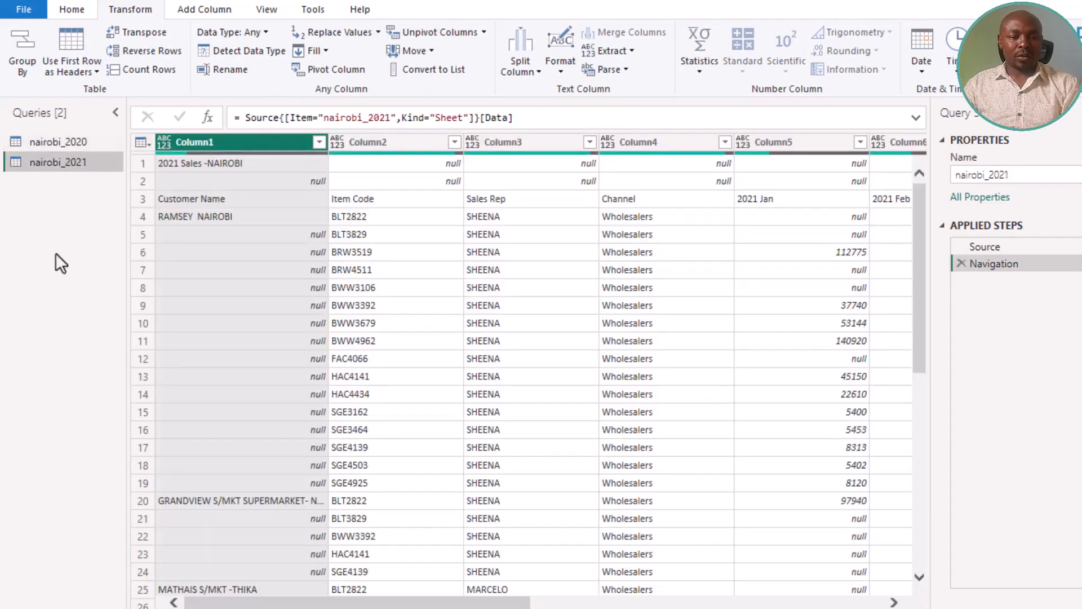
click(658, 355)
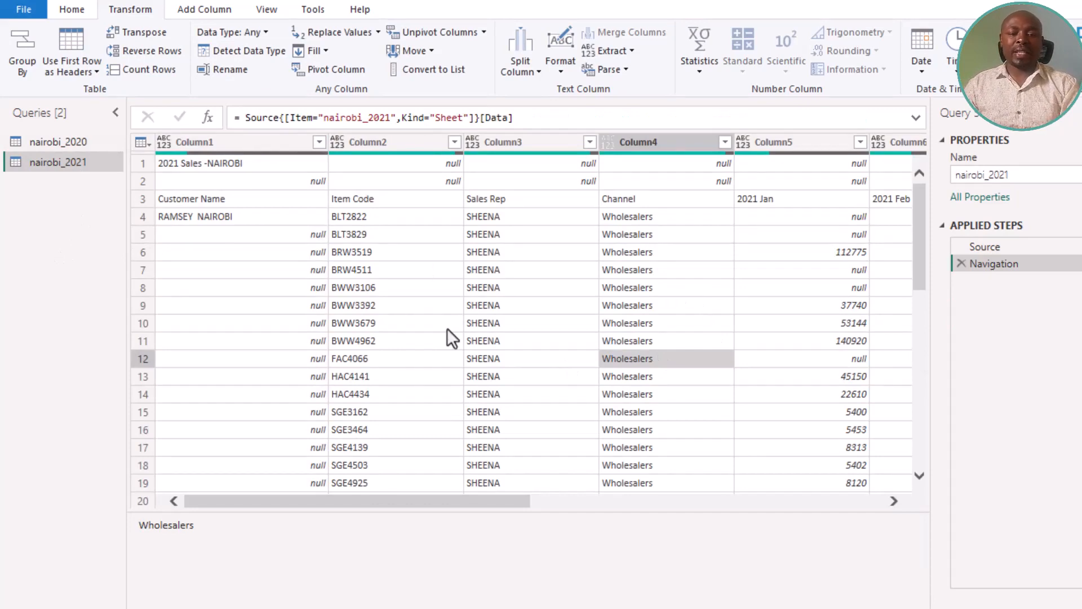
click(201, 164)
click(226, 187)
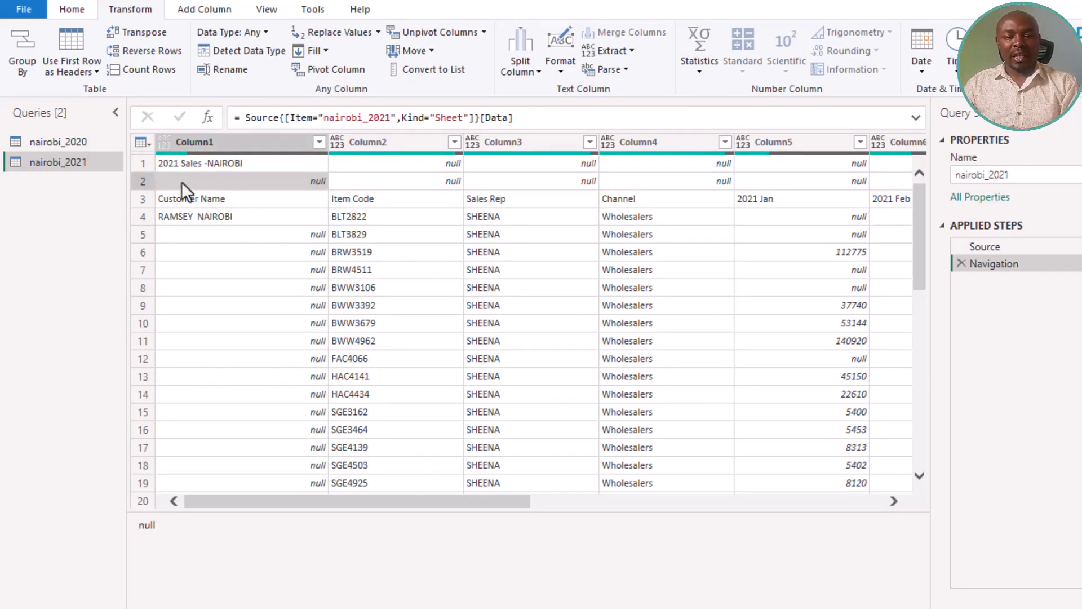
click(144, 163)
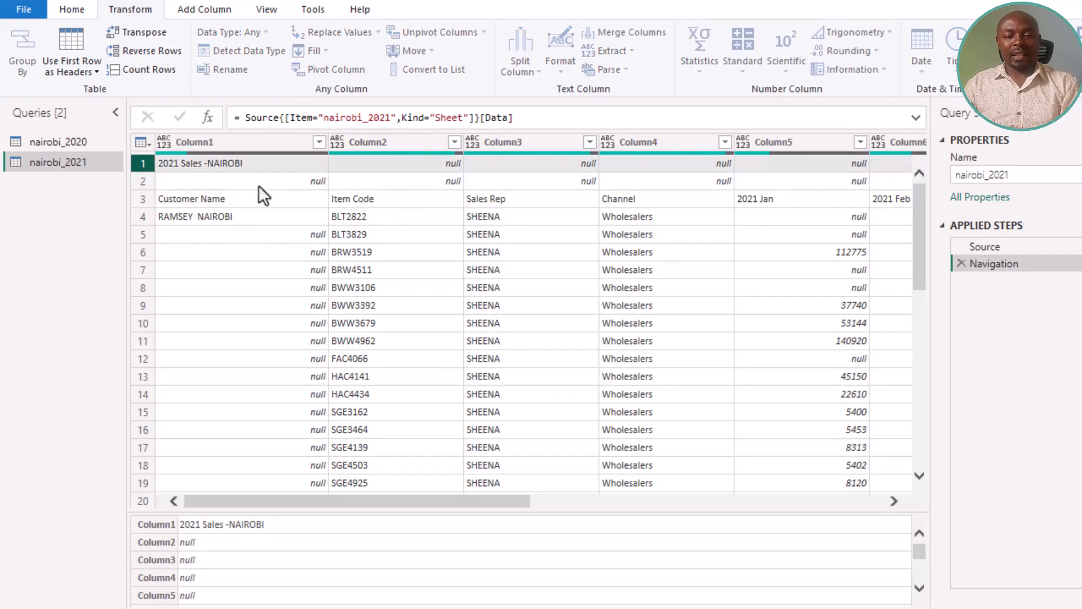
- Remove the top 2 rows from the nairobi_2021 query
click(193, 185)
click(76, 13)
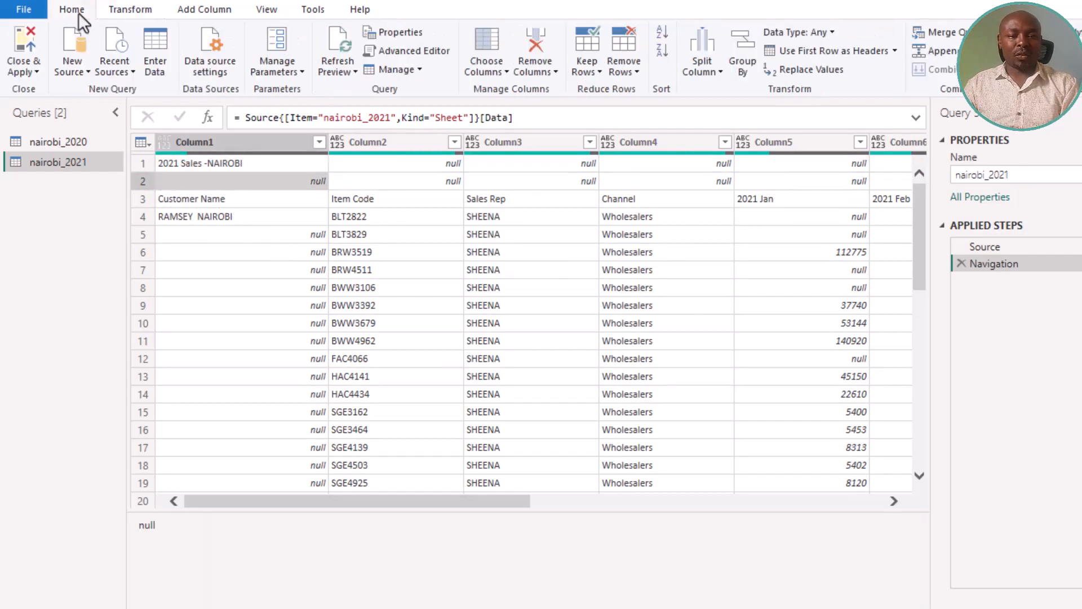
click(631, 75)
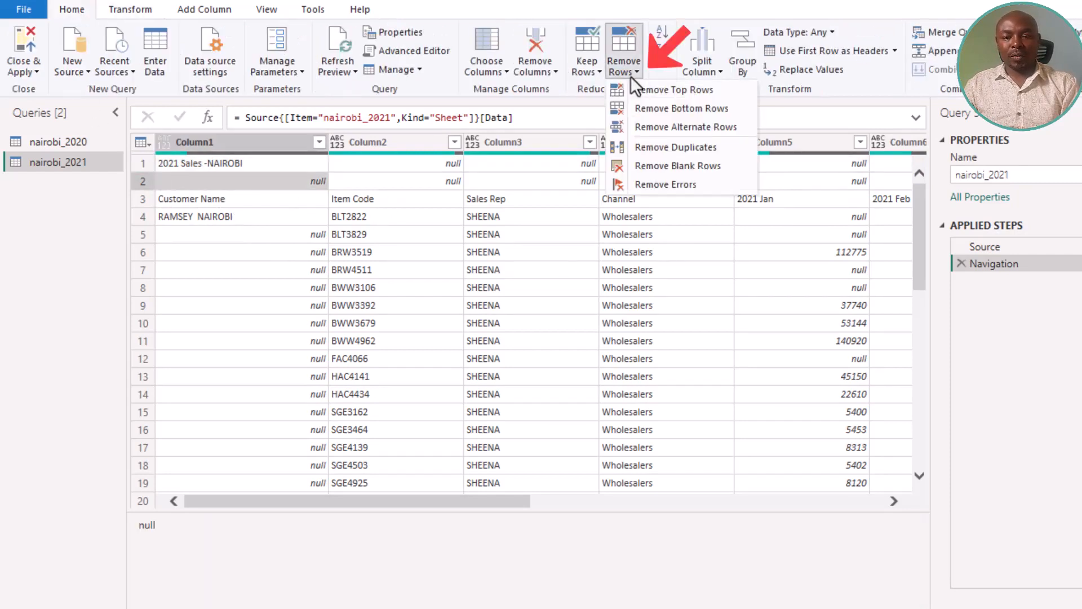
click(698, 91)
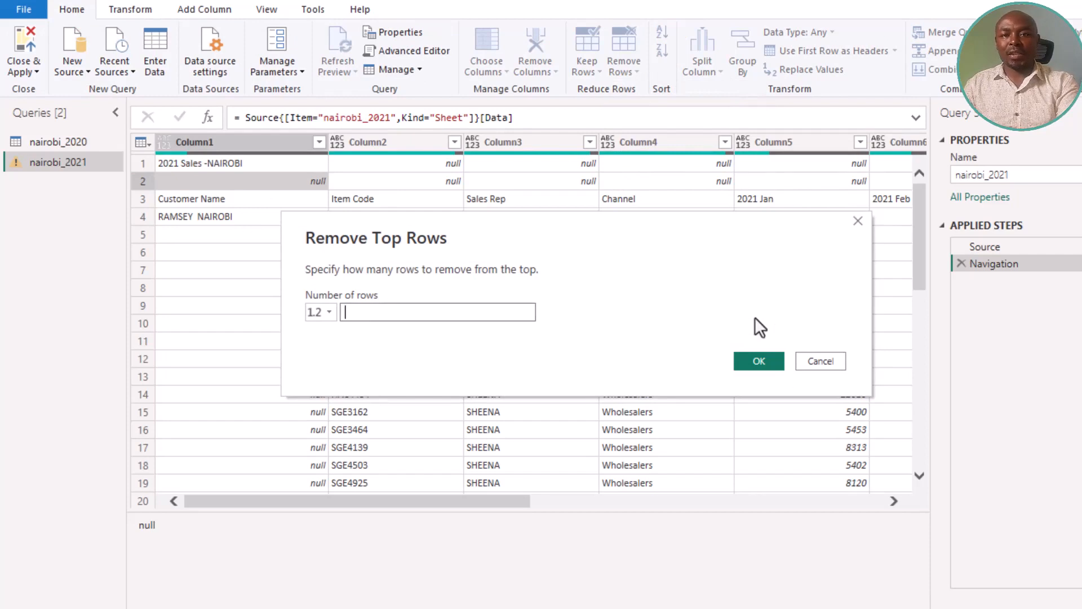
text(2)
click(750, 359)
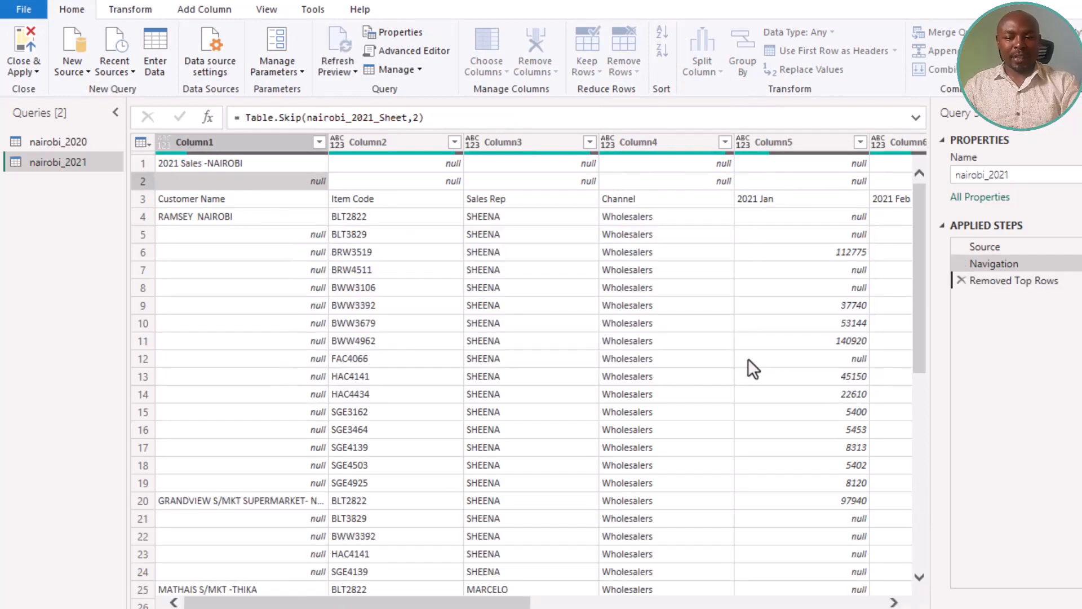
click(380, 224)
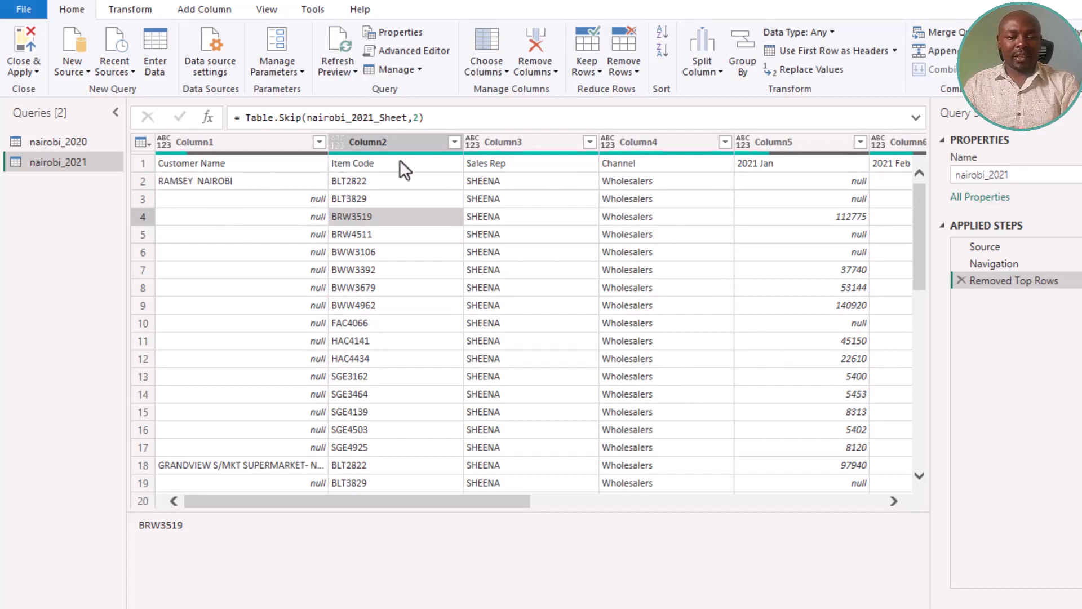
- Promote the first row of the nairobi_2021 query to column headers
click(134, 11)
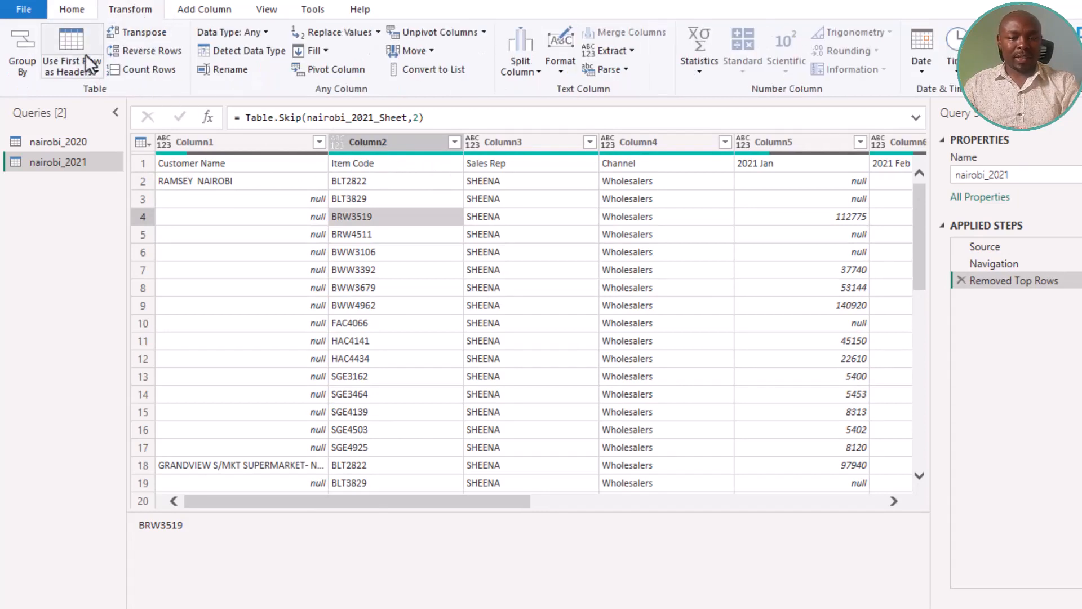
click(145, 143)
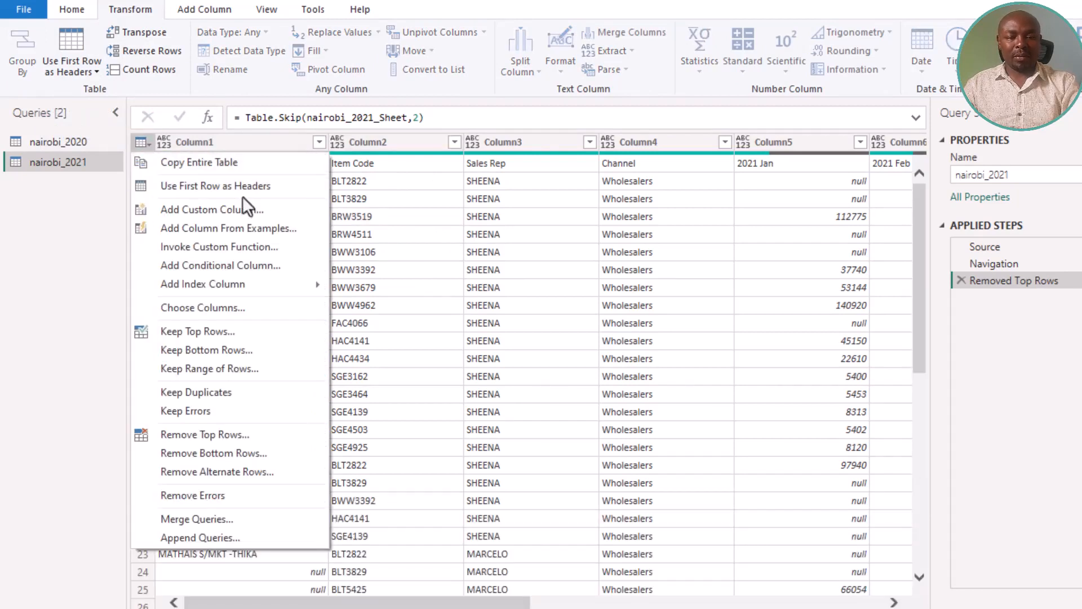
click(289, 185)
- Remove the Total Sales column from the nairobi_2021 query
click(775, 485)
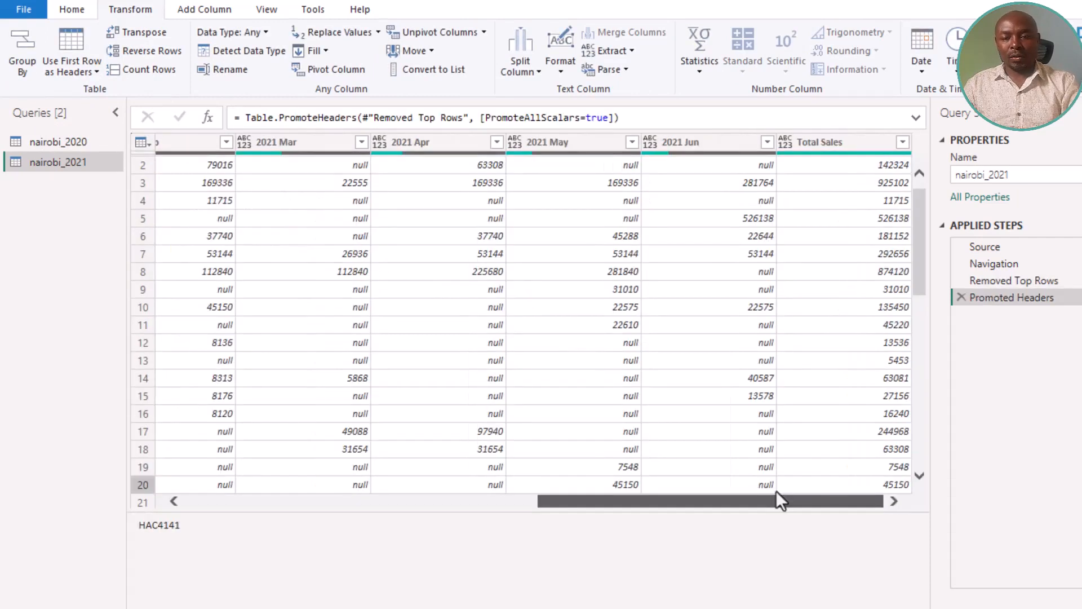
click(845, 139)
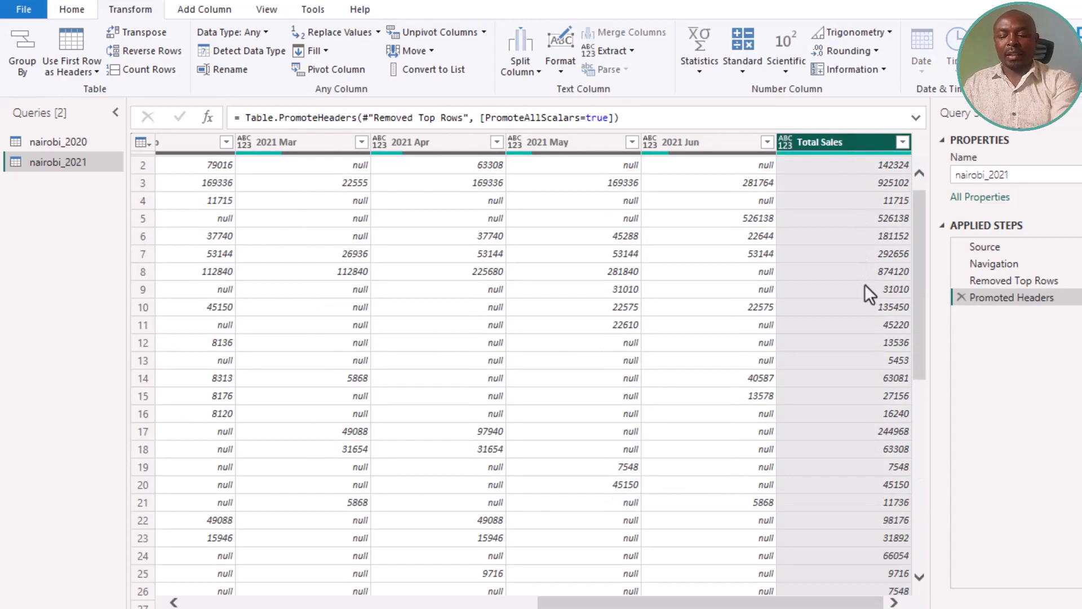
right_click(846, 147)
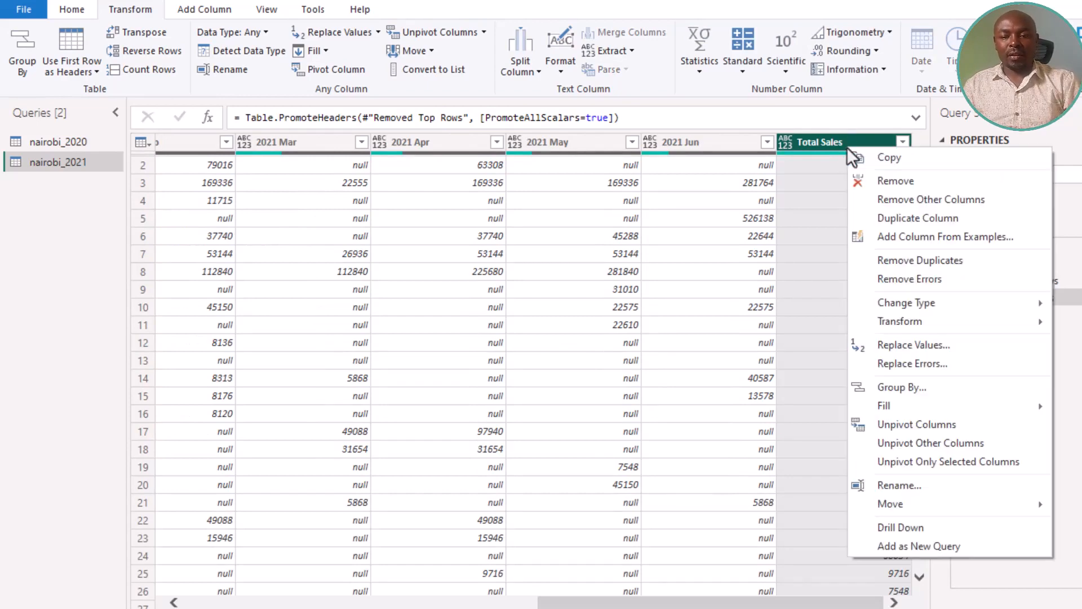
click(934, 181)
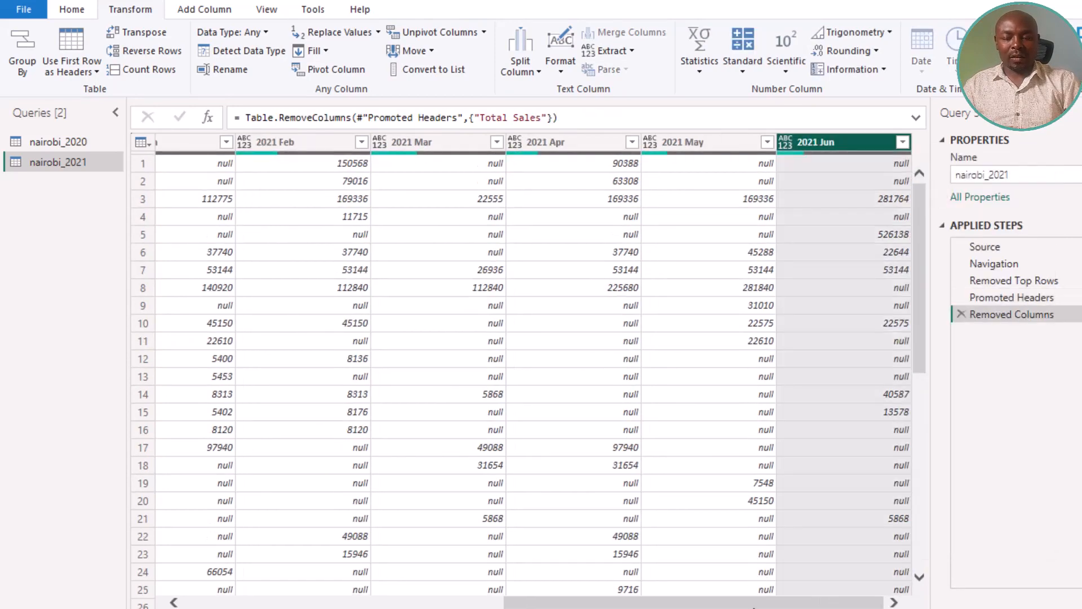
- Examine the Customer Name column, comparing the rows that hold a customer name with the null rows beneath them
drag(758, 604, 454, 570)
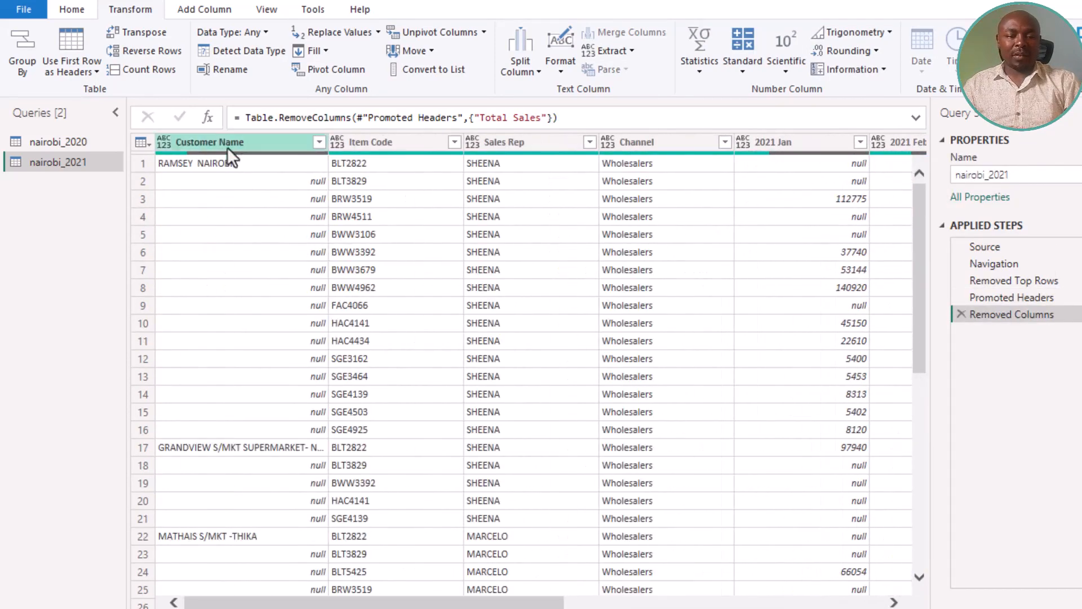
click(229, 142)
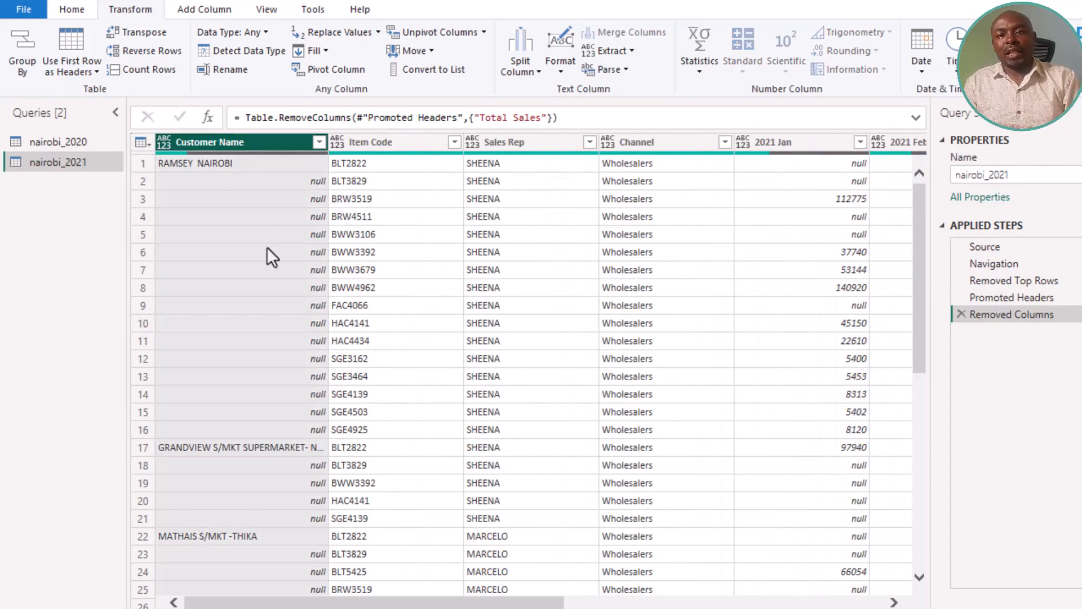
click(263, 224)
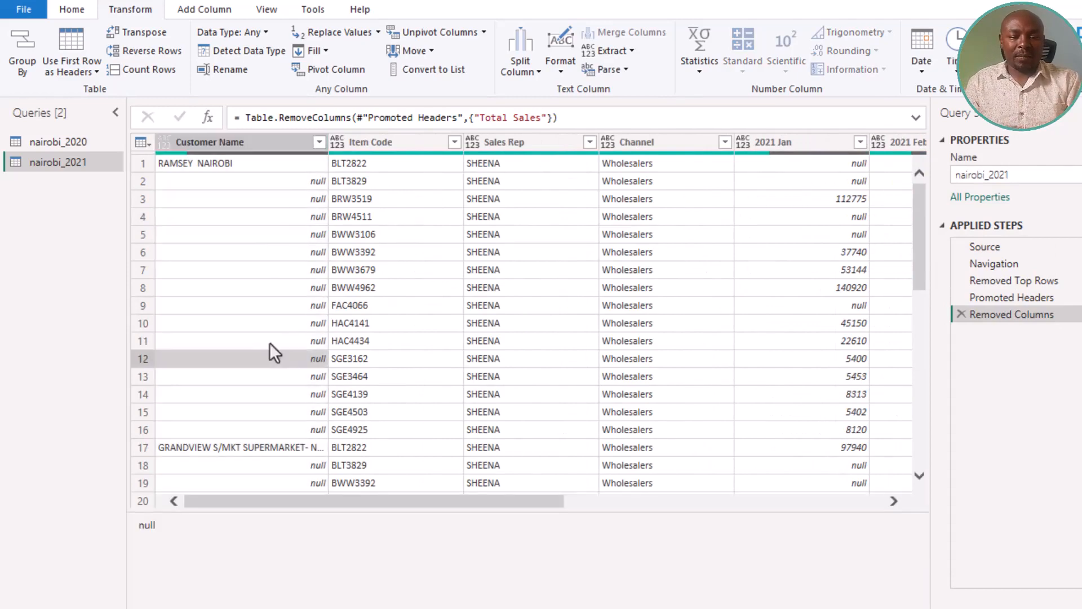
click(241, 165)
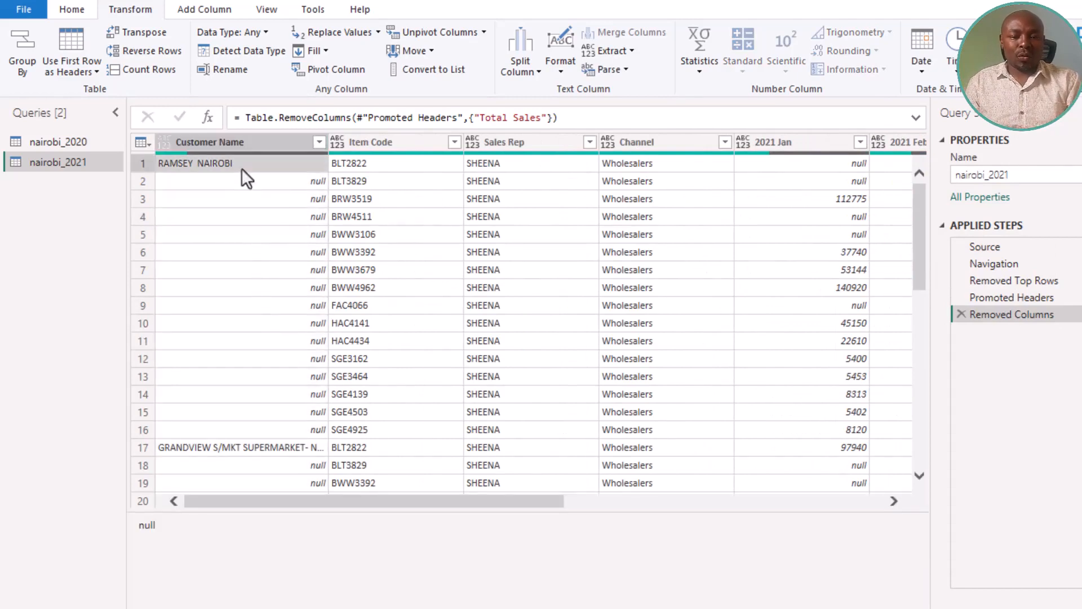
click(202, 204)
click(224, 280)
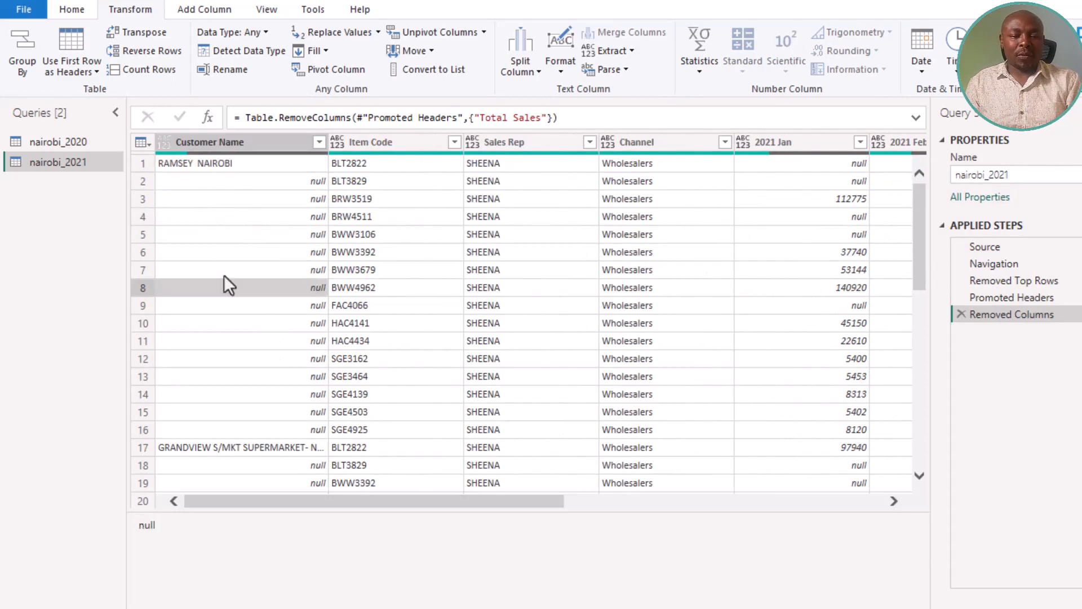
click(221, 165)
scroll(256, 297, down, 4)
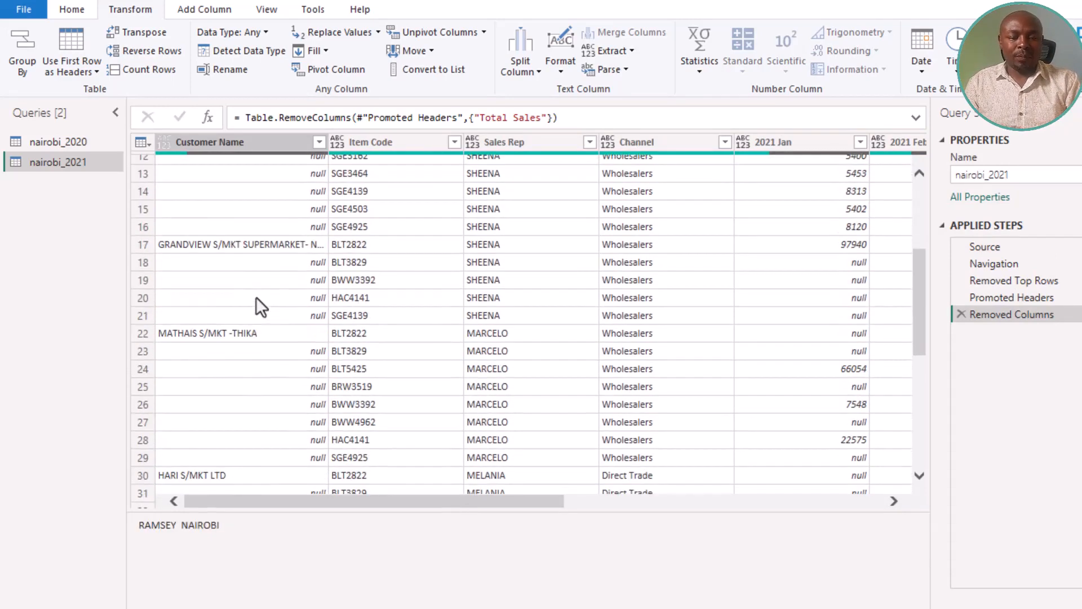
click(251, 245)
click(263, 298)
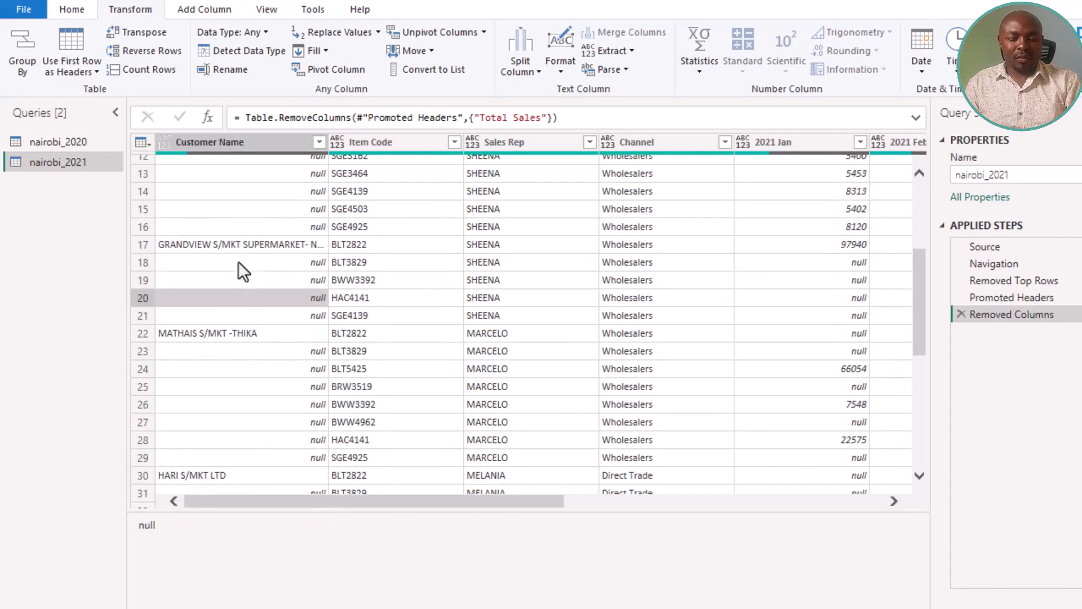
click(242, 250)
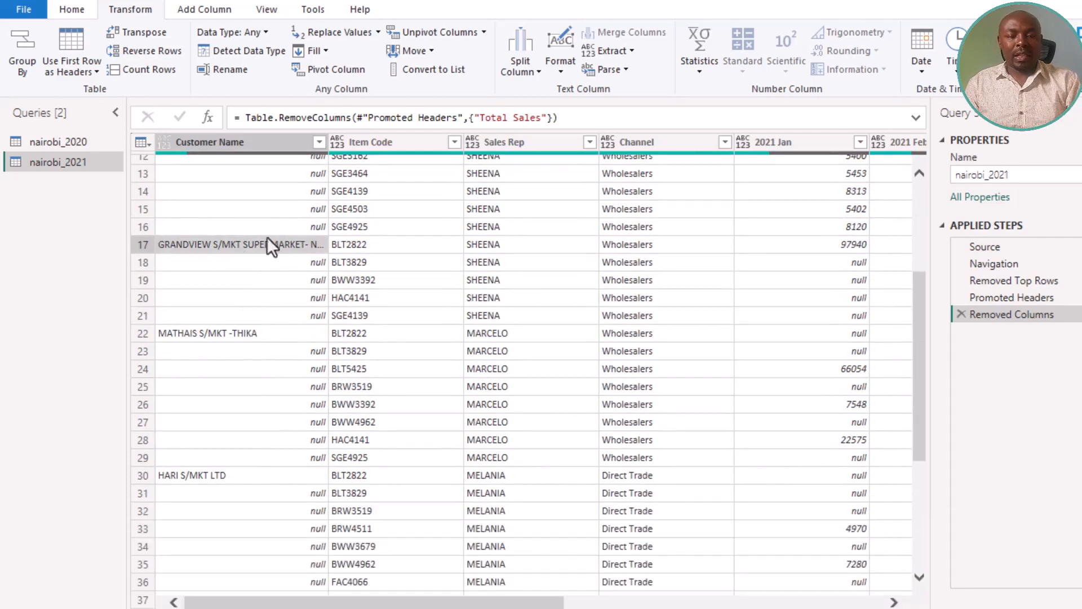
scroll(265, 242, up, 4)
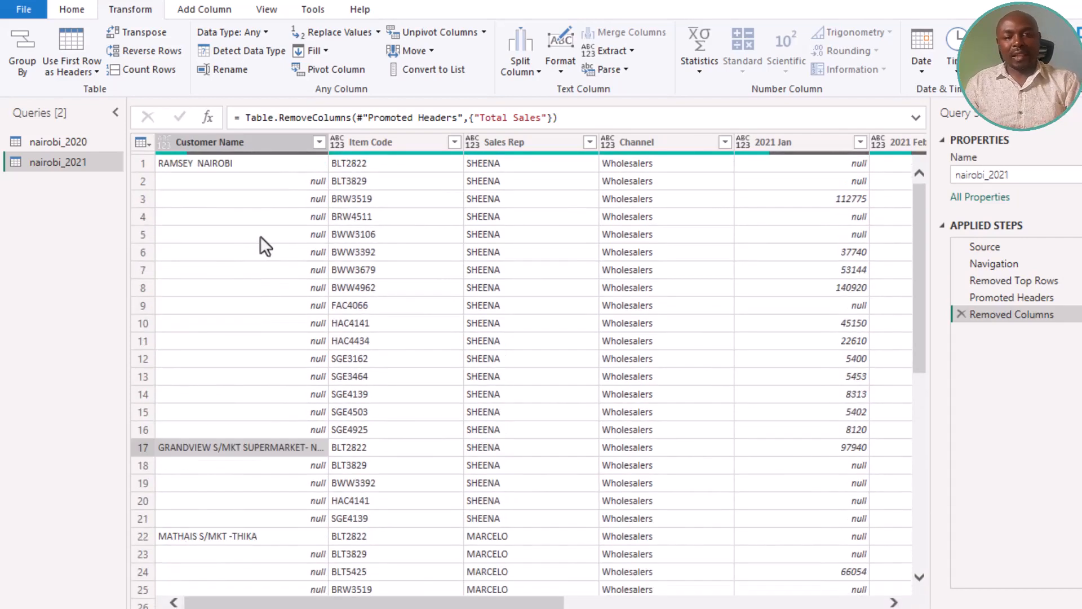
- Fill the Customer Name column down so each null row takes the customer name above it
right_click(244, 142)
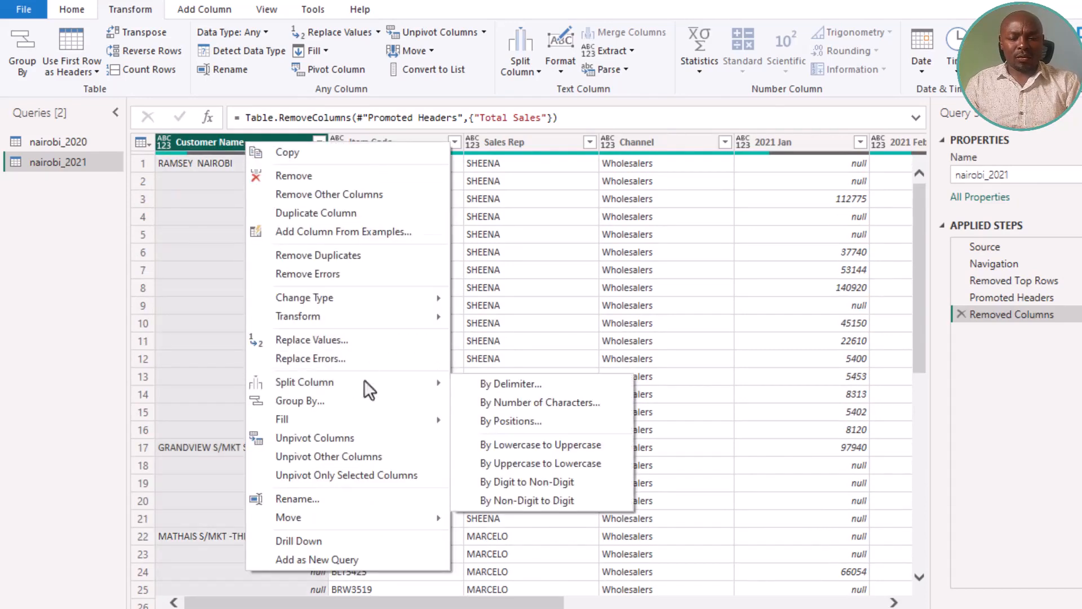
mouse_move(368, 417)
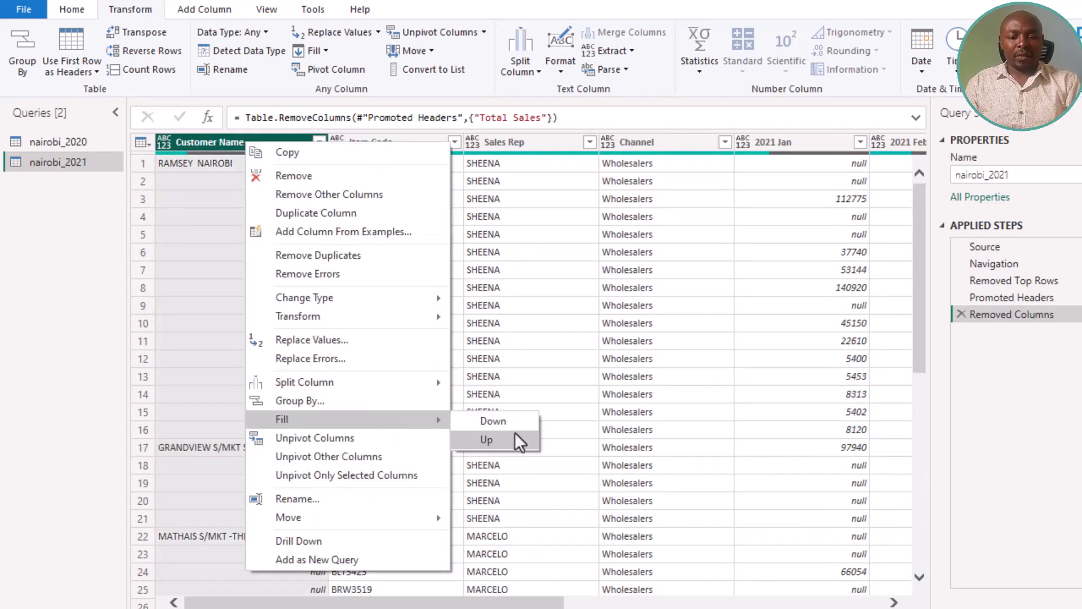
click(195, 255)
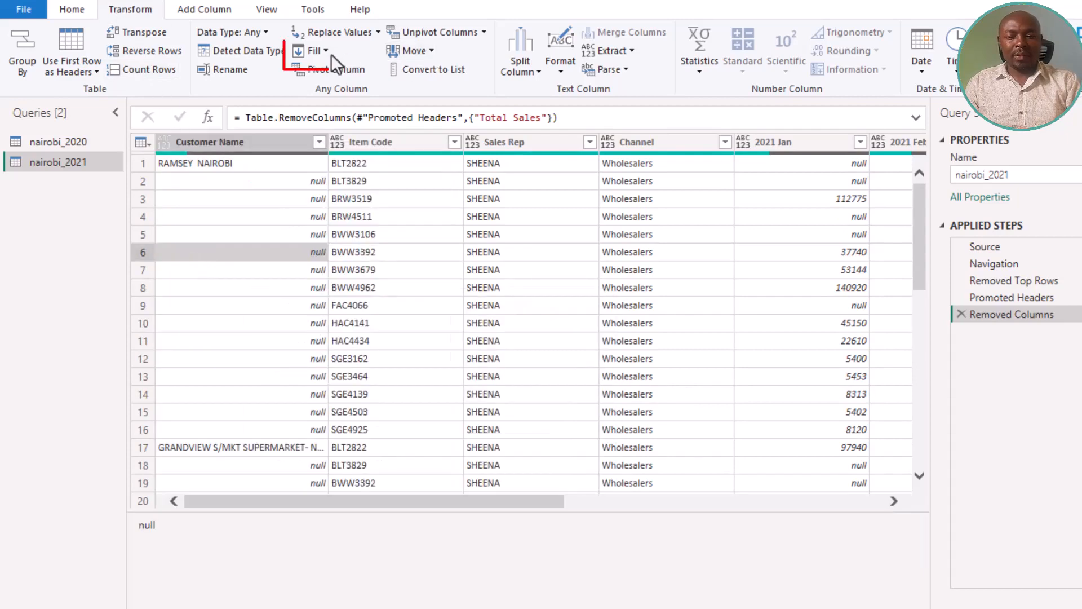
click(313, 51)
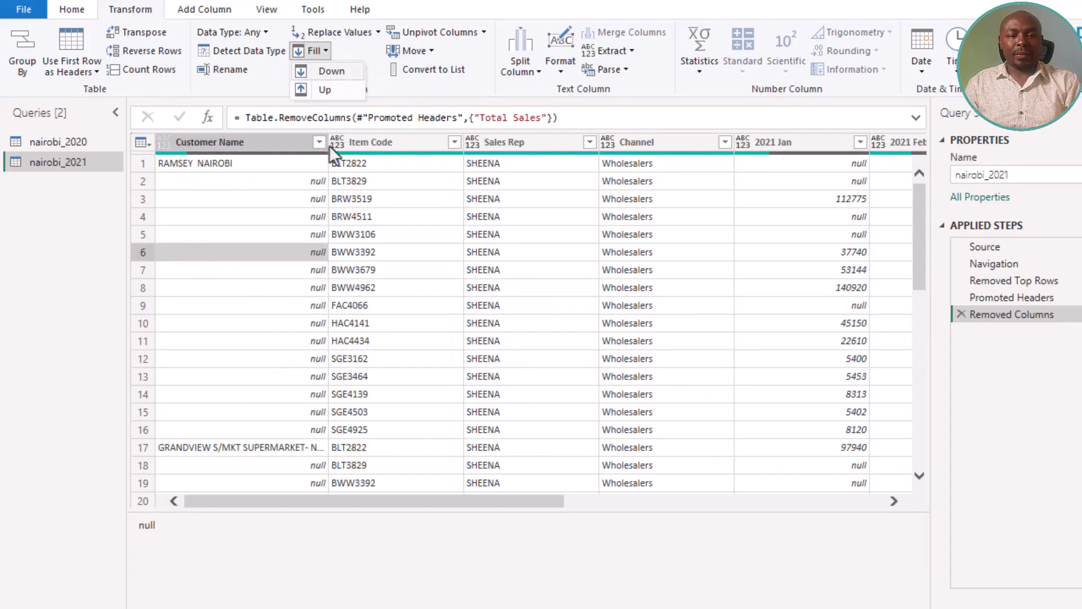
click(336, 72)
click(395, 272)
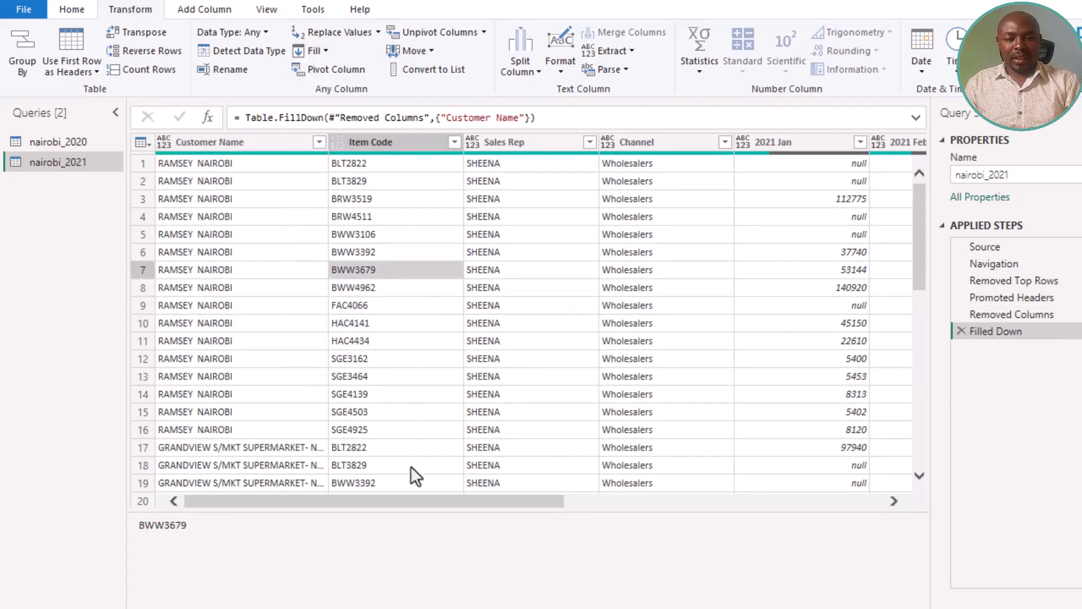
- Examine how the table is laid out, comparing the Customer Name to Channel columns with the monthly columns 2021 Jan to 2021 Jun
drag(417, 499, 681, 533)
click(275, 141)
click(400, 143)
click(569, 145)
click(679, 143)
drag(543, 601, 604, 602)
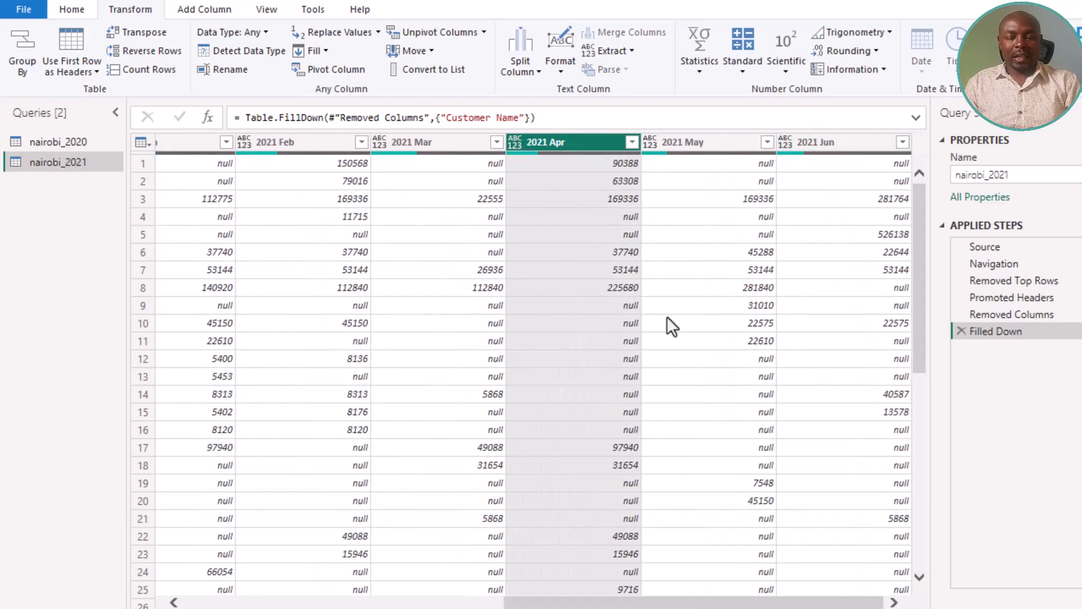
drag(718, 605, 676, 605)
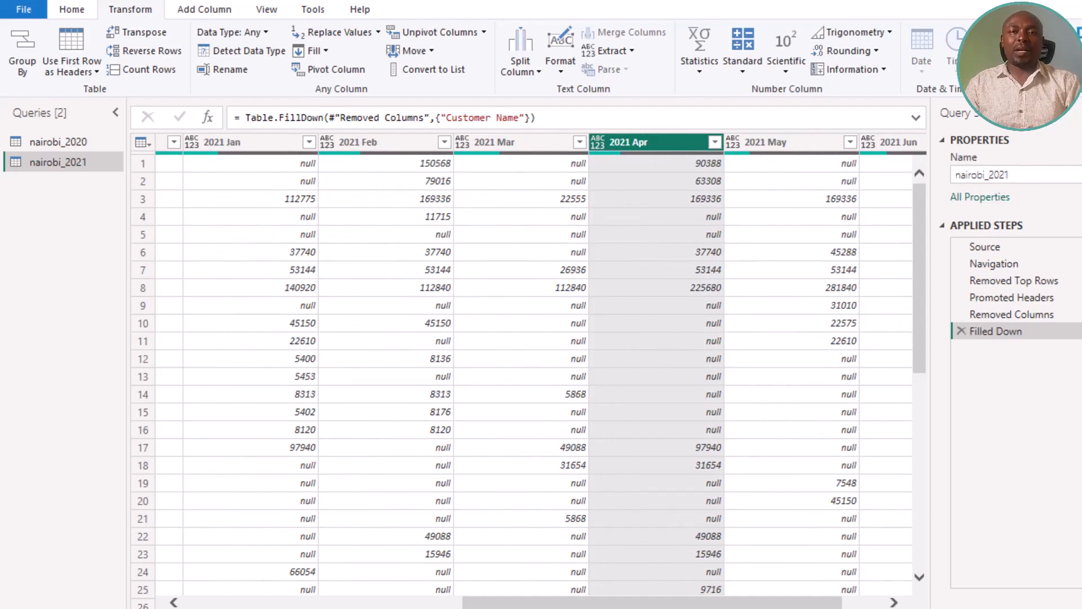
click(235, 139)
click(420, 143)
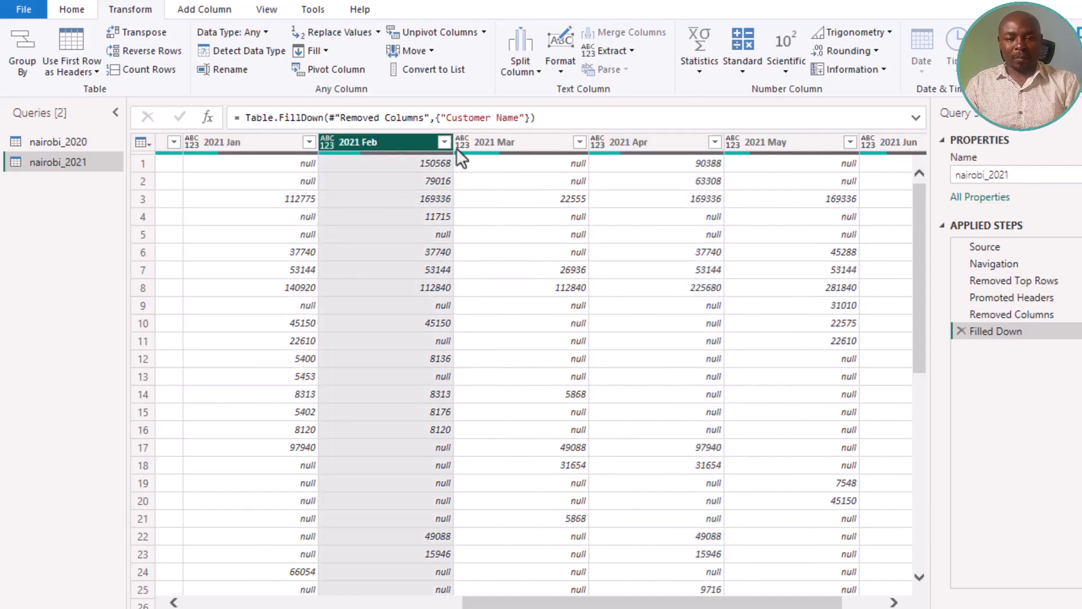
drag(659, 602, 355, 602)
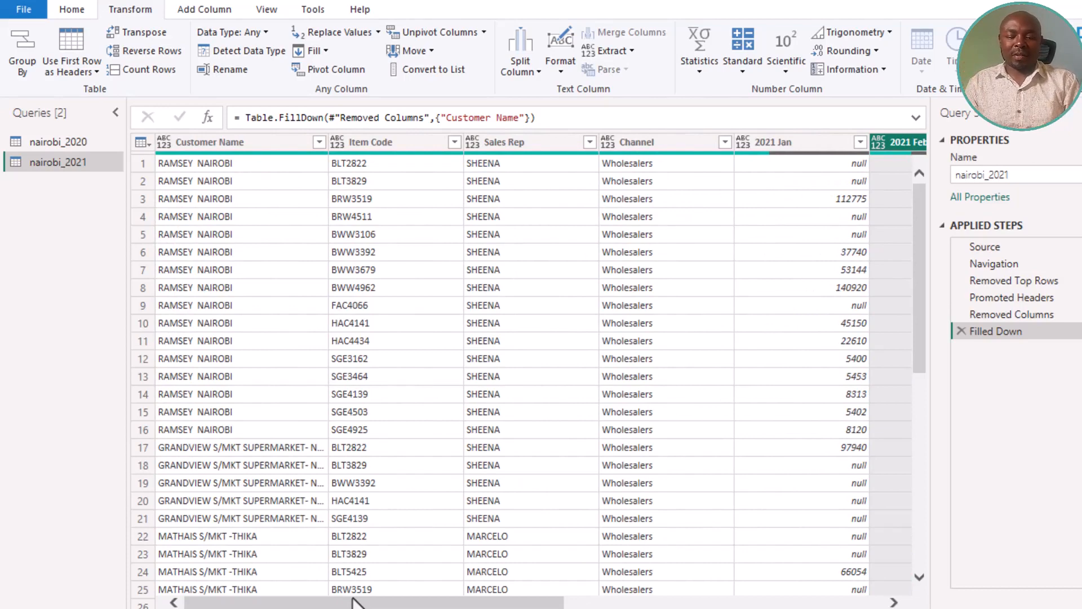
drag(355, 601, 586, 561)
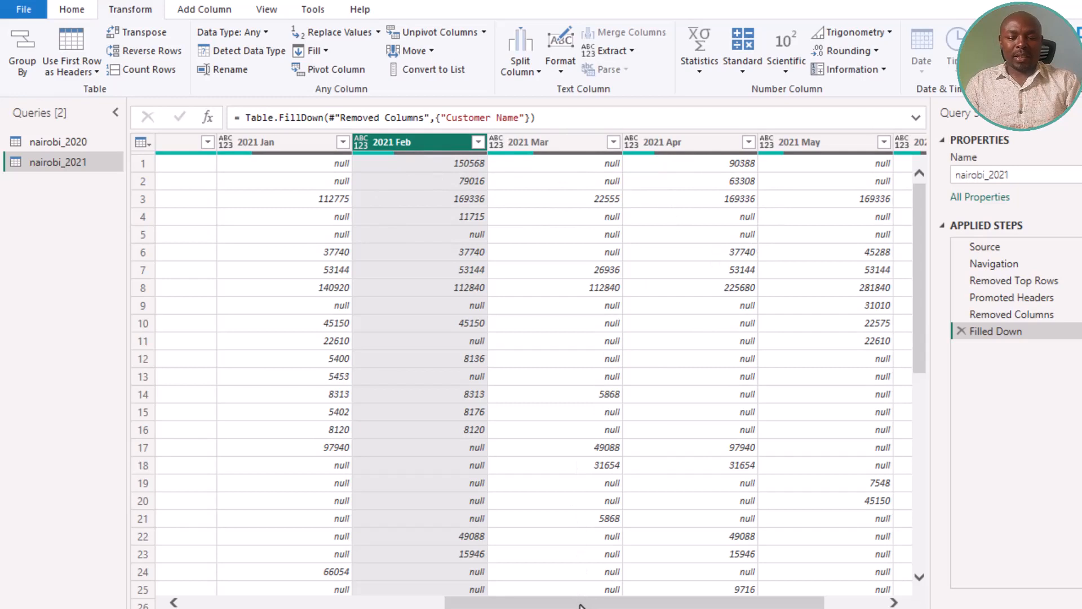
drag(582, 602, 680, 603)
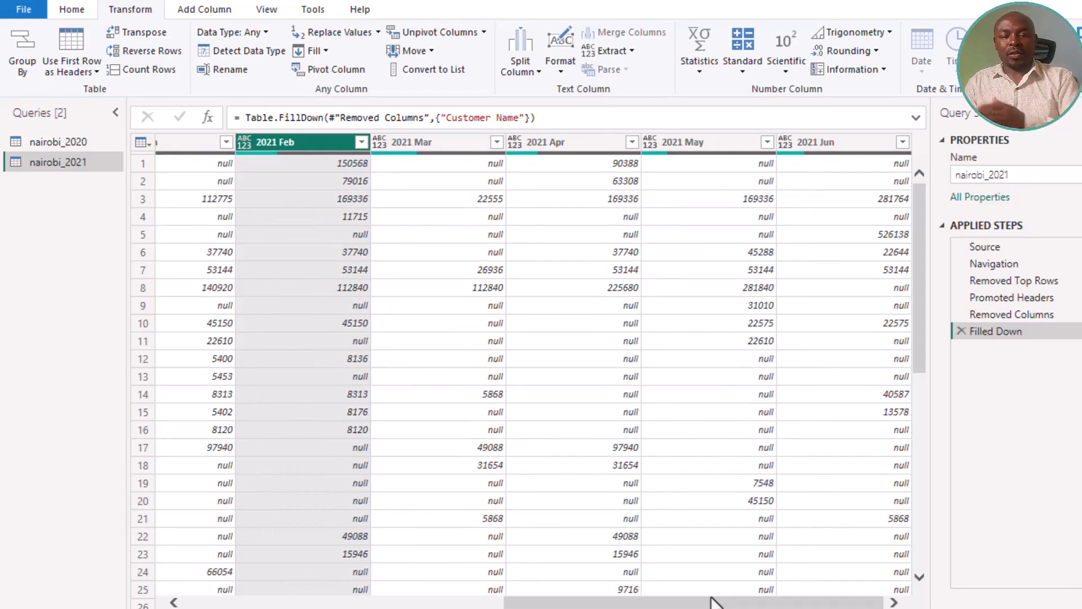
drag(665, 601, 324, 321)
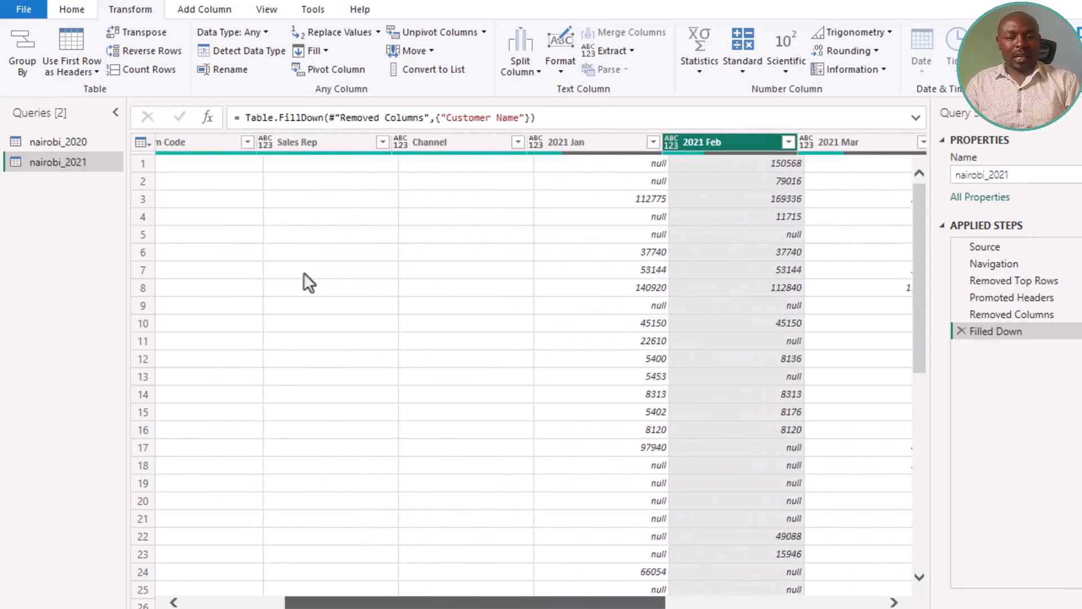
- Unpivot all columns other than Customer Name, Item Code, Sales Rep and Channel, and check the resulting Attribute and Value columns
click(222, 145)
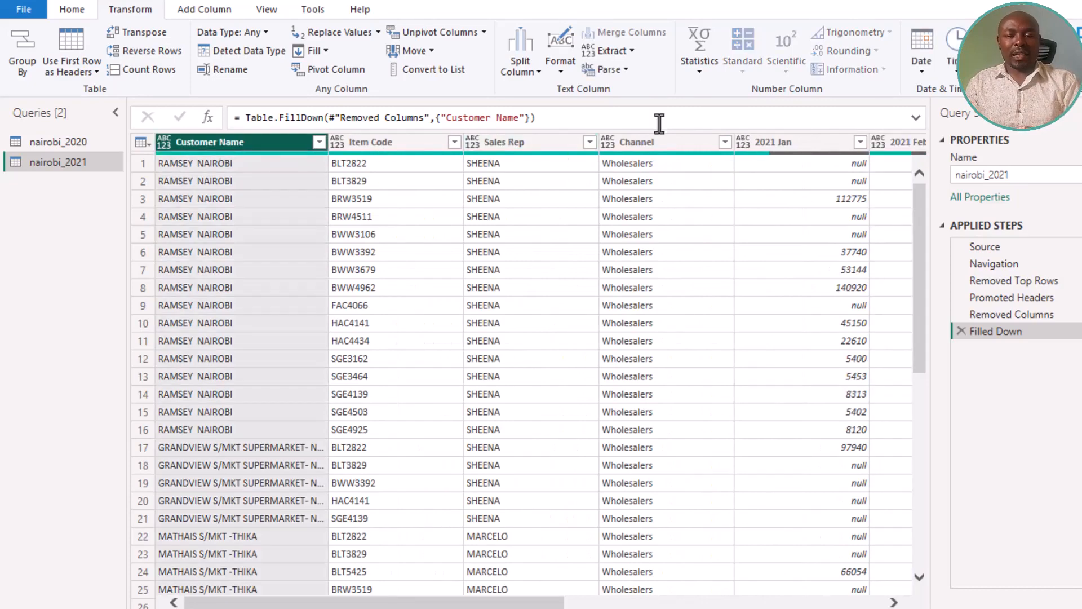
shift+click(670, 148)
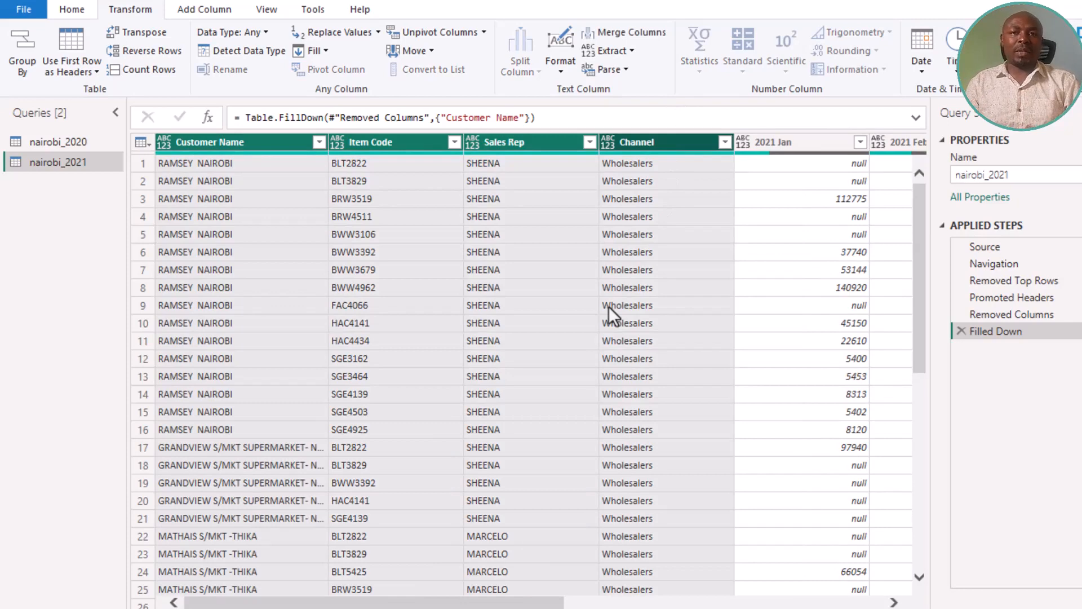
right_click(380, 146)
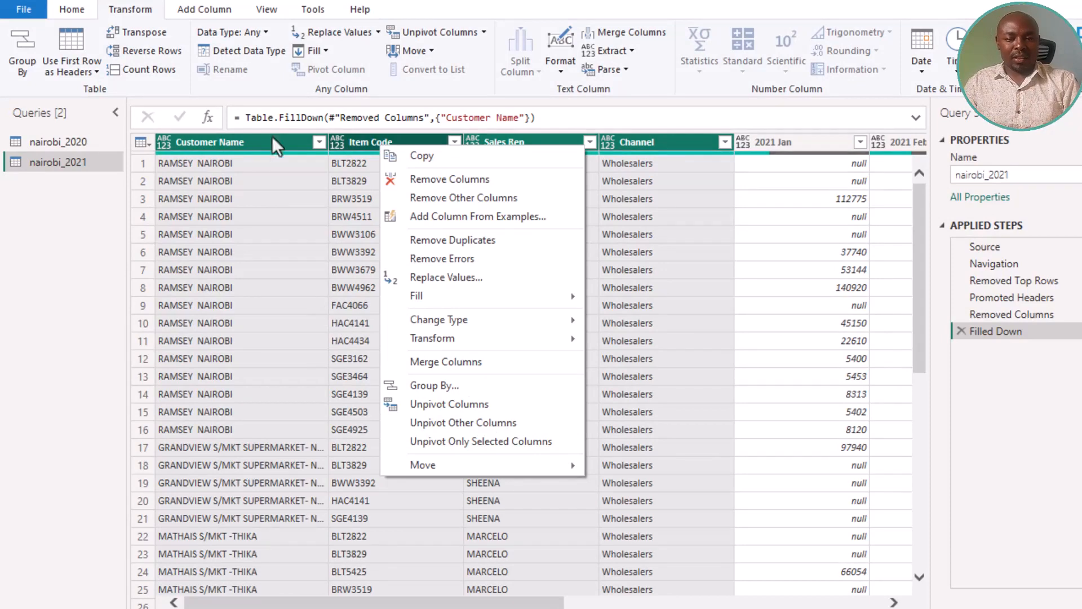
click(476, 423)
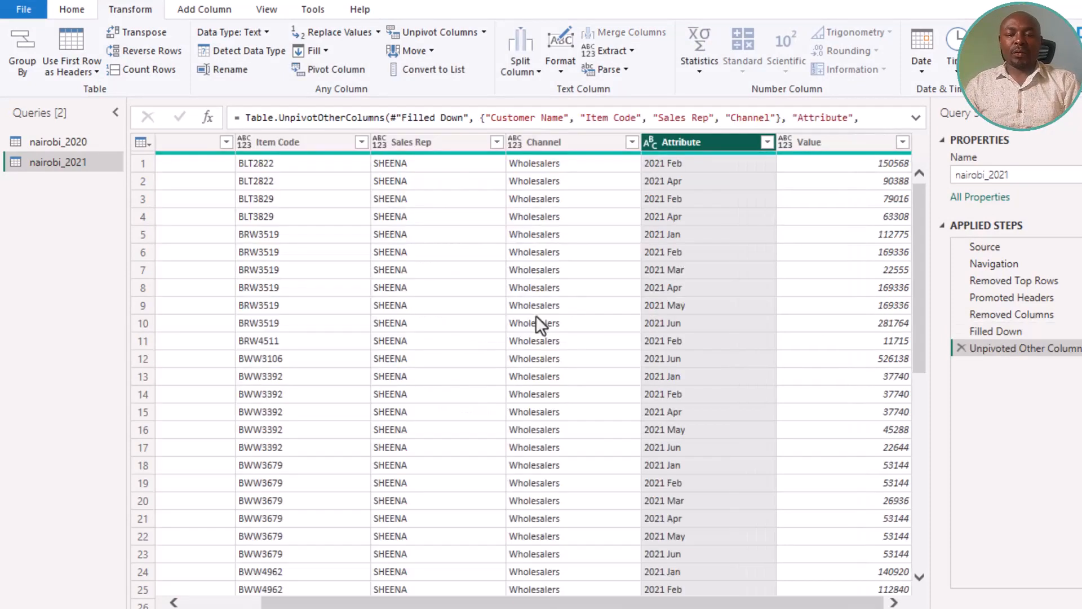
click(698, 233)
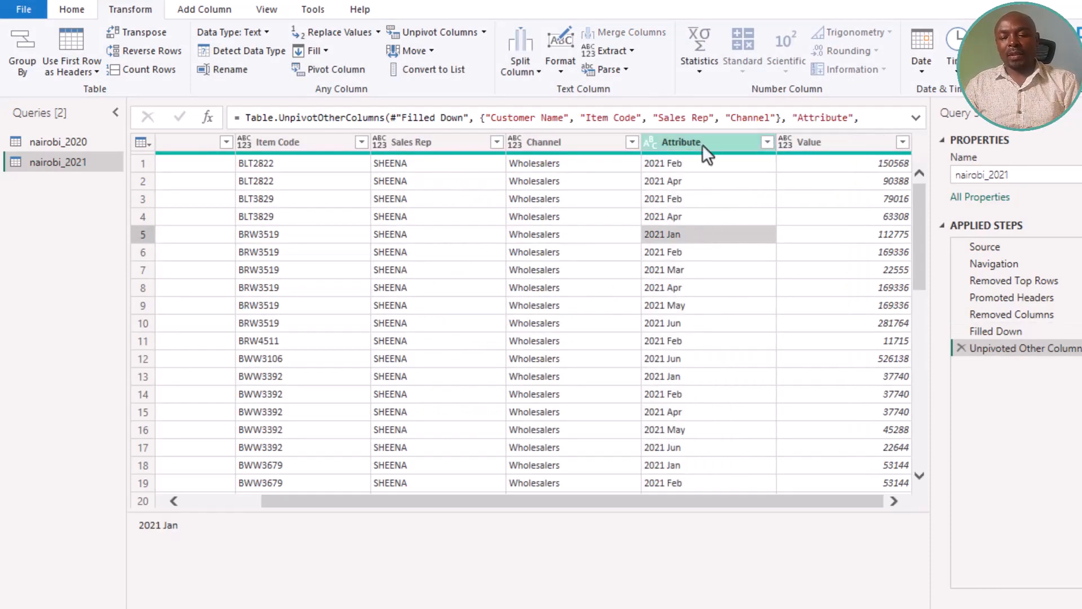
click(701, 148)
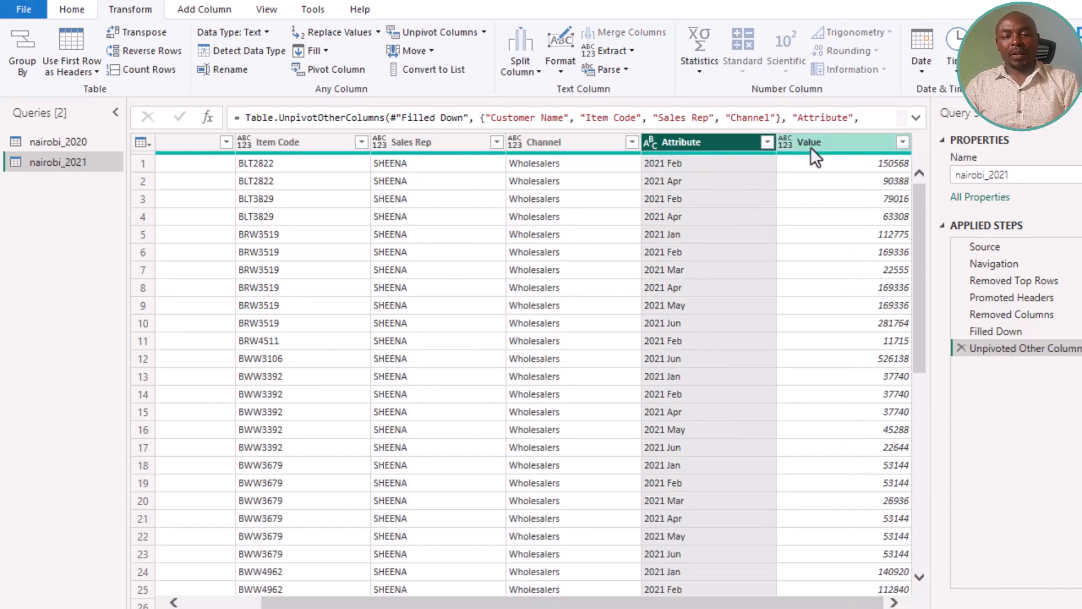
click(810, 147)
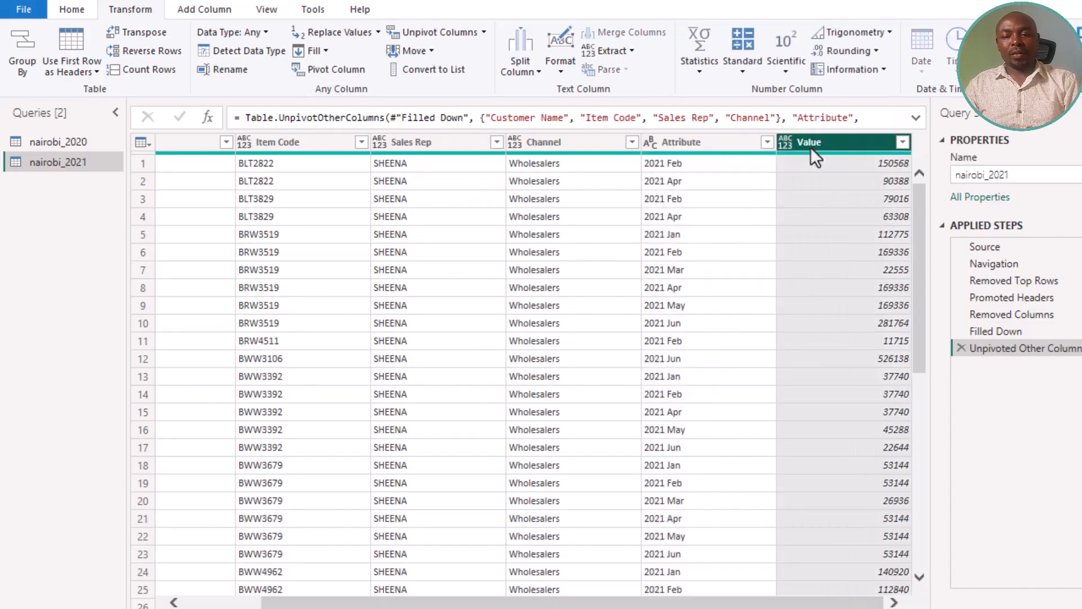
click(701, 140)
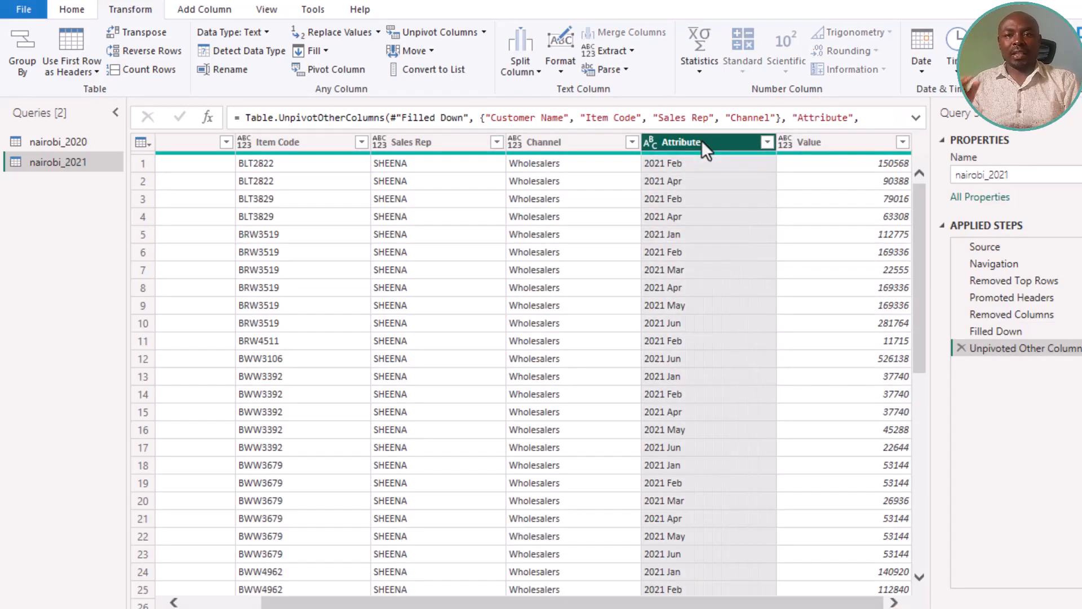
- Rename the Attribute column to Trx Date and the Value column to Amount
click(861, 144)
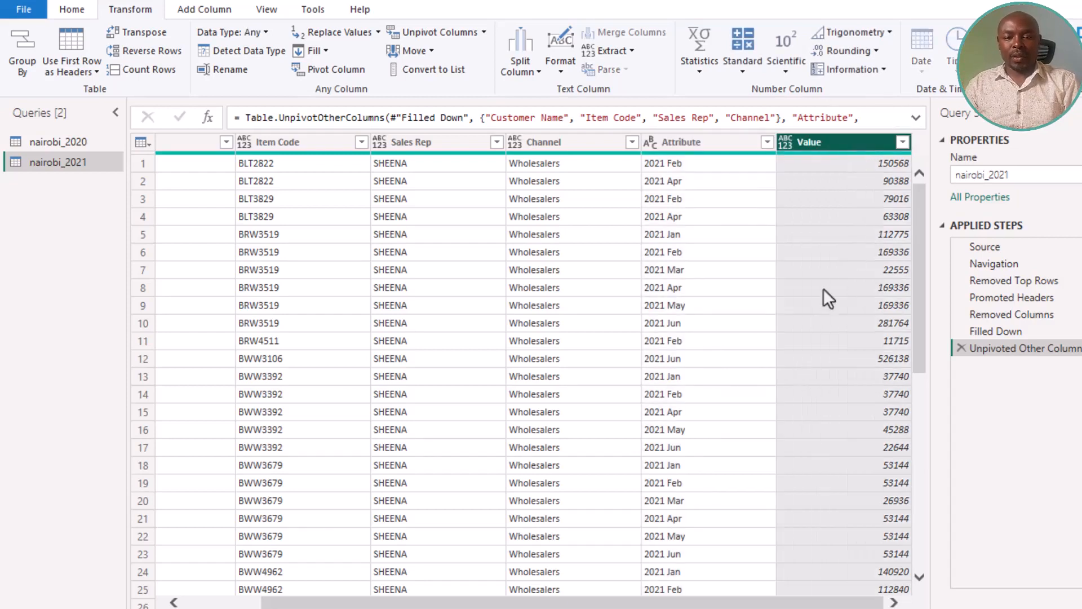
click(694, 144)
double_click(688, 141)
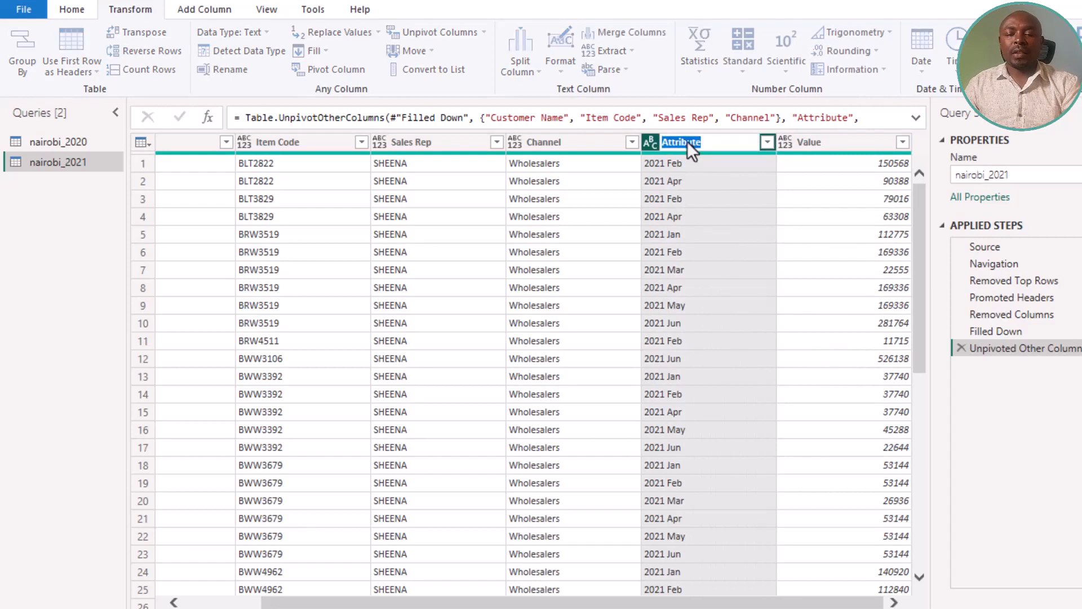
text(Trx Date)
key(Return)
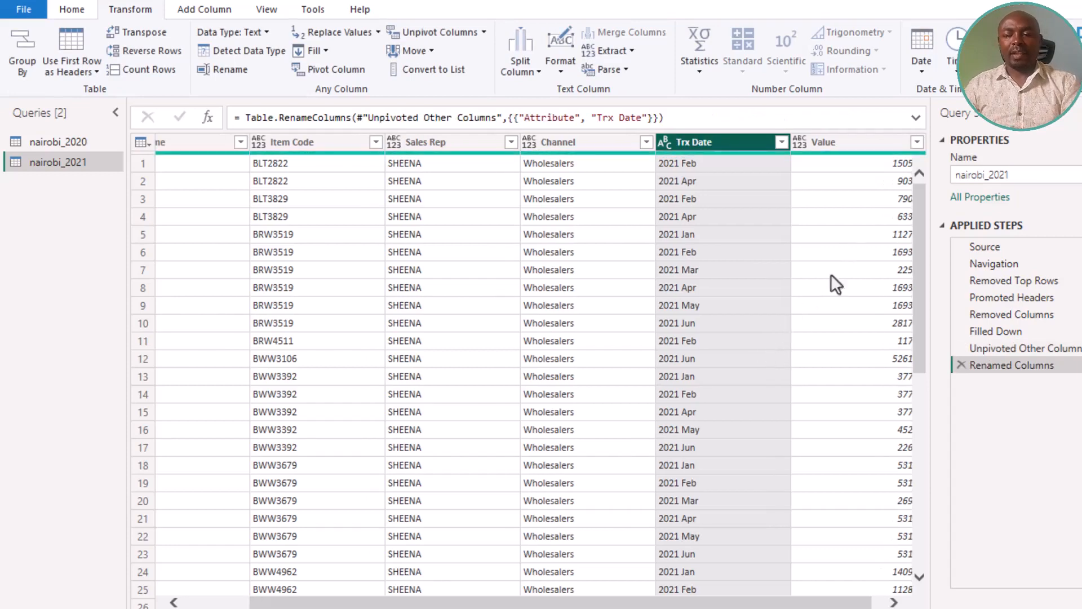
click(833, 141)
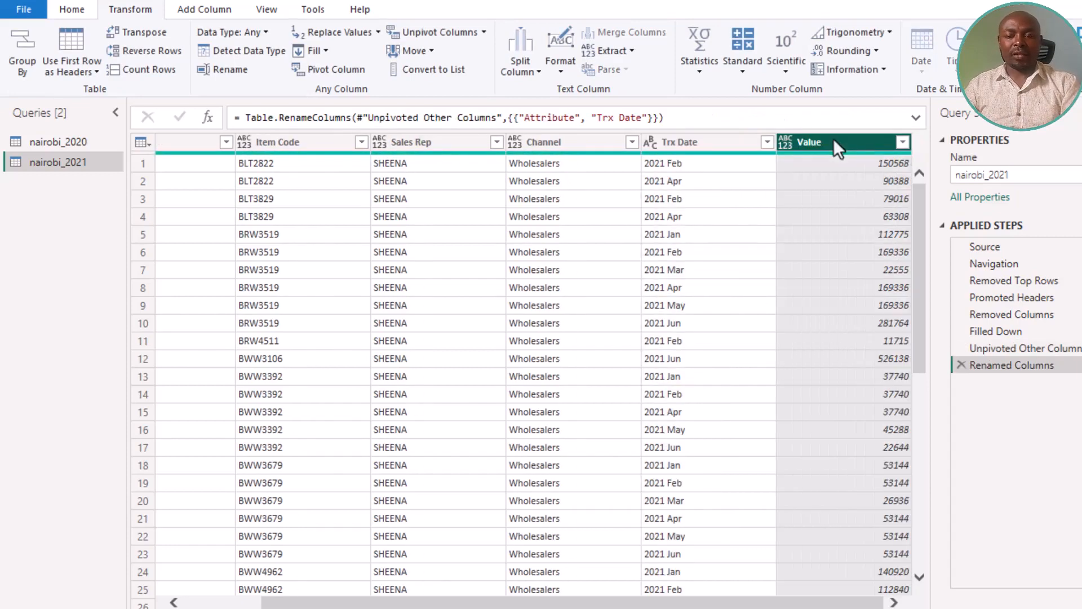
double_click(834, 142)
text(Am)
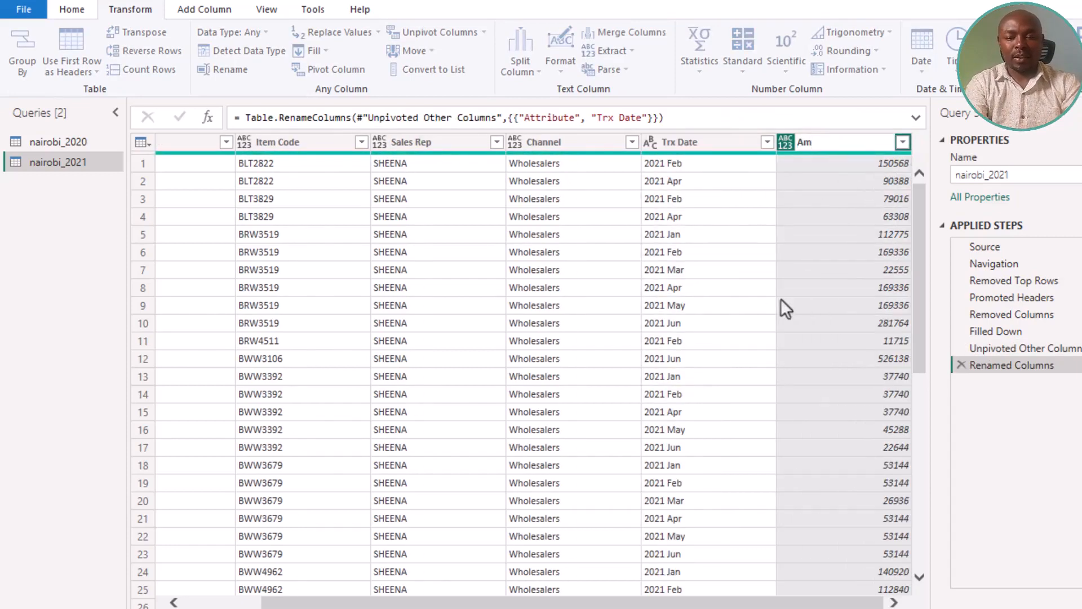
text(ount)
- Parse the text in the Trx Date column into dates and check the converted values
click(698, 216)
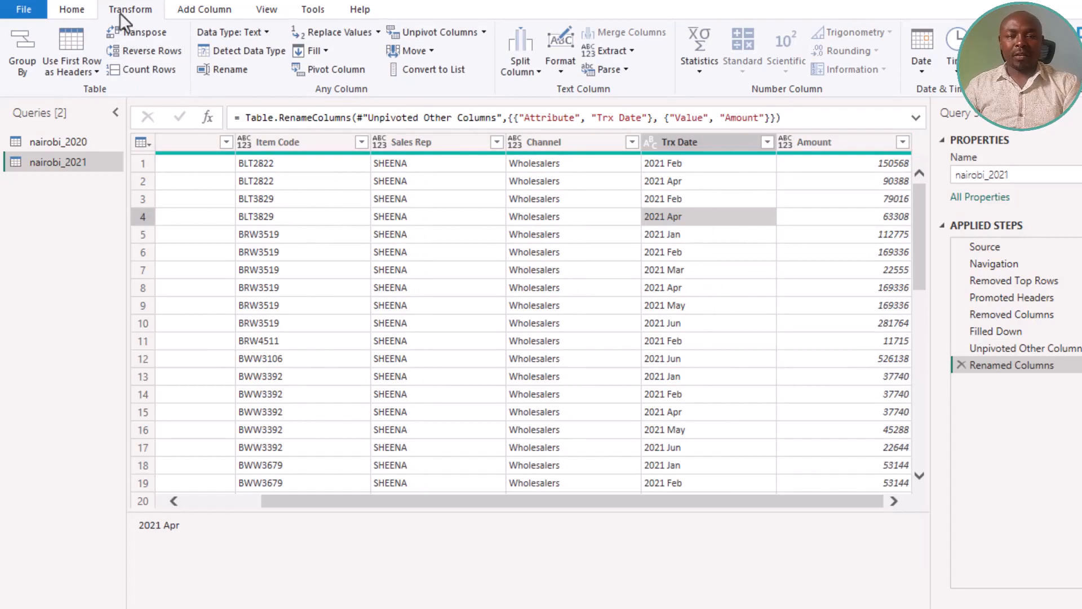
click(923, 69)
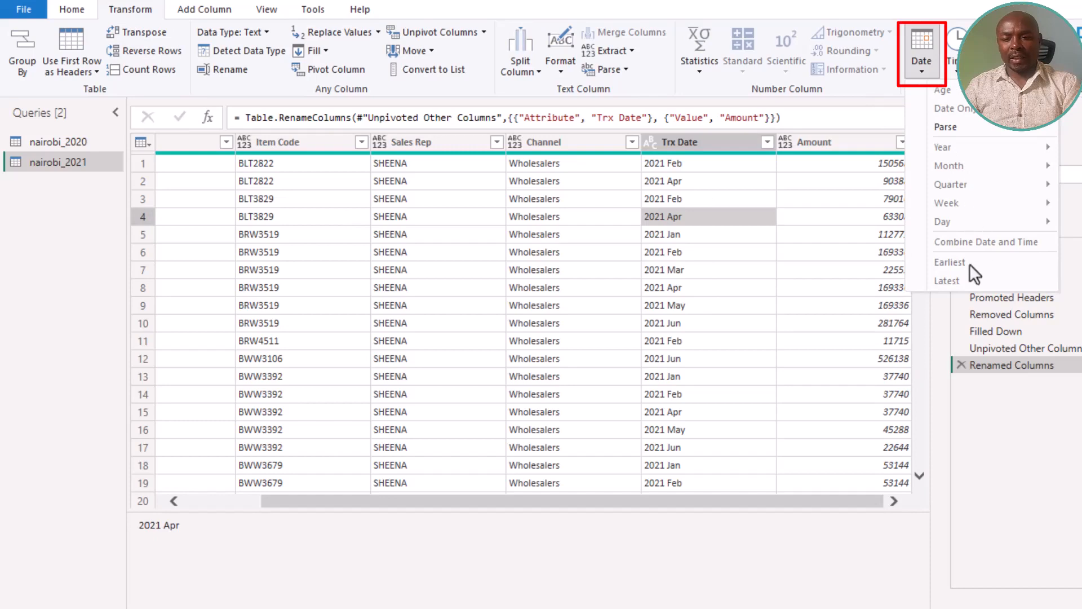
click(962, 134)
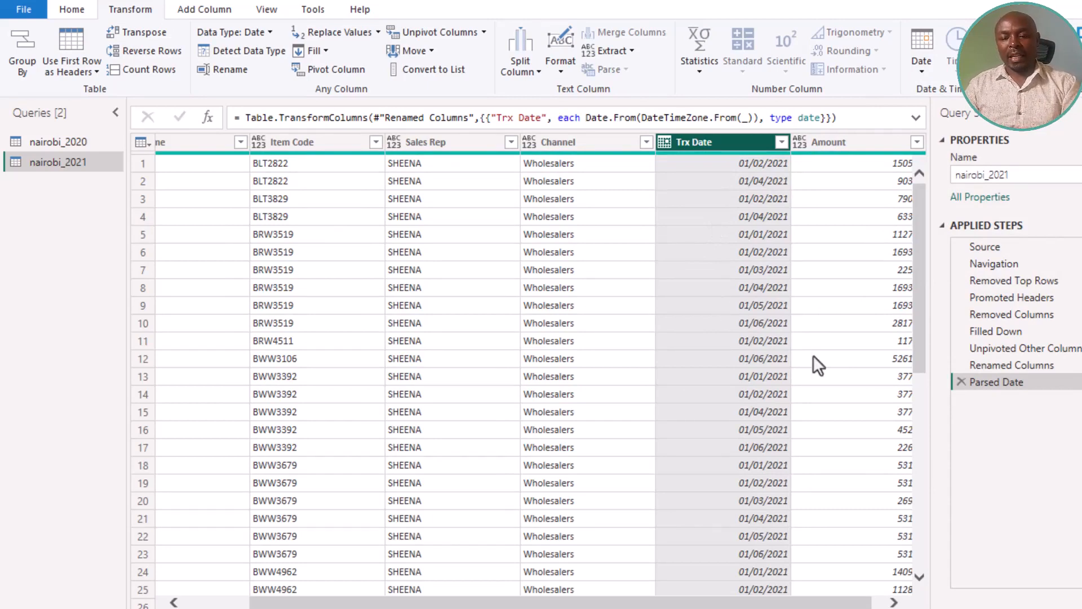
click(759, 307)
click(750, 255)
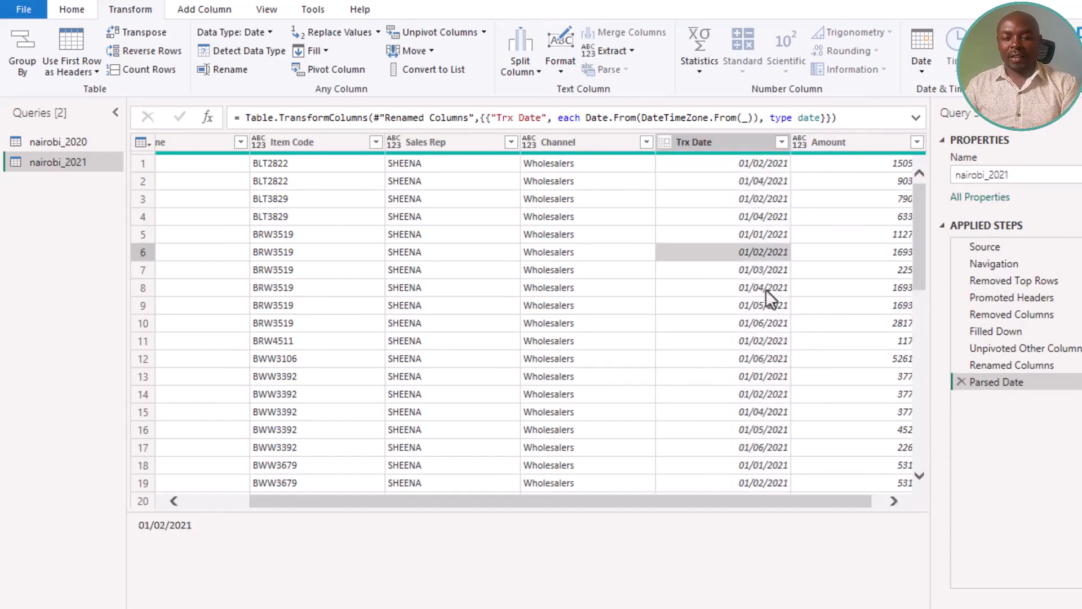
scroll(738, 334, down, 8)
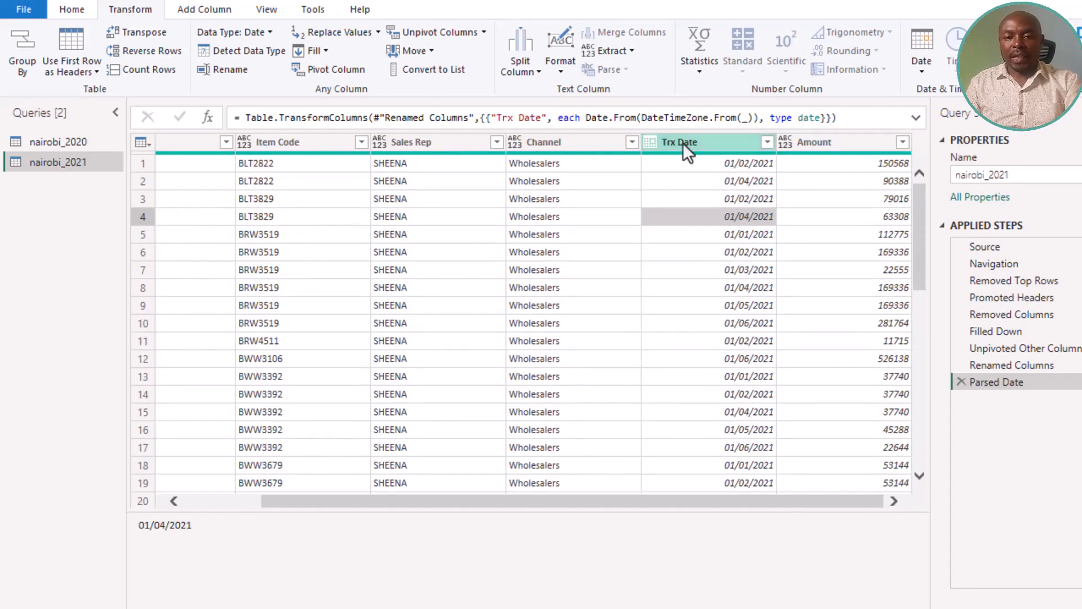
- Transform the dates in the Trx Date column to the end of their month
click(707, 289)
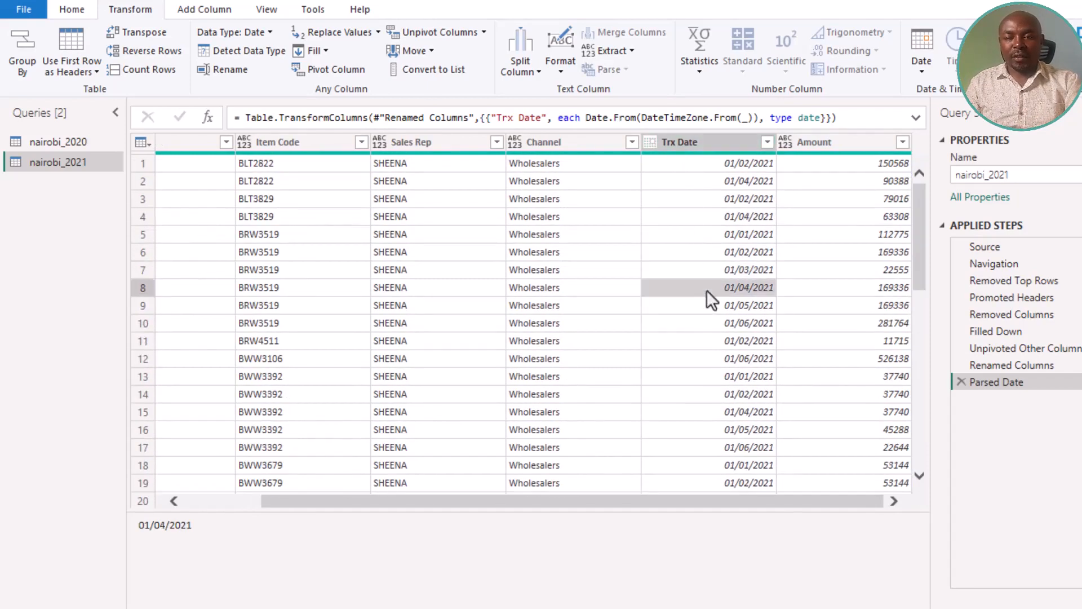
click(910, 72)
mouse_move(945, 167)
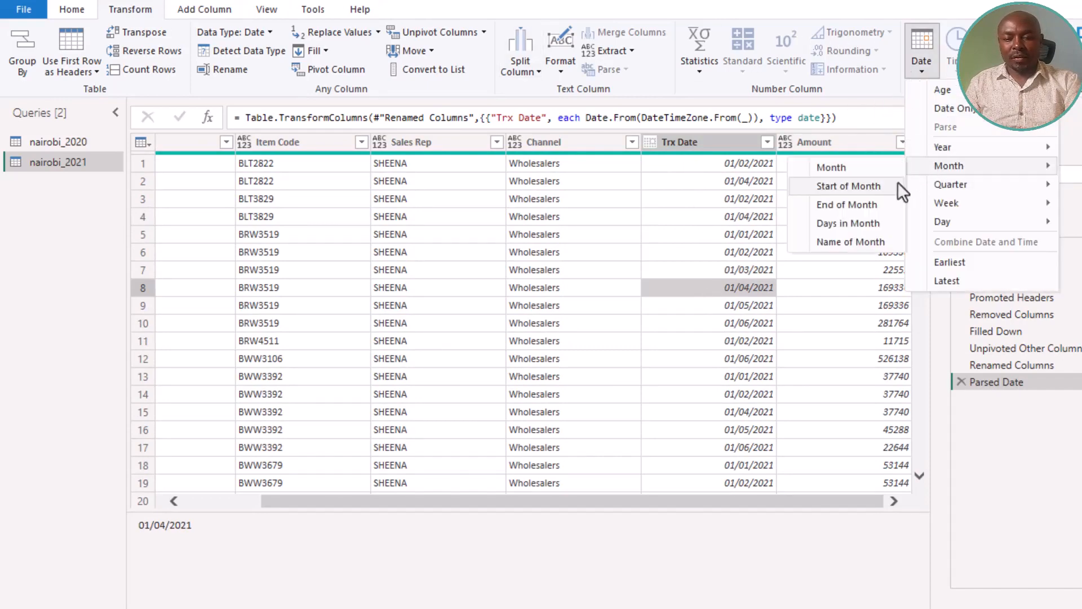
click(852, 206)
drag(495, 505, 536, 506)
- Detect the data types of all columns in nairobi_2021 and check the result across the table
click(422, 303)
key(ctrl+a)
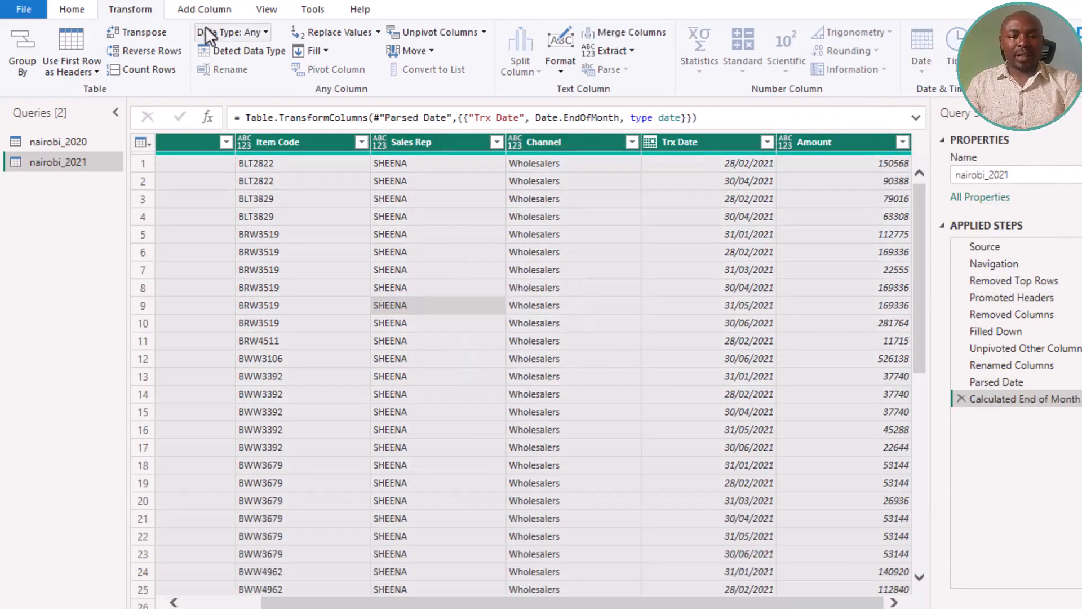
click(242, 54)
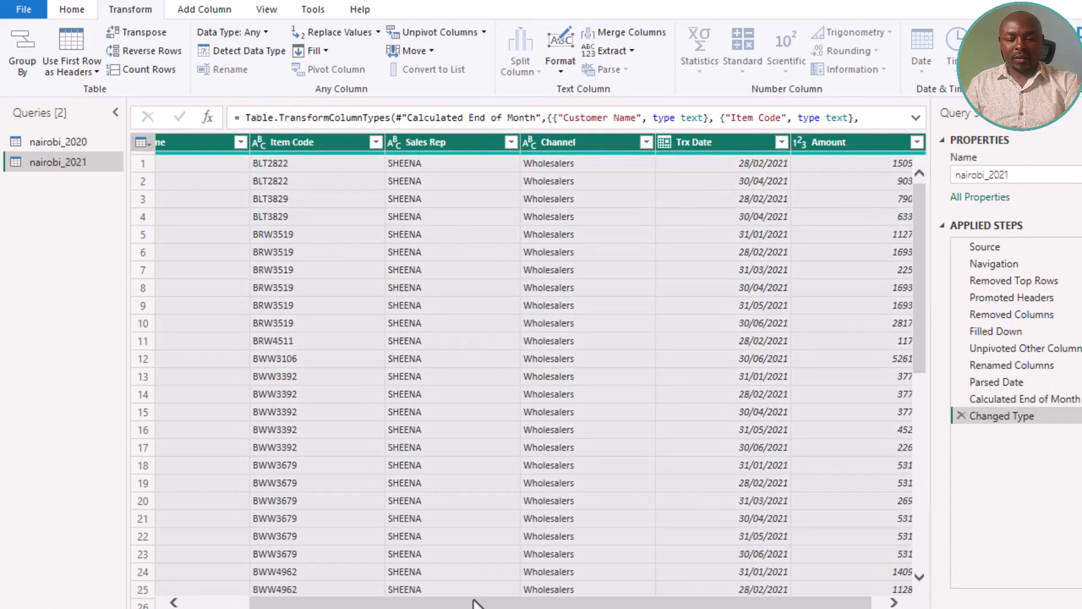
drag(476, 603, 313, 588)
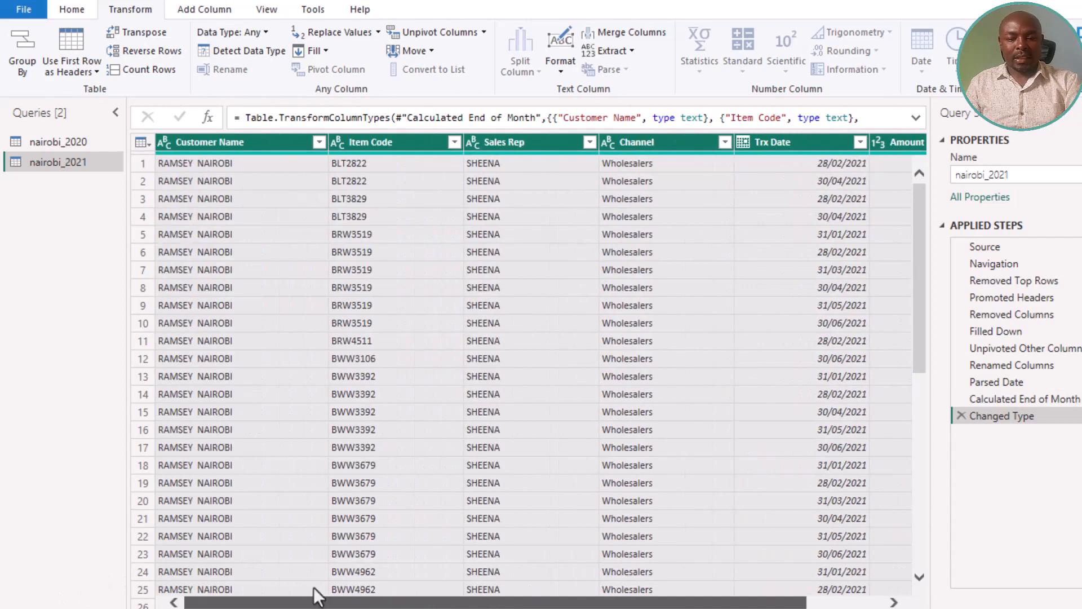
click(412, 269)
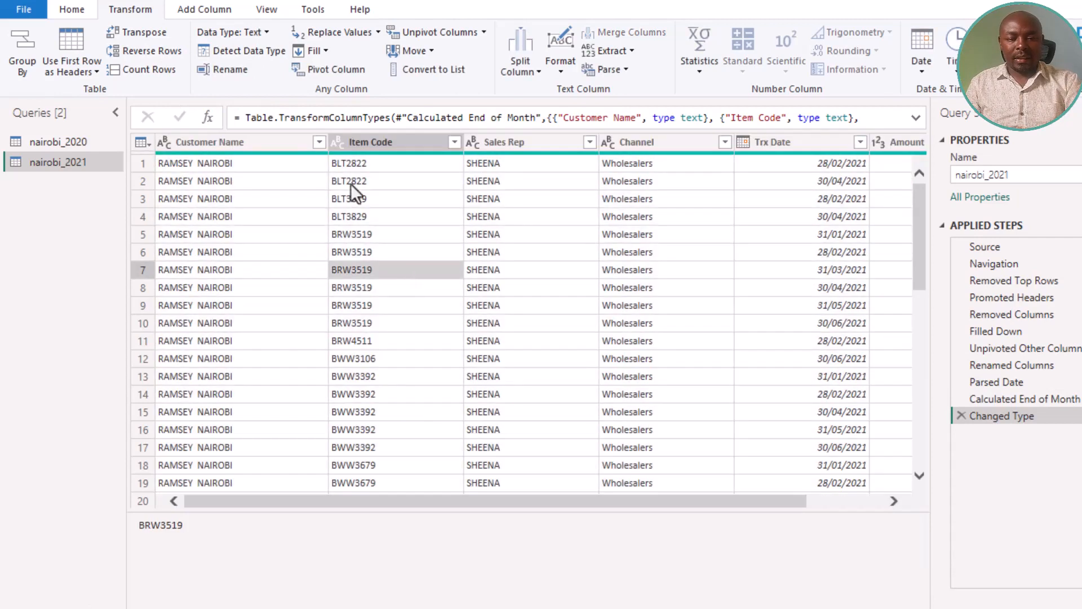
scroll(299, 351, down, 20)
click(420, 243)
click(577, 243)
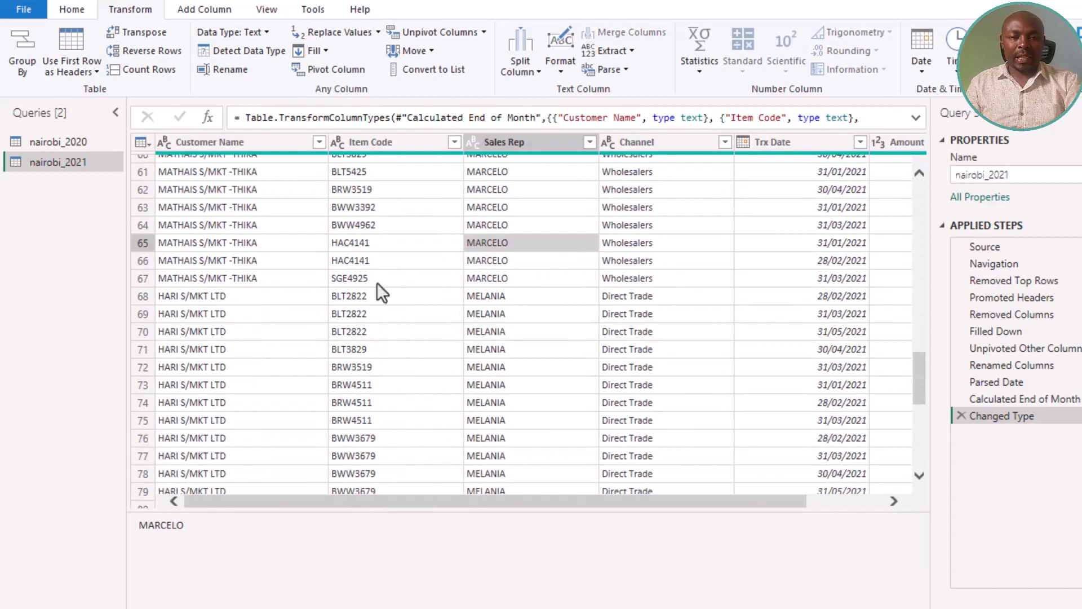
- Add a custom column named Region with the formula "NAIROBI" and set its data type to Text
click(197, 14)
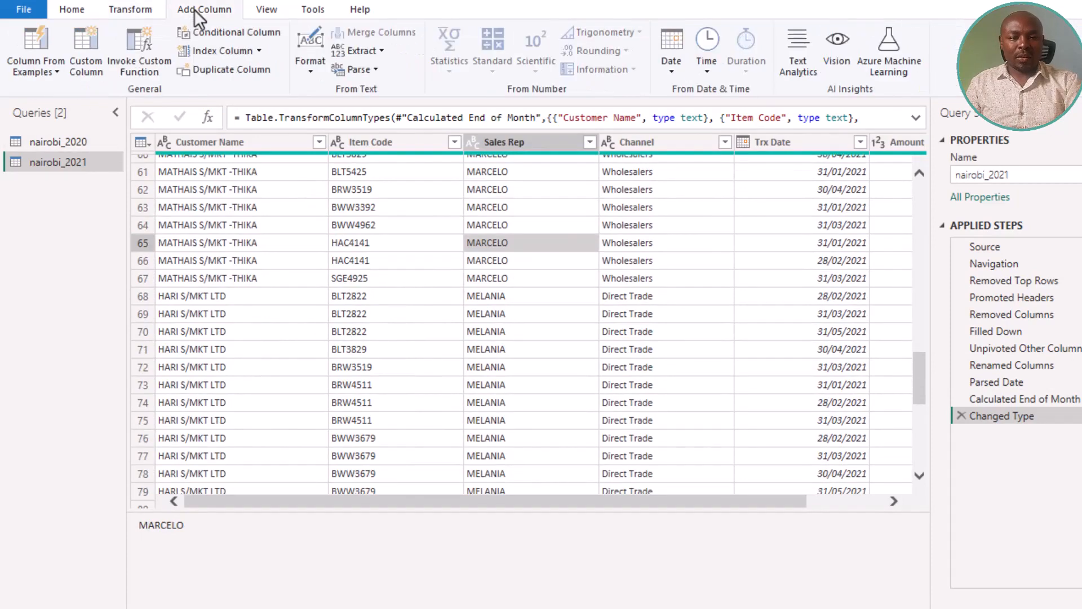
click(92, 52)
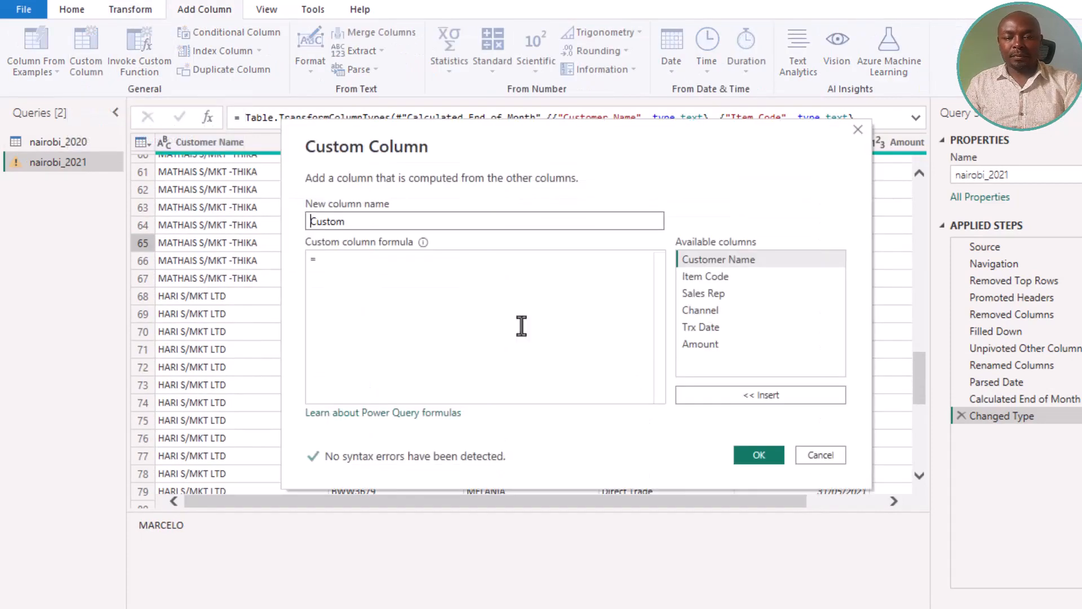
double_click(334, 220)
text(Region)
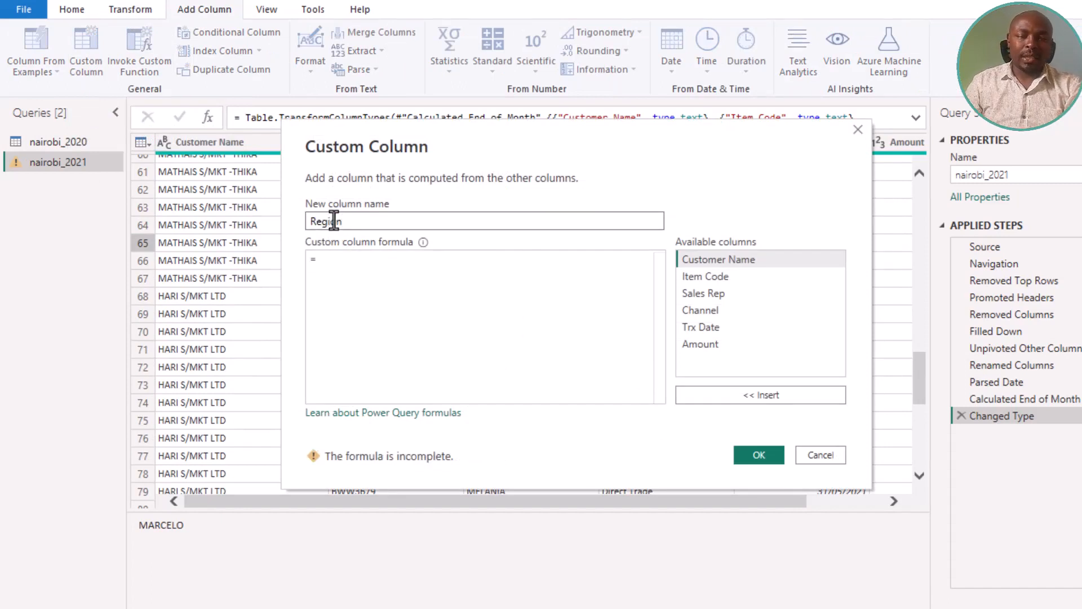
click(350, 271)
text(")
text(NAIROBI)
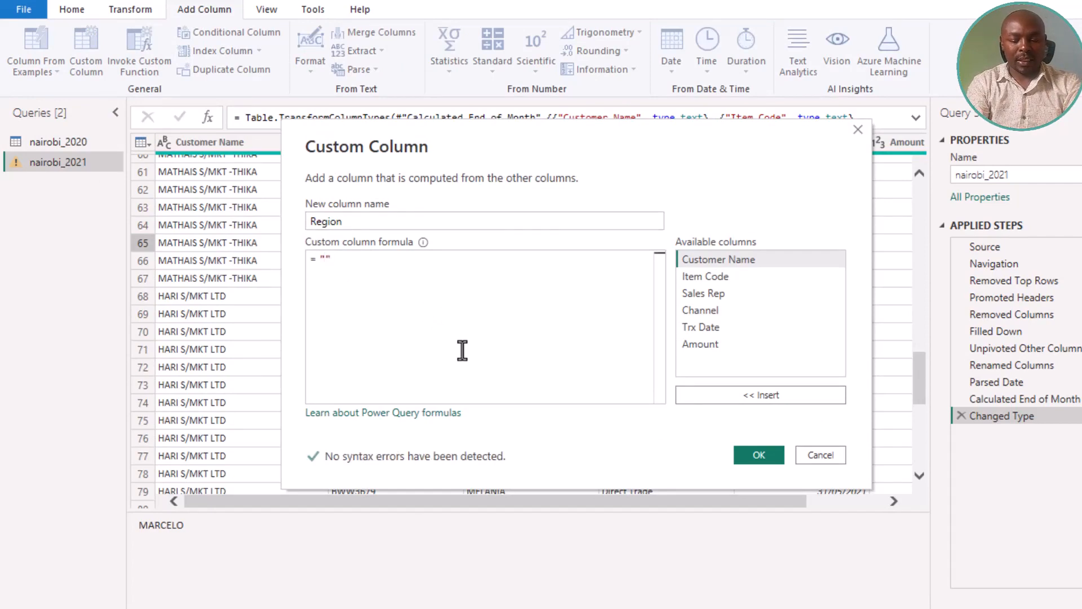
click(759, 455)
click(785, 142)
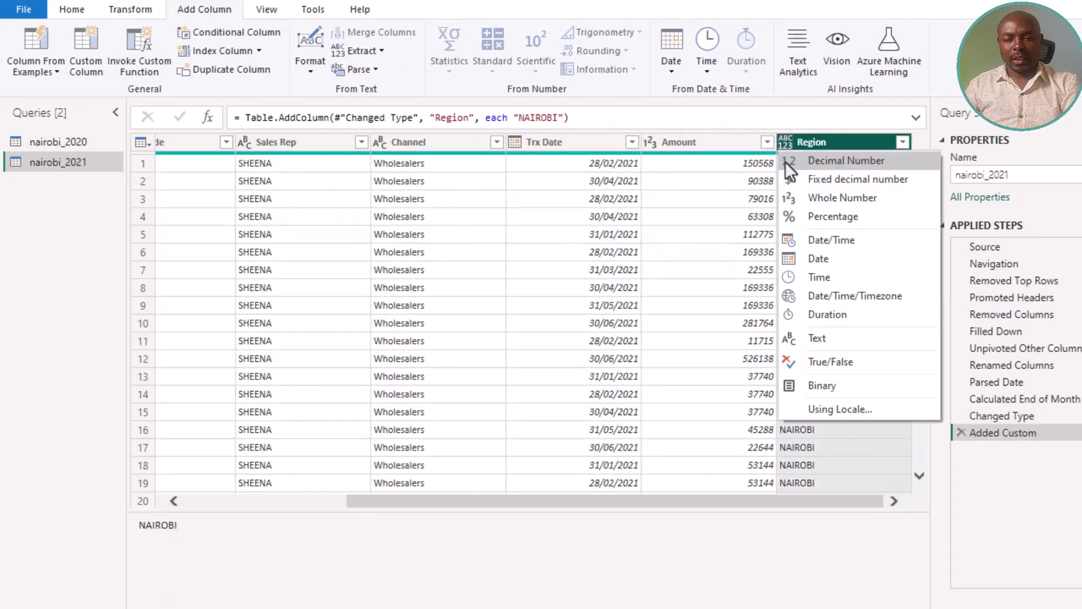
click(847, 338)
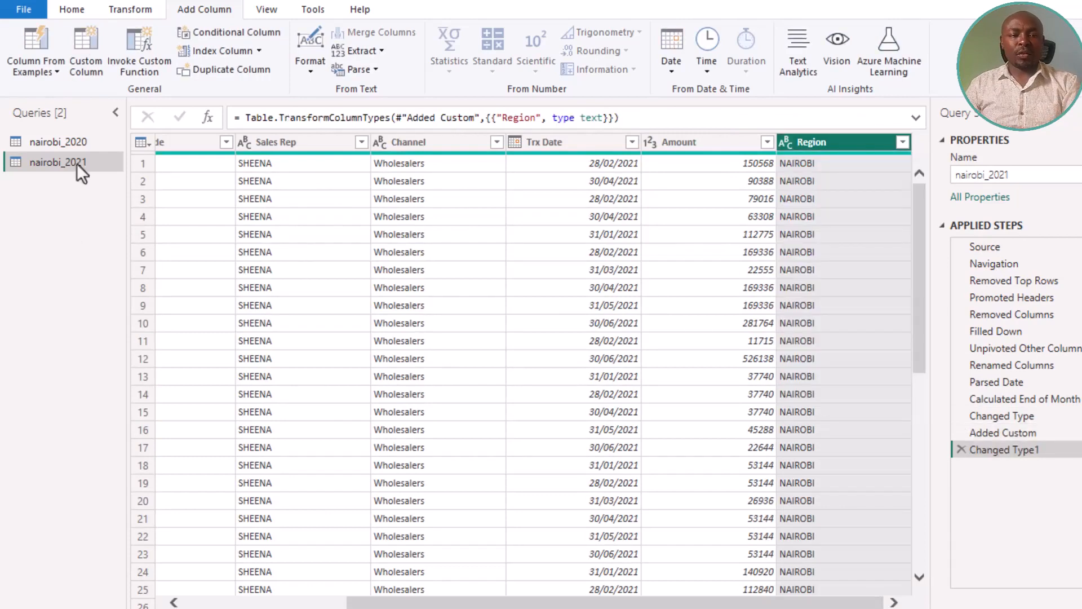
- Import Sales_CENTRAL.txt from the Start Files PBI Beg folder as a new Text/CSV query, keeping the Tab delimiter
click(82, 12)
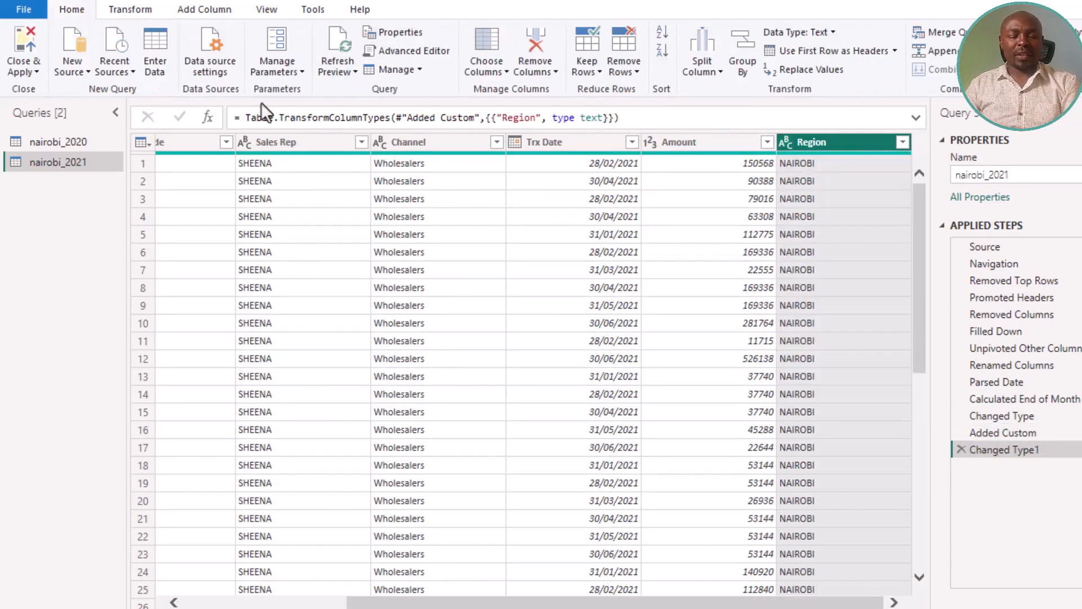
click(82, 72)
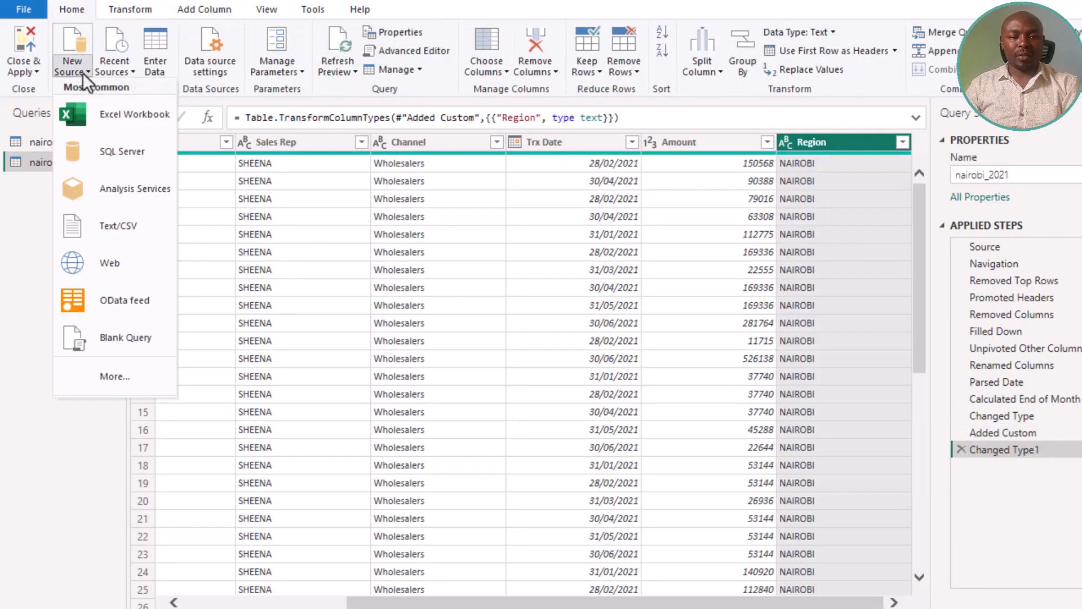
click(124, 231)
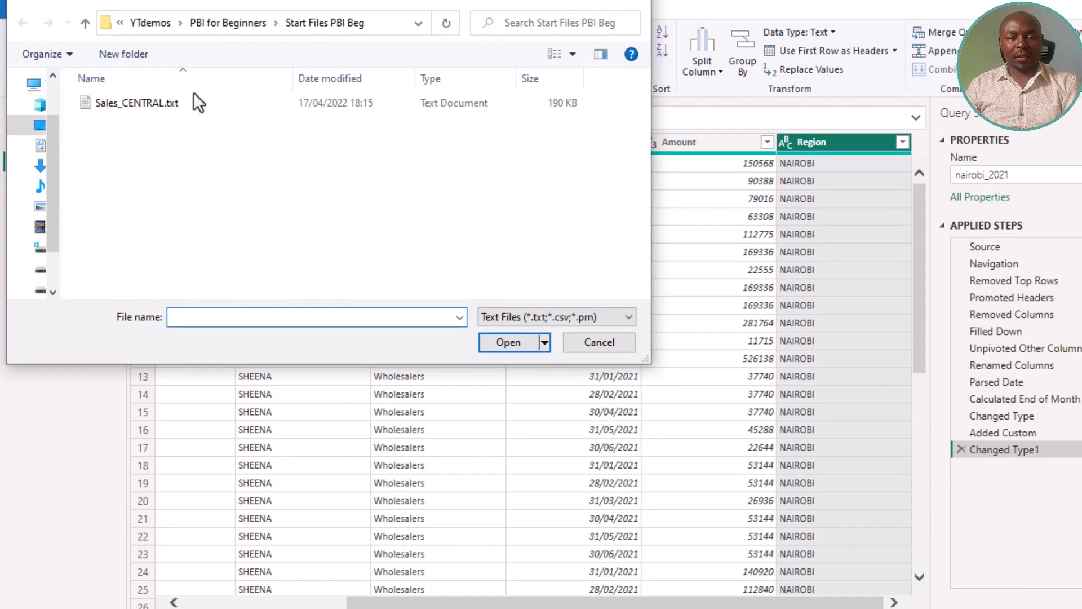
click(169, 104)
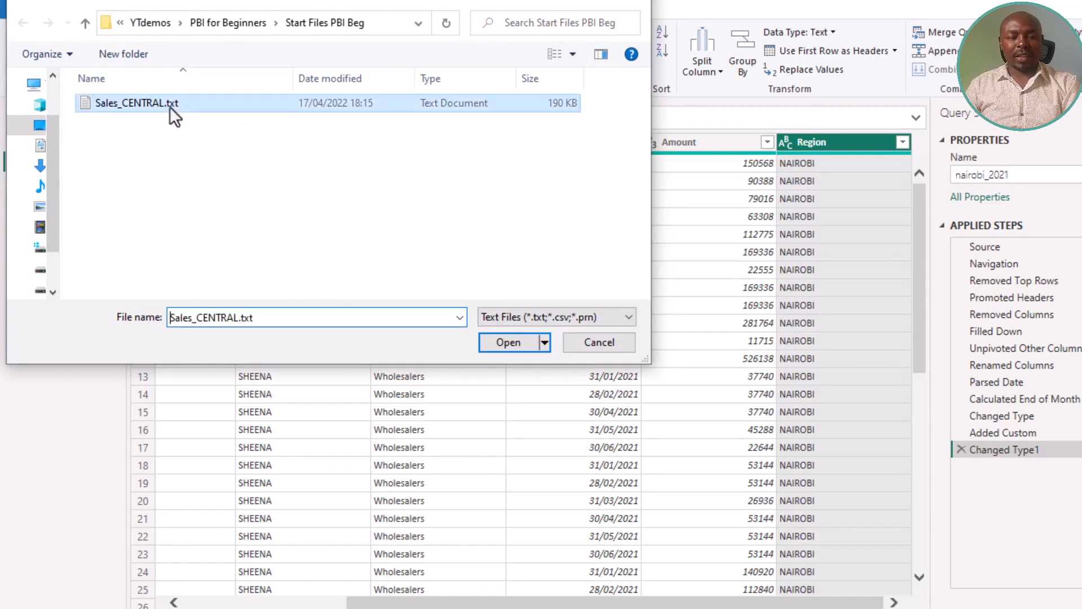
click(509, 343)
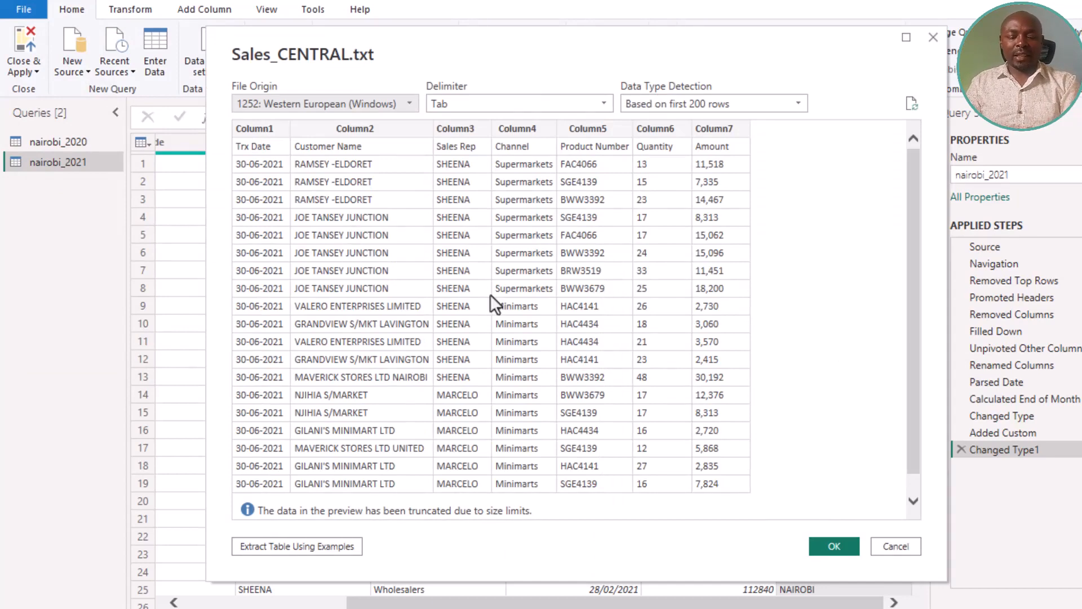
click(834, 546)
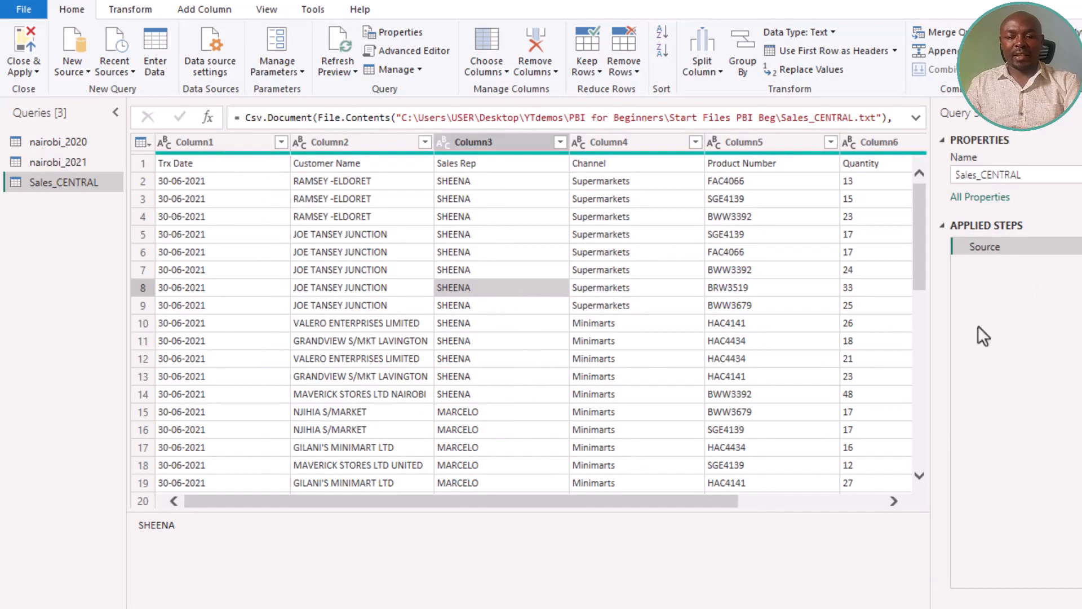
- Promote the first row of the Sales_CENTRAL query to column headers
click(716, 239)
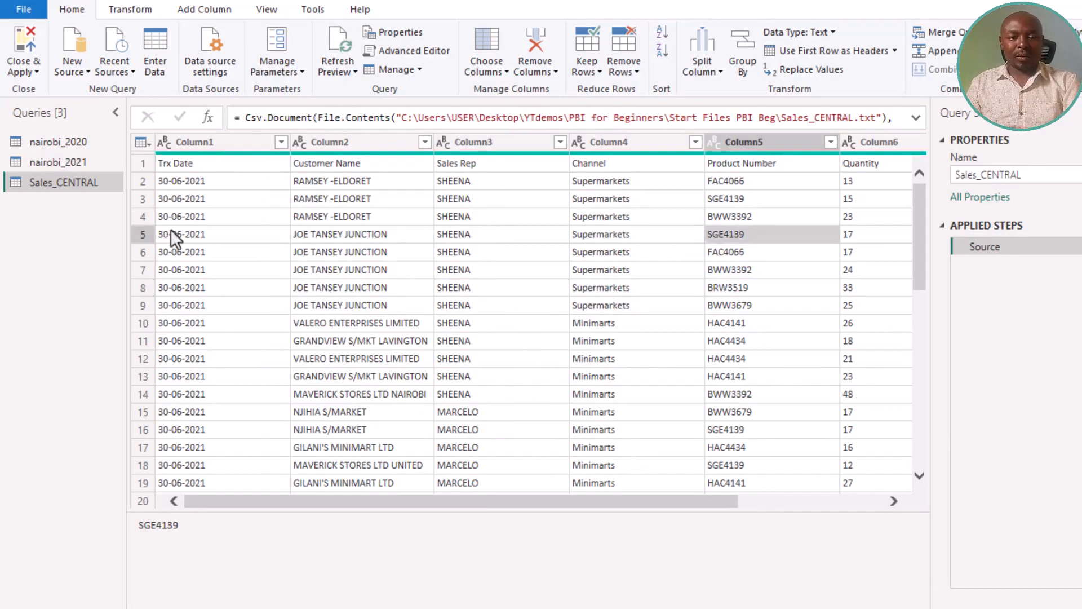
click(147, 146)
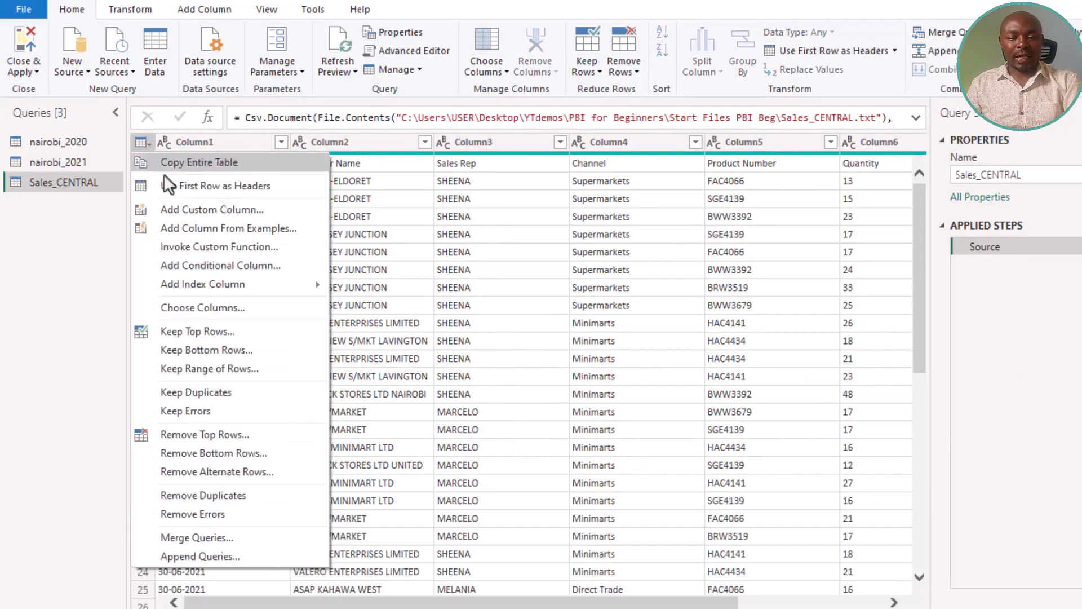
click(258, 187)
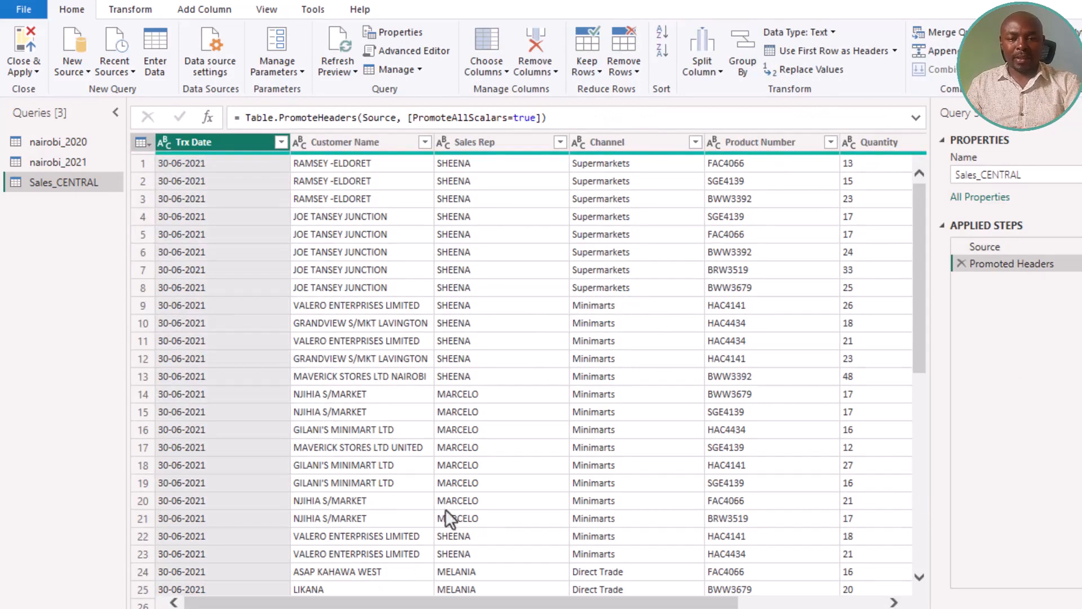
- Remove the Quantity column from the Sales_CENTRAL query and check the remaining columns
drag(414, 603, 559, 603)
click(732, 359)
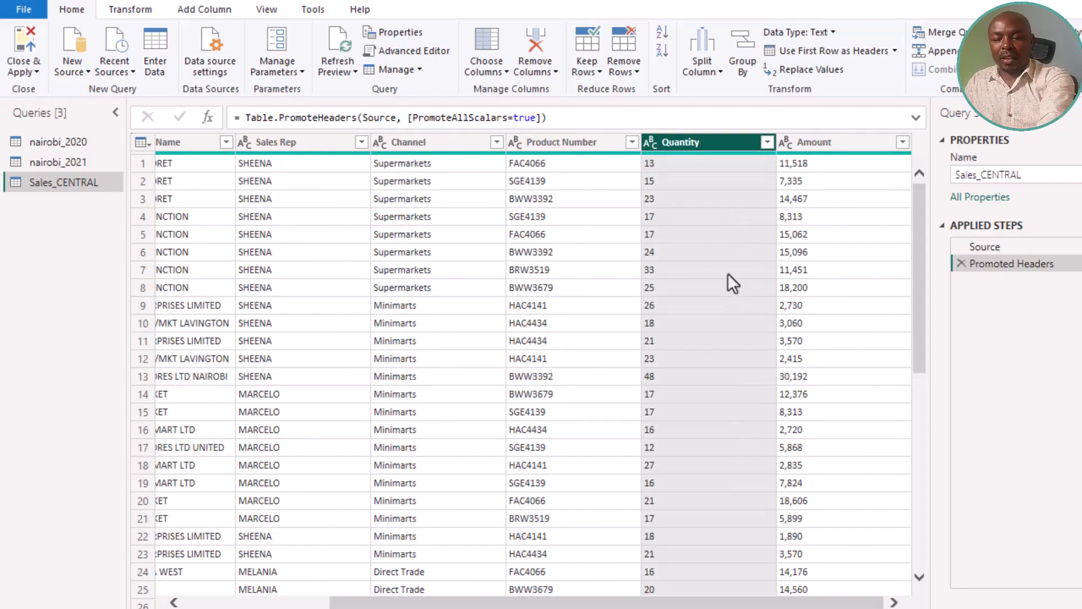
key(Delete)
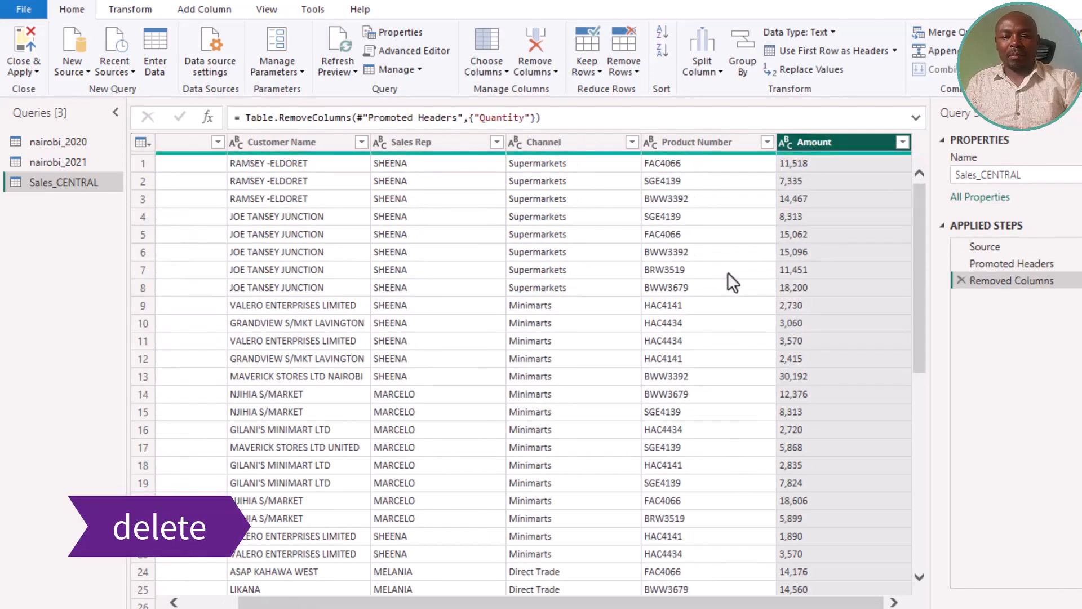
click(727, 359)
drag(727, 485, 441, 477)
click(577, 252)
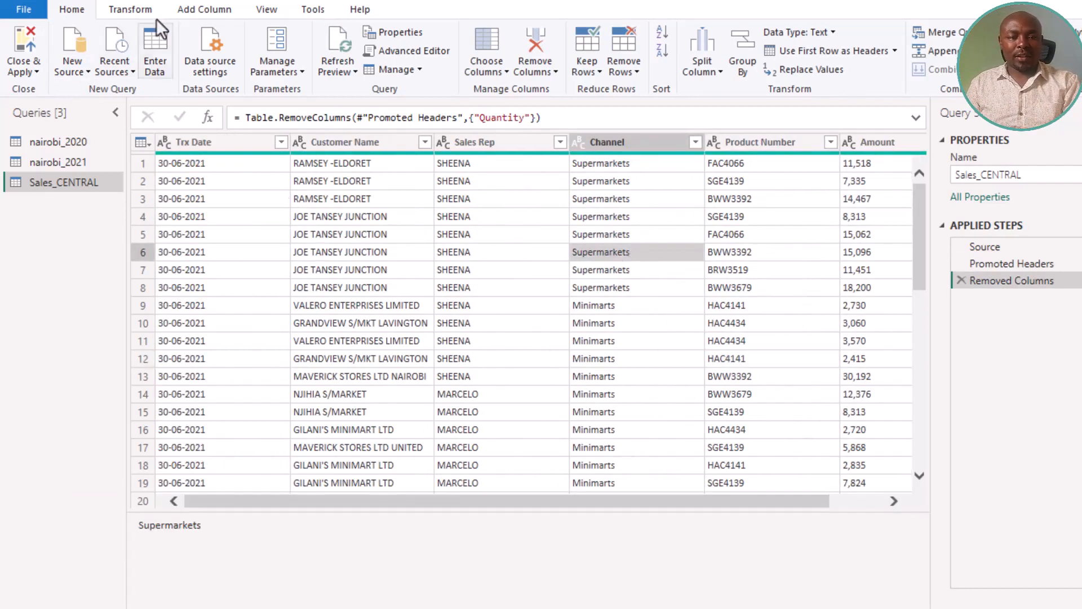
- Add a custom column named Region with the formula "CENTRAL" to the Sales_CENTRAL query
click(210, 12)
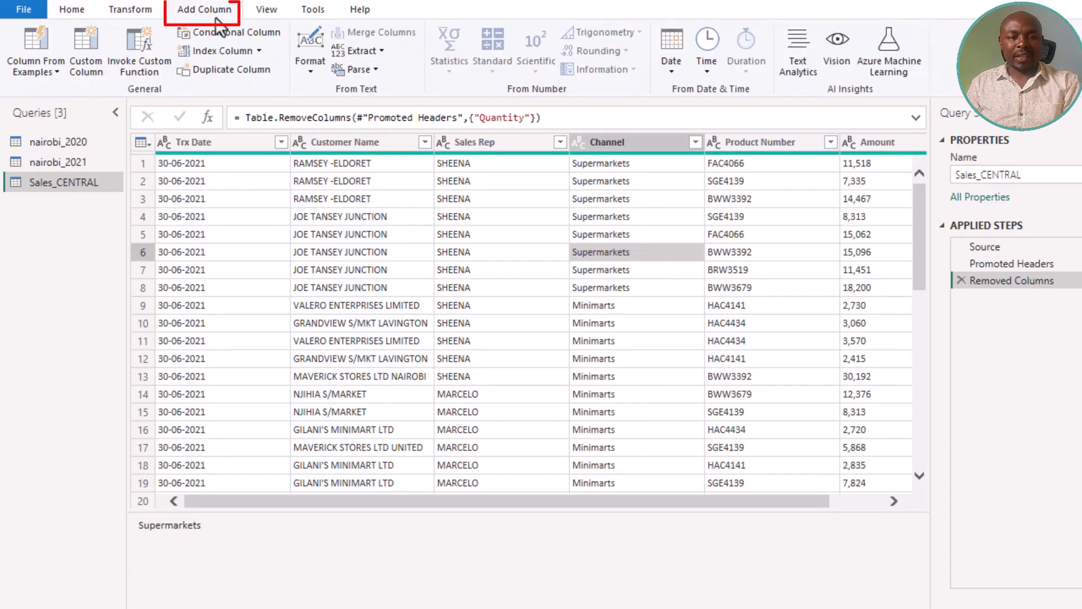
click(87, 52)
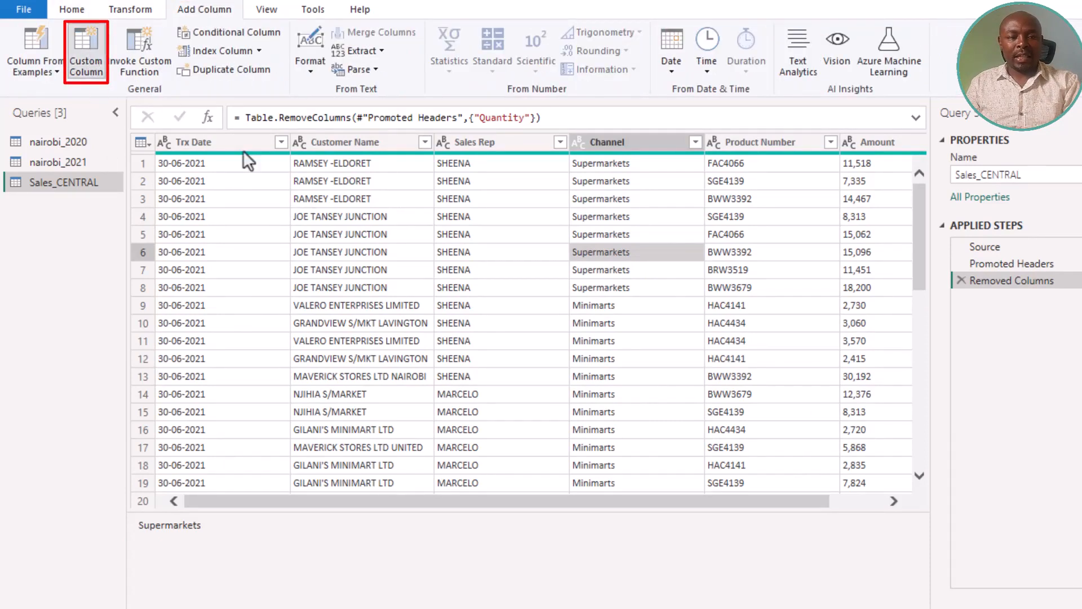
double_click(333, 222)
text(Region)
click(365, 272)
text("C)
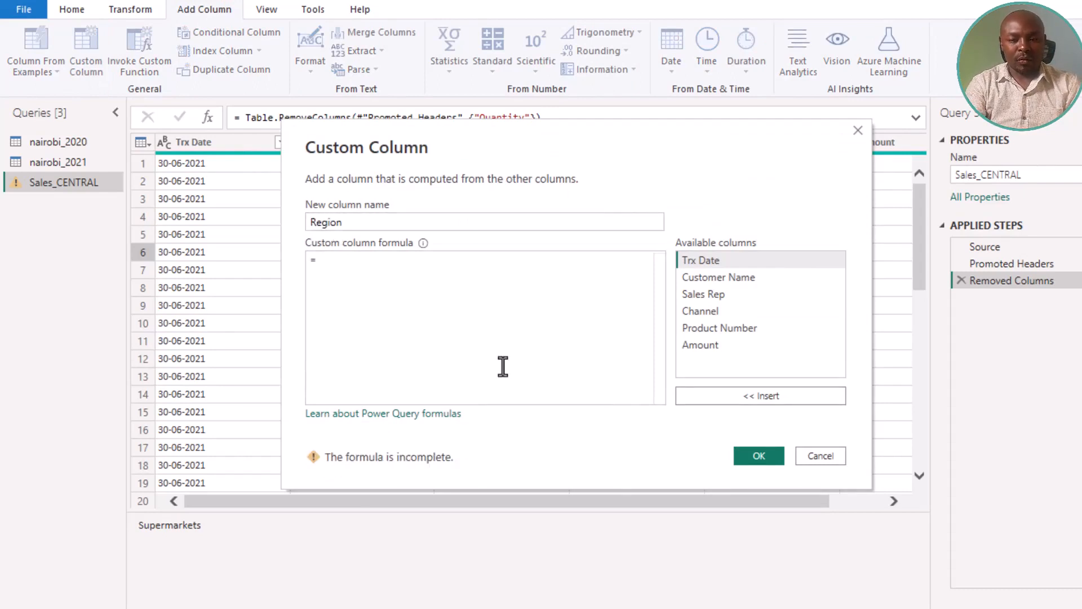
text(ENTRAL)
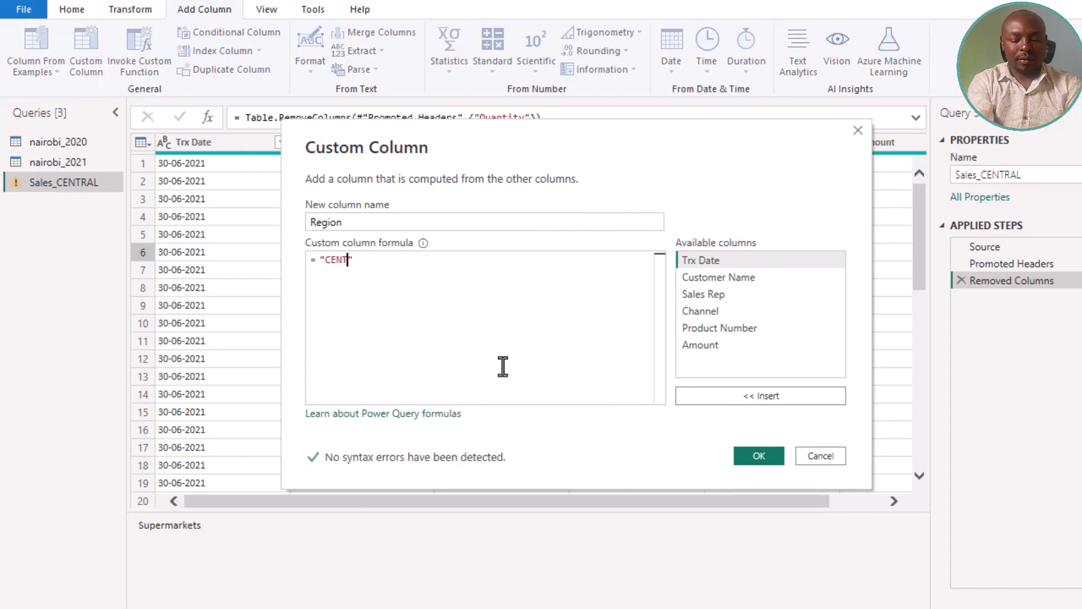
click(746, 455)
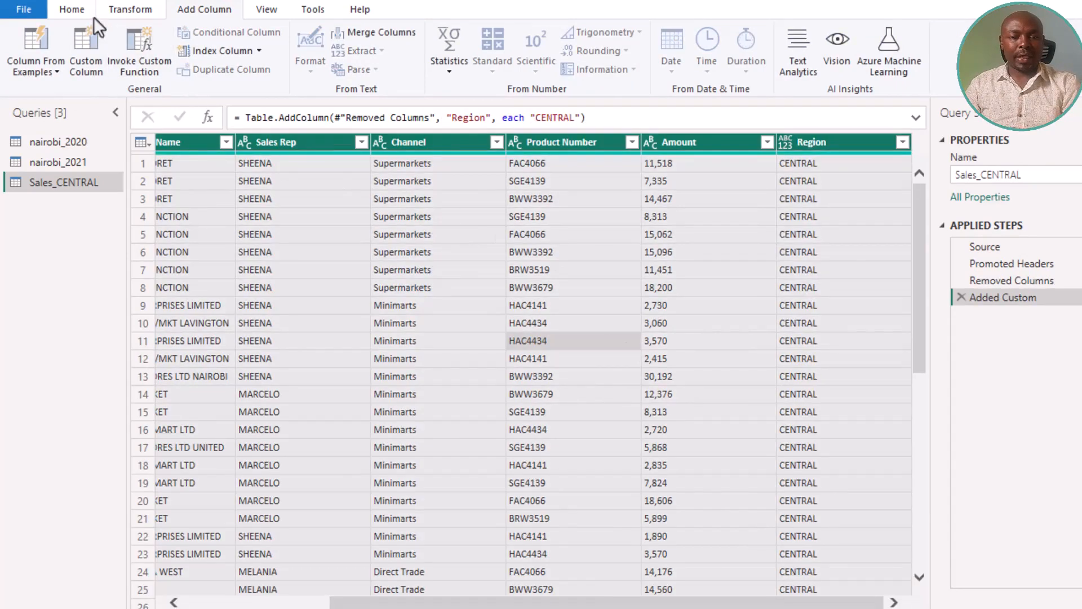
- Detect the data types of all columns in the Sales_CENTRAL query and check the converted columns
click(121, 14)
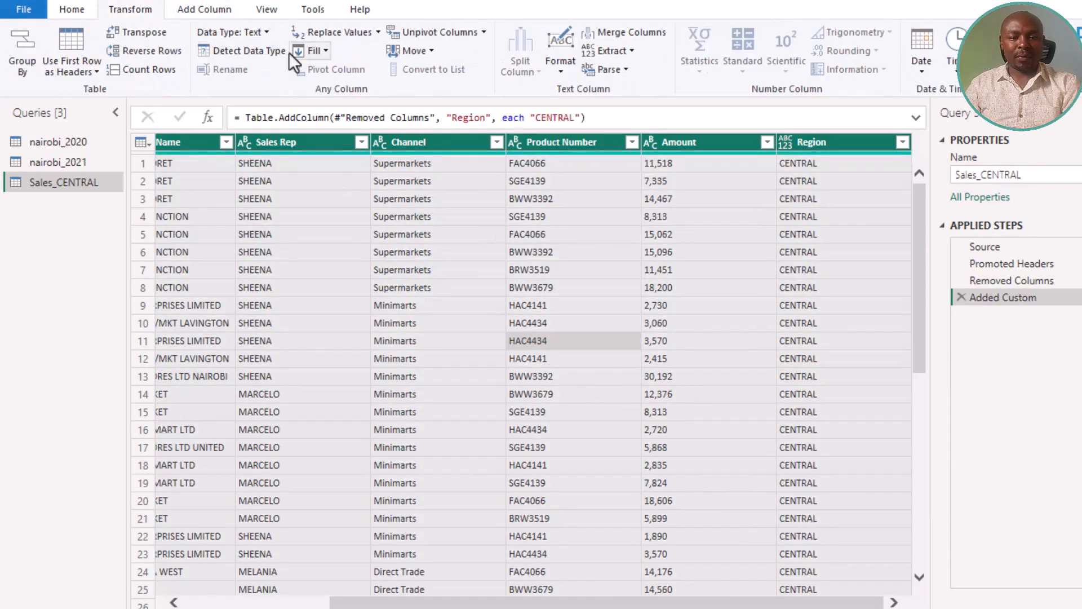
click(248, 52)
click(489, 360)
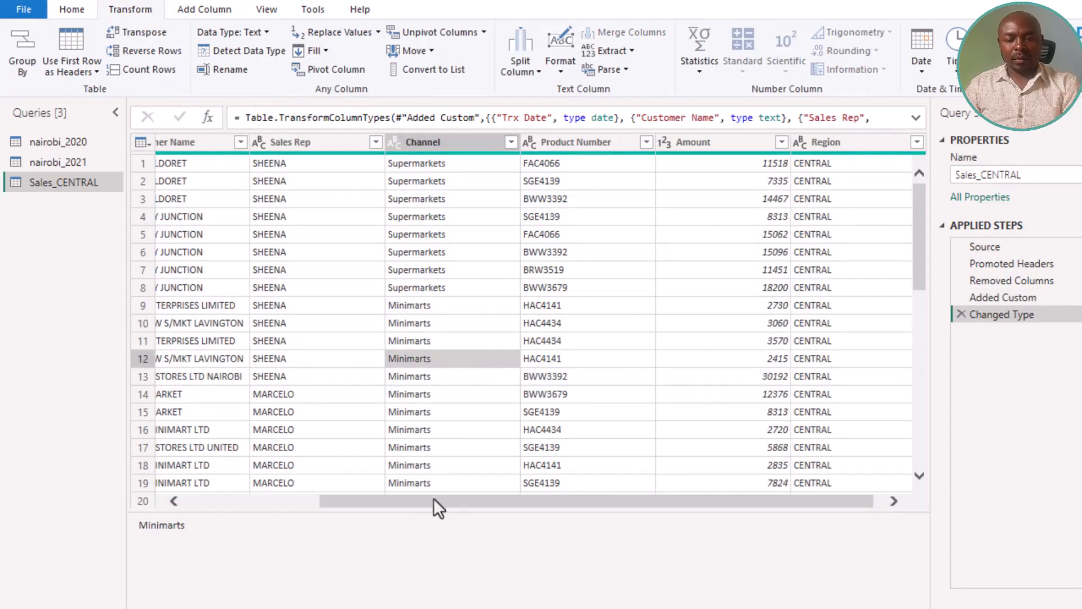
drag(434, 499, 499, 494)
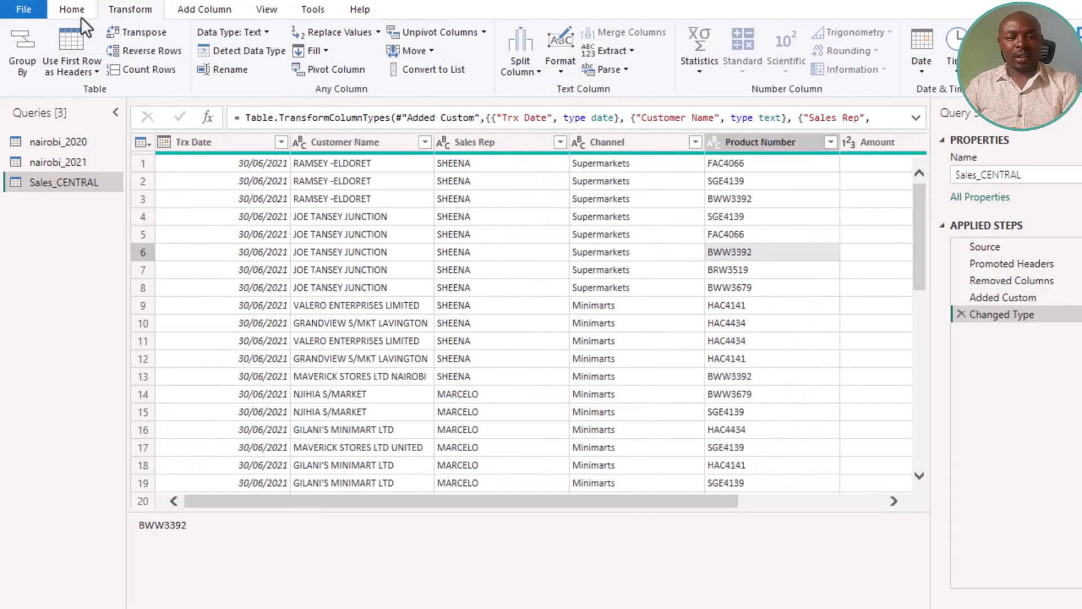
- Import Sheet1 of Sales_WESTERN_COAST.xlsx from the Start Files PBI Beg folder as a new Excel Workbook query
click(80, 17)
click(73, 74)
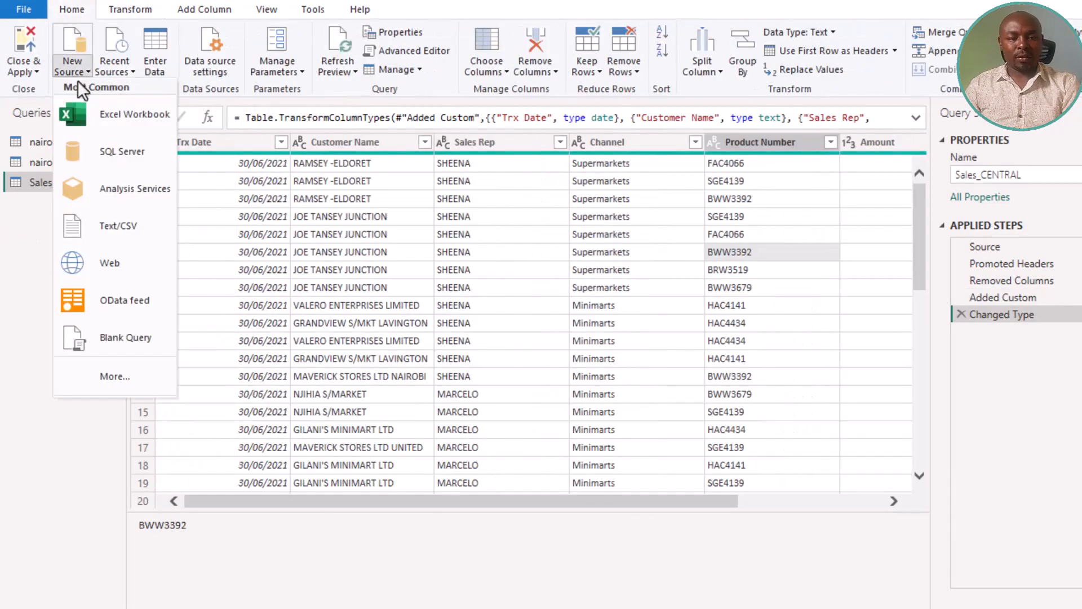
click(141, 120)
click(156, 138)
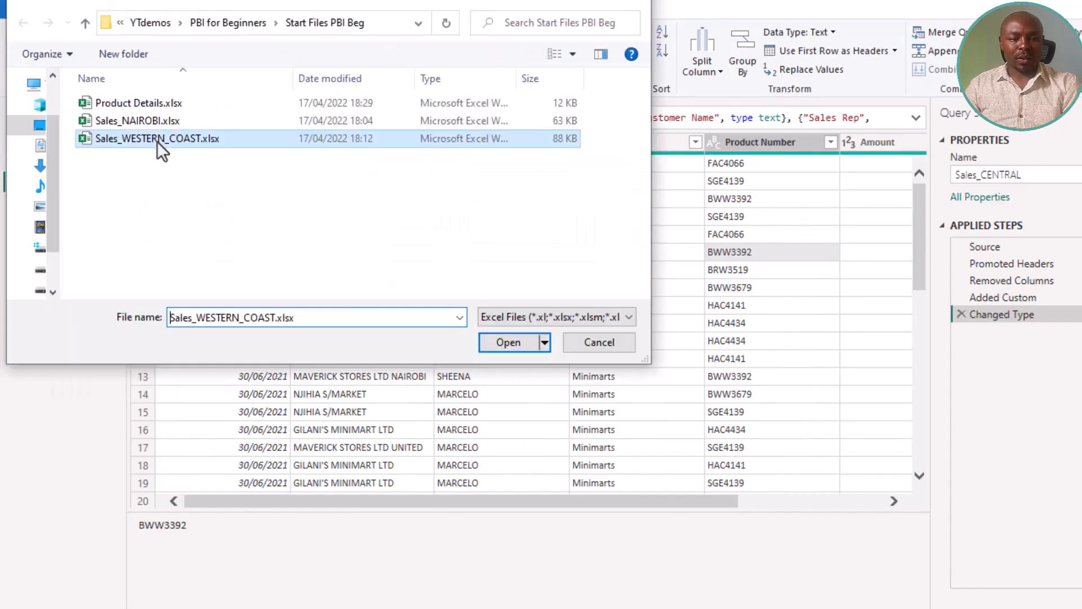
click(500, 339)
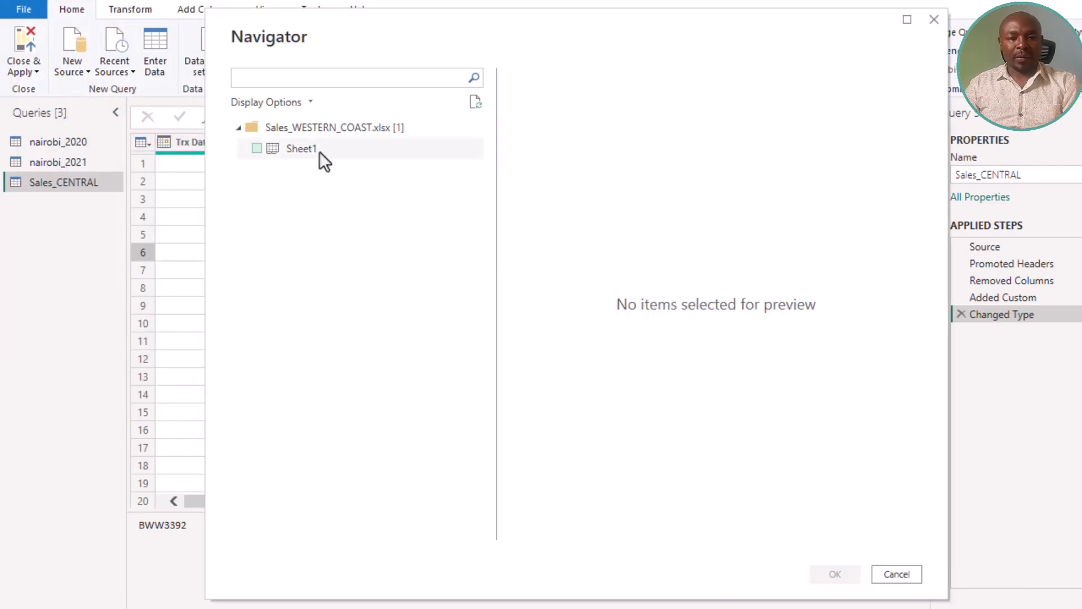
click(319, 151)
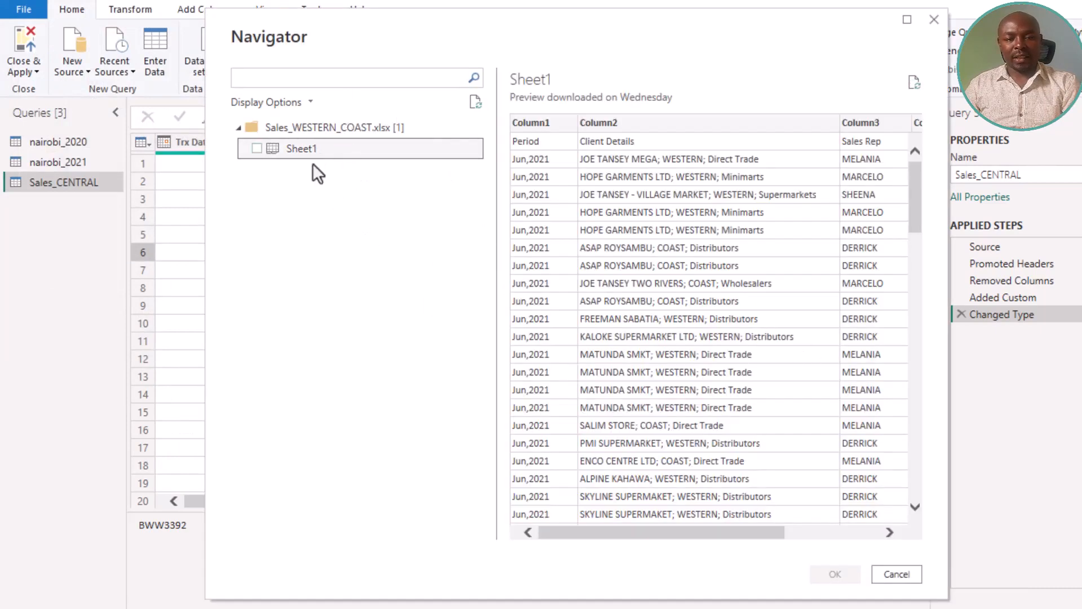
click(258, 149)
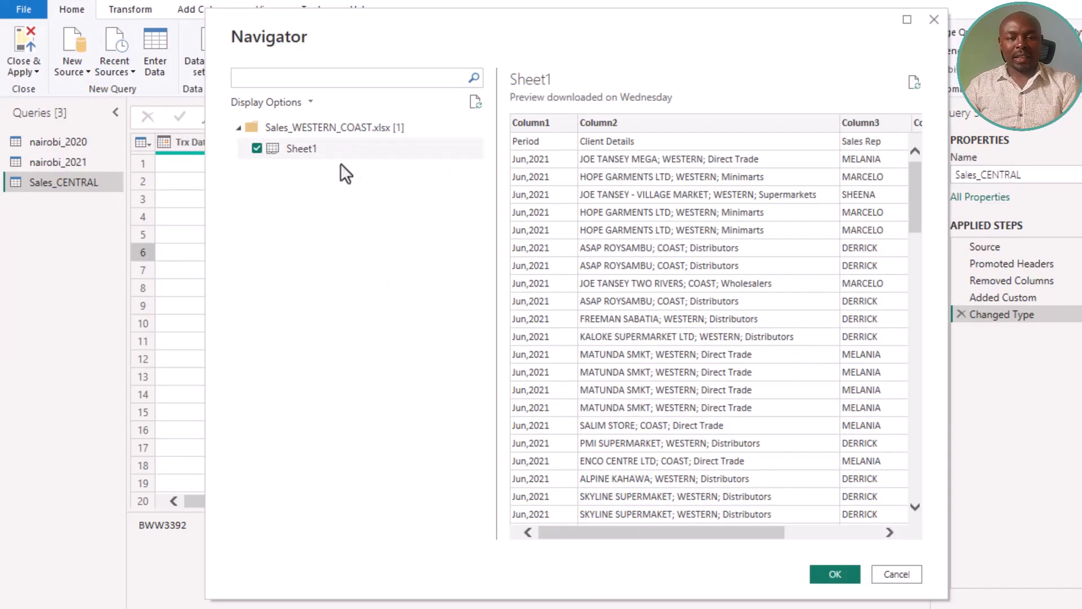
click(852, 569)
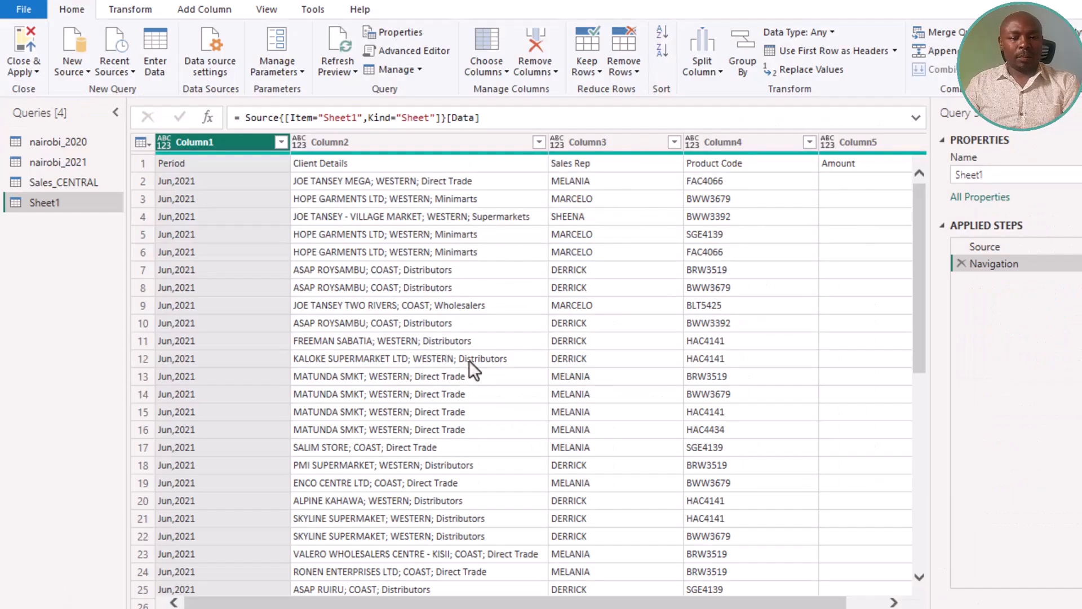
- Promote the first row of the Sheet1 query to column headers
click(651, 335)
click(141, 142)
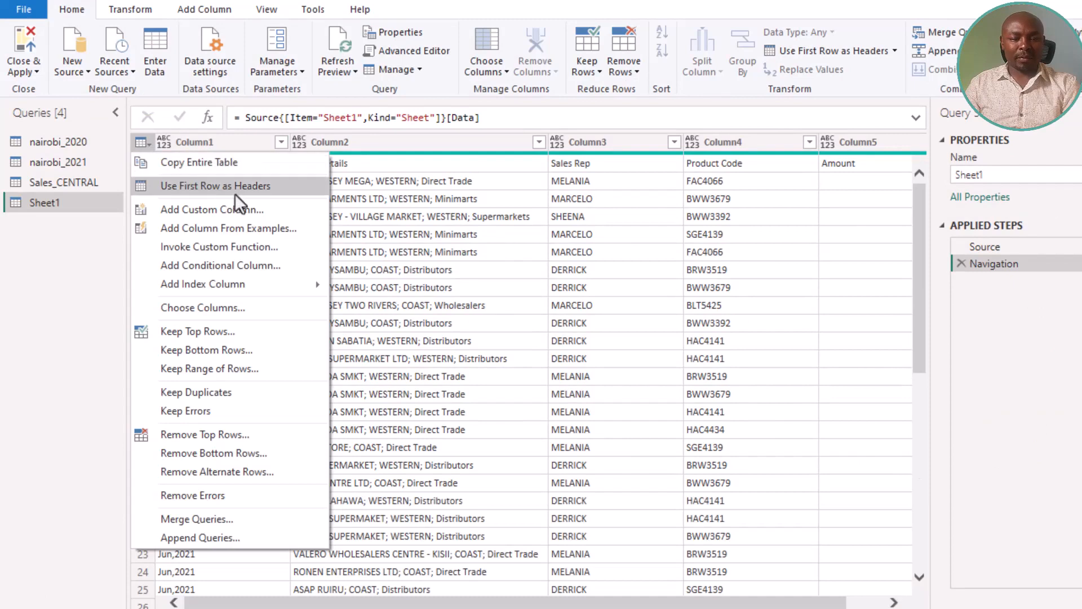
click(259, 188)
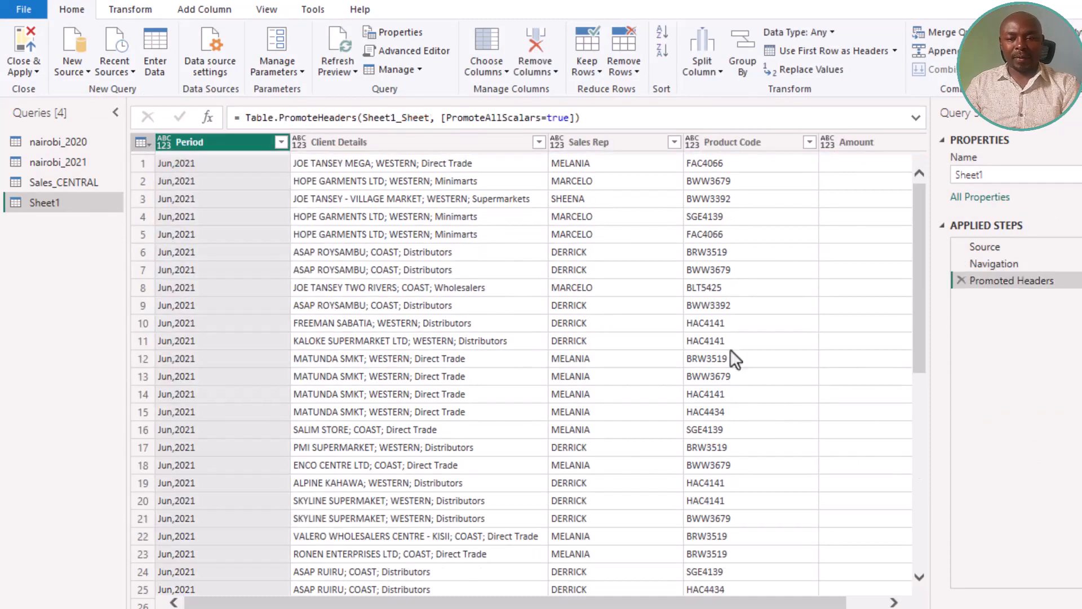
- Examine how the Client Details values are separated and which options exist for splitting the column
click(465, 352)
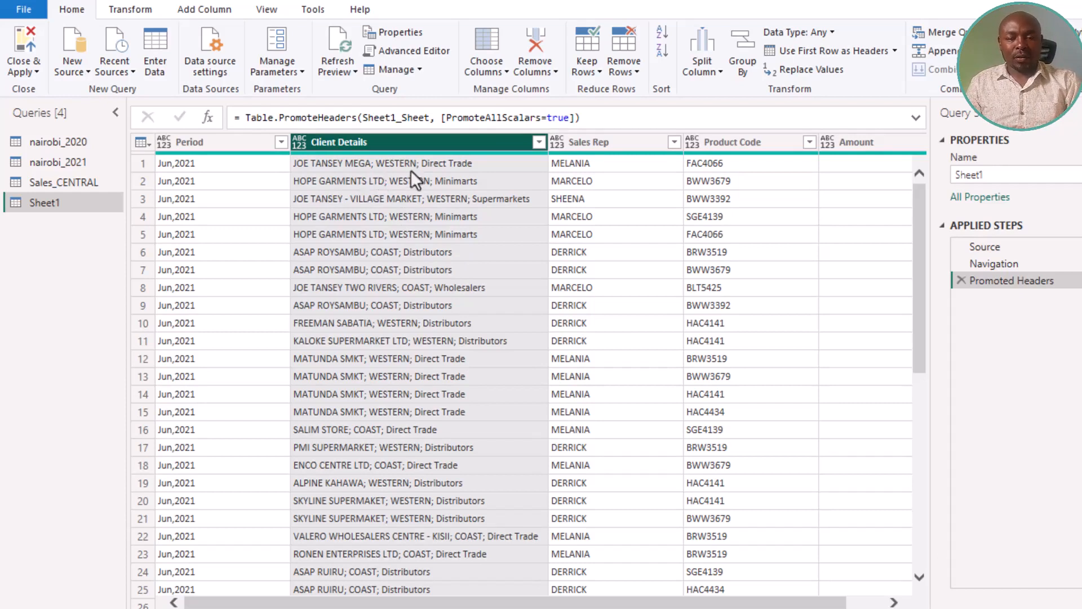
click(340, 161)
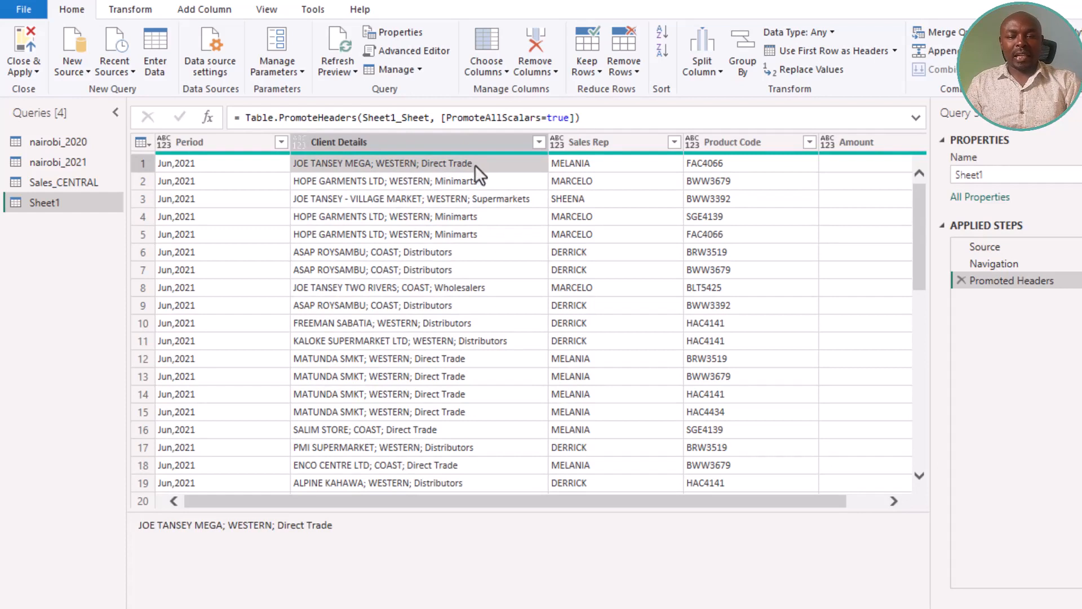
click(456, 195)
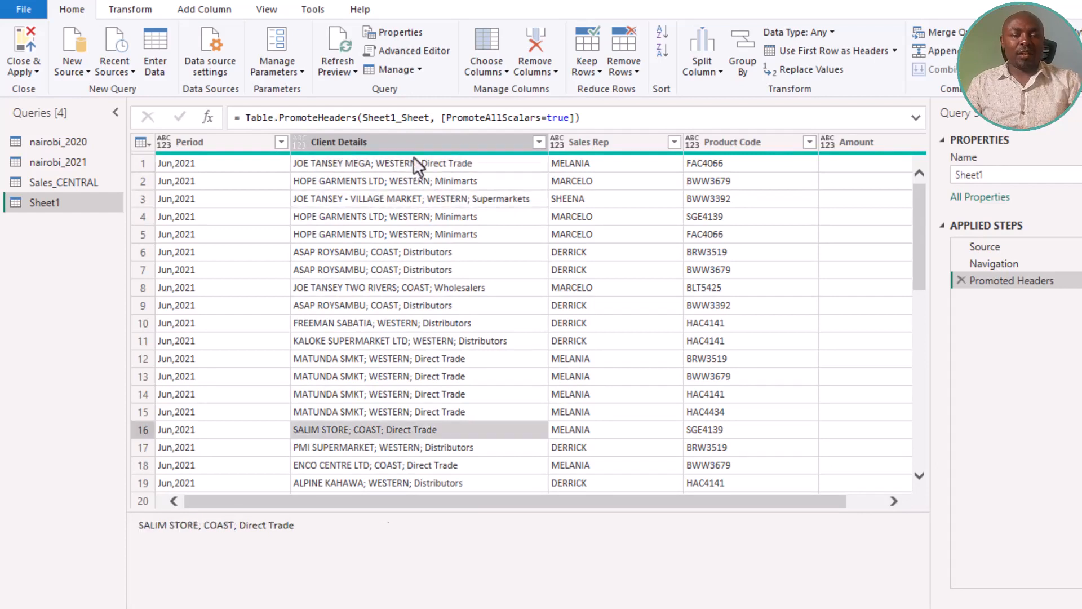
right_click(381, 147)
mouse_move(469, 389)
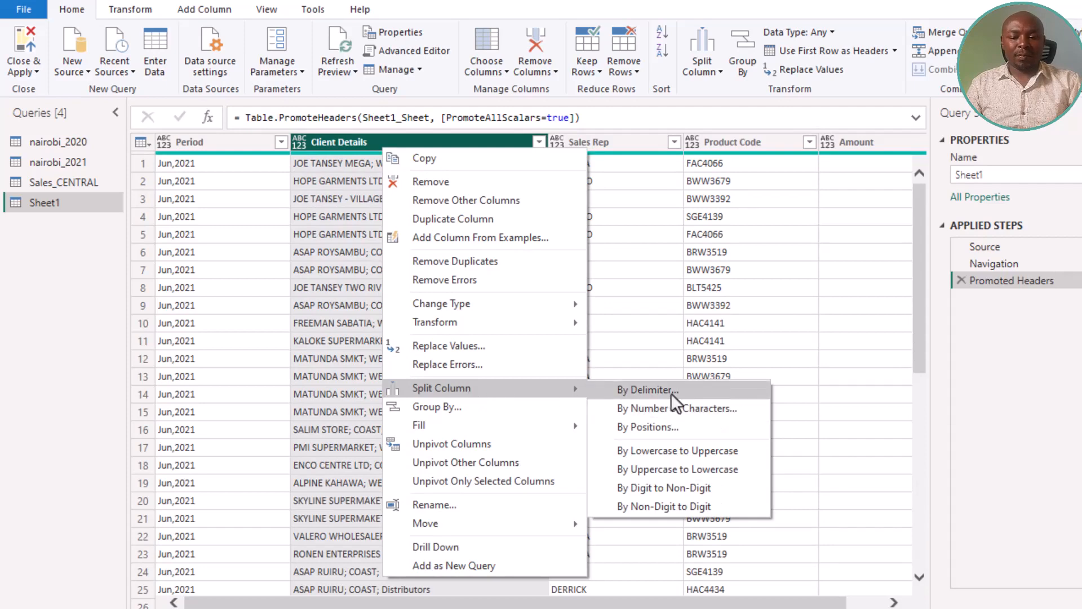
click(339, 217)
click(346, 305)
click(376, 216)
click(702, 71)
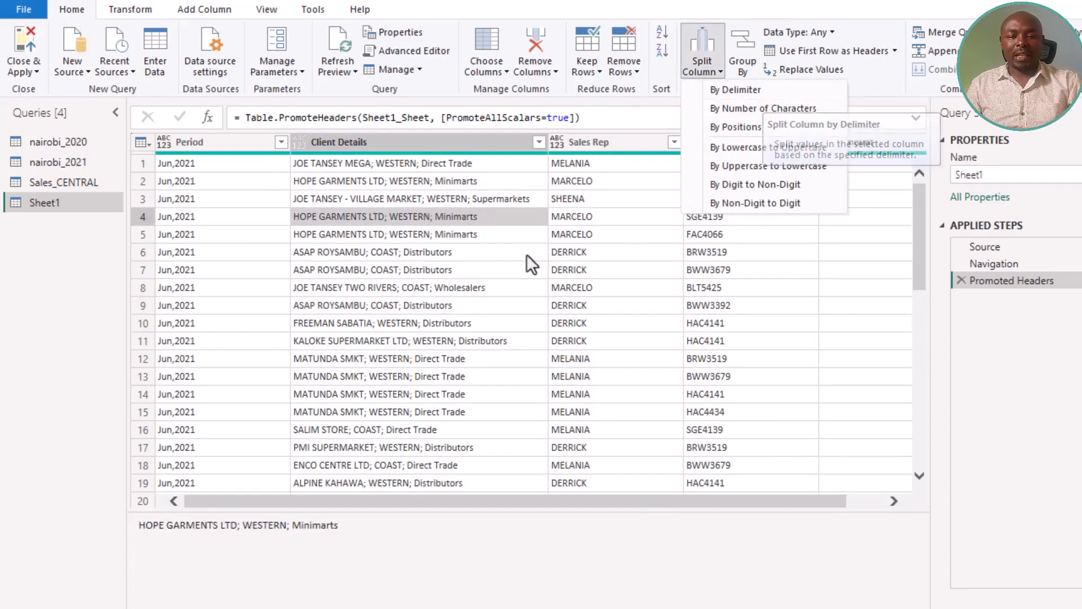
click(534, 269)
- Split the Client Details column by the Semicolon delimiter at each occurrence of the delimiter
click(144, 12)
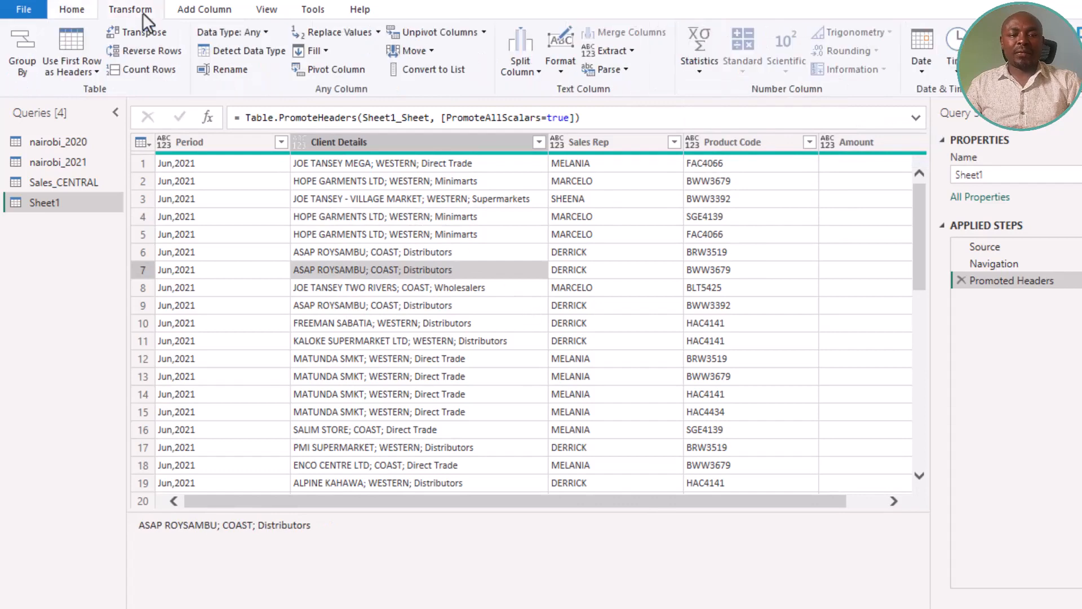
click(525, 77)
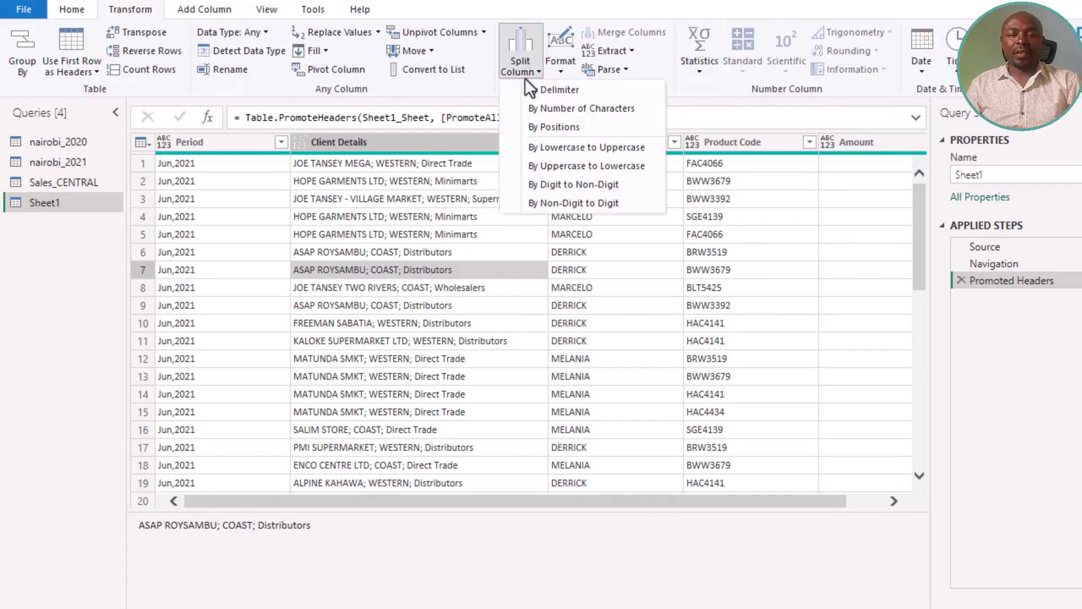
click(583, 95)
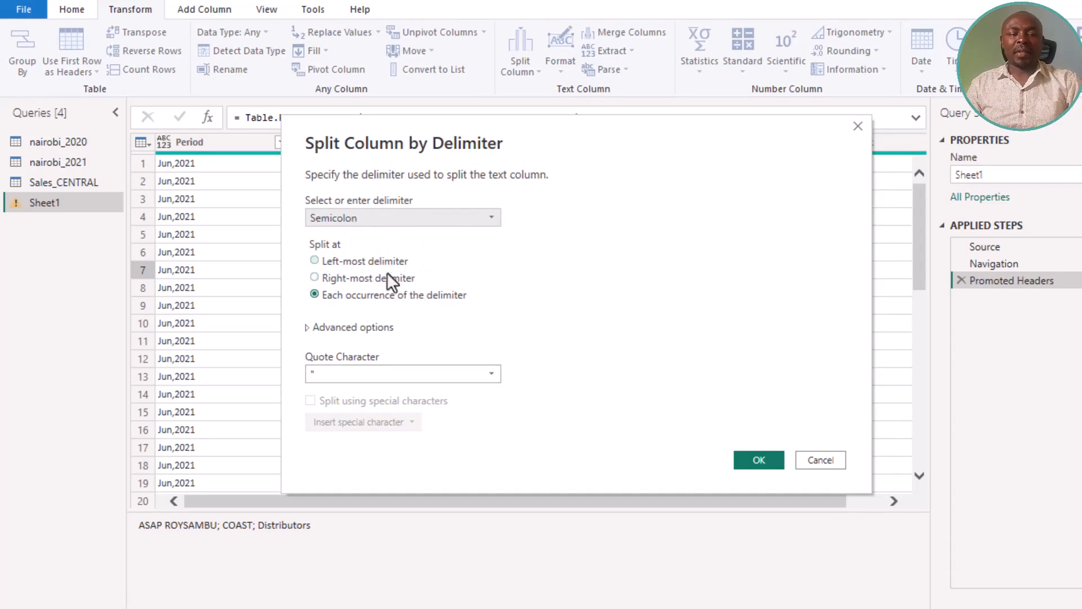
drag(445, 131, 450, 211)
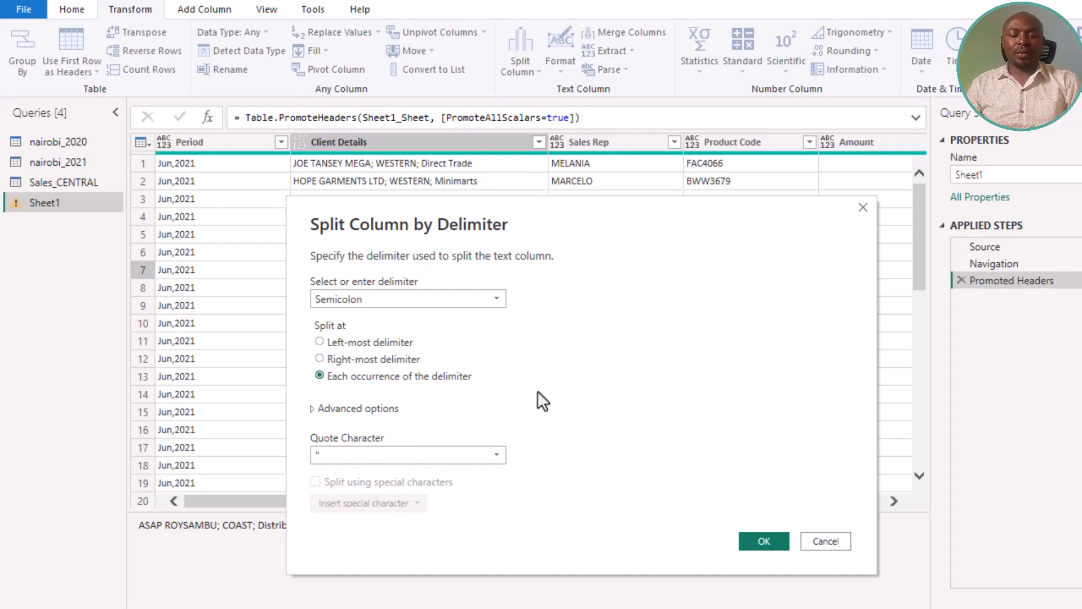
click(764, 541)
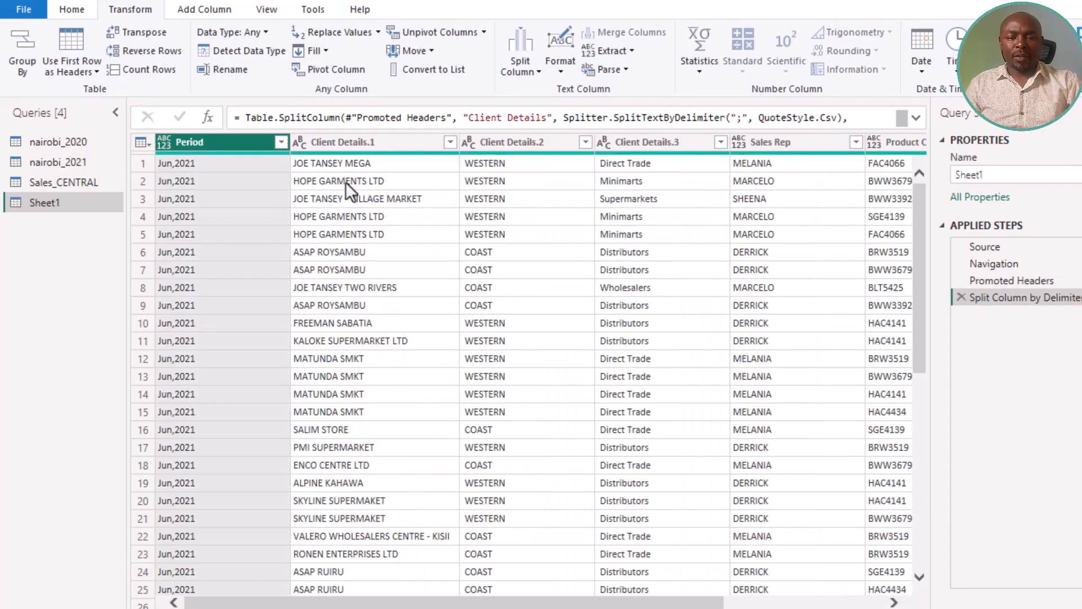
- Inspect individual values in the split Client Details columns, especially Client Details.2, for leading spaces
click(347, 145)
click(499, 142)
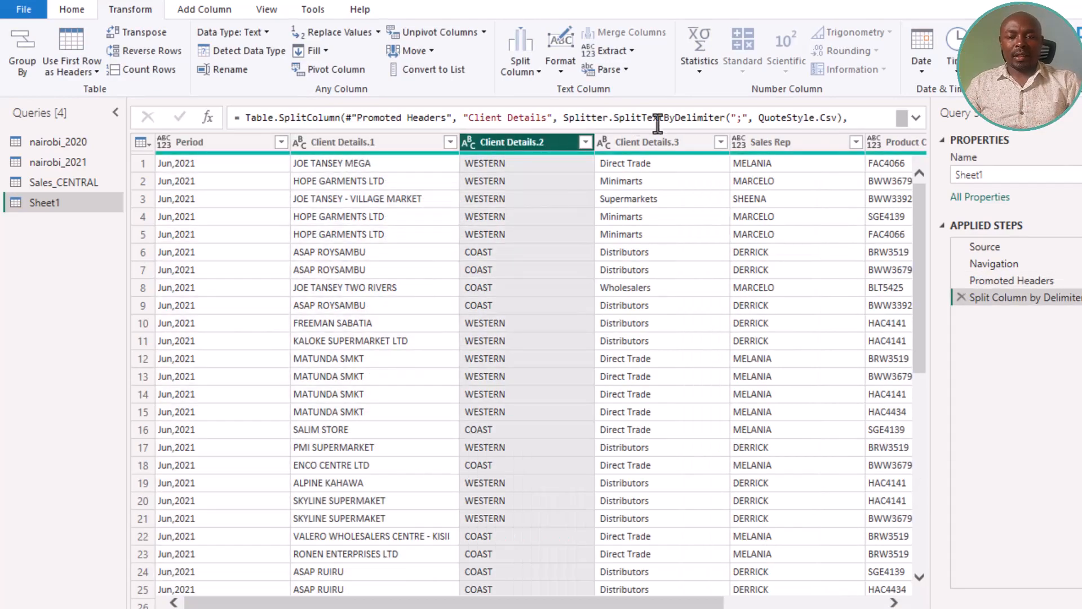
click(530, 251)
click(507, 182)
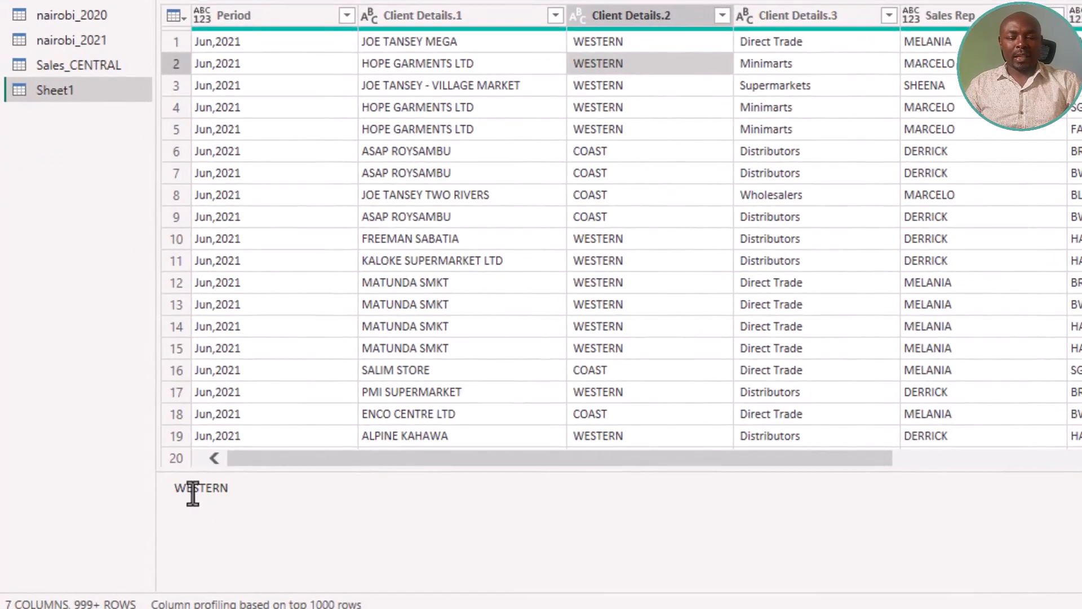
click(629, 84)
click(638, 157)
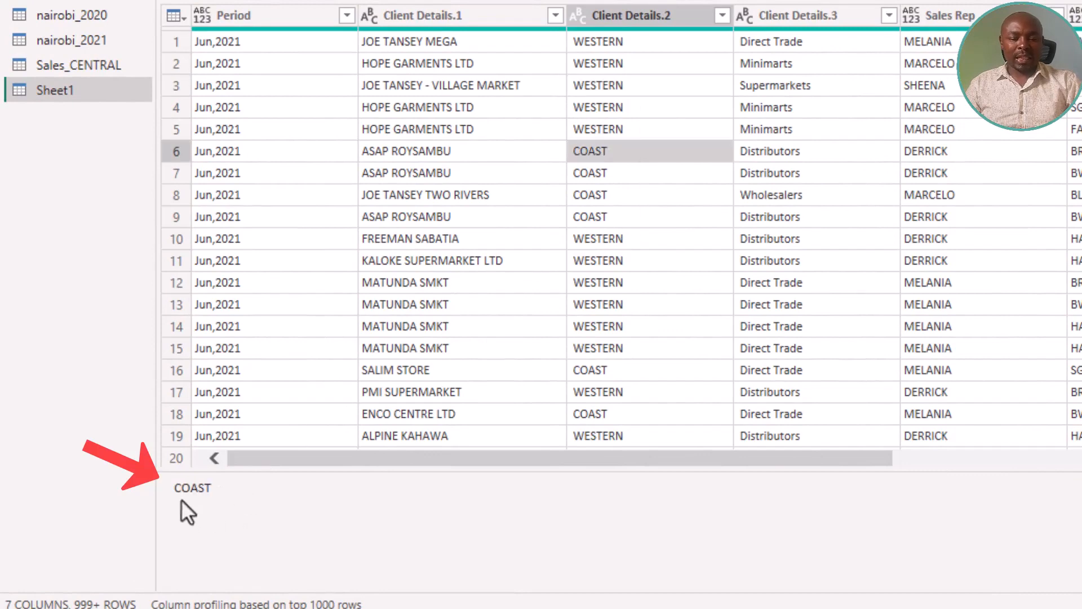
double_click(181, 486)
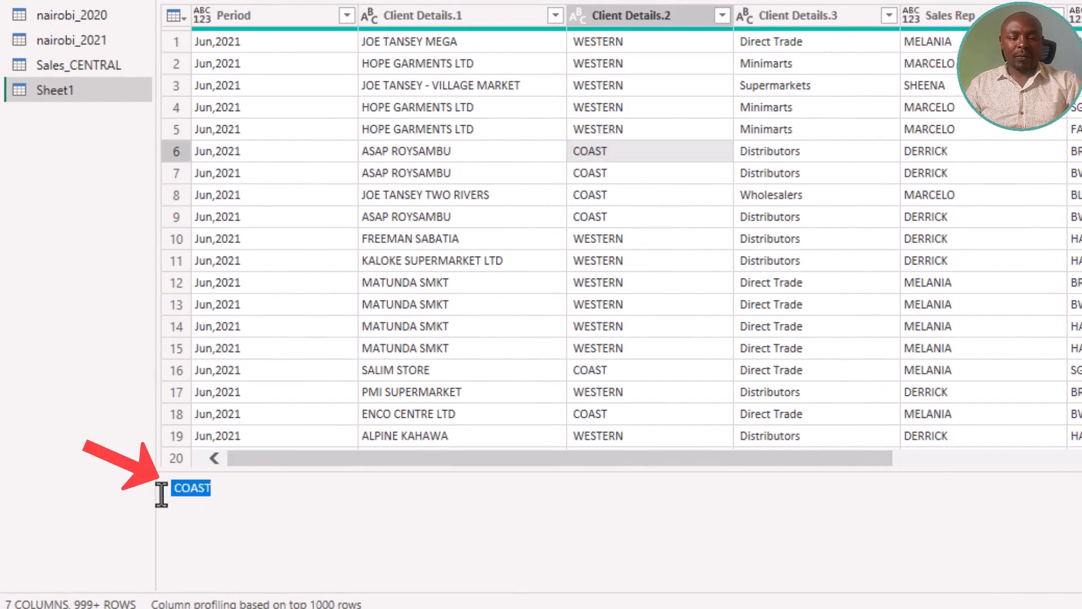
click(173, 488)
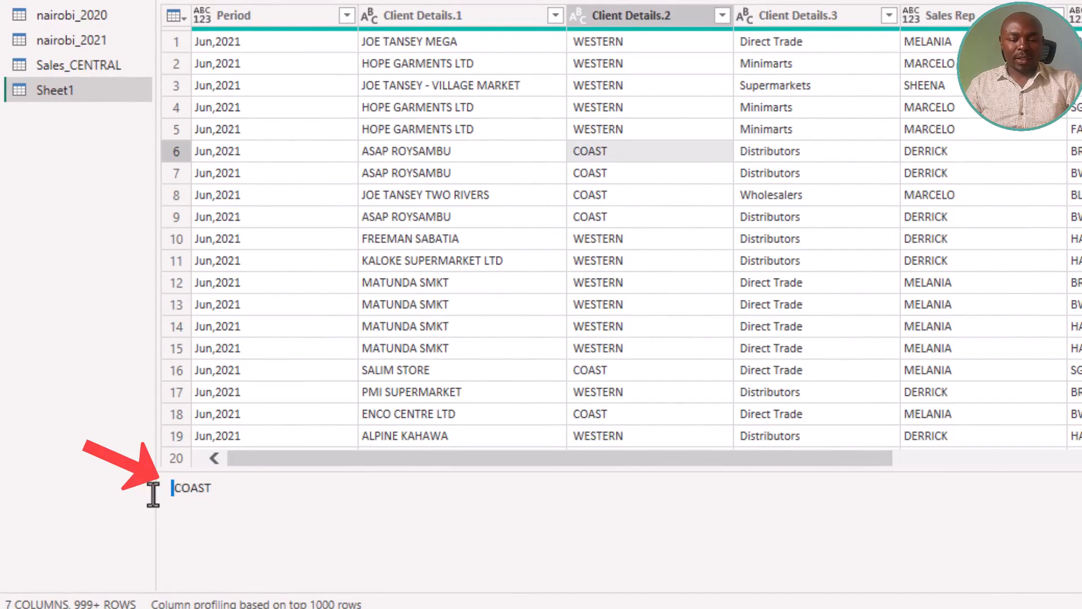
click(639, 111)
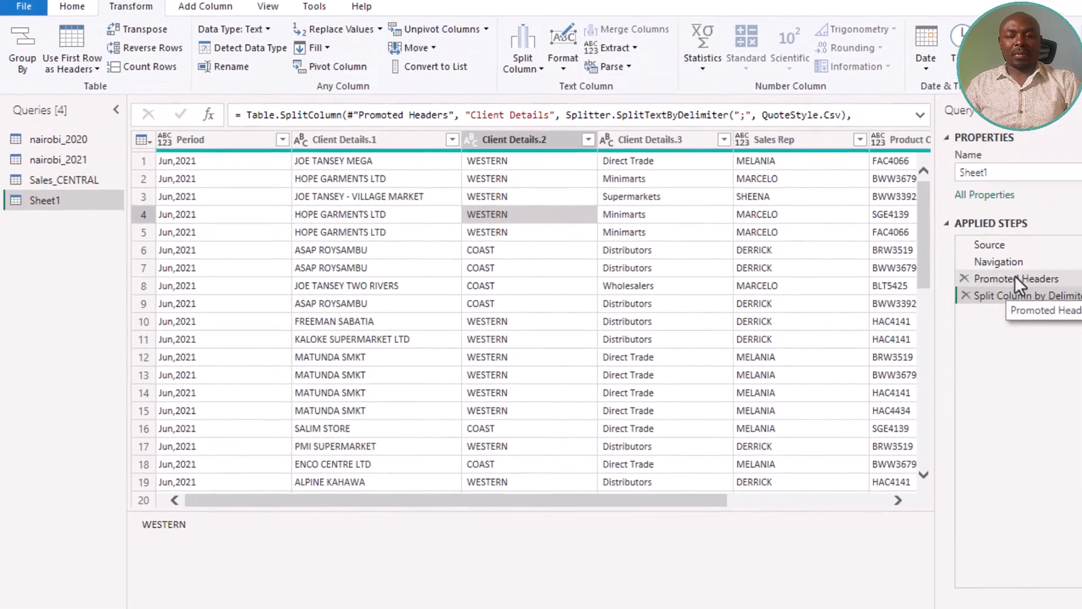
- Review the unsplit Client Details text at the Promoted Headers step, then return to the Split Column by Delimiter step
click(1014, 275)
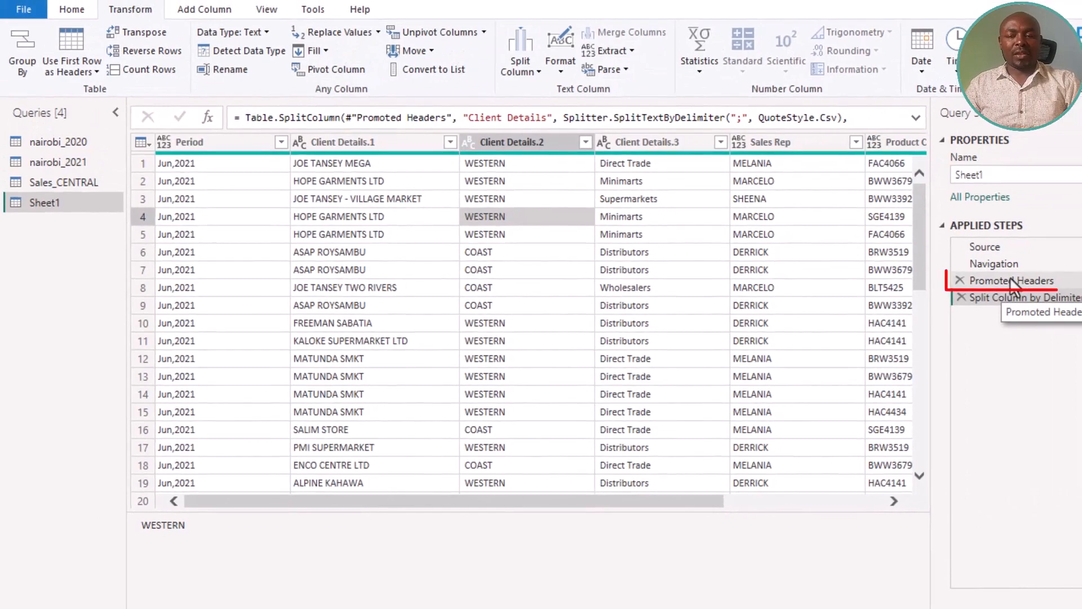
click(417, 164)
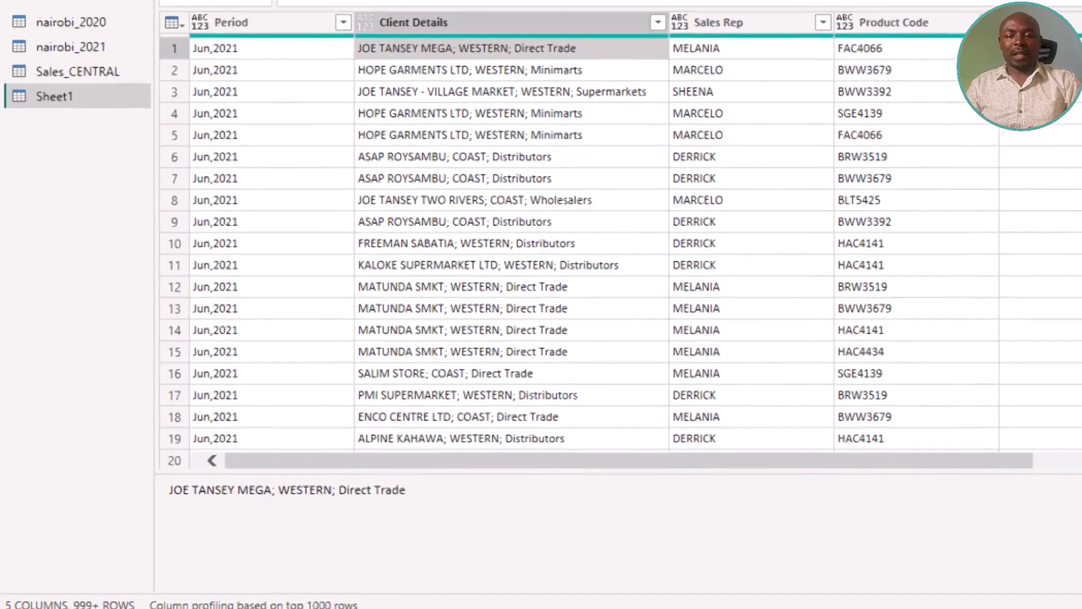
click(1065, 284)
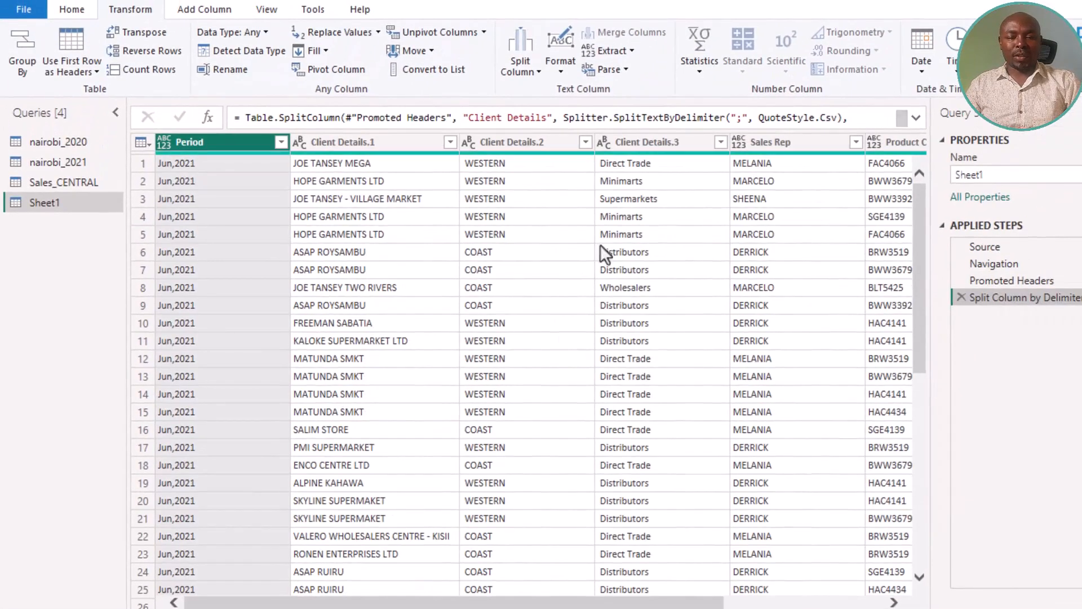
- Trim the text in the Client Details.1, Client Details.2 and Client Details.3 columns
click(379, 218)
click(401, 148)
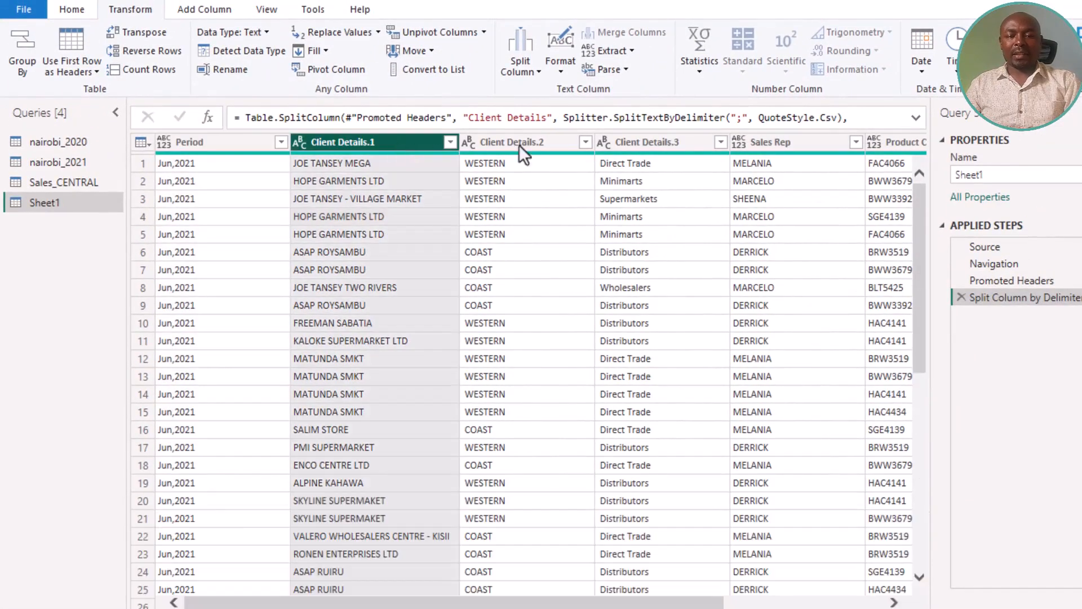
shift+click(660, 141)
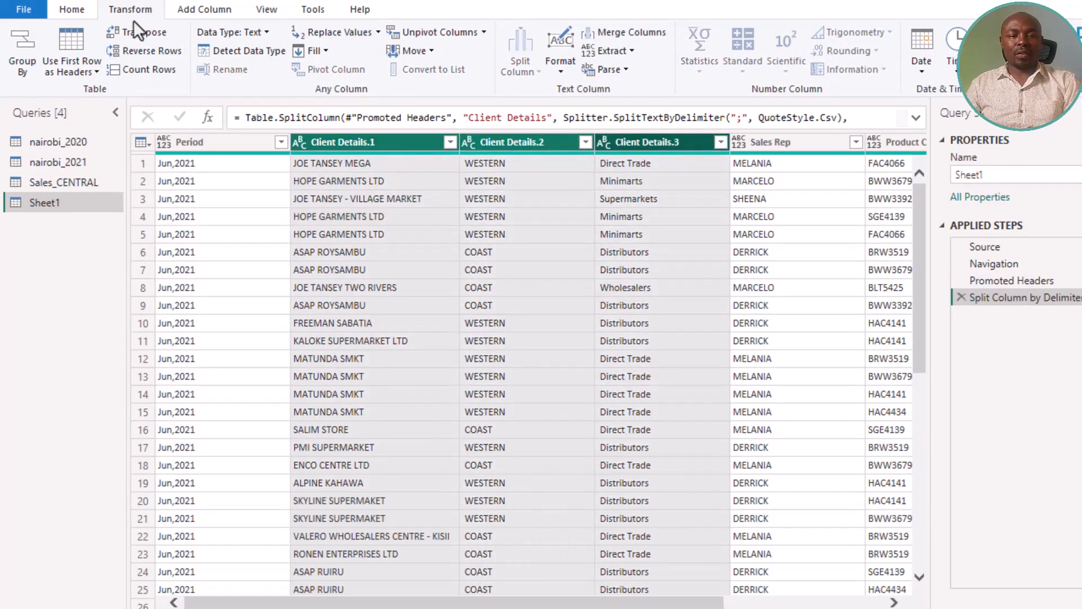
click(558, 72)
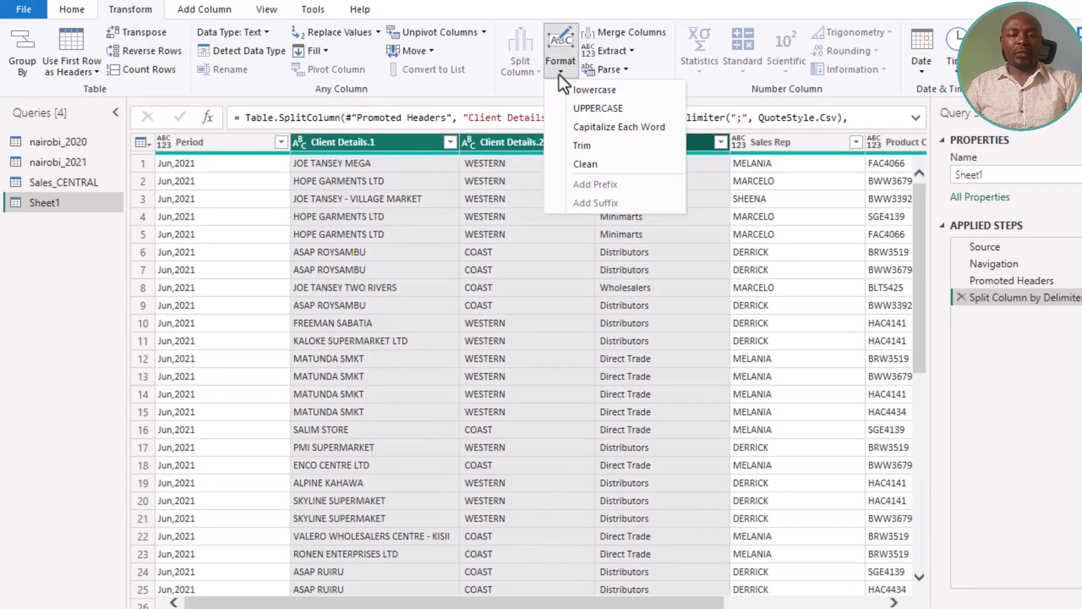
click(606, 152)
click(527, 180)
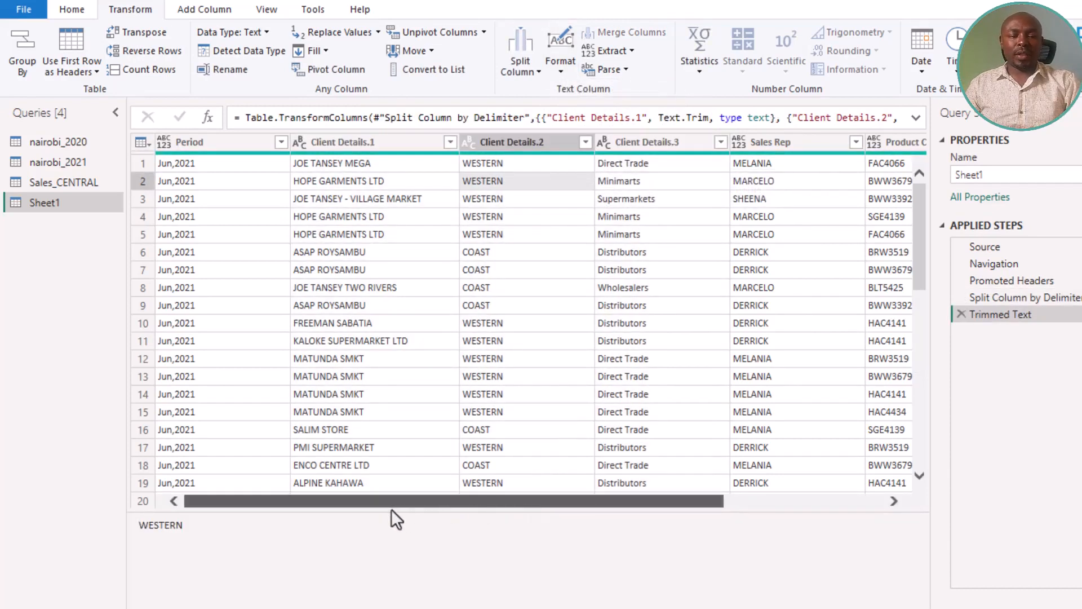
- Rename Period as Trx Date and the three Client Details columns, in order, as Customer Name, Region and Channel
double_click(201, 147)
text(Trx Date)
double_click(336, 143)
text(Customer Name)
key(Tab)
text(Region)
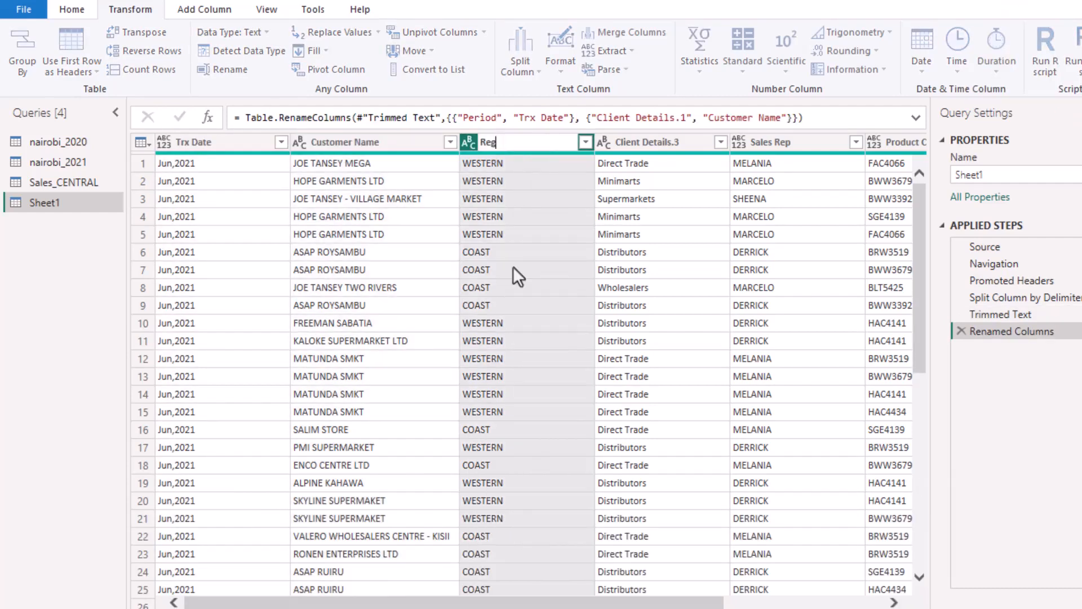
key(Tab)
text(Channel)
key(Return)
- Rename the product column between Sales Rep and Amount as Item Code
drag(665, 601, 823, 602)
double_click(714, 142)
text(Item Code)
key(Return)
- Detect the data types of all columns in the Sheet1 query
click(539, 306)
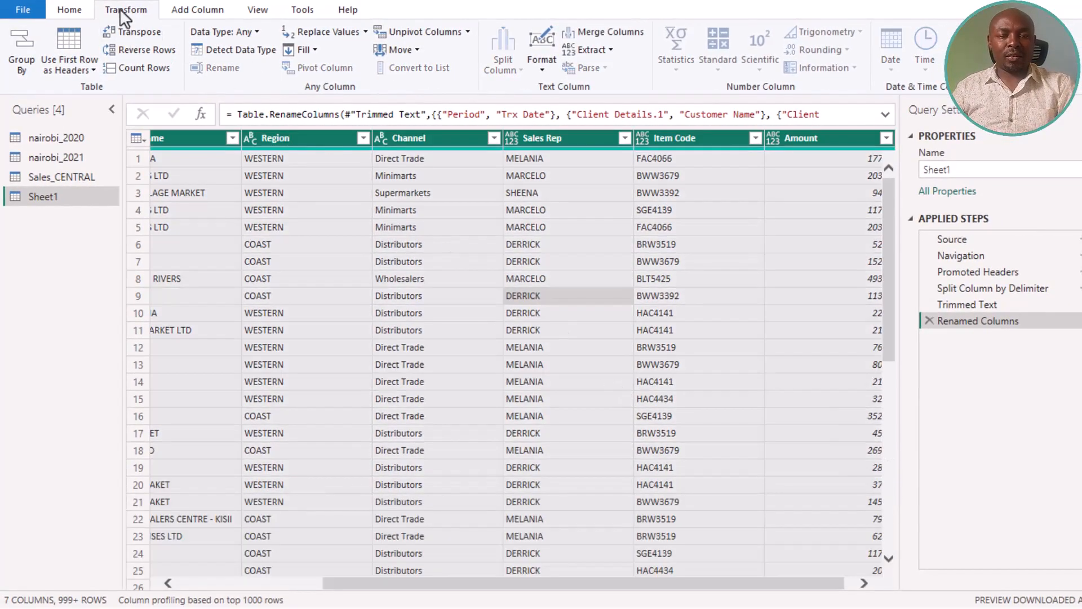
click(249, 54)
click(395, 244)
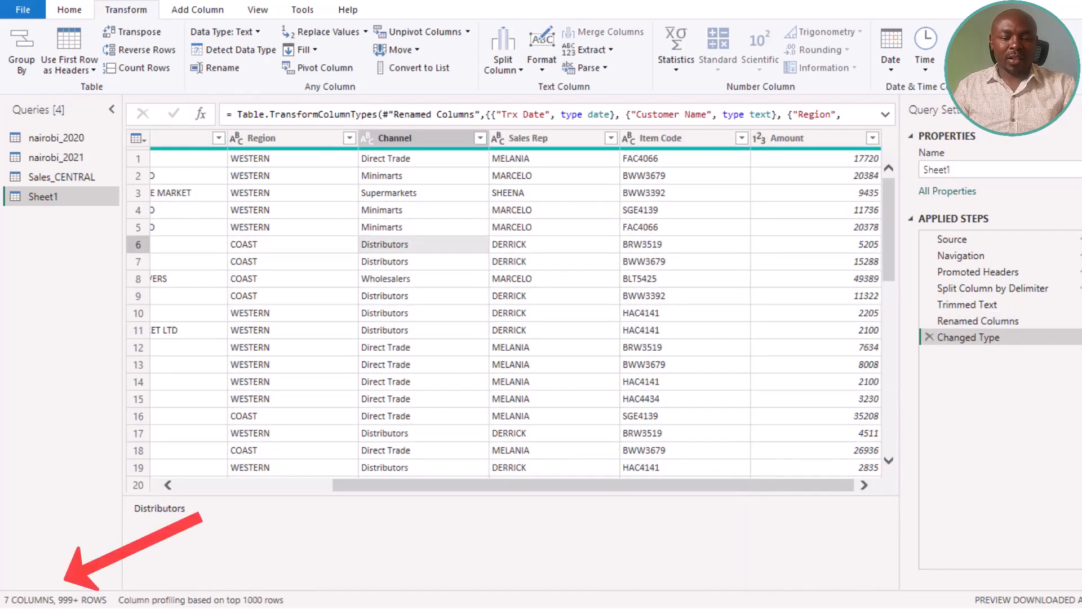
- Compare the column counts of the Sales_CENTRAL, nairobi_2021 and nairobi_2020 queries
click(58, 177)
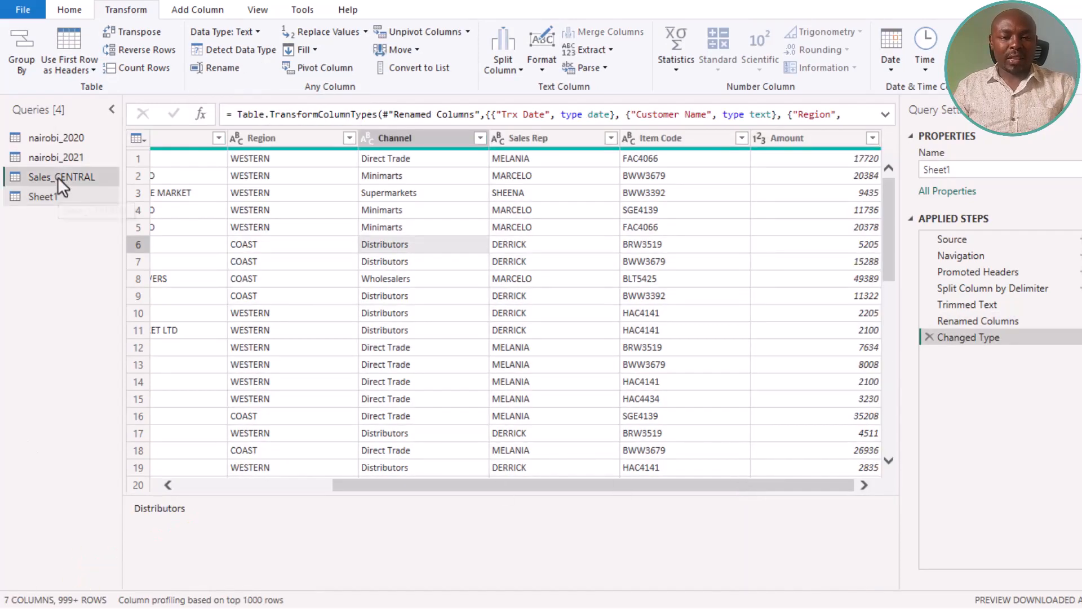
click(377, 348)
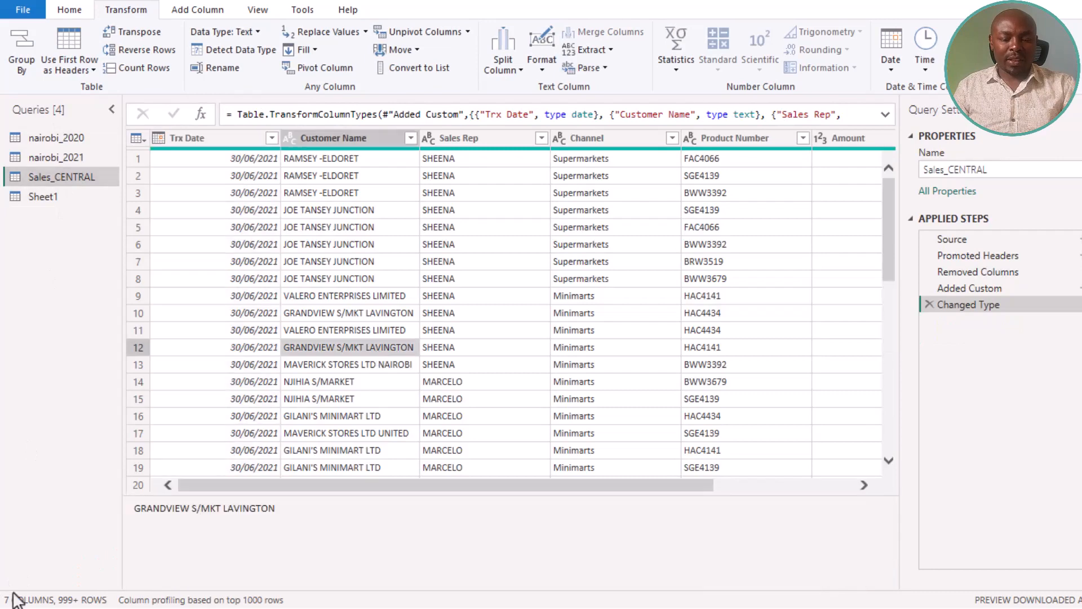
click(73, 158)
click(73, 141)
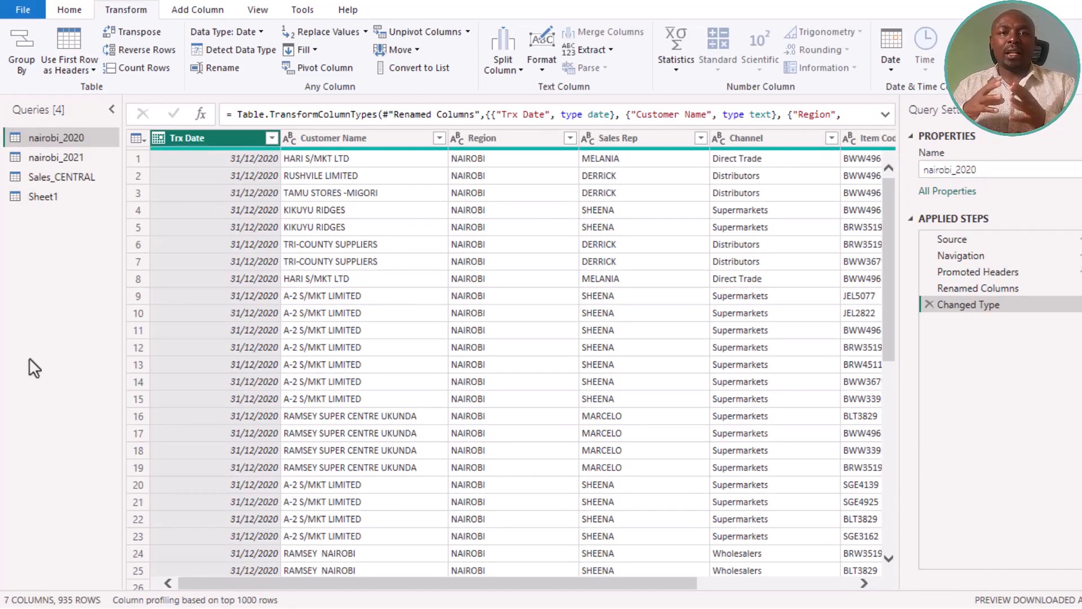
- Append nairobi_2020, nairobi_2021, Sales_CENTRAL and Sheet1 as a new query using the three or more tables option
click(73, 11)
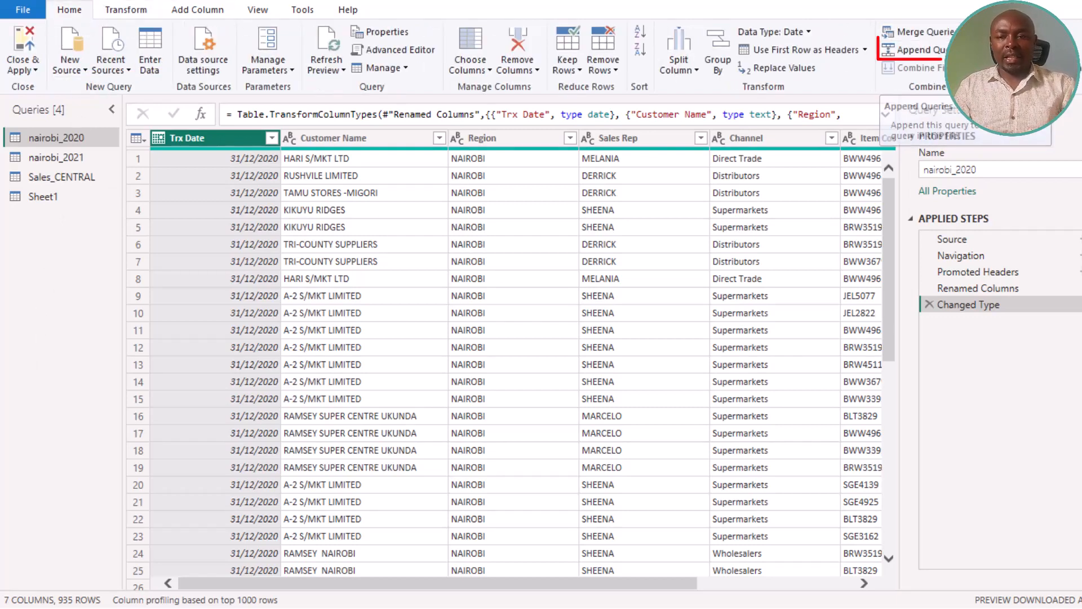
click(913, 49)
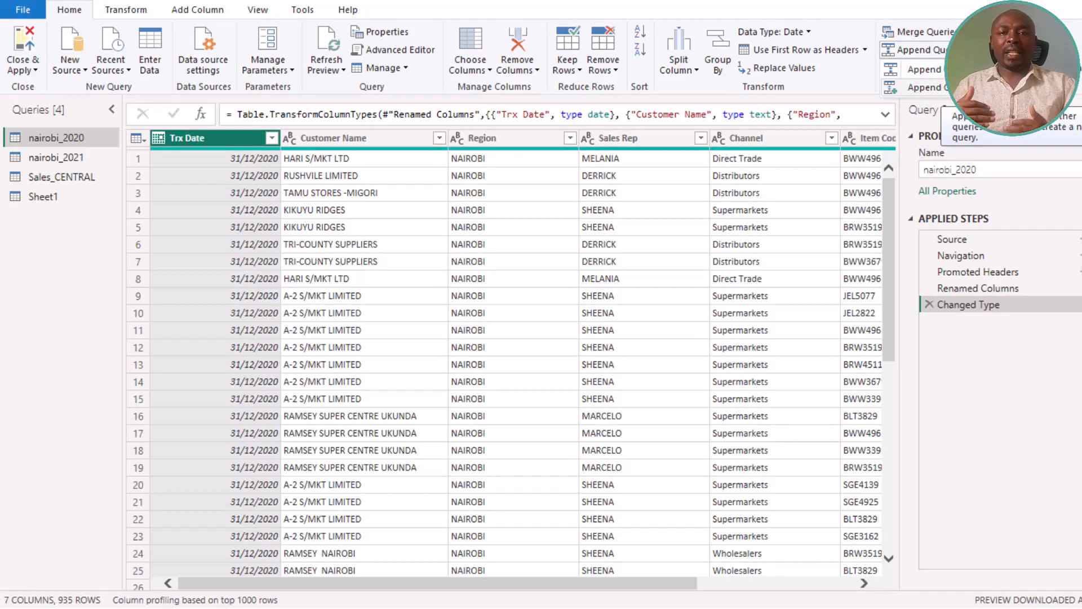
click(952, 88)
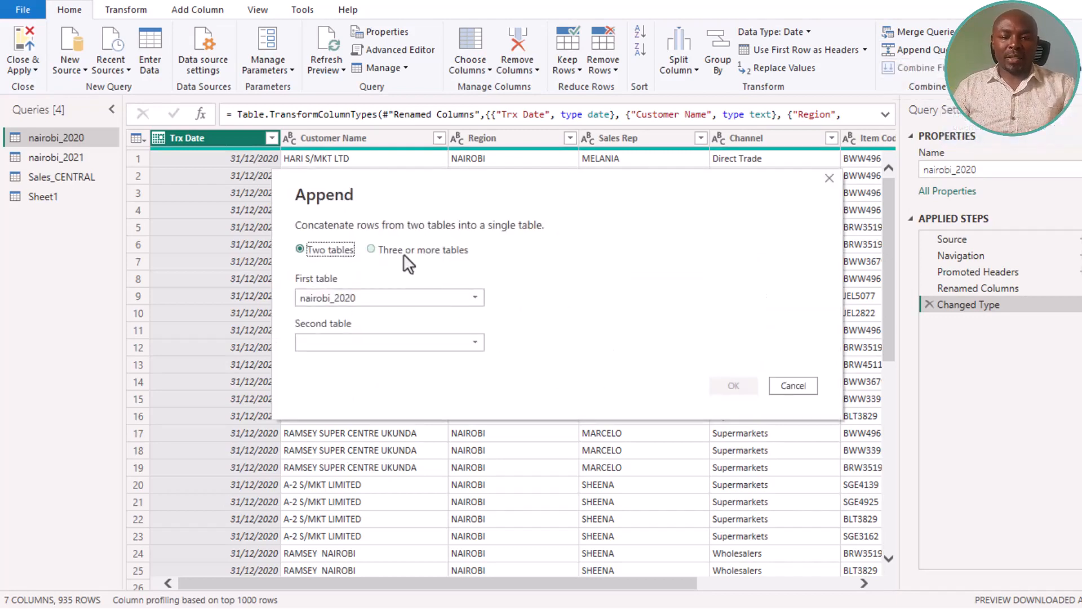
click(373, 254)
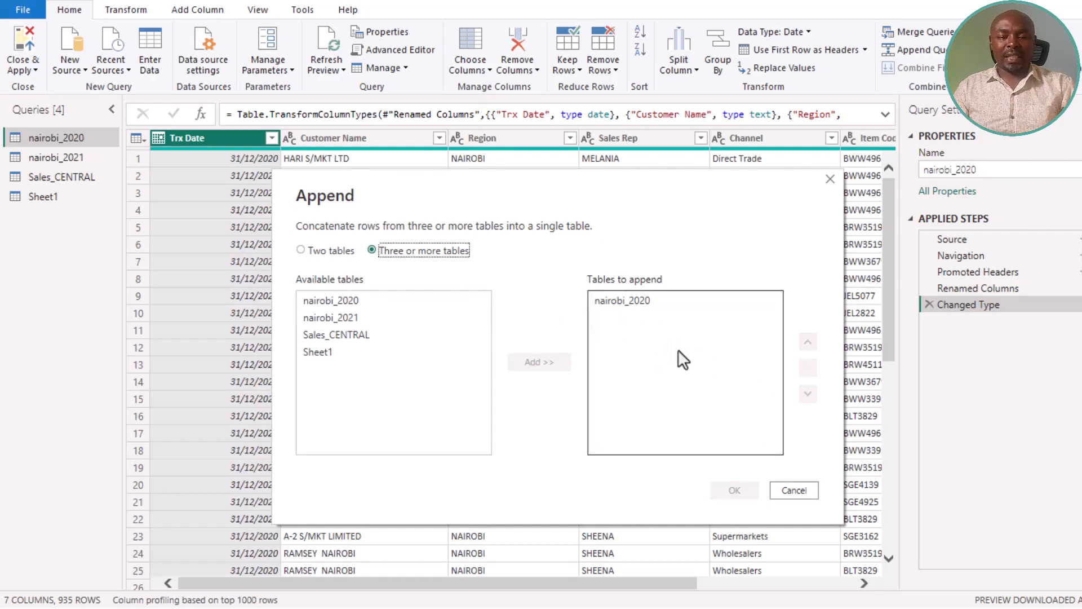
double_click(364, 320)
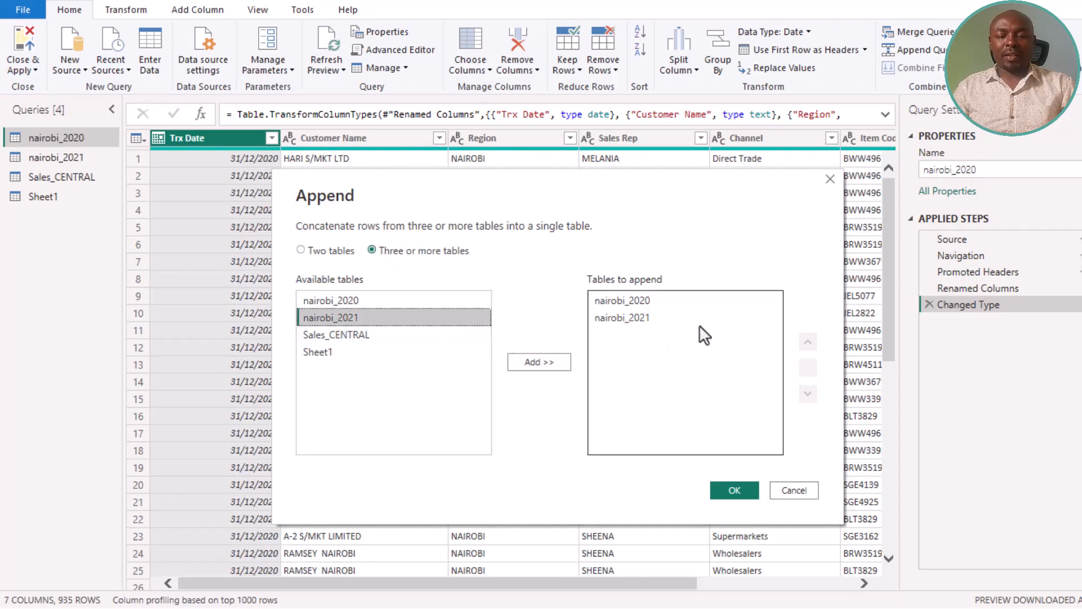
click(361, 334)
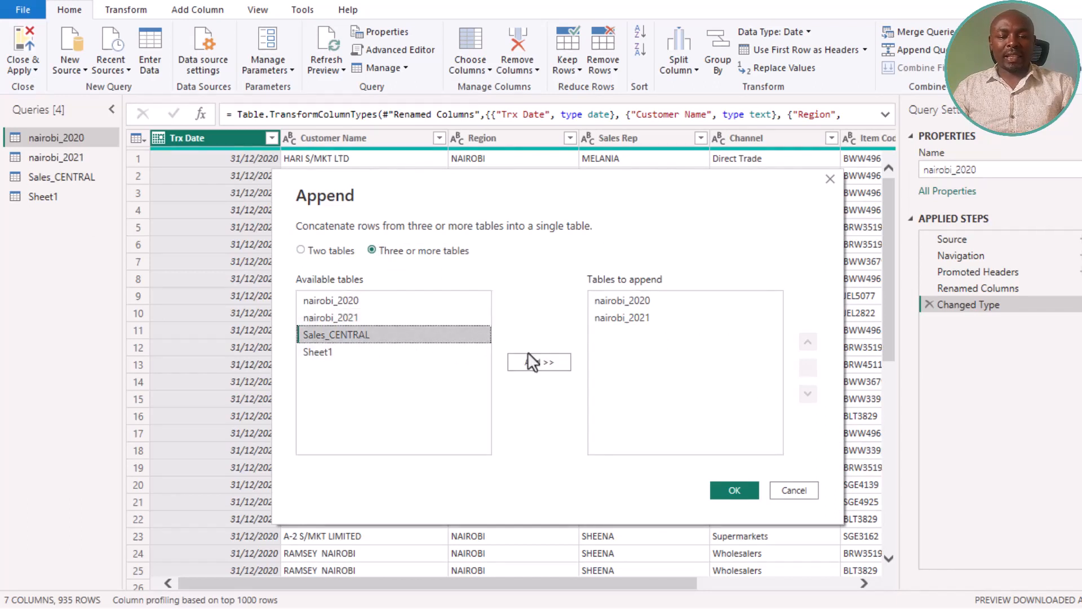
click(550, 368)
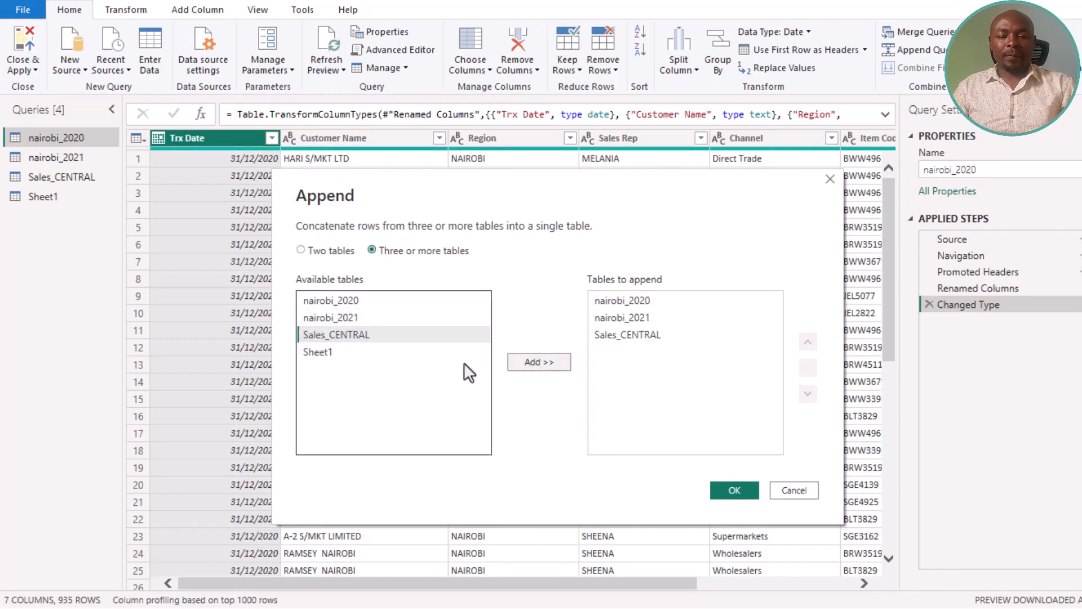
click(337, 354)
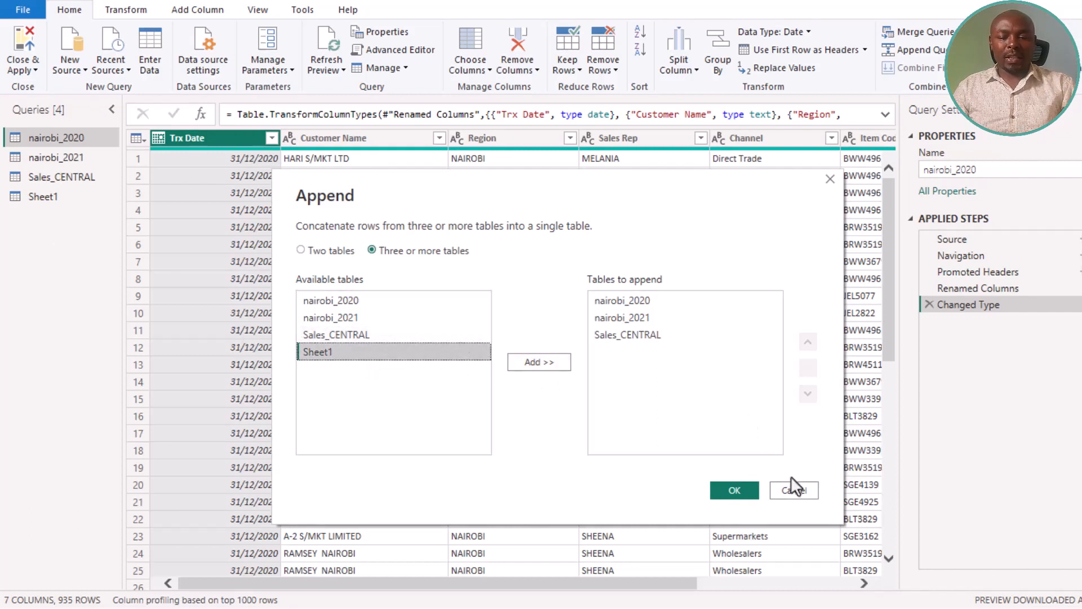
double_click(370, 356)
click(738, 489)
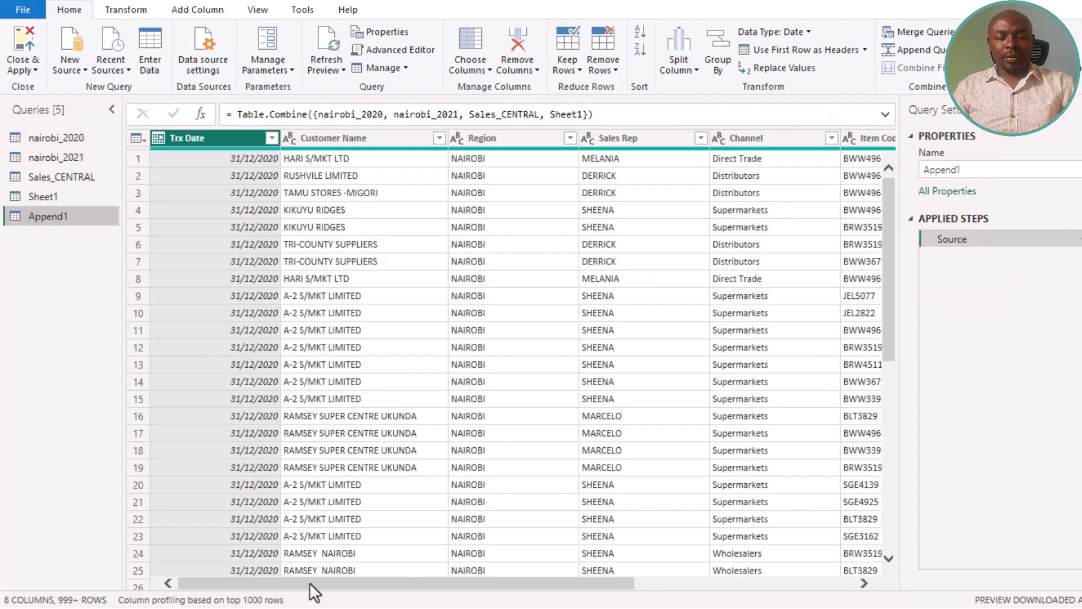
drag(347, 581, 215, 542)
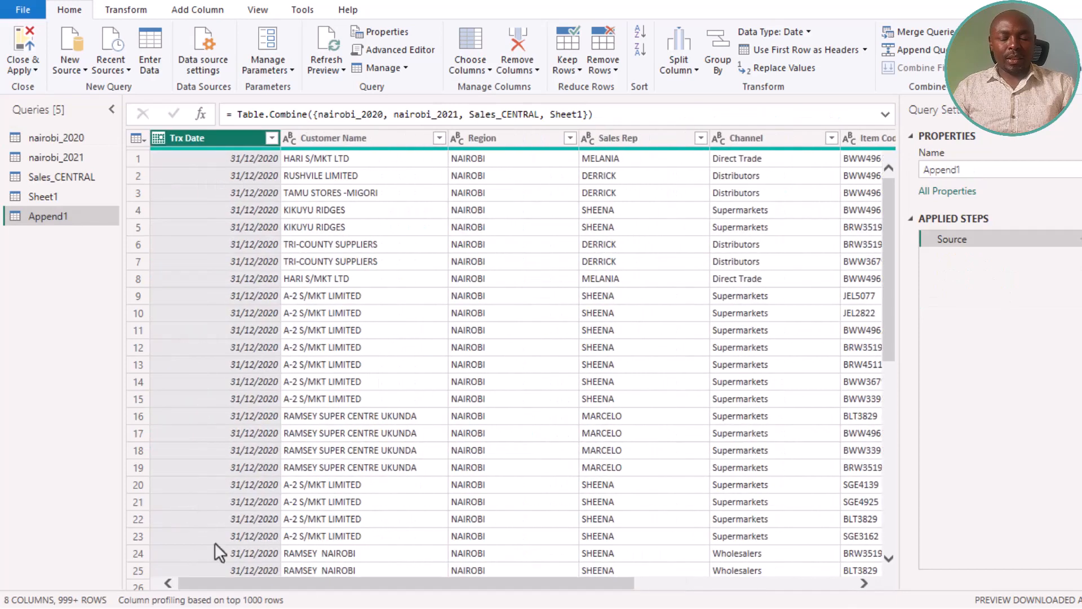
- Rename the Sheet1 query as Sales_WESTERN_COAST and the appended query as CombinedSalesData
double_click(50, 198)
text(Sales_WESTERN_COAST)
key(Return)
double_click(49, 217)
text(CombinedSalesData)
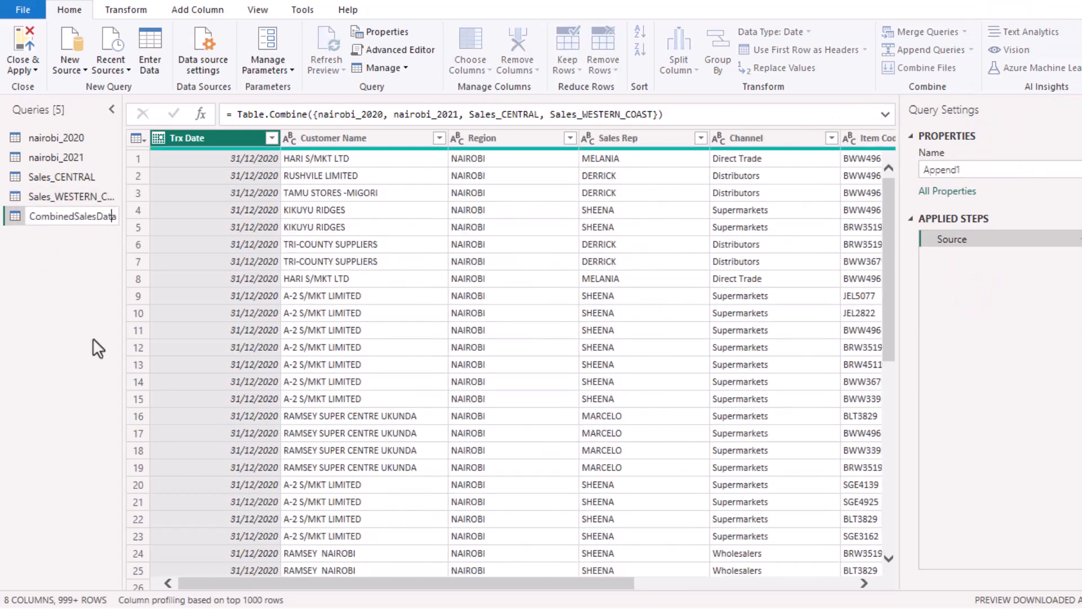
key(Return)
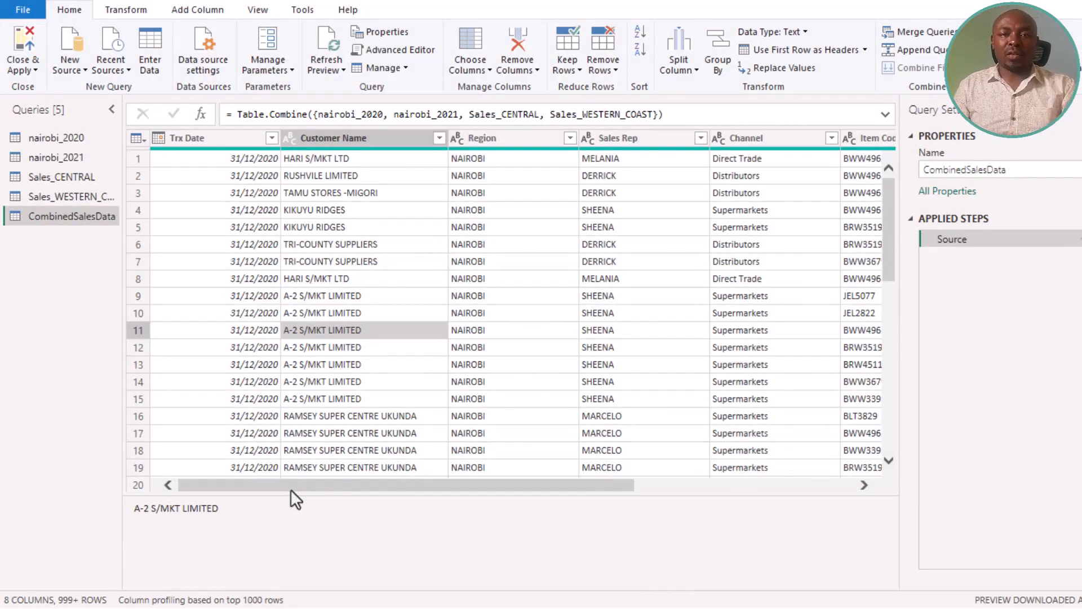
- Examine the Item Code and Product Number columns in CombinedSalesData, and check the matching column names in nairobi_2020 and nairobi_2021
drag(289, 489, 509, 487)
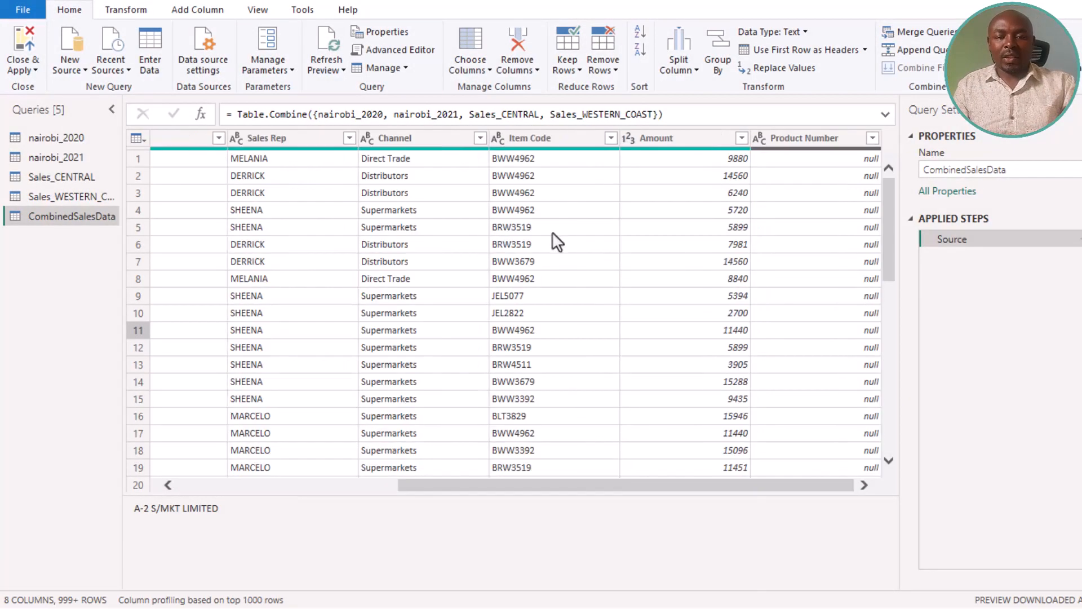
click(545, 138)
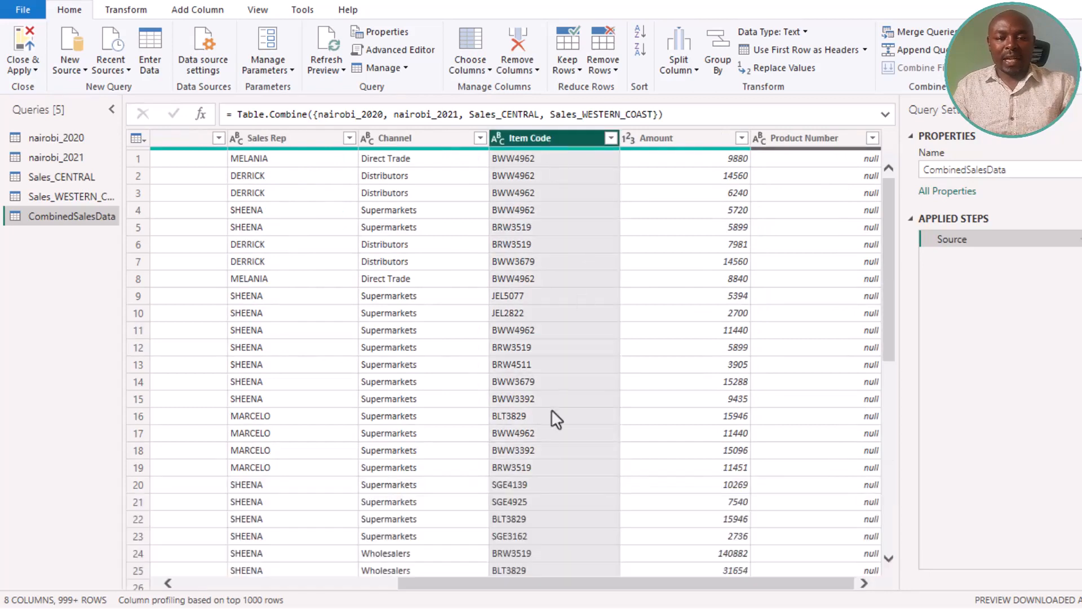
ctrl+click(792, 140)
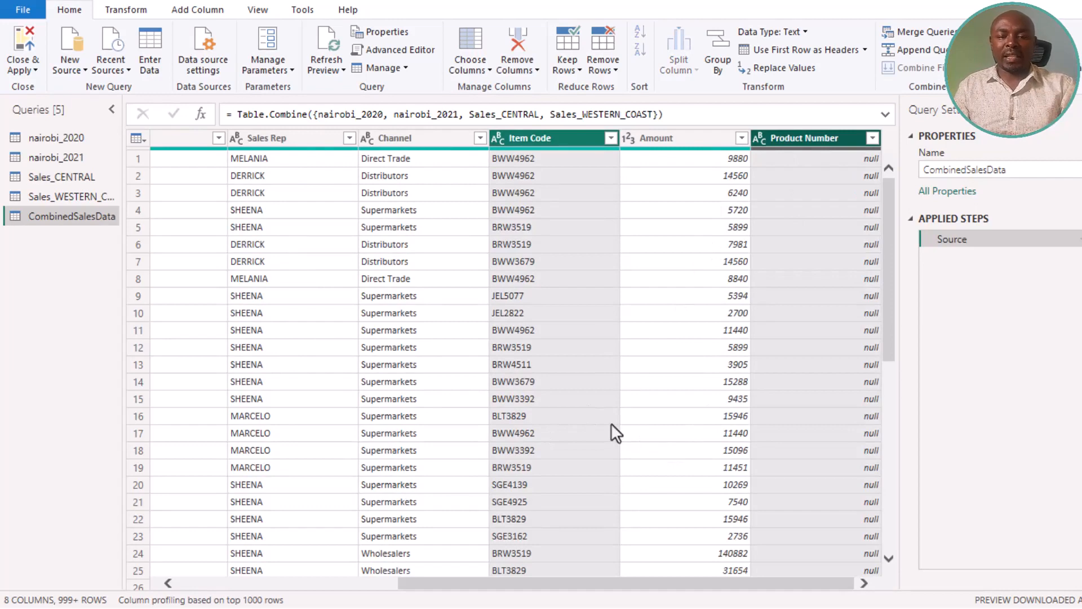
click(783, 261)
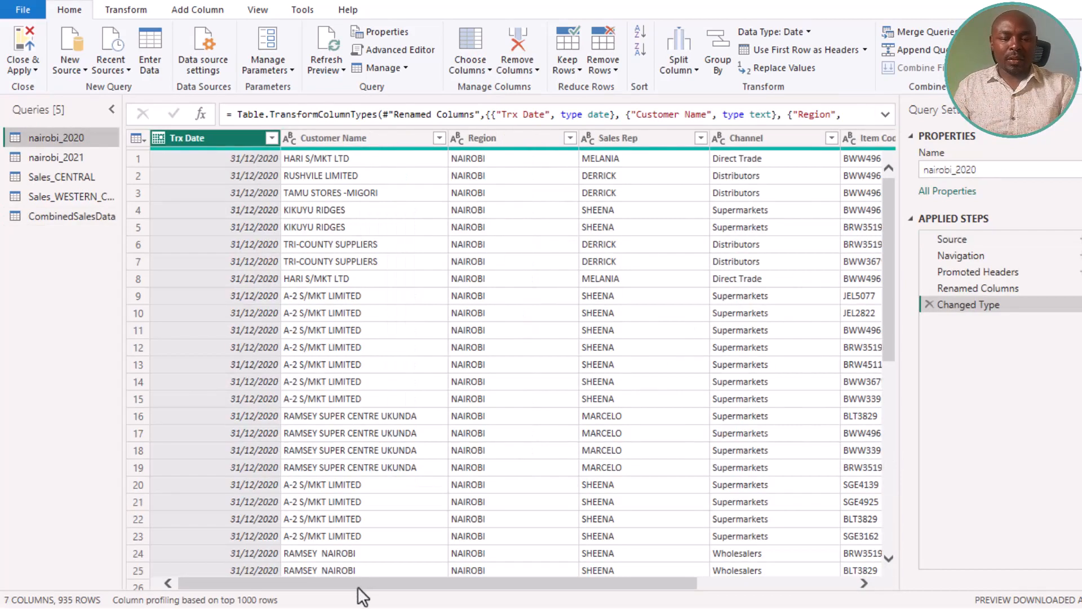
drag(358, 586, 515, 555)
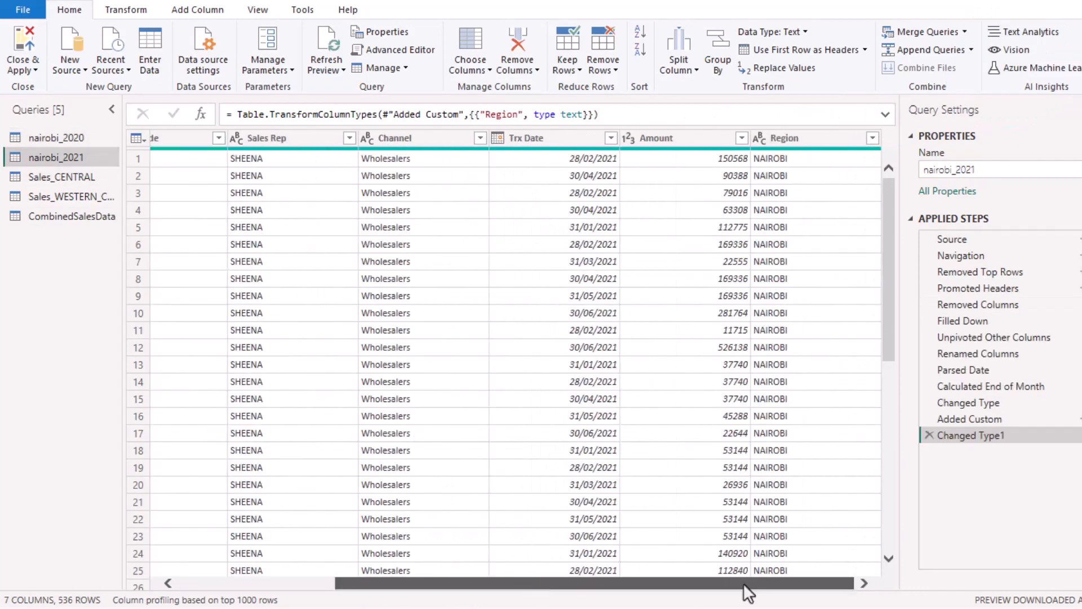
drag(742, 586, 289, 591)
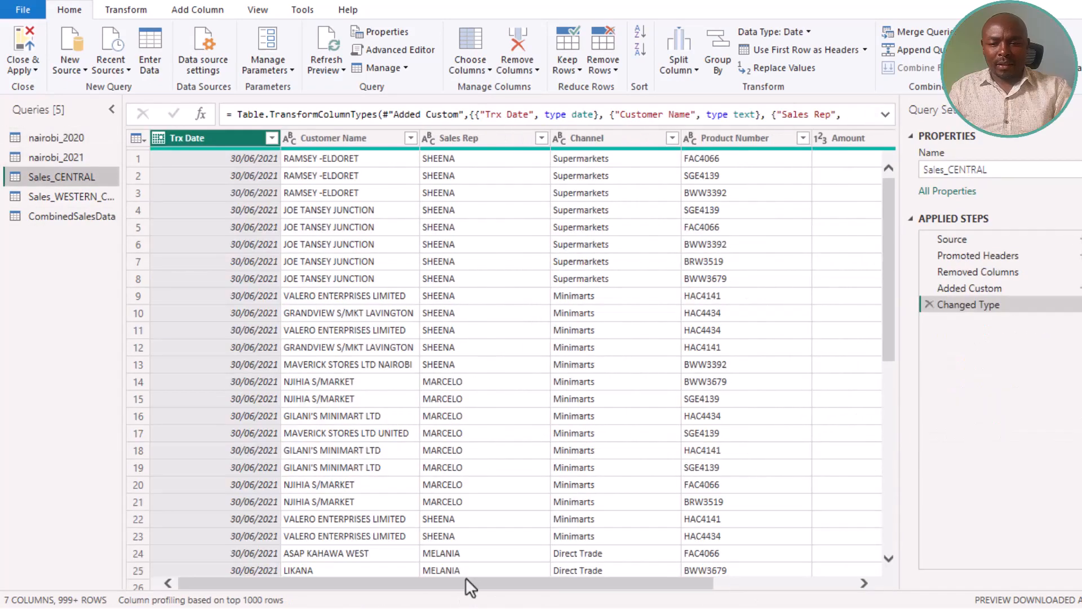
- Rename the Product Number column in the Sales_CENTRAL query as Item Code
click(698, 187)
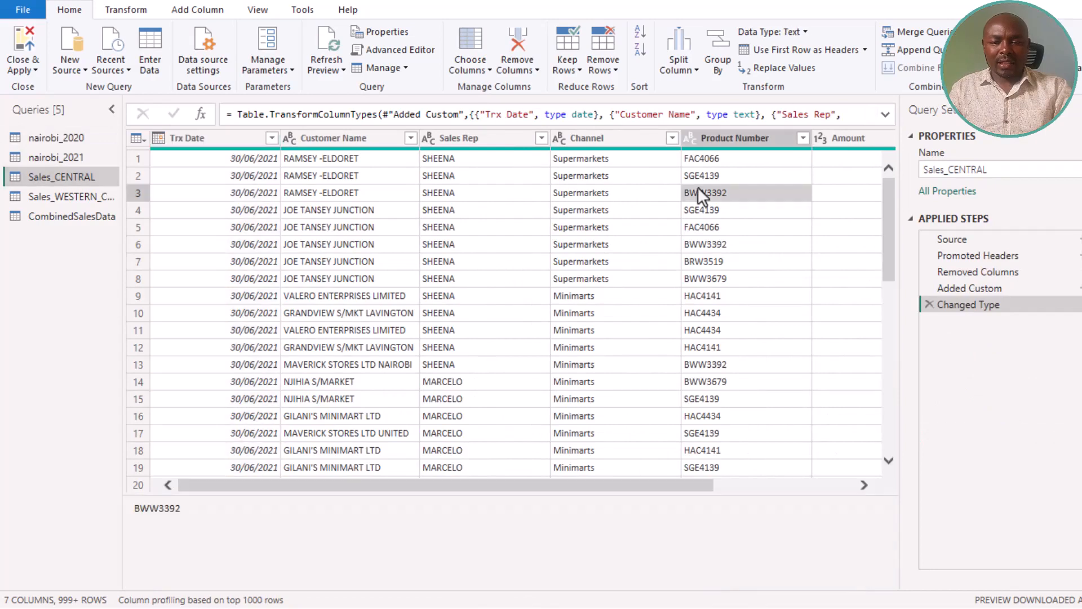
double_click(721, 142)
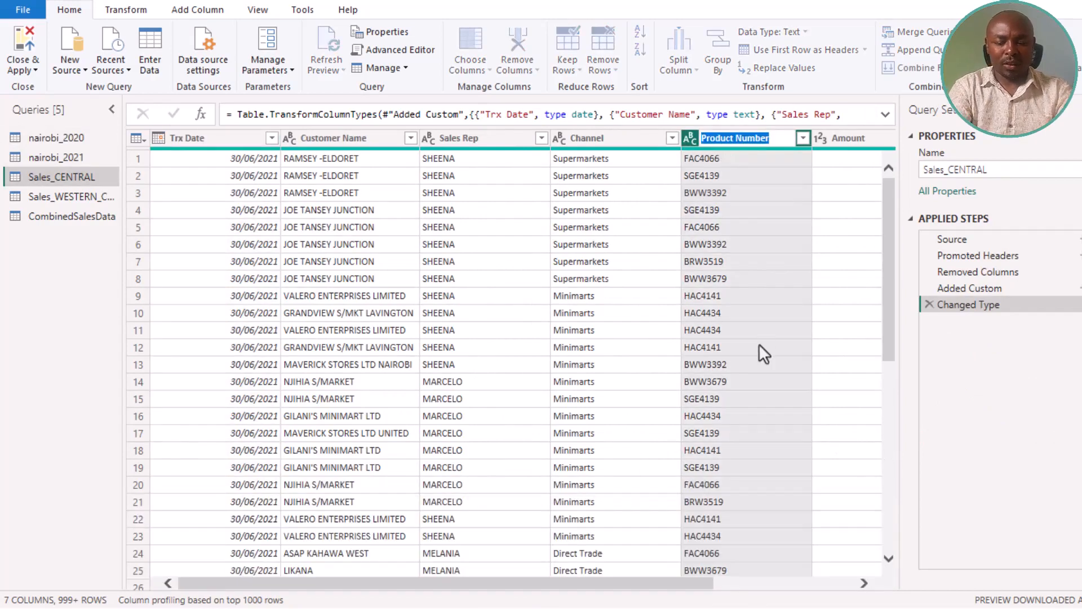
key(BackSpace)
text(Item Cod)
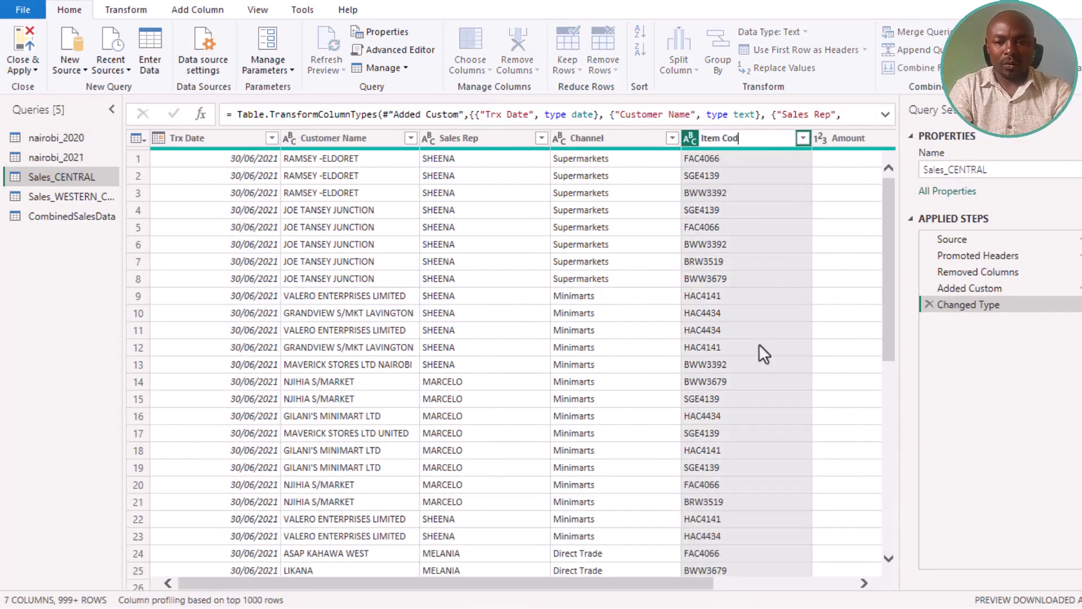
text(e)
key(Return)
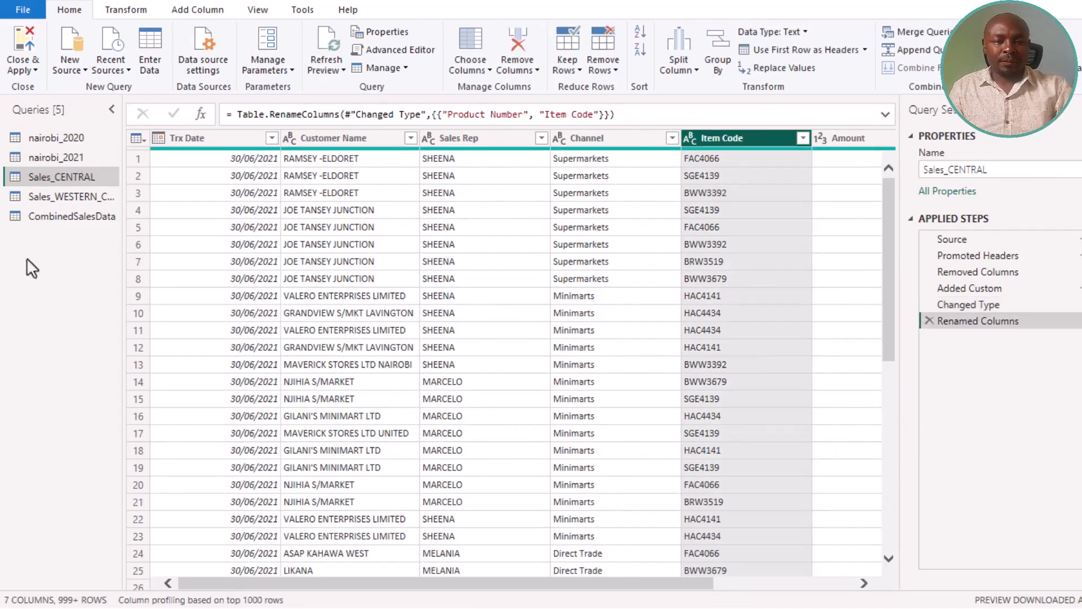
- Review all columns of the CombinedSalesData query to check that they line up
click(59, 221)
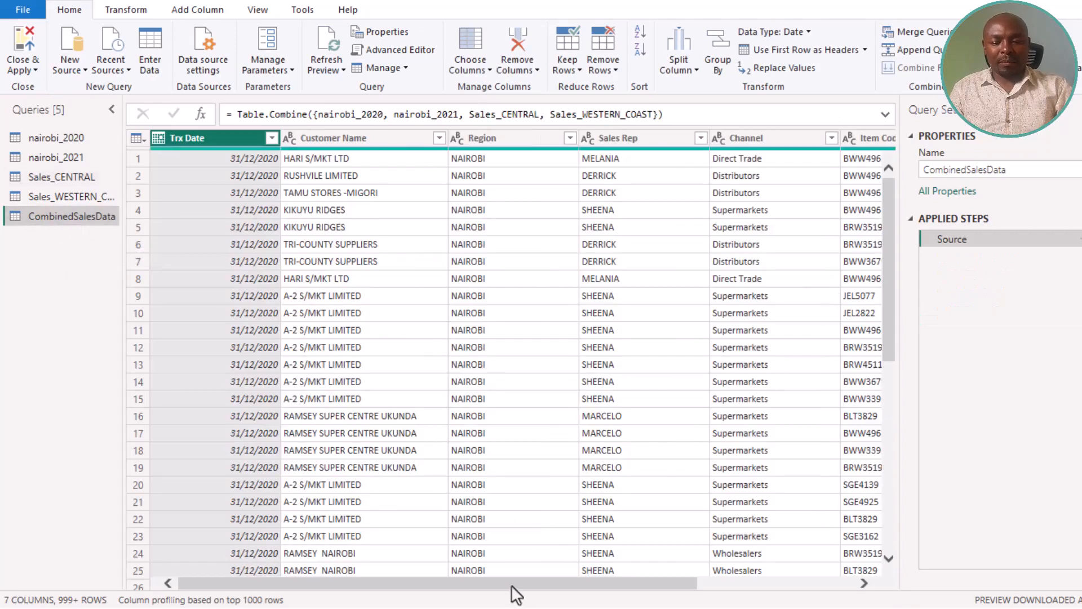
drag(512, 585, 668, 581)
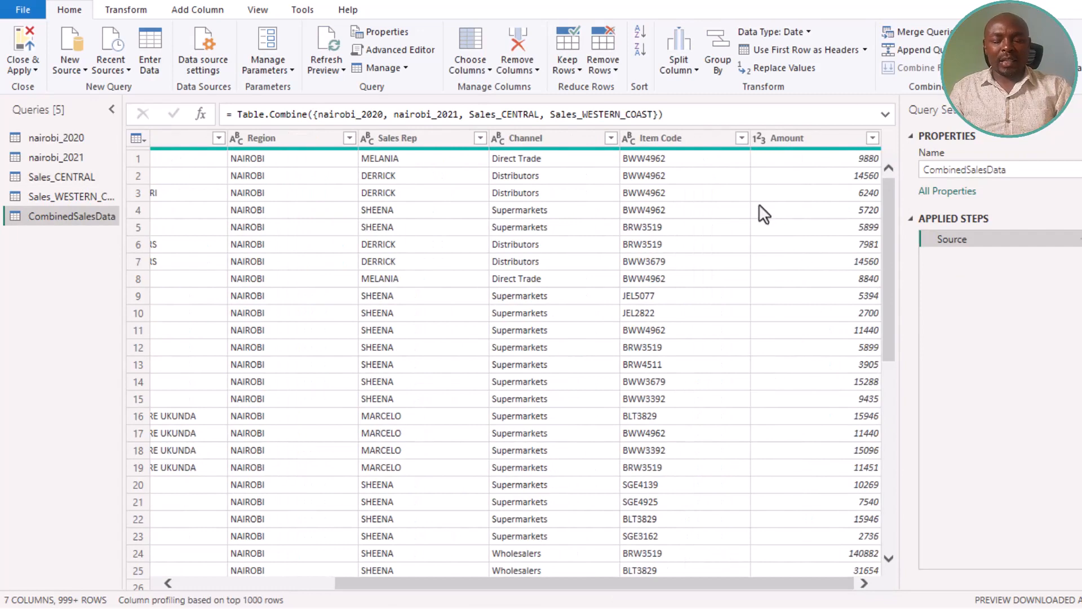
drag(567, 583, 410, 582)
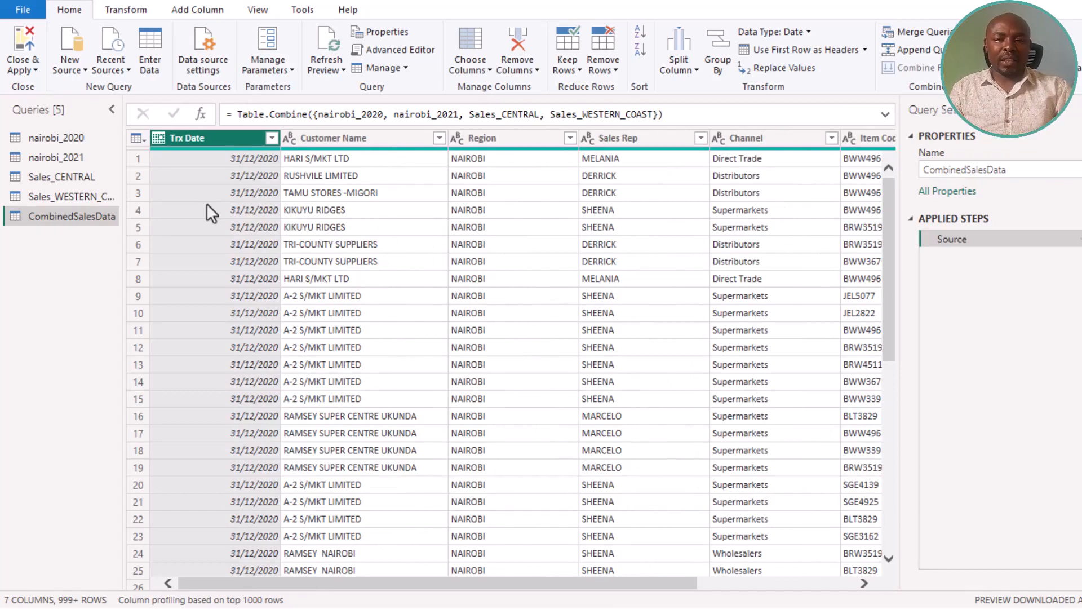
- Convert the Trx Date values in CombinedSalesData to the end of their month
click(126, 10)
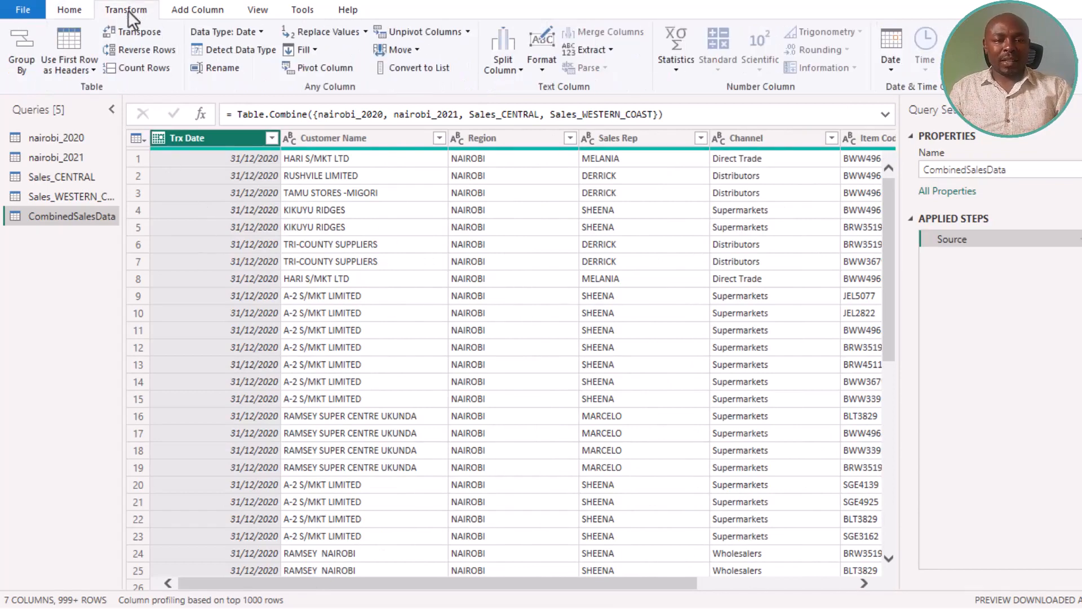
click(894, 73)
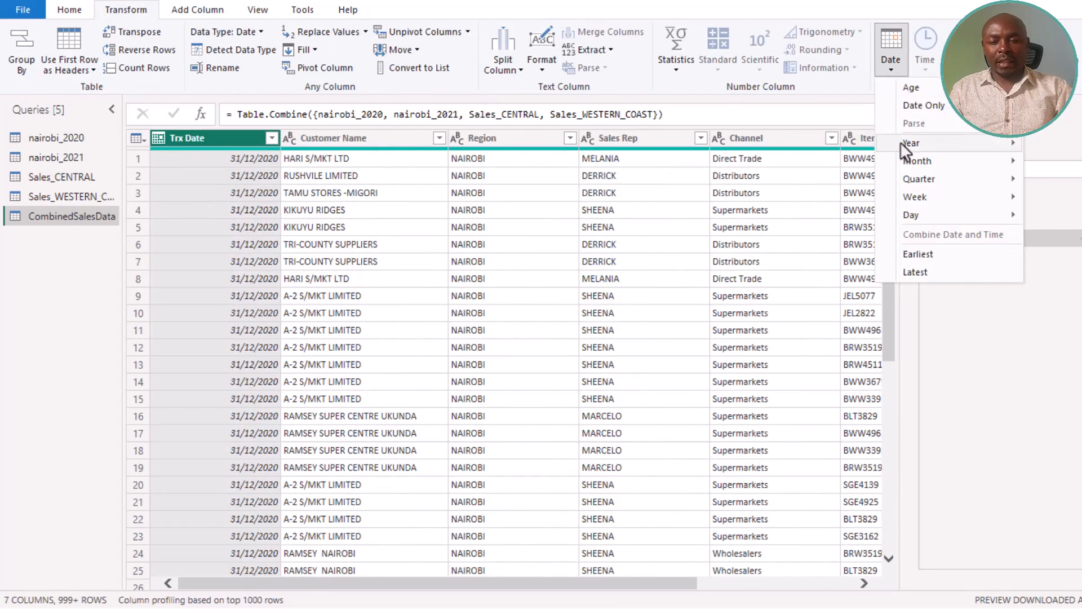
mouse_move(908, 167)
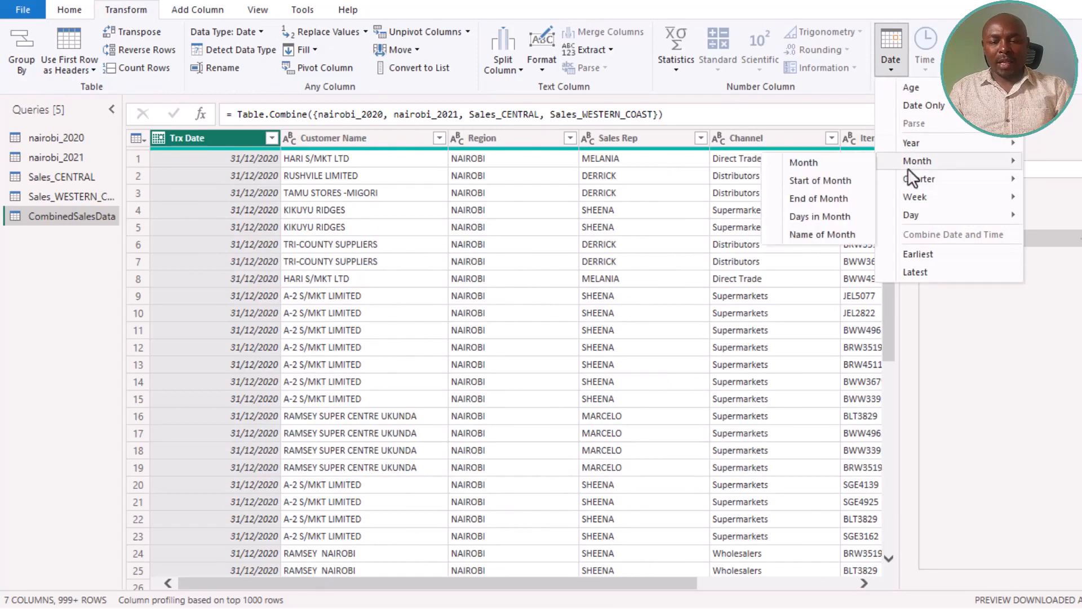
click(844, 199)
- Import the Products table from the Product Details.xlsx workbook as a new query
click(69, 10)
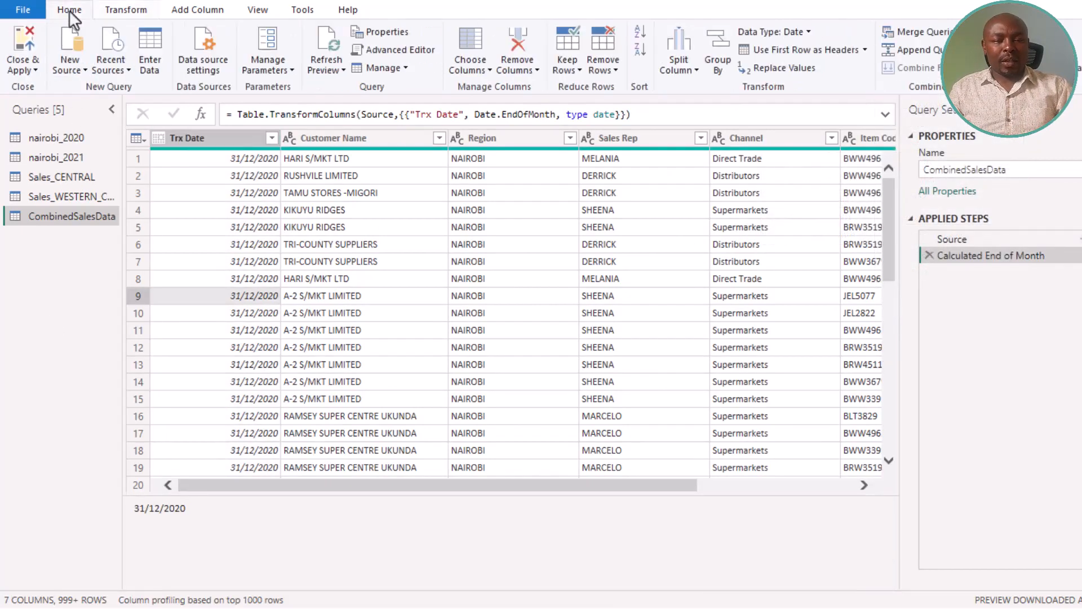
click(66, 70)
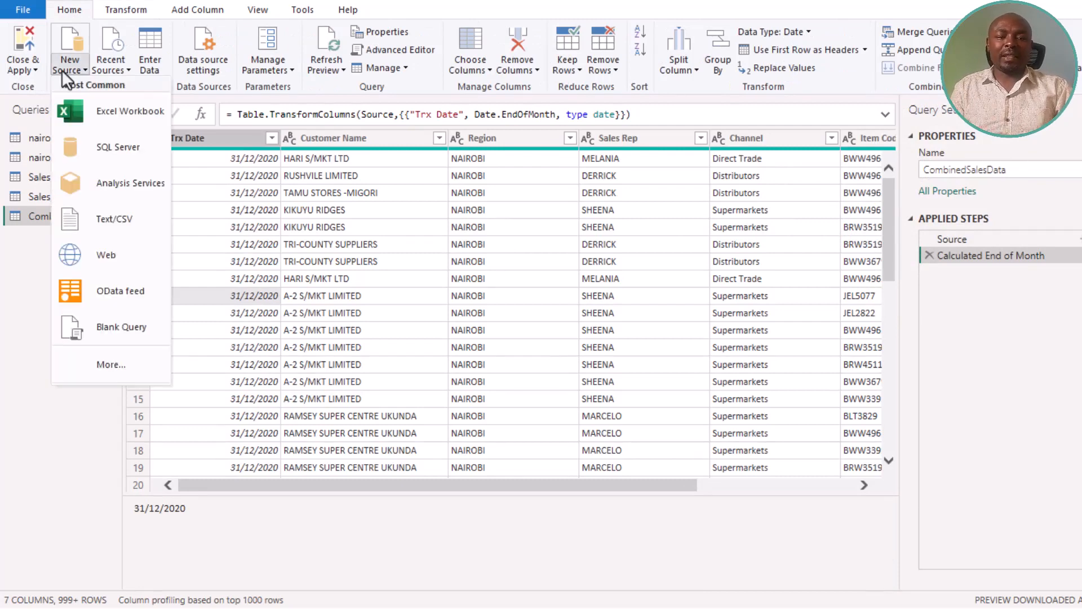
click(120, 115)
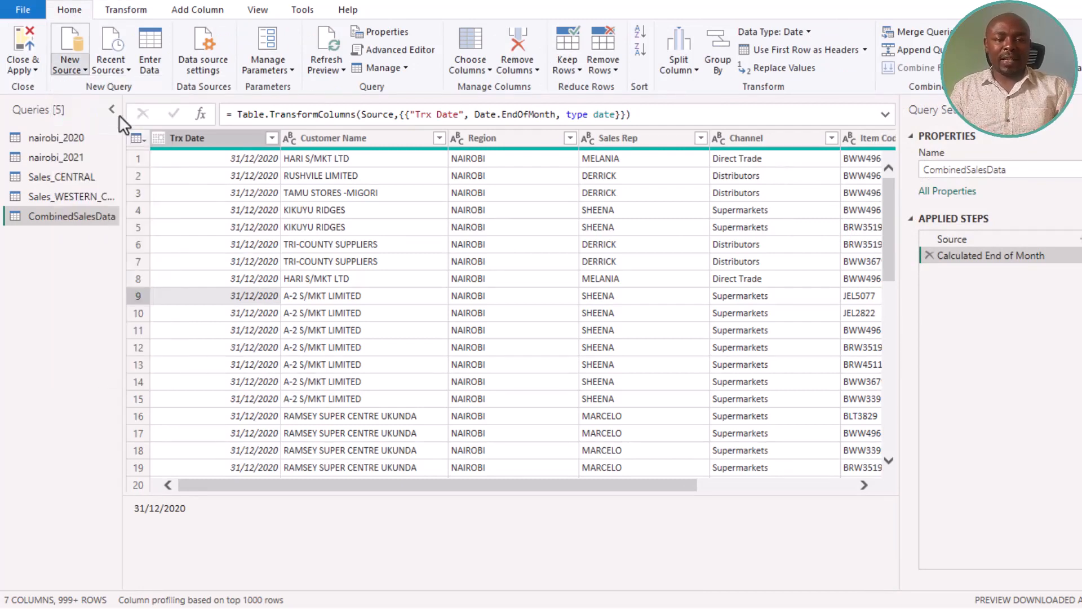
click(154, 100)
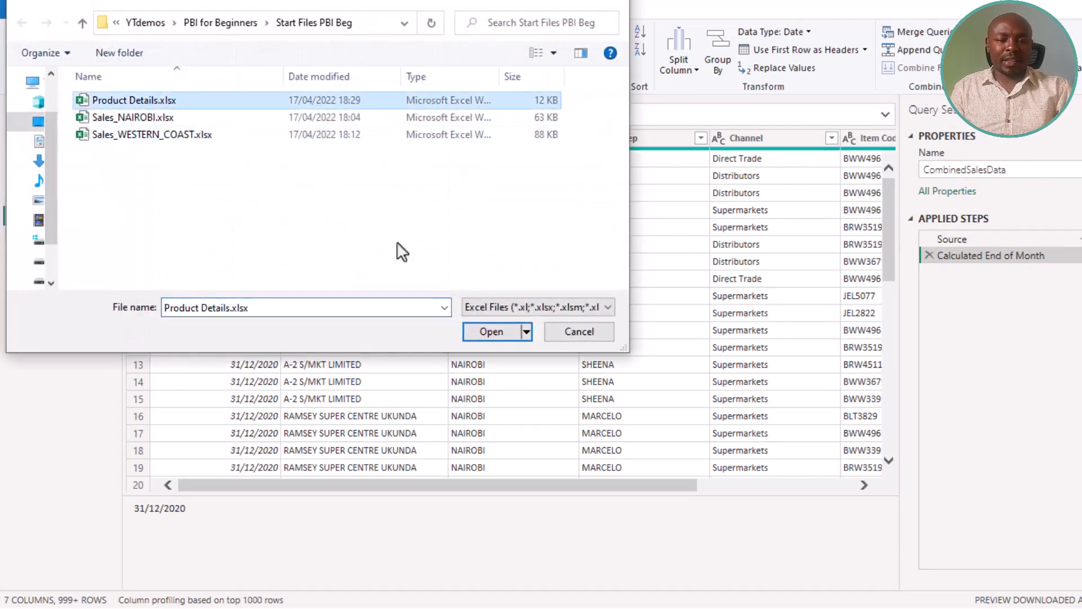
click(488, 333)
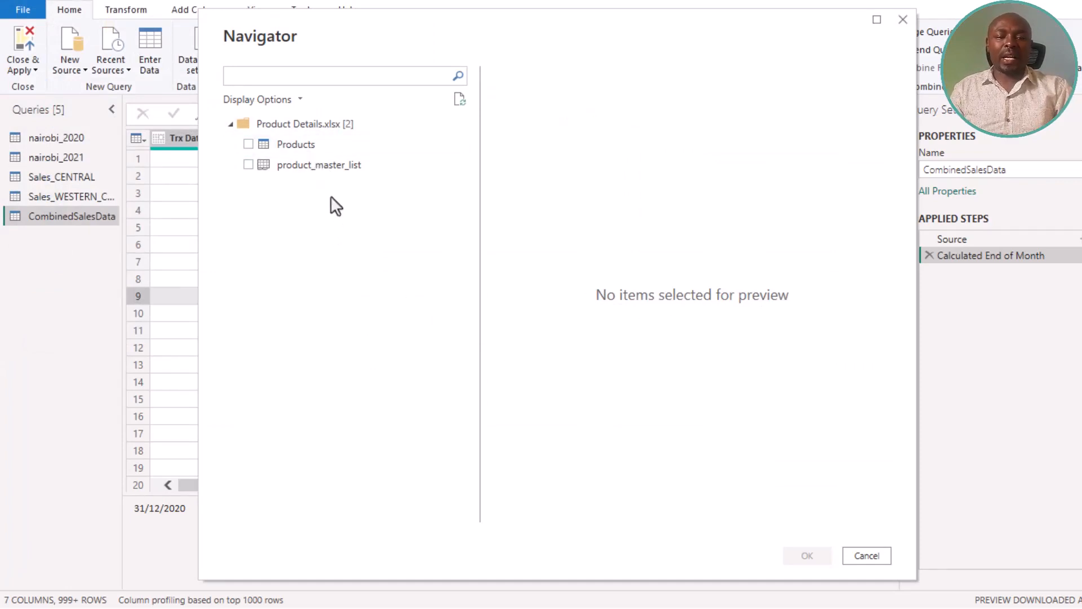
click(330, 170)
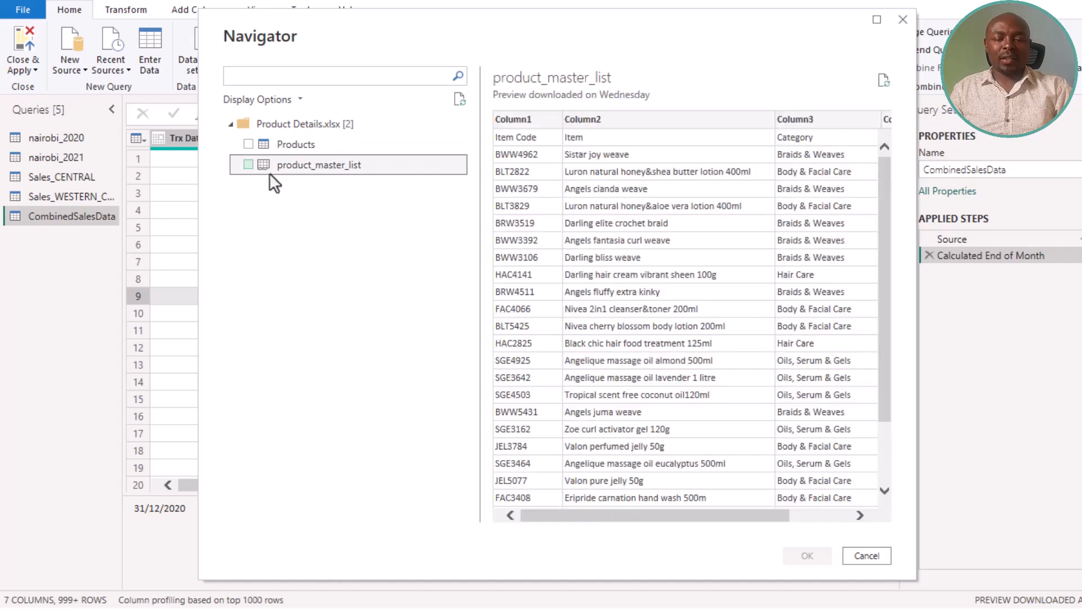
click(315, 145)
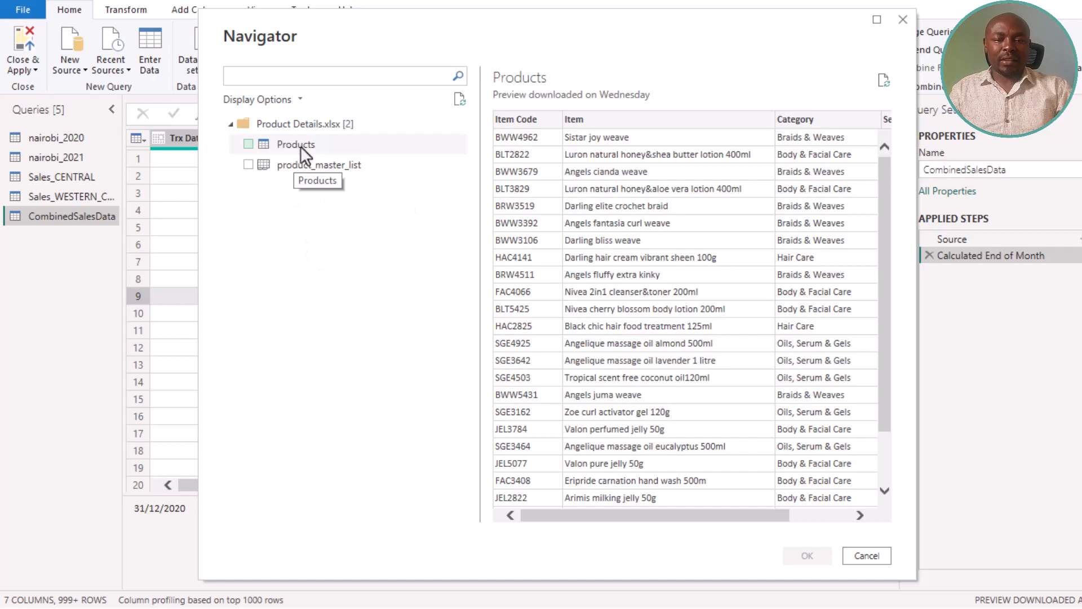
click(248, 145)
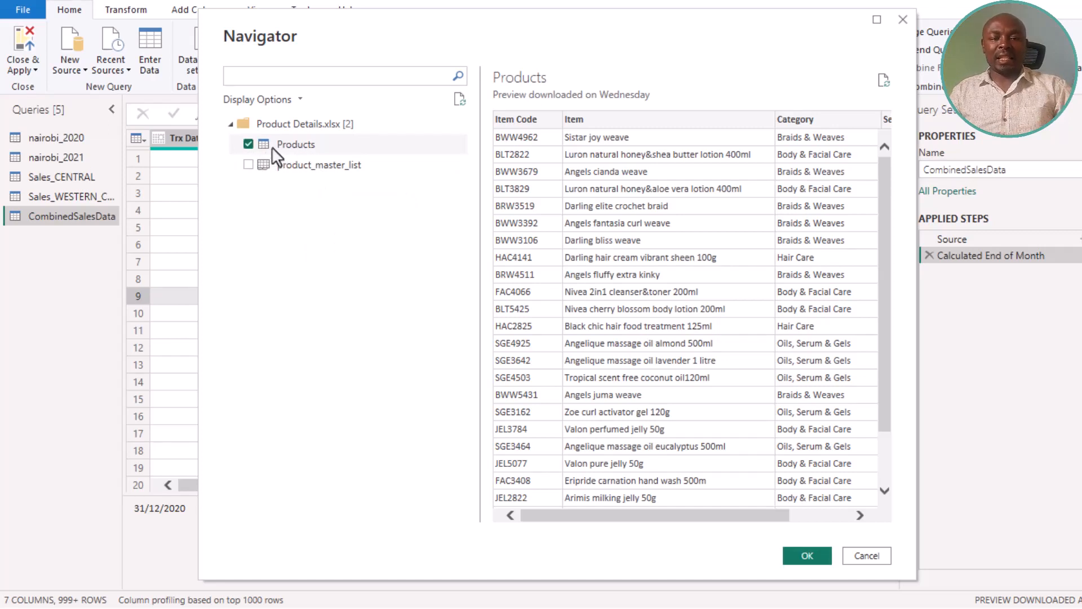
click(807, 556)
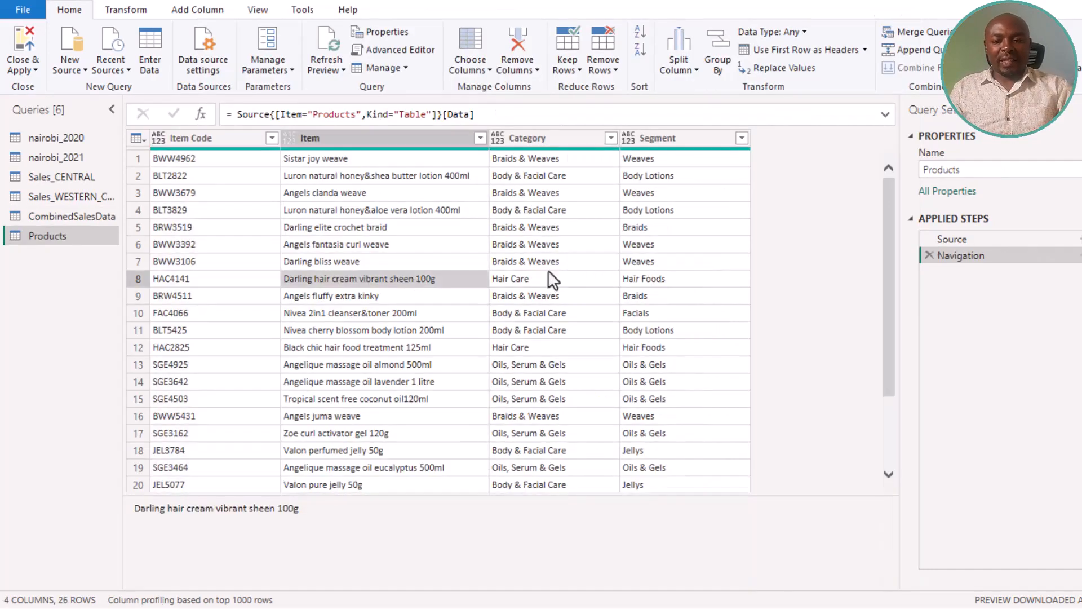
- Detect the data types of all columns in the Products query
key(Right)
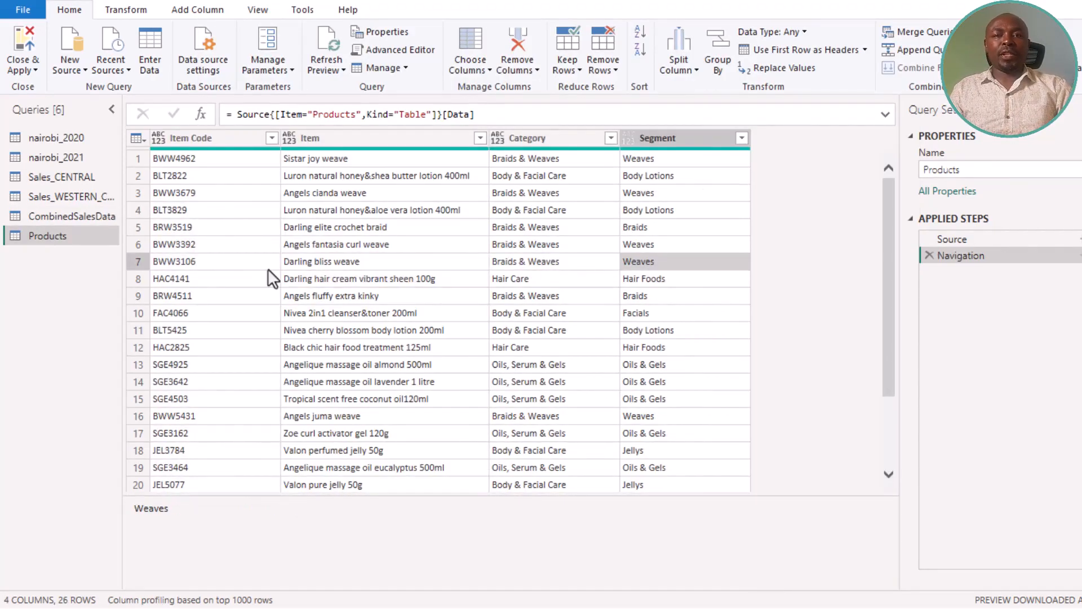
click(321, 261)
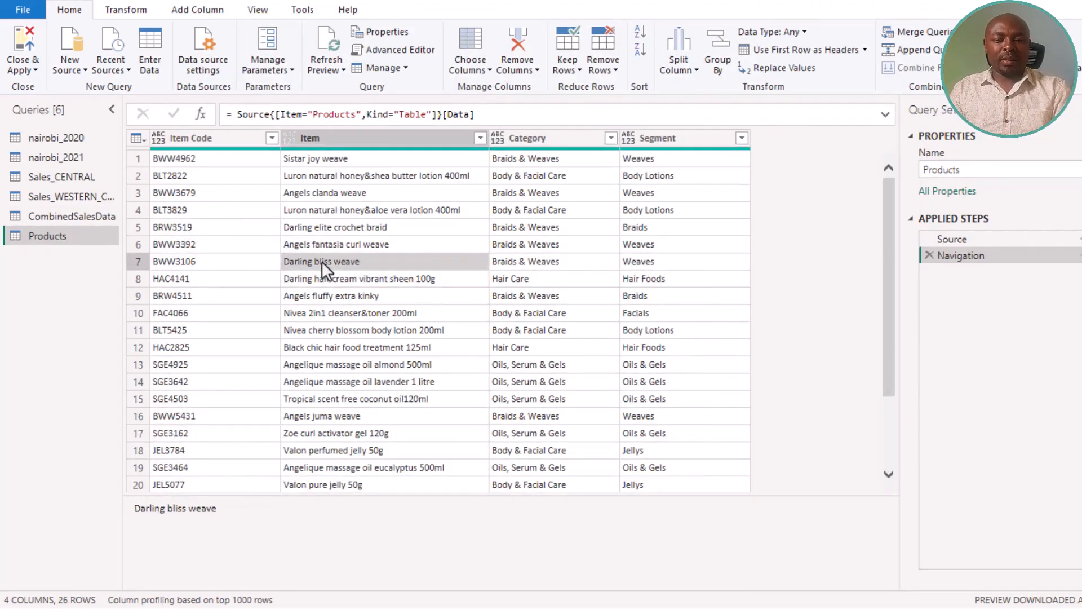
key(ctrl+a)
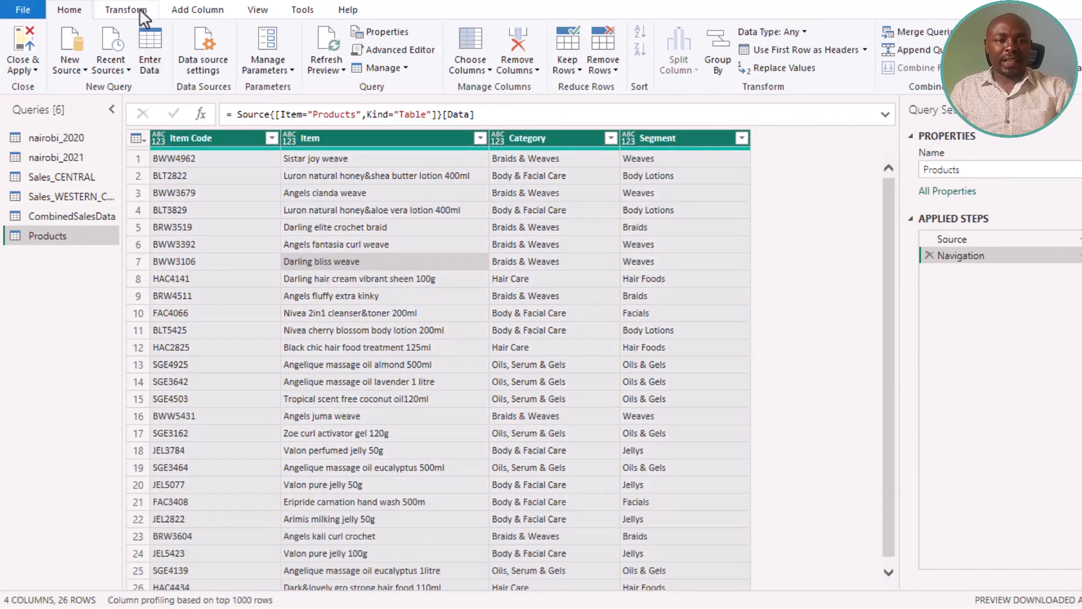
click(140, 10)
click(245, 49)
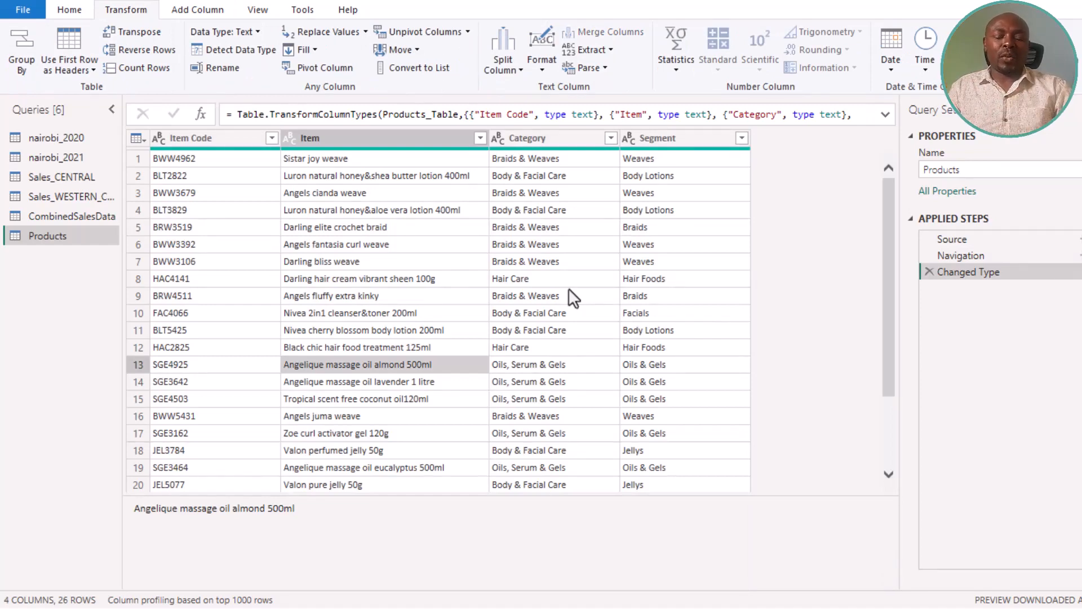
- Look through the sales queries and disable loading of the Sales_WESTERN_COAST query
click(65, 143)
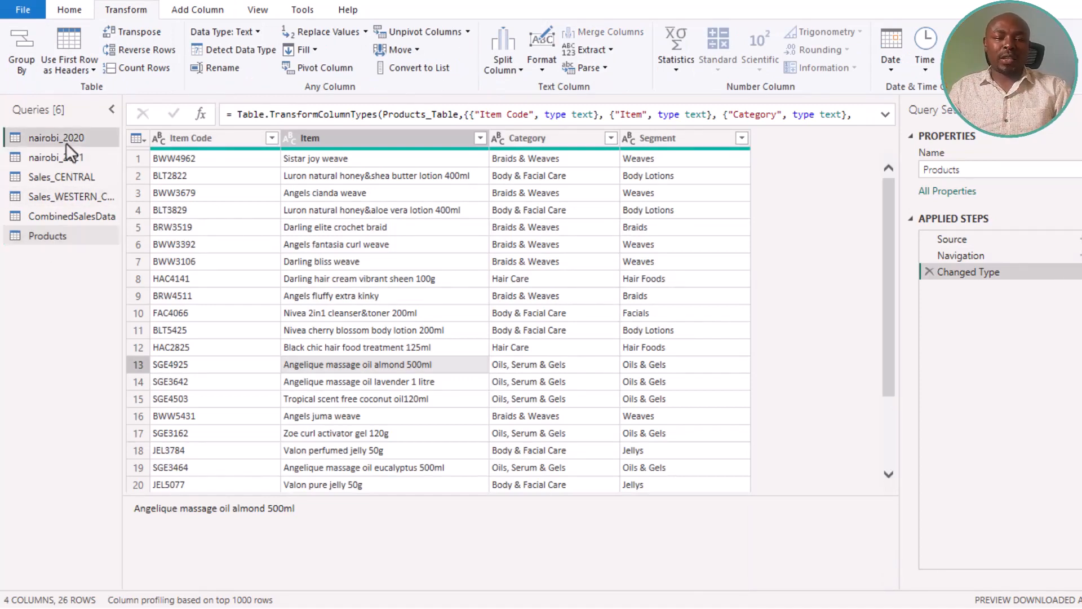
click(66, 160)
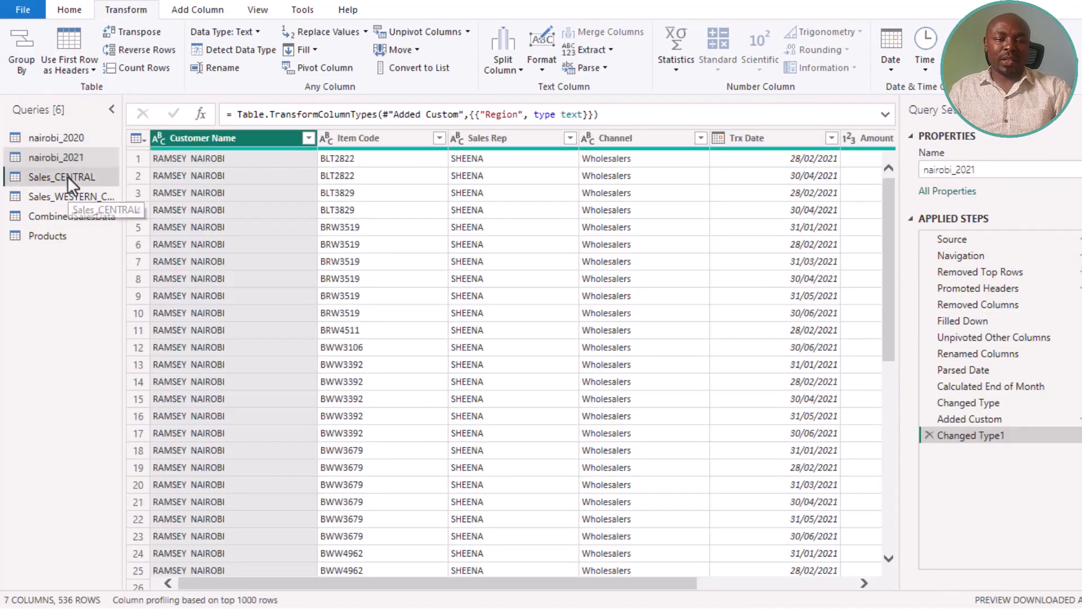
click(66, 175)
click(78, 196)
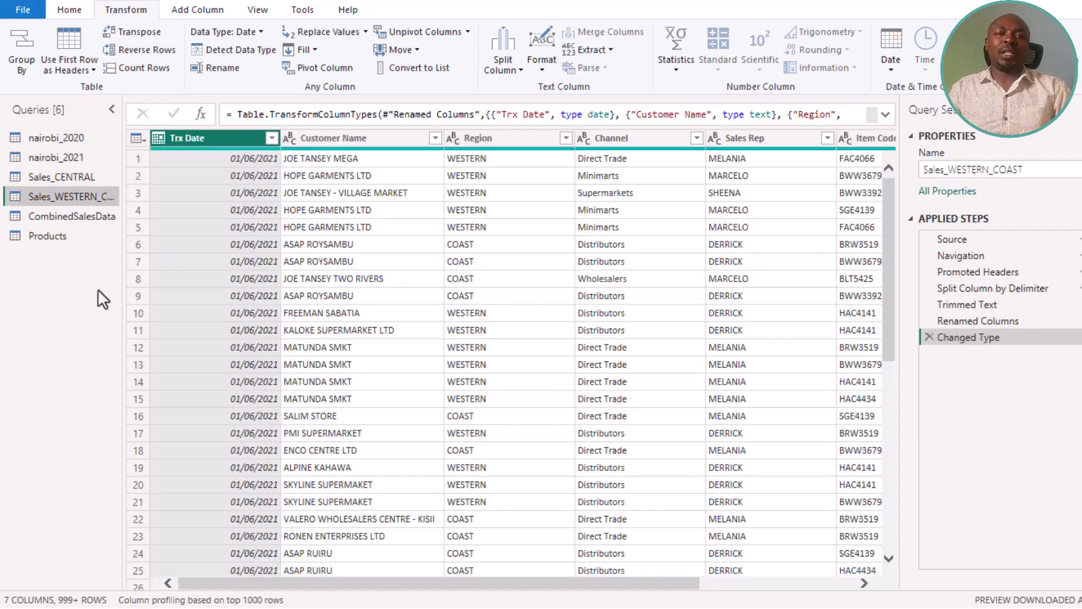
click(81, 219)
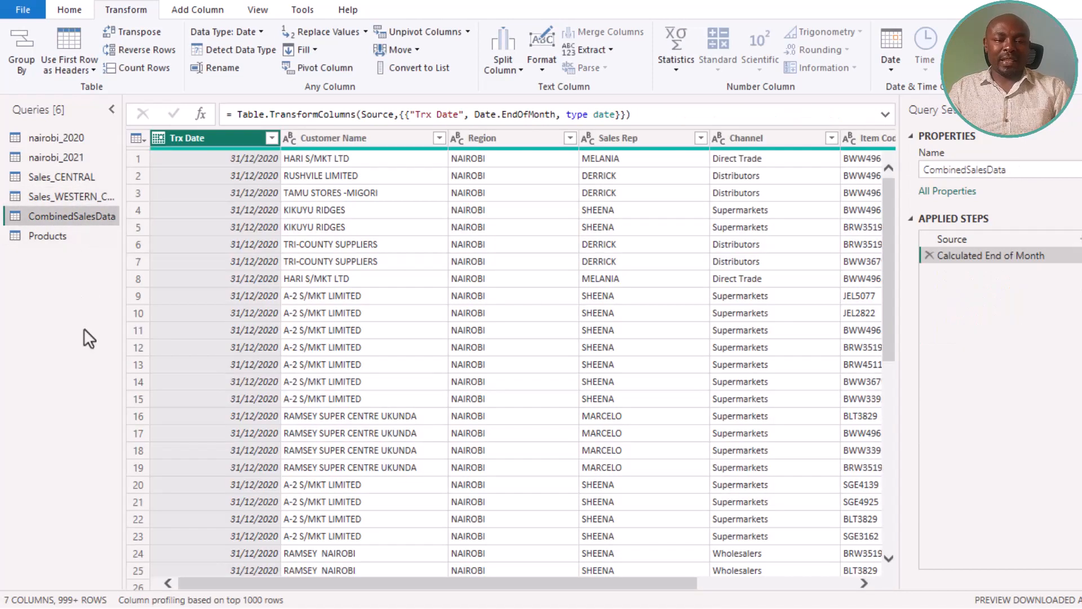
click(58, 196)
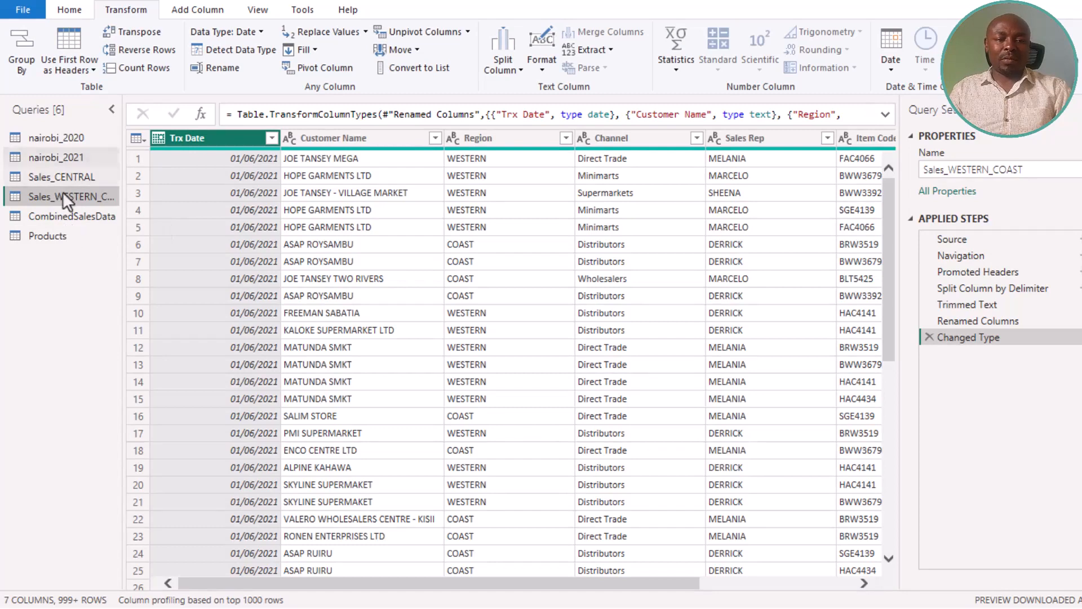
right_click(55, 195)
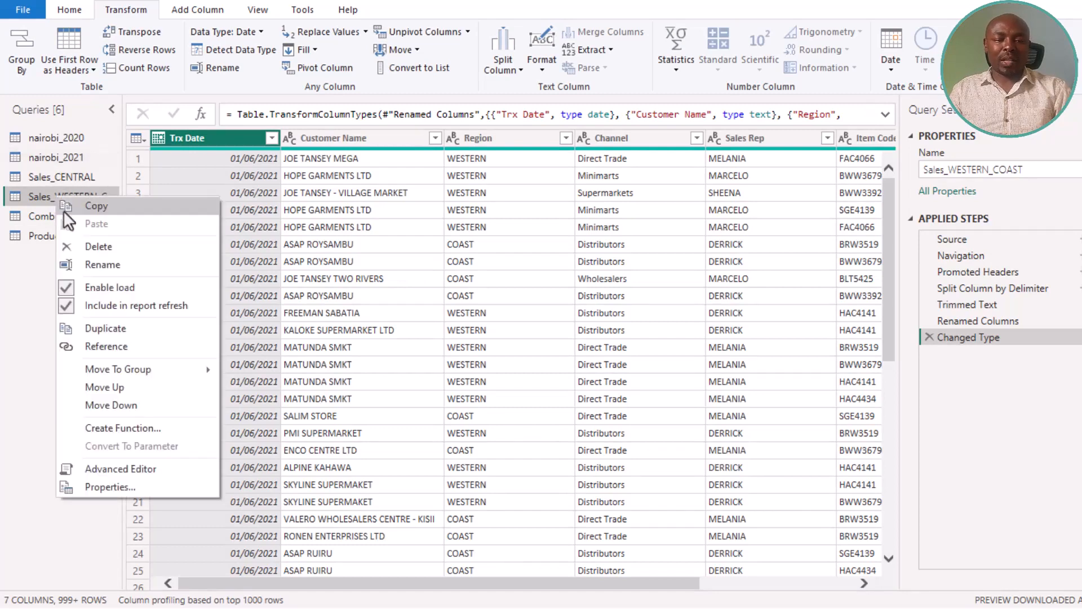
click(133, 289)
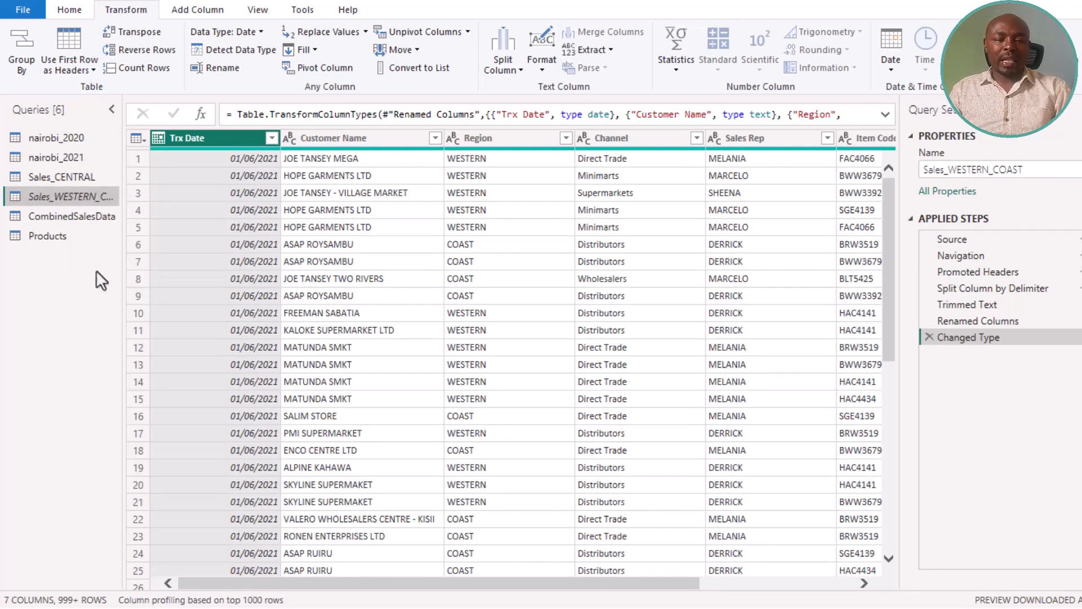
- Disable loading of the Sales_CENTRAL, nairobi_2021 and nairobi_2020 queries
click(77, 181)
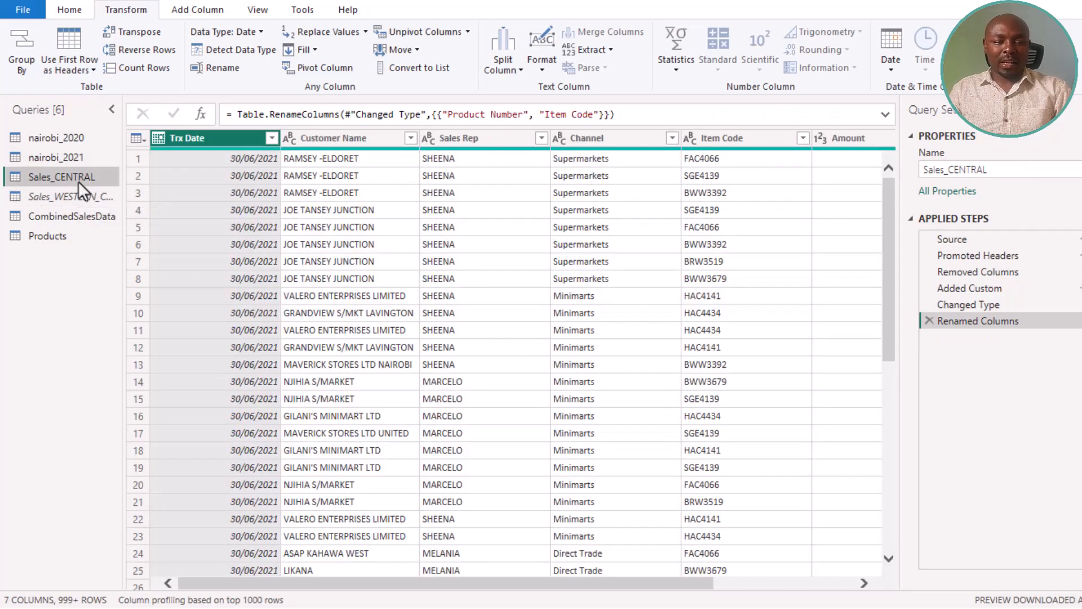
right_click(86, 180)
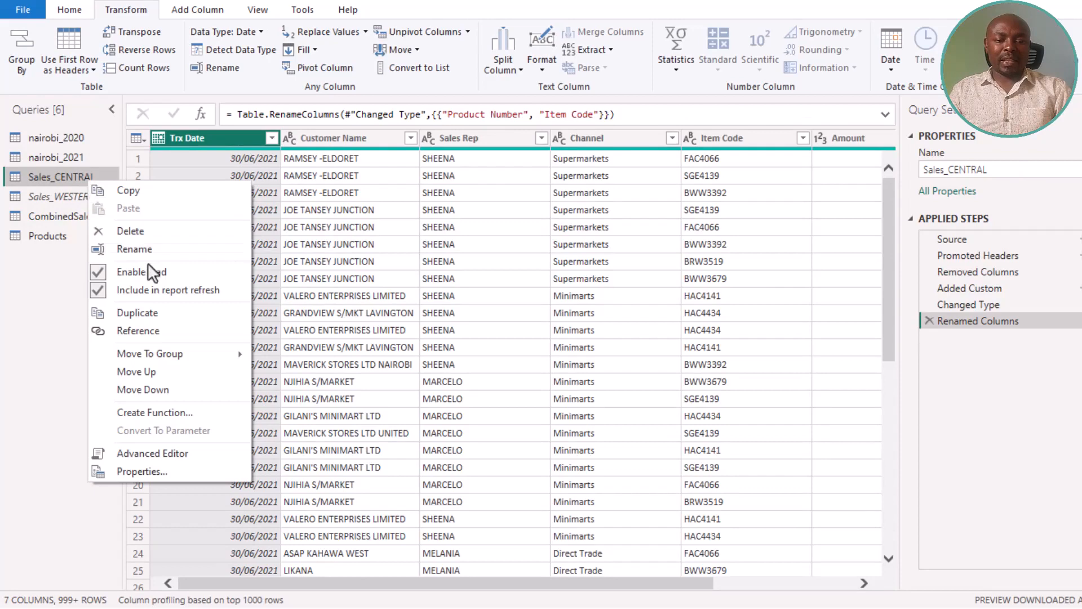
click(168, 273)
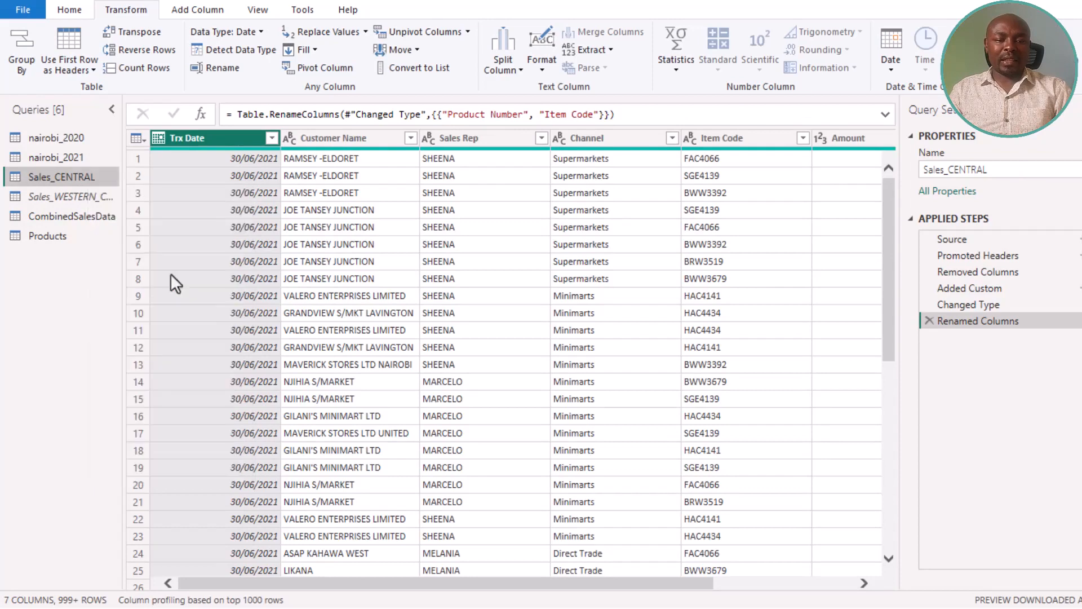
right_click(79, 157)
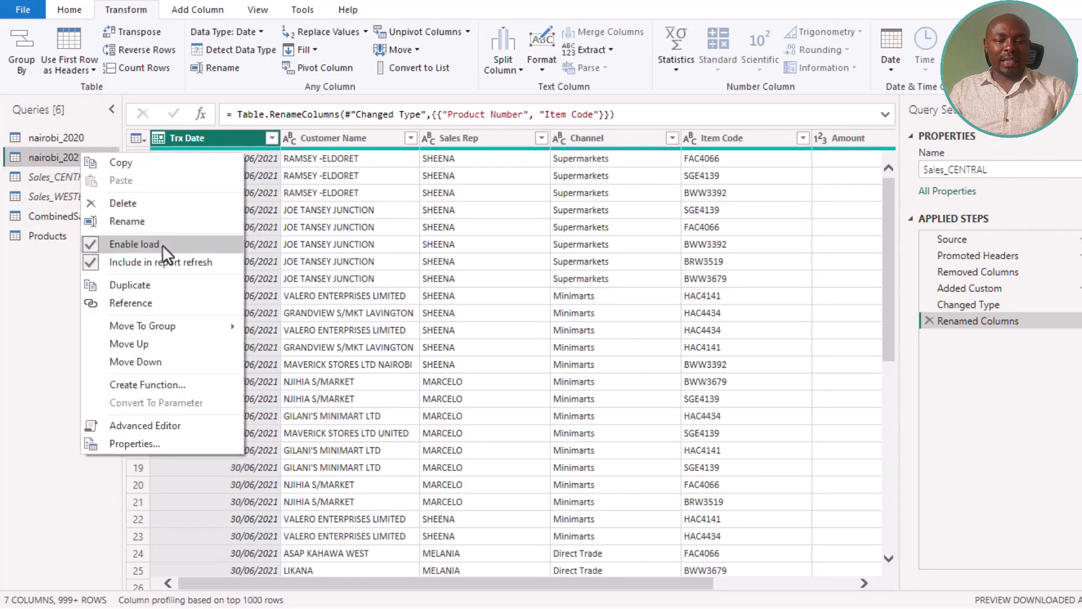
click(161, 243)
right_click(94, 140)
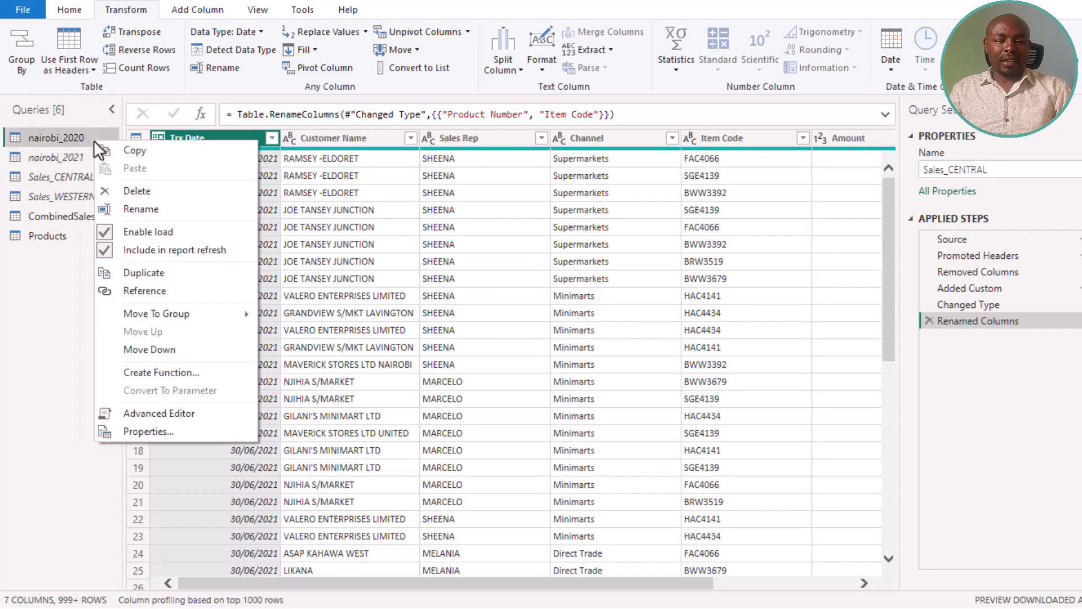
click(177, 229)
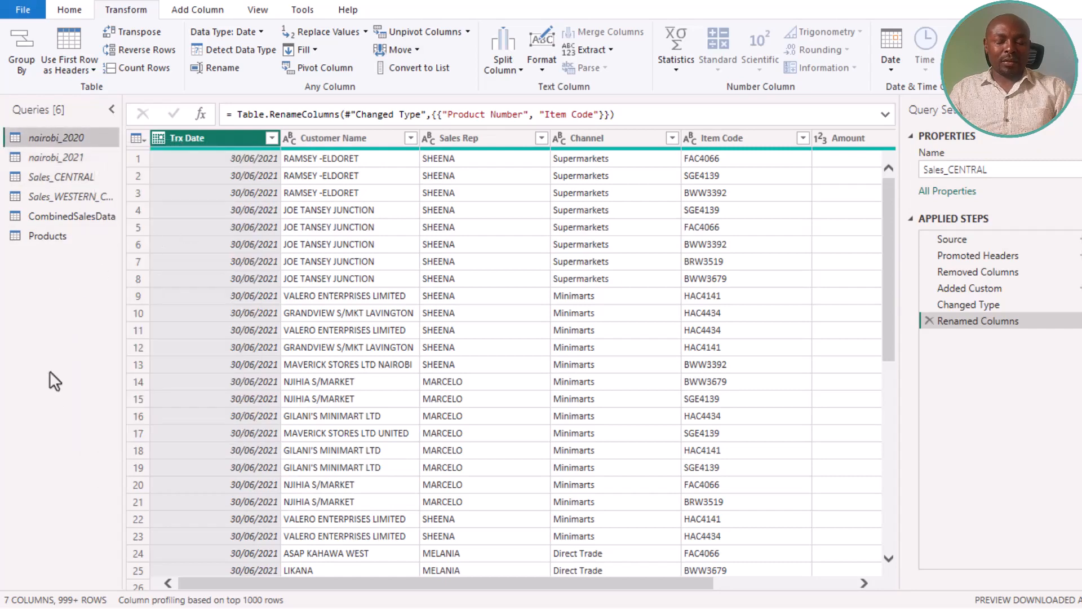
- Close the query editor with its changes applied, and expand the field lists of Products and CombinedSalesData in the report
click(66, 217)
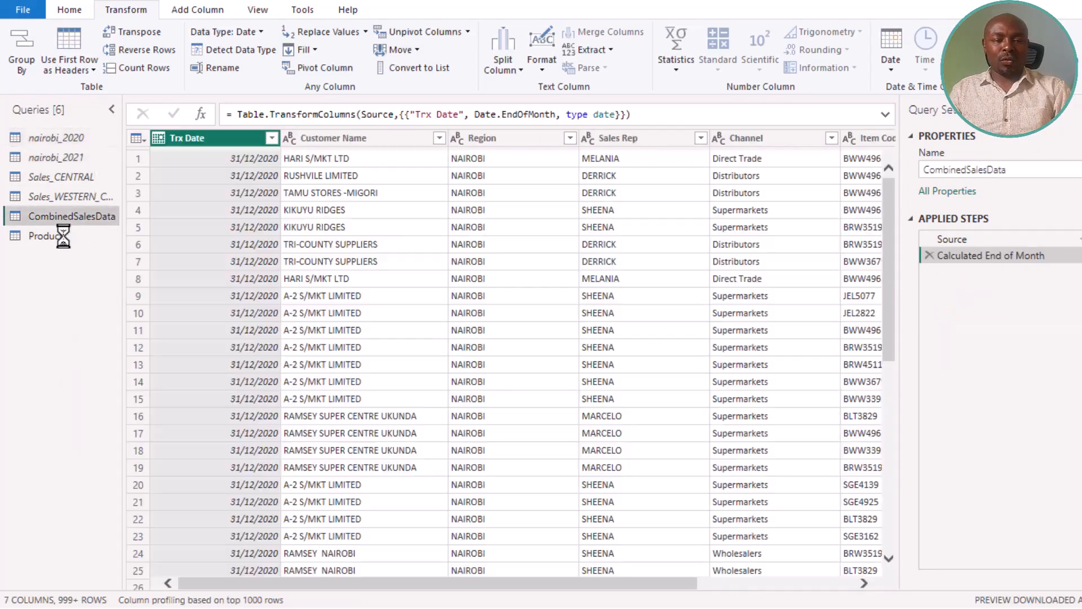
click(66, 234)
click(73, 216)
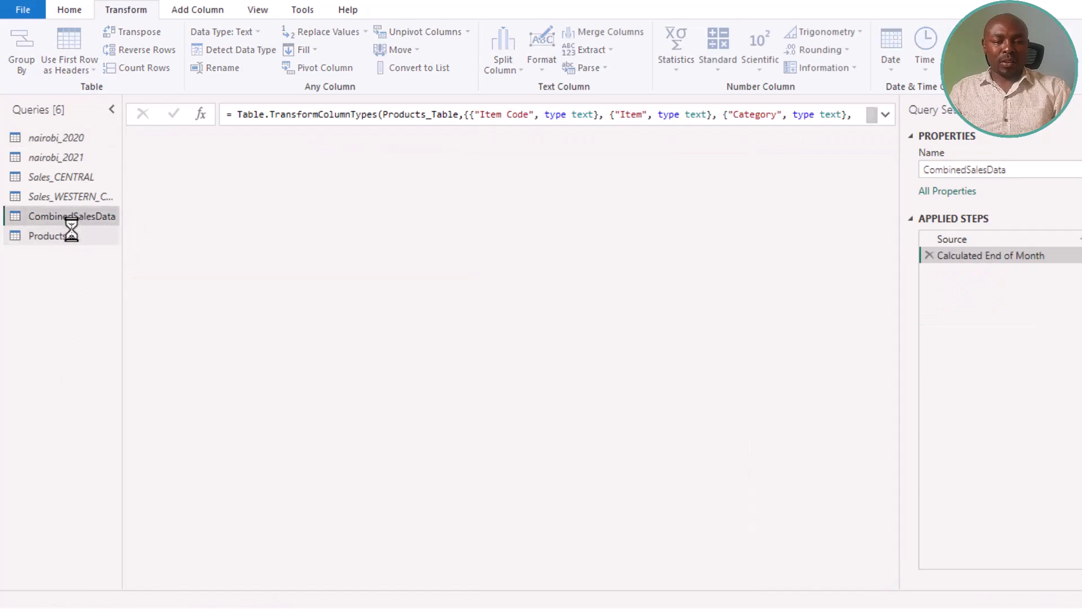
click(70, 10)
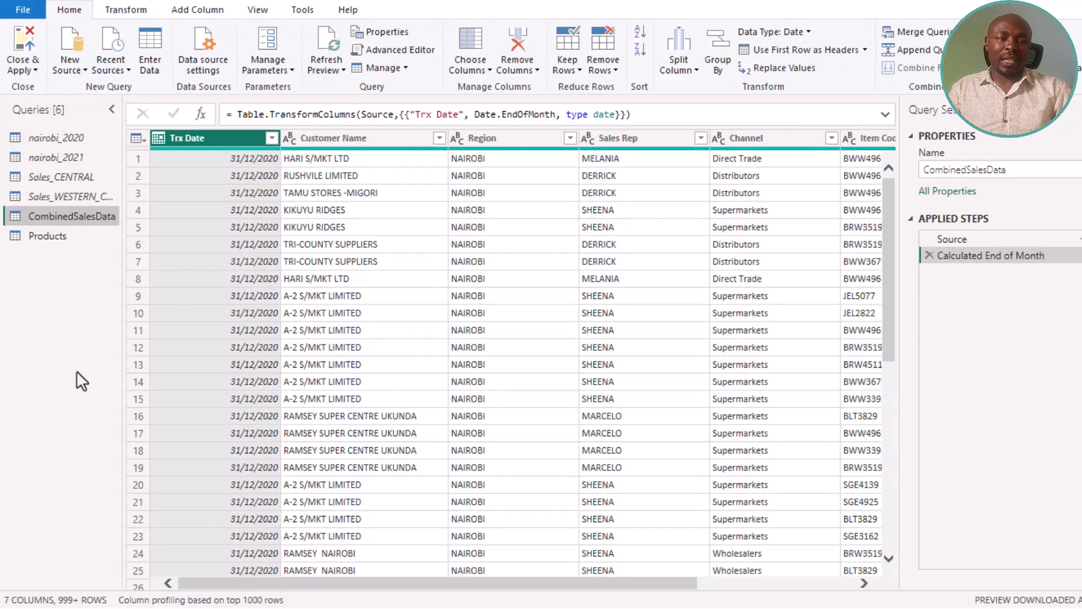
click(27, 45)
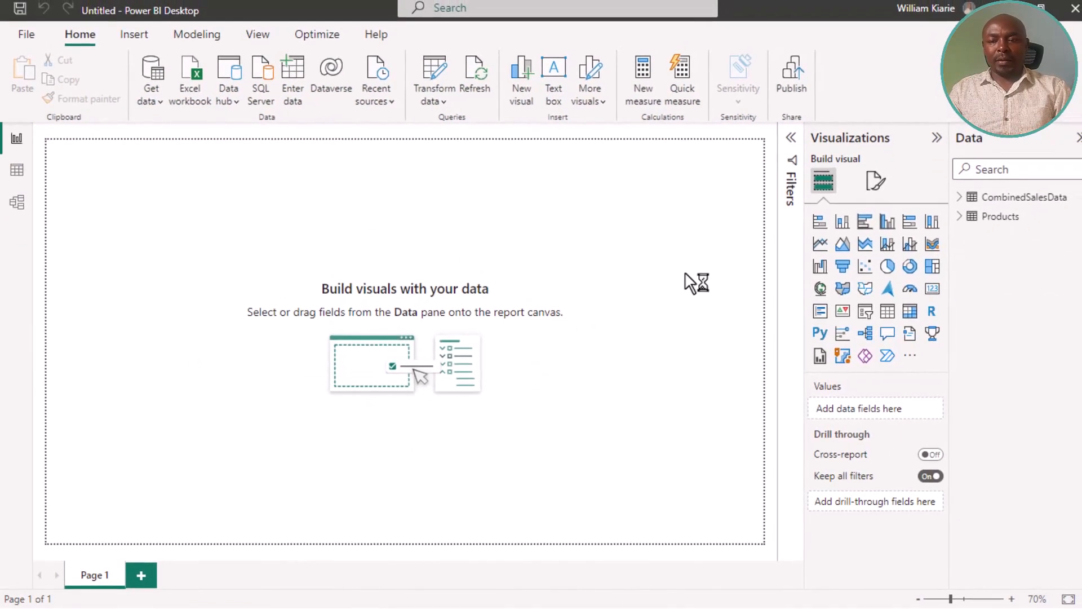
click(961, 216)
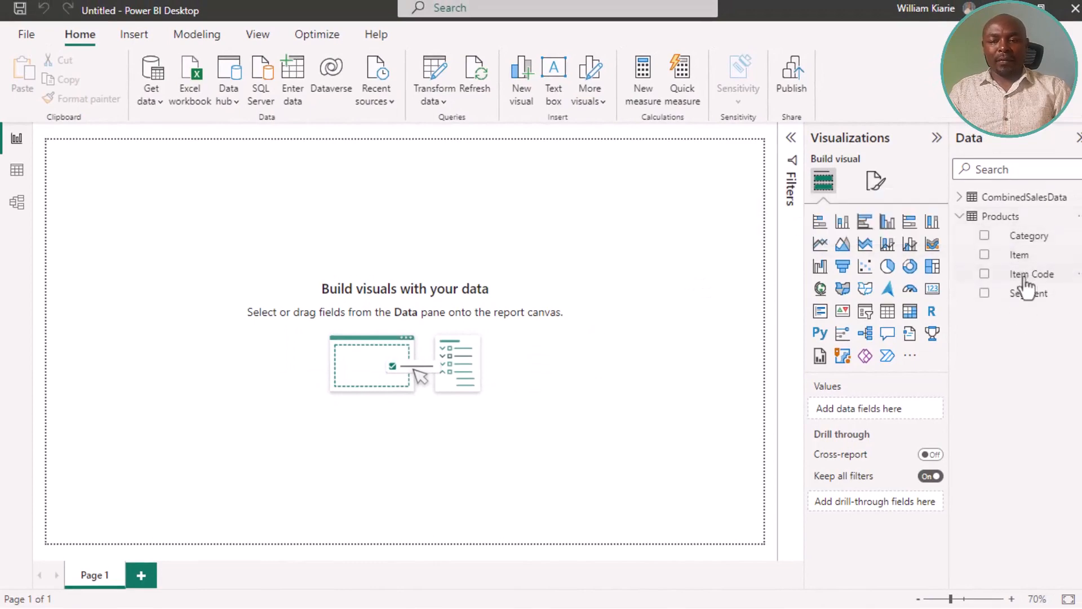
click(961, 197)
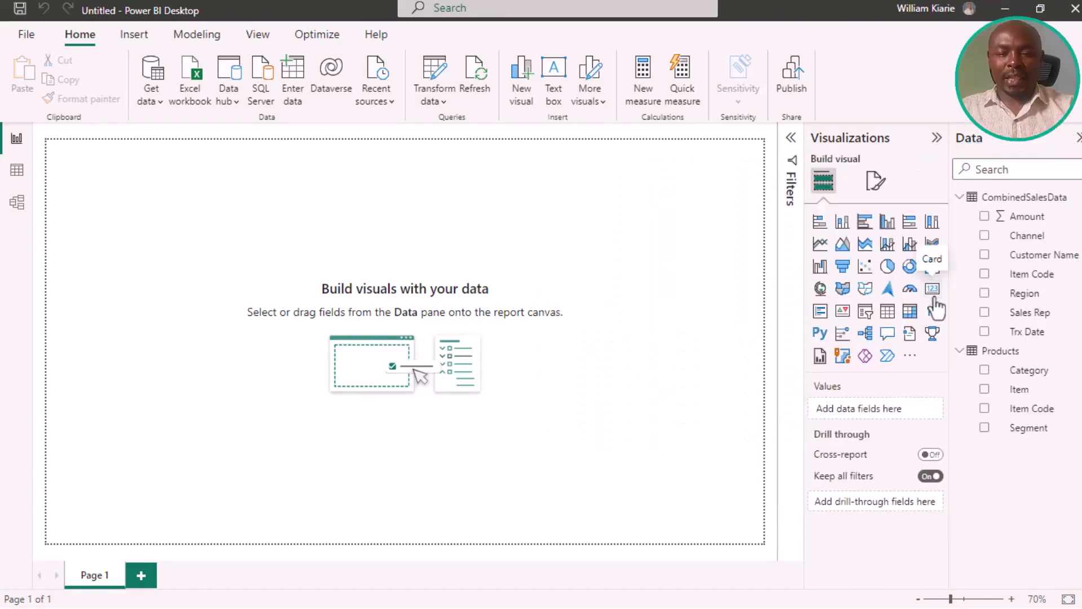
- Add a card visual showing the sum of Amount from CombinedSalesData and shrink it to a compact size on the report page
click(933, 293)
drag(131, 162, 145, 182)
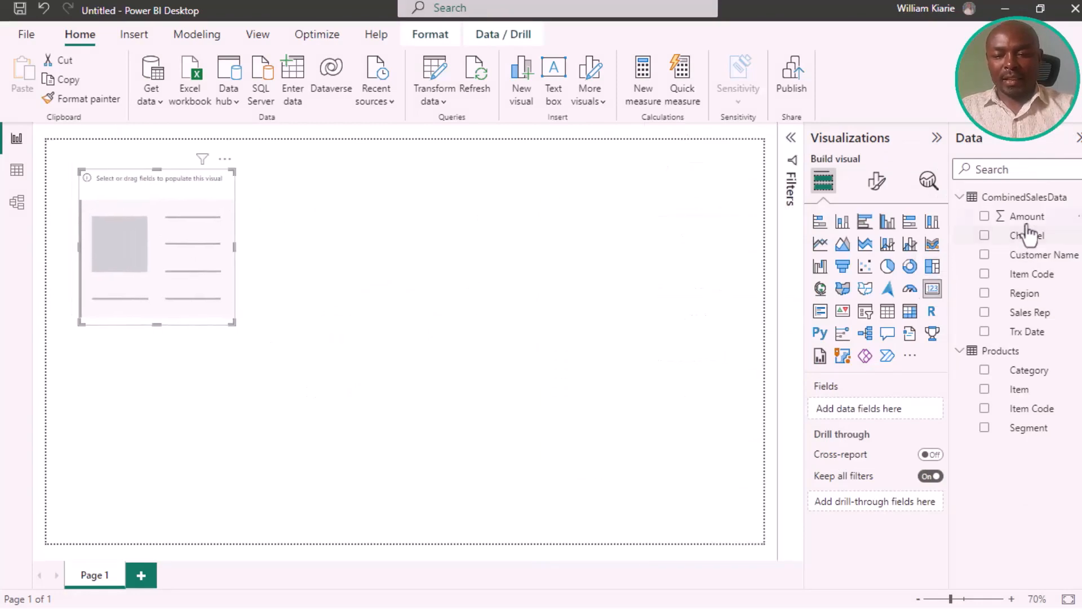
click(984, 216)
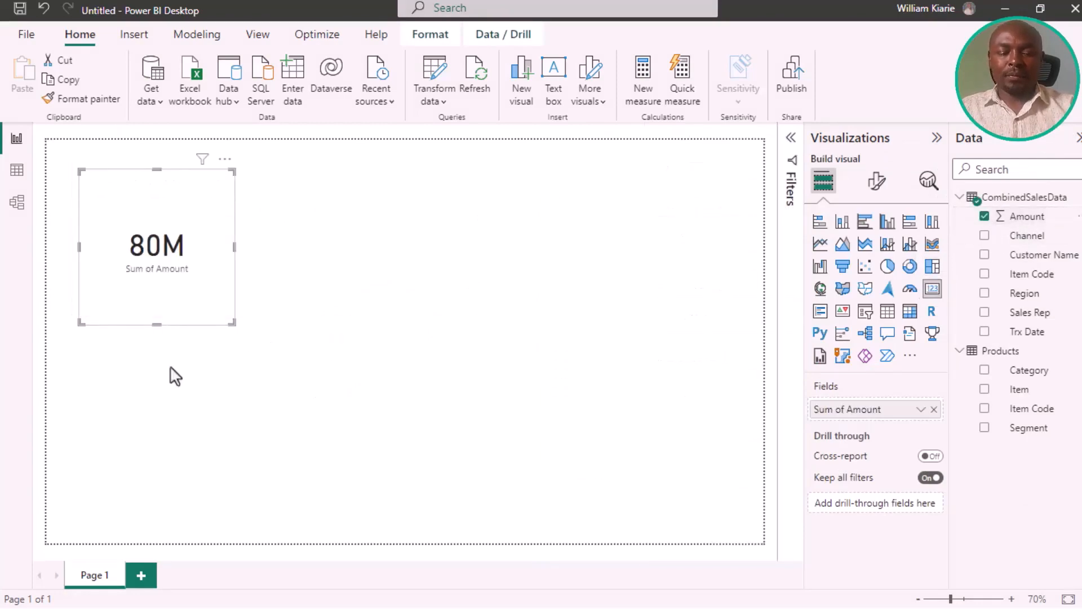
drag(79, 169, 104, 251)
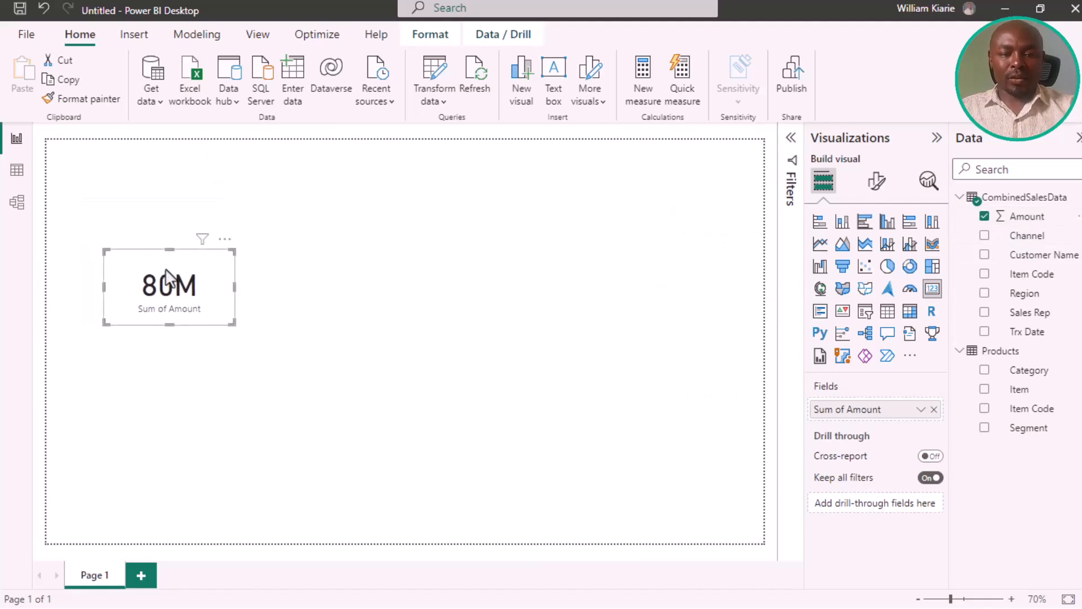
click(420, 437)
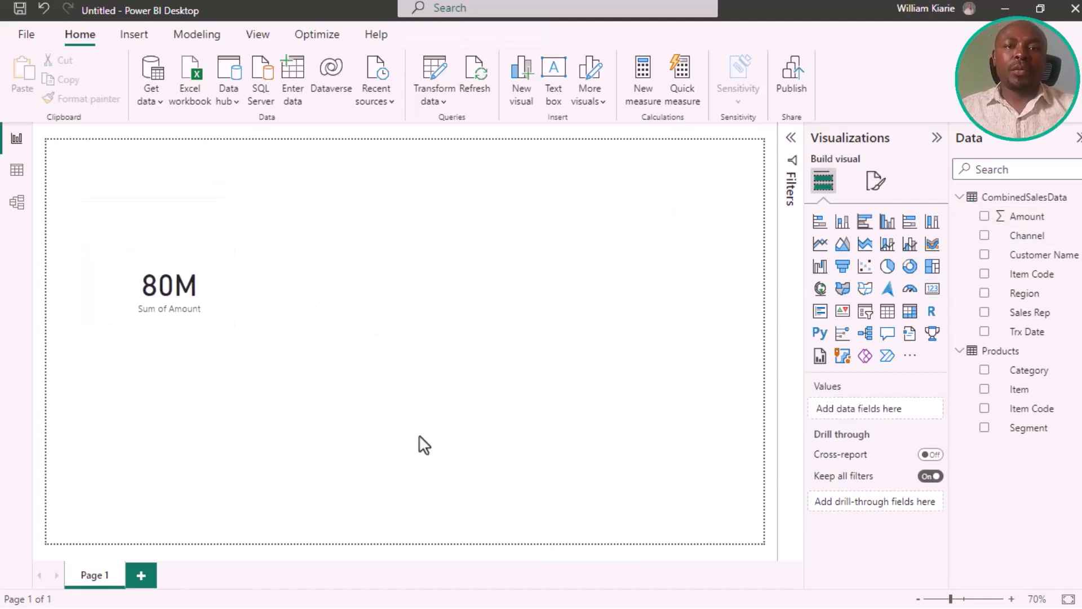
- Add an enlarged table visual beside the card, listing Segment from Products with the sum of Amount from CombinedSalesData
click(887, 313)
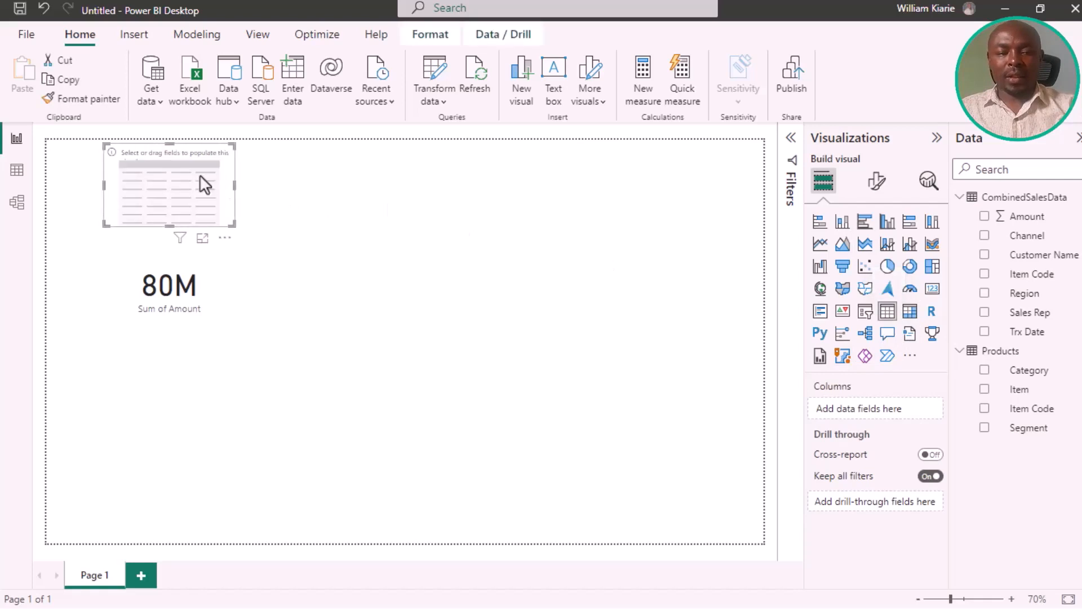
drag(147, 153, 292, 251)
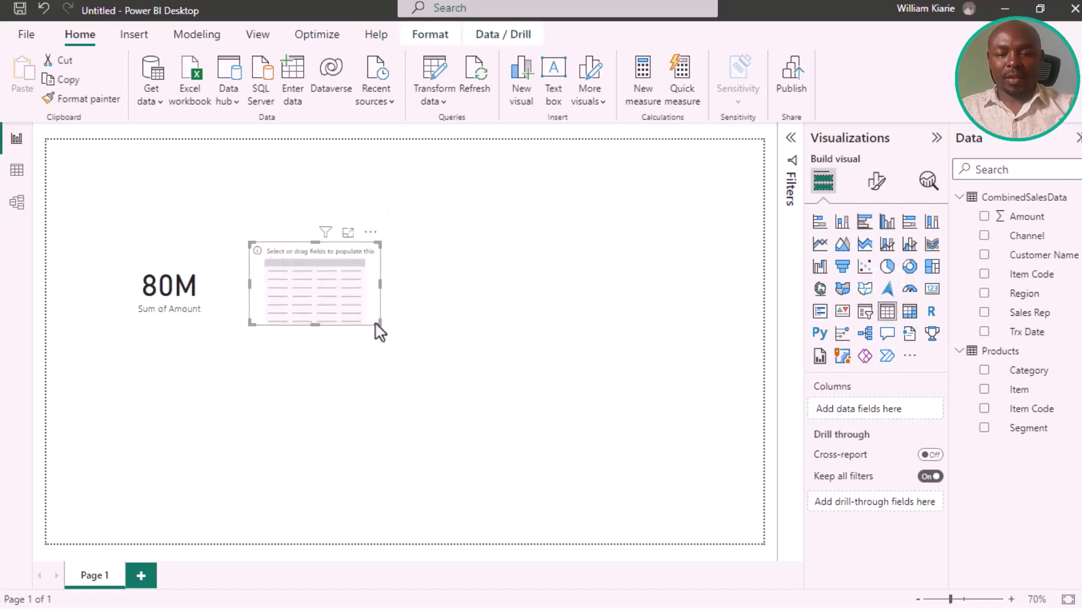
drag(378, 324, 441, 387)
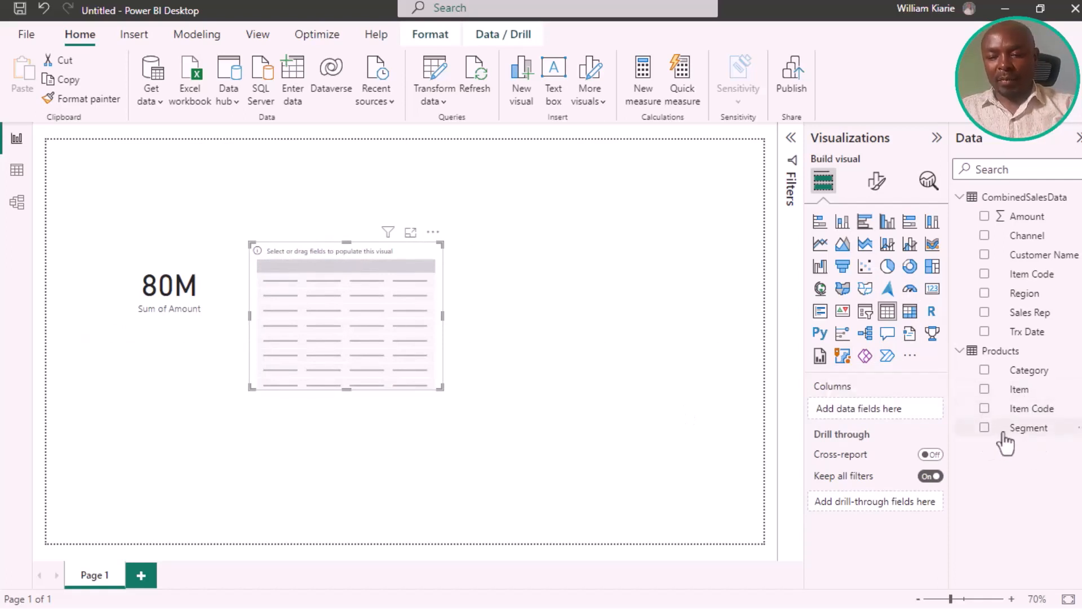
click(984, 435)
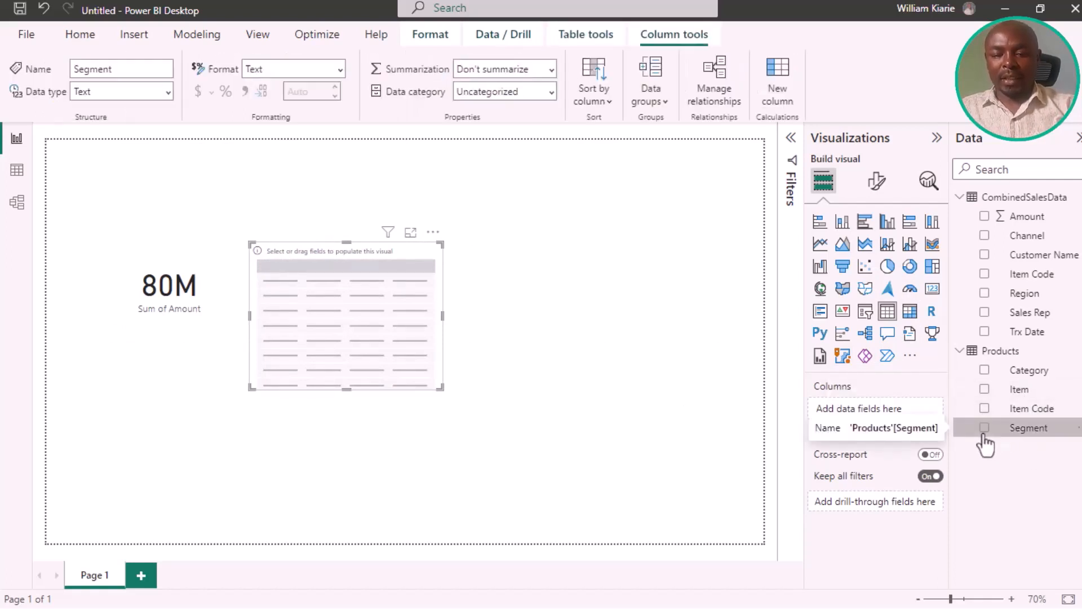
click(984, 430)
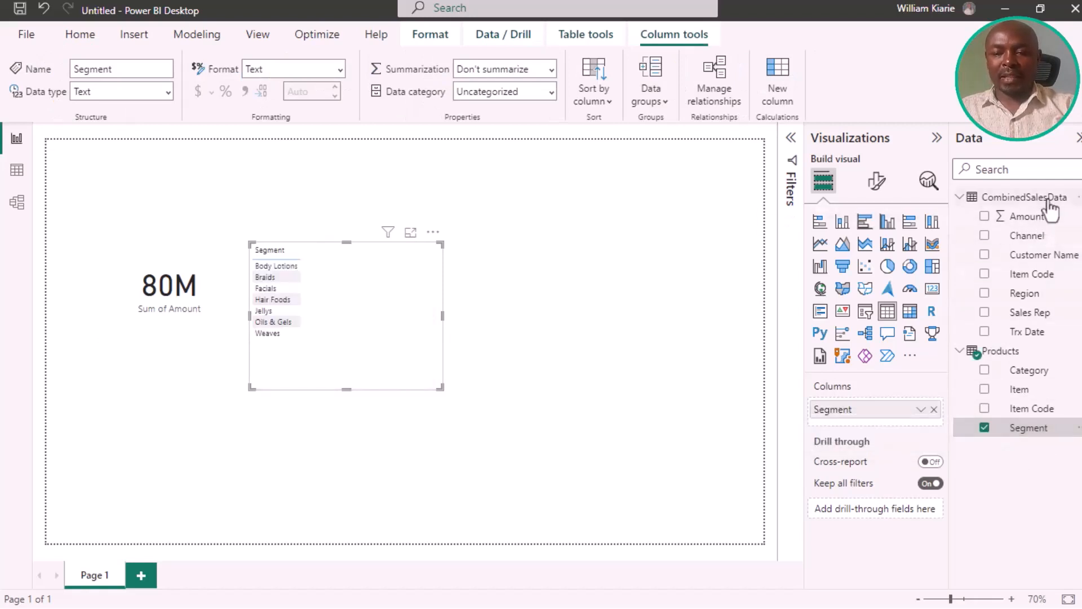
click(984, 216)
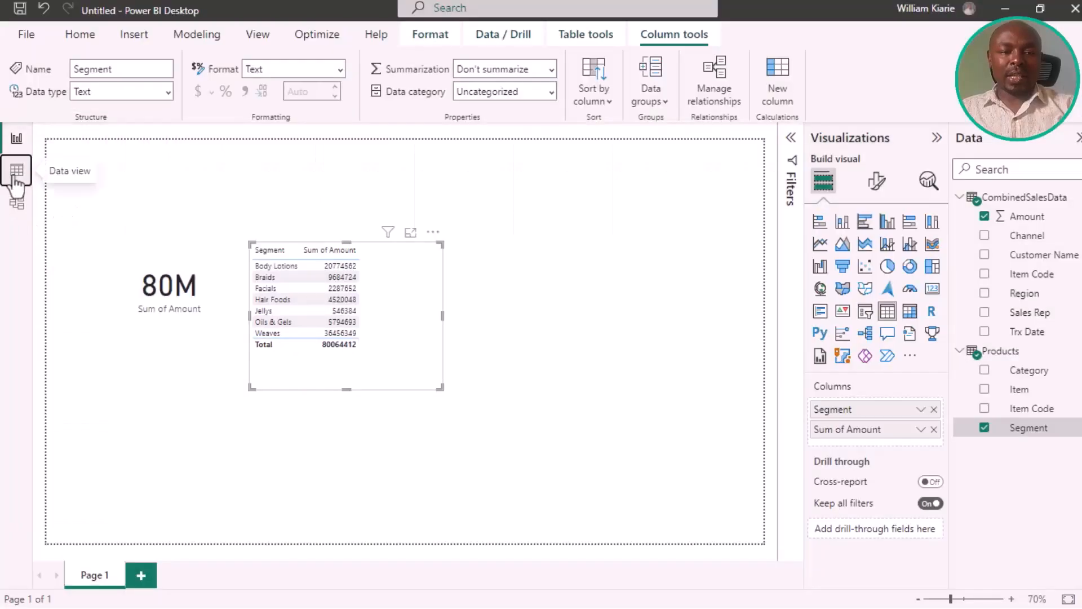
- Delete the Item Code relationship between CombinedSalesData and Products in the model, and check the segment table in the report
click(15, 172)
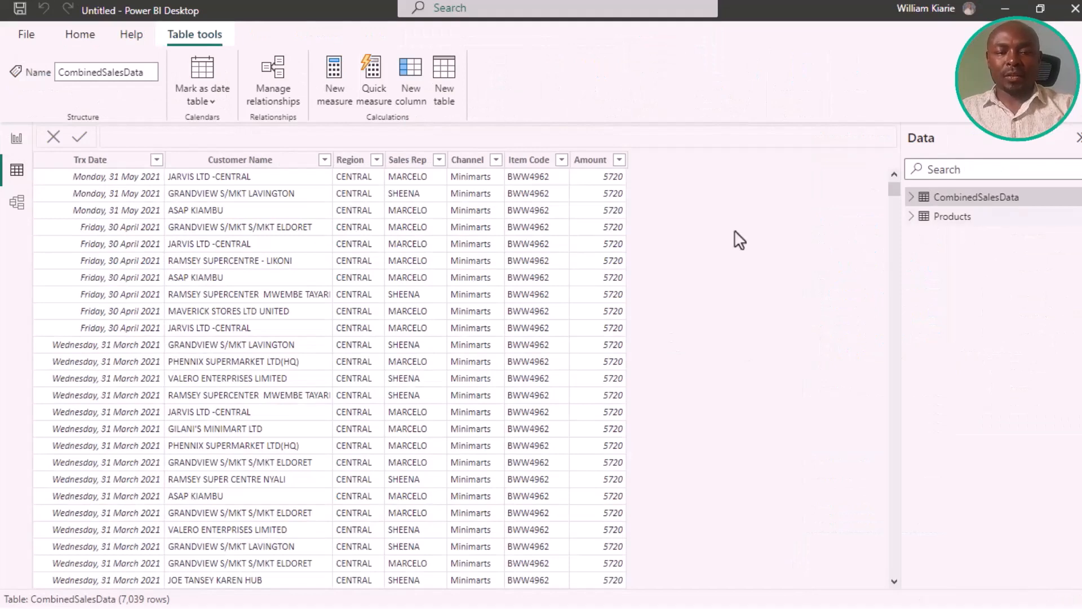
click(16, 204)
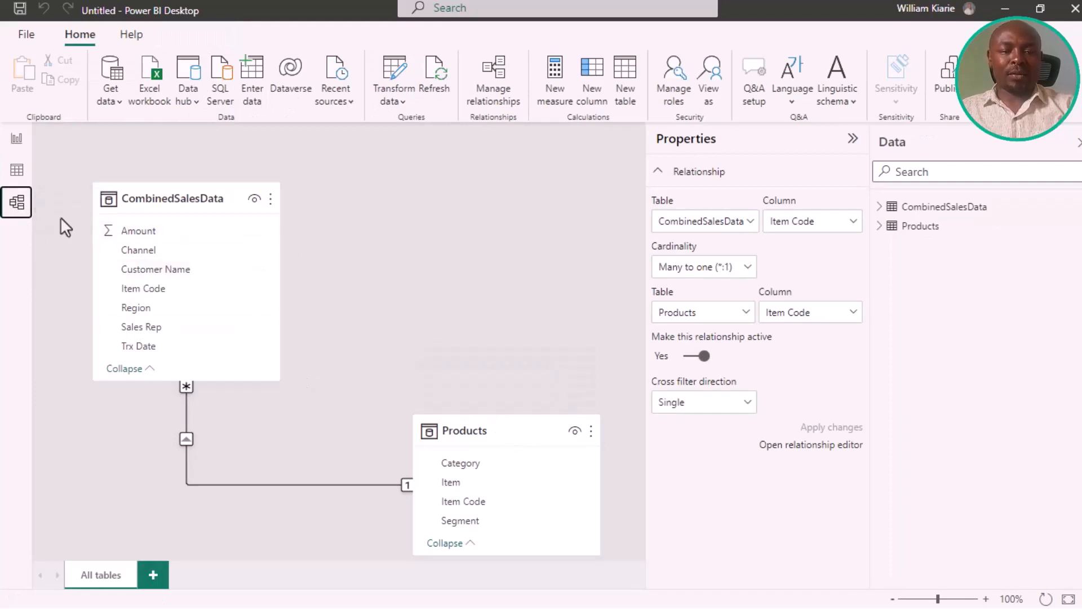
scroll(316, 377, down, 1)
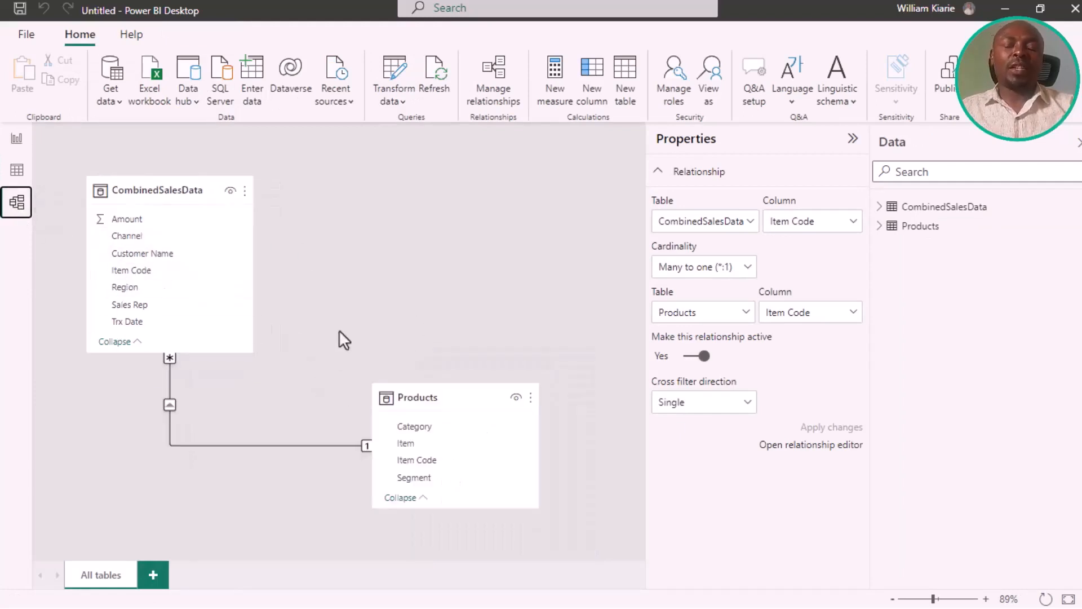
right_click(195, 445)
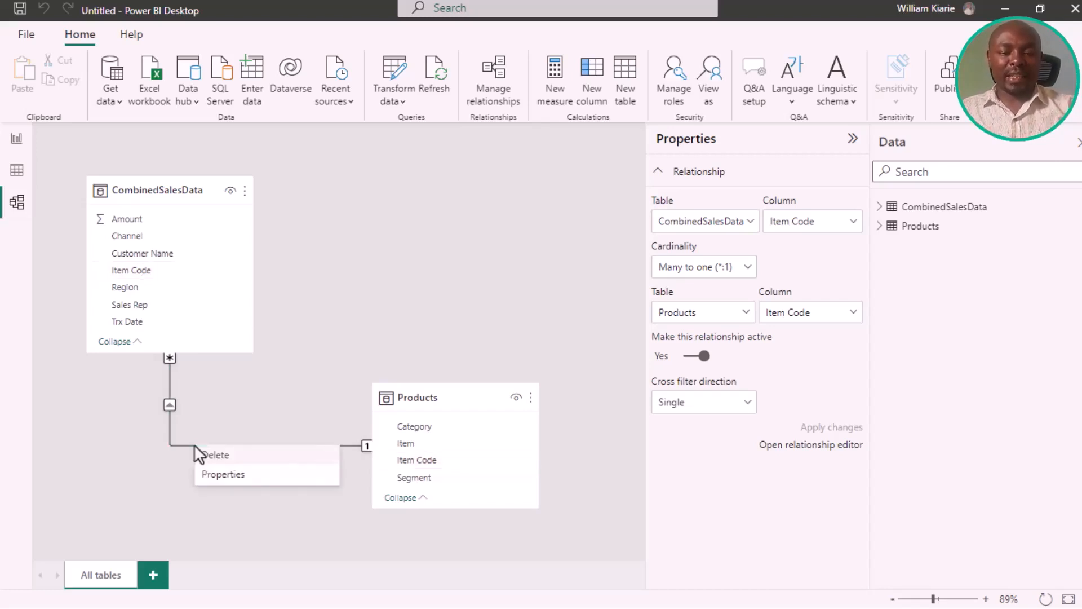
click(262, 456)
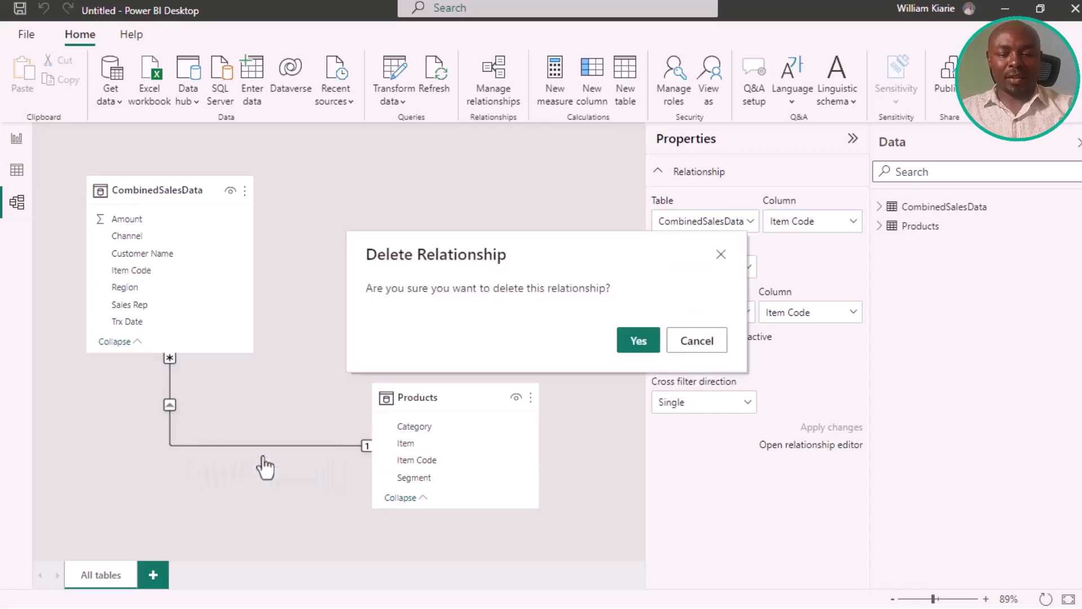
click(638, 340)
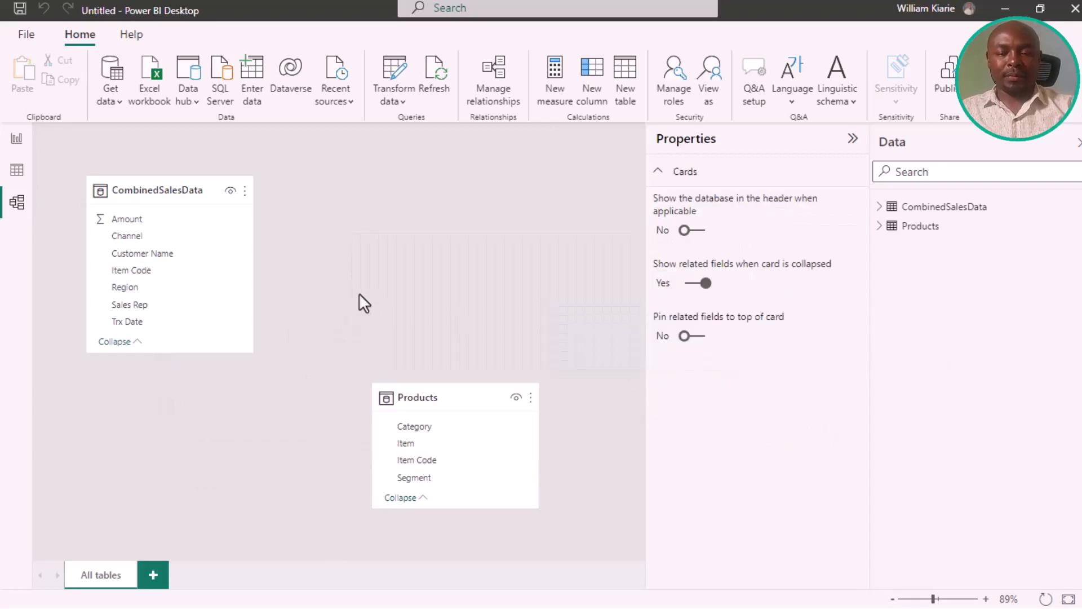
click(16, 142)
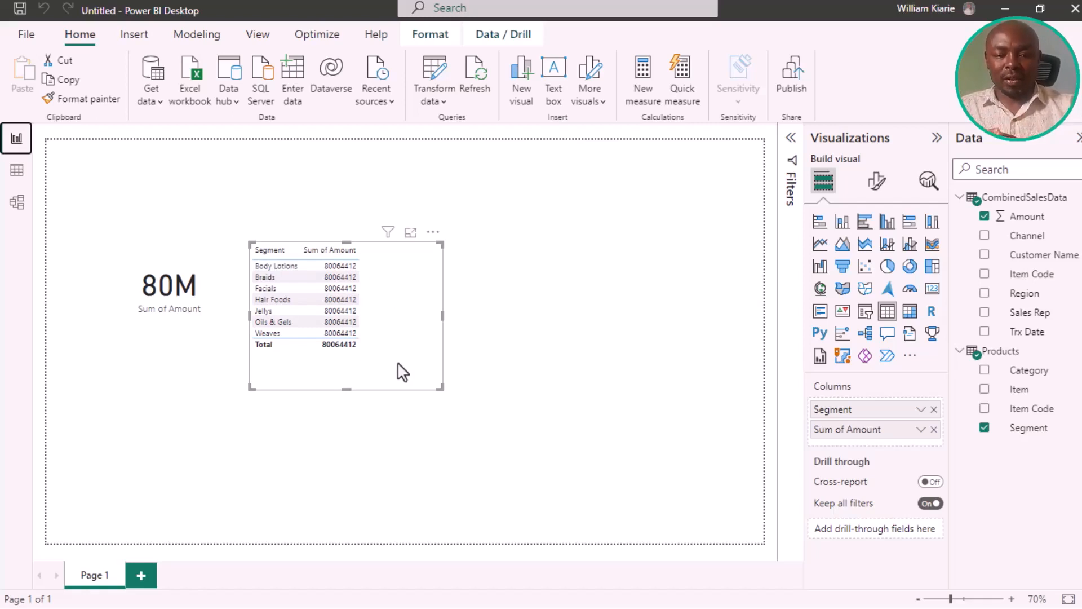
- Arrange the model diagram with Products above and to the right of CombinedSalesData, narrowing both table cards and making CombinedSalesData slightly taller
click(15, 206)
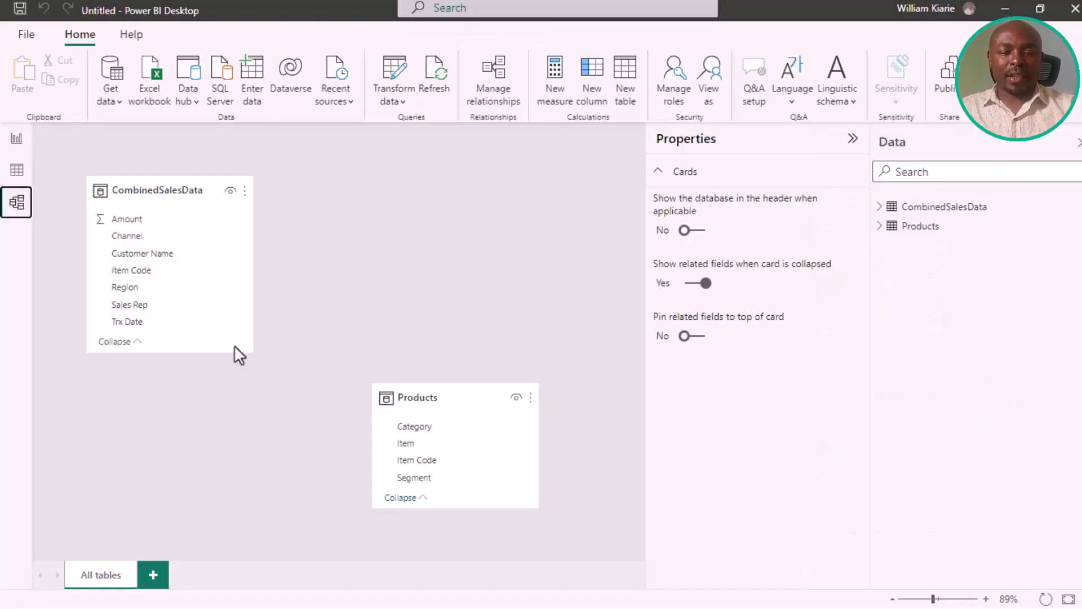
drag(435, 393, 422, 165)
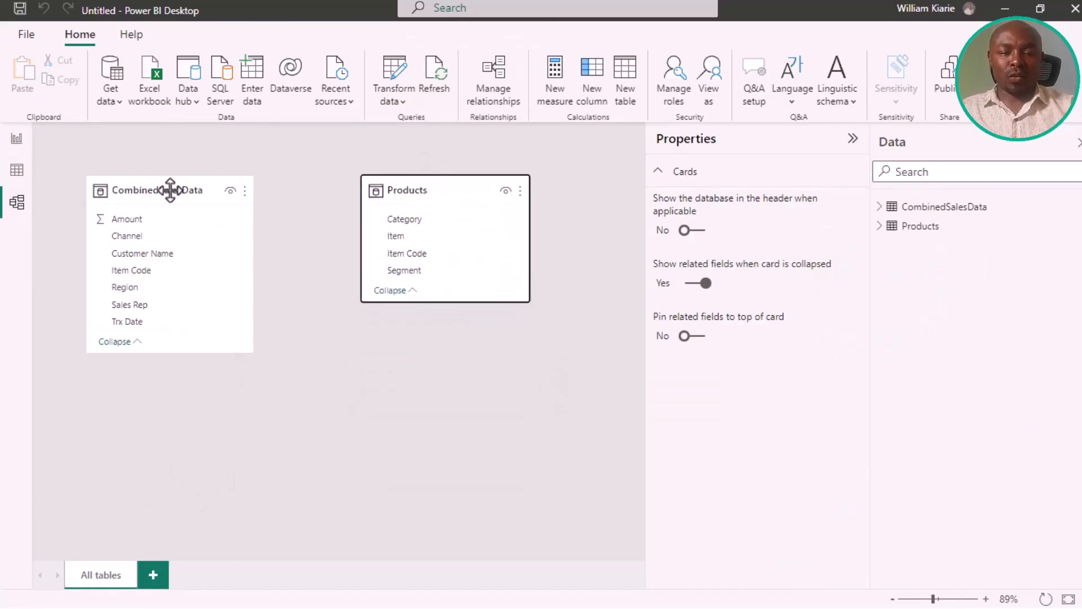
drag(150, 189, 189, 338)
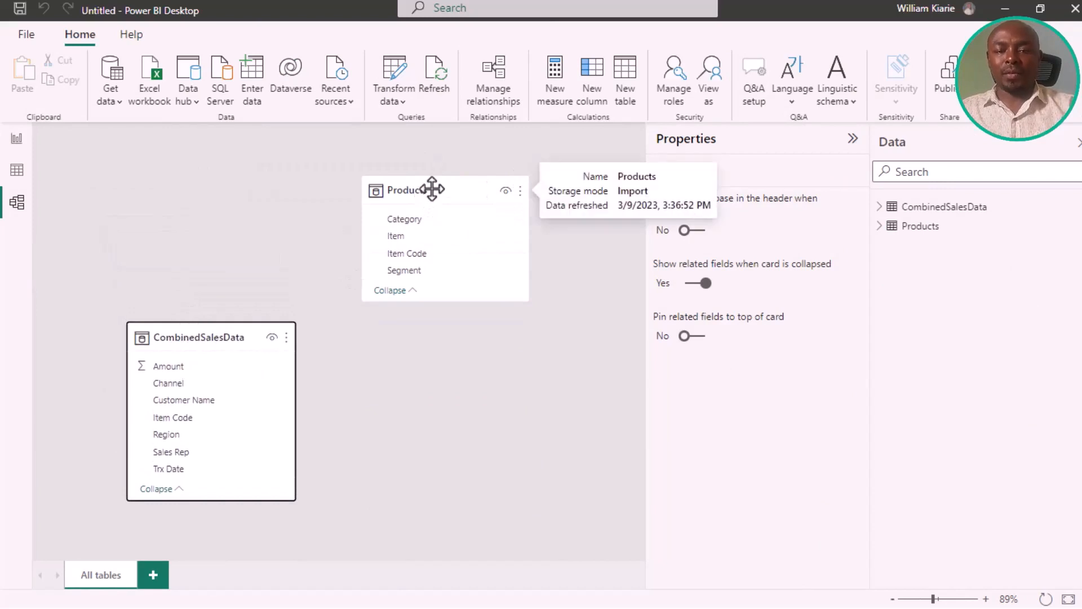
drag(430, 186, 424, 183)
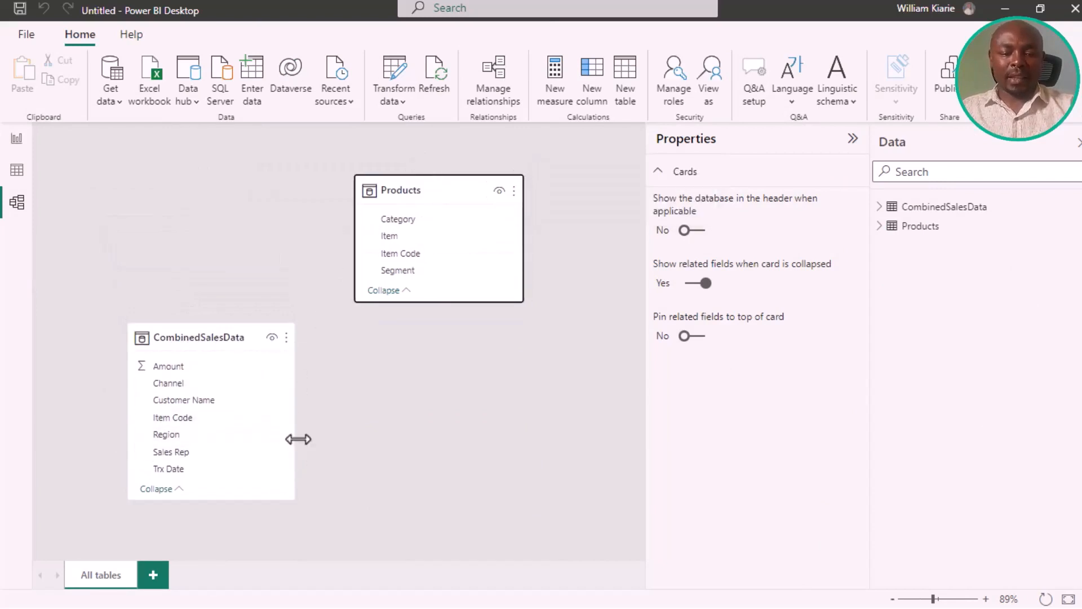
drag(296, 429, 281, 432)
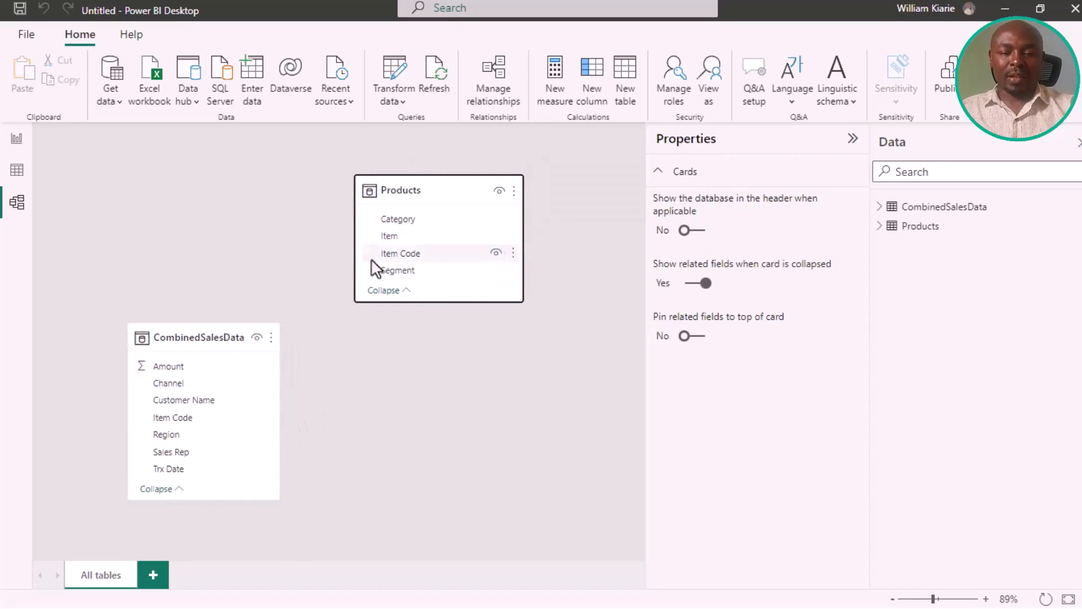
drag(353, 253, 407, 258)
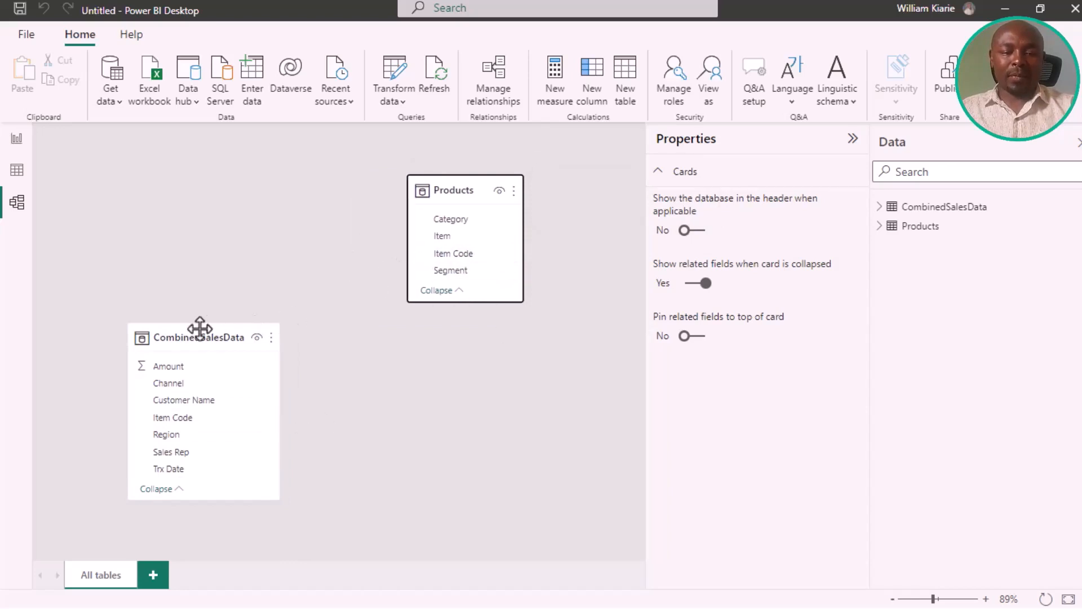
drag(209, 340, 321, 359)
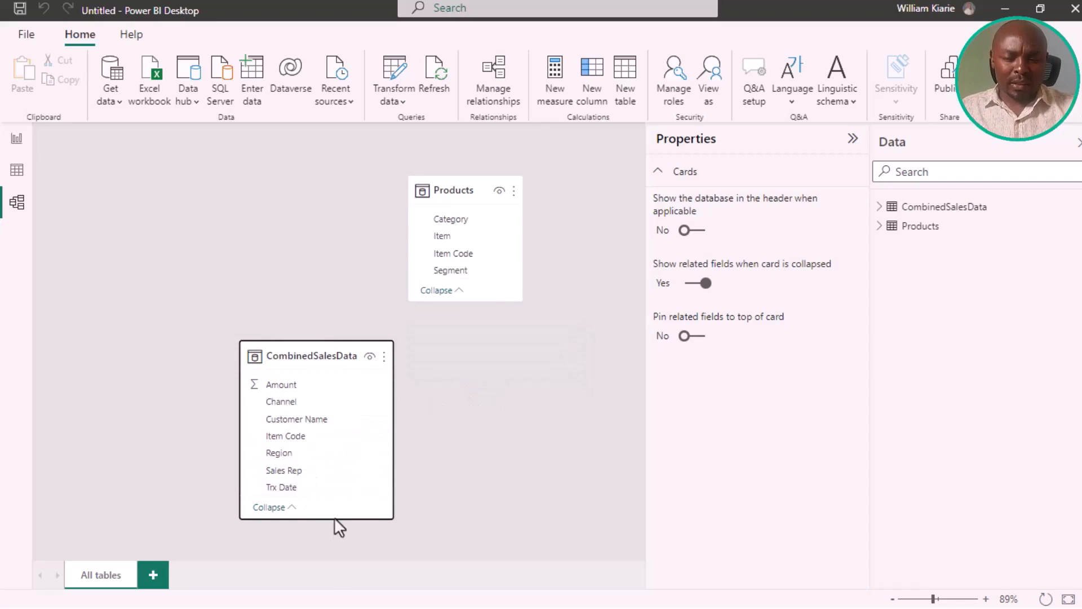
drag(334, 518, 334, 528)
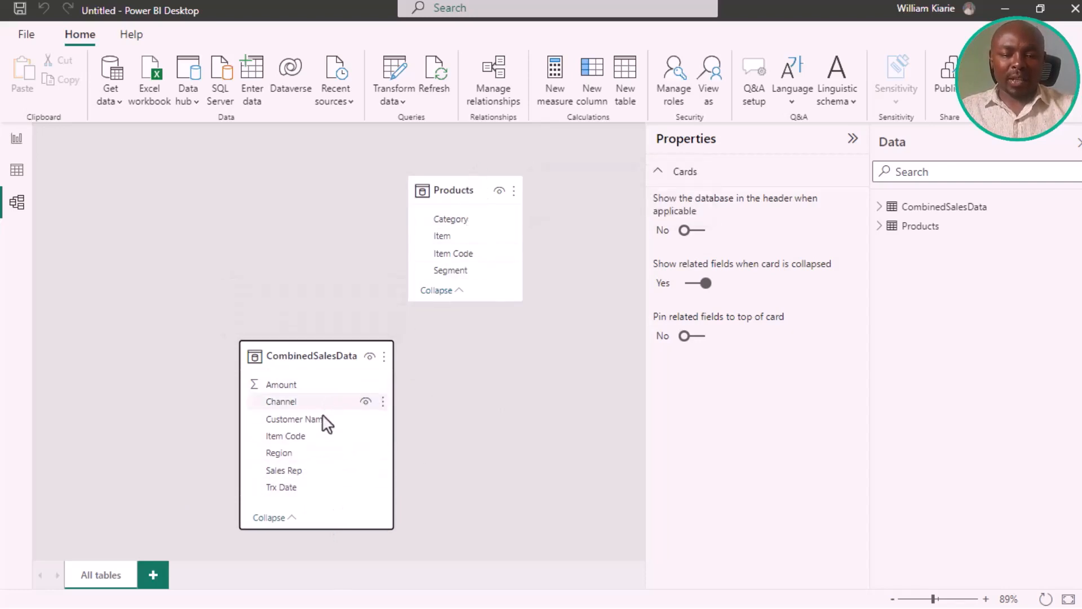
- Relate CombinedSalesData to Products through Item Code, and reposition the cards so Products sits above and to the left of CombinedSalesData
click(313, 437)
drag(312, 437, 484, 253)
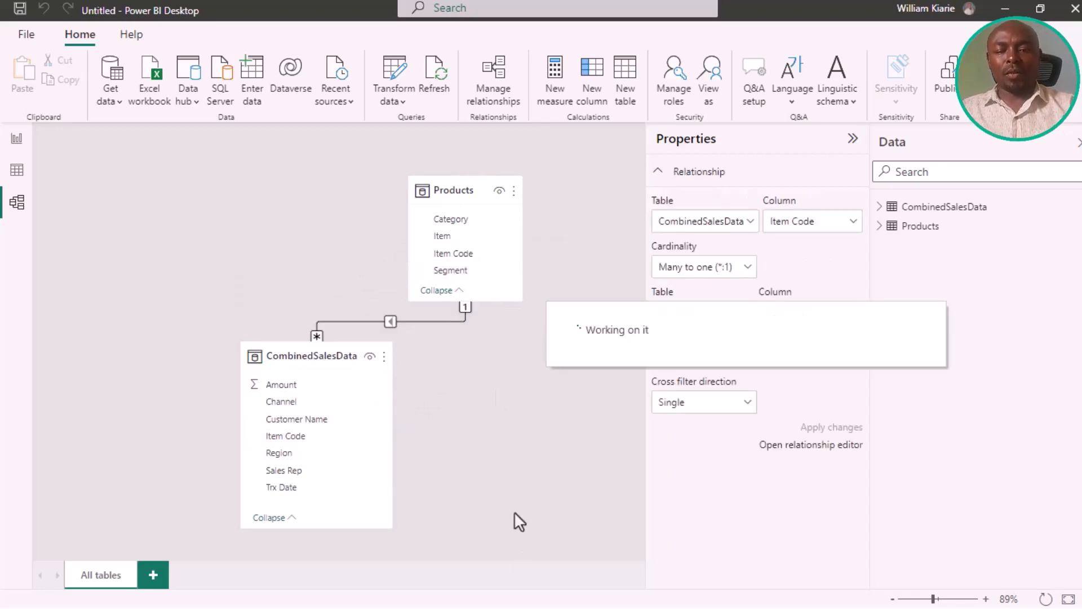
drag(455, 193, 181, 181)
drag(306, 356, 376, 374)
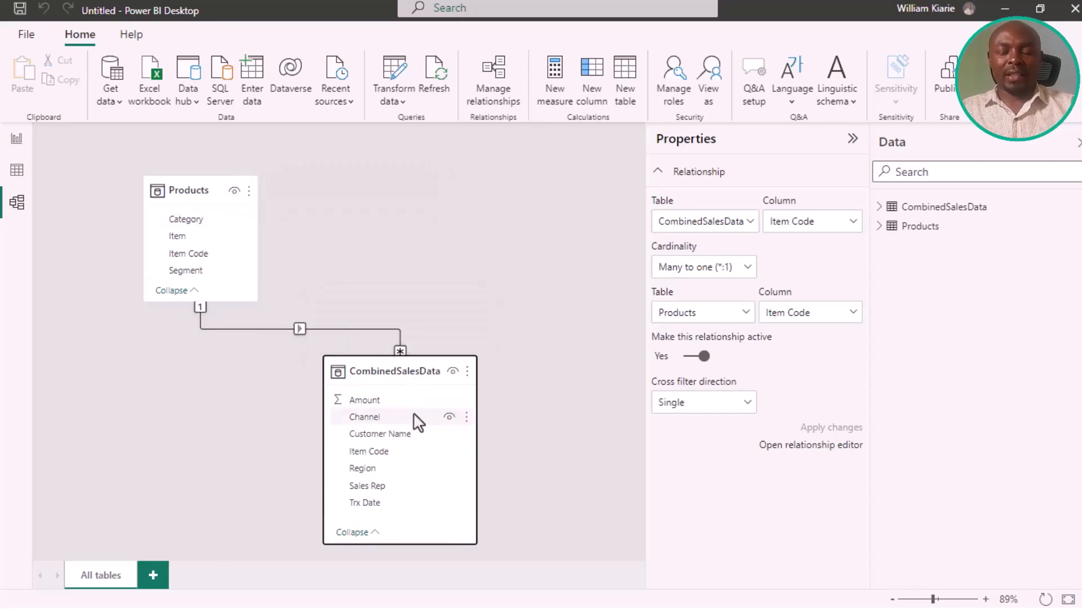
click(351, 377)
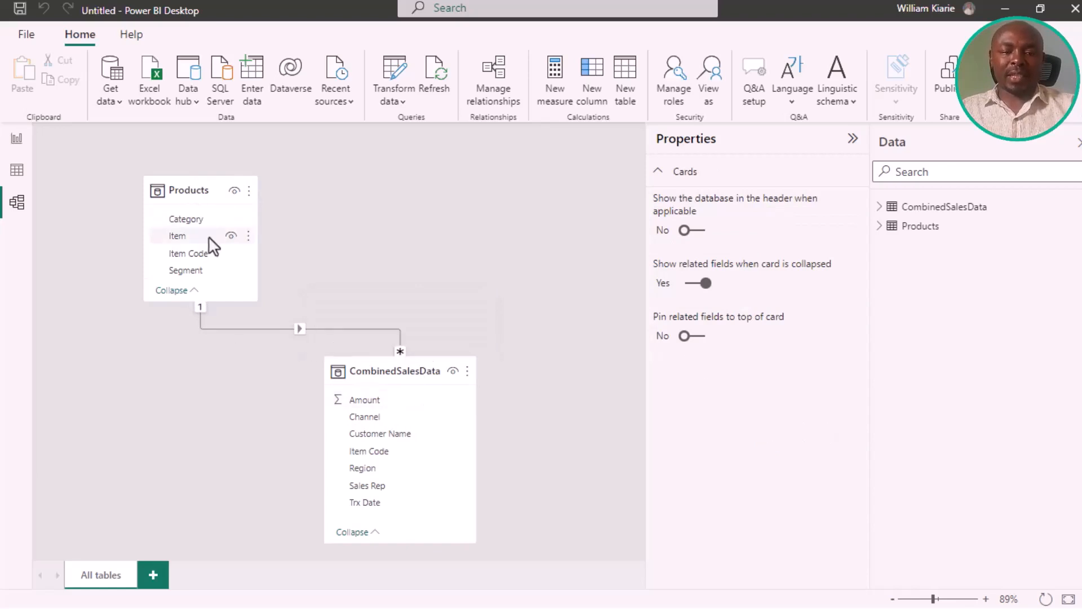
- Add an enlarged clustered bar chart of the sum of Amount by product Category beside the segment table on the report page
click(17, 138)
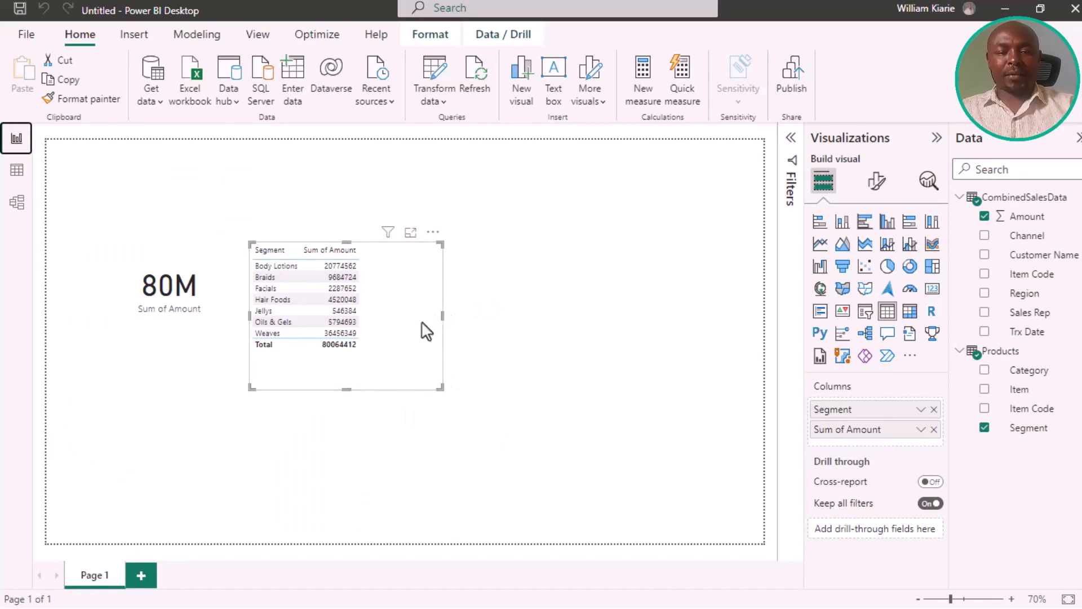
click(483, 265)
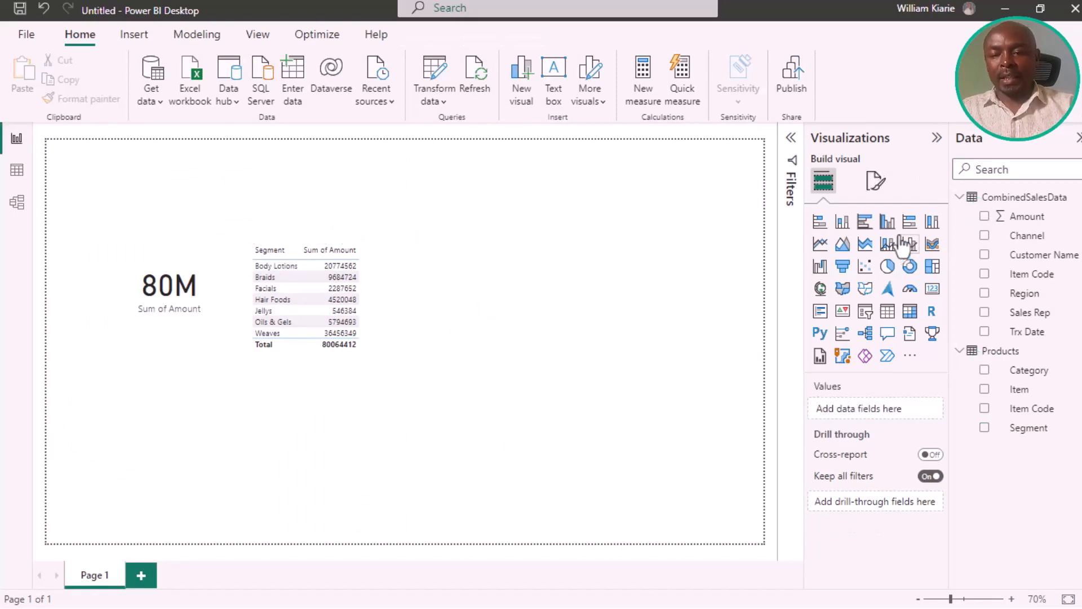
click(865, 225)
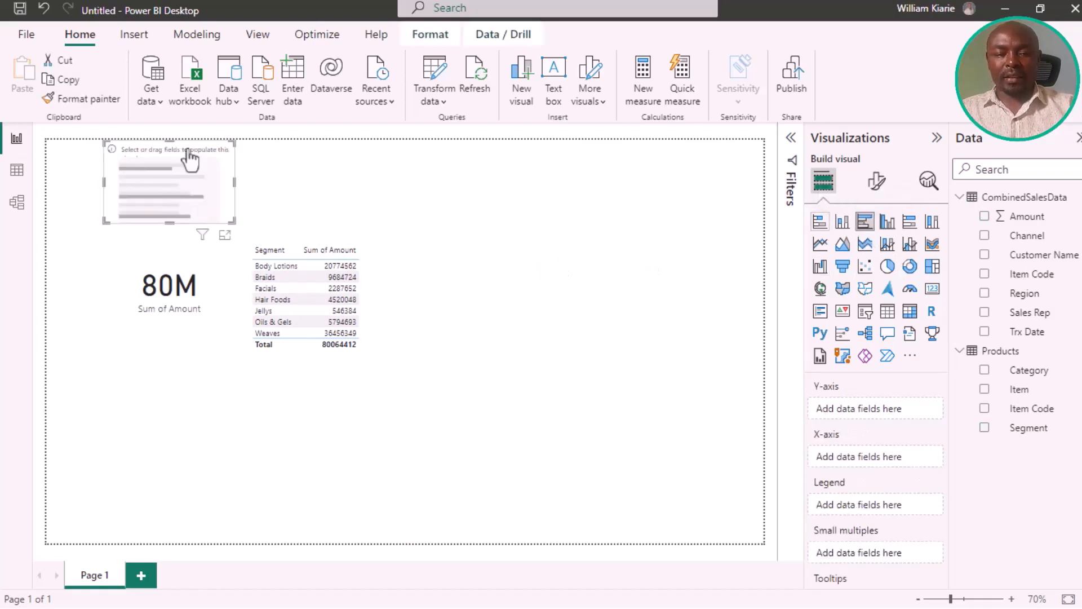
drag(127, 151, 416, 238)
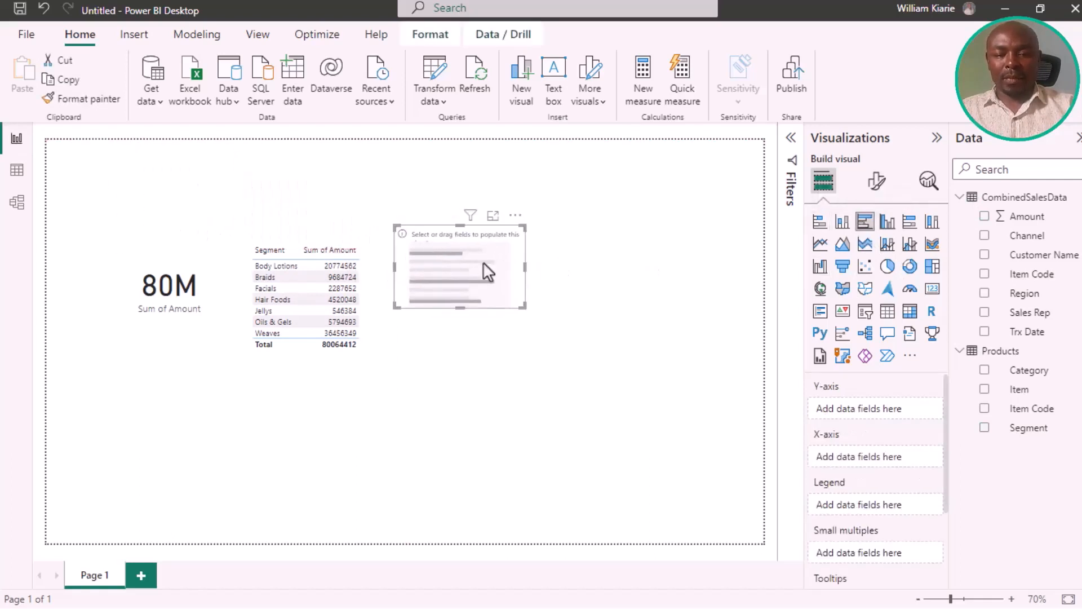
drag(525, 306, 590, 393)
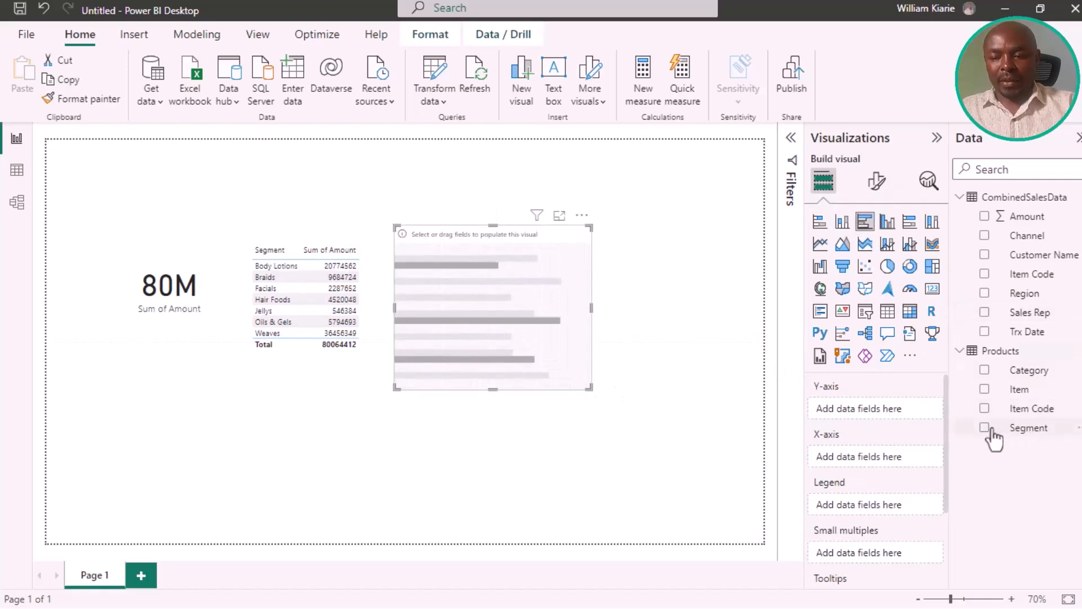
click(984, 371)
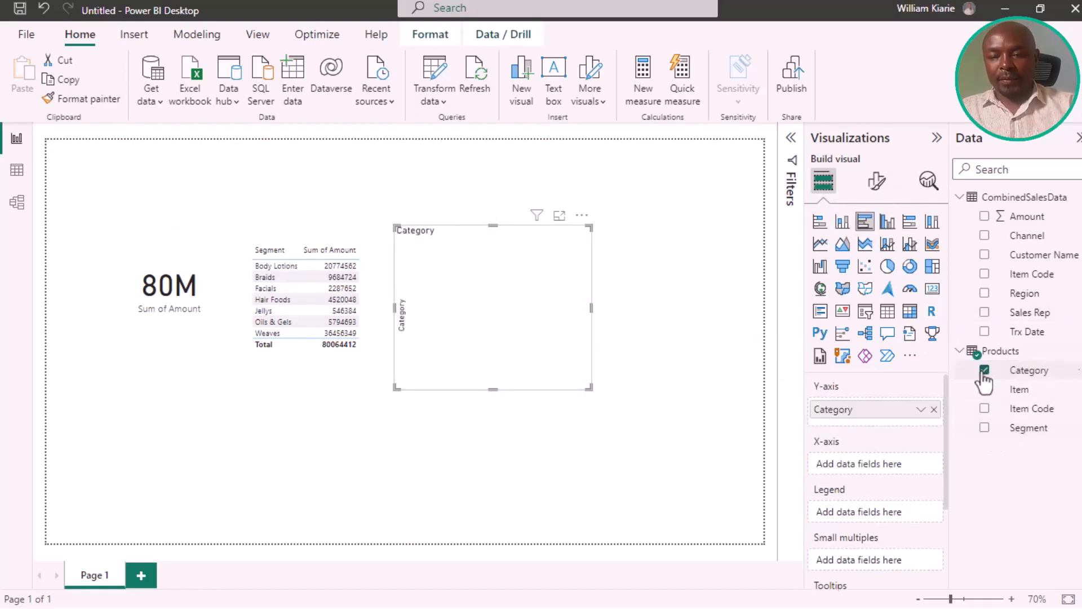
click(984, 217)
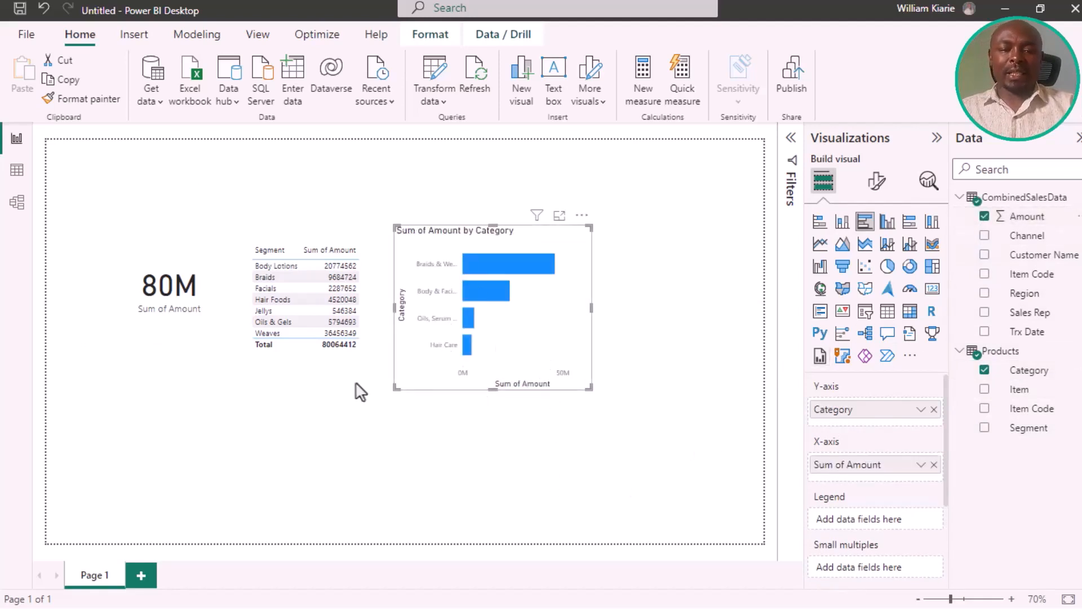
- Create a calculated table named Calendar in the data view with the DAX formula CALENDARAUTO()
click(207, 482)
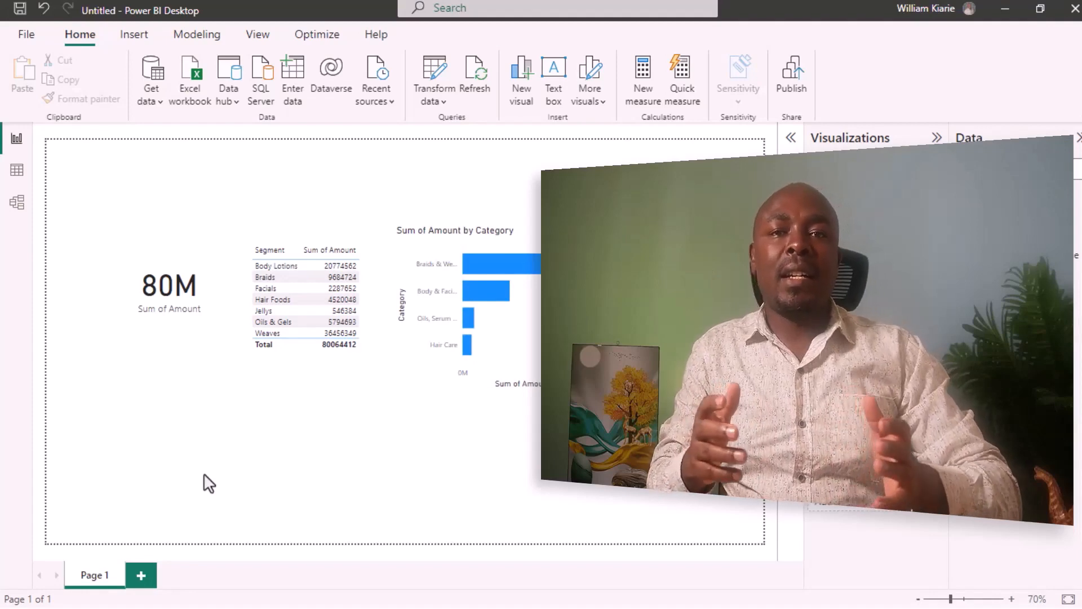
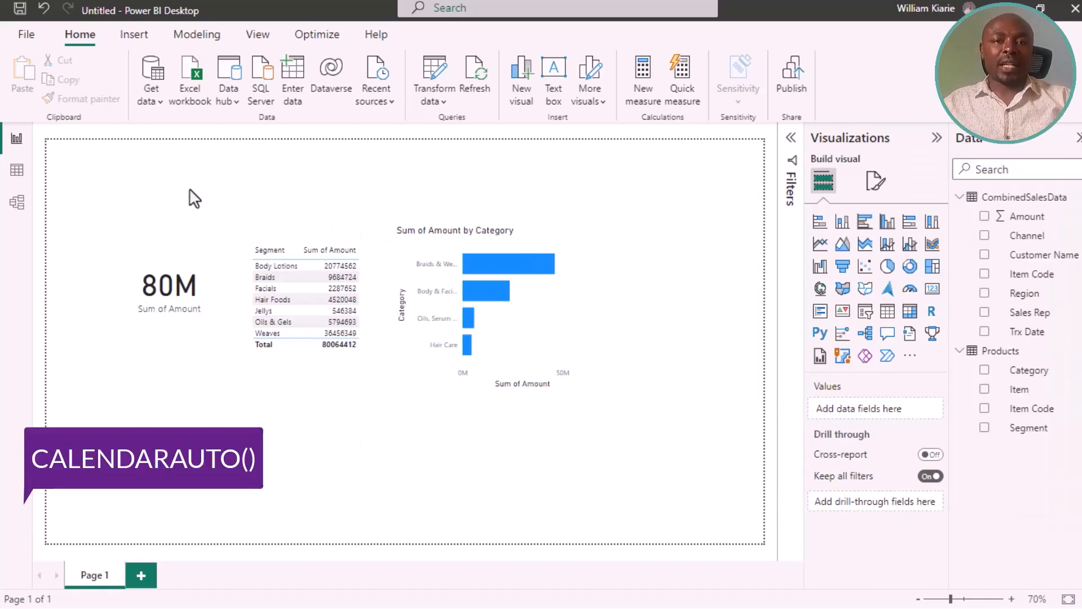
click(17, 177)
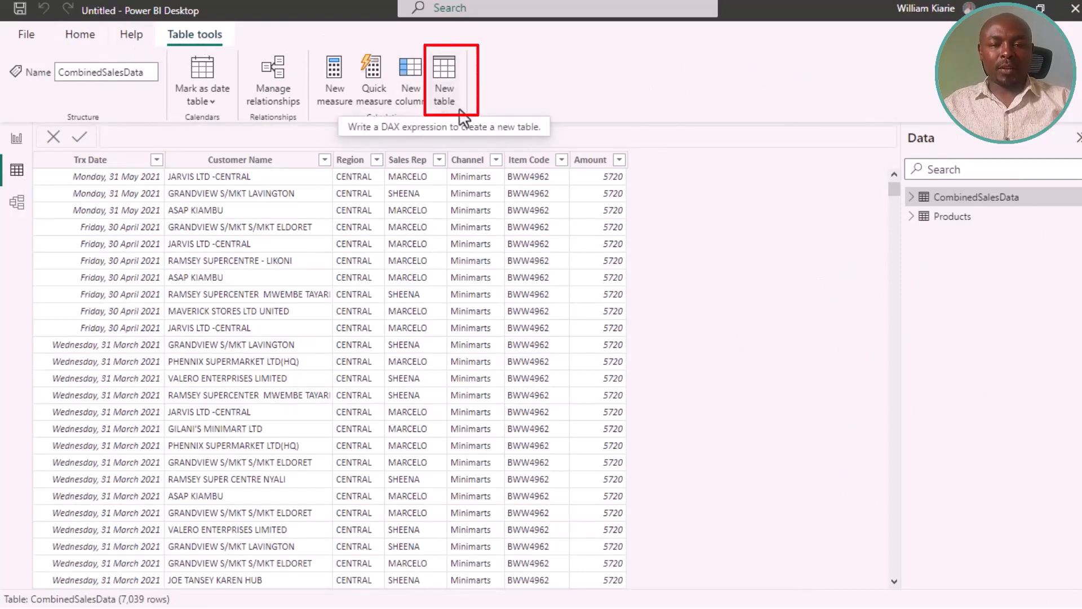
click(449, 94)
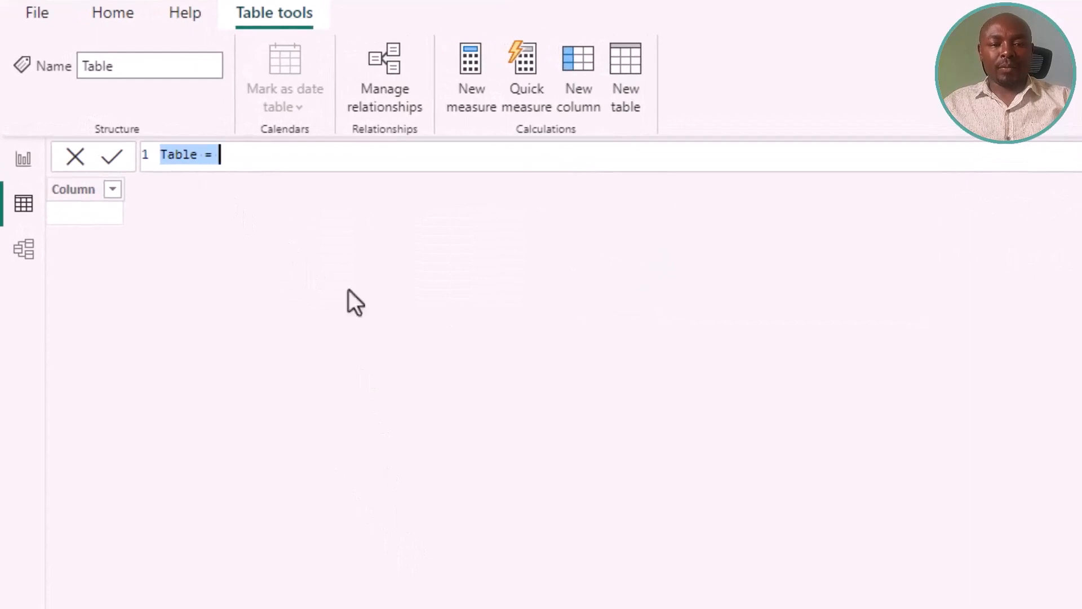
double_click(186, 155)
text(Calendar = )
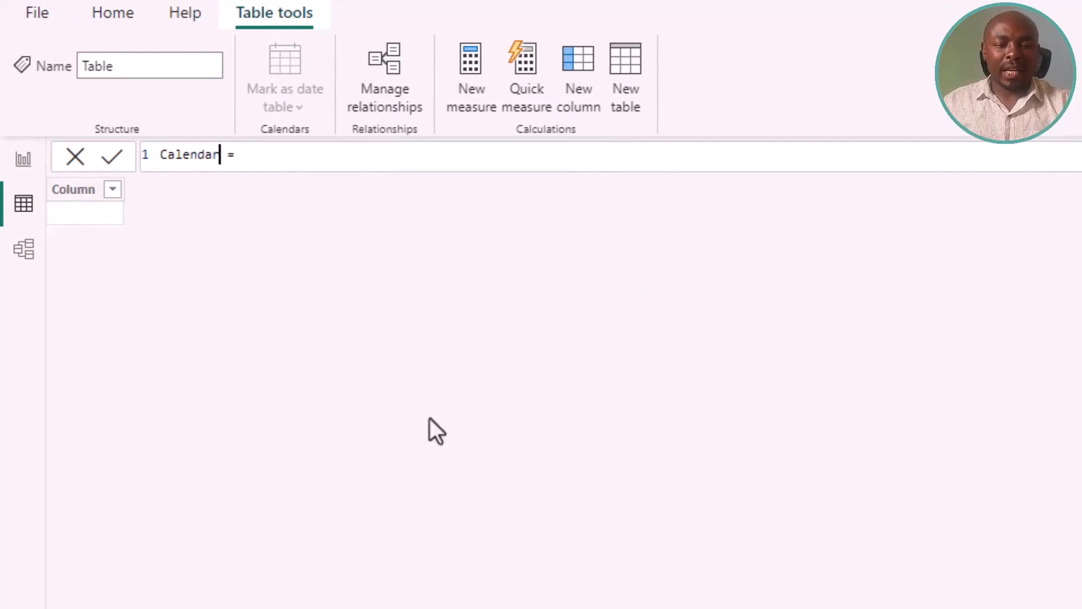
text(calend)
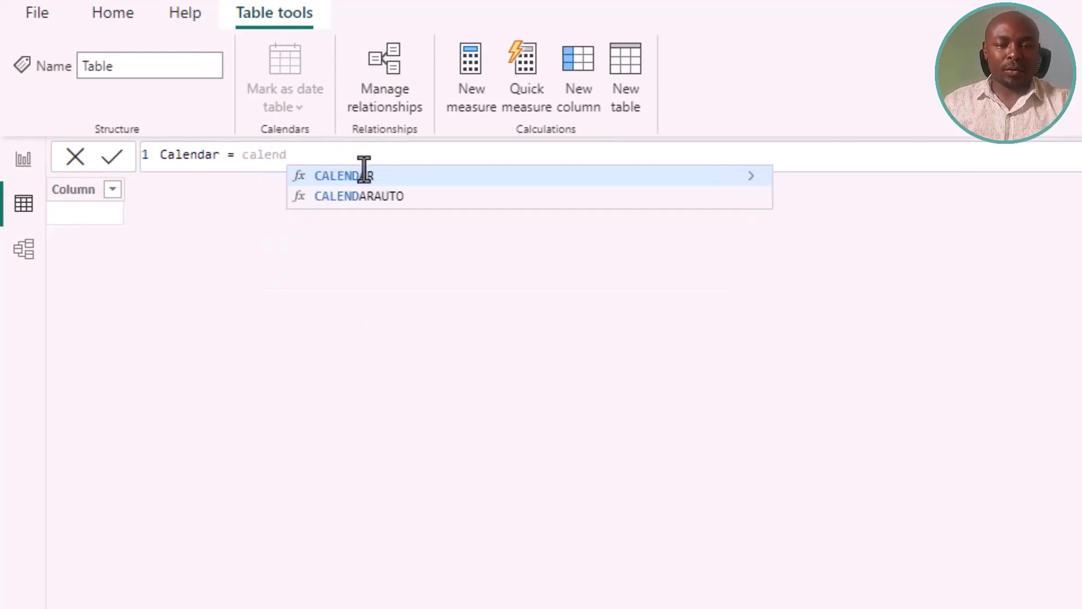
click(419, 197)
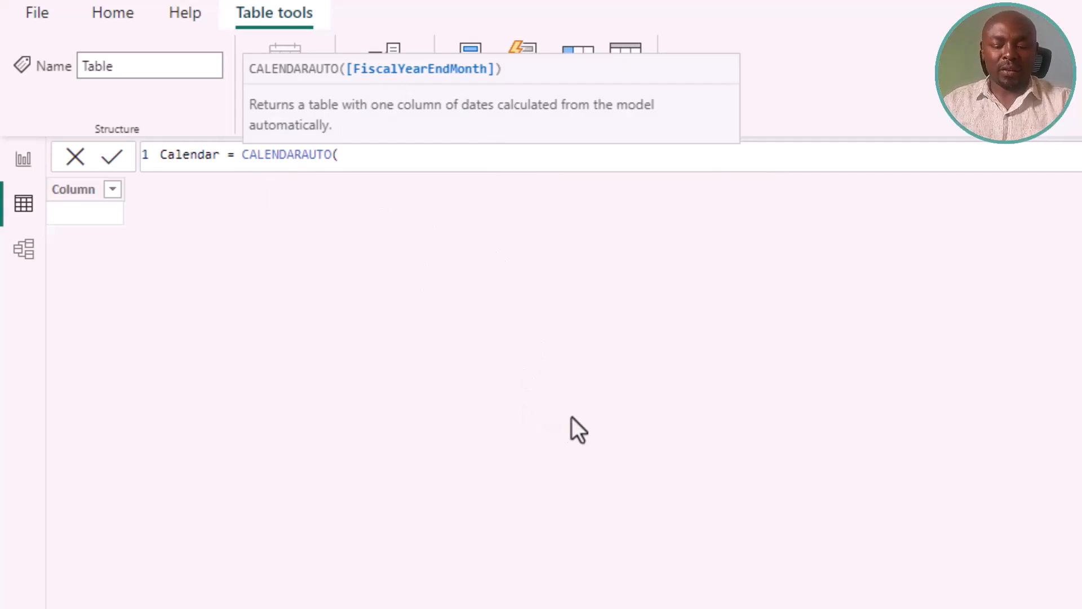
text())
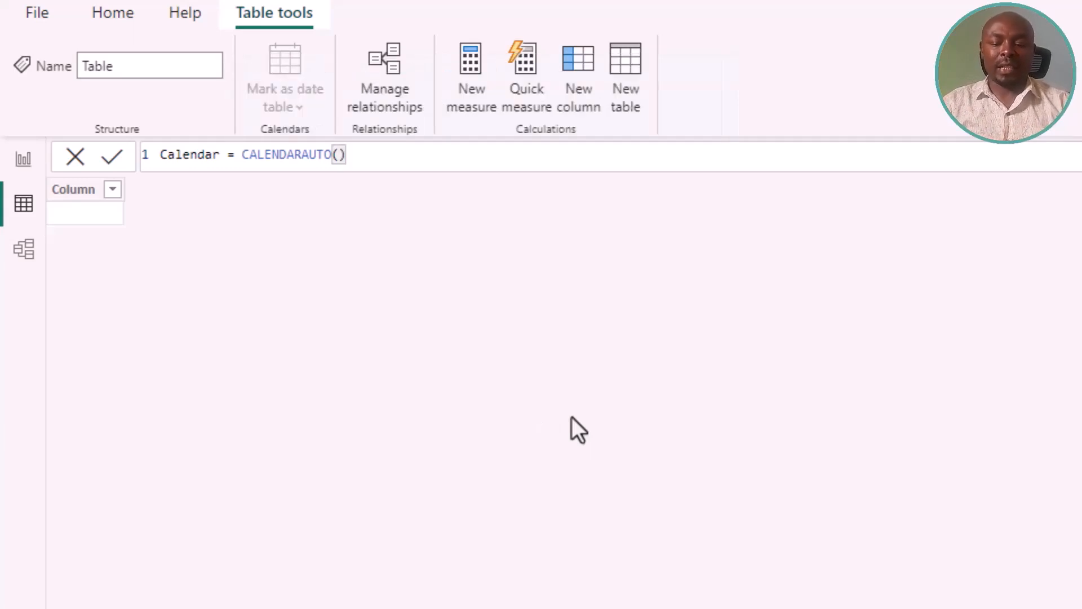
key(Return)
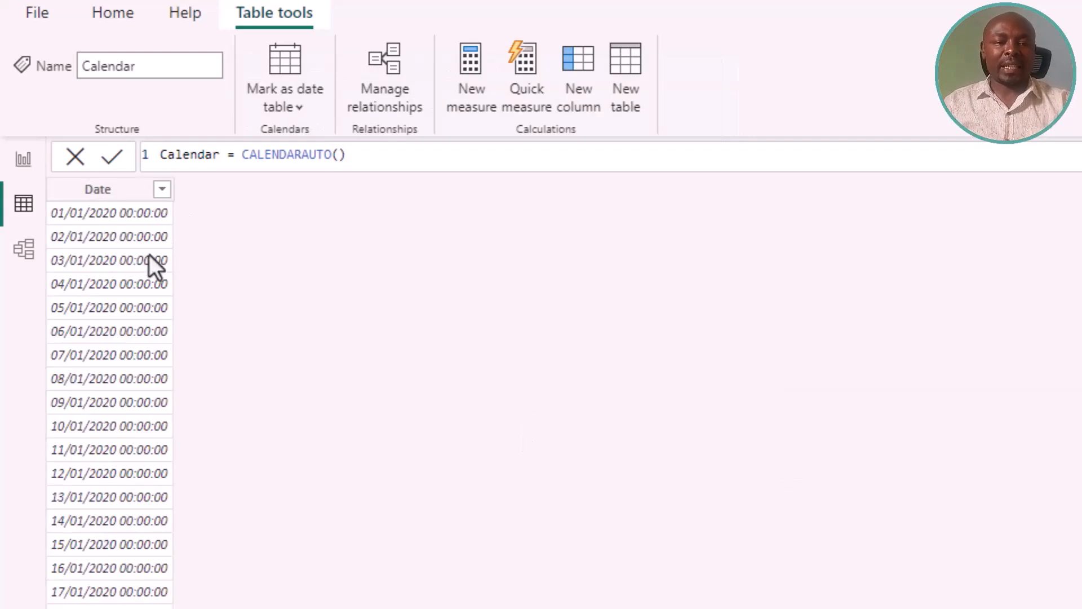
- Set the Calendar table's Date column to the Date data type with the *14/03/2001 (Short Date) format
click(101, 195)
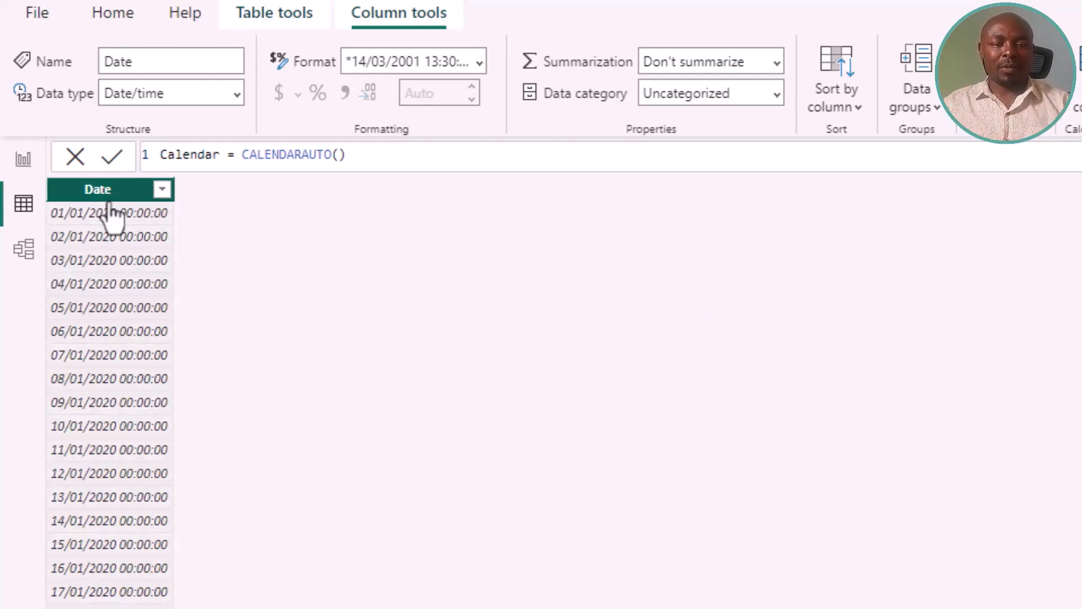
click(188, 95)
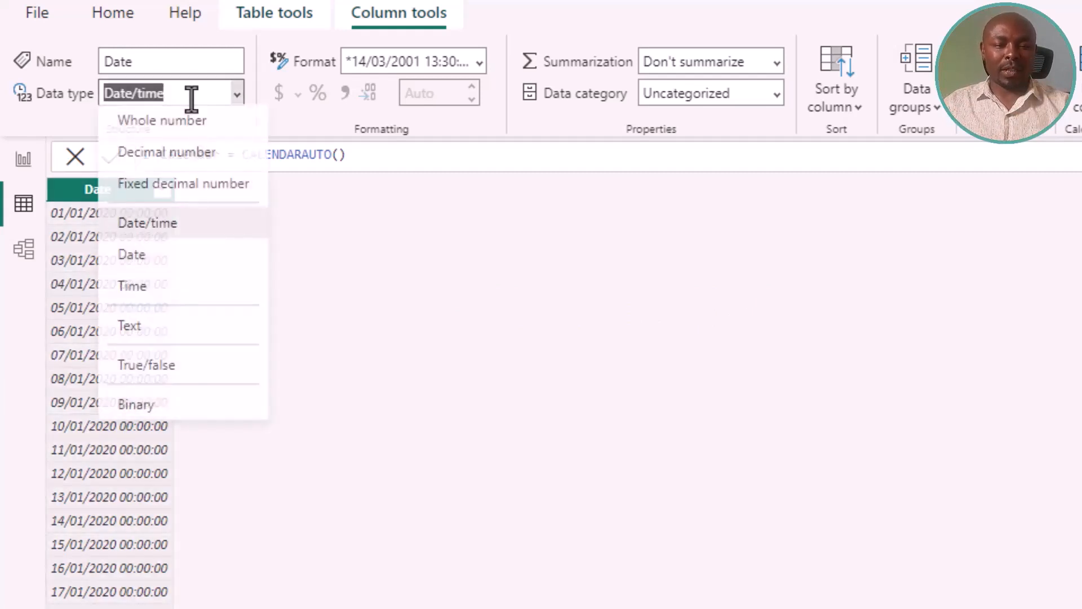
click(171, 261)
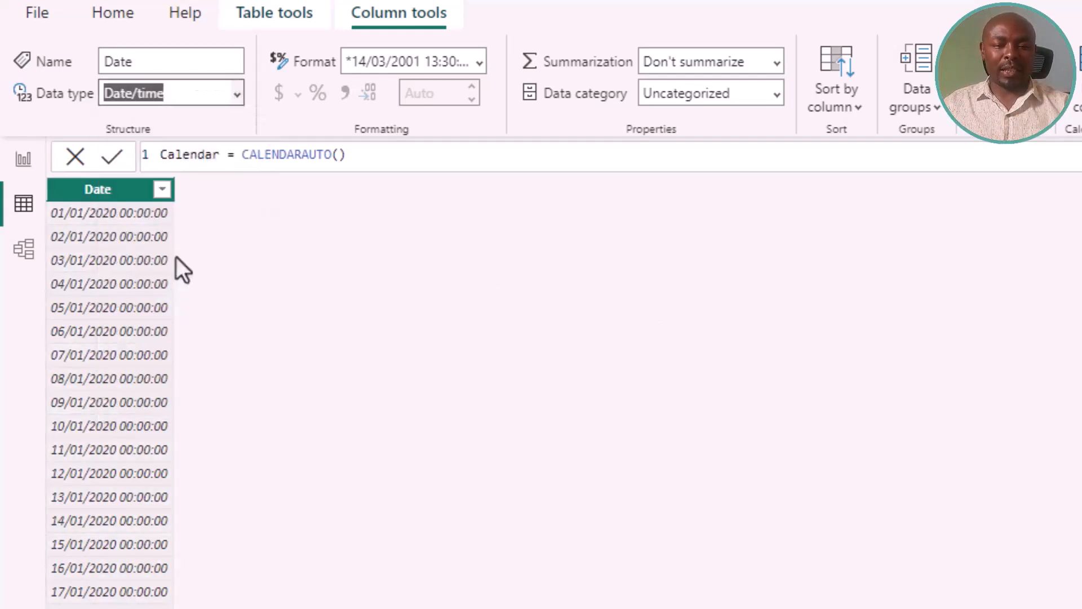
click(484, 69)
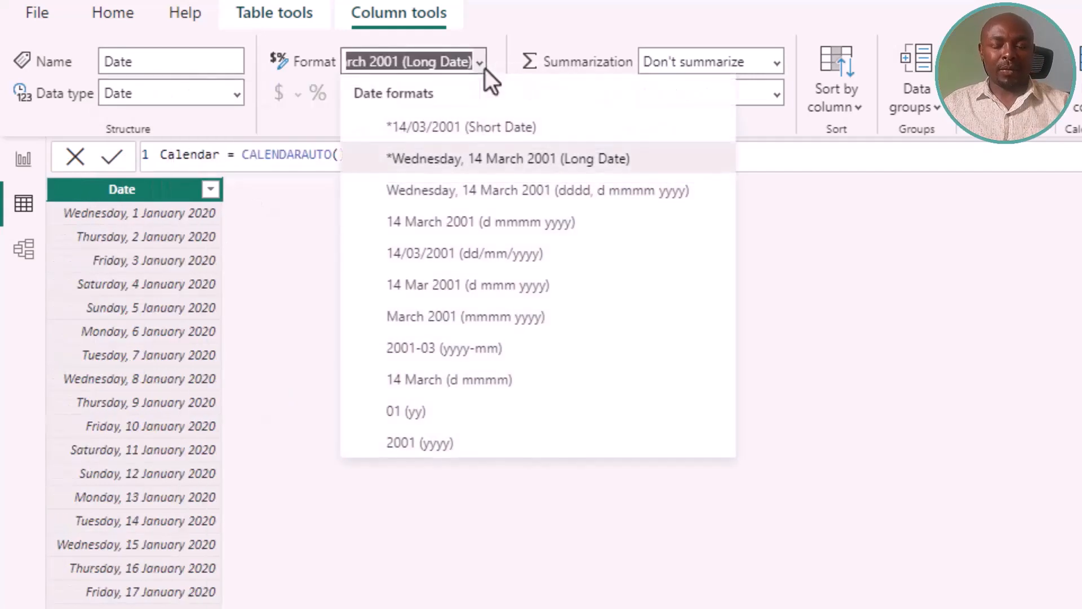
click(476, 128)
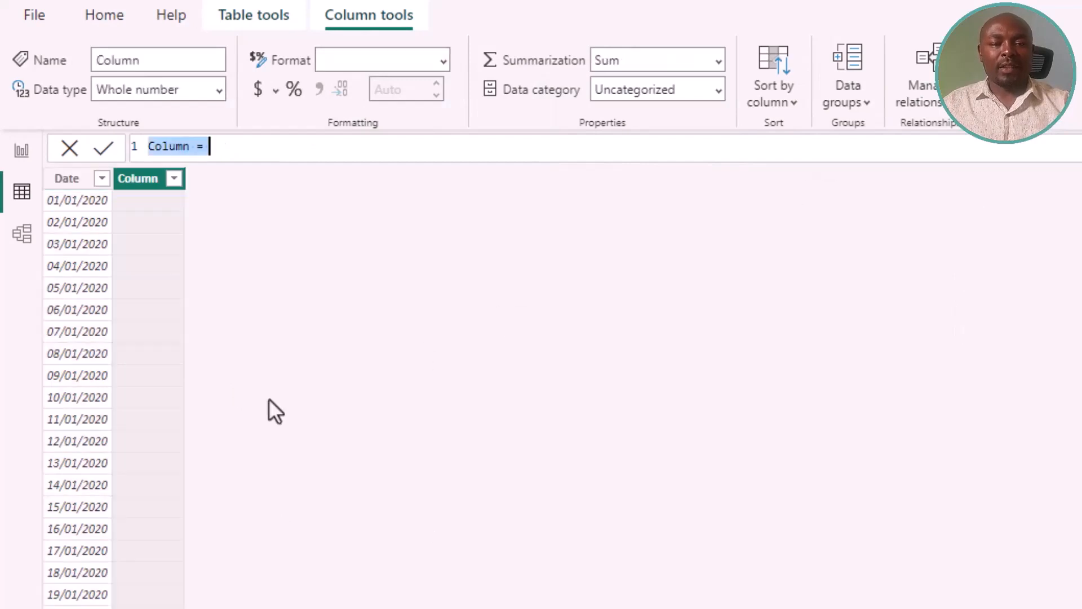
- Add a calculated column to the Calendar table with the formula Year = YEAR('Calendar'[Date])
text(Year)
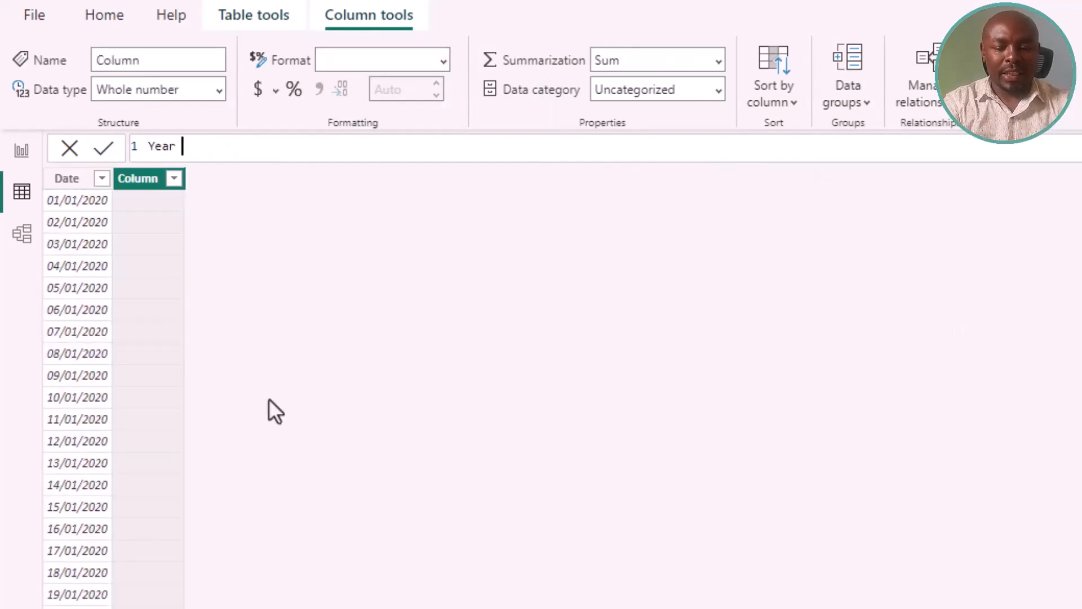
text( yea)
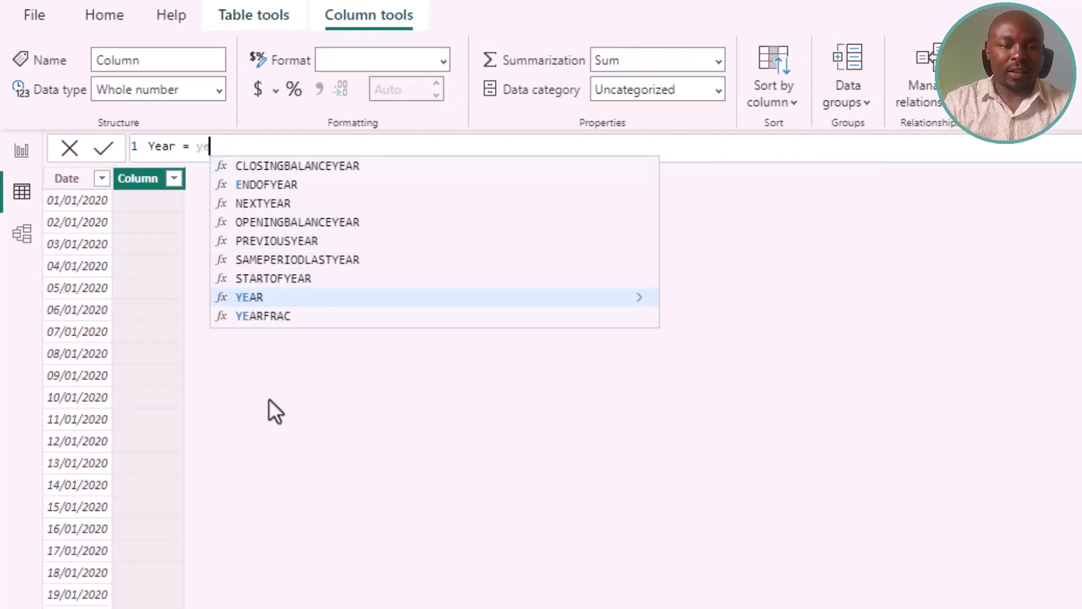
key(Tab)
text(cal)
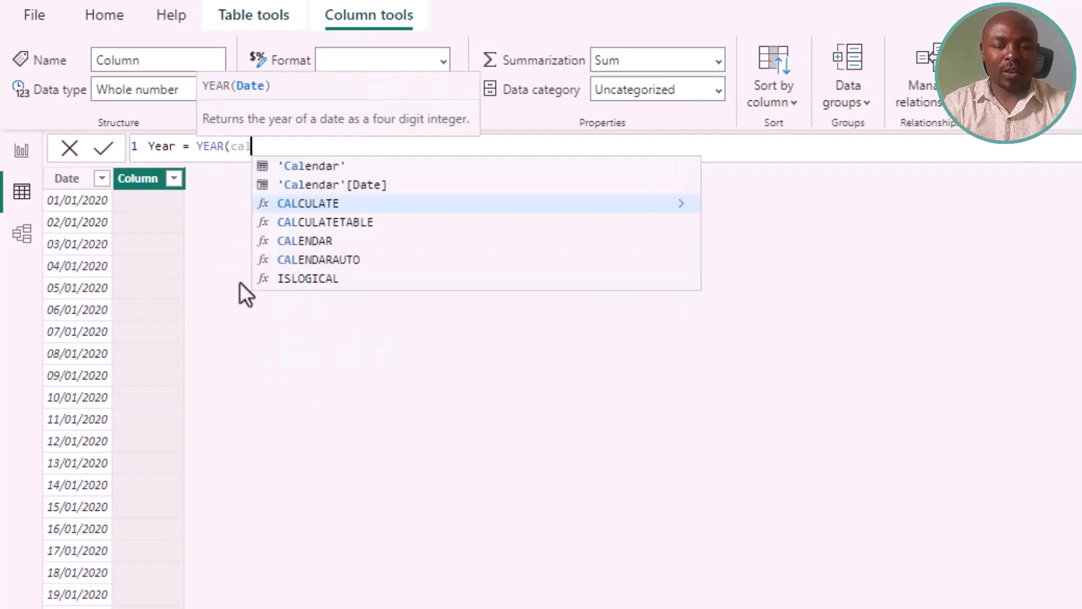
key(Up)
key(Tab)
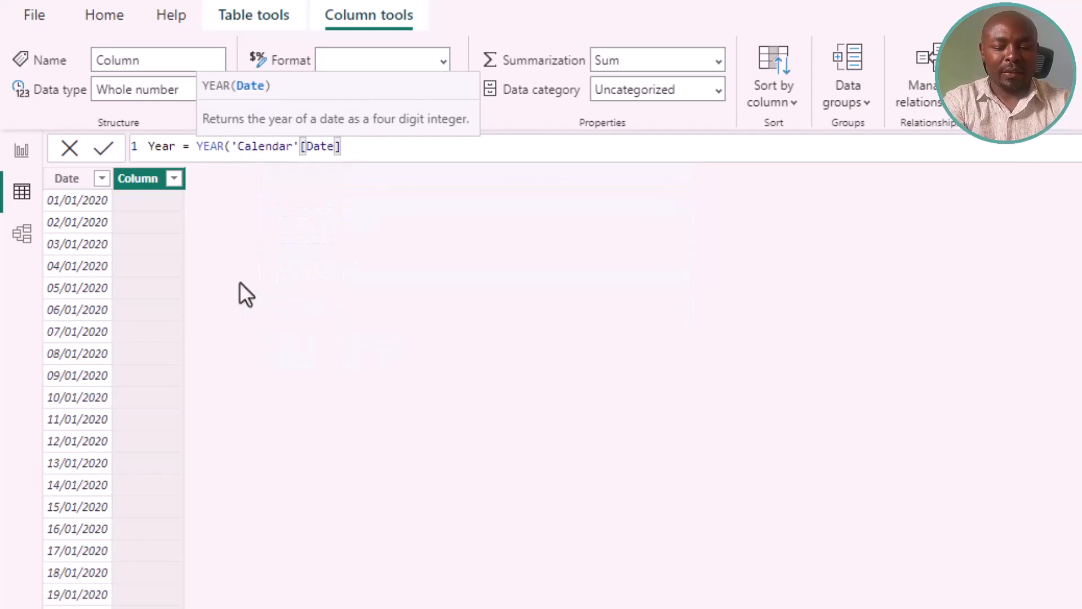
text())
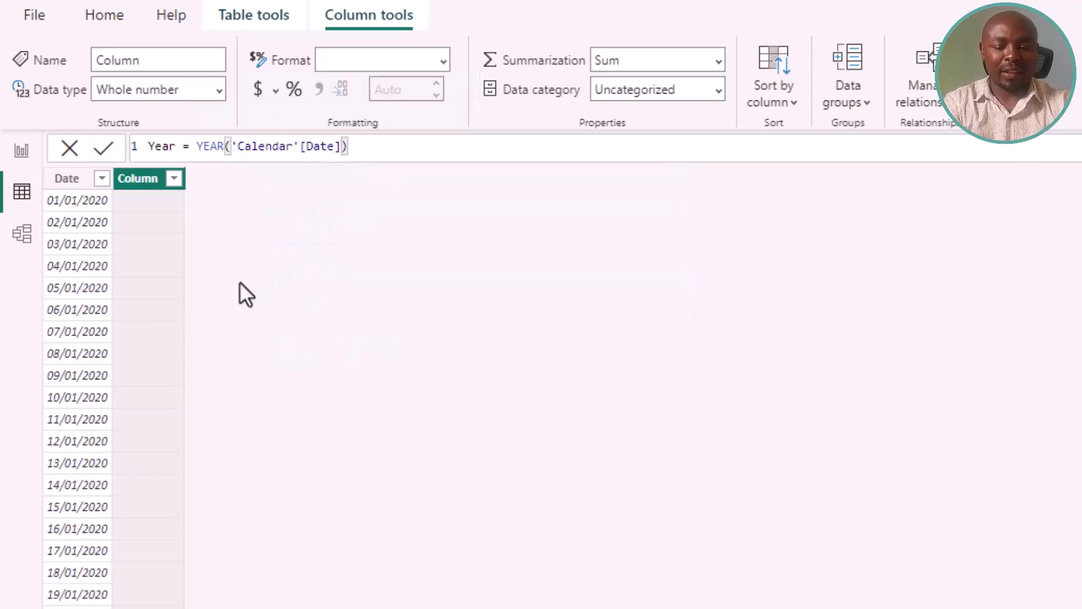
key(Return)
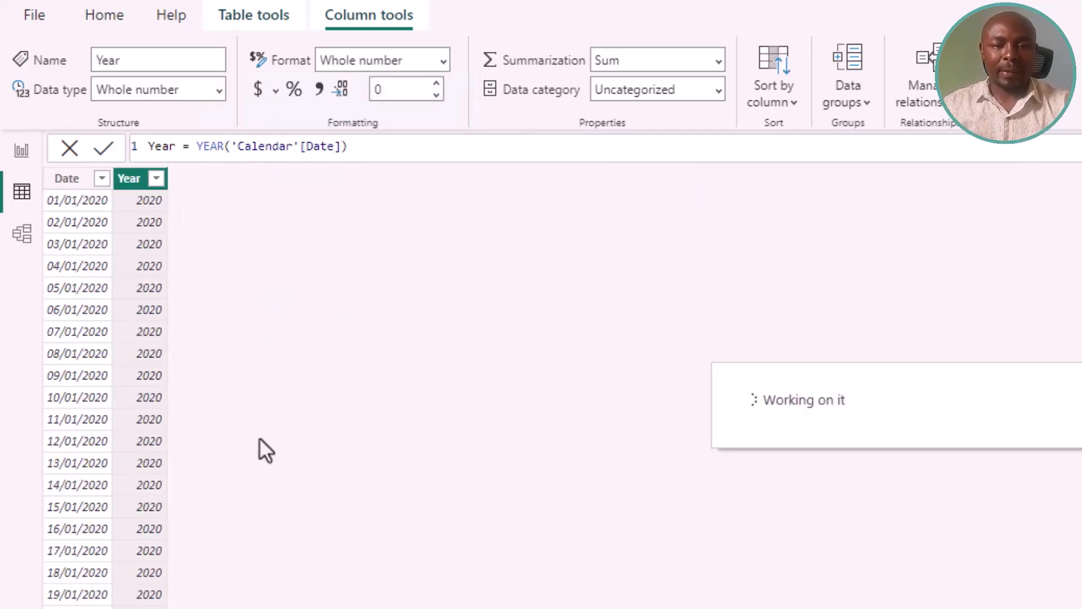
- Add a calculated column to the Calendar table with the formula Month Num = MONTH( 'Calendar'[Date] )
right_click(129, 181)
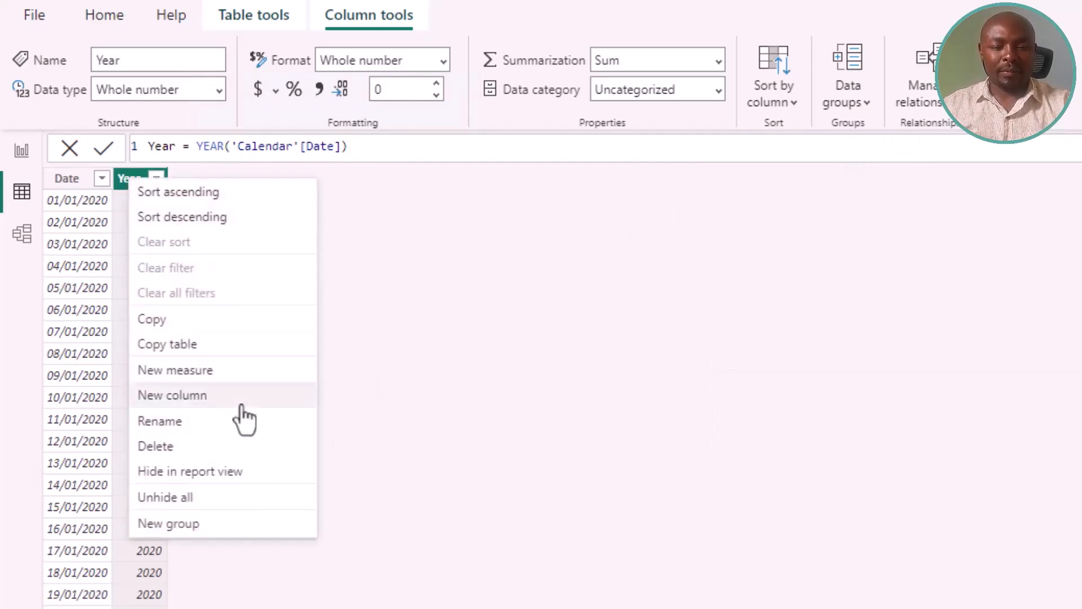
key(Escape)
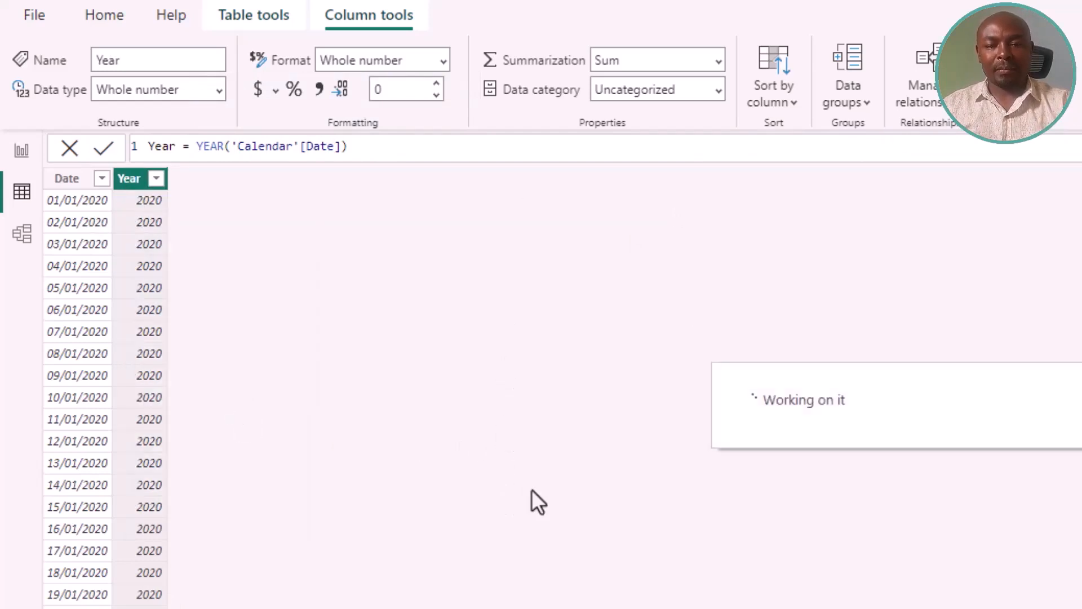
text(Month Num = )
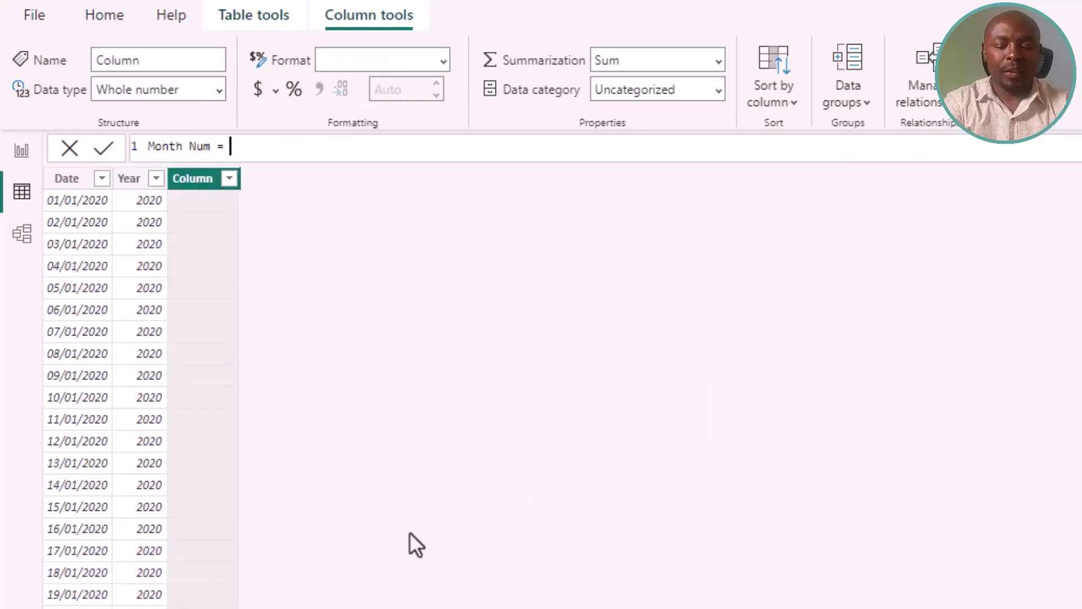
text(mon)
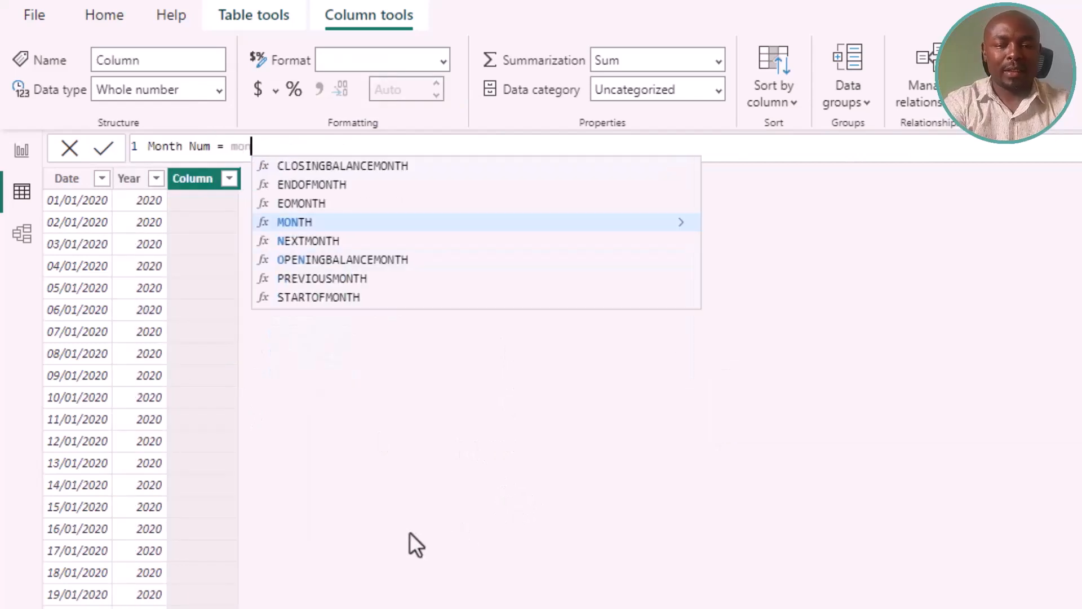
key(Tab)
text(cale)
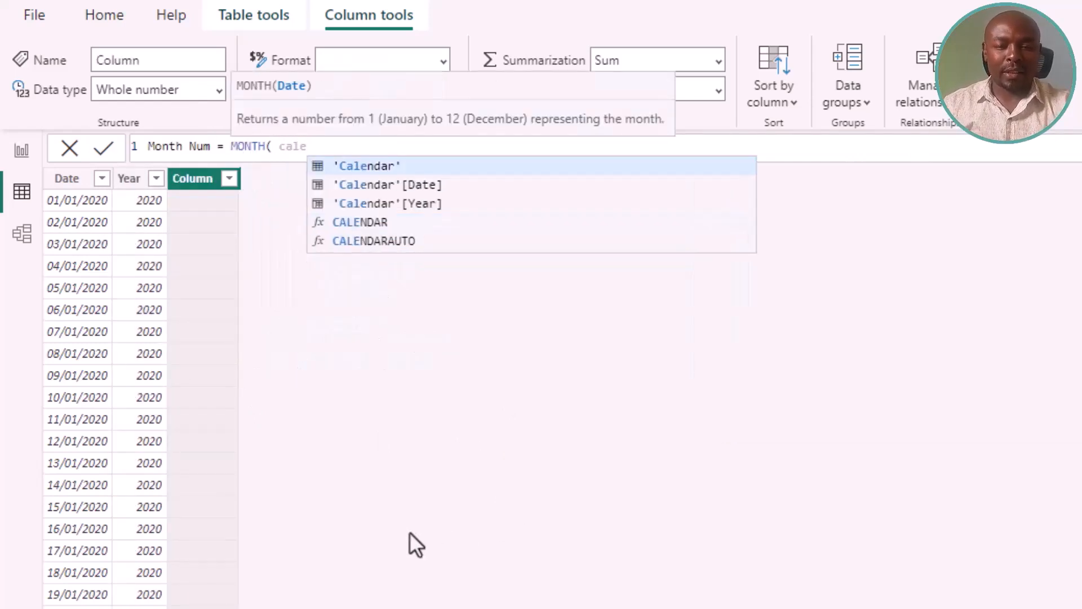
click(385, 186)
text())
key(Return)
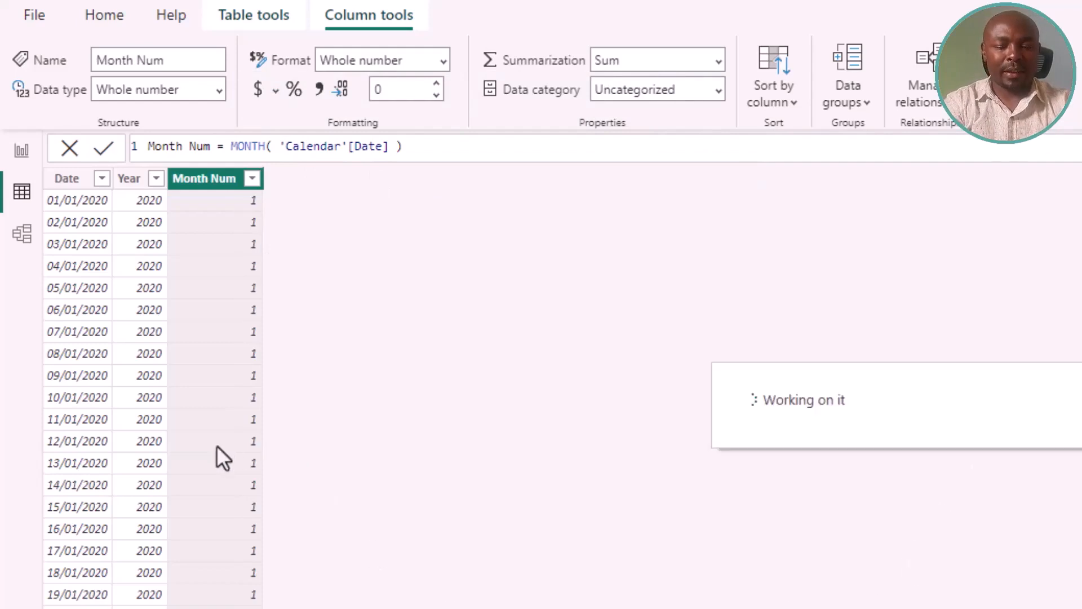
- Add a calculated column to the Calendar table with the formula Month Name = FORMAT( 'Calendar'[Date], "mmm")
text(Month Name = FORMAT()
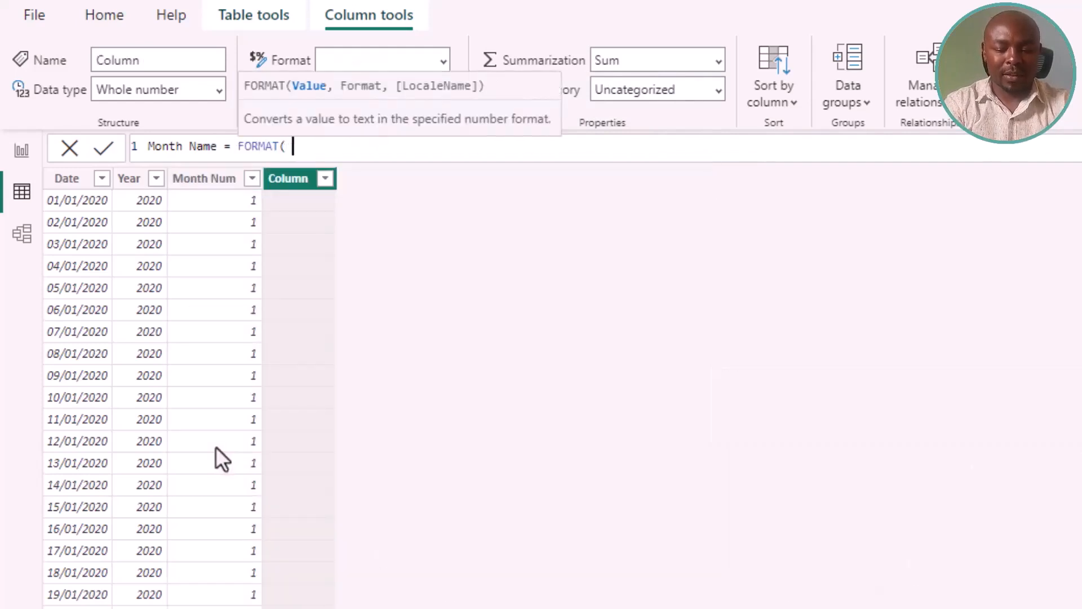
text( cale)
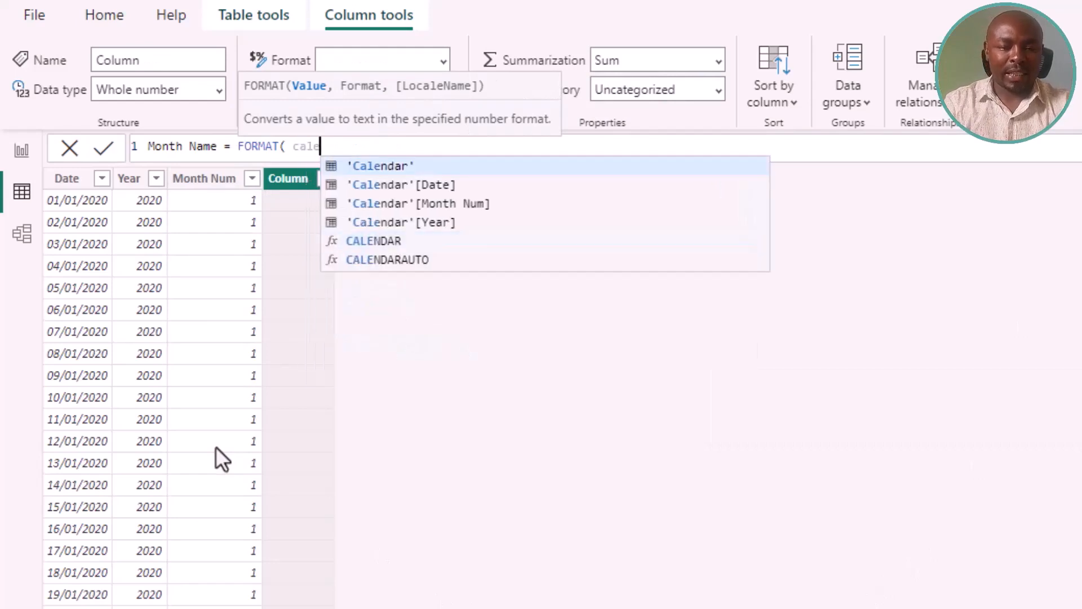
click(425, 186)
text(, ")
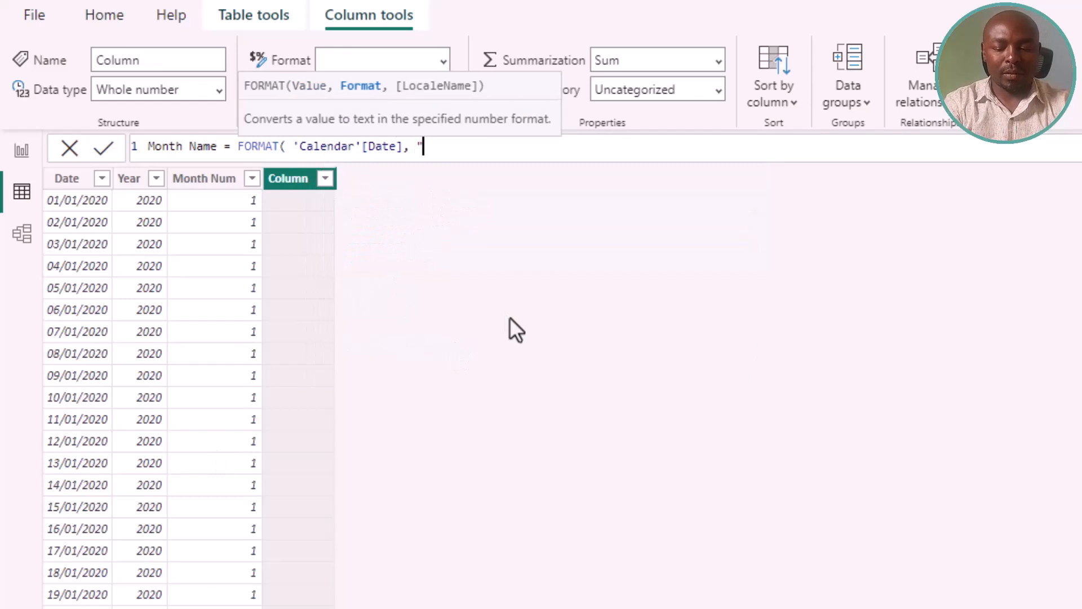
text(mmm")
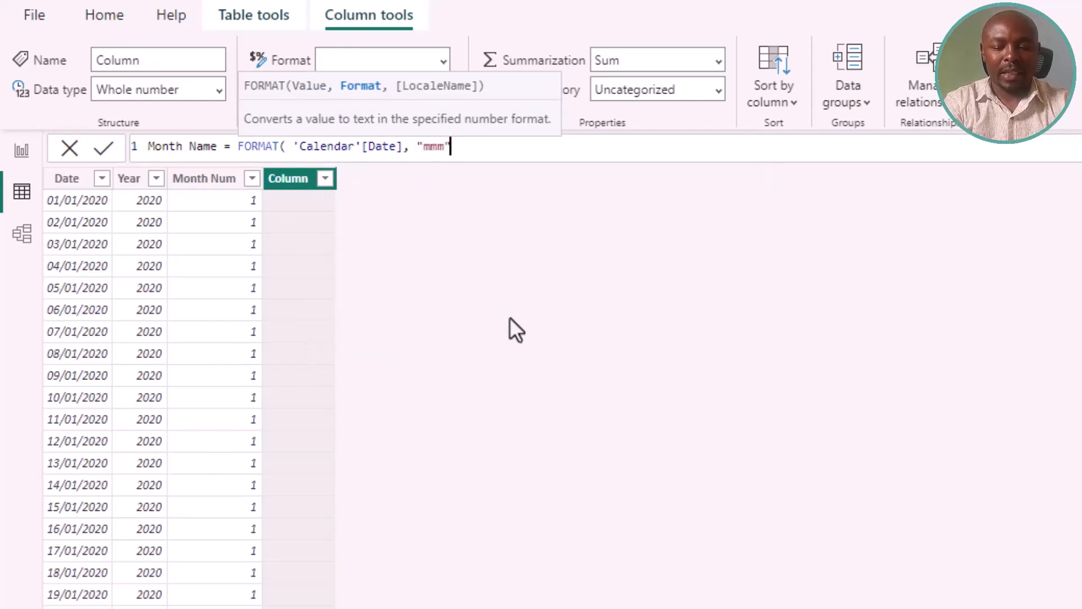
text())
key(Return)
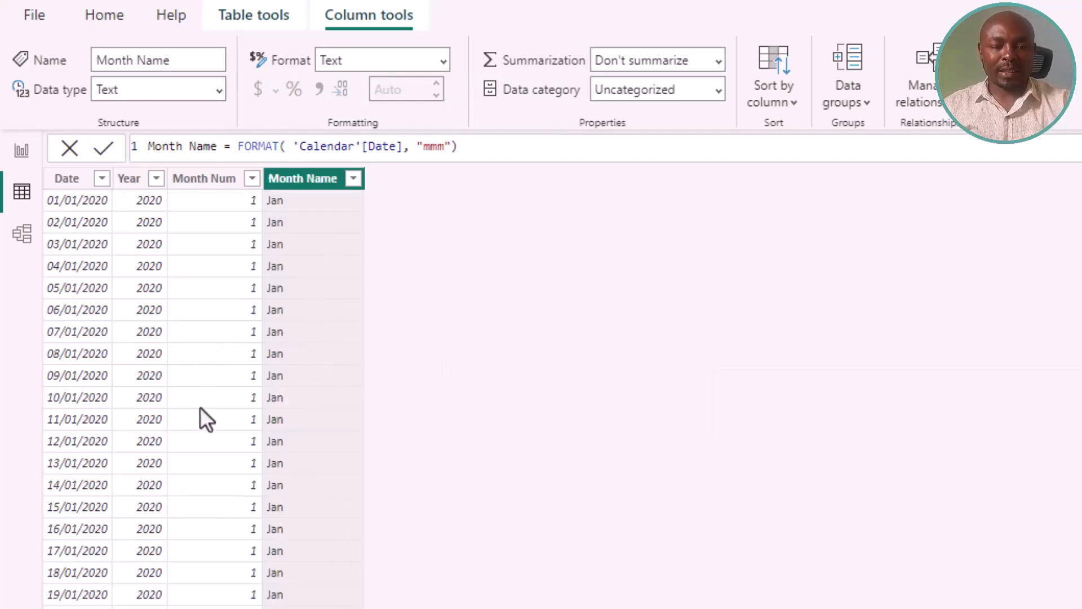
- Add a calculated column to the Calendar table with the formula Year Short = "FY" & RIGHT( 'Calendar'[Year], 2)
right_click(329, 181)
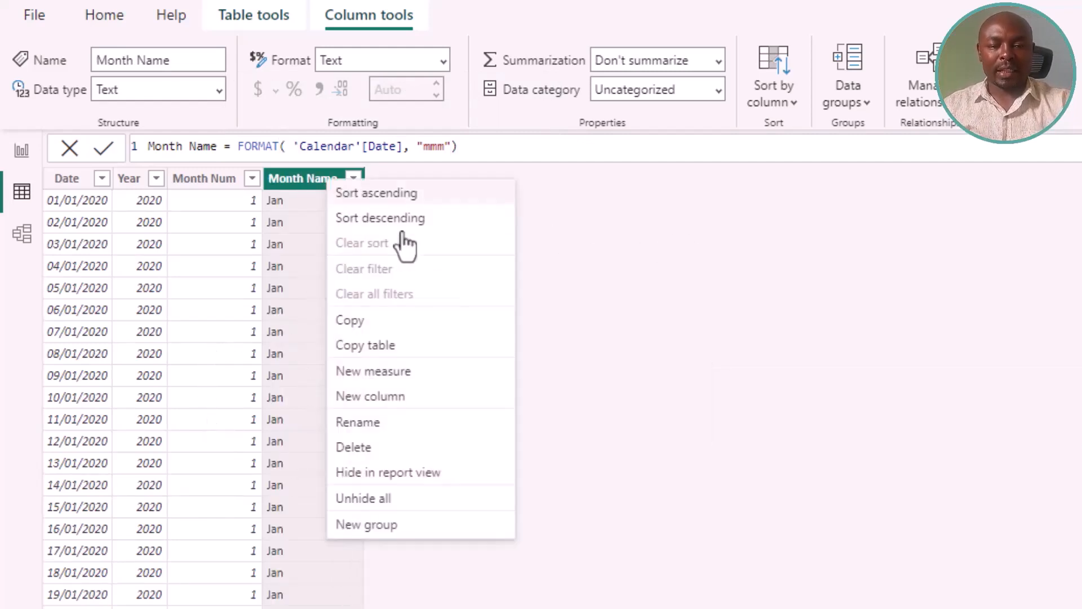
click(672, 464)
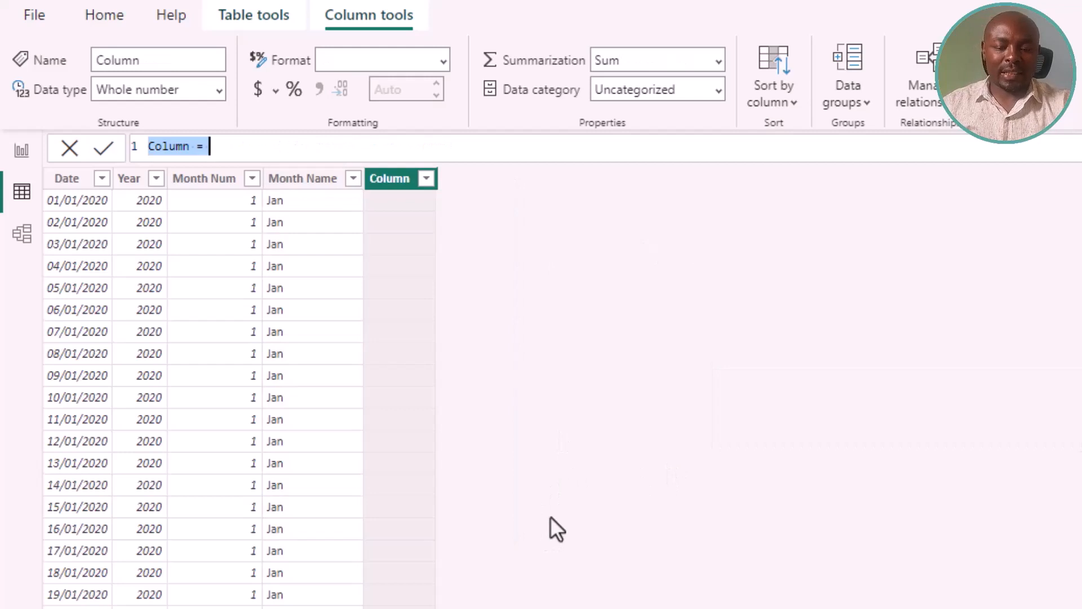
text(Y)
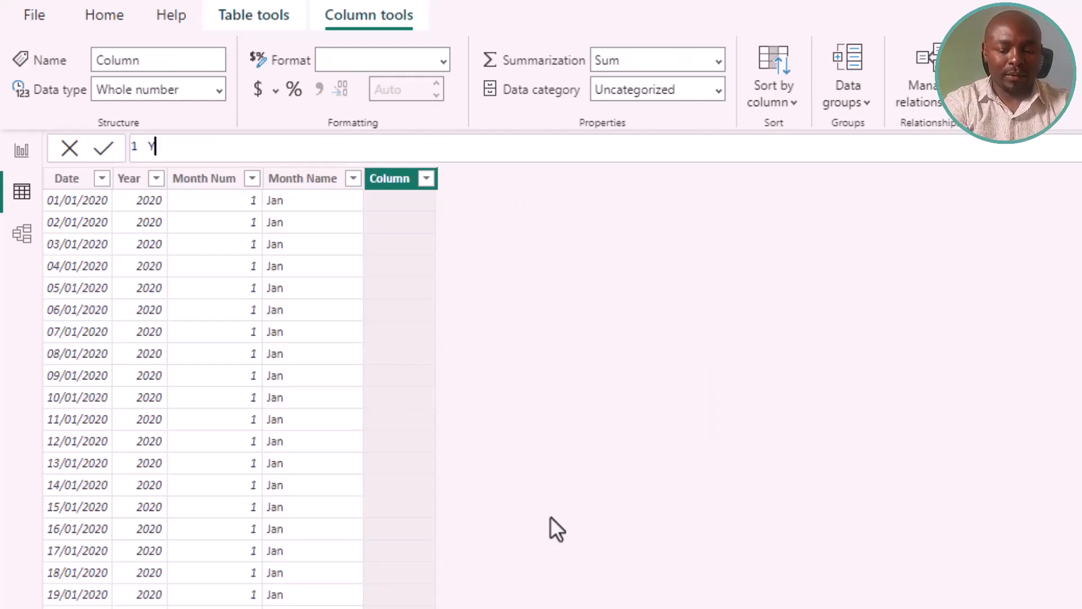
text(ear Short )
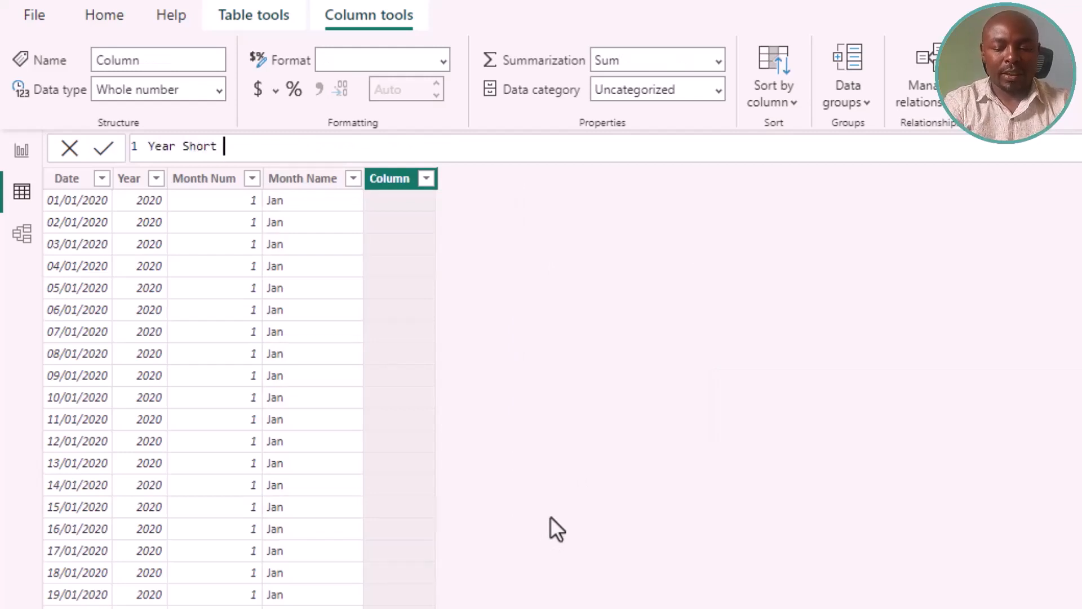
text(= "FY)
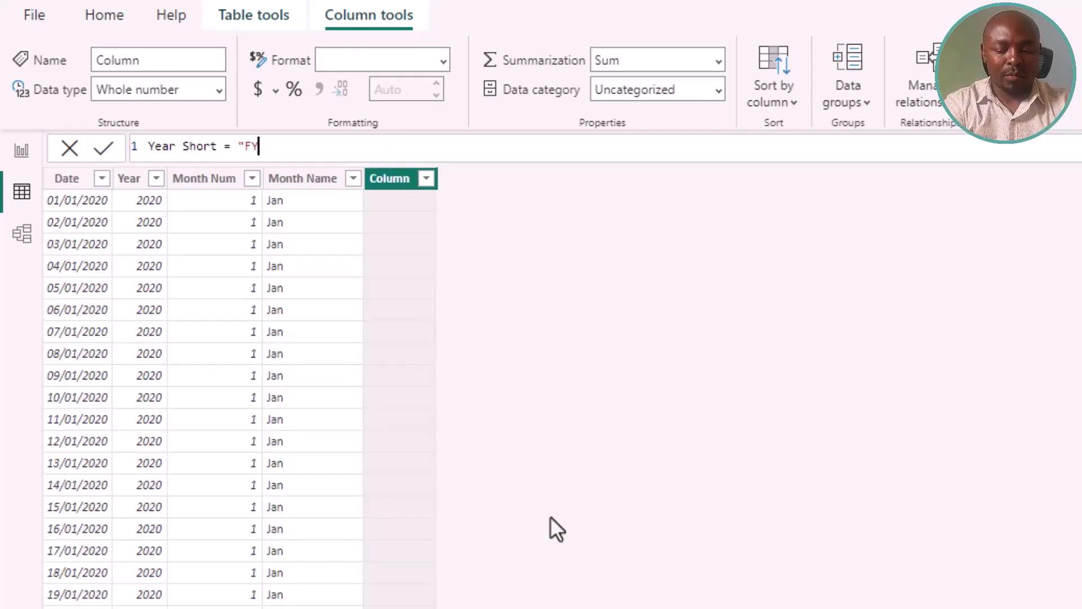
text(" & RIGHT()
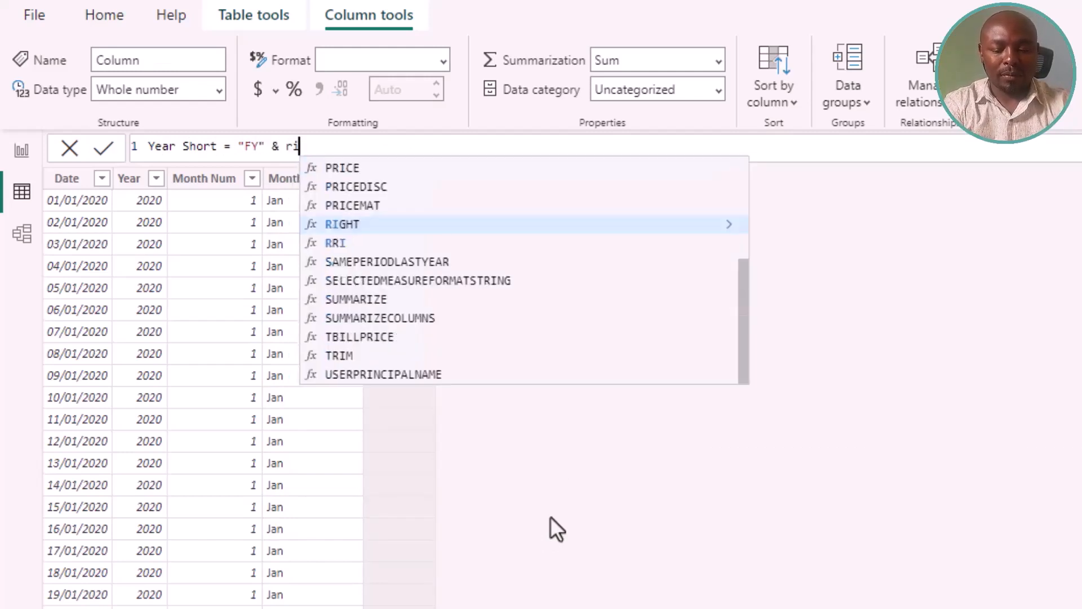
text( 'Calendar'[Year], 2)
key(Return)
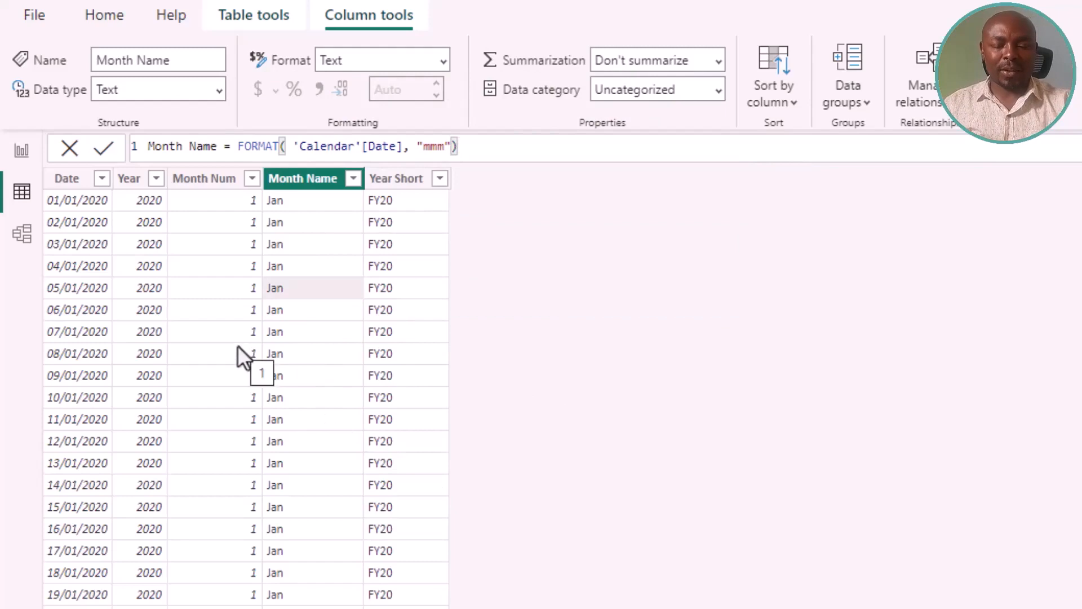
- Add a slicer for the Calendar table's Year field to the report page, placed above and beside the category bar chart
click(22, 150)
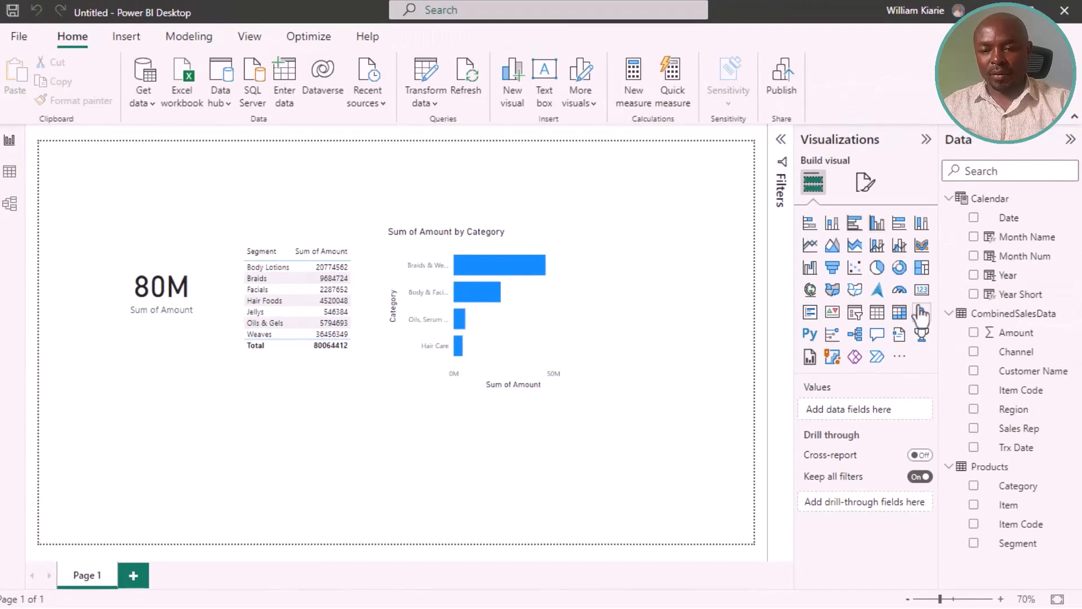
click(856, 313)
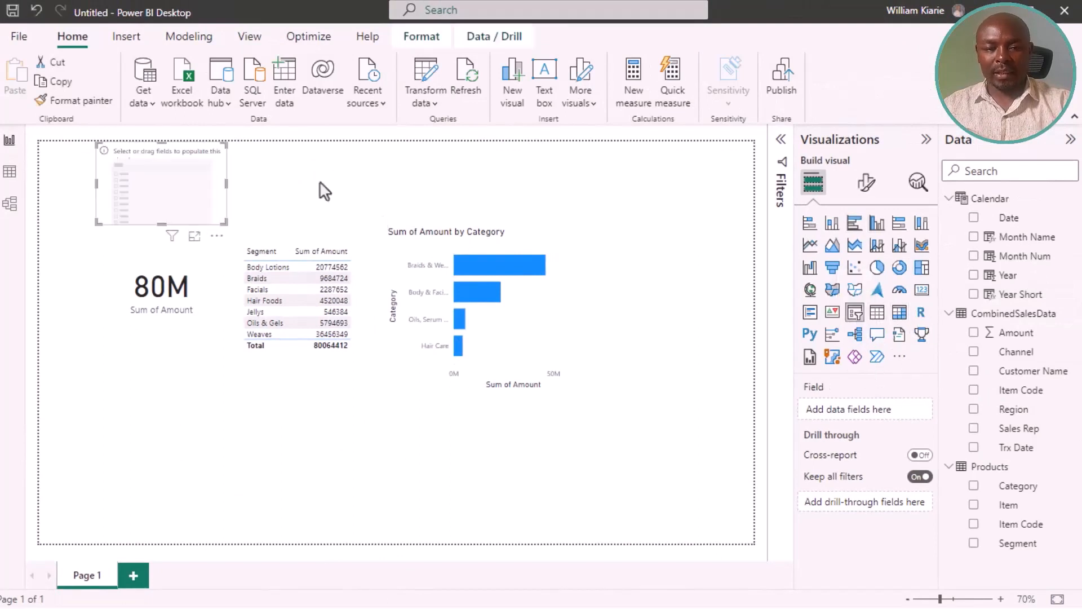
click(973, 275)
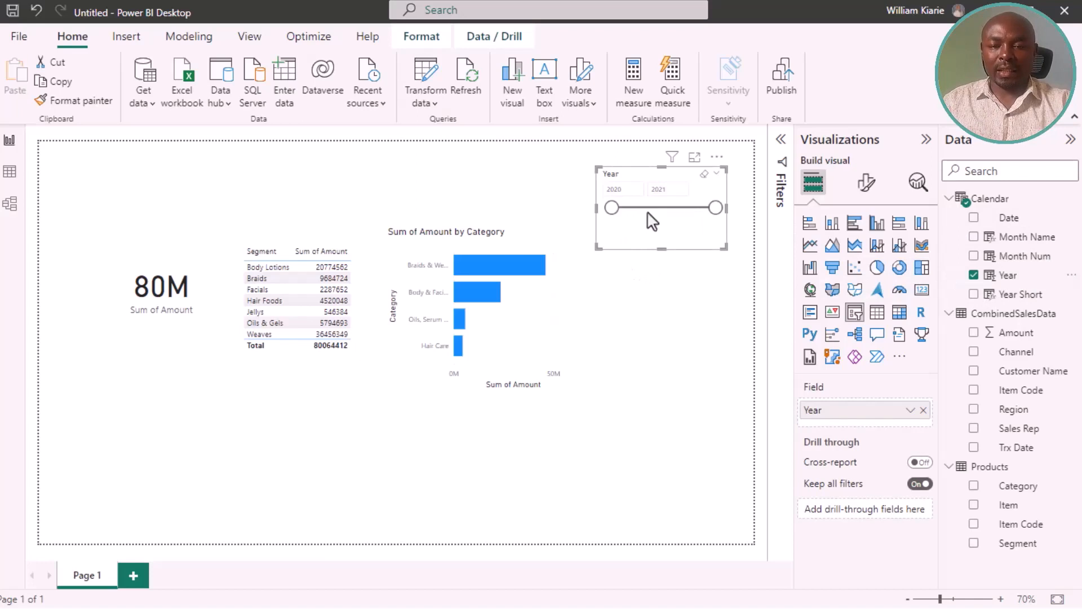
- Test the Year slicer by limiting its range to 2021 only and to 2020 only
drag(611, 208, 681, 222)
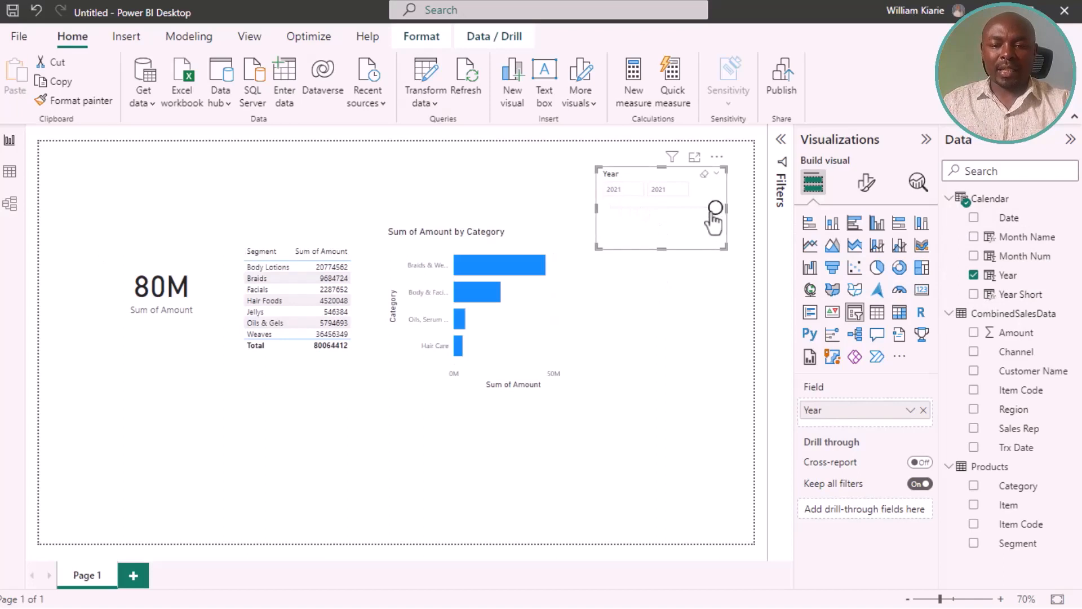
drag(713, 222, 658, 226)
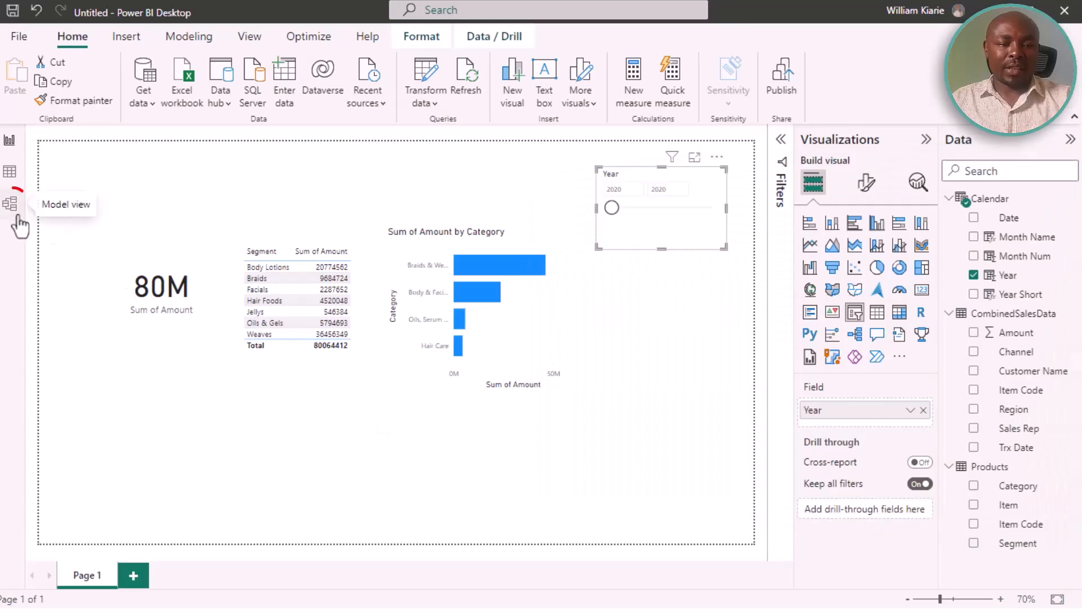
- In the data model, relate the Calendar table's Date column to Trx Date in CombinedSalesData
click(17, 216)
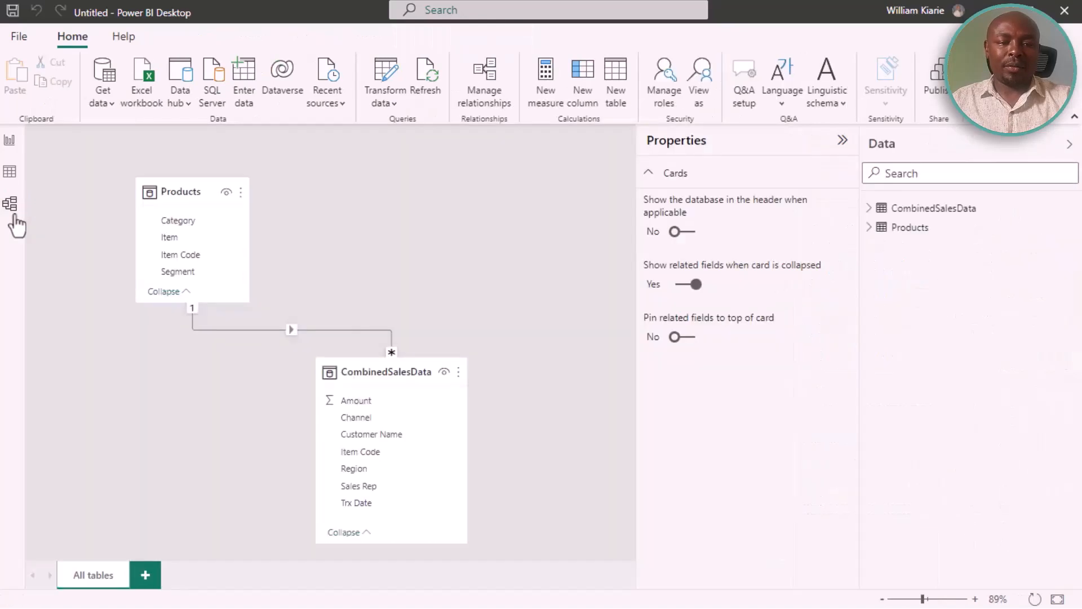
drag(492, 220, 410, 501)
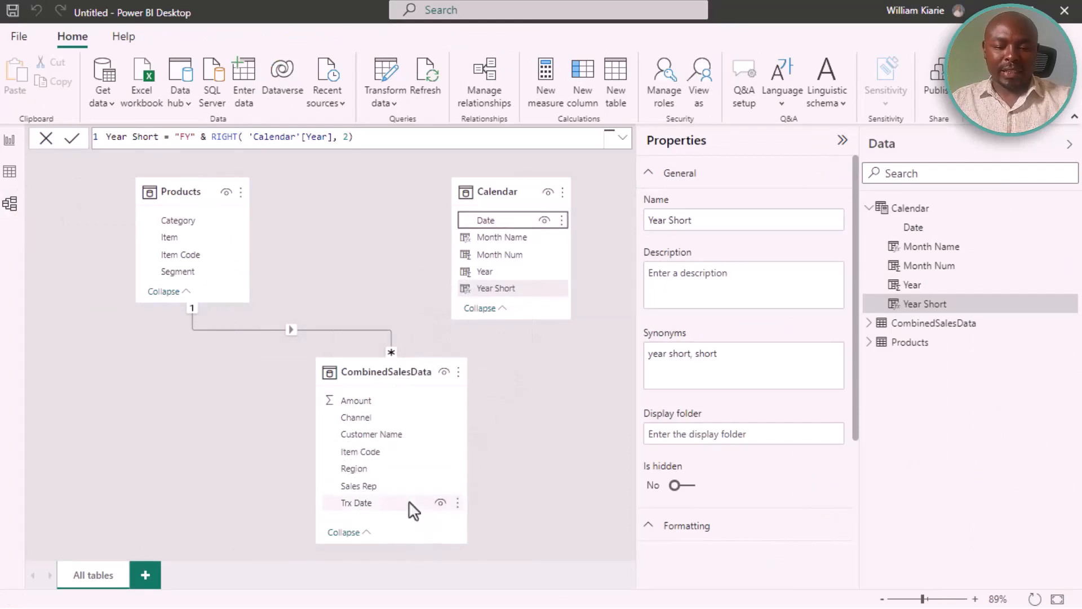
- Return to the report canvas and narrow the Year slicer to 2021 only
click(9, 141)
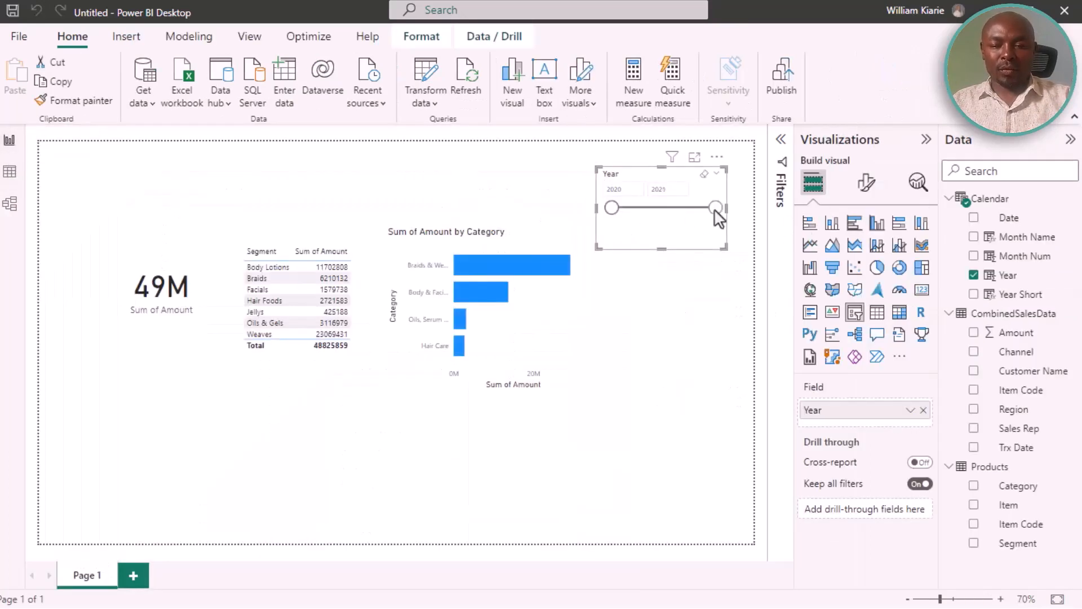
drag(612, 207, 716, 208)
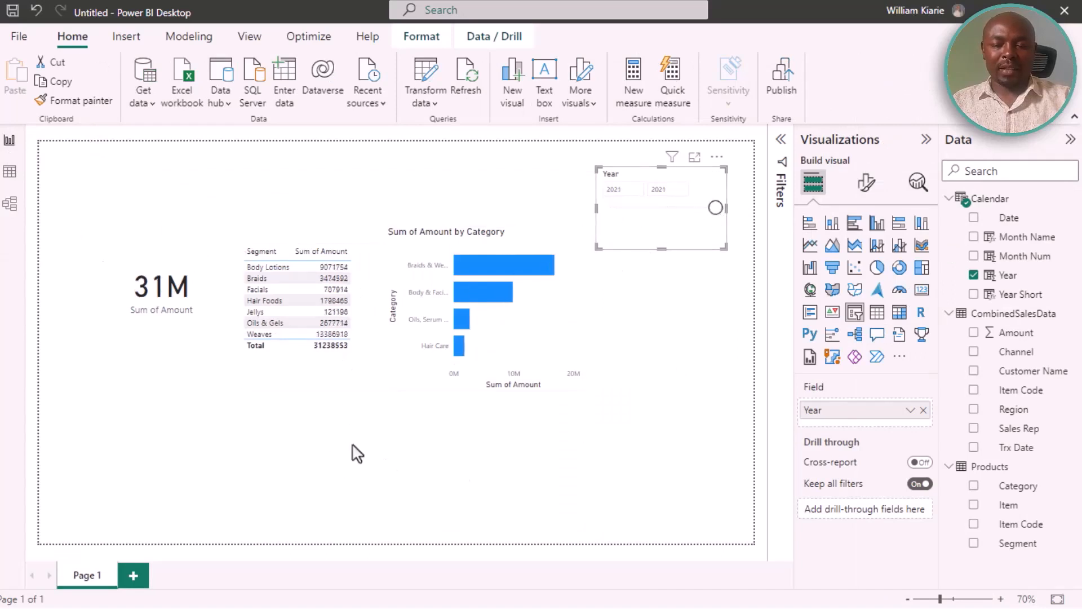
click(190, 431)
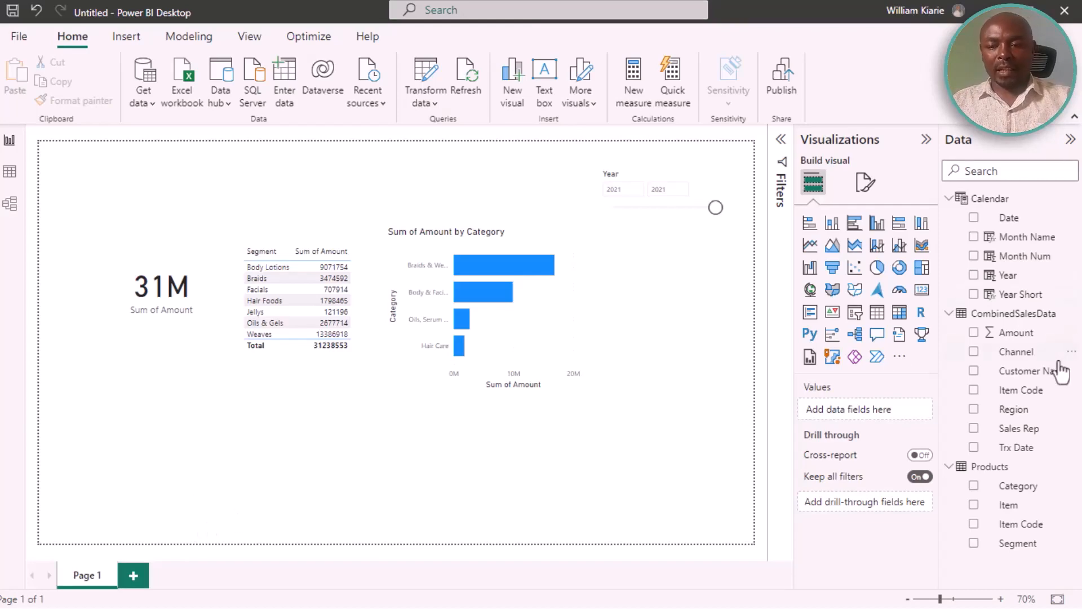
- Create the measure Sales = SUM ( CombinedSalesData[Amount] ) in the CombinedSalesData table and format it with a thousands separator
click(1009, 319)
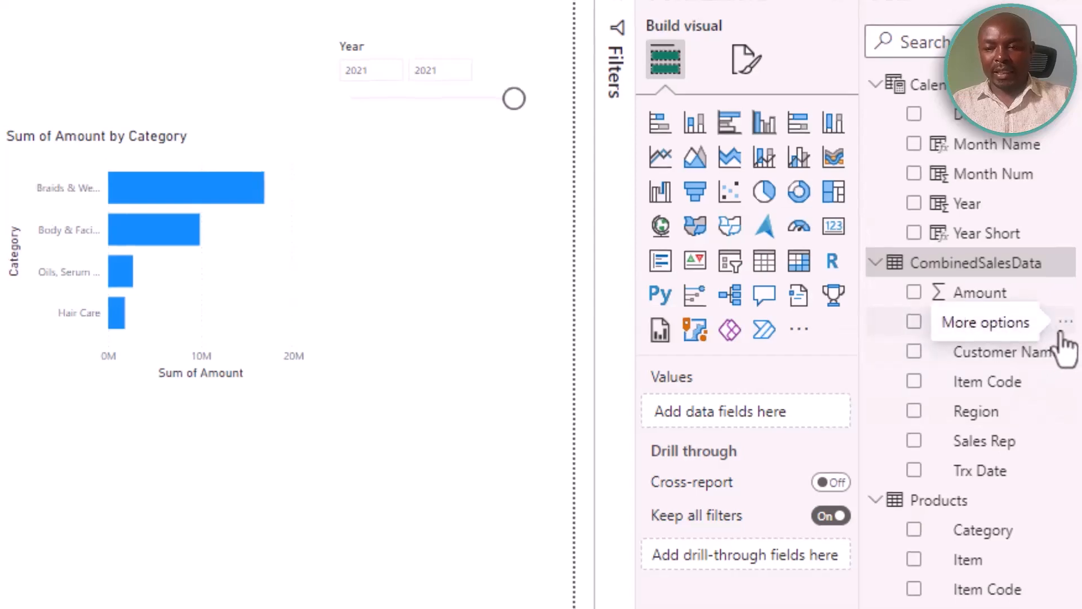
click(1065, 321)
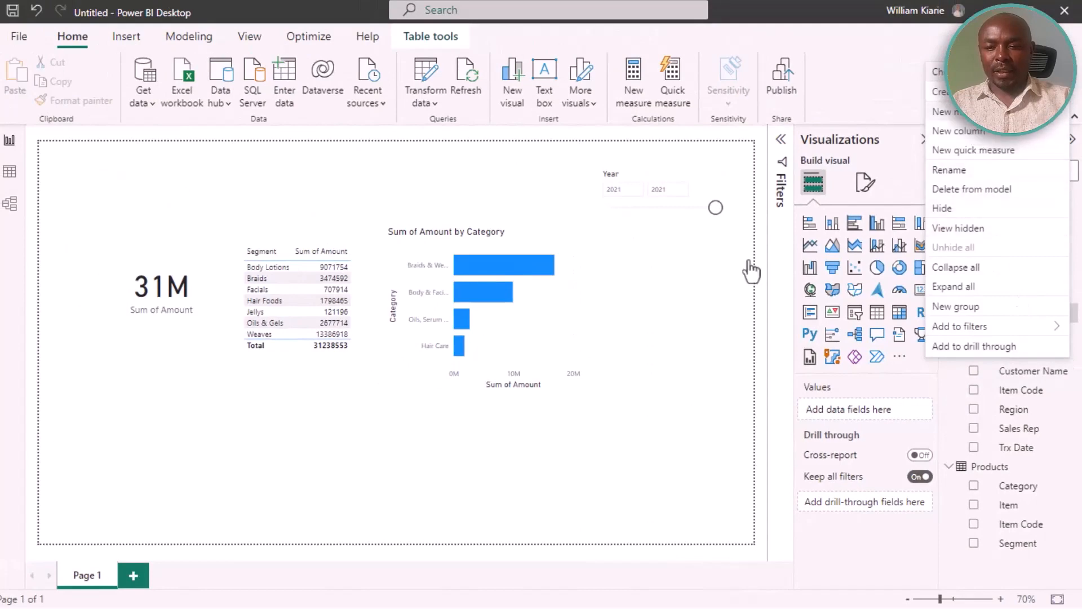
click(952, 111)
text(Sa)
text(le)
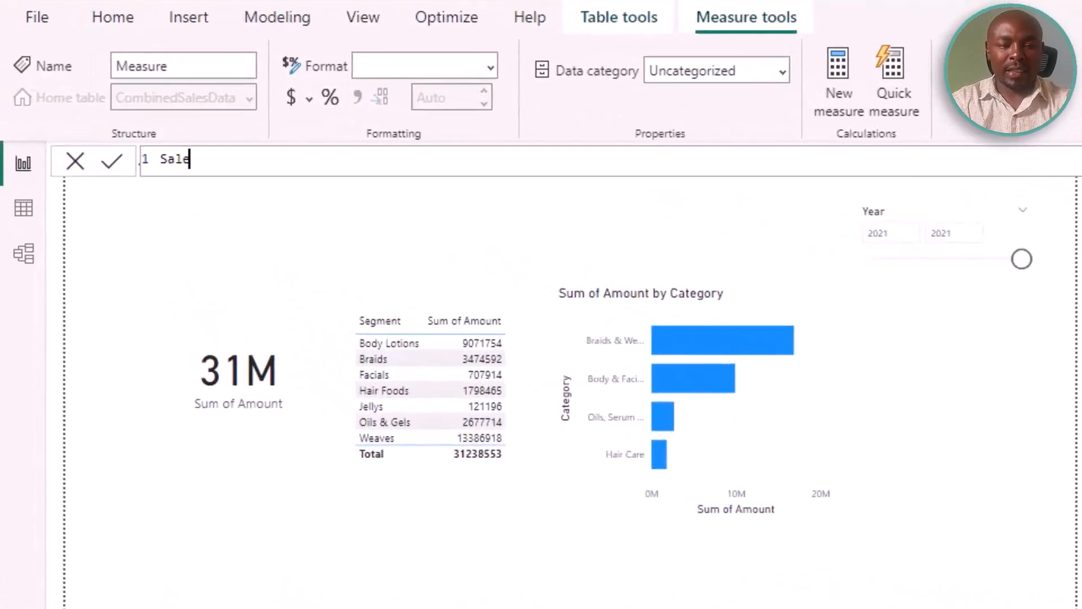
text(s = )
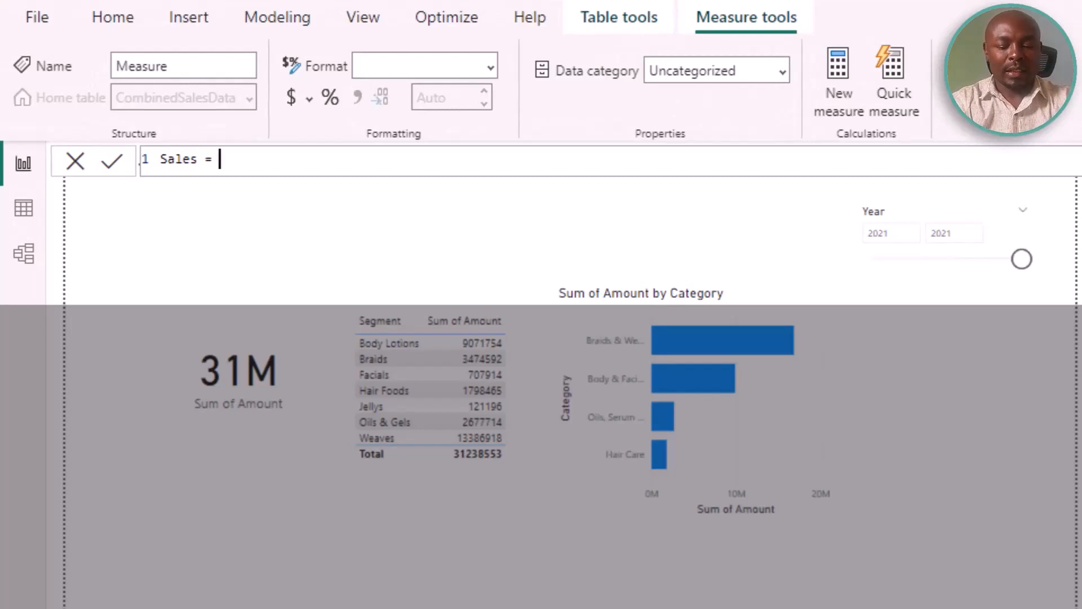
text(SUM ()
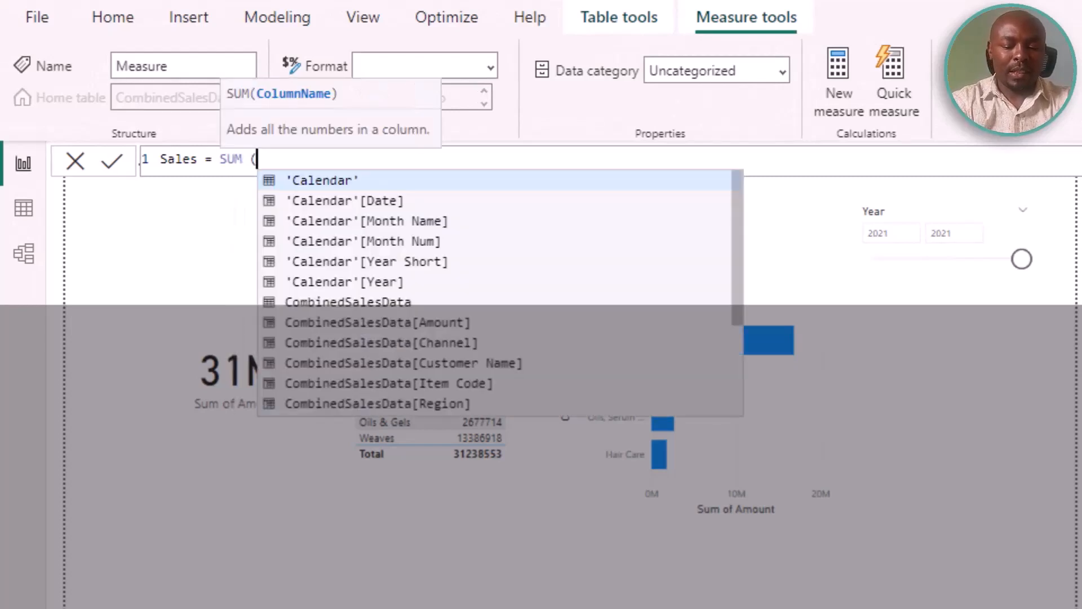
text(M)
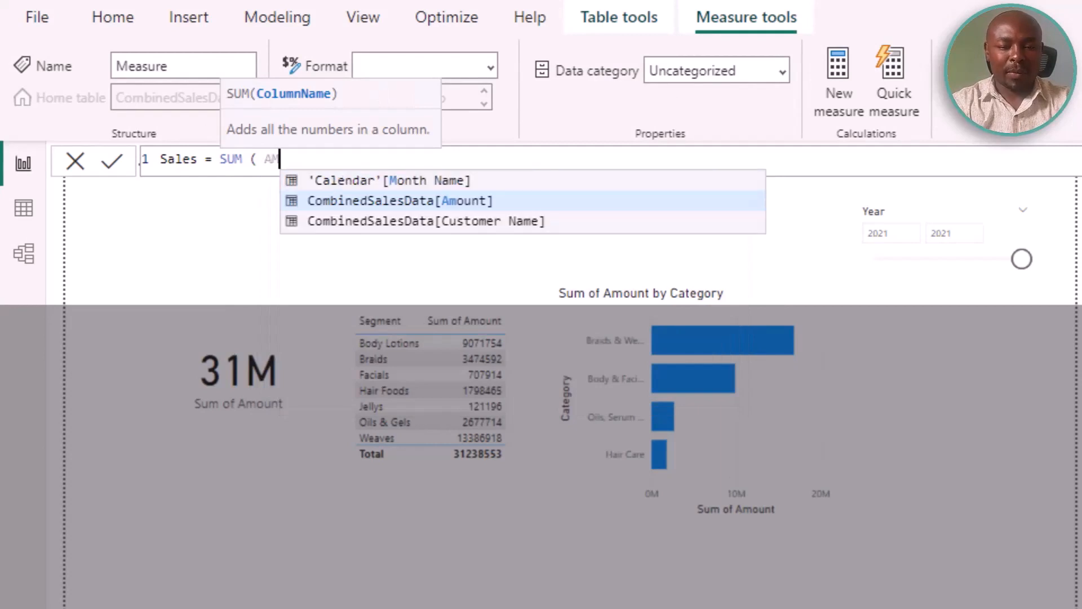
click(440, 204)
text())
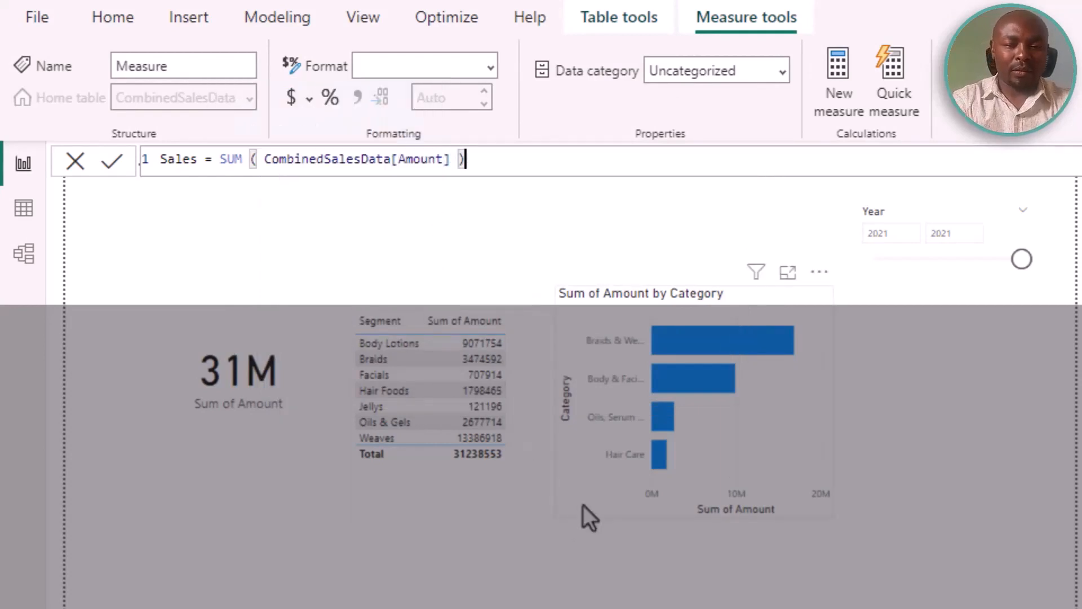
key(Return)
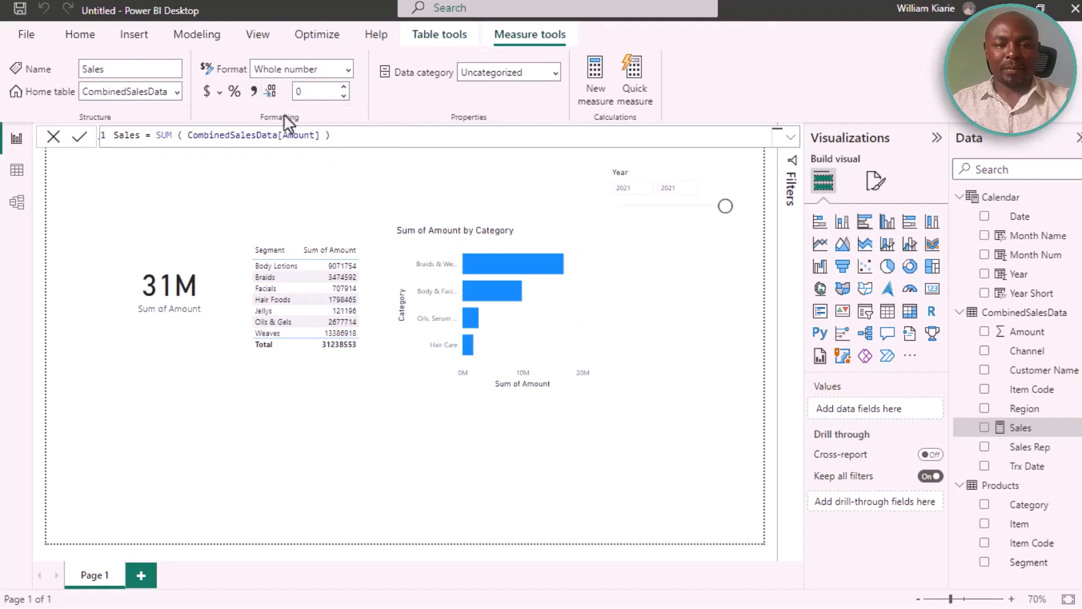
click(254, 92)
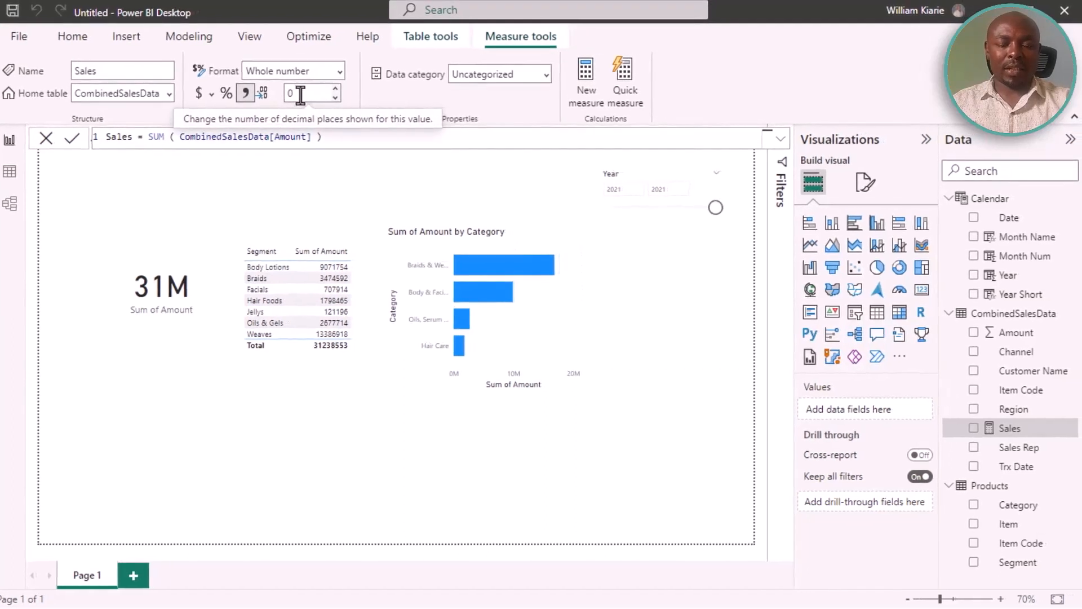
click(735, 414)
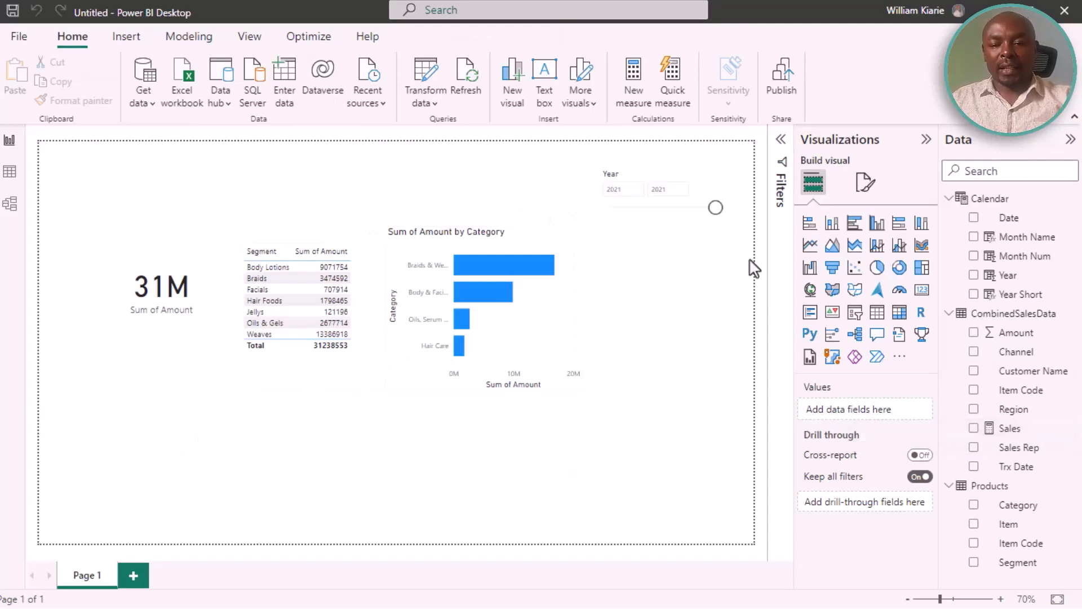
- Add a card visual showing the Sales measure, placed below the Sum of Amount card
click(921, 294)
drag(152, 209, 143, 414)
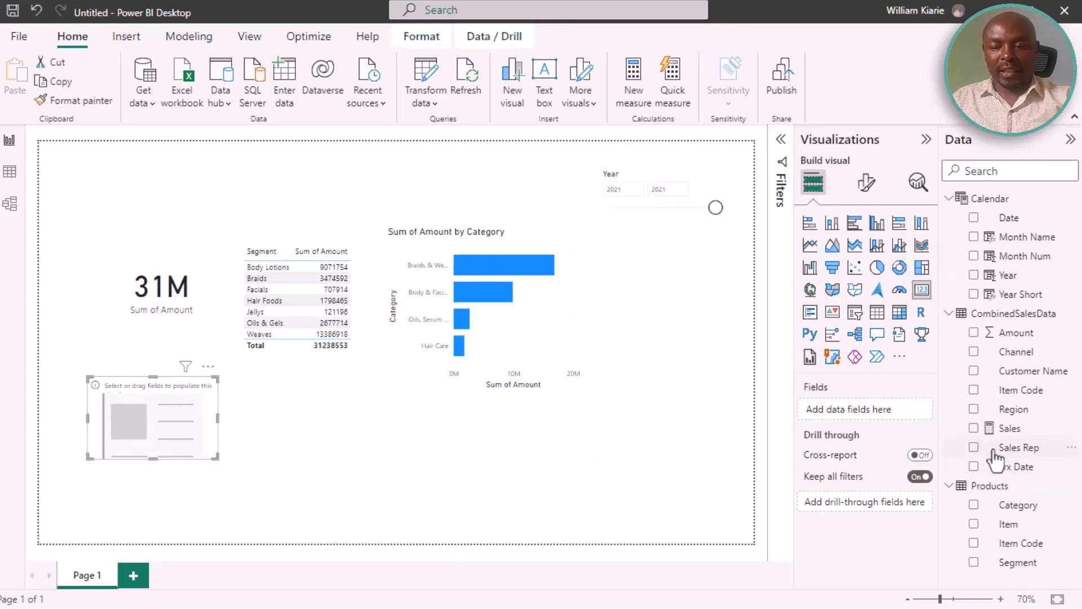
click(973, 428)
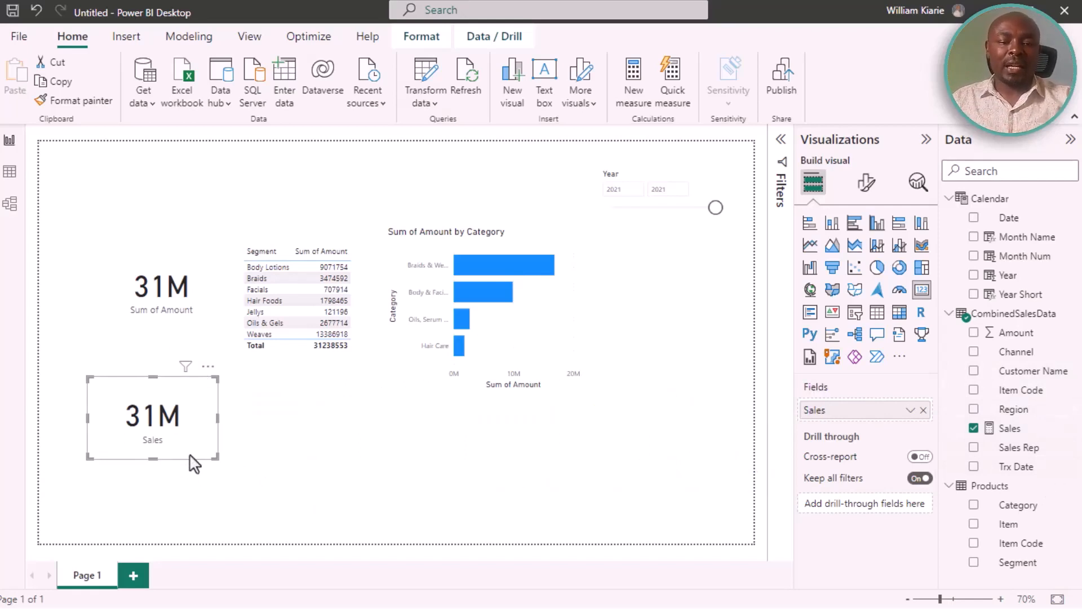
click(345, 461)
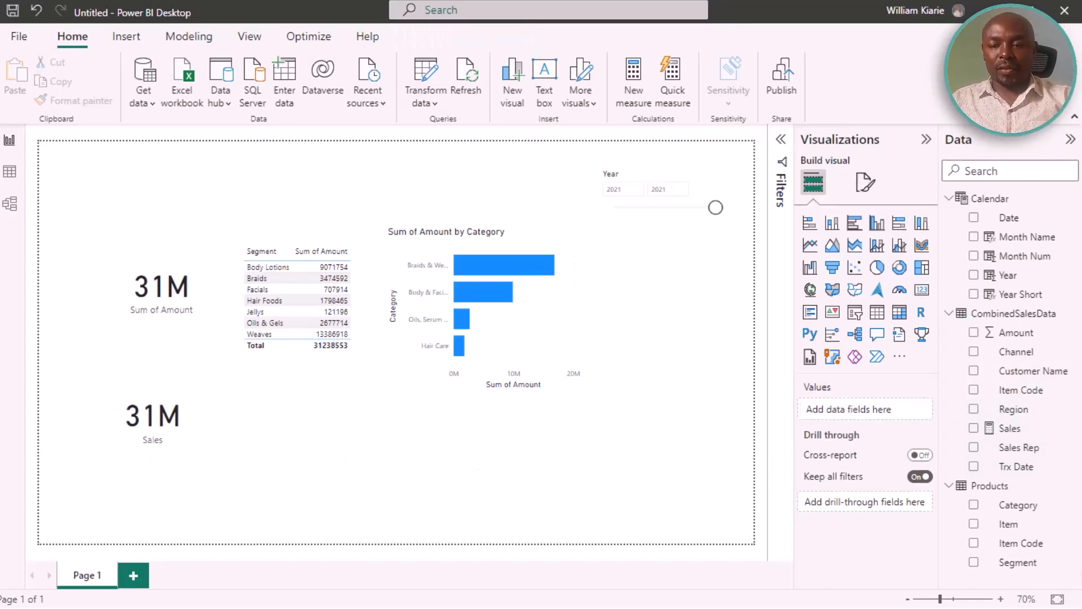
- Start a new measure in CombinedSalesData named Sales SPLY, using CALCULATE with [Sales] as its expression
click(1042, 319)
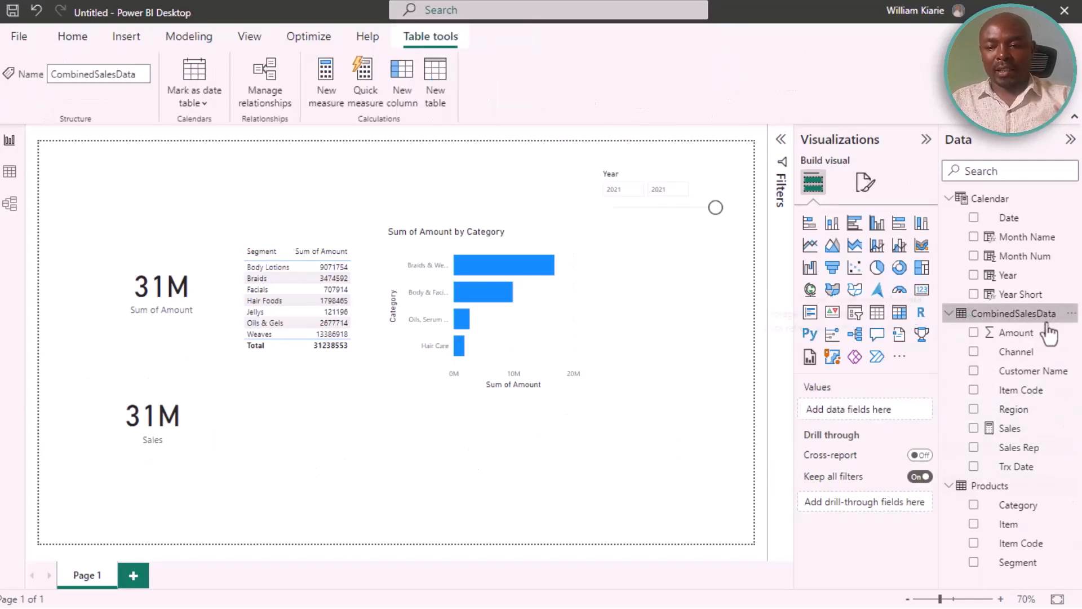
click(1071, 315)
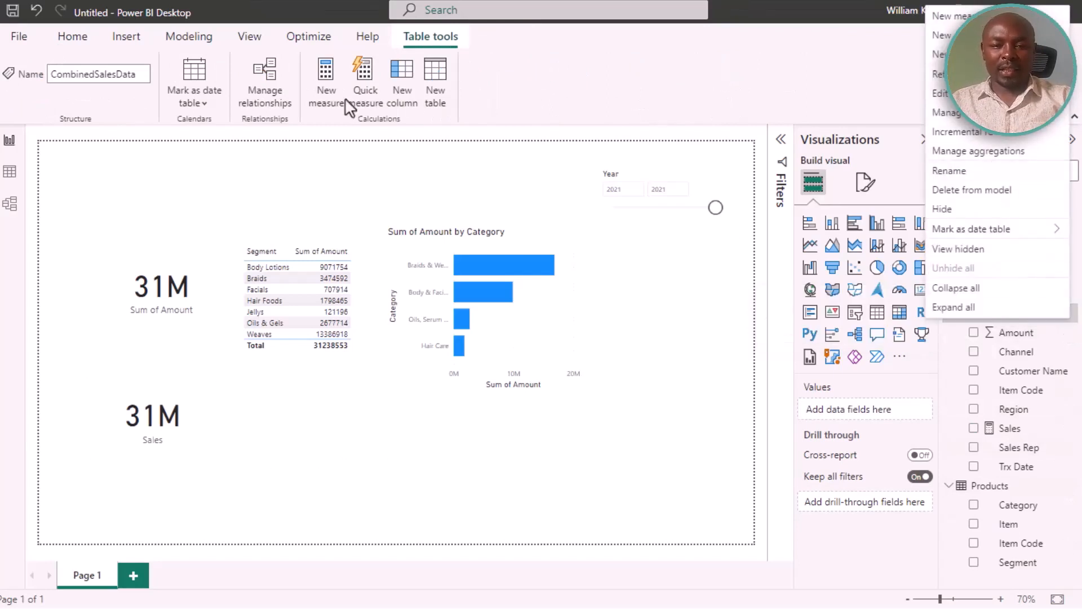
click(573, 91)
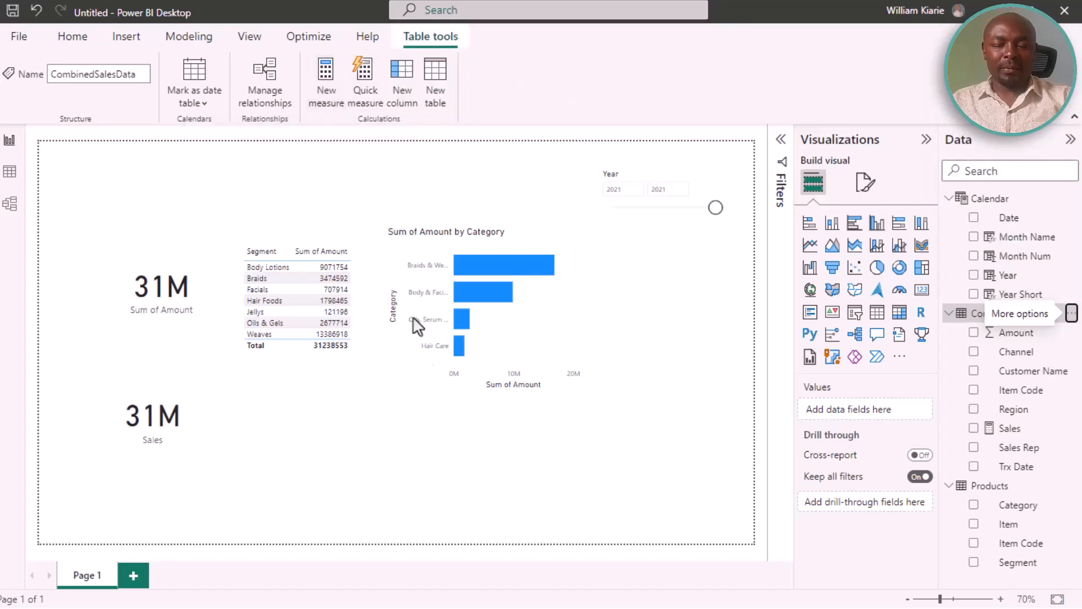
text(Sales )
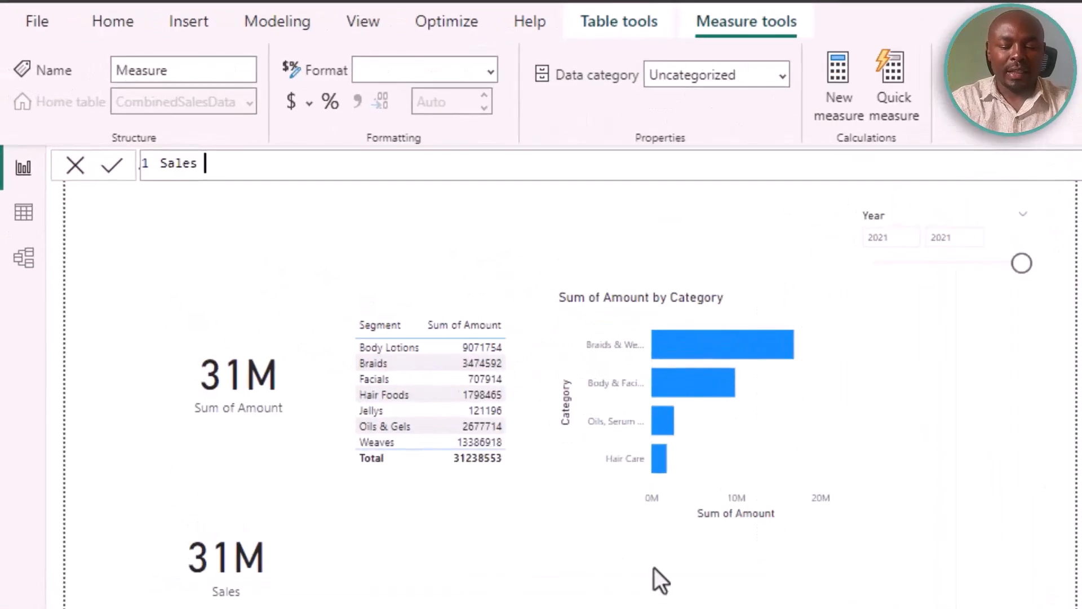
text(SPL)
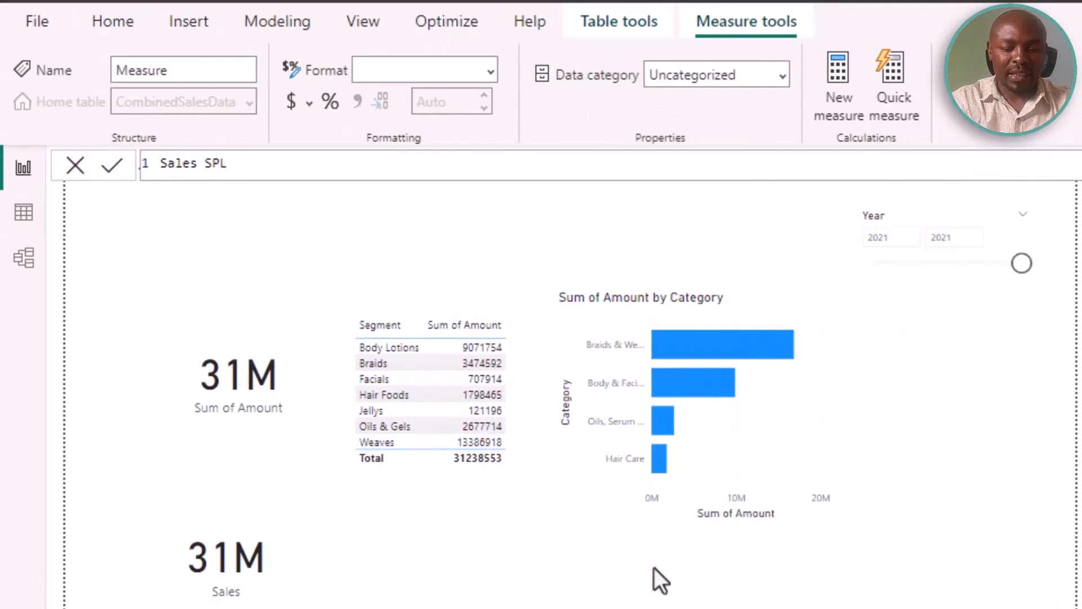
text(Y = )
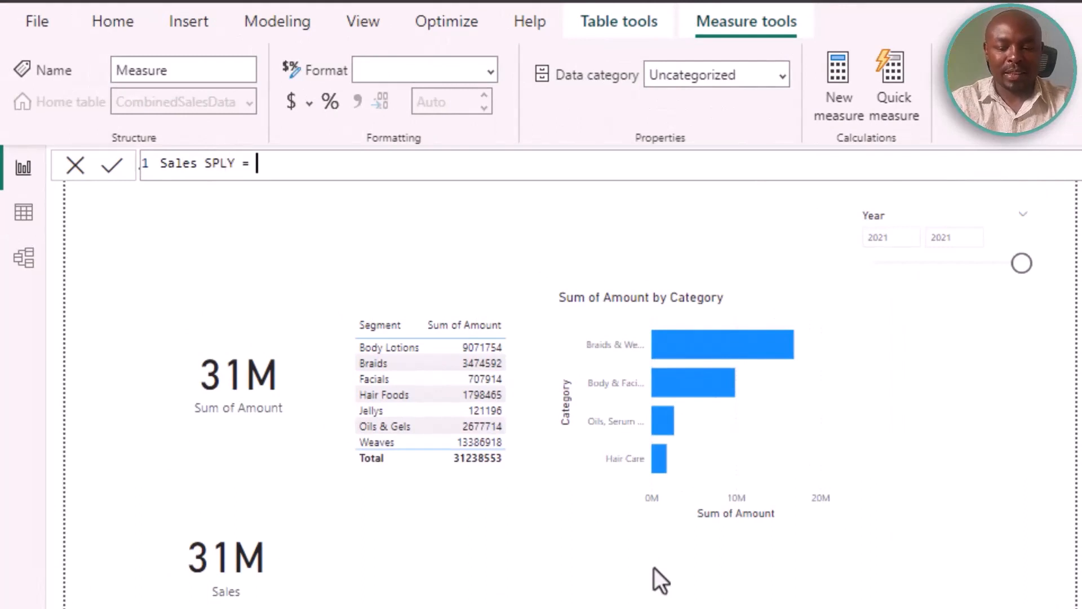
text(cal)
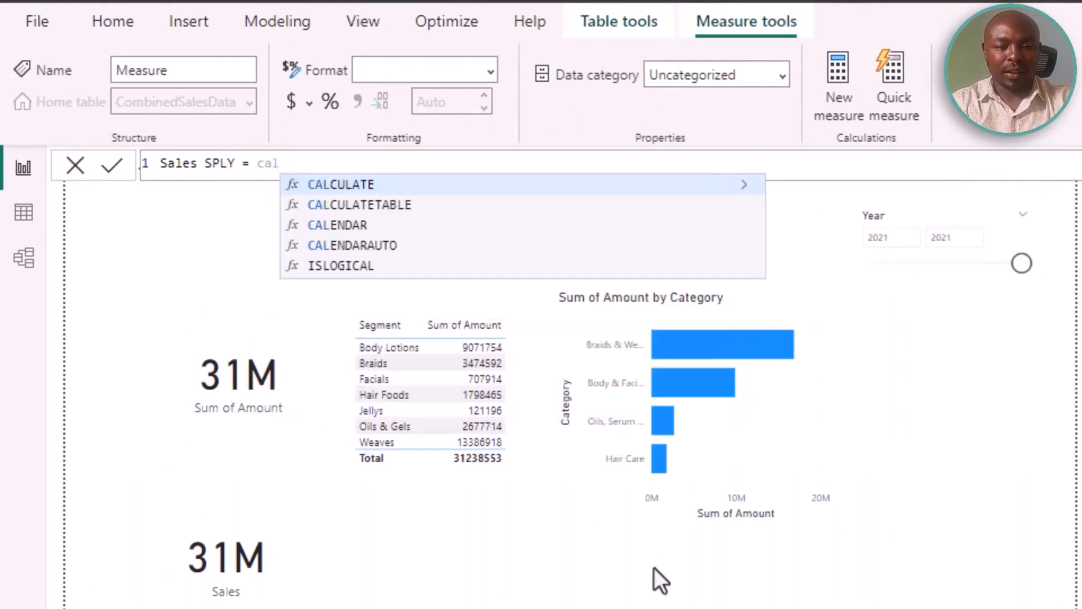
key(Tab)
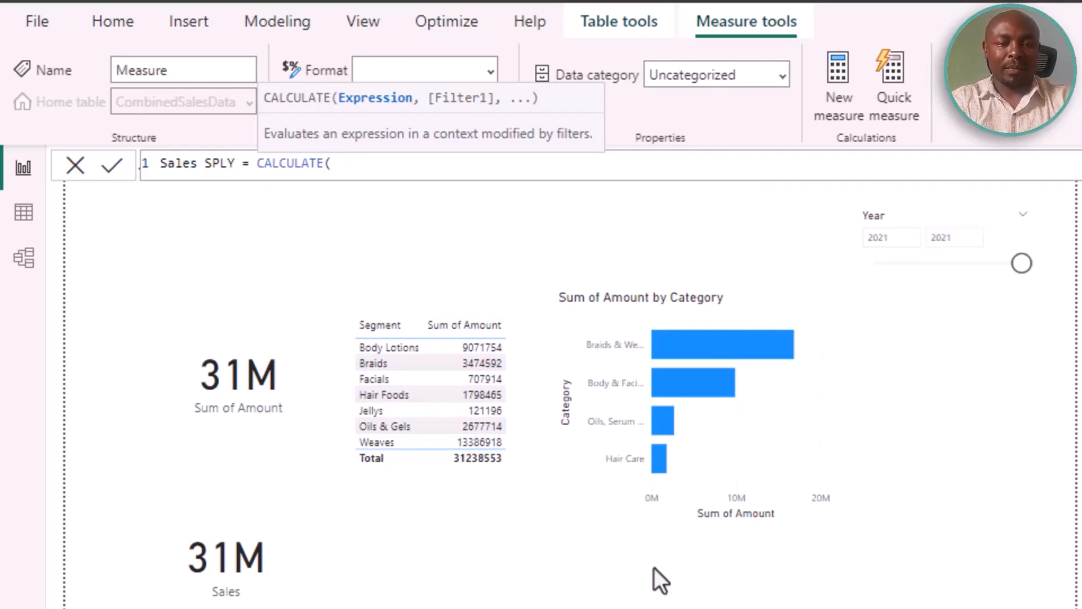
text([)
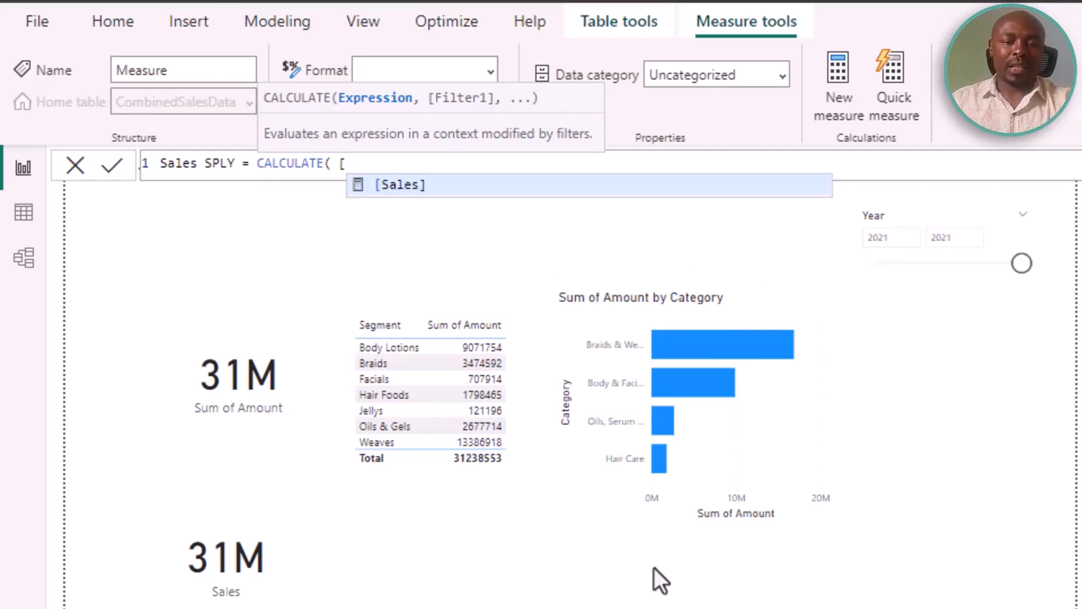
key(Tab)
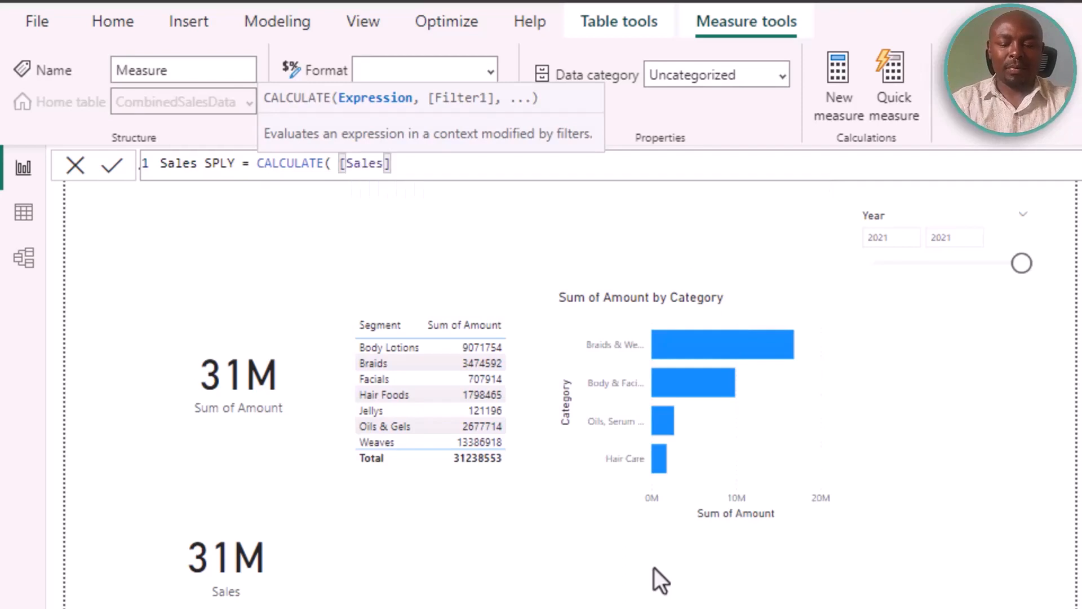
- Complete the Sales SPLY formula with the filter SAMEPERIODLASTYEAR( 'Calendar'[Date] ) and apply a thousands separator to the measure
text(, )
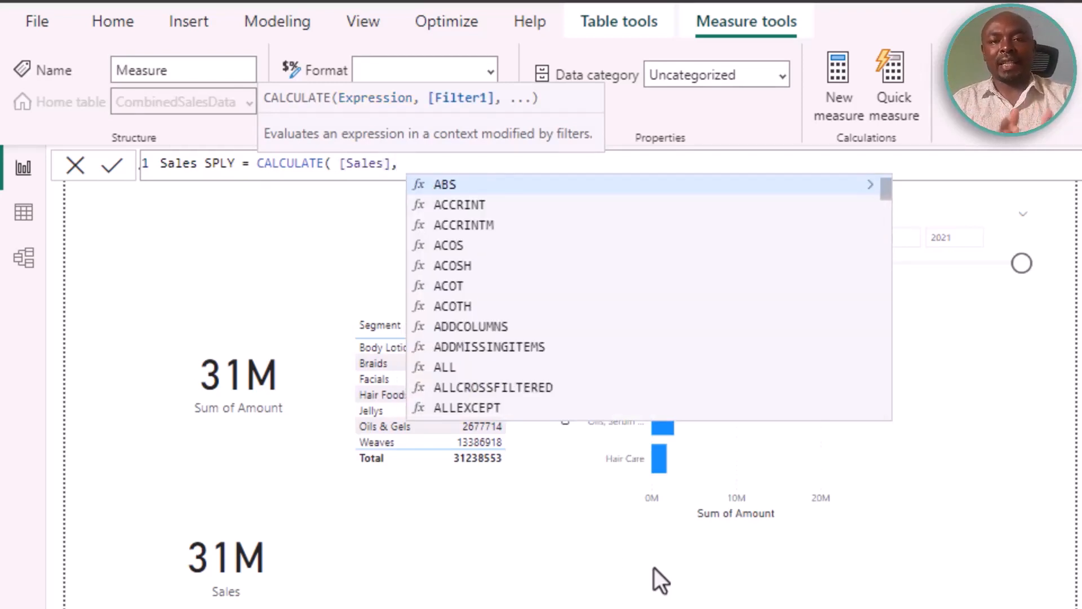
text(same)
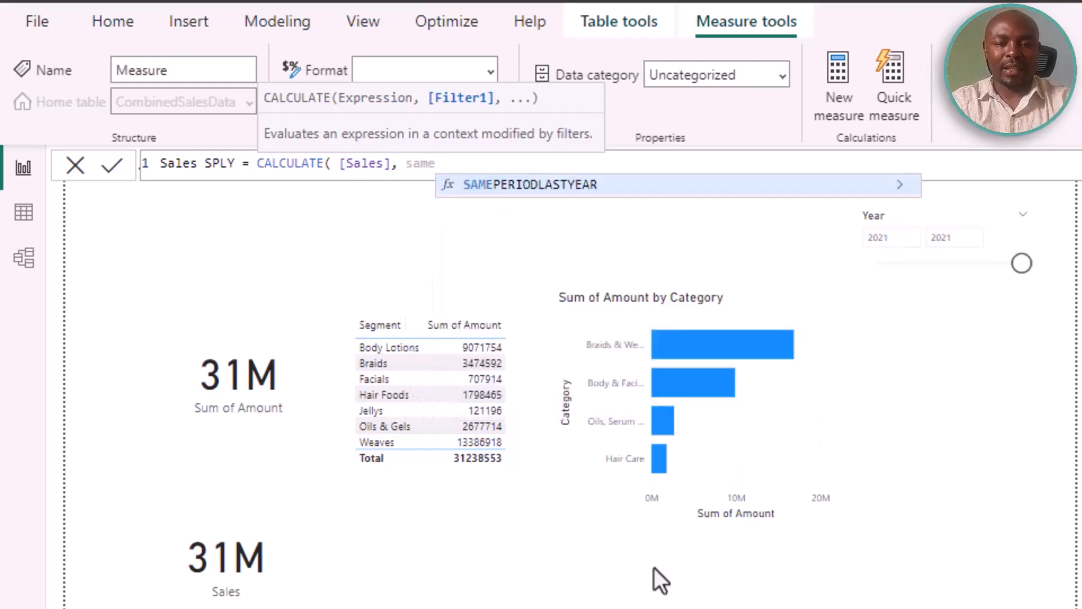
key(Tab)
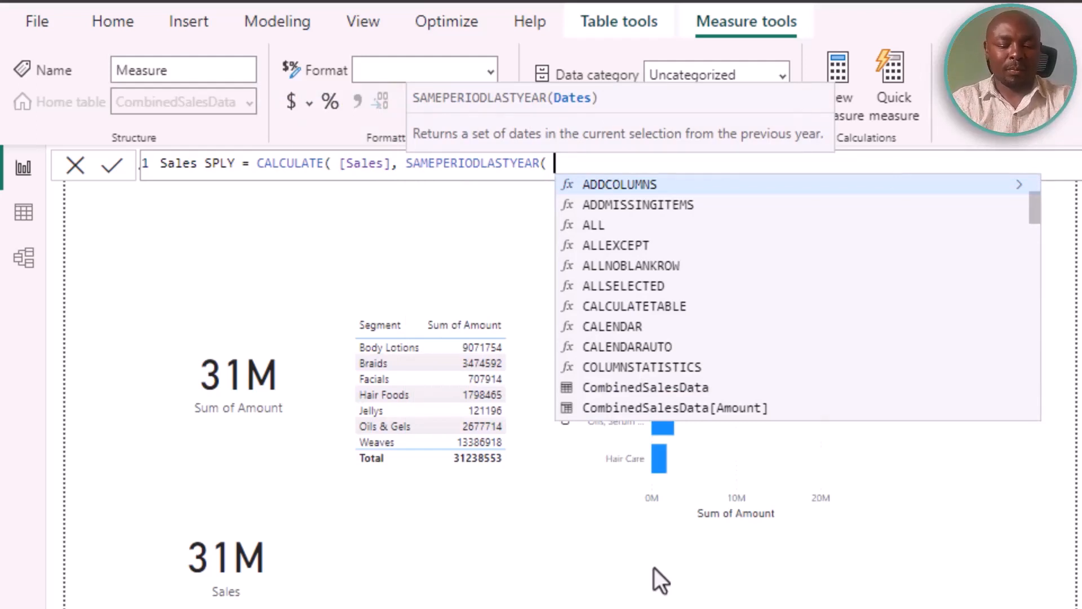
text(cale)
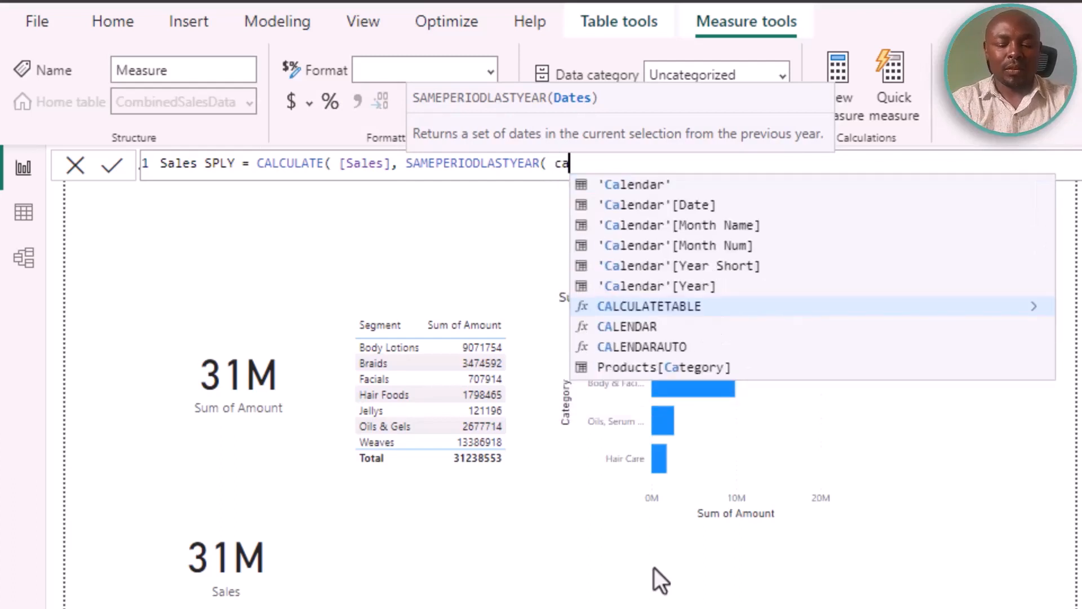
click(700, 205)
text() ))
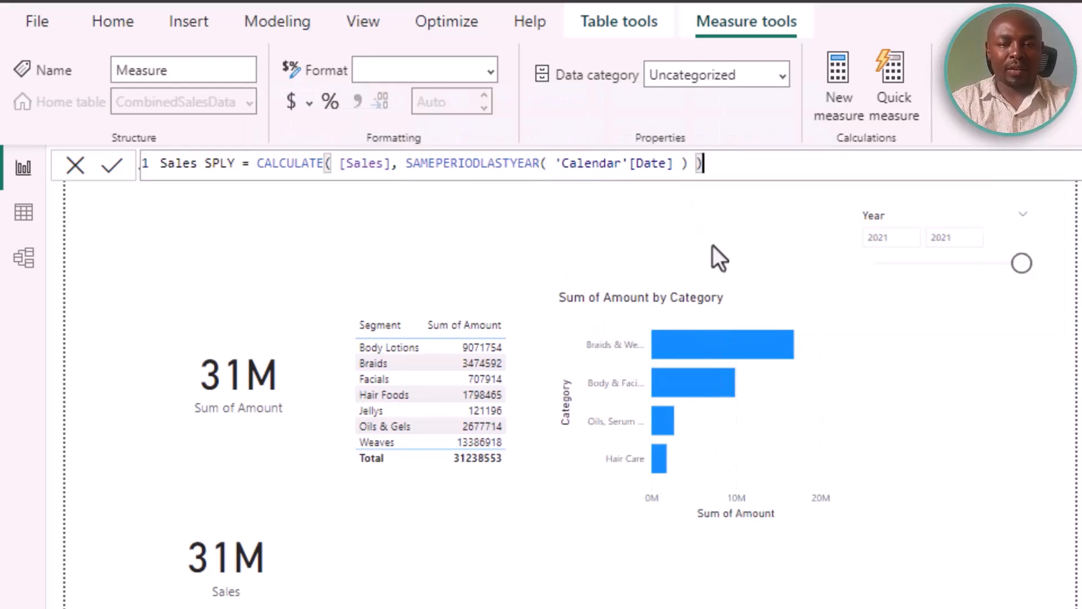
key(Return)
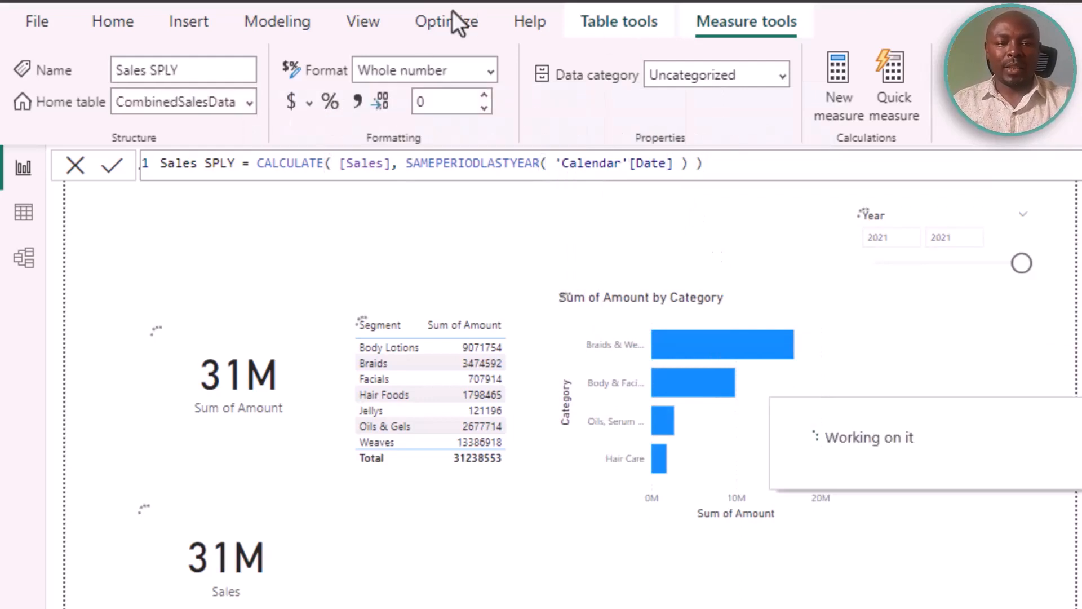
click(358, 109)
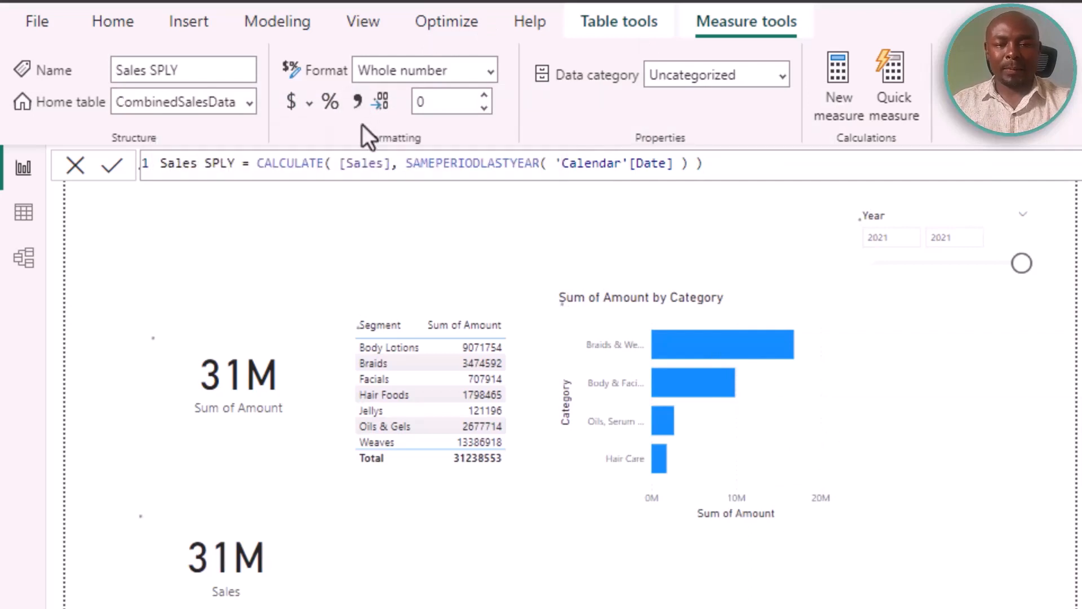
- Apply a thousands separator to Sales SPLY and start a new CombinedSalesData measure named Sales YoY% using the DIVIDE function
click(358, 106)
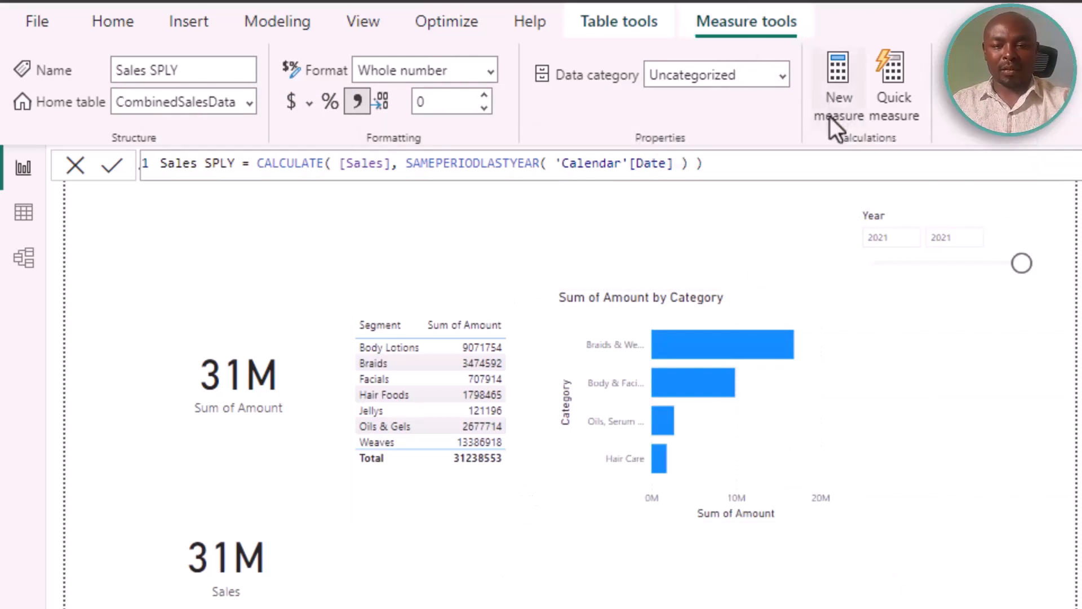
click(843, 124)
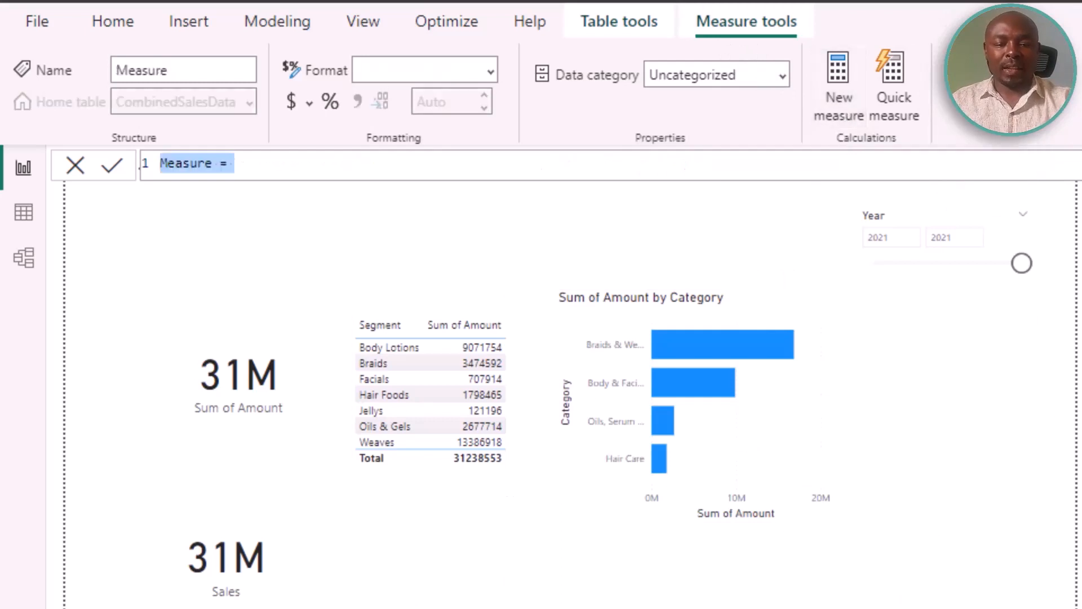
text(Sales)
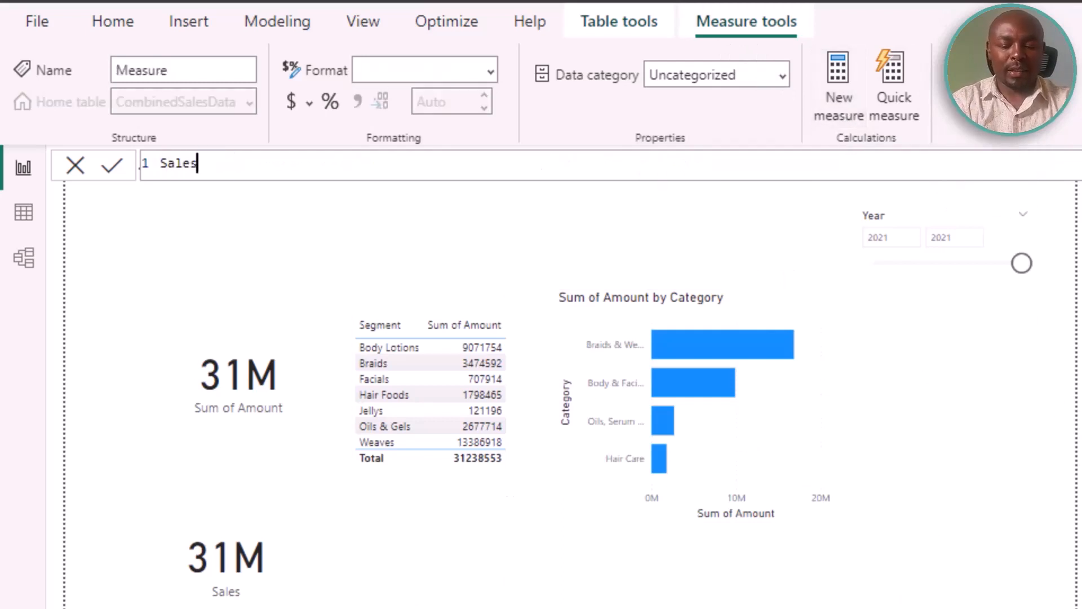
text( YoY)
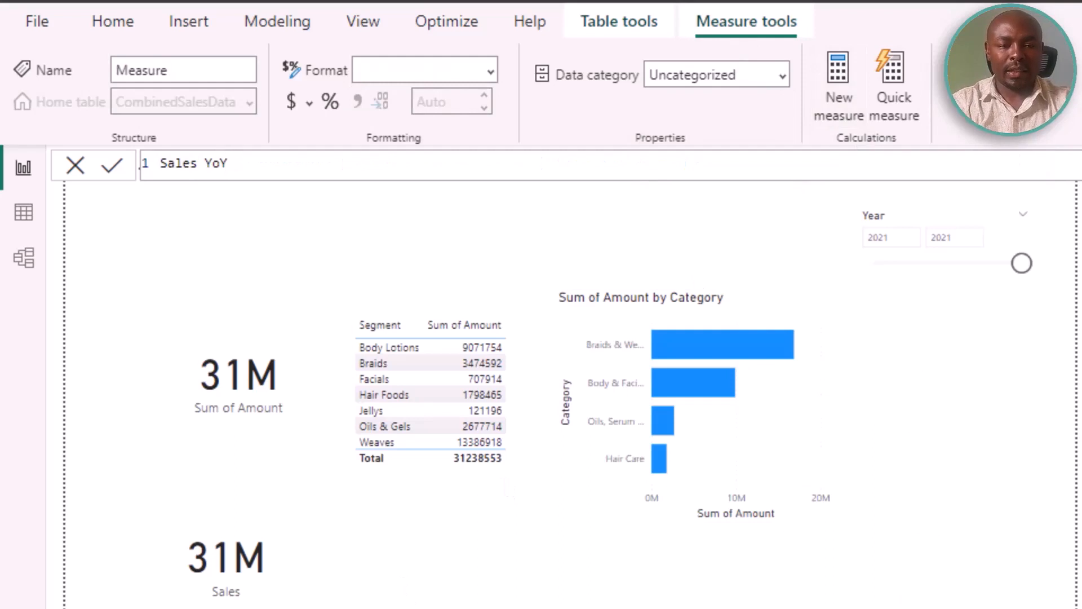
text(% = )
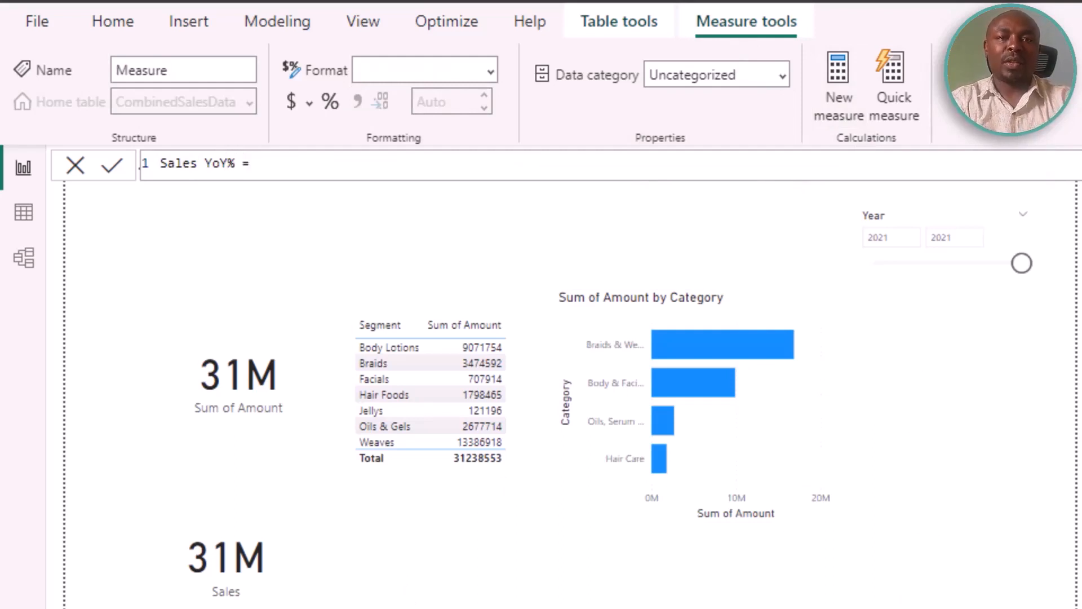
text(div)
key(Tab)
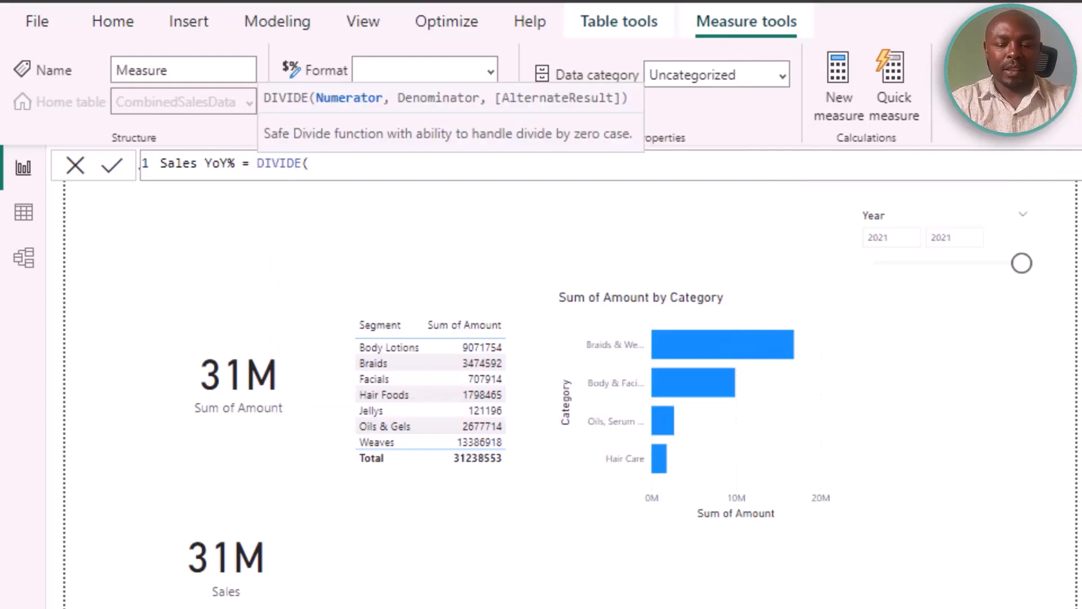
- Complete the Sales YoY% formula as DIVIDE( [Sales], [Sales SPLY] ) - 1 and commit the measure
text([)
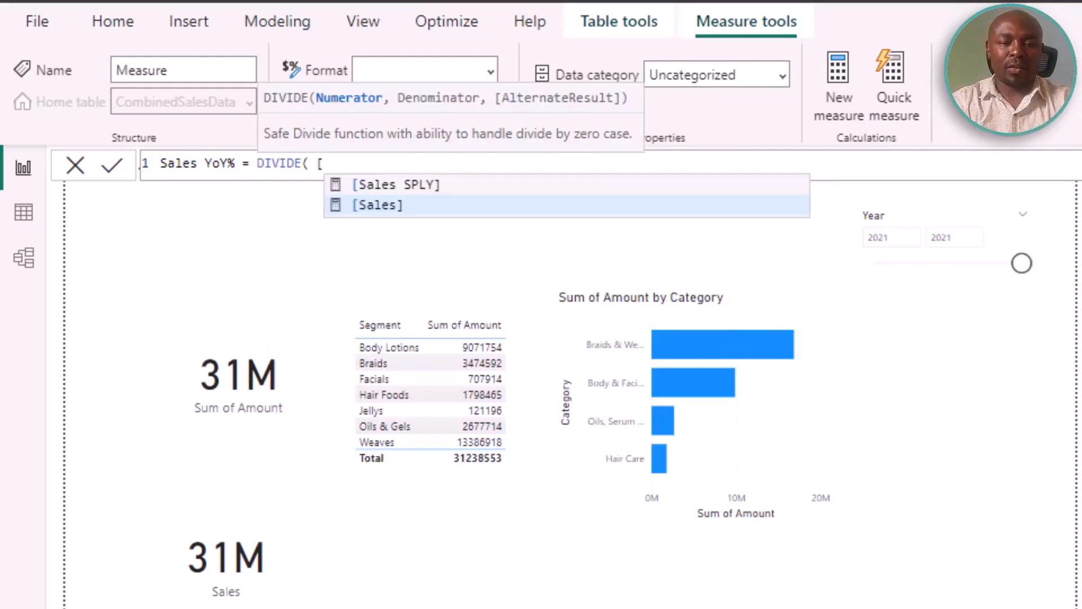
key(Tab)
text(,)
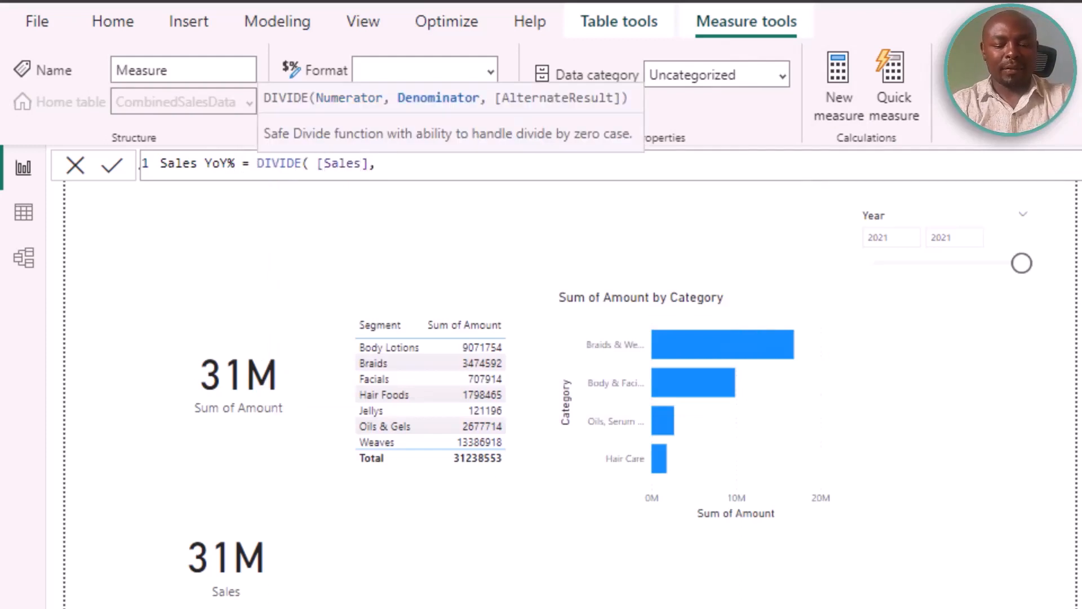
text( [)
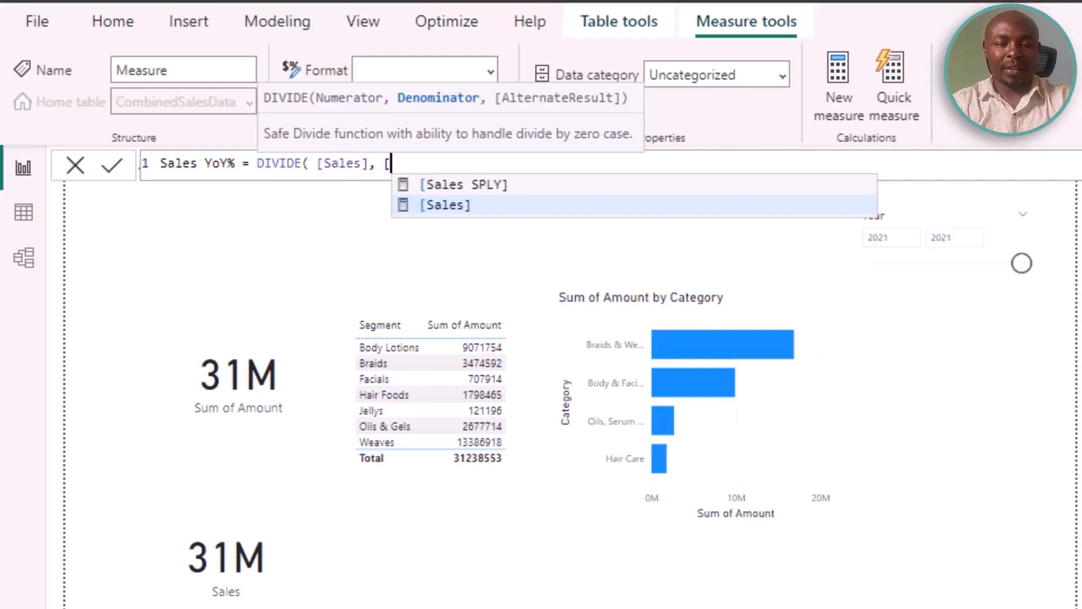
key(Up)
key(Tab)
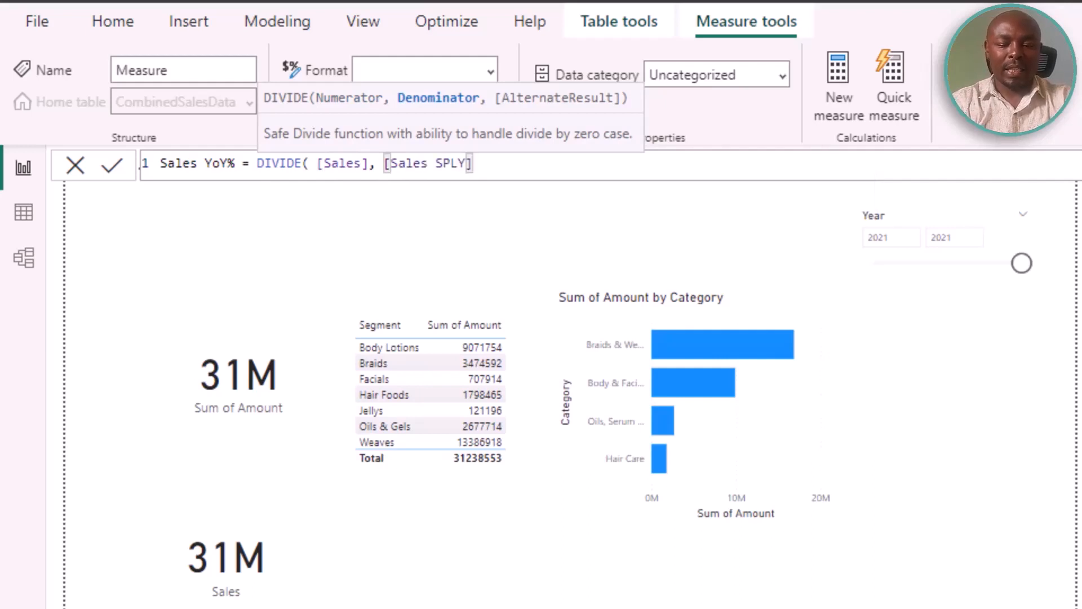
text(SPLY] )
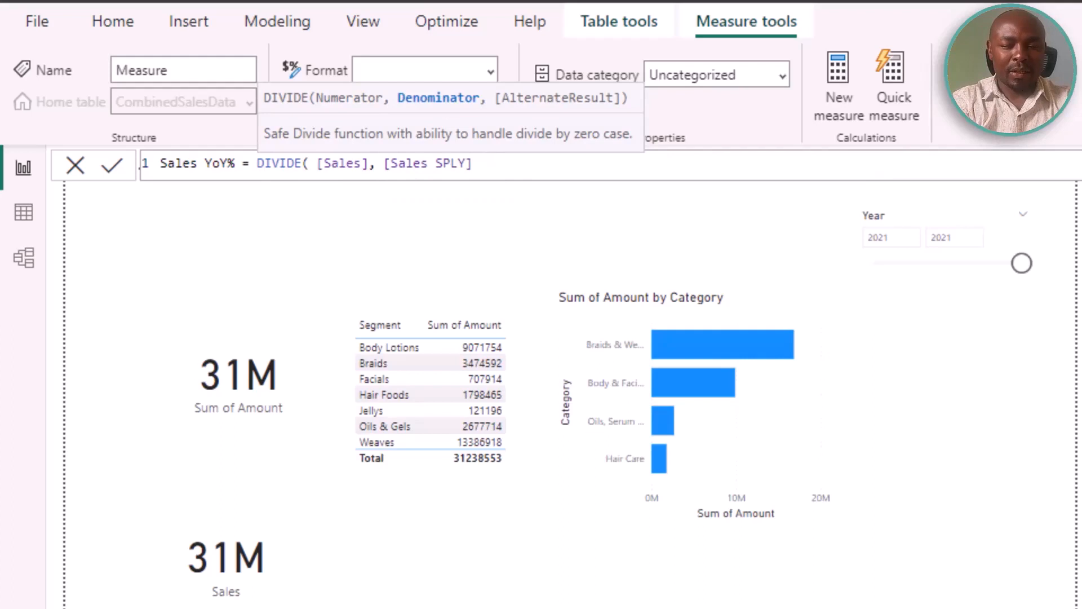
text() - 1)
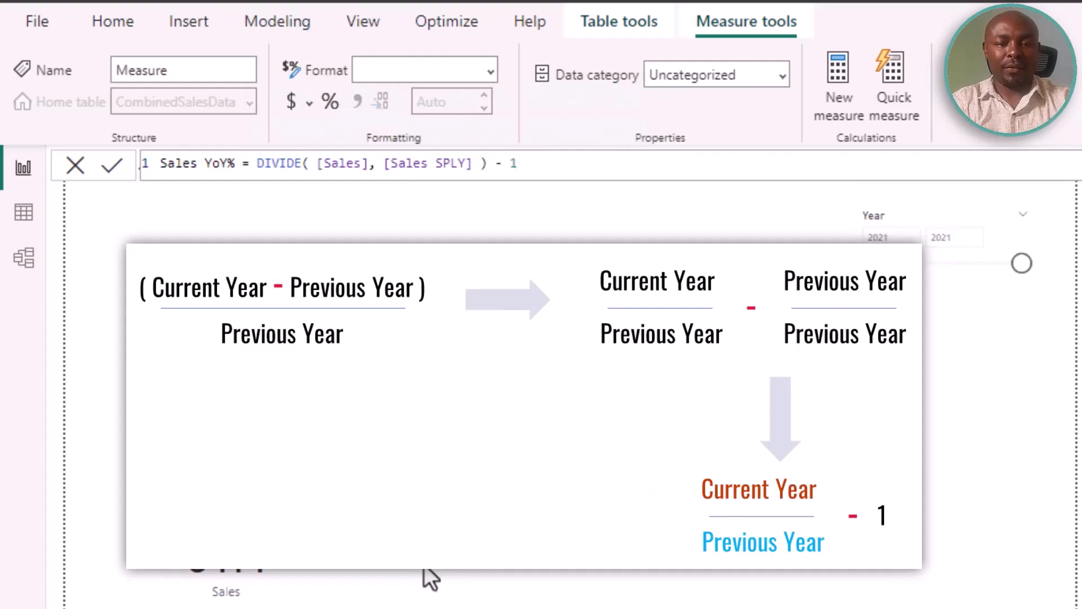
key(Return)
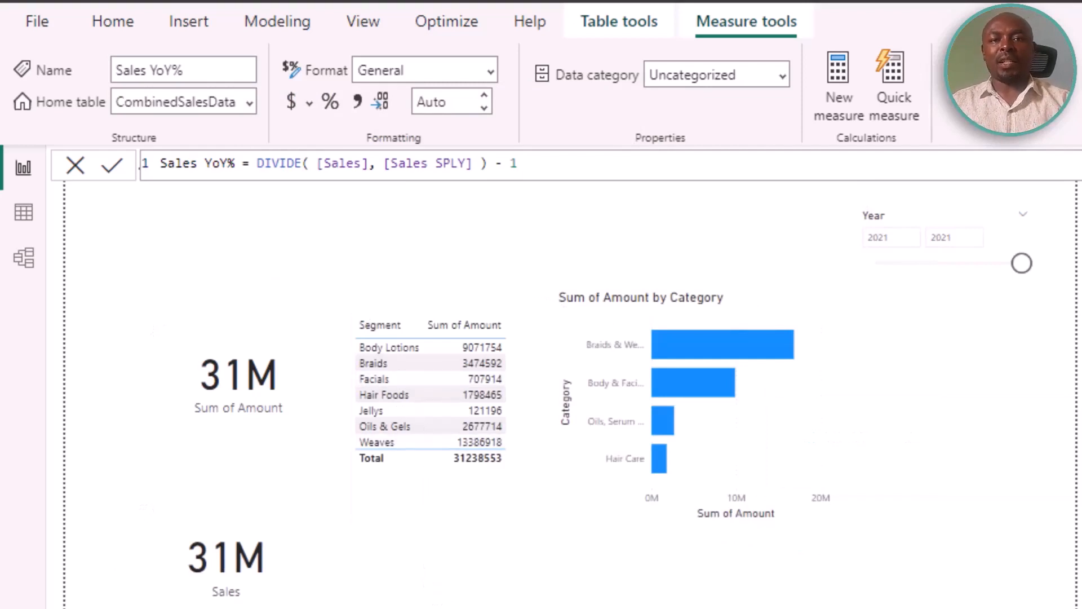
- Format the Sales YoY% measure as a percentage with 1 decimal place
click(338, 110)
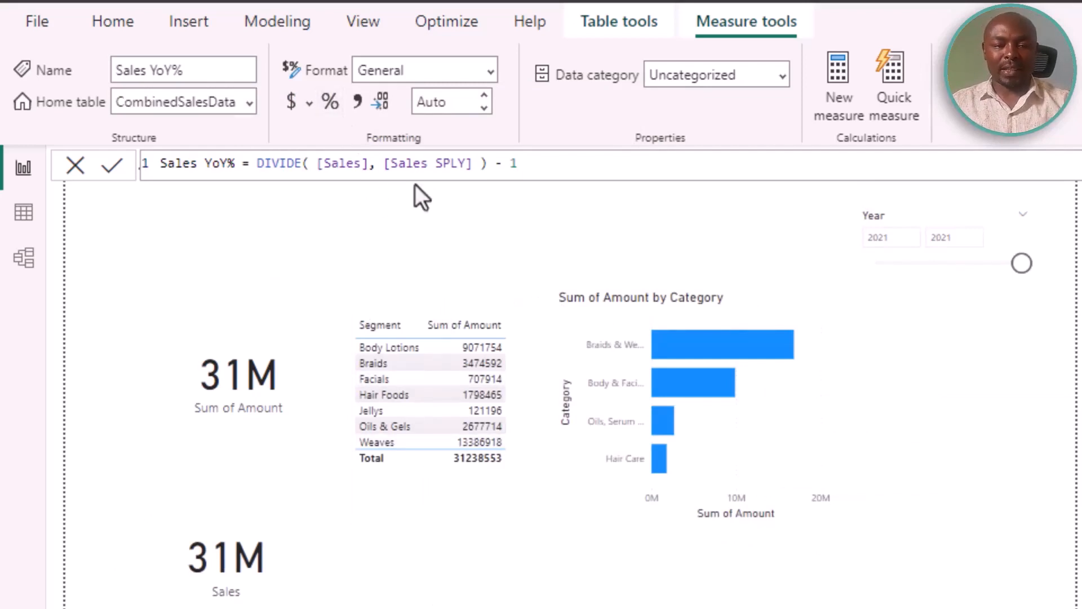
double_click(442, 101)
text(1)
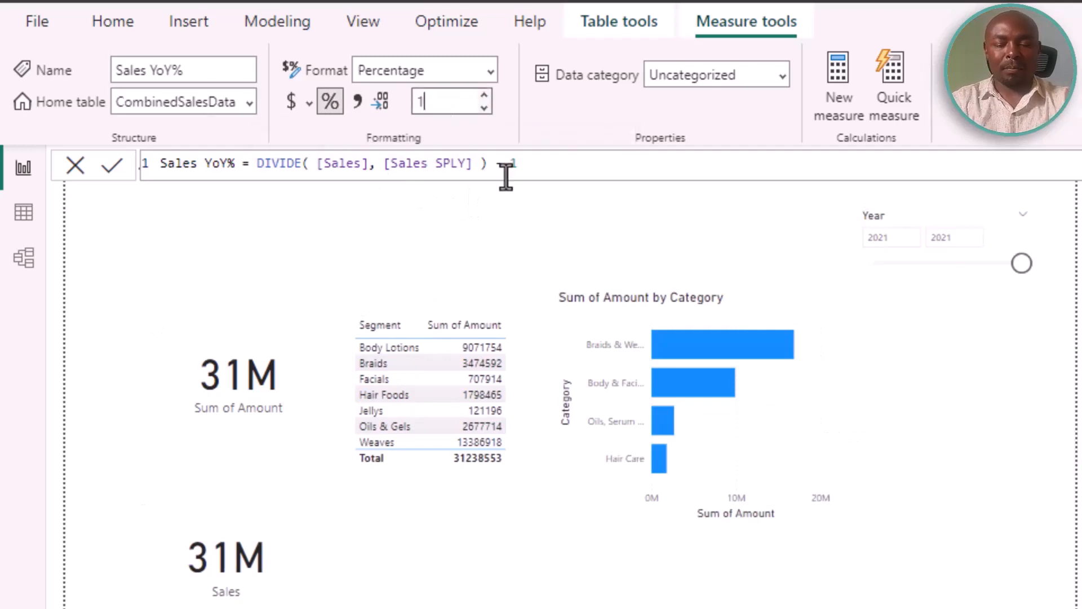
key(Up)
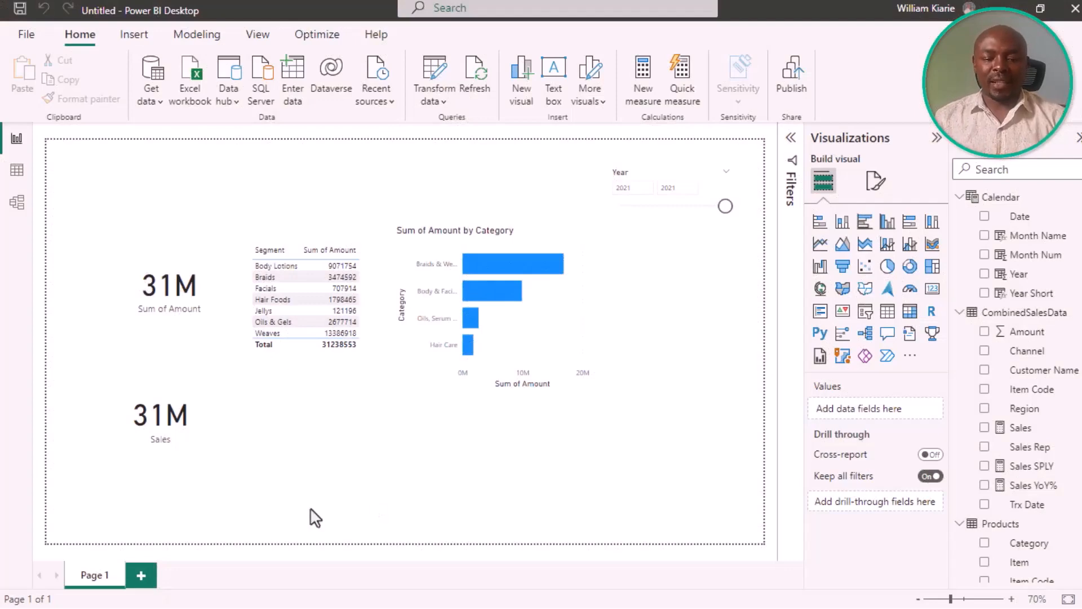
- Add a second report page and place a compact card showing the Sales measure near its upper-left corner
click(139, 574)
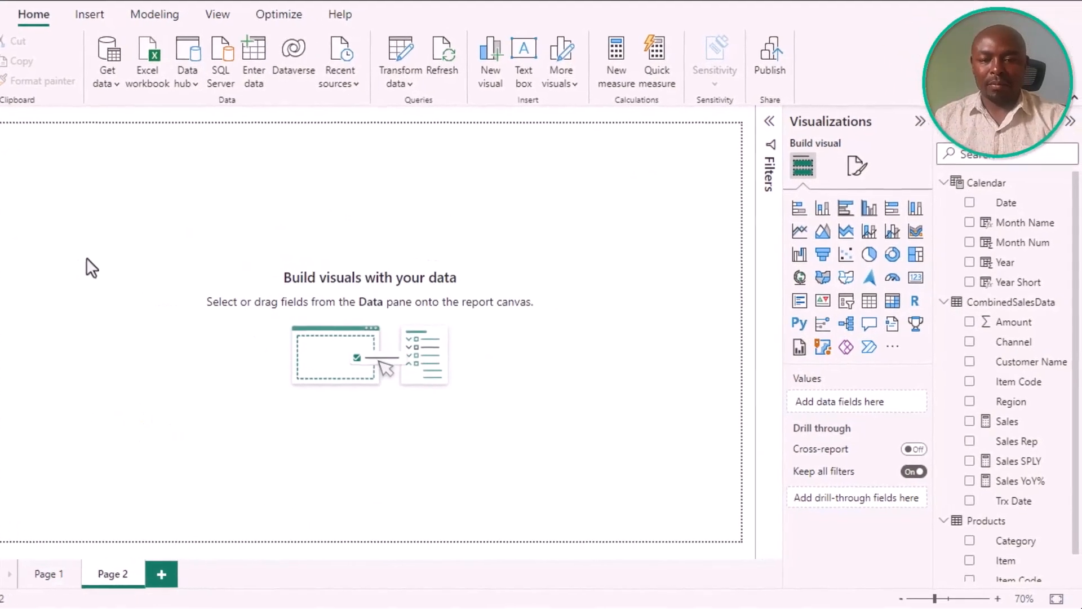
click(916, 277)
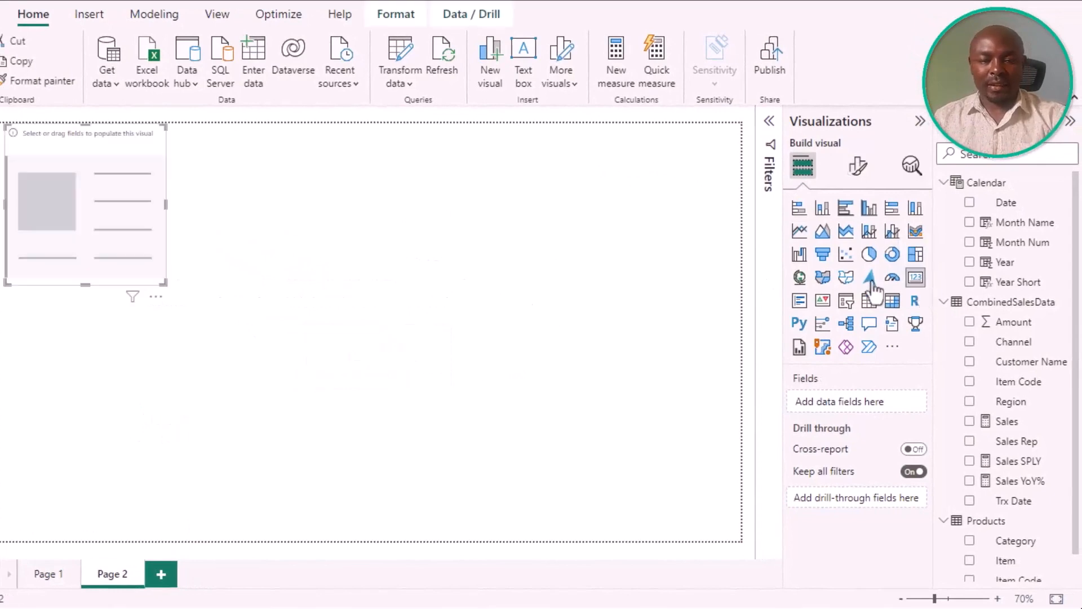
drag(73, 138, 102, 184)
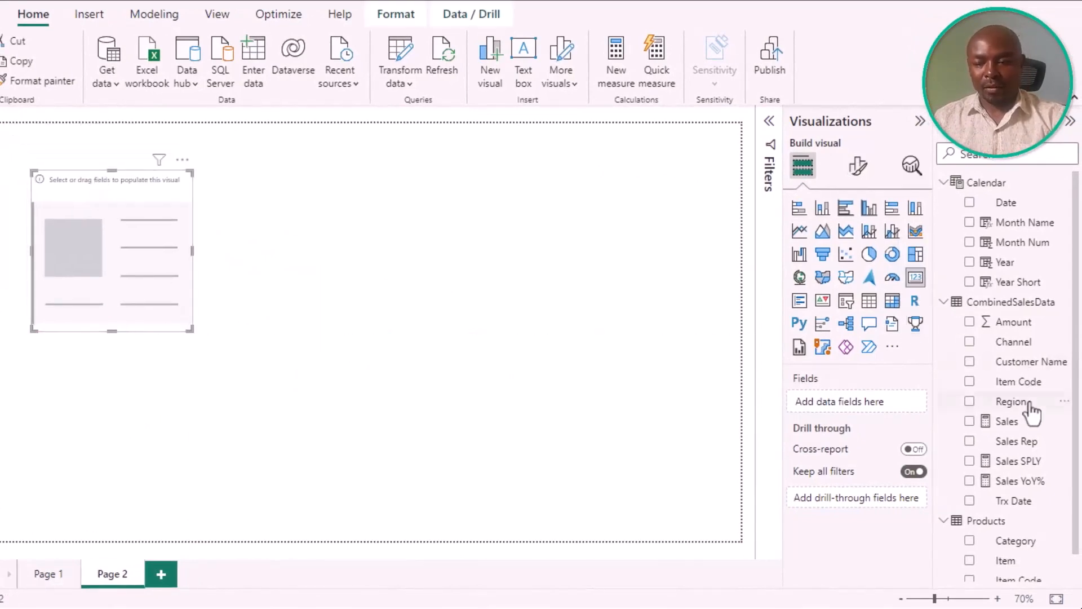
click(969, 422)
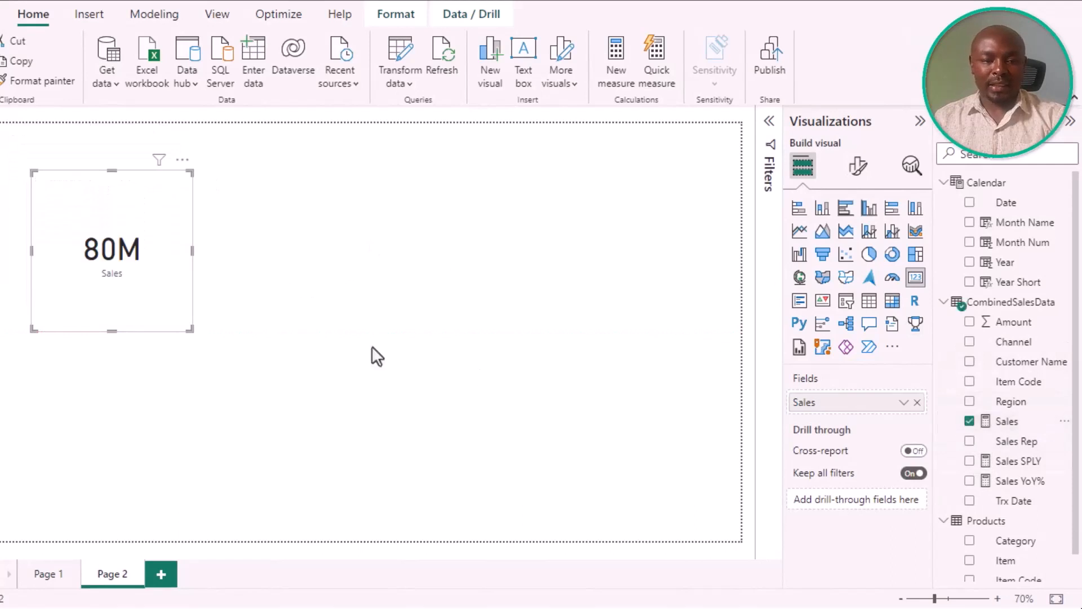
drag(190, 329, 165, 226)
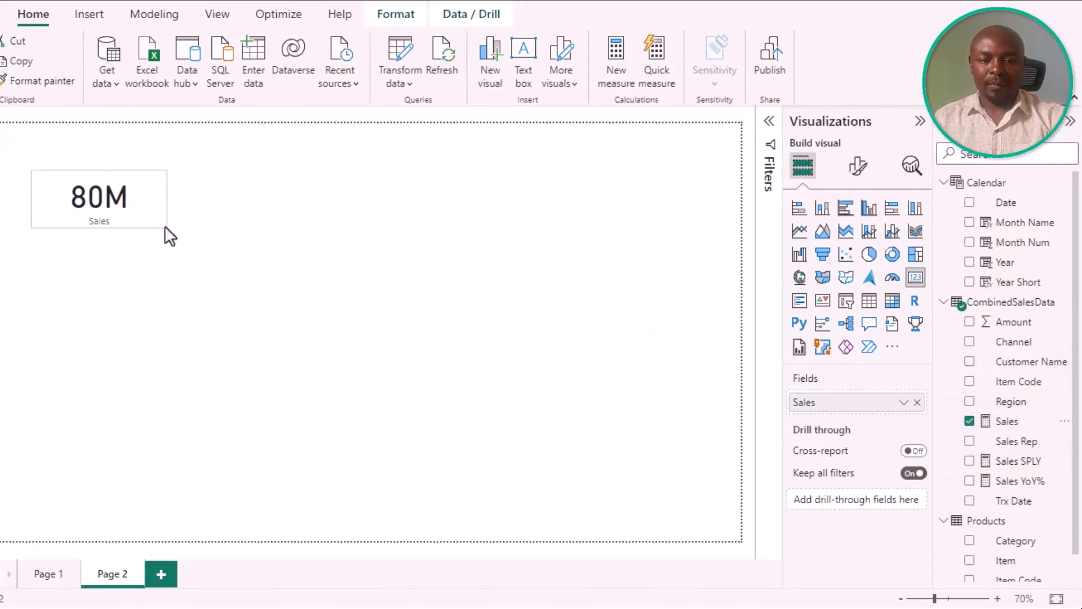
click(220, 223)
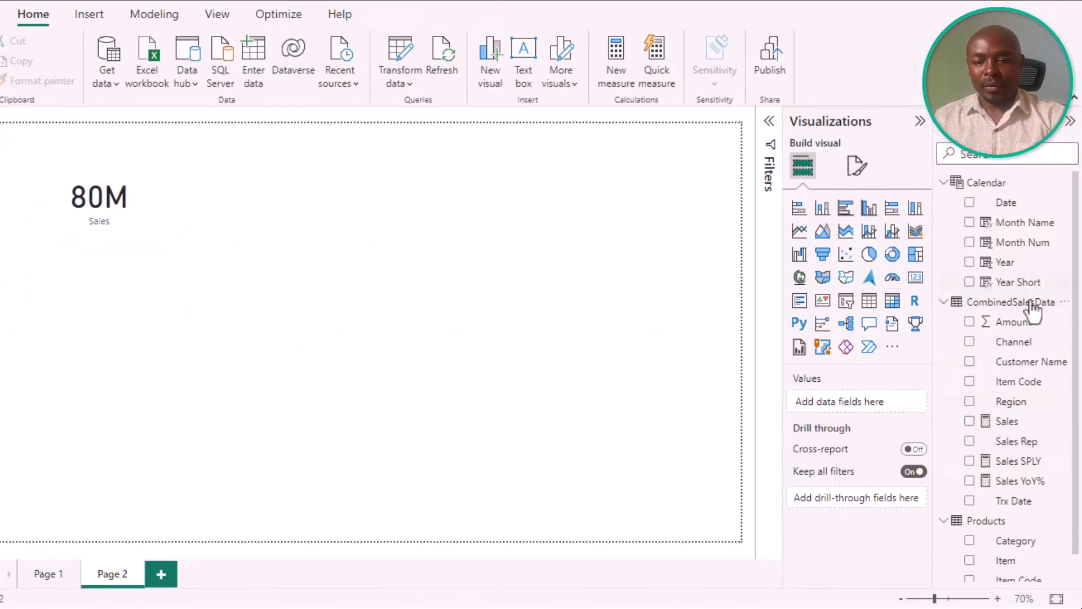
- Add a card showing Sales SPLY beside the Sales card and shrink it to the same height
click(914, 279)
drag(147, 263, 258, 168)
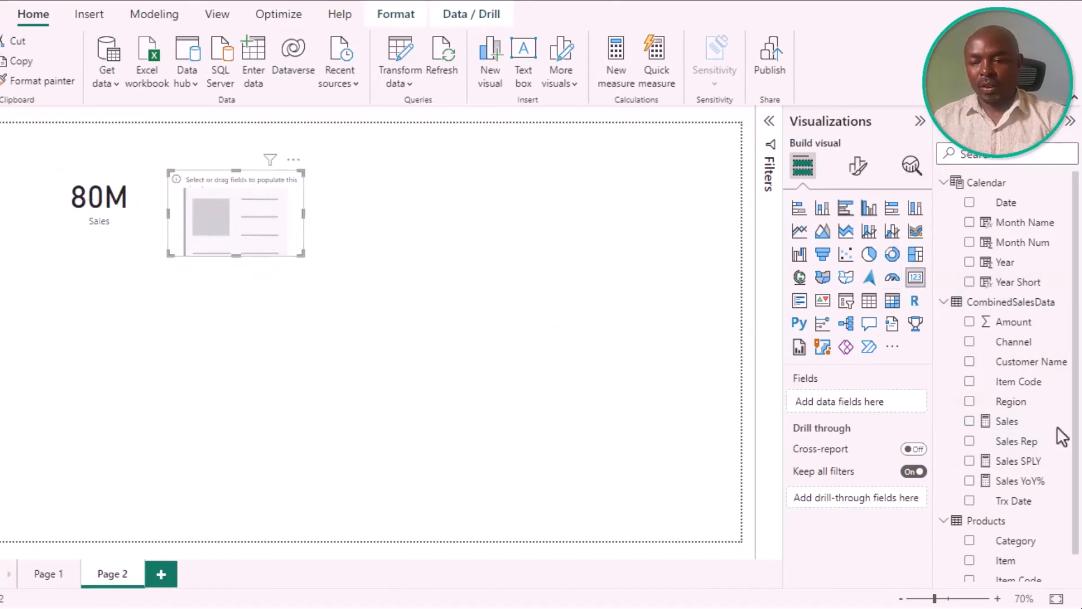
click(970, 461)
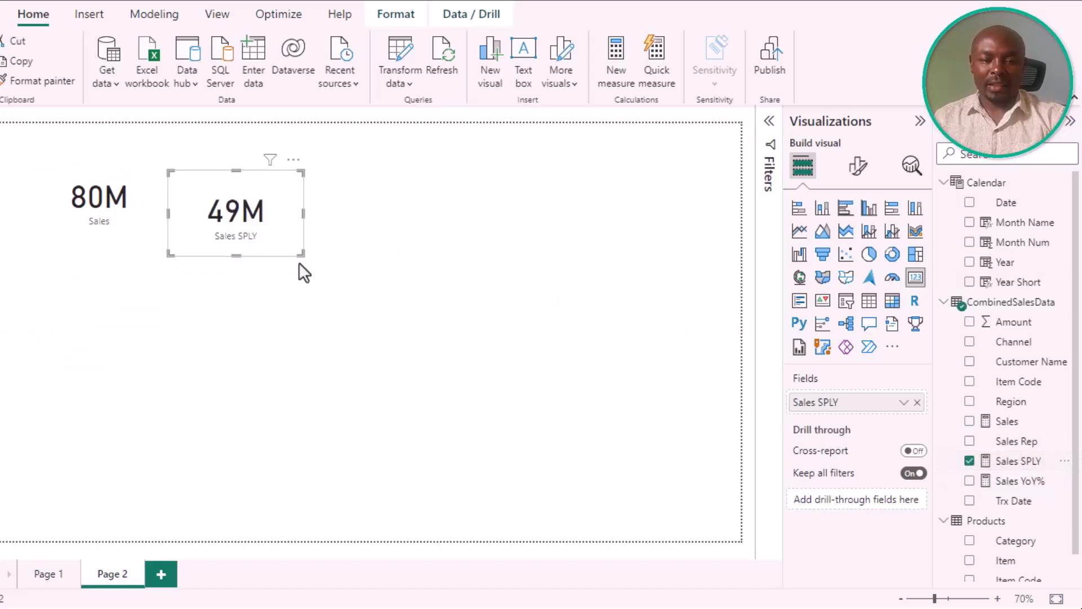
drag(299, 257, 304, 225)
click(360, 198)
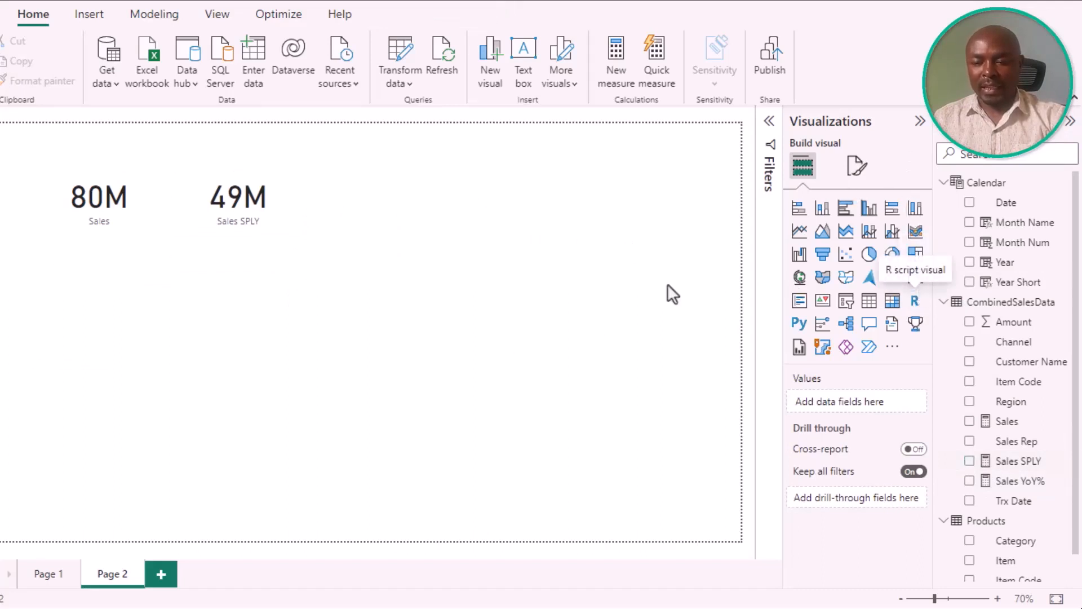
- Add a card showing Sales YoY% to the right of the Sales SPLY card and shrink it to match the row
click(915, 277)
drag(115, 296, 377, 178)
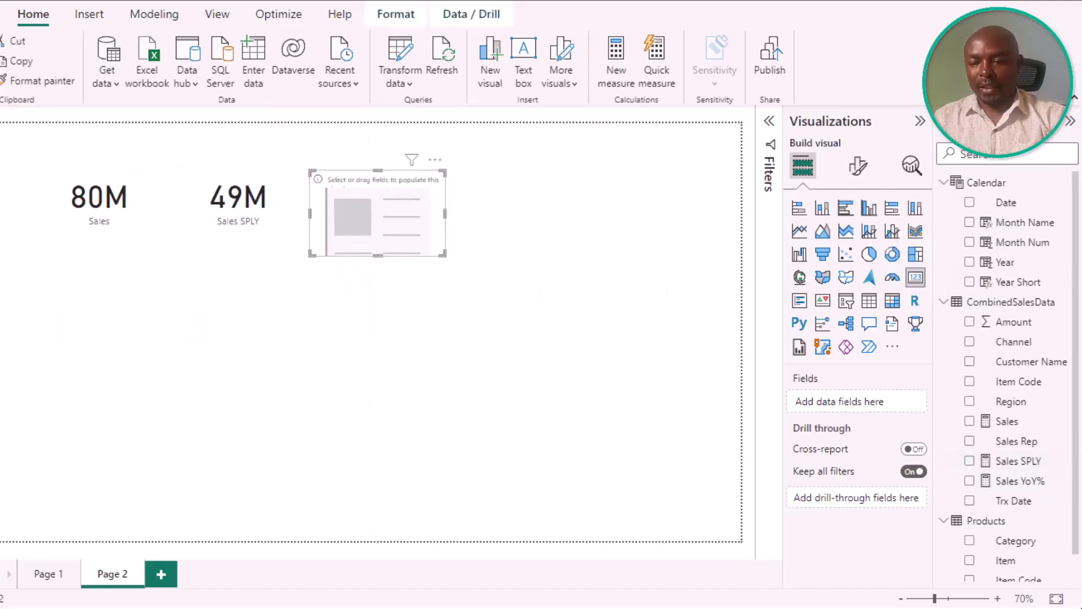
click(969, 482)
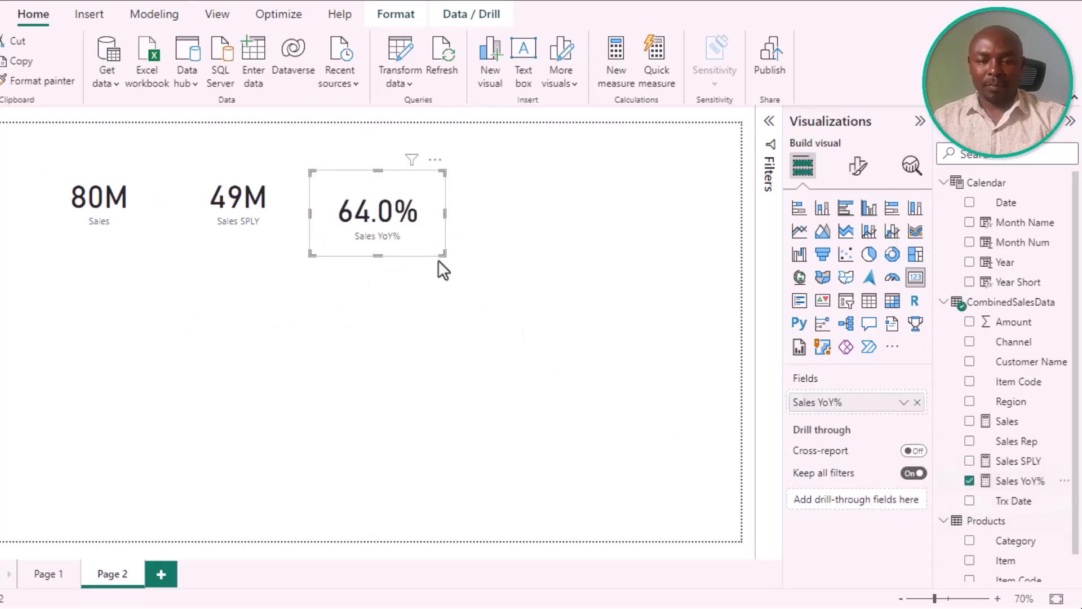
drag(441, 256, 435, 221)
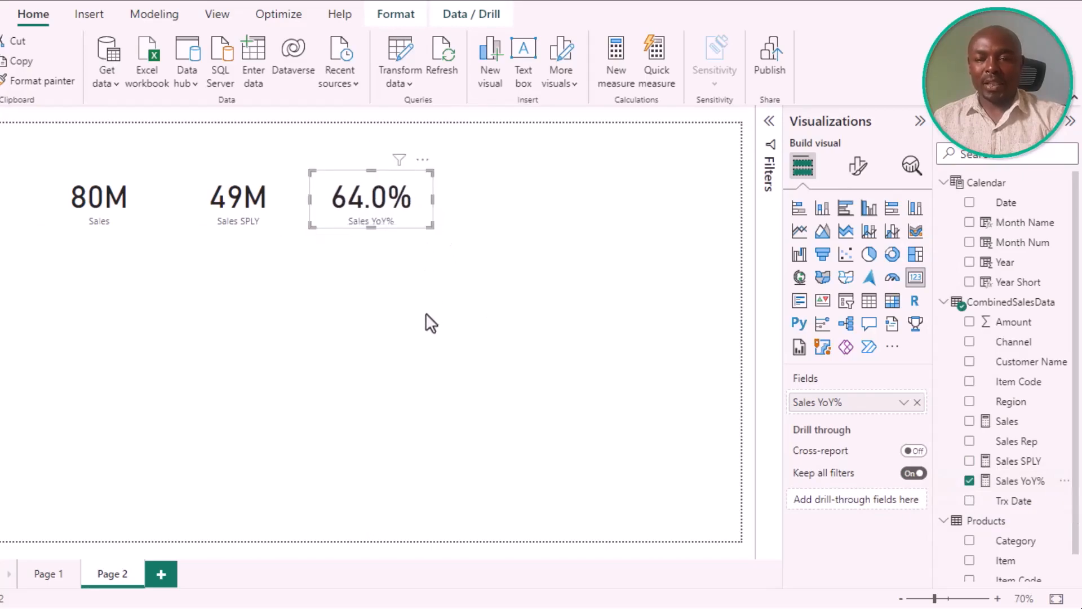
click(476, 336)
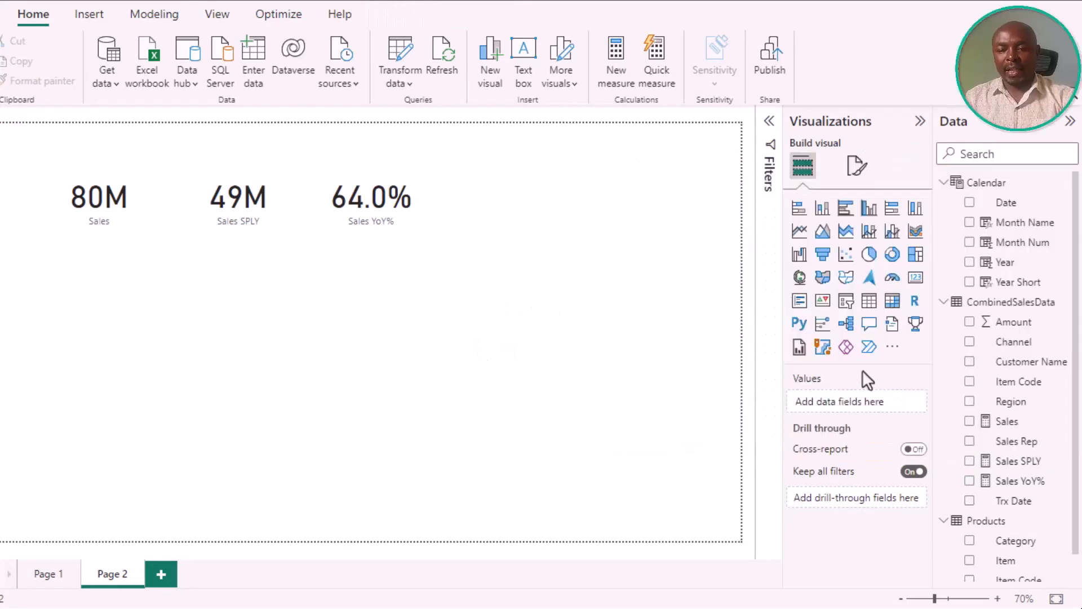
- Add a slicer on the calendar's Year Short field and place it to the right of the three cards
click(845, 300)
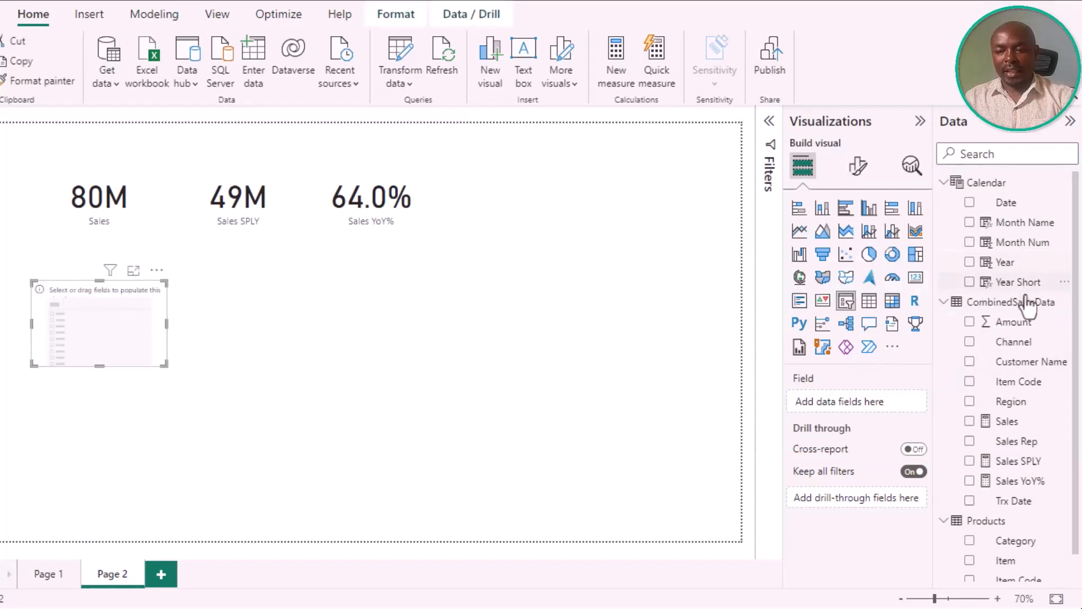
click(980, 283)
drag(64, 286, 526, 148)
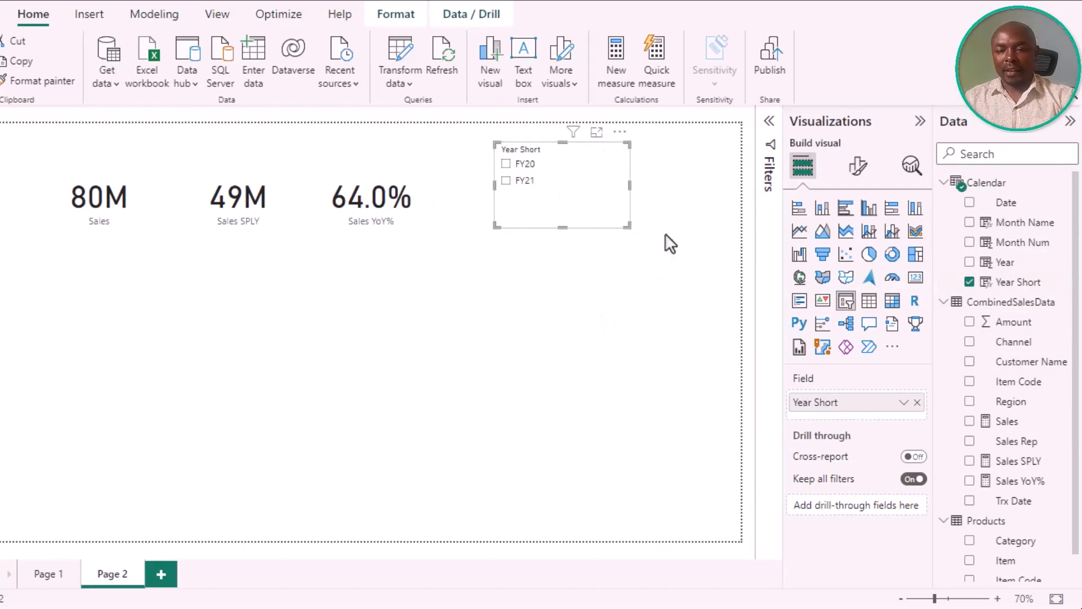
- Set the Year Short slicer's style to Dropdown
click(859, 178)
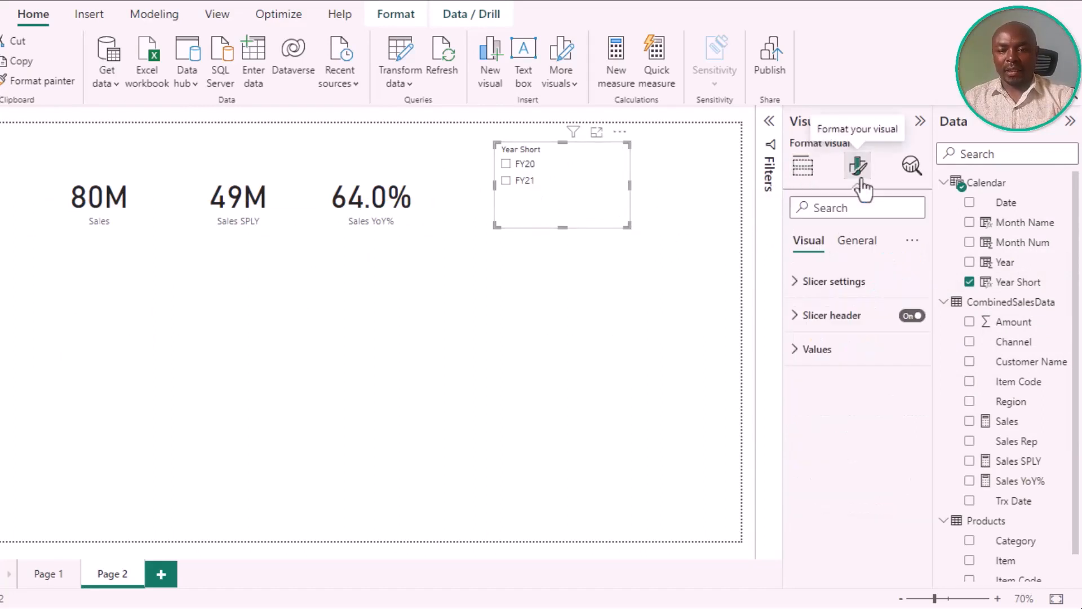
click(846, 285)
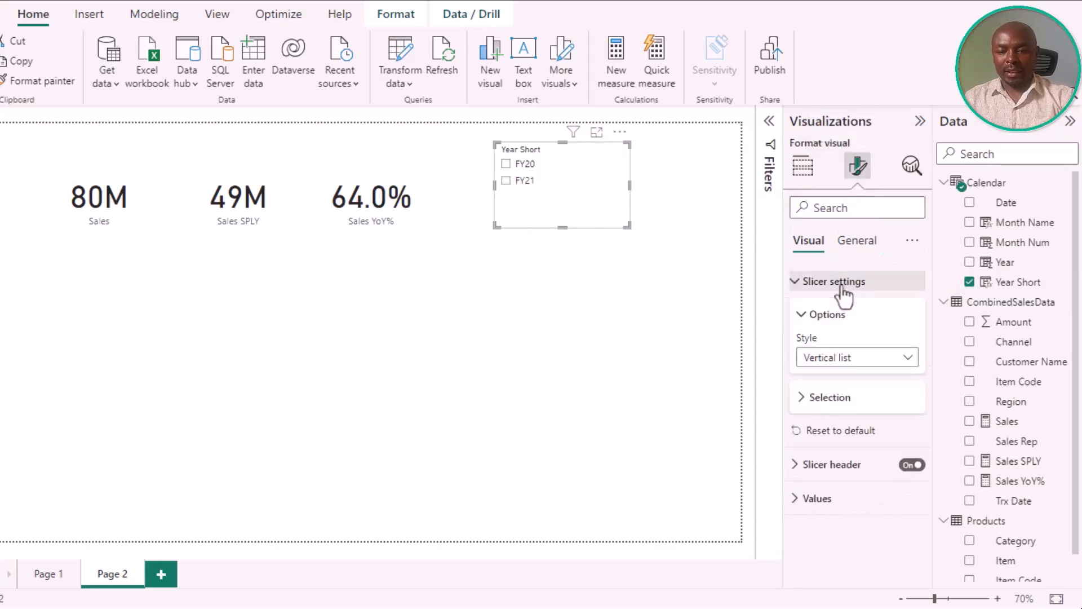
click(873, 358)
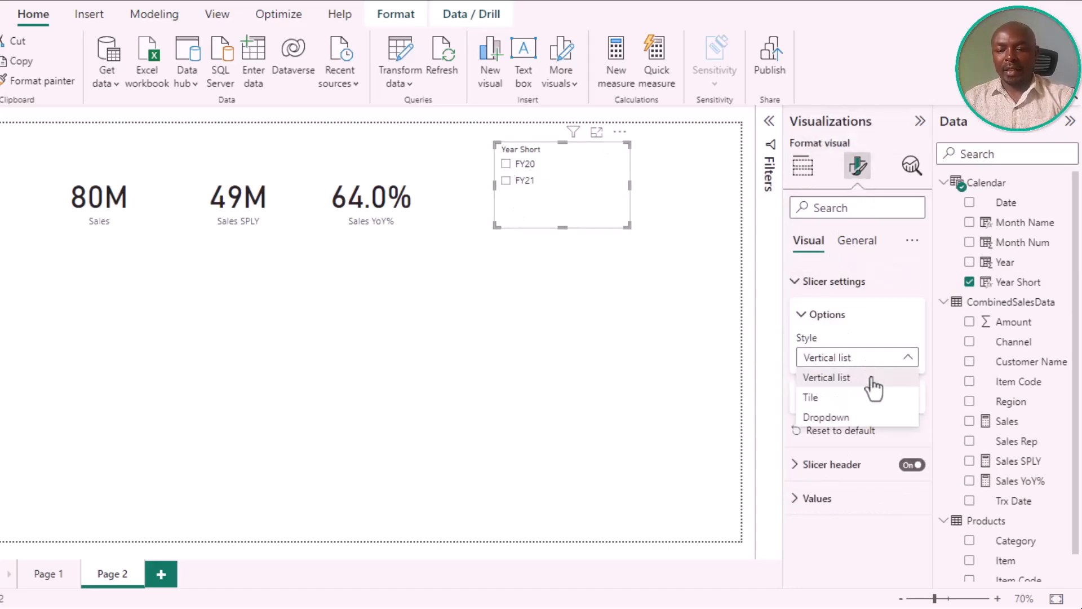
click(865, 418)
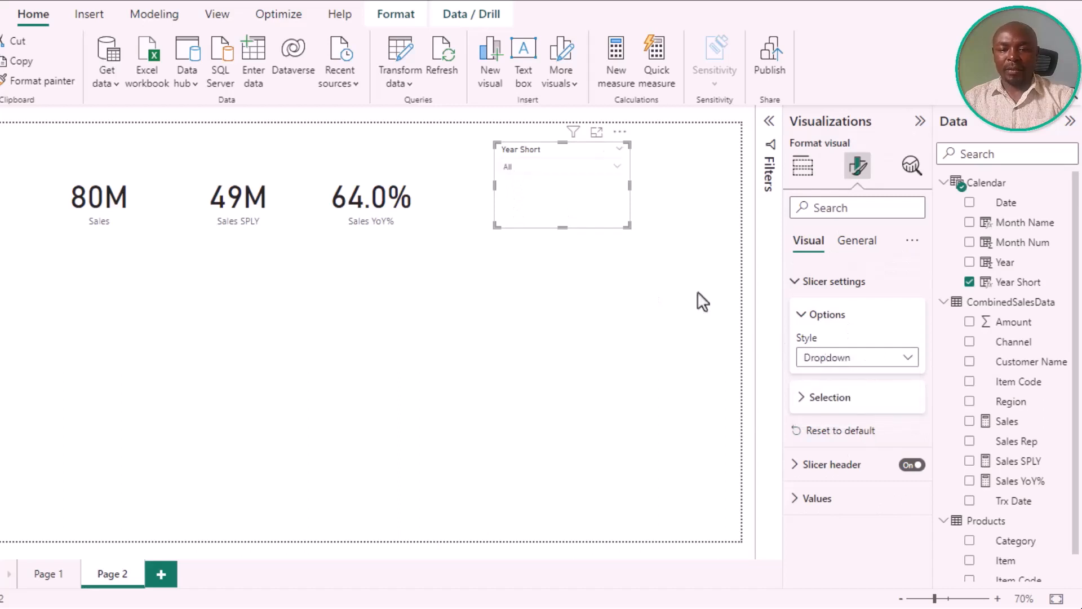
- Shrink the Year Short slicer to fit its dropdown and move it to the page's upper-right corner
drag(628, 226, 596, 182)
drag(527, 148, 639, 140)
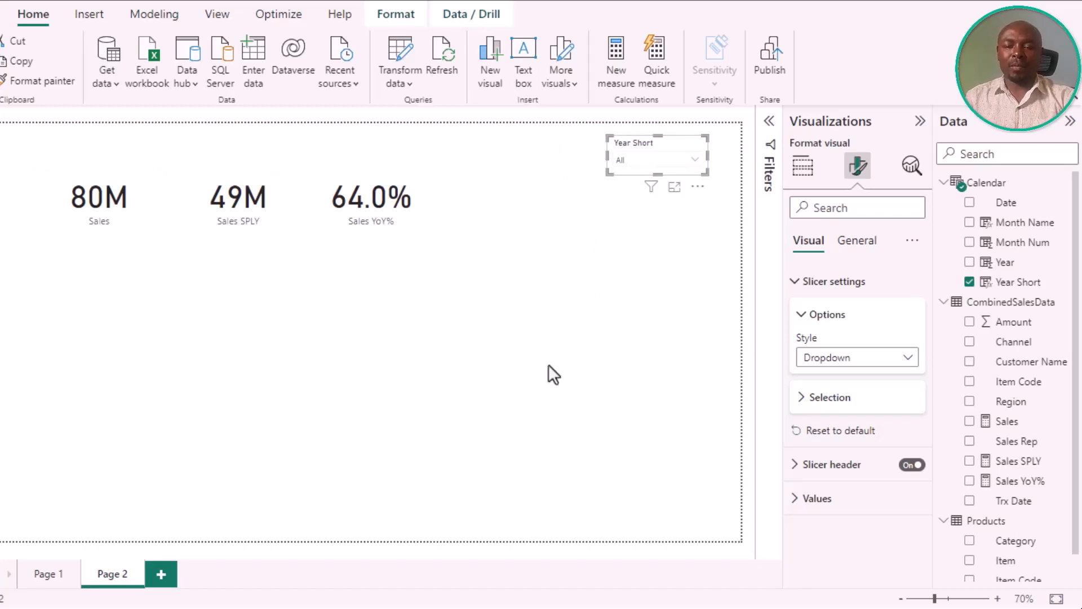
click(625, 276)
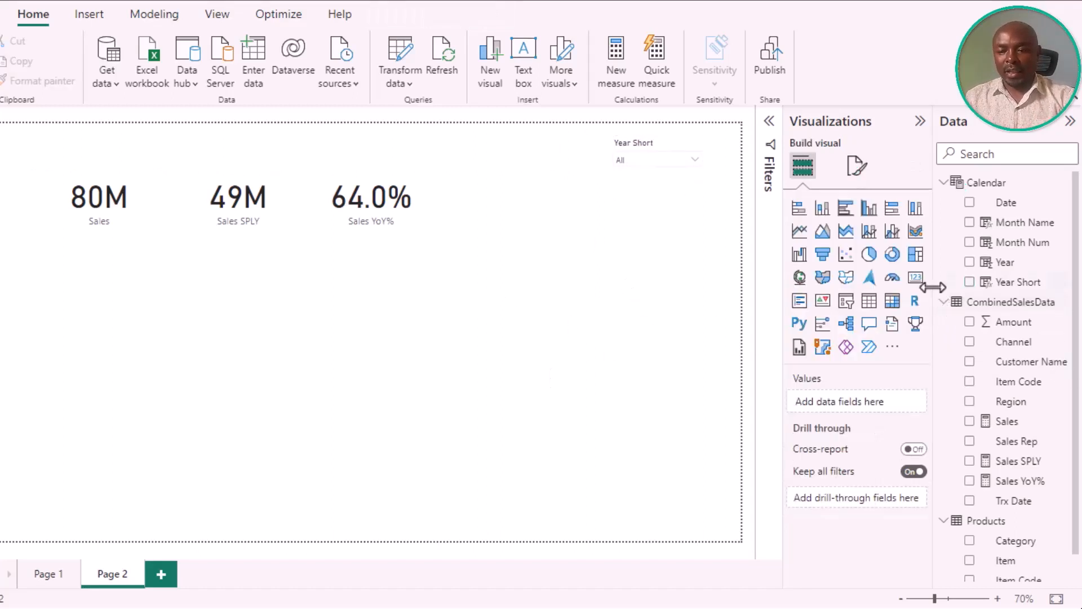
- Add a slicer on the calendar's Month Name field, place it beside the Year Short slicer and reduce its height
click(844, 312)
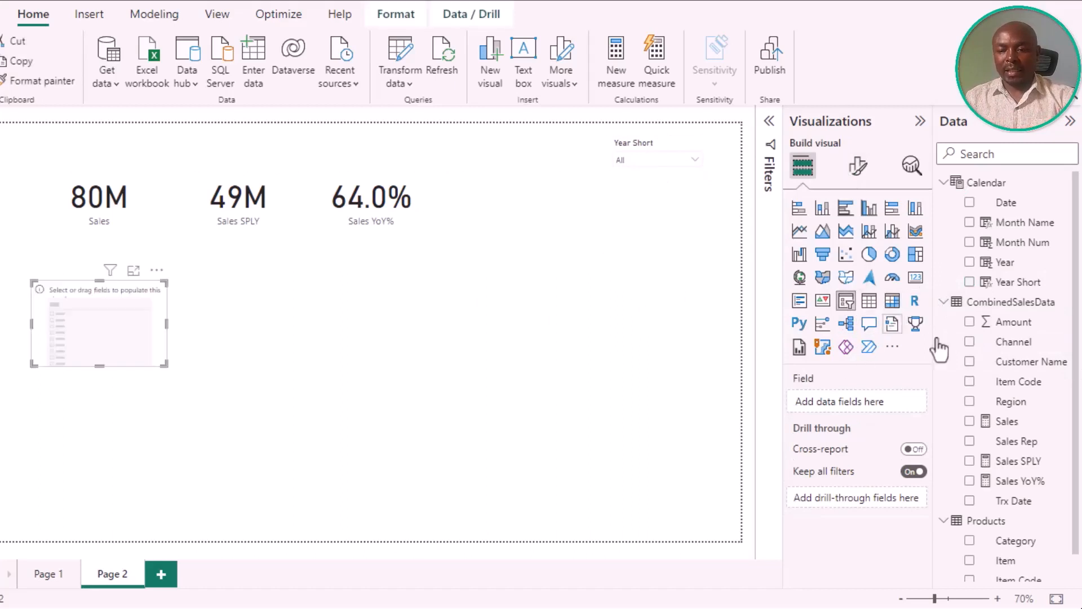
click(969, 223)
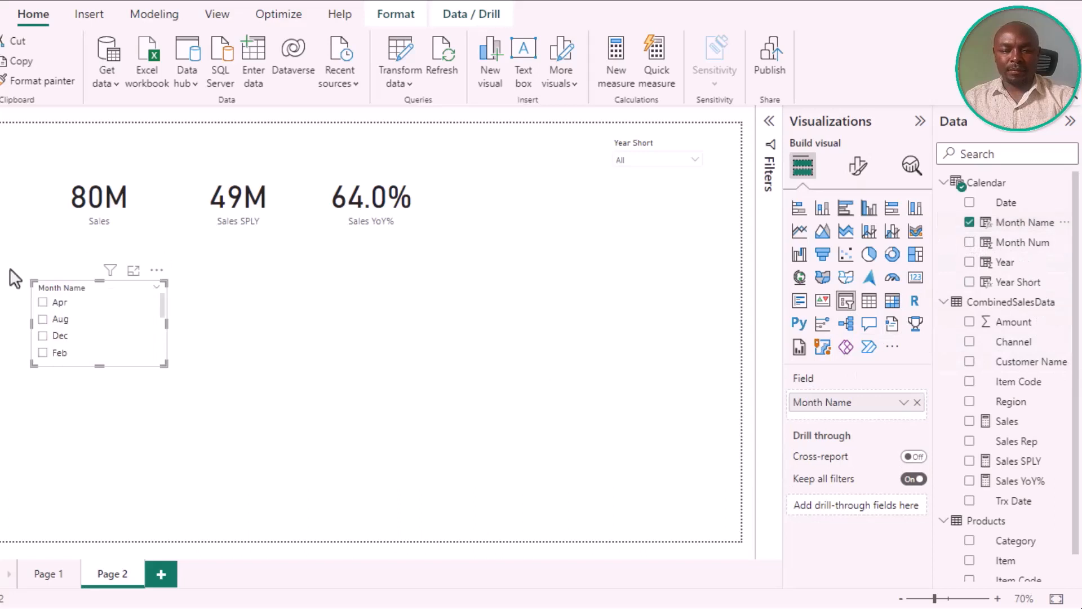
drag(83, 291, 506, 157)
drag(520, 229, 534, 194)
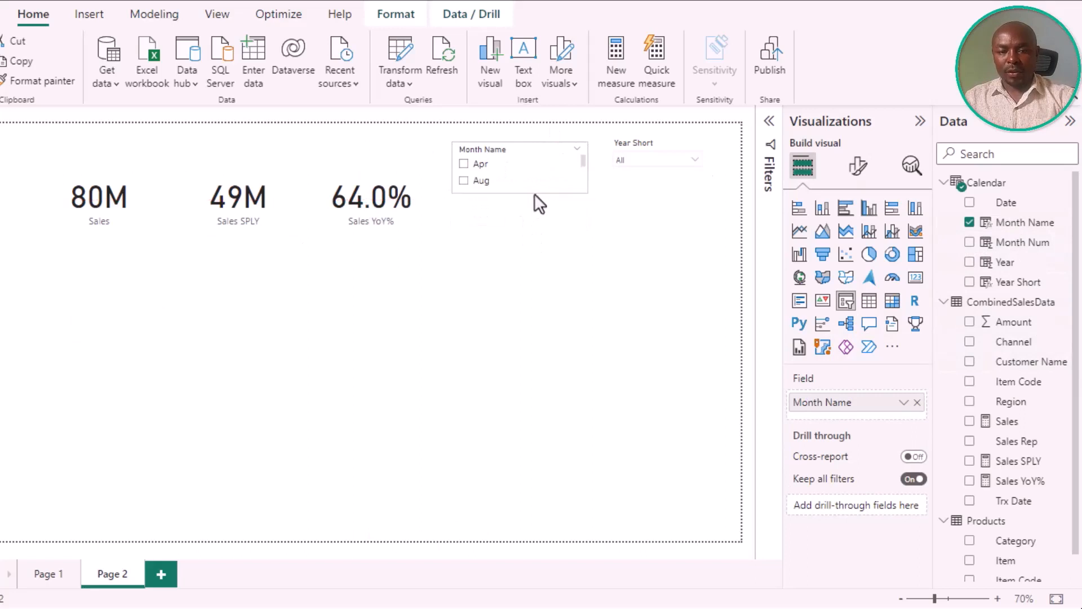
- Set the Month Name slicer's style to Dropdown and align its position and height with the Year Short slicer
click(847, 179)
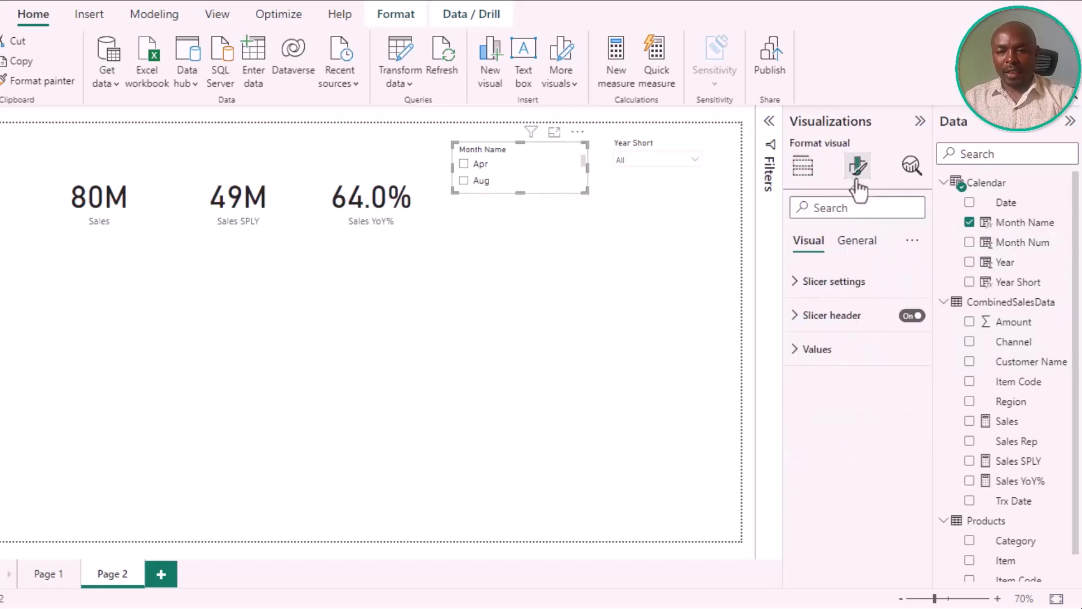
click(848, 282)
click(857, 356)
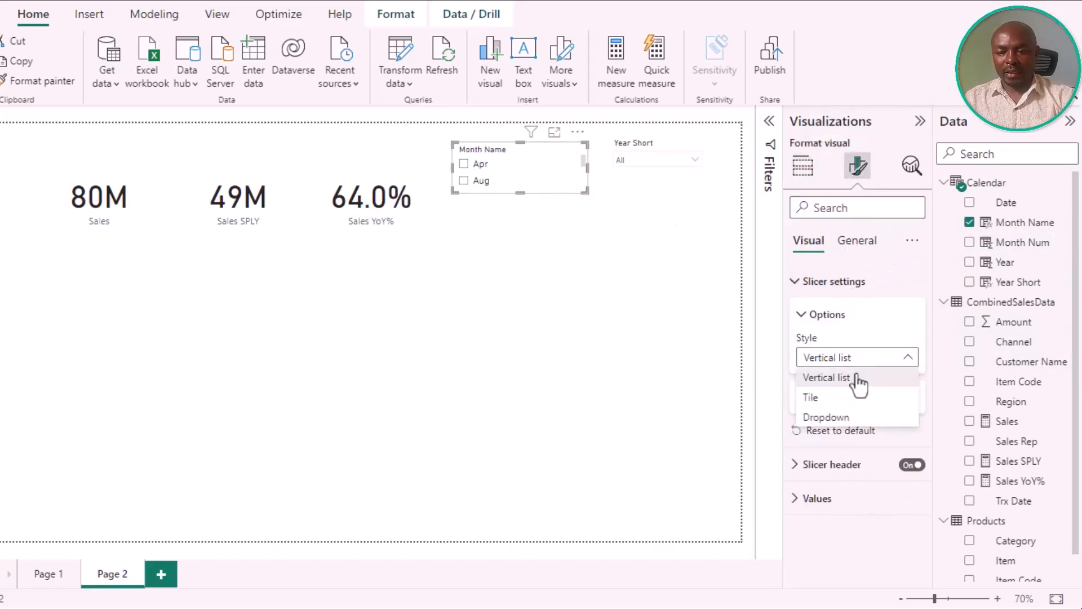
click(854, 417)
drag(496, 161, 494, 150)
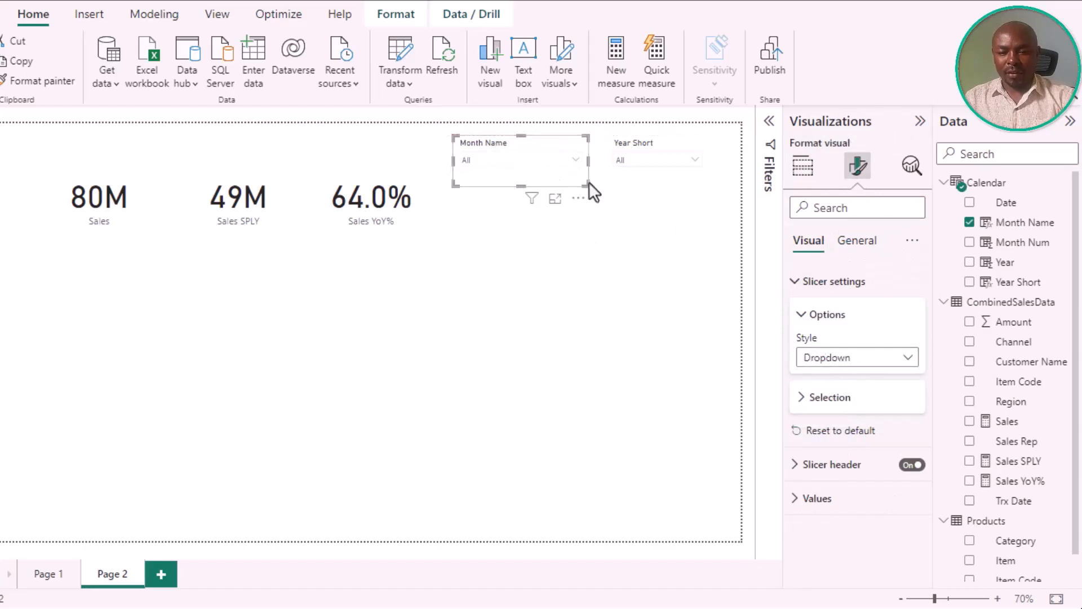
drag(588, 181, 586, 173)
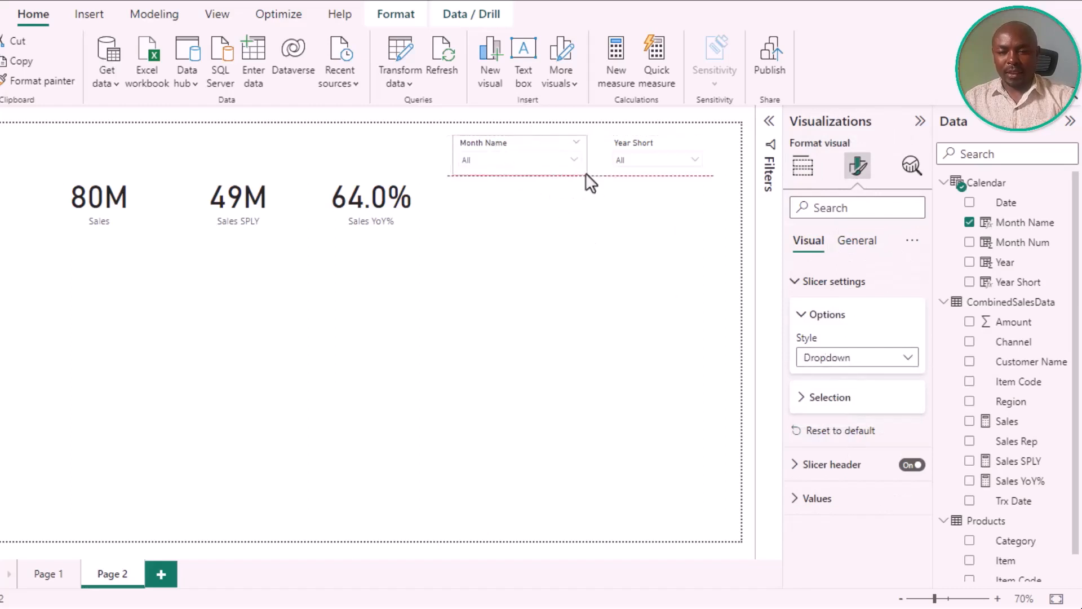
click(528, 361)
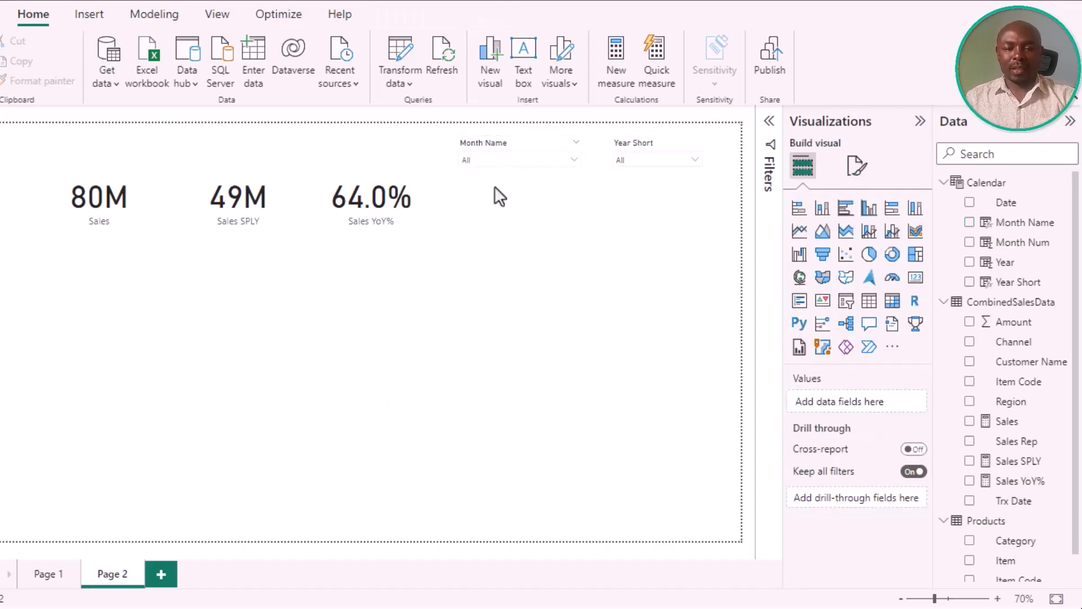
- Filter the report page to FY21 with the Year Short slicer
click(651, 160)
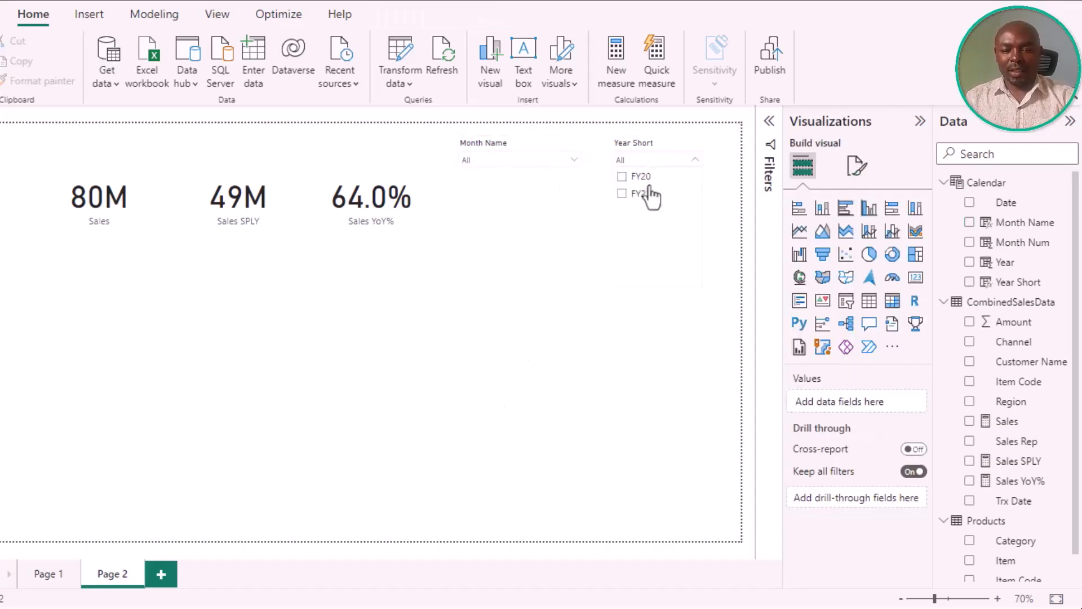
click(628, 194)
click(255, 395)
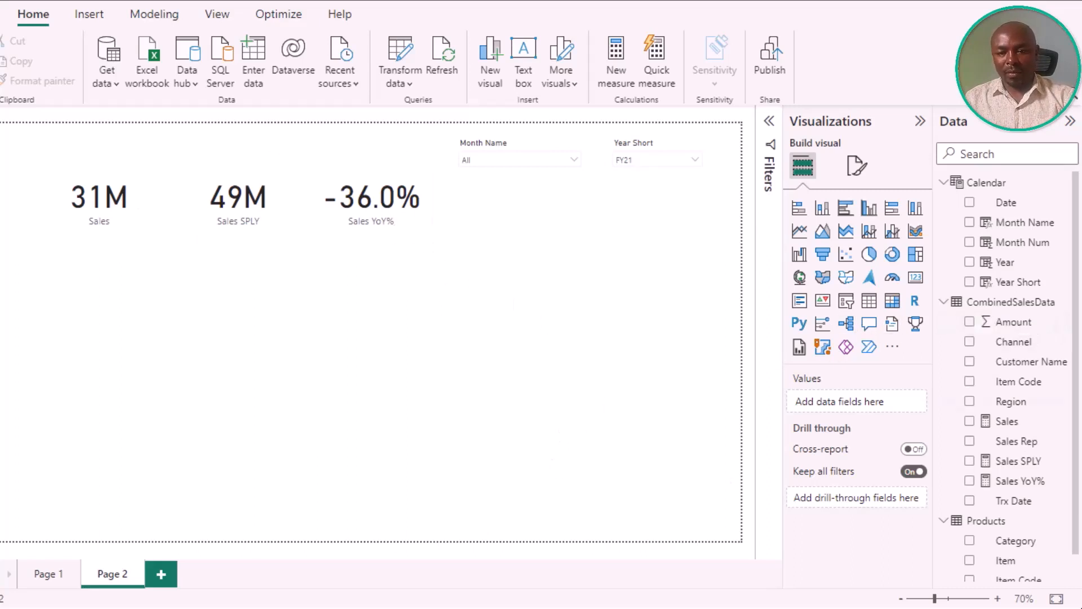
- Set the Sales YoY% measure's percentage format to 0 decimal places
click(1037, 482)
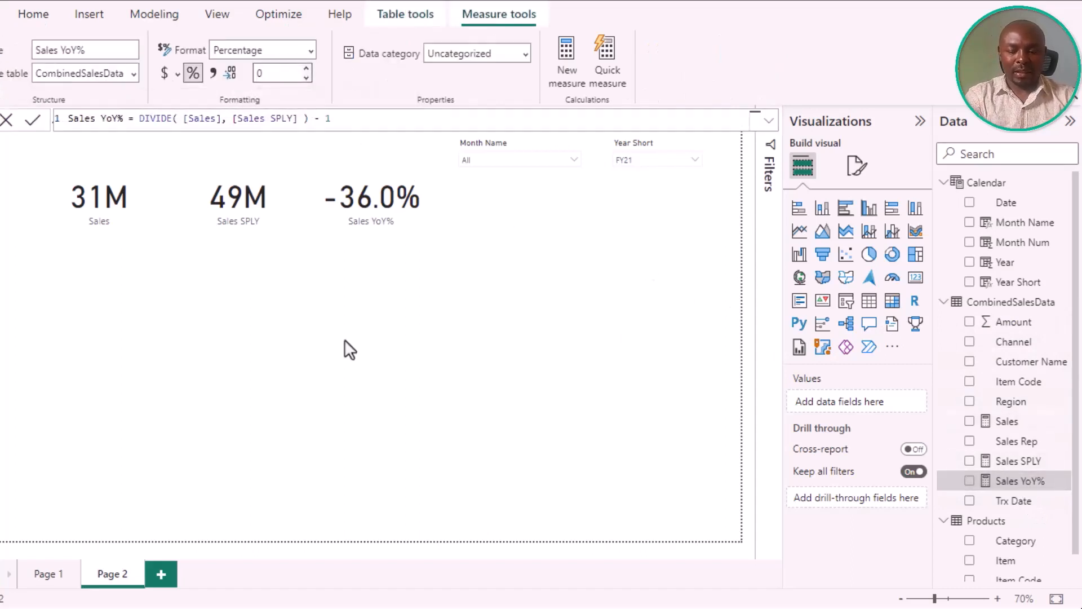
key(BackSpace)
text(0)
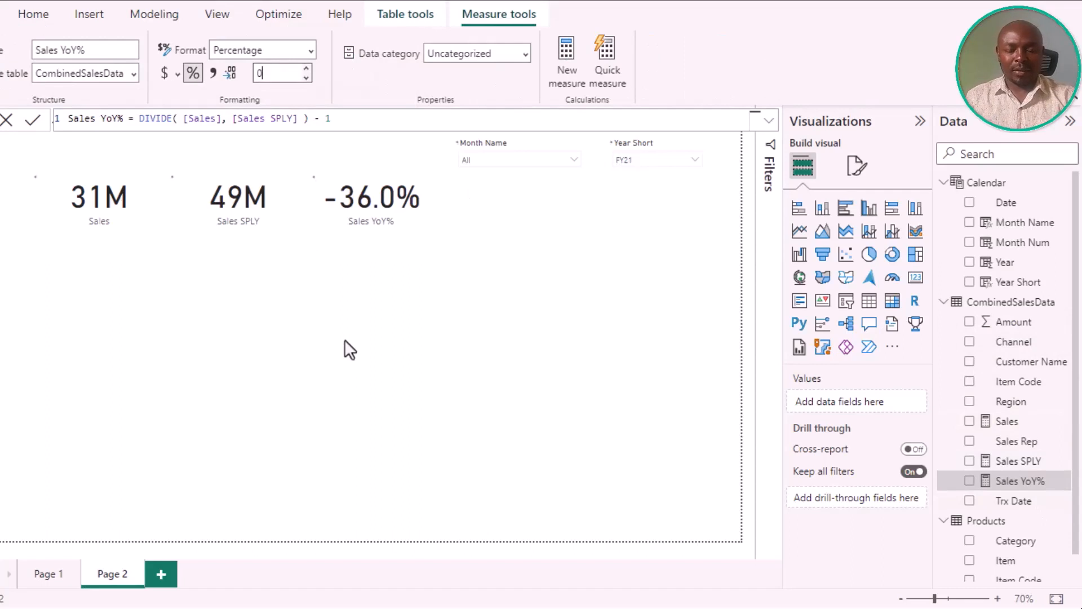
key(Return)
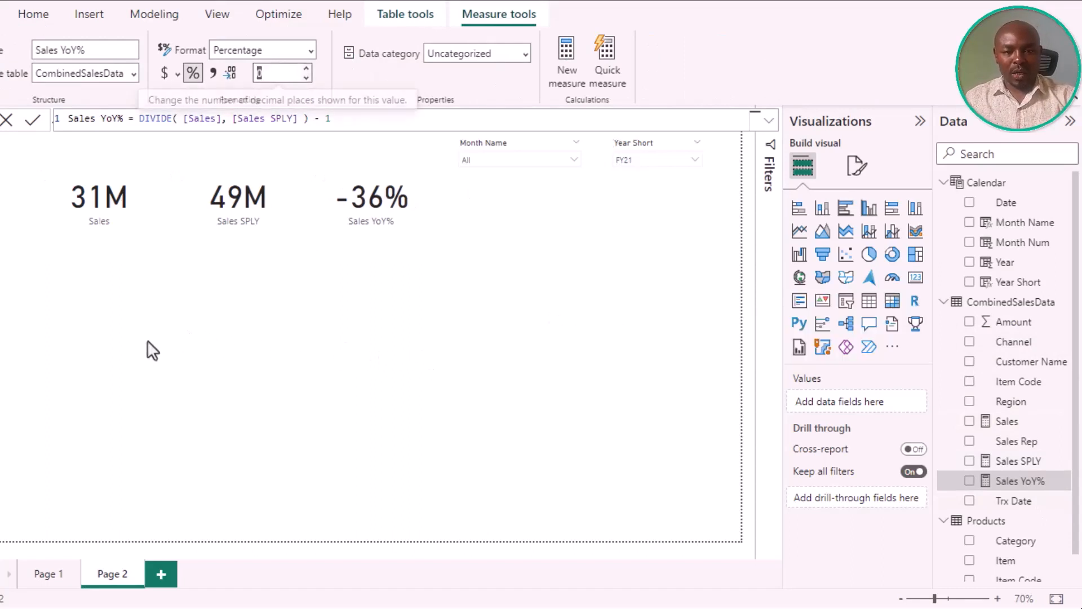
click(142, 328)
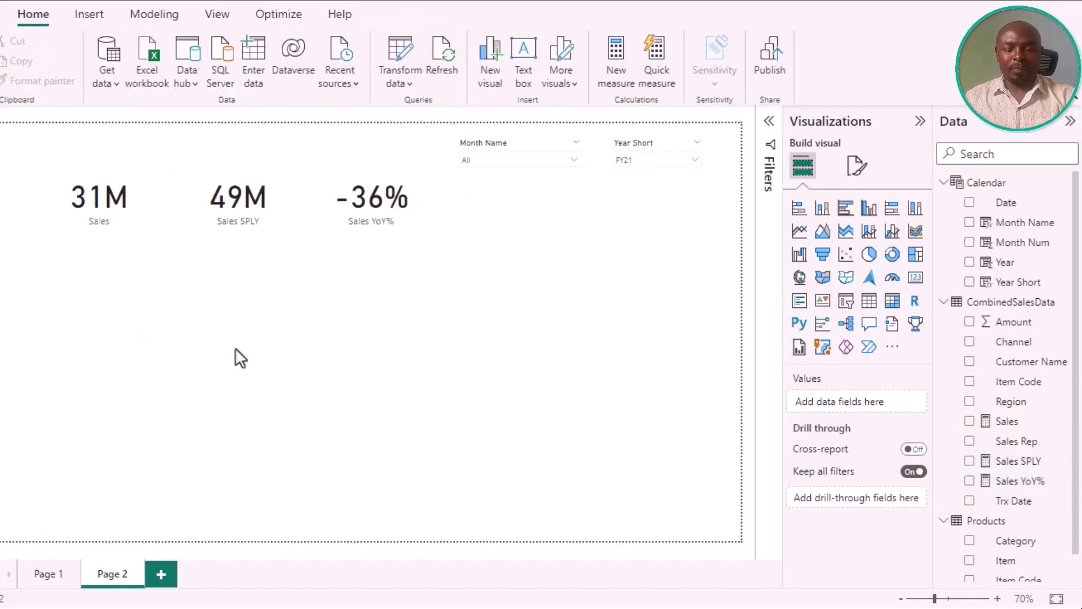
- Select the Sales, Sales SPLY and Sales YoY% cards together and set their callout value font to Comic Sans MS
drag(189, 283, 539, 145)
drag(555, 305, 70, 144)
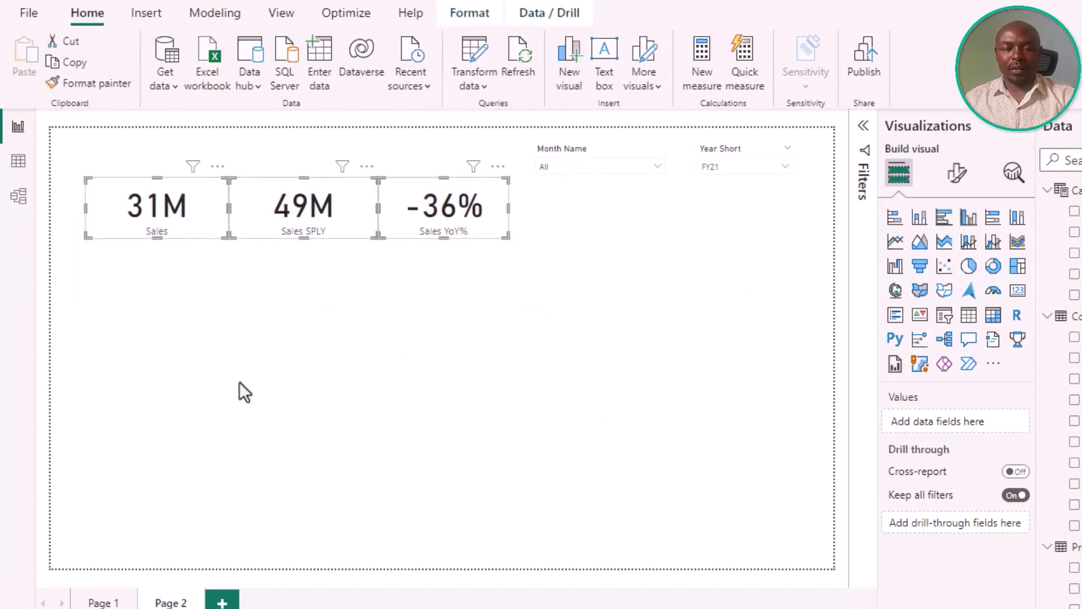
click(965, 179)
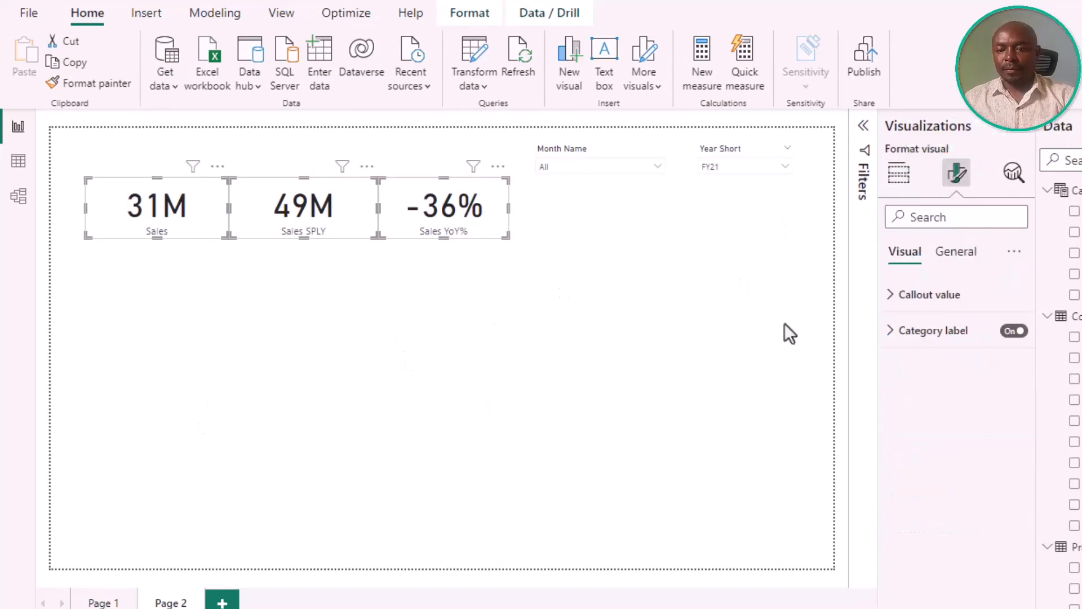
click(929, 300)
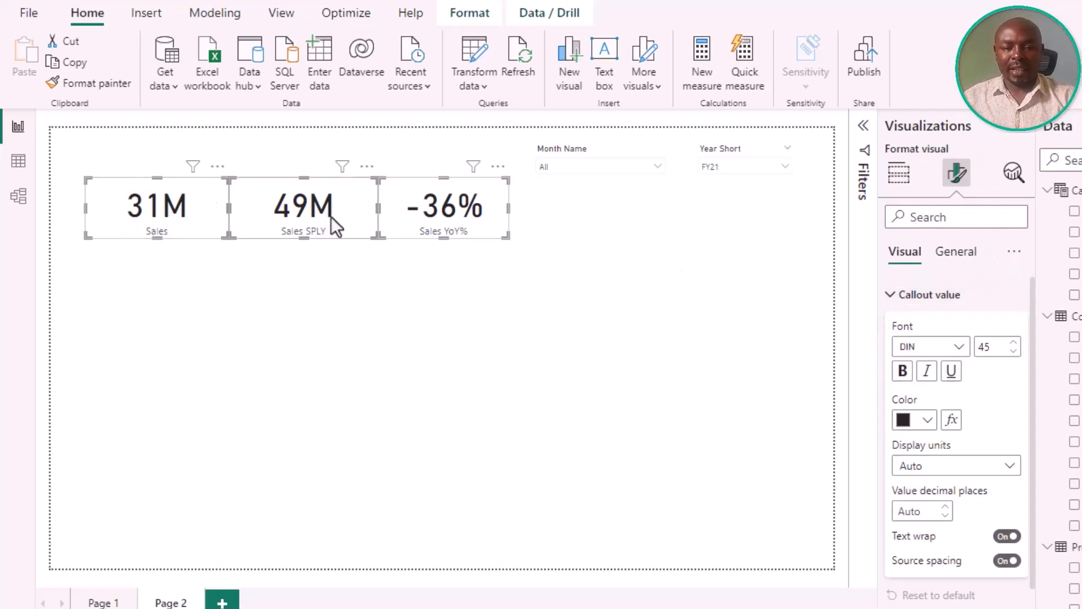
click(933, 346)
scroll(954, 256, down, 3)
scroll(947, 266, up, 3)
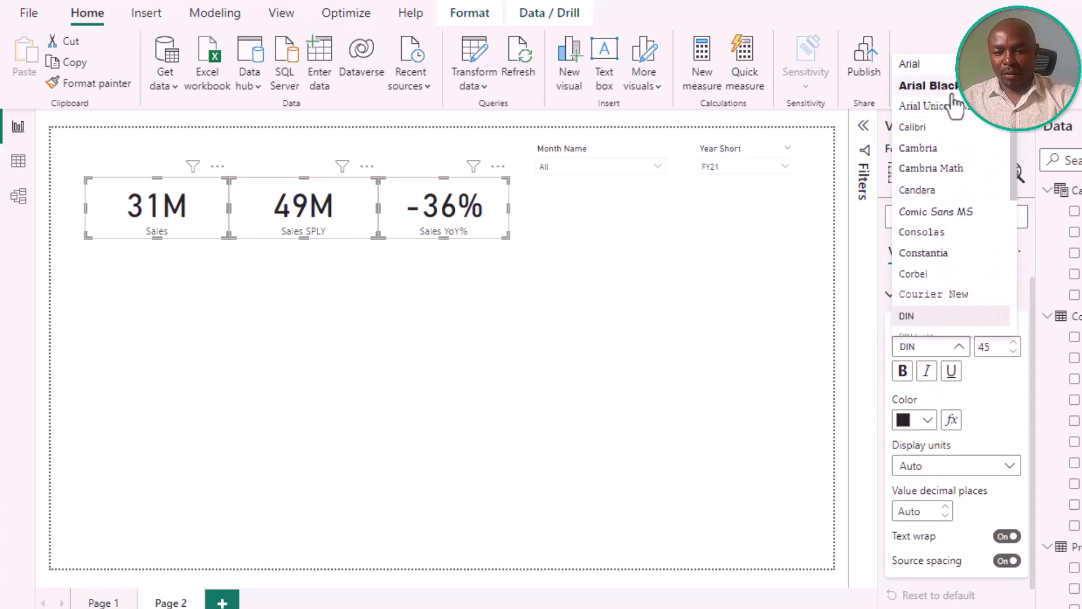
click(952, 213)
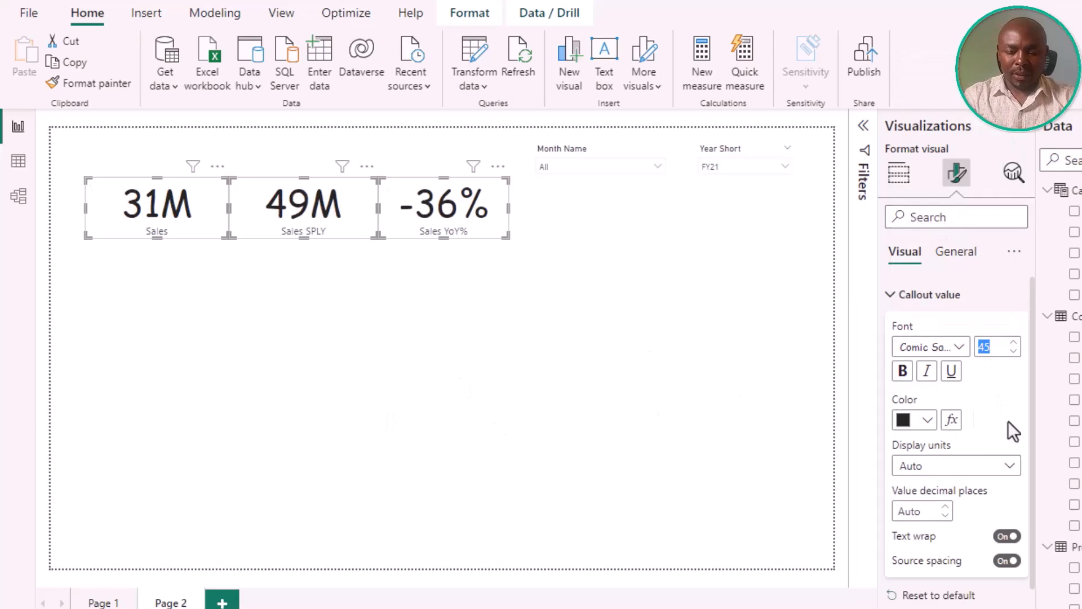
- Make the three cards' callout values size 24, bold and dark purple
text(24)
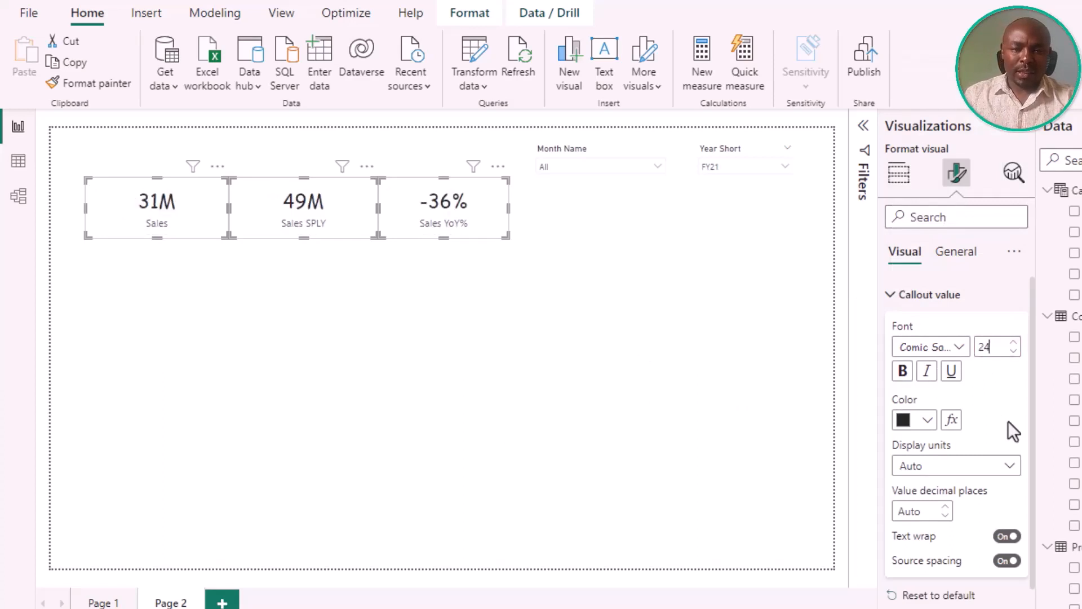
click(901, 372)
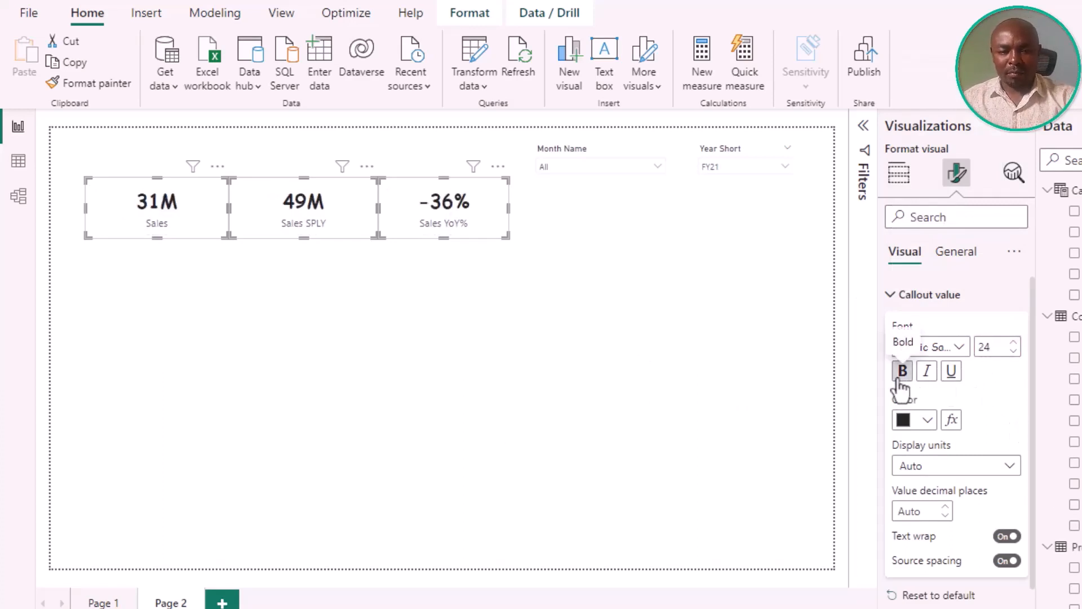
click(916, 424)
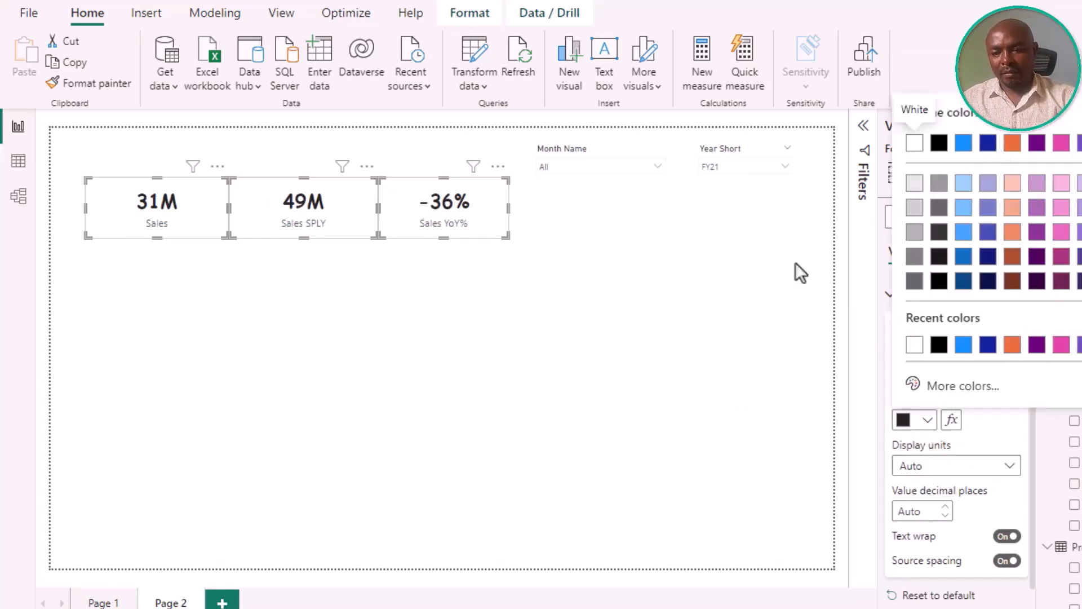
click(594, 376)
- Resize the three cards together to a height of 90 and a width of 180
drag(566, 286, 74, 158)
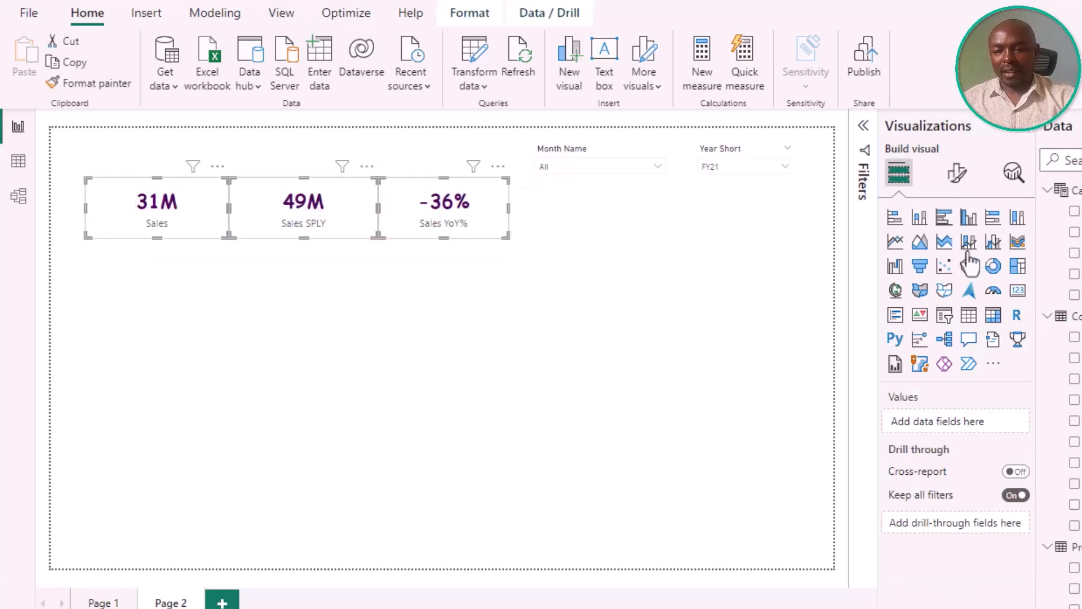
click(957, 174)
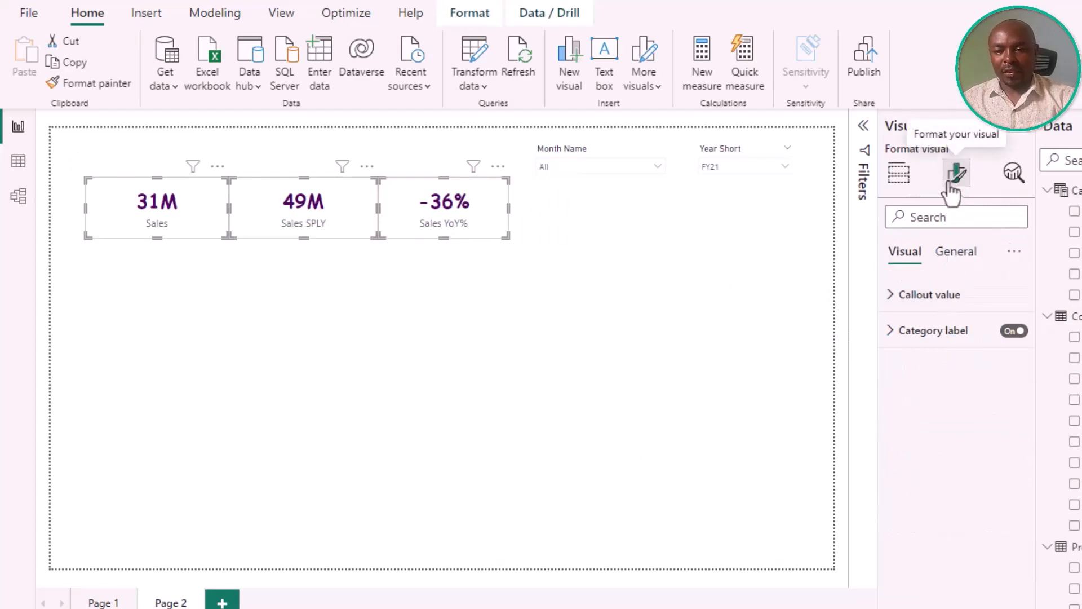
click(957, 253)
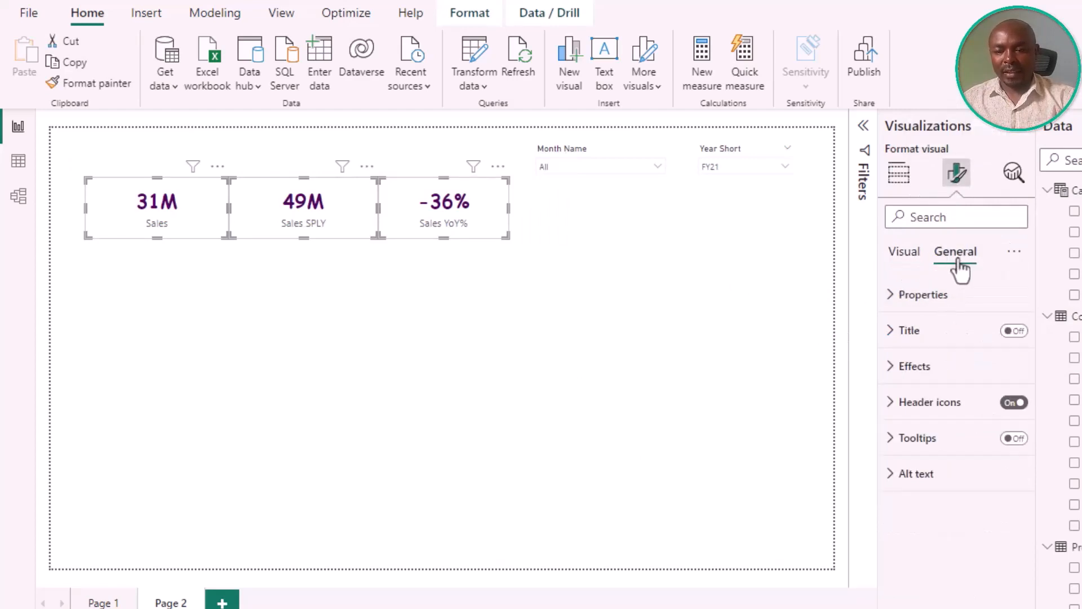
click(929, 296)
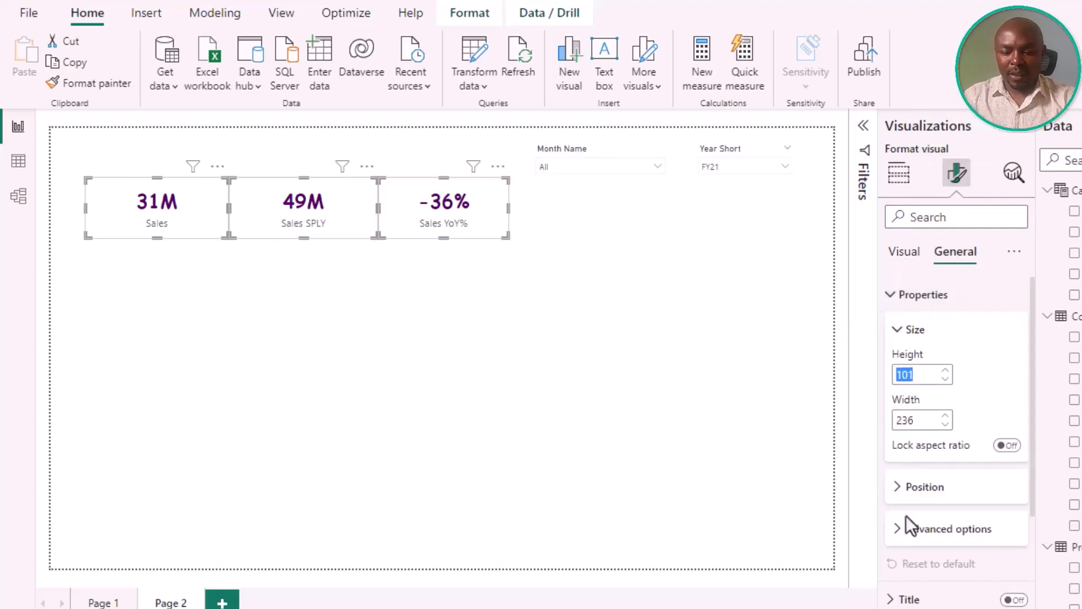
text(90)
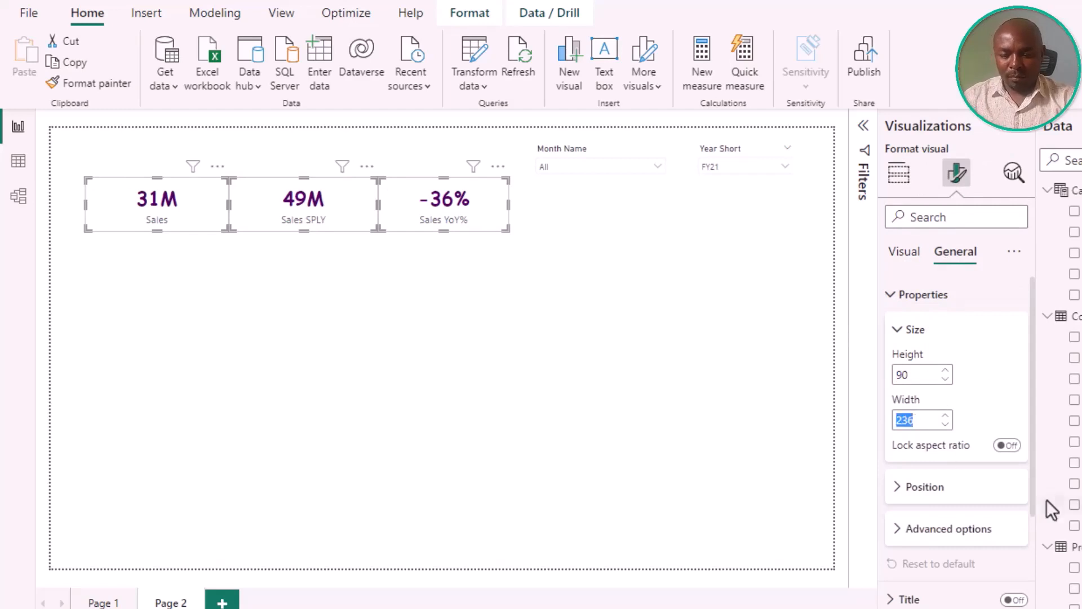
text(180)
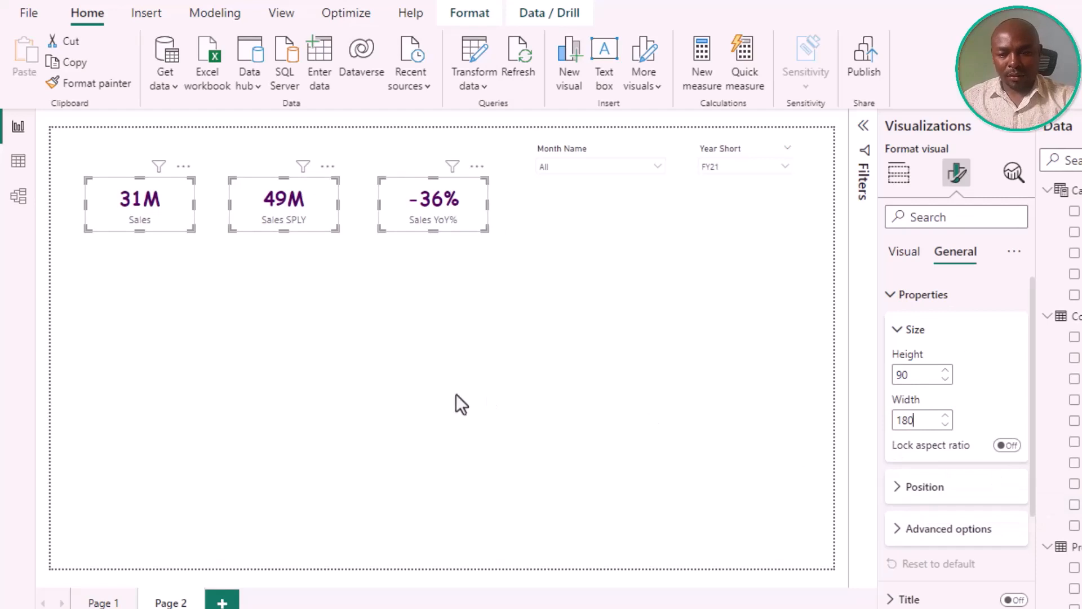
click(925, 307)
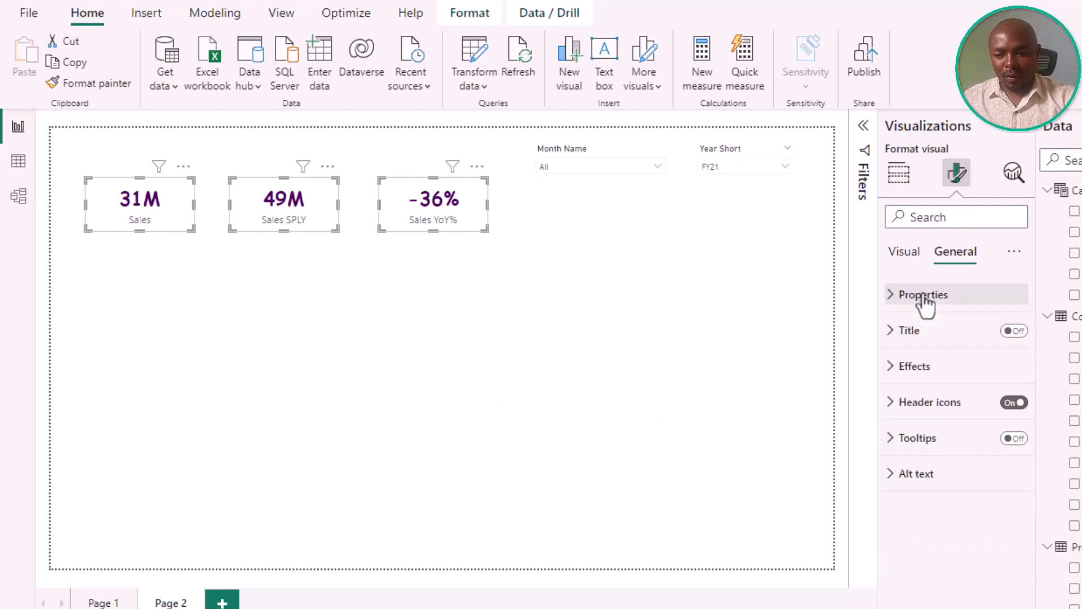
- Turn on the visual border for the three selected cards
click(931, 373)
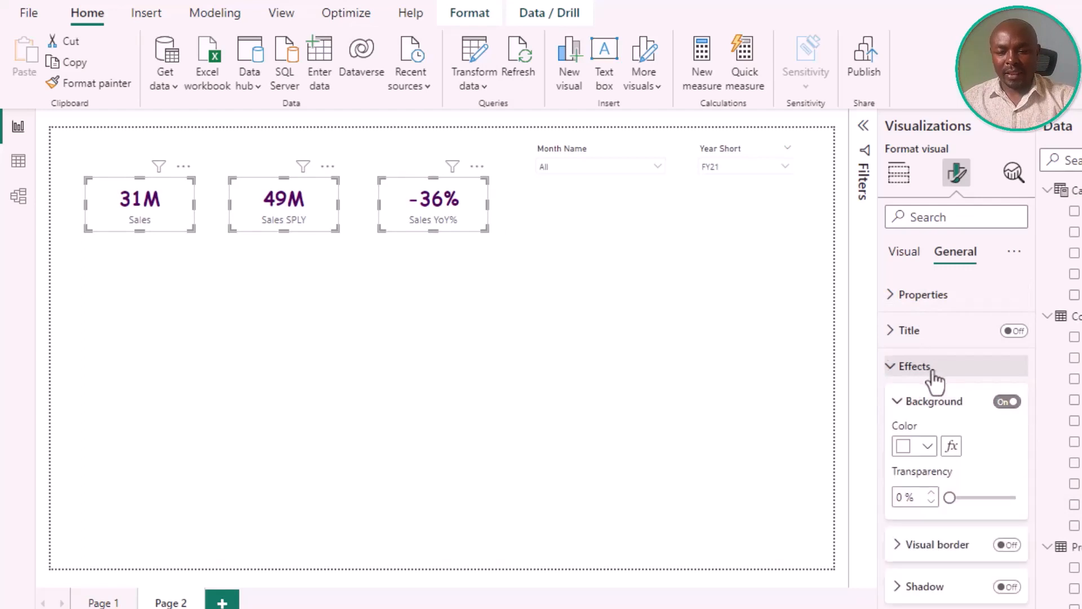
scroll(960, 456, down, 1)
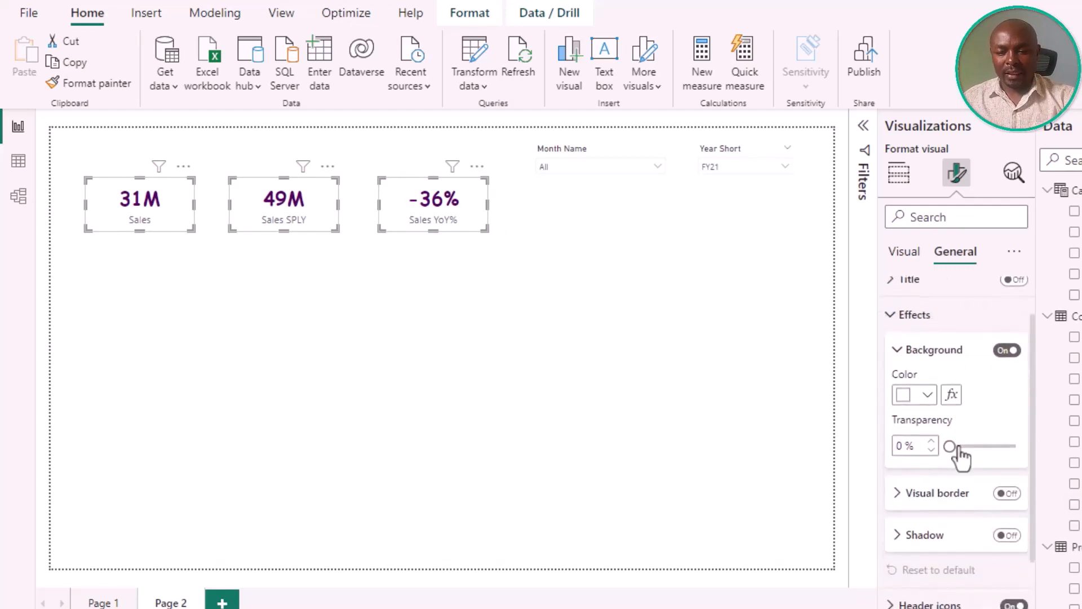
click(931, 354)
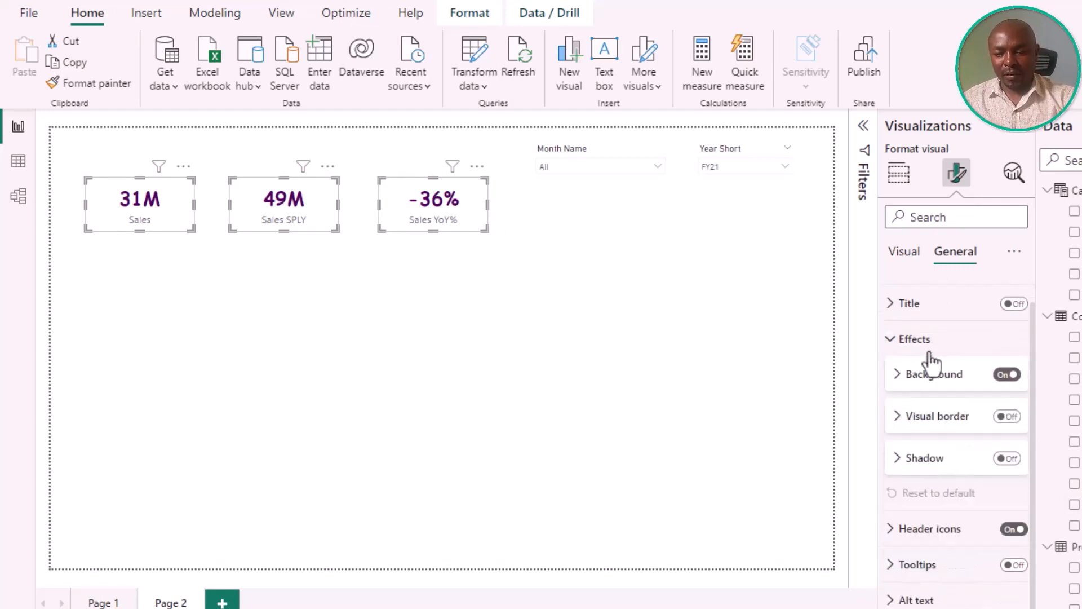
click(1002, 425)
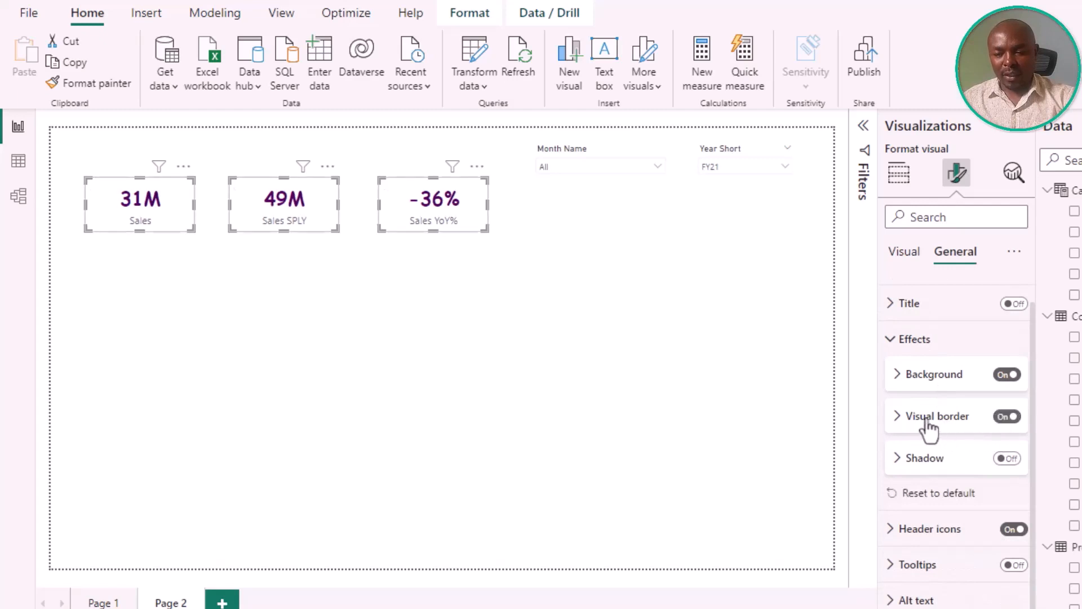
- Set the visual border colour of the three selected cards to light grey
click(909, 419)
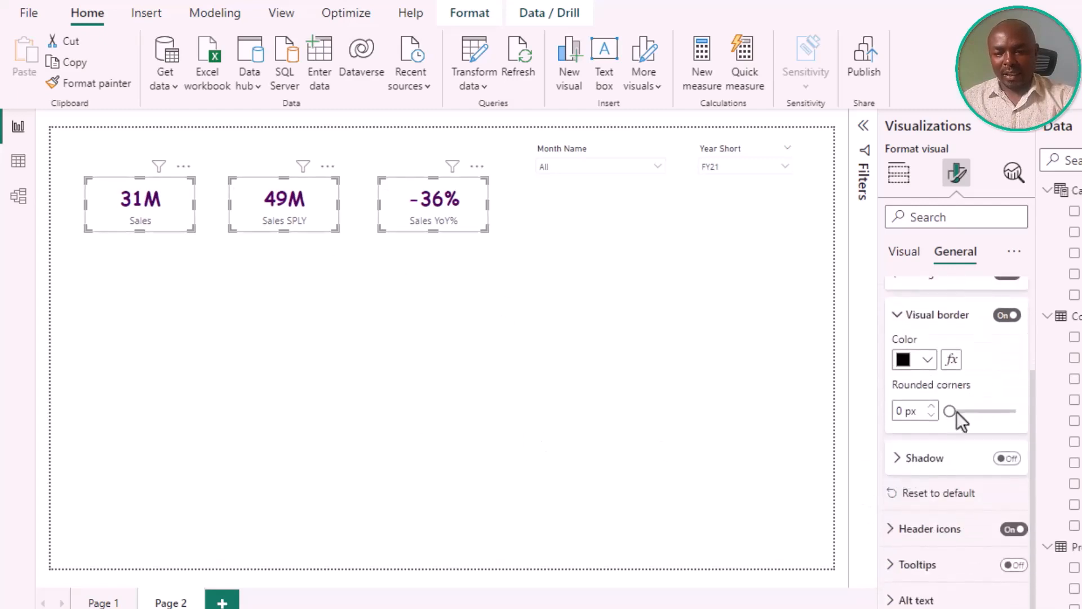
click(925, 360)
click(913, 151)
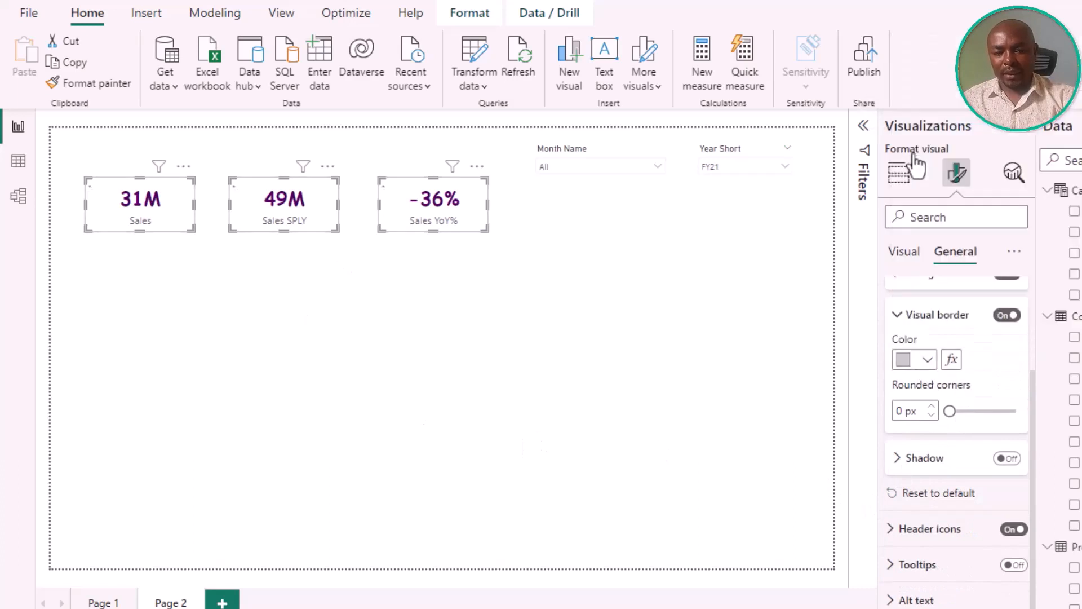
click(434, 326)
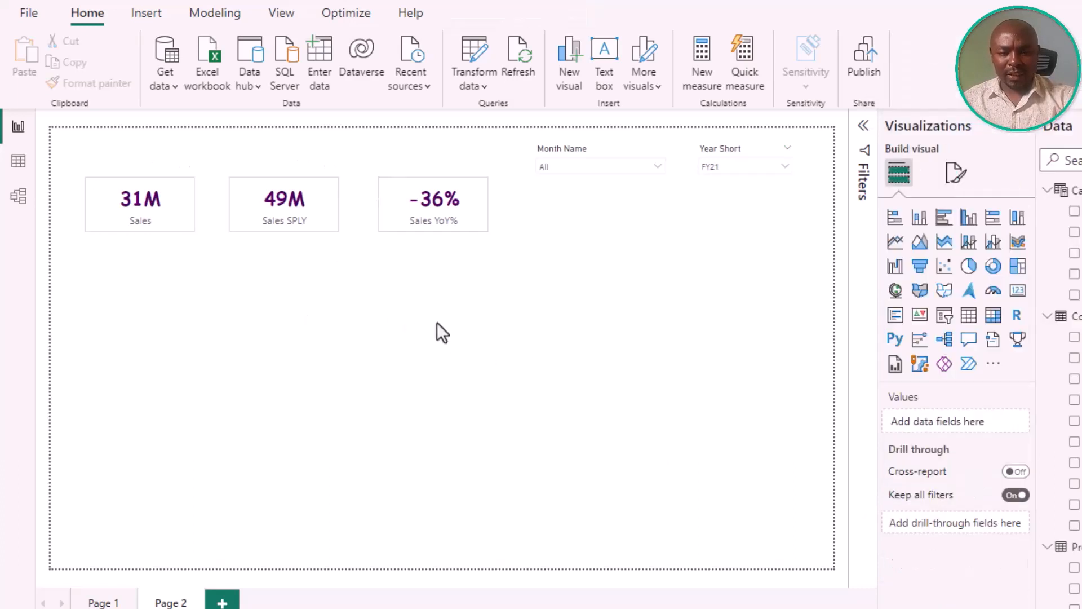
- Select the Sales, Sales SPLY and Sales YoY% cards together and round their border corners to 10 px
drag(534, 272, 58, 151)
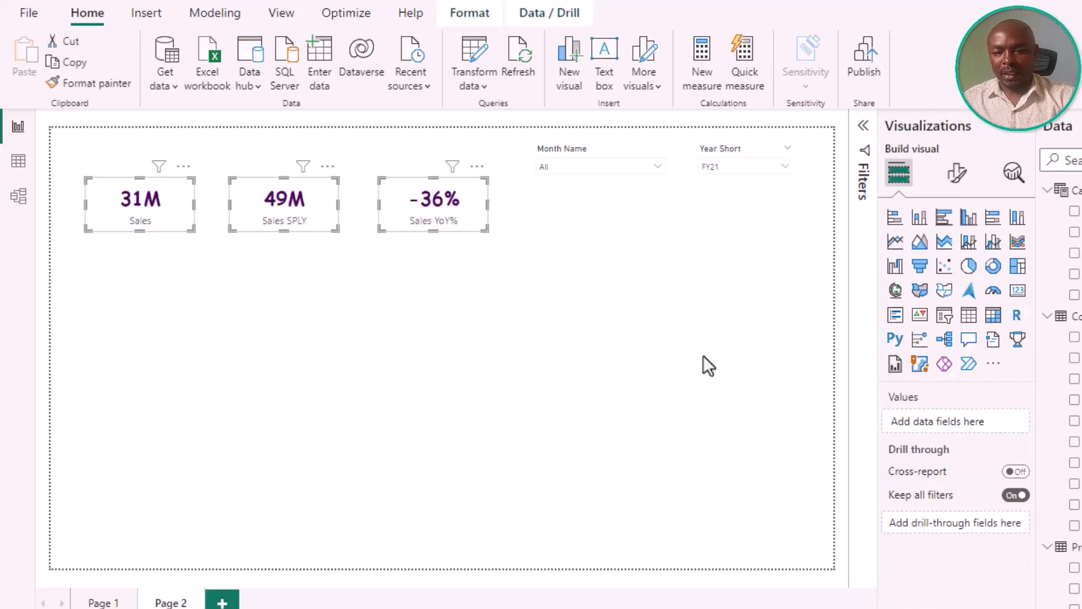
click(956, 173)
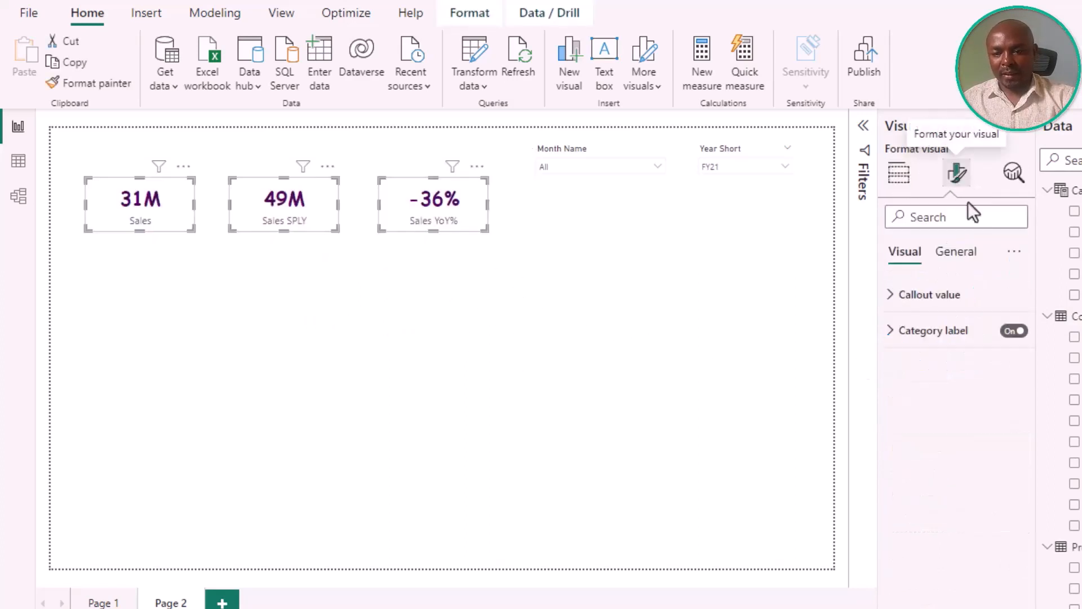
click(956, 253)
click(924, 371)
scroll(957, 472, down, 1)
click(932, 312)
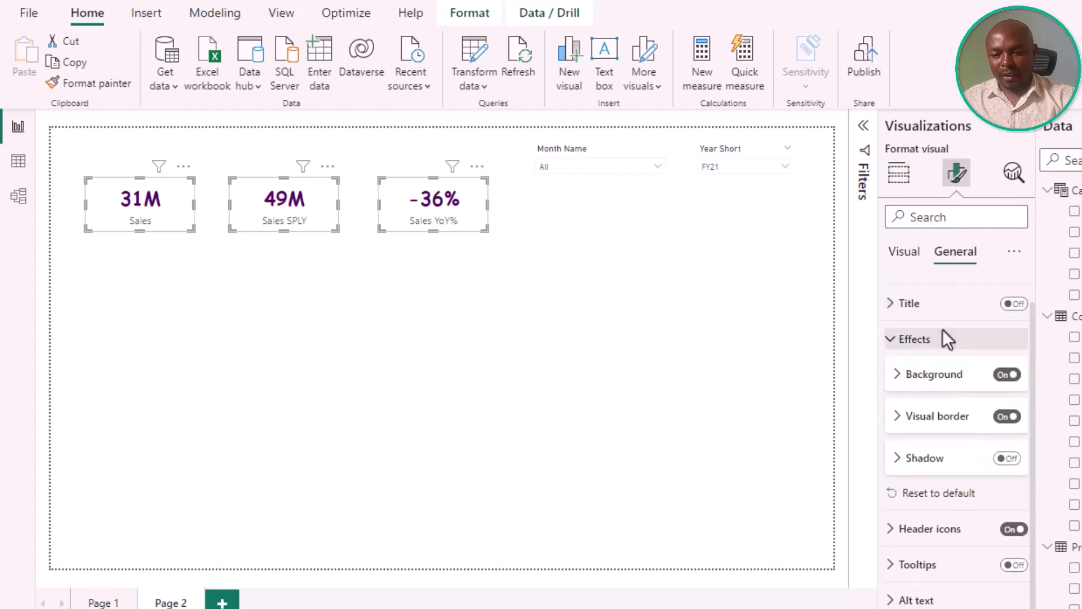
click(926, 424)
scroll(946, 451, down, 1)
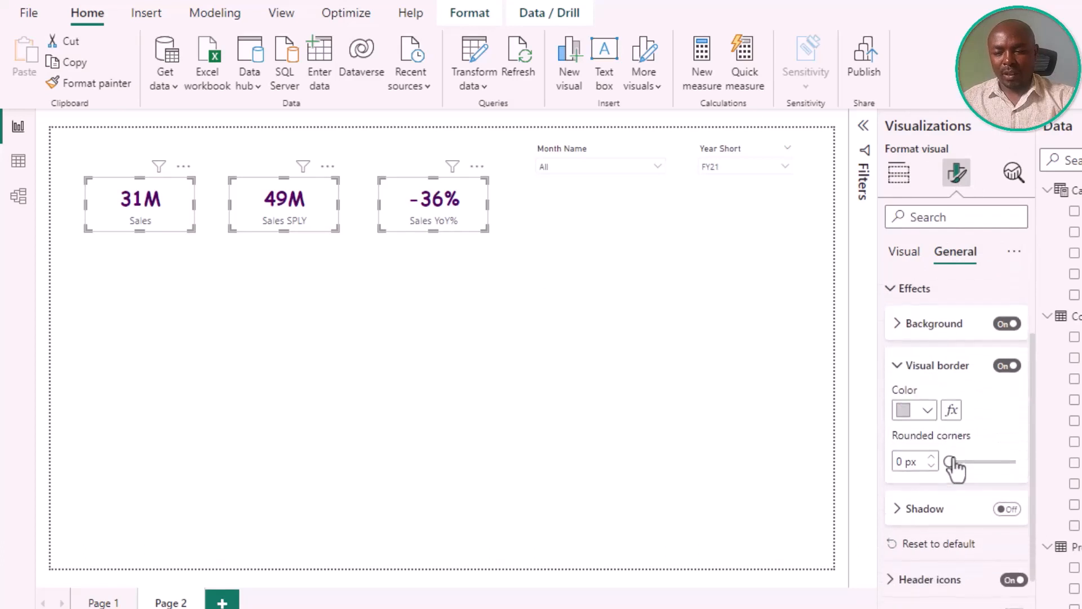
click(900, 465)
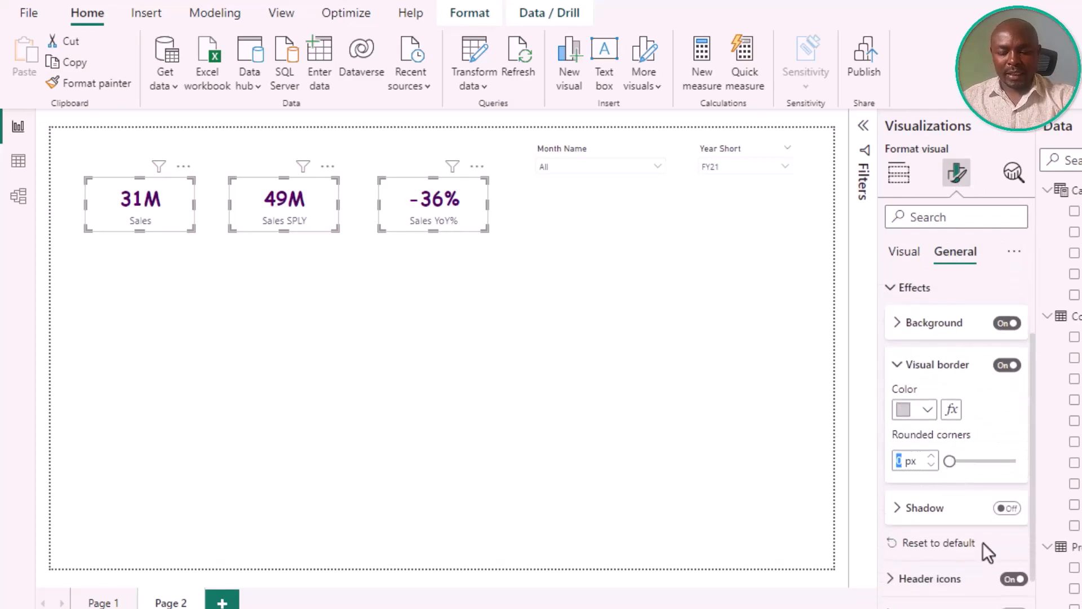
text(10)
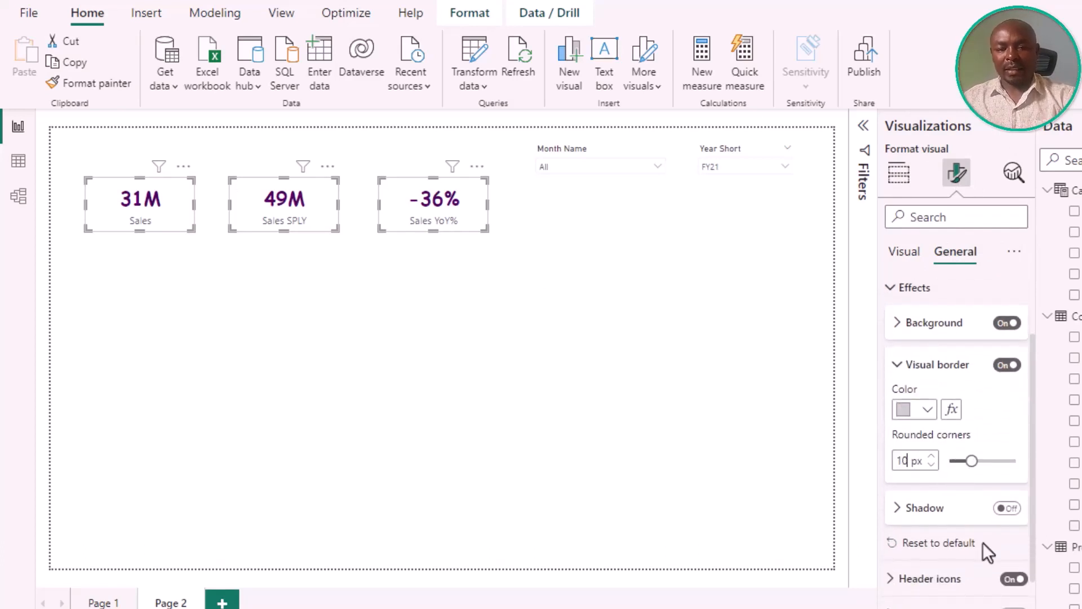
click(505, 260)
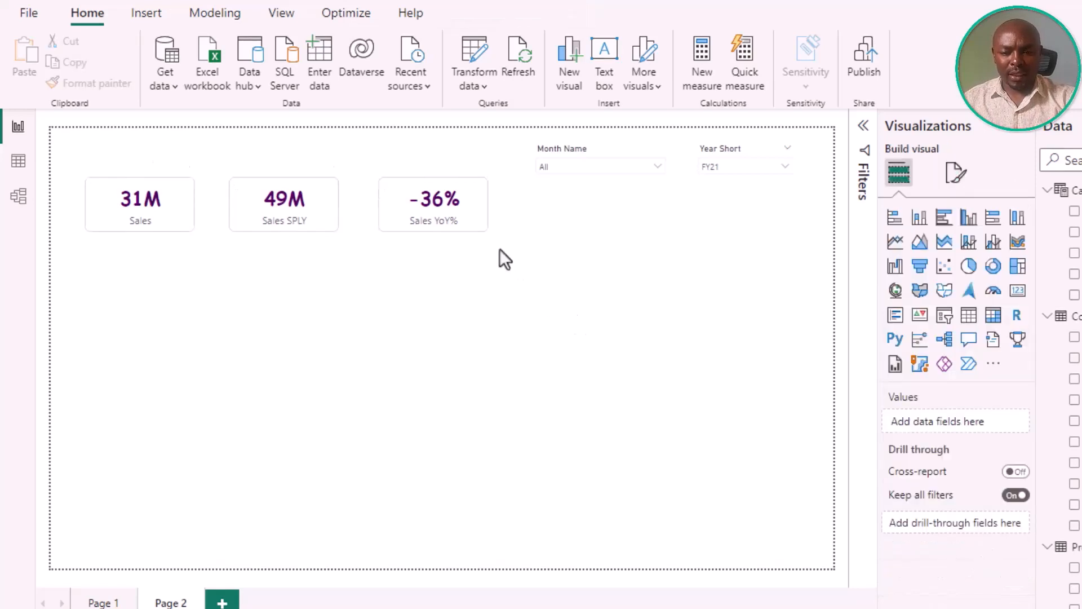
- Reselect the three cards together and turn on their shadow effect
drag(515, 266, 62, 146)
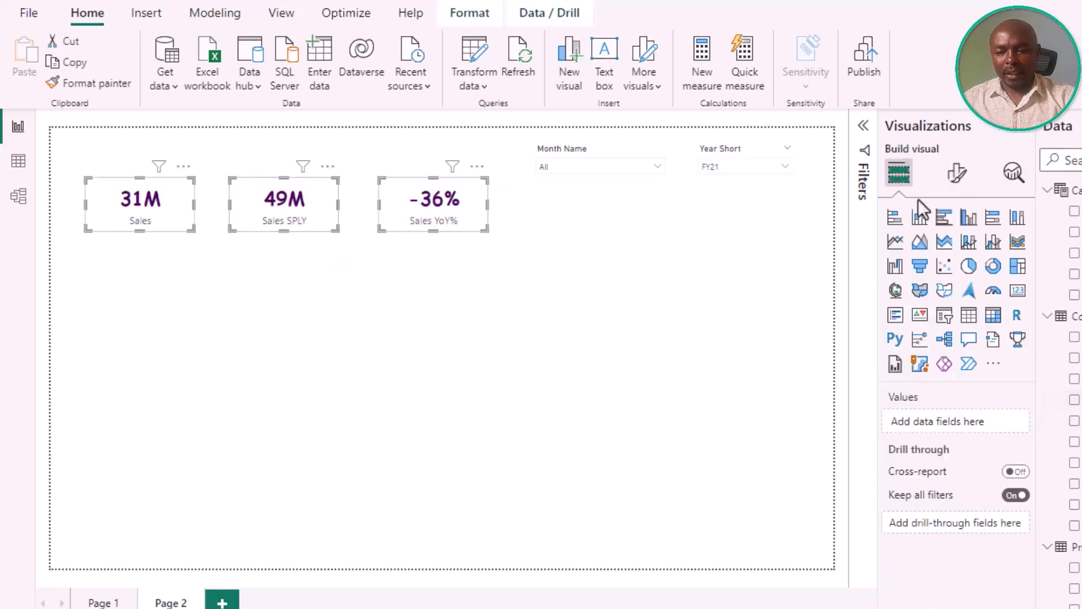
click(958, 180)
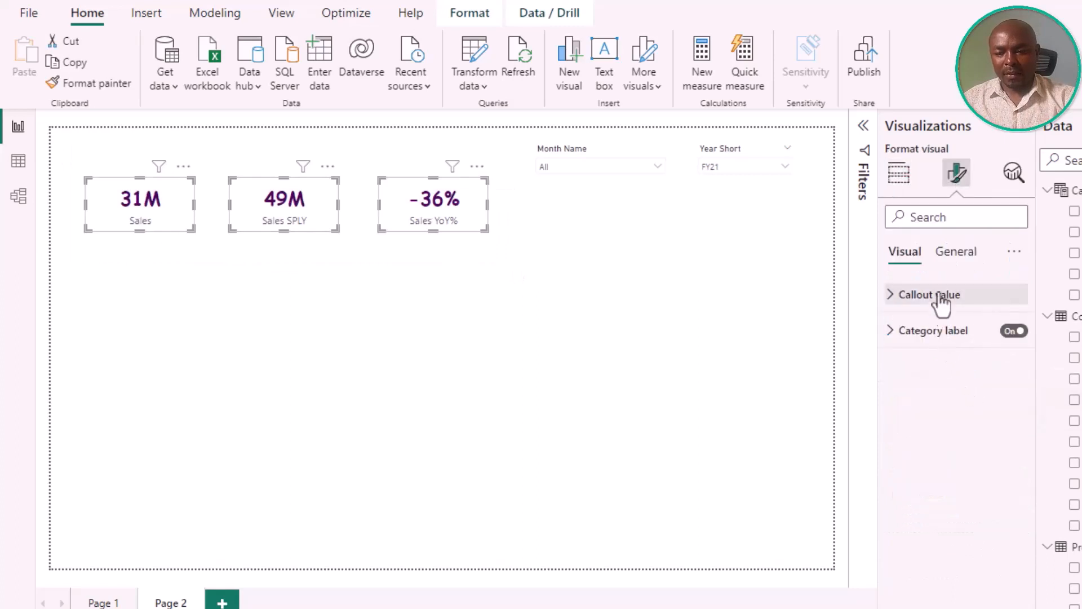
click(943, 260)
click(925, 368)
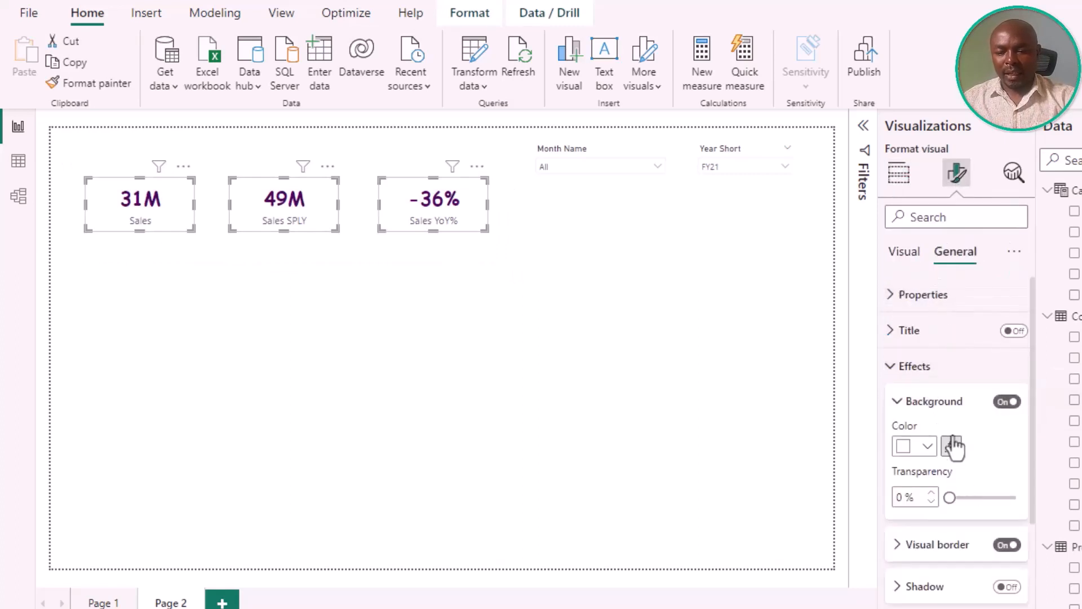
click(935, 402)
click(1001, 486)
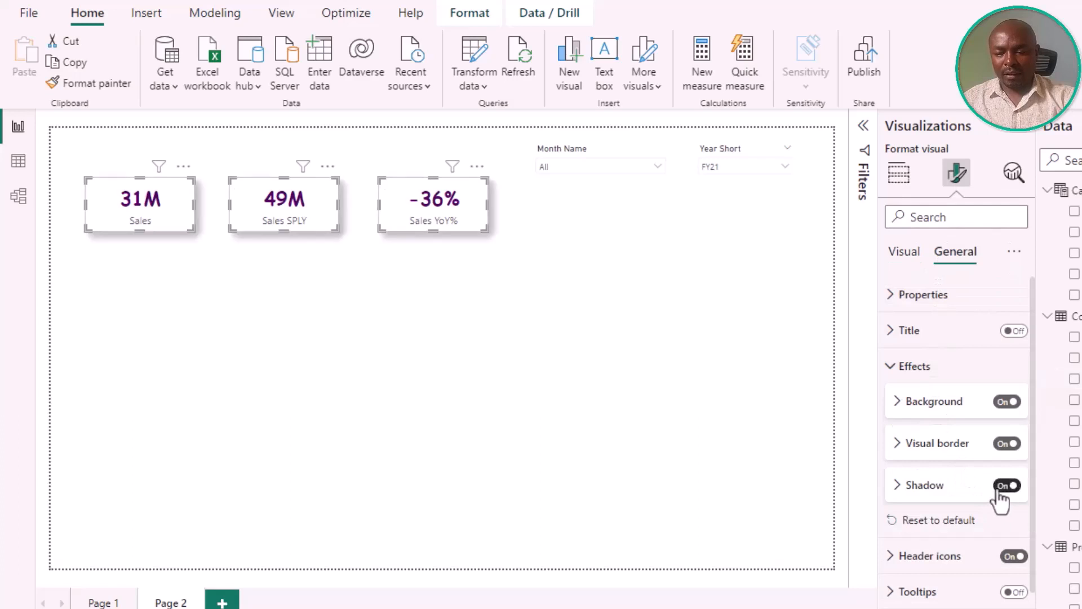
- Set the three cards' shadow colour to very light grey and its position to Center
scroll(1001, 496, down, 1)
click(928, 469)
scroll(934, 482, down, 4)
click(919, 368)
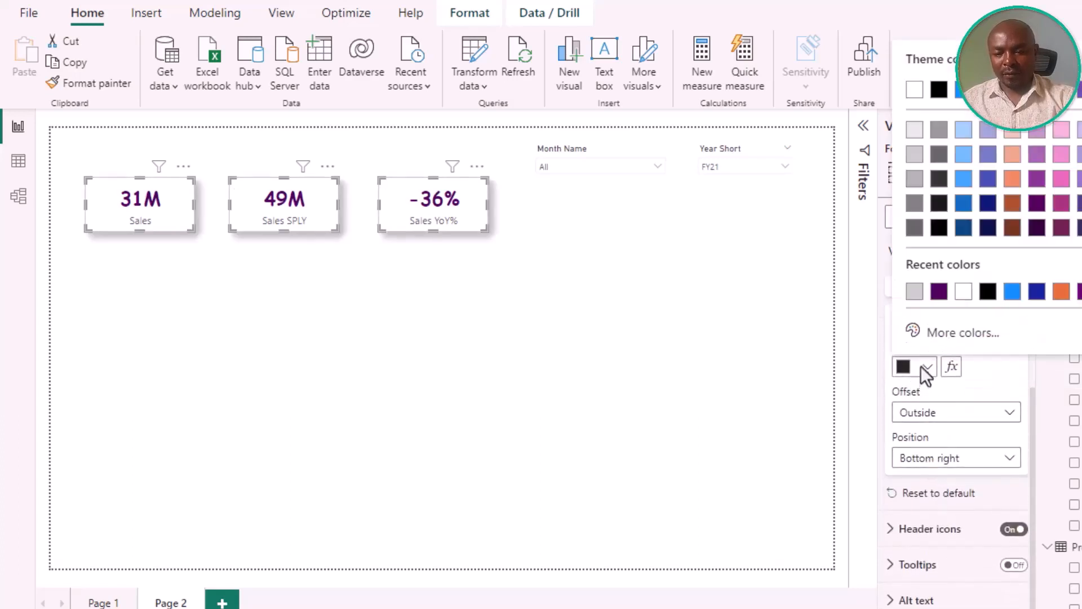
click(916, 134)
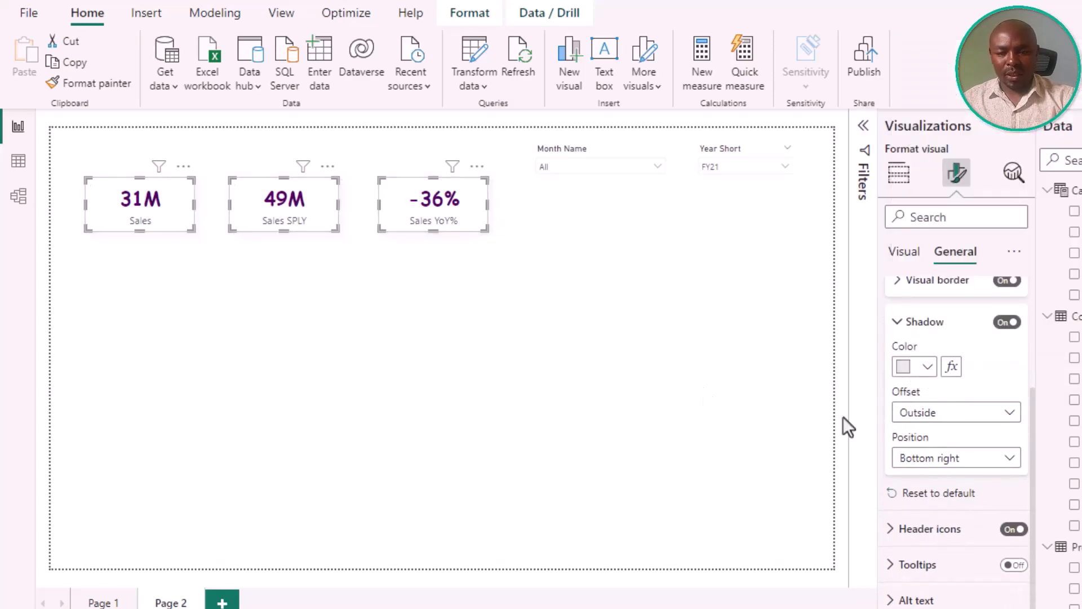
click(957, 466)
key(Escape)
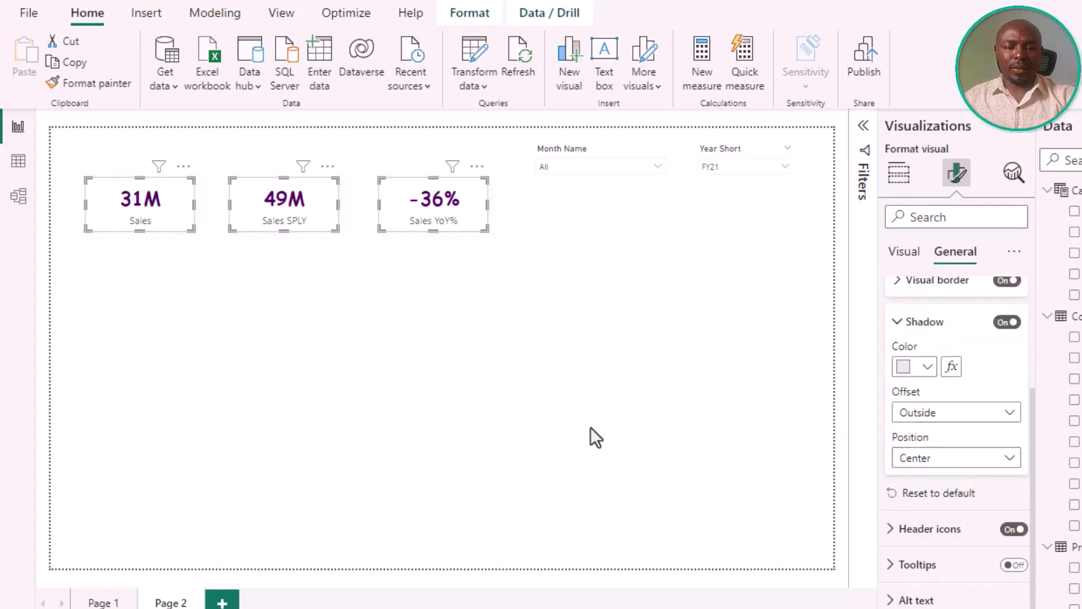
click(470, 329)
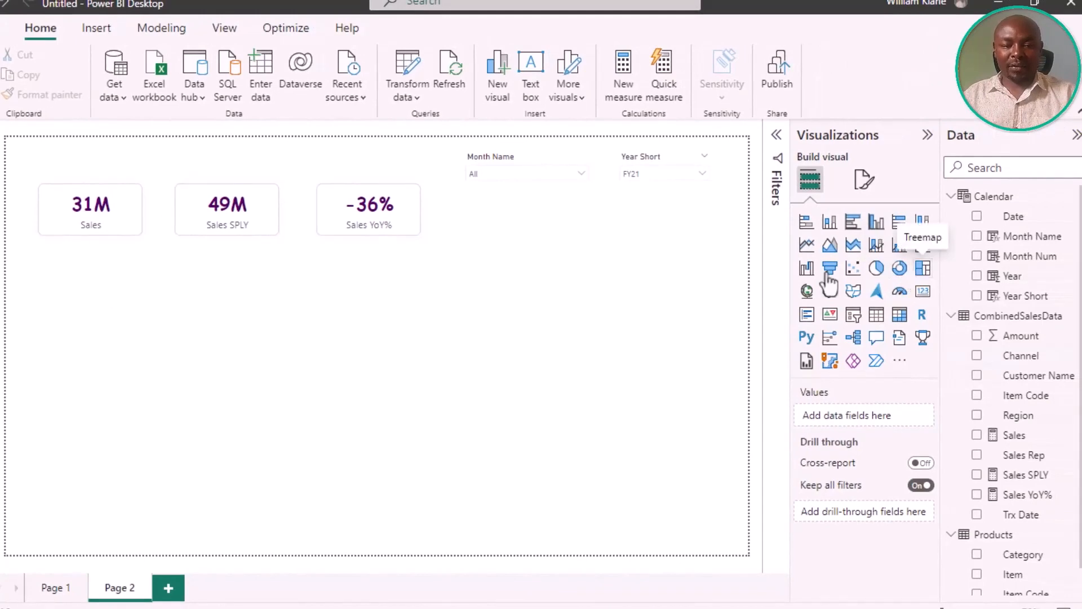
- Add a treemap of Sales by Region below the cards and shrink its height to a narrow strip
click(922, 271)
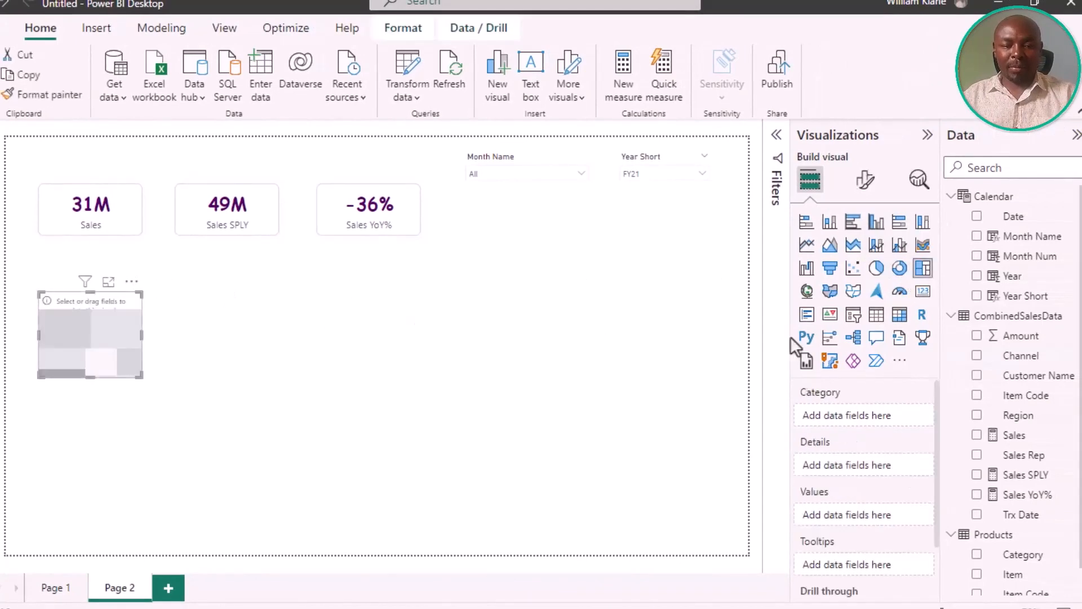
click(976, 416)
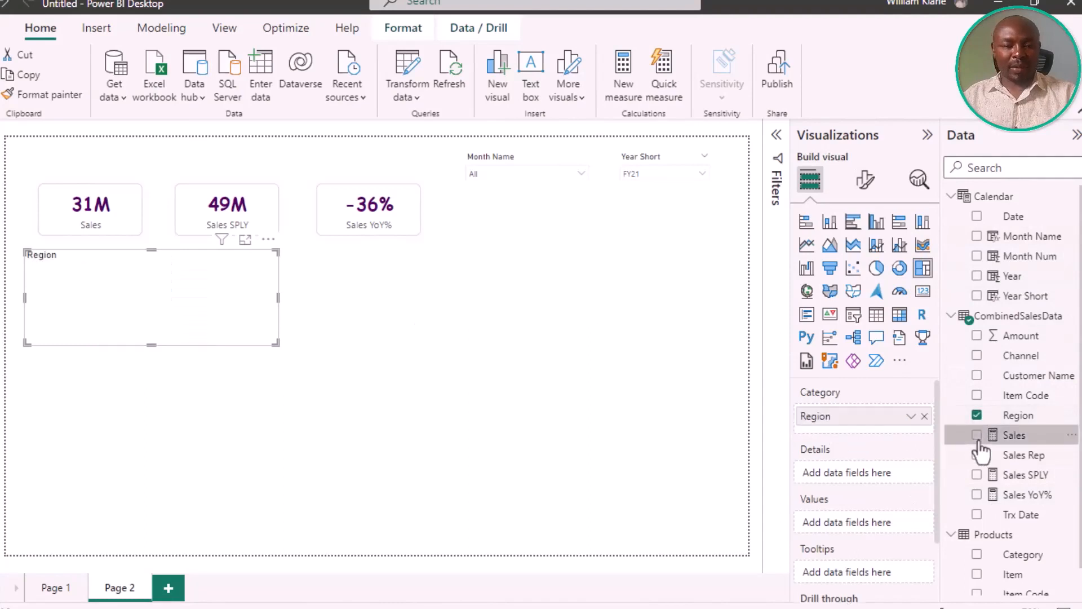
click(977, 435)
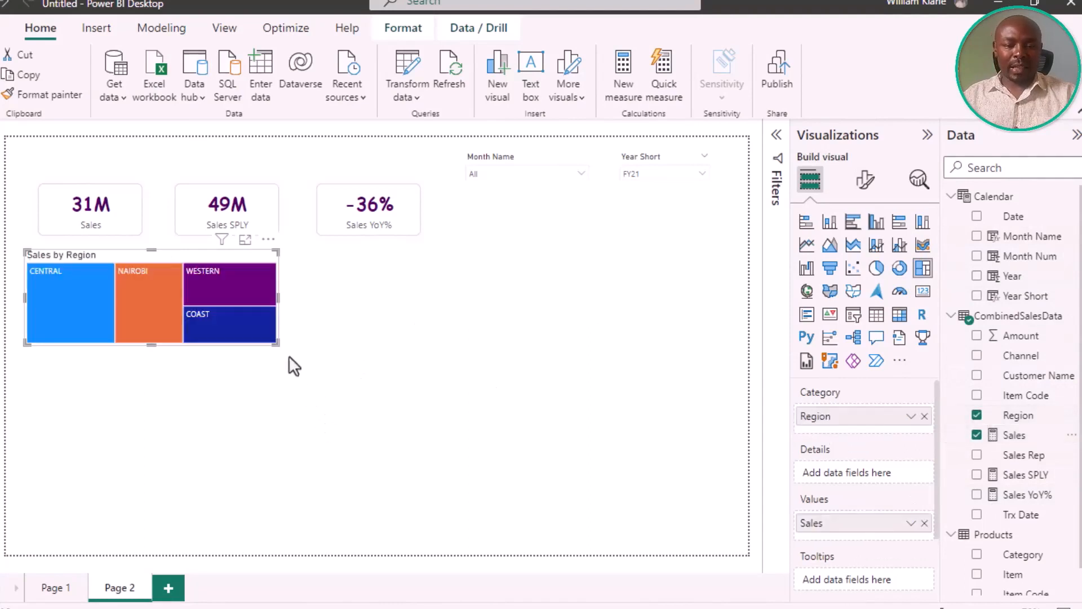
drag(276, 343, 279, 306)
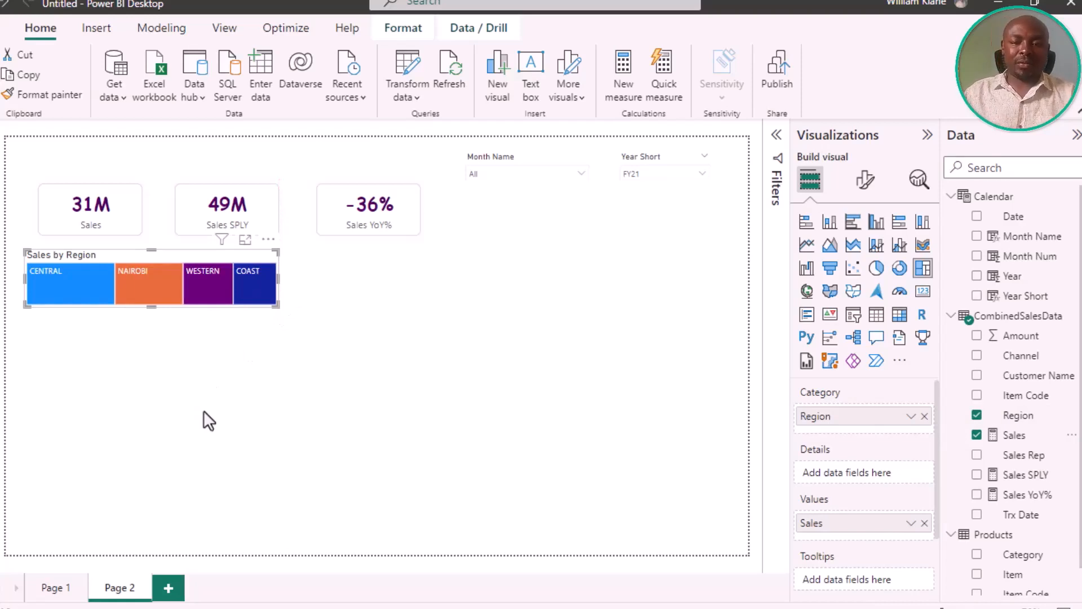
- Turn on the treemap's data labels and set their font size to 11
click(865, 181)
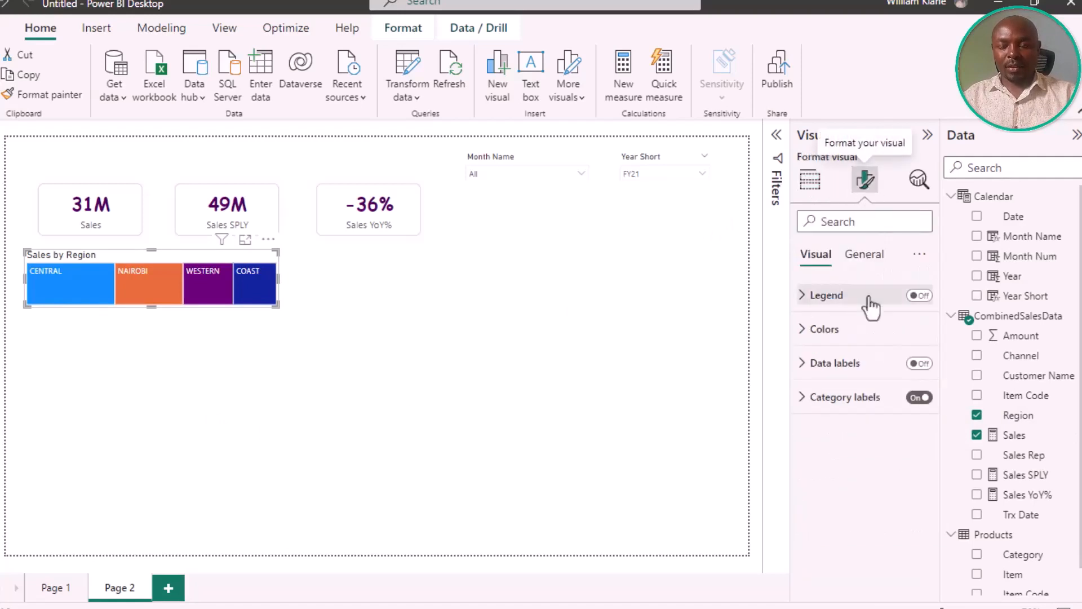
click(921, 364)
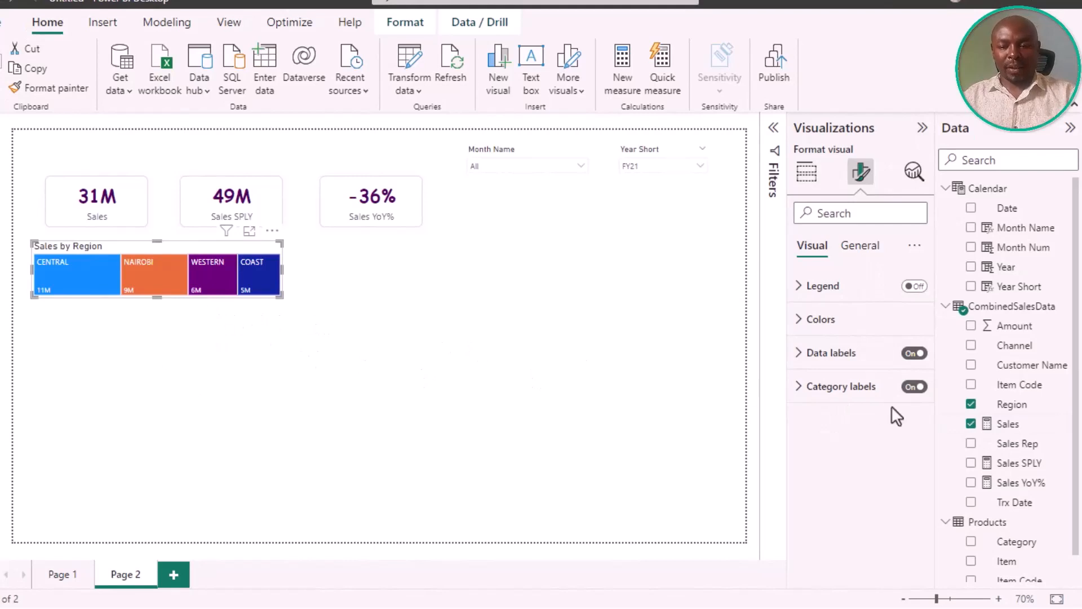
click(828, 354)
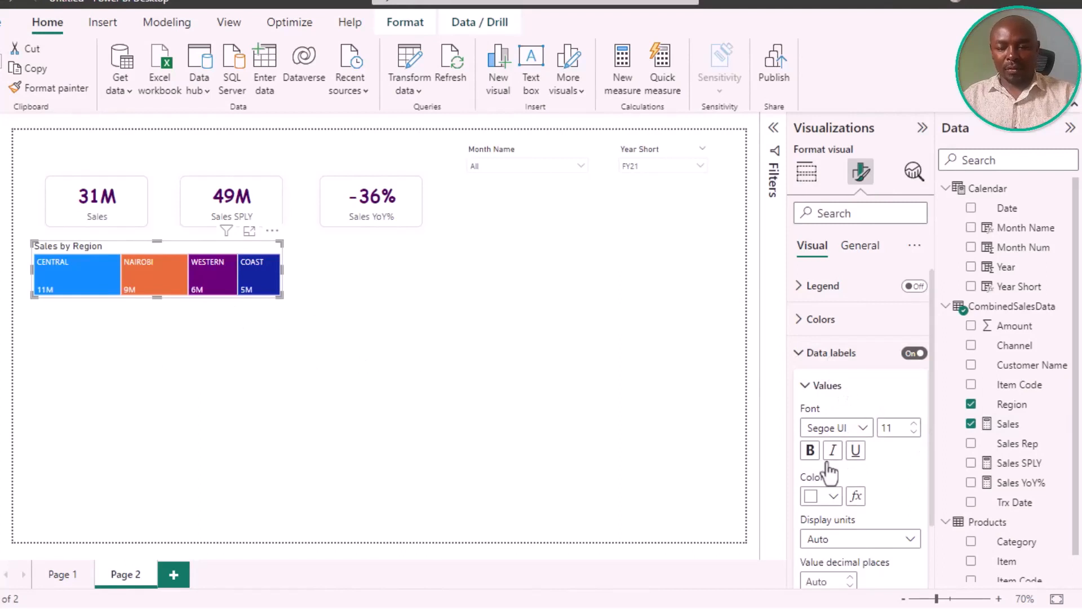
scroll(882, 440, down, 2)
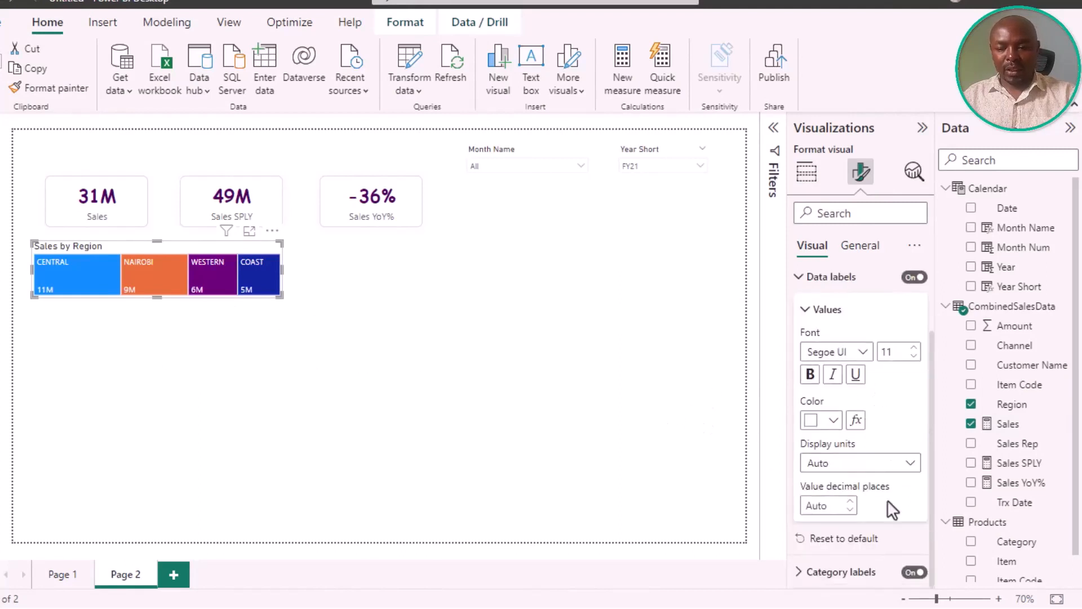
scroll(876, 467, up, 2)
scroll(848, 486, down, 2)
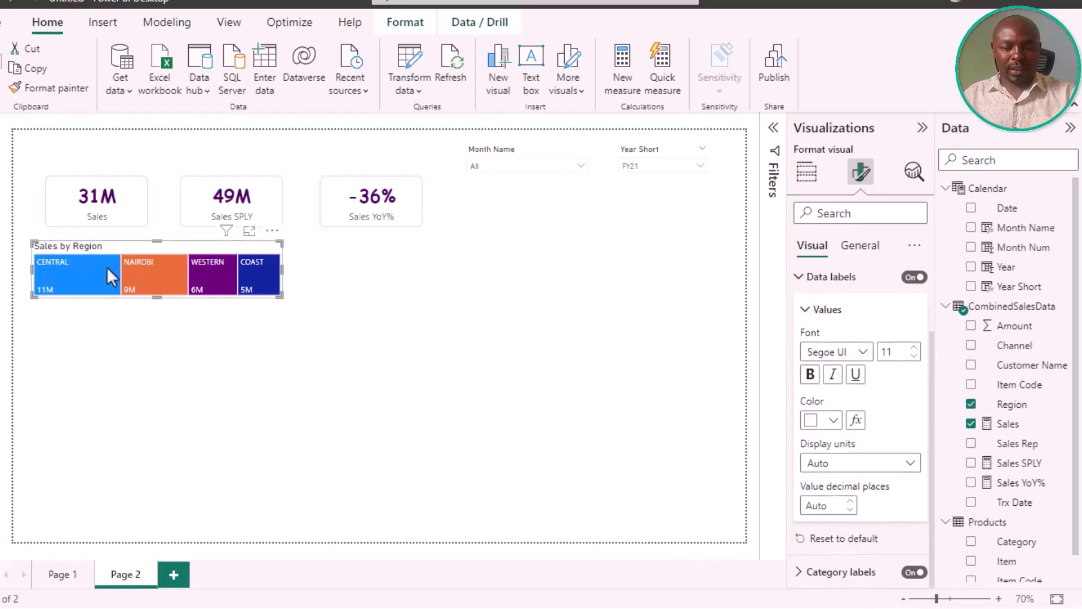
scroll(864, 407, up, 2)
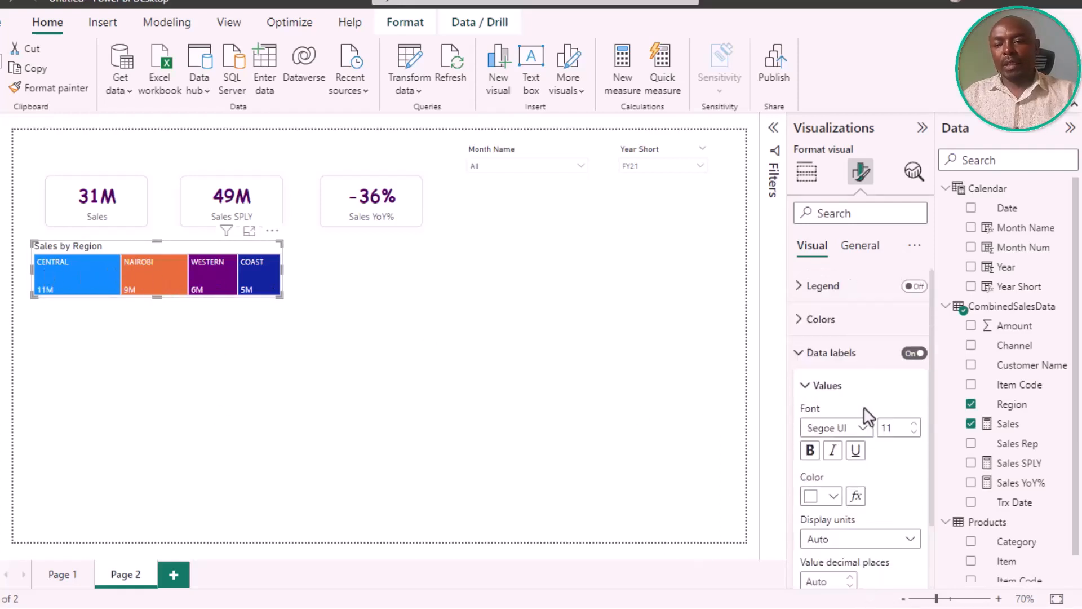
- Show the treemap's Sales values as a percent of grand total
click(808, 181)
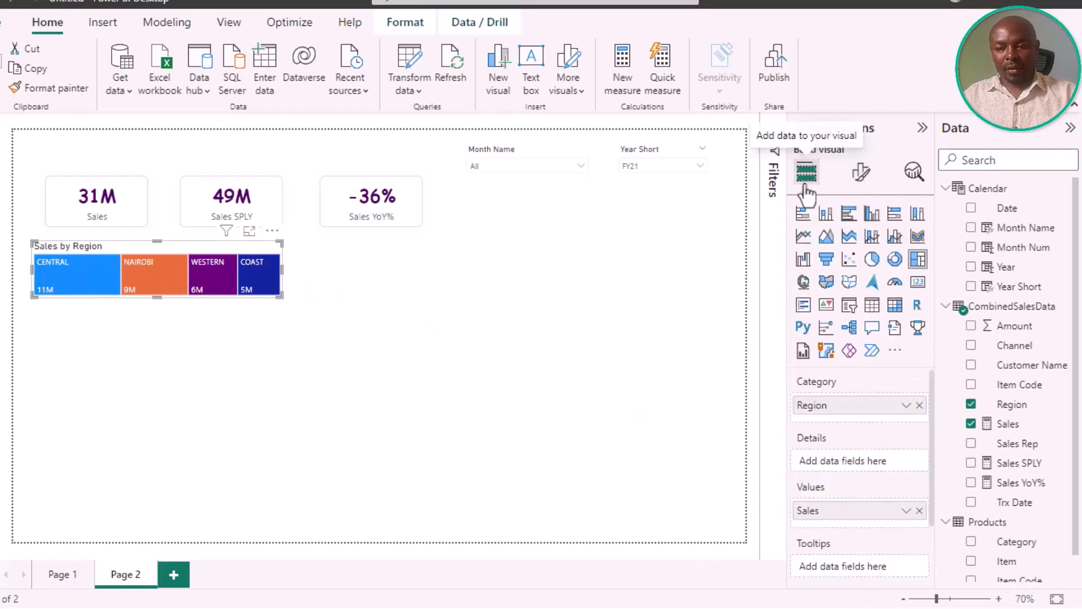
scroll(817, 496, down, 1)
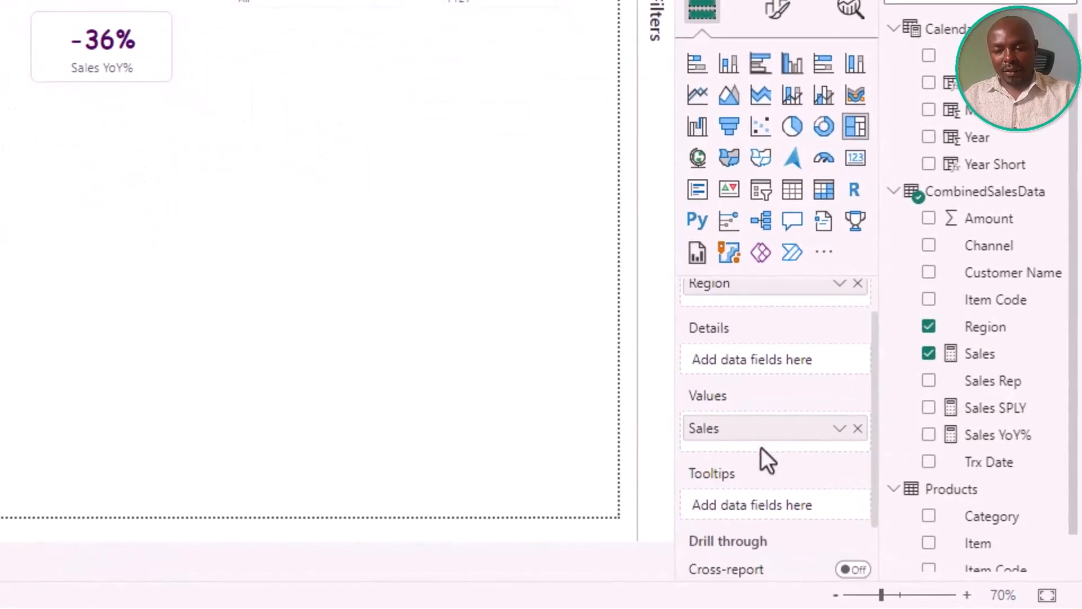
scroll(721, 373, up, 1)
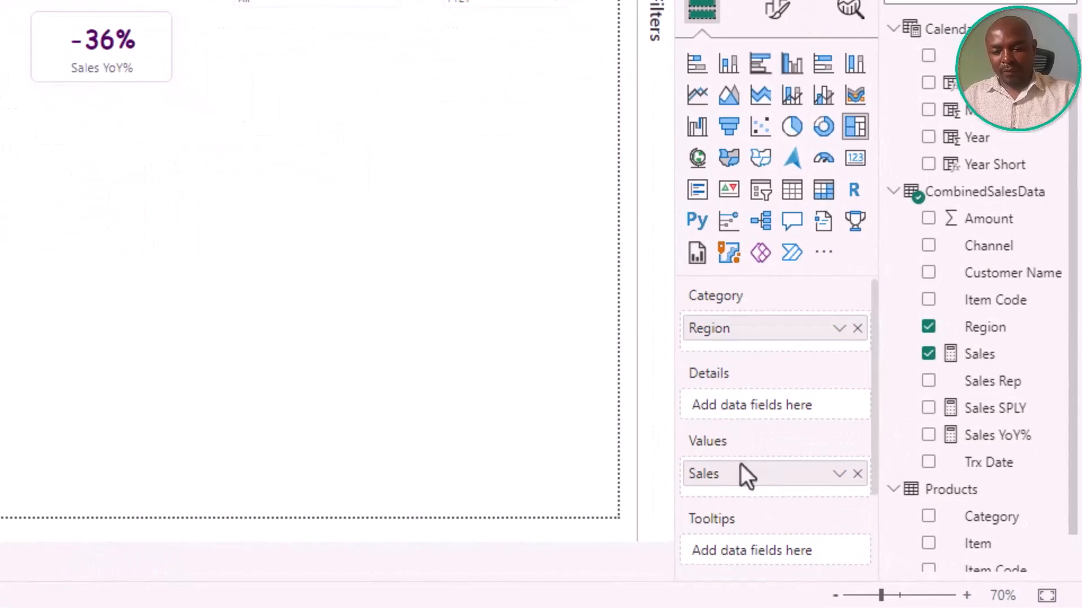
click(839, 483)
mouse_move(930, 448)
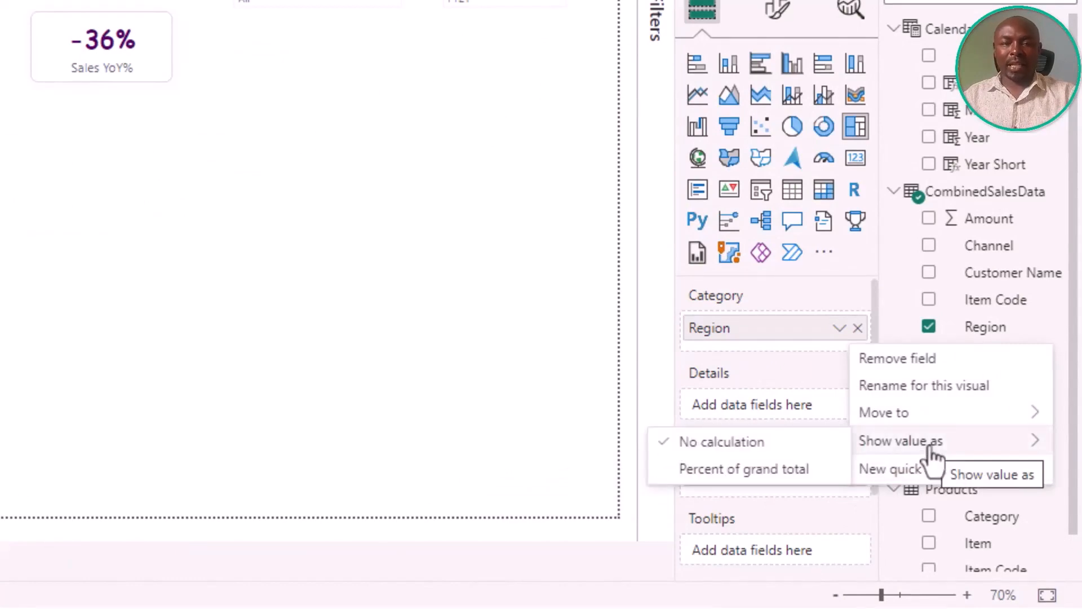
click(766, 469)
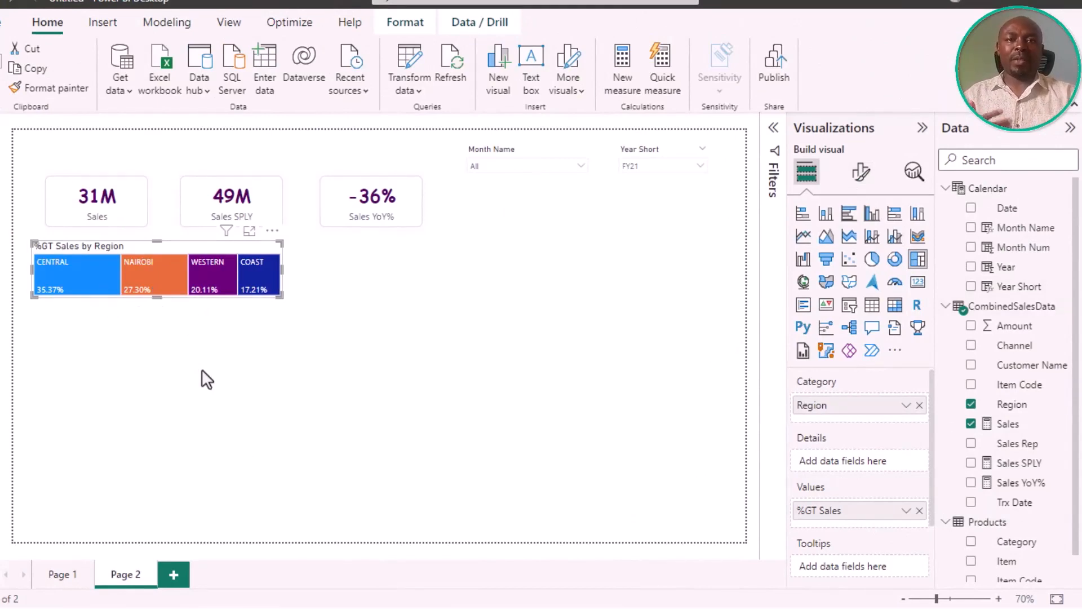
click(241, 316)
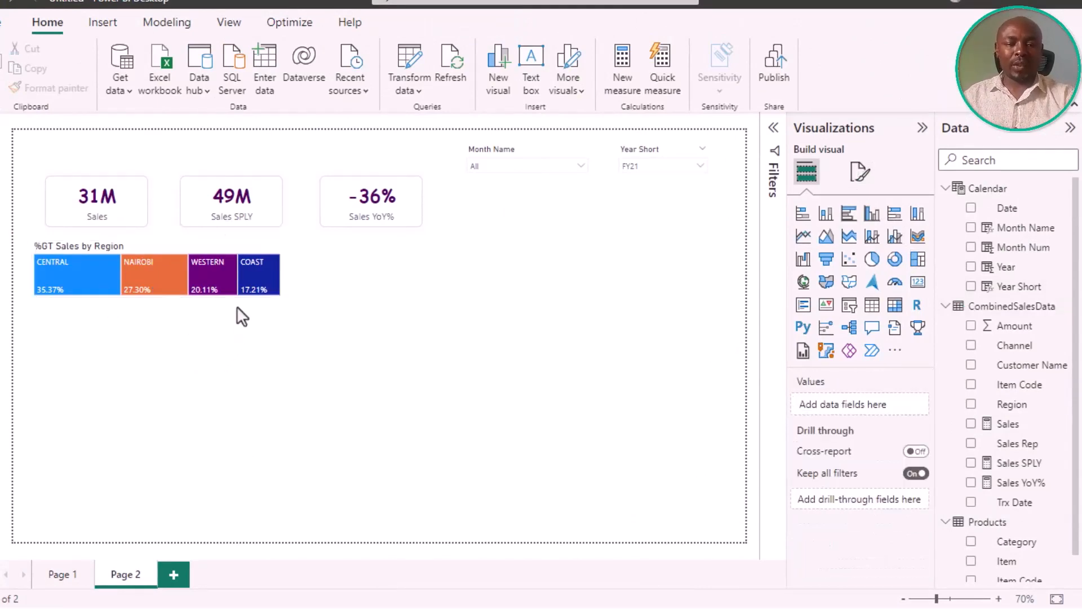
click(169, 251)
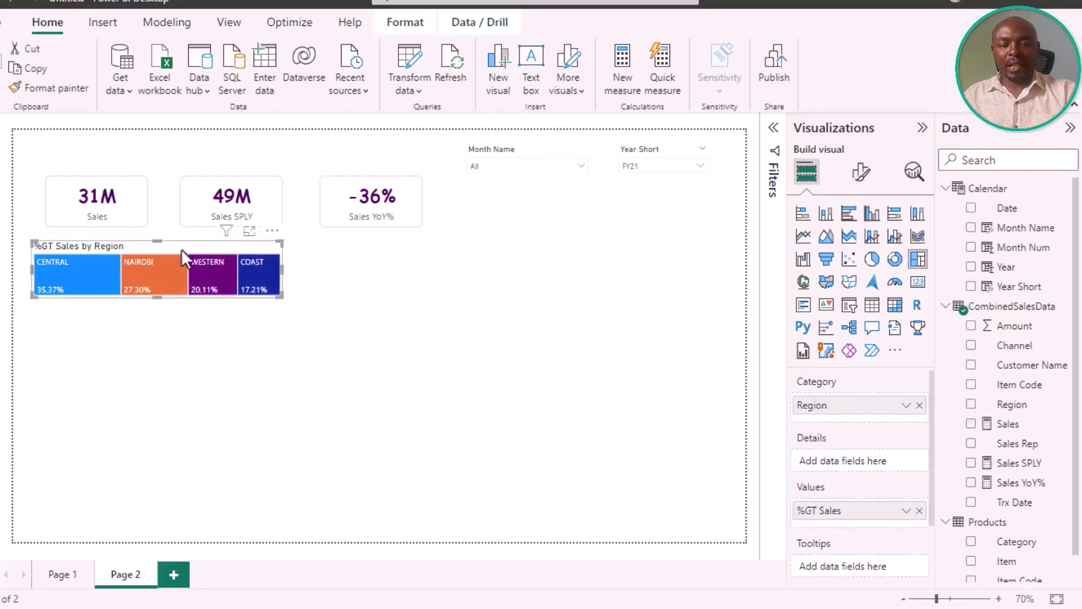
- Set the treemap's data label values to 0 decimal places
click(861, 172)
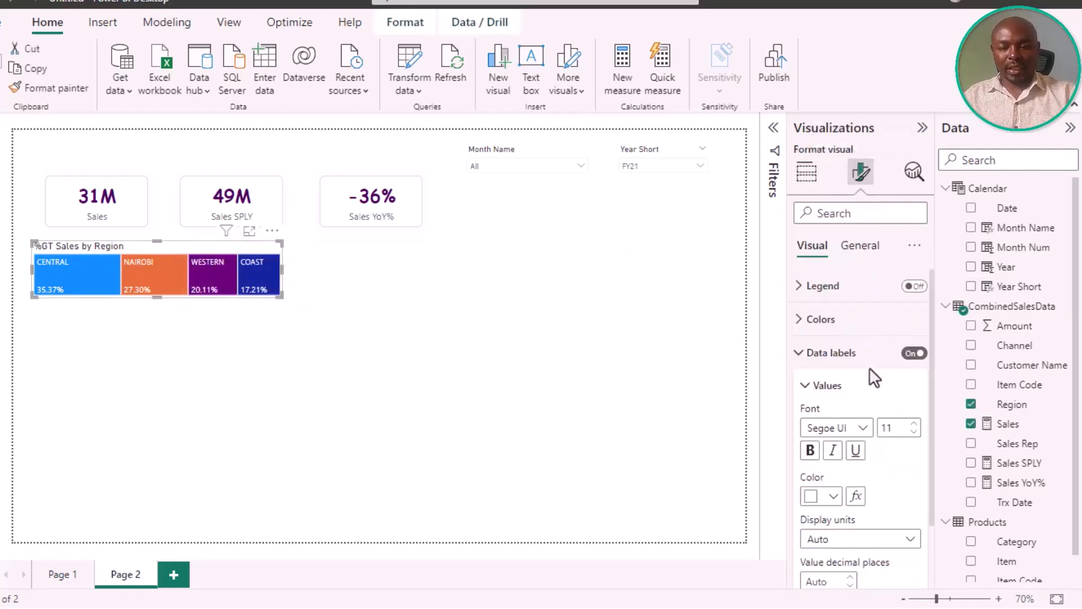
scroll(889, 459, down, 2)
click(820, 505)
text(0)
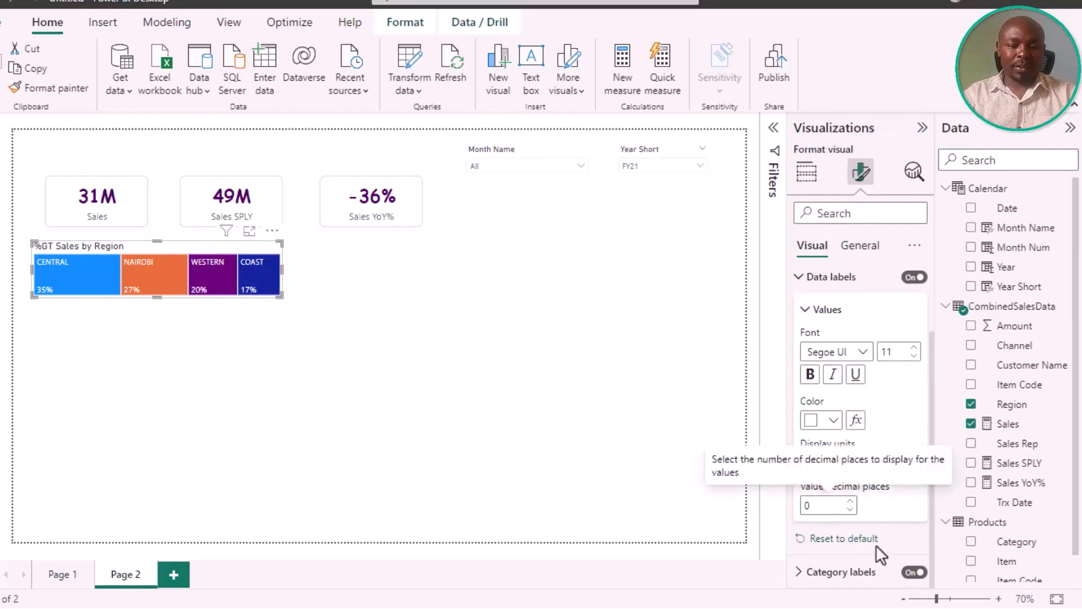
click(358, 351)
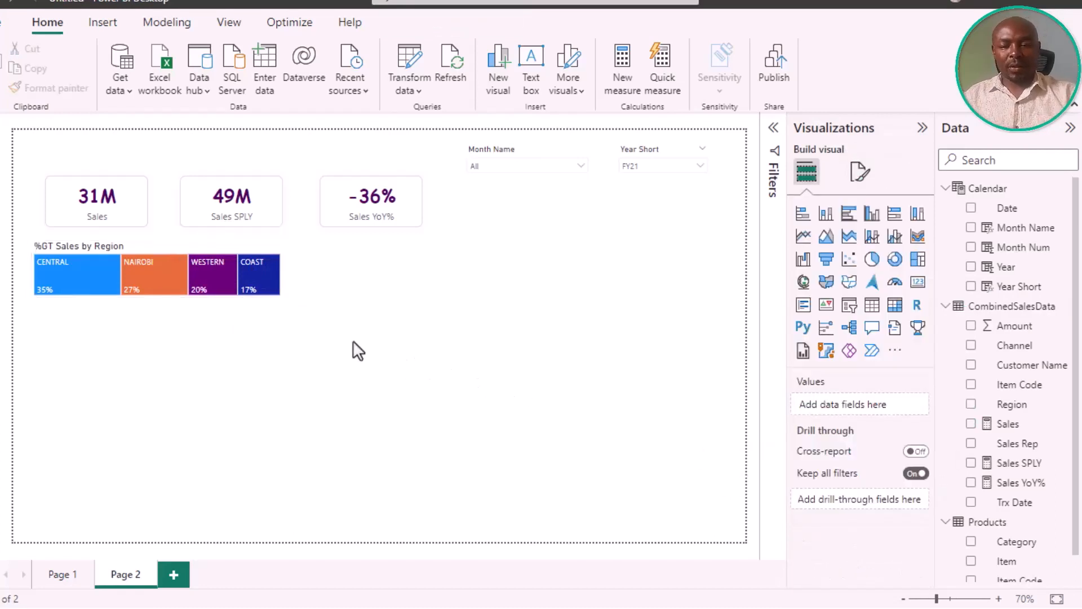
- Add a clustered column chart of Sales by Segment below the treemap
click(872, 215)
scroll(1006, 546, down, 1)
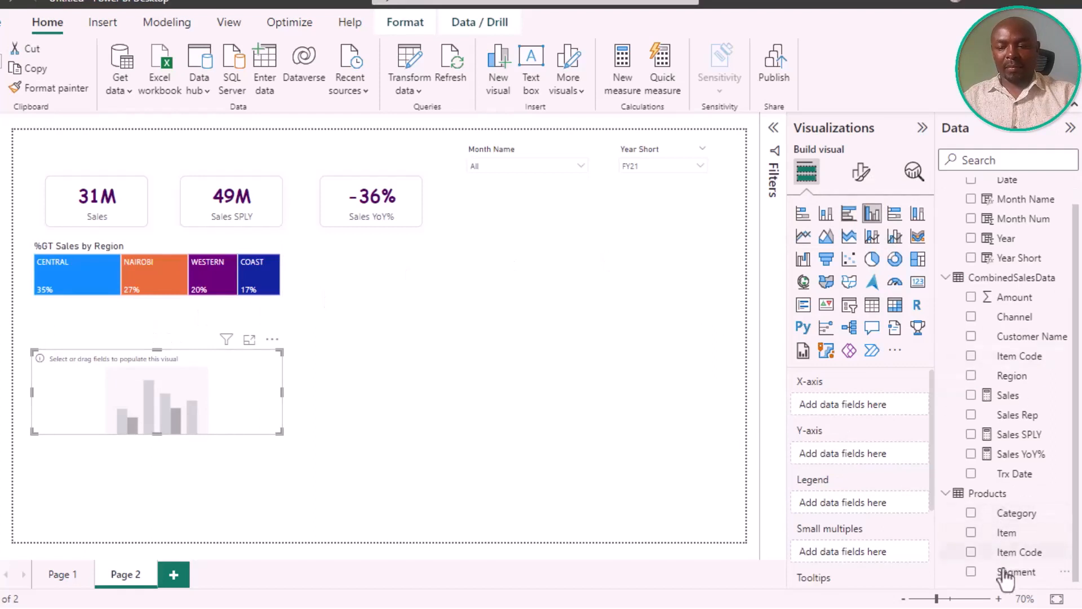
click(971, 571)
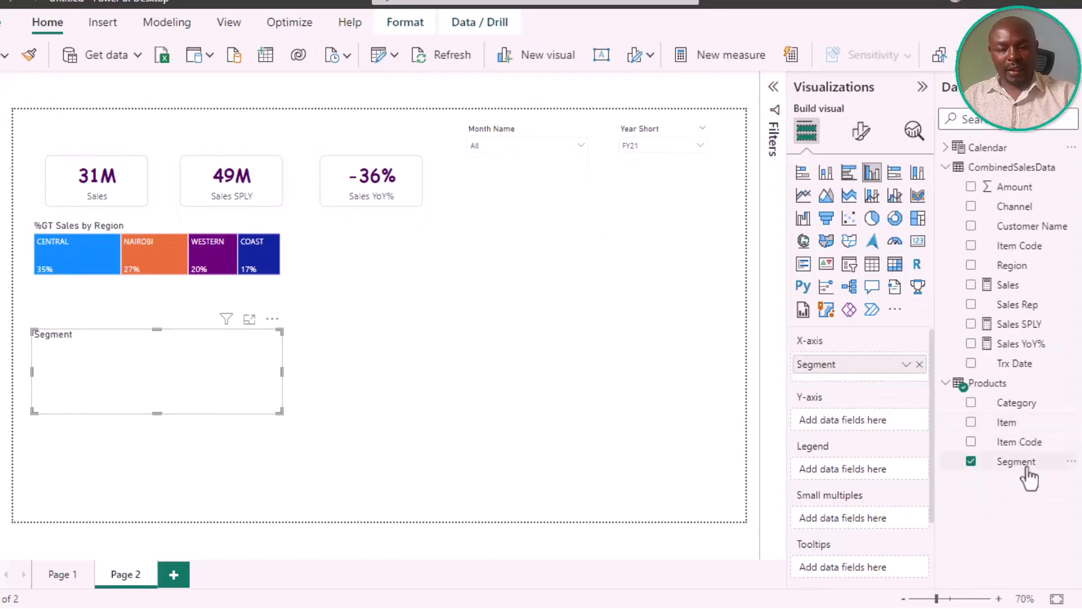
click(971, 285)
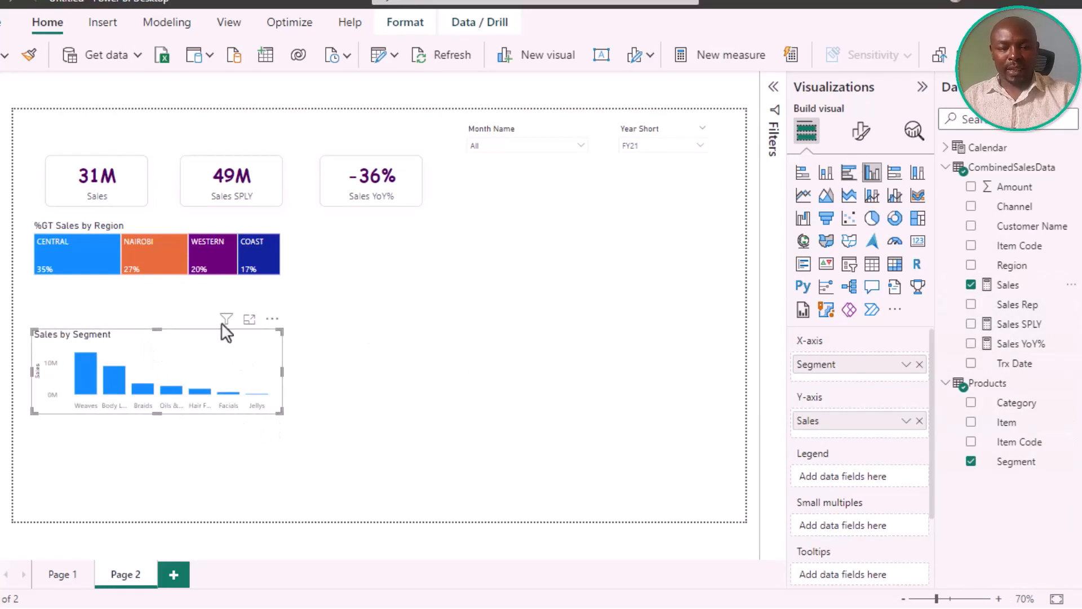
- Turn off the Responsive option for the Sales by Segment chart
click(867, 138)
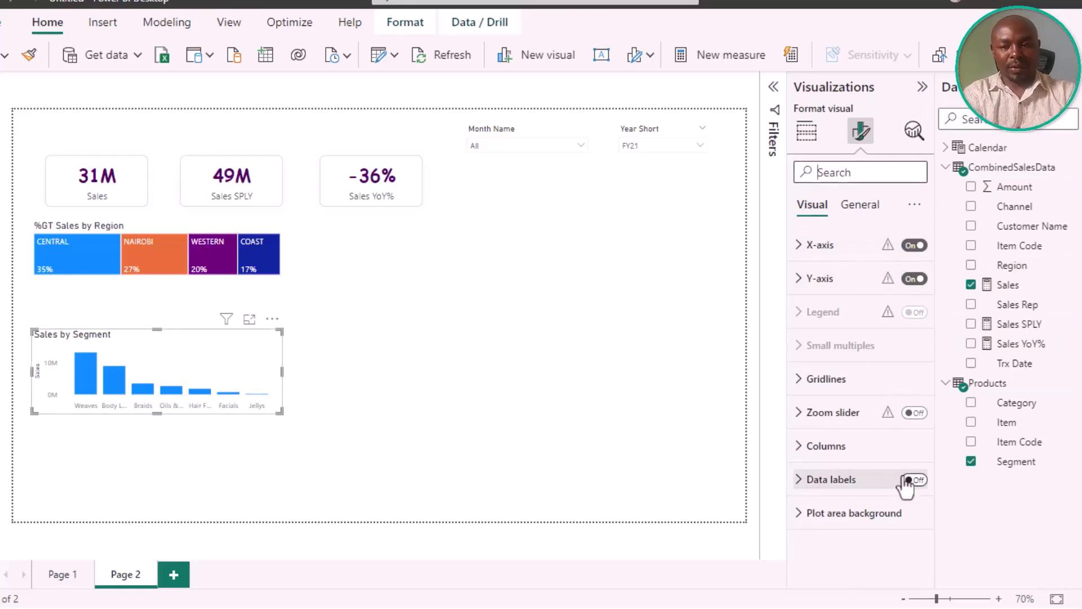
text(res)
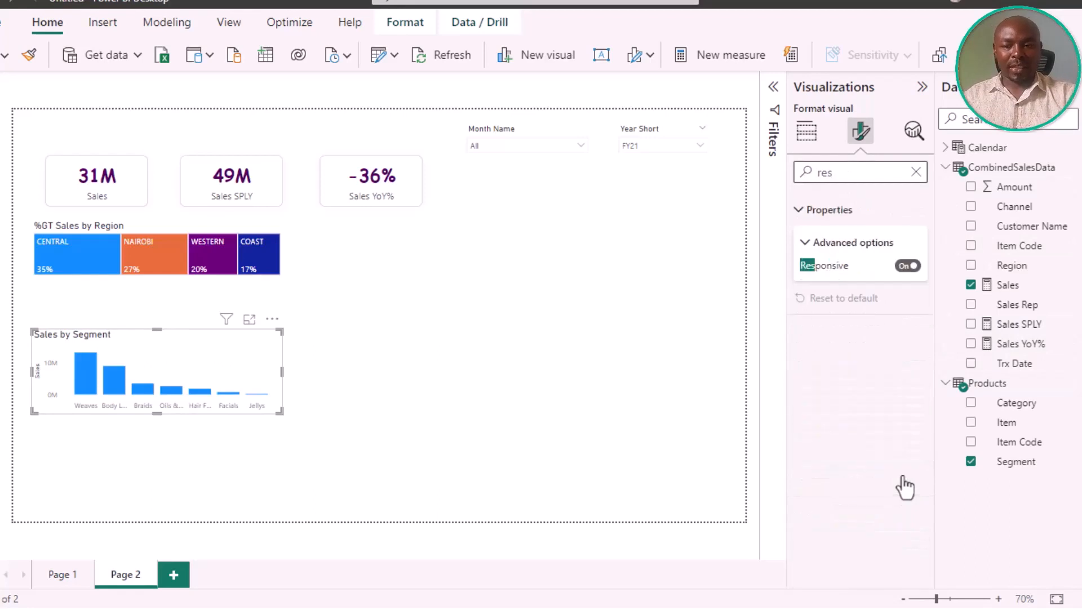
click(911, 269)
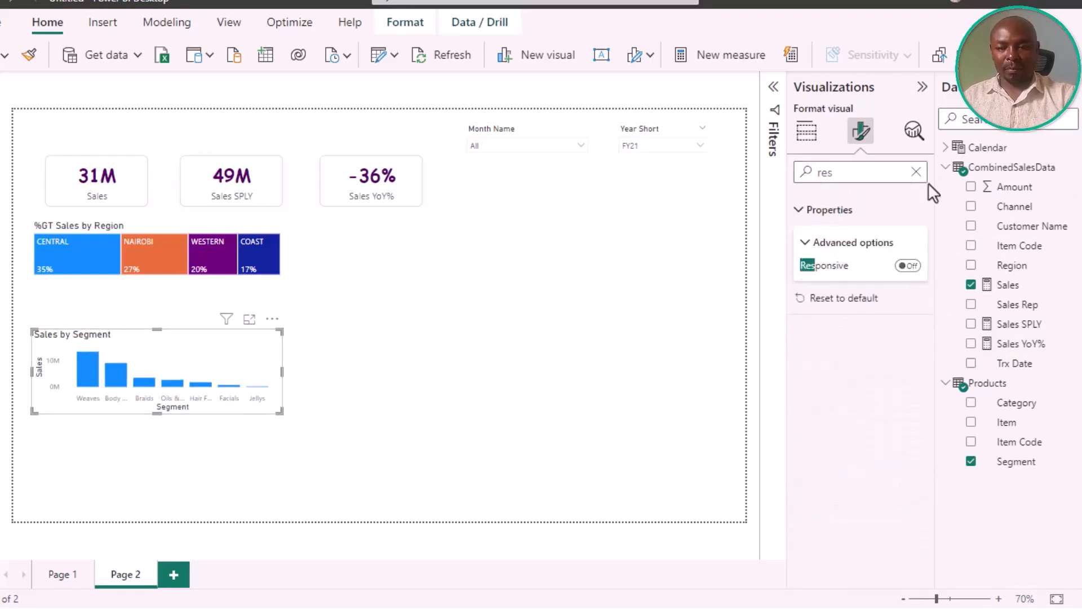
click(915, 171)
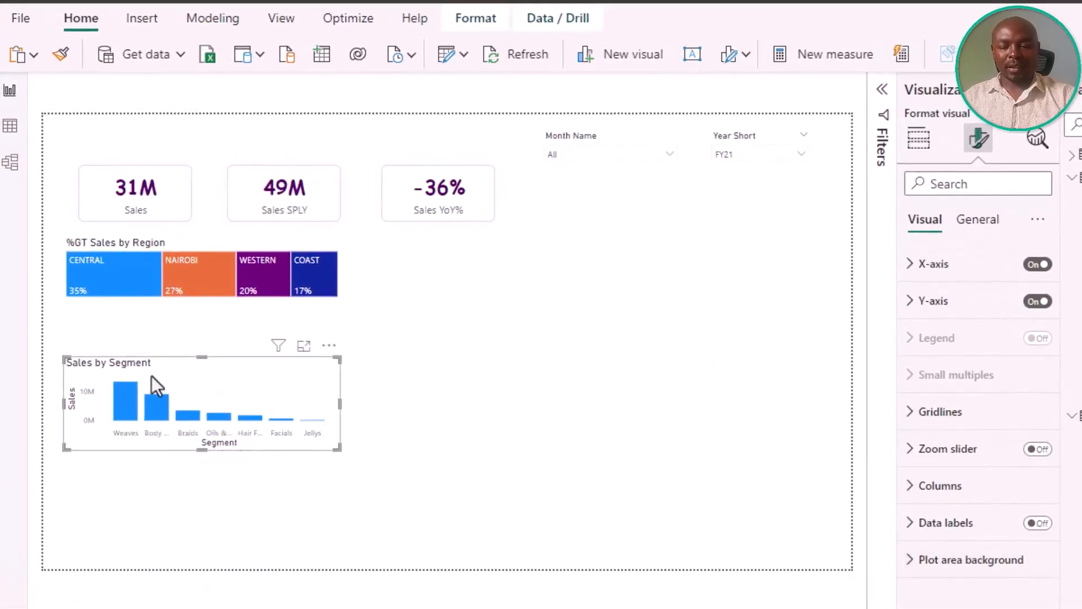
- Remove the Sales by Segment chart's X-axis title and make its X-axis values bold
click(936, 269)
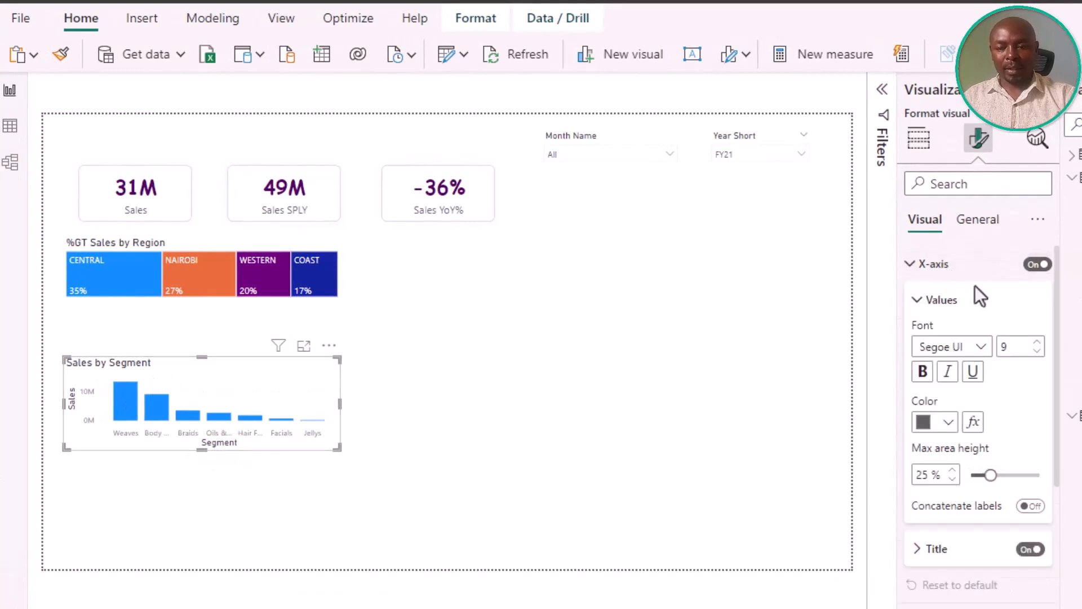
click(1031, 550)
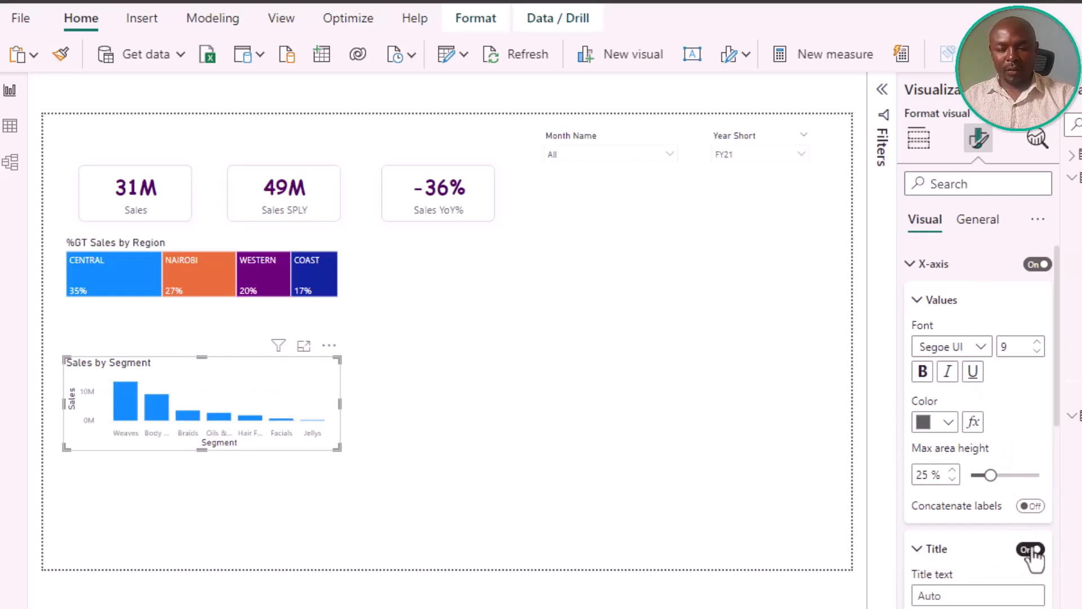
click(1031, 550)
click(923, 371)
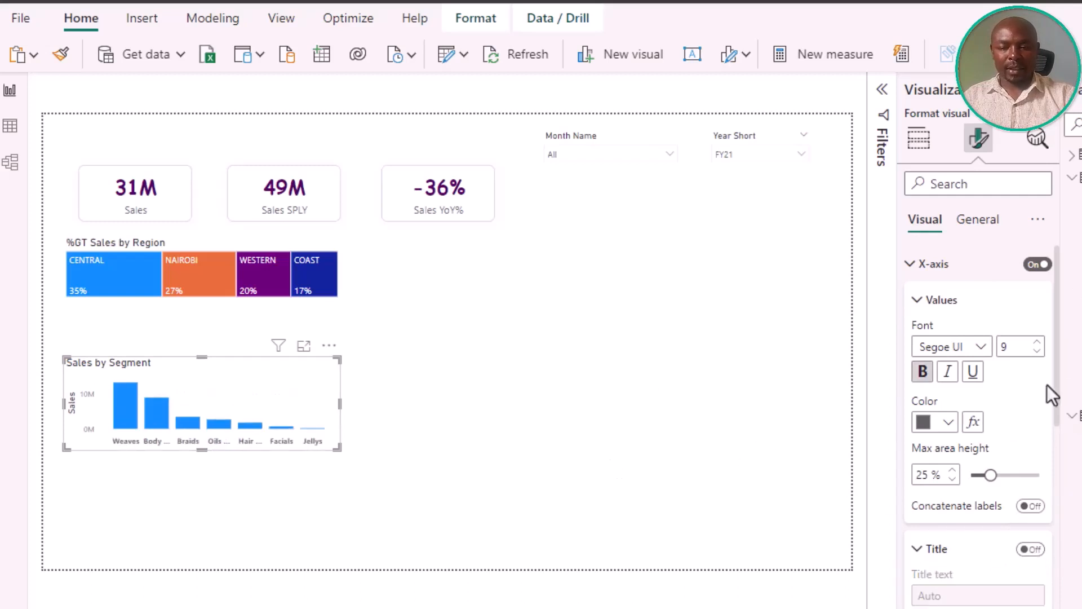
- Turn off the Y-axis title and the whole Y-axis on the Sales by Segment chart
click(951, 275)
click(944, 307)
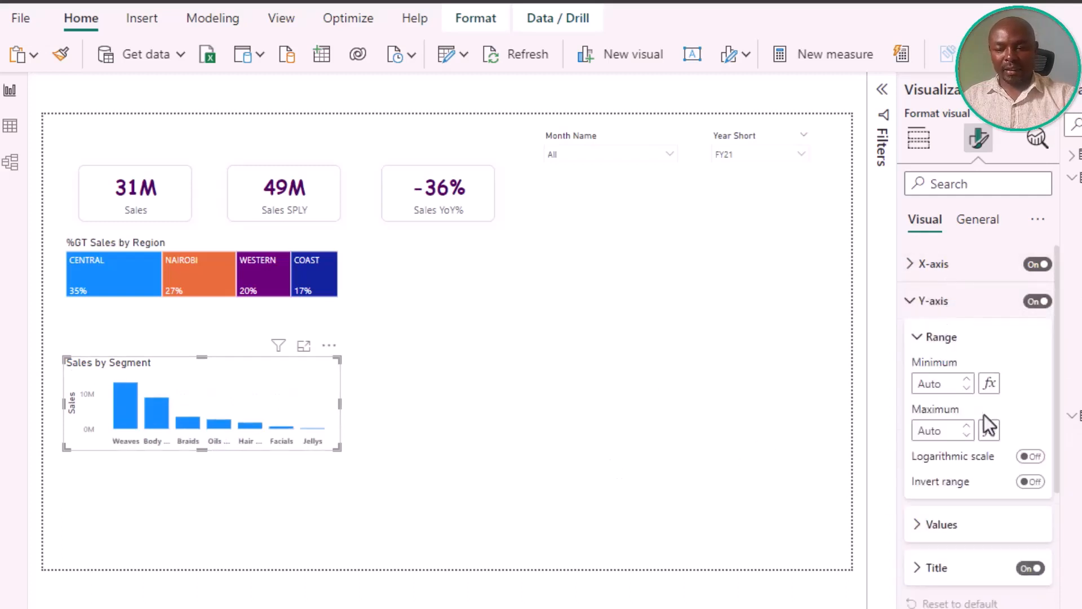
click(1032, 568)
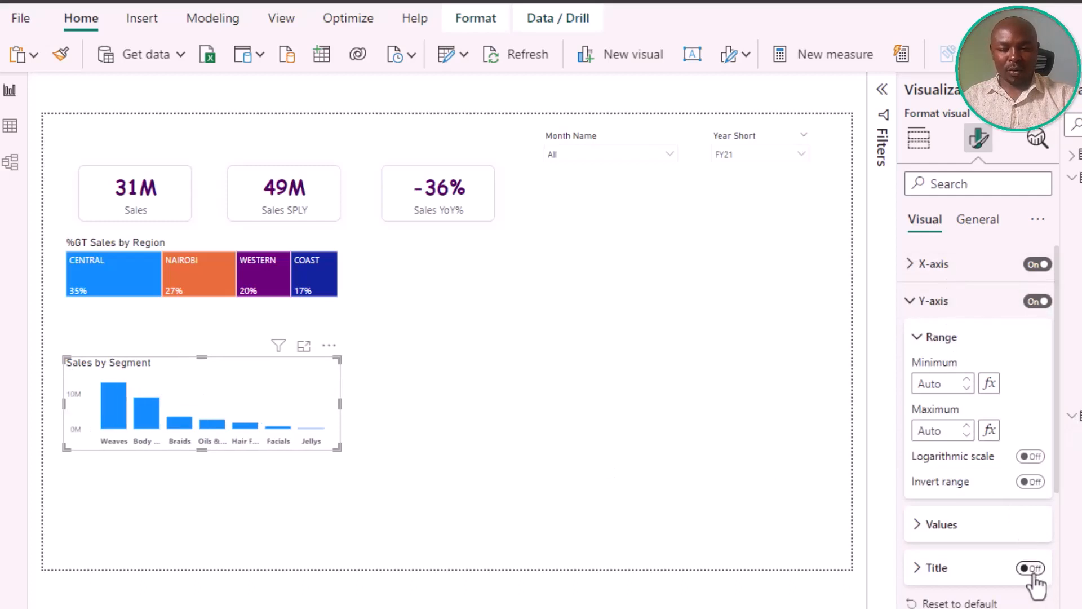
click(1033, 302)
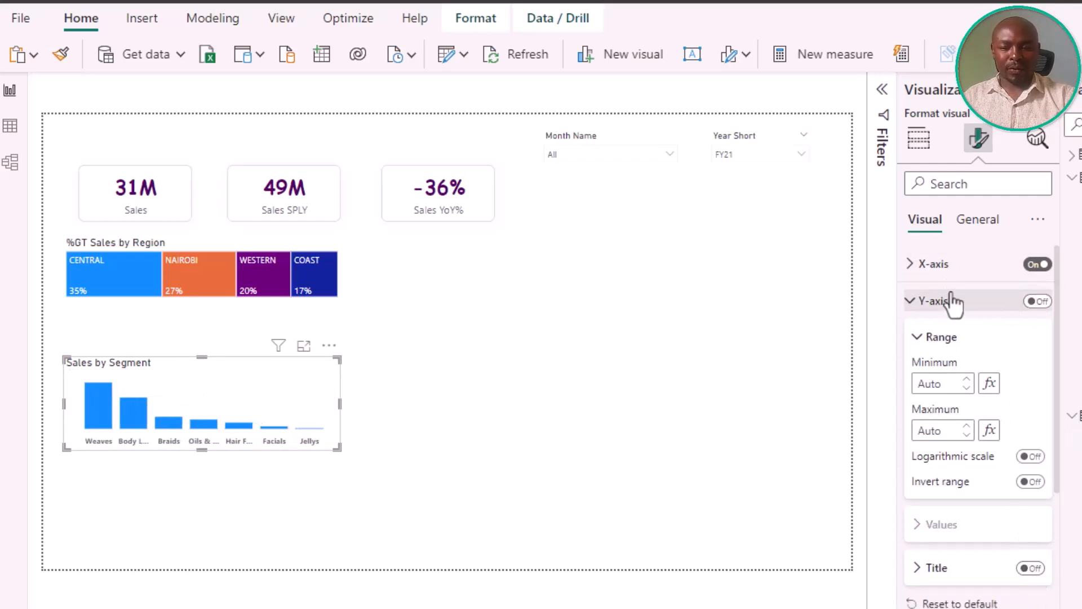
click(932, 304)
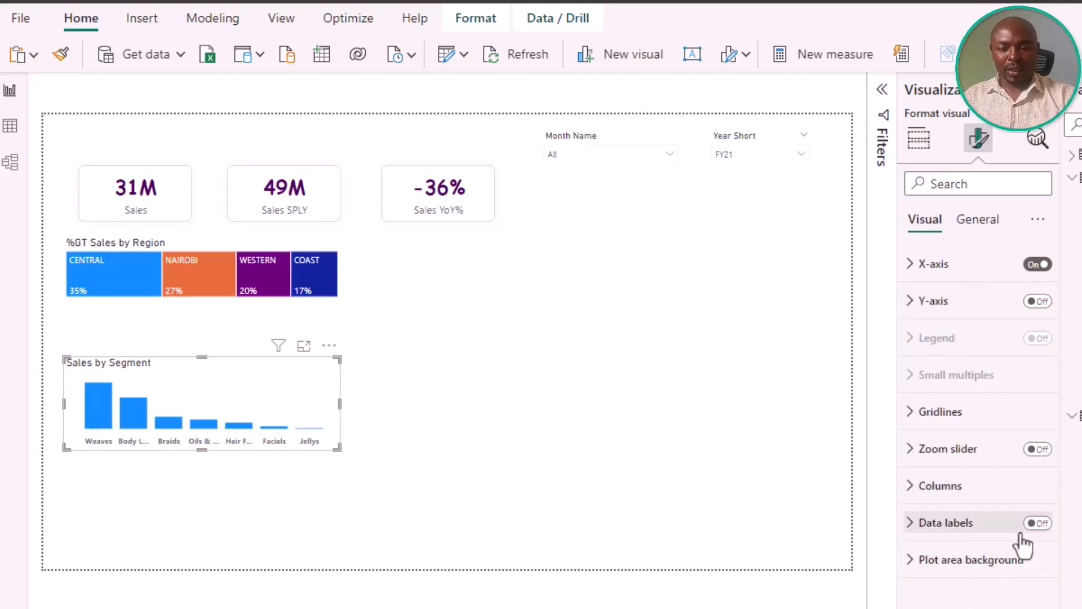
- Turn on data labels for the Sales by Segment chart and make their values bold
click(1034, 524)
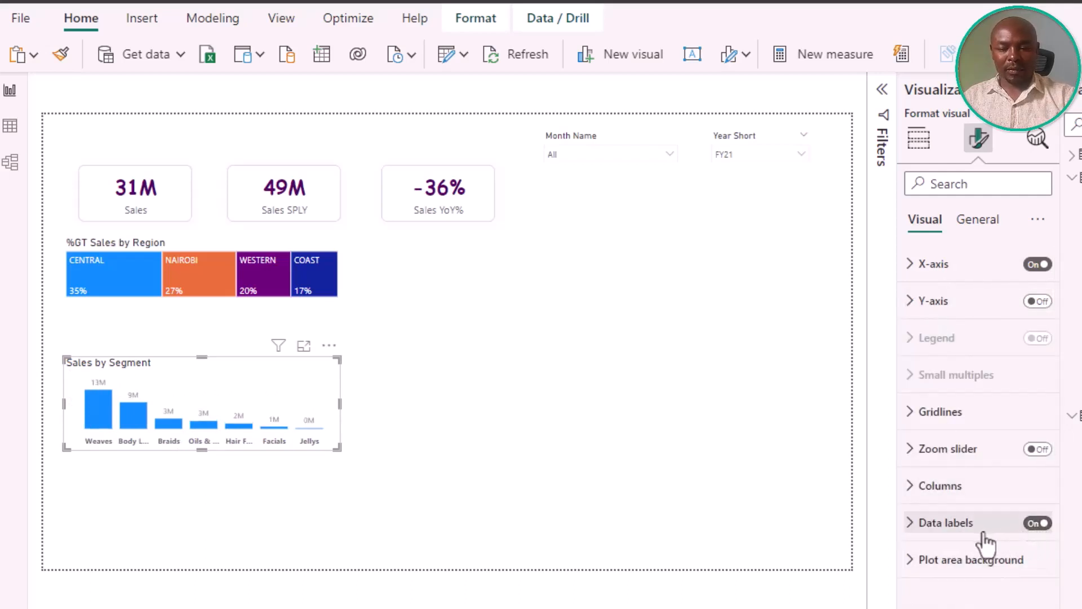
click(928, 524)
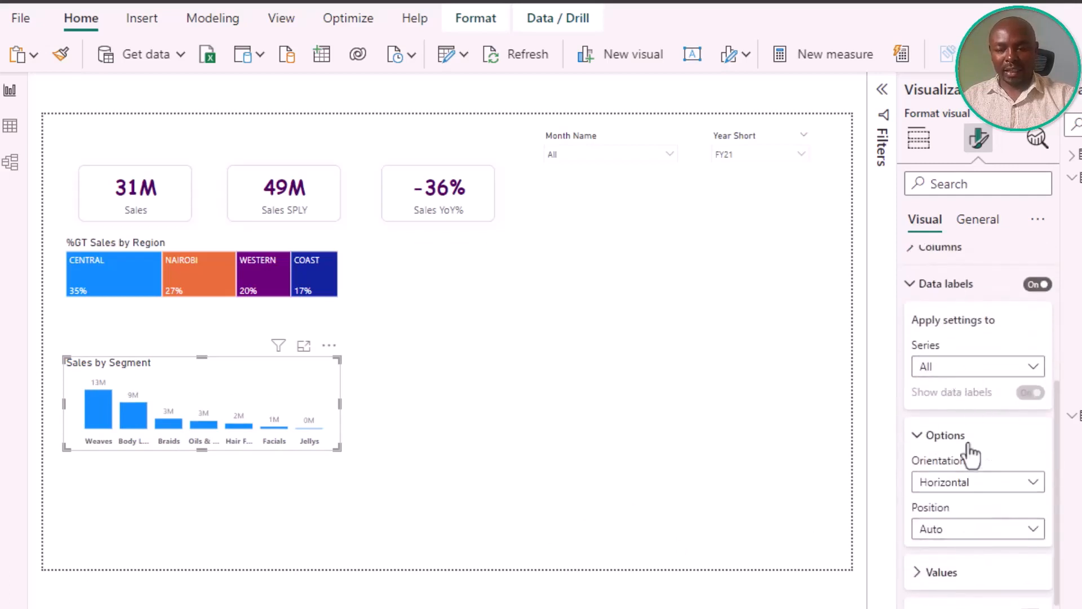
scroll(973, 510, down, 1)
click(949, 512)
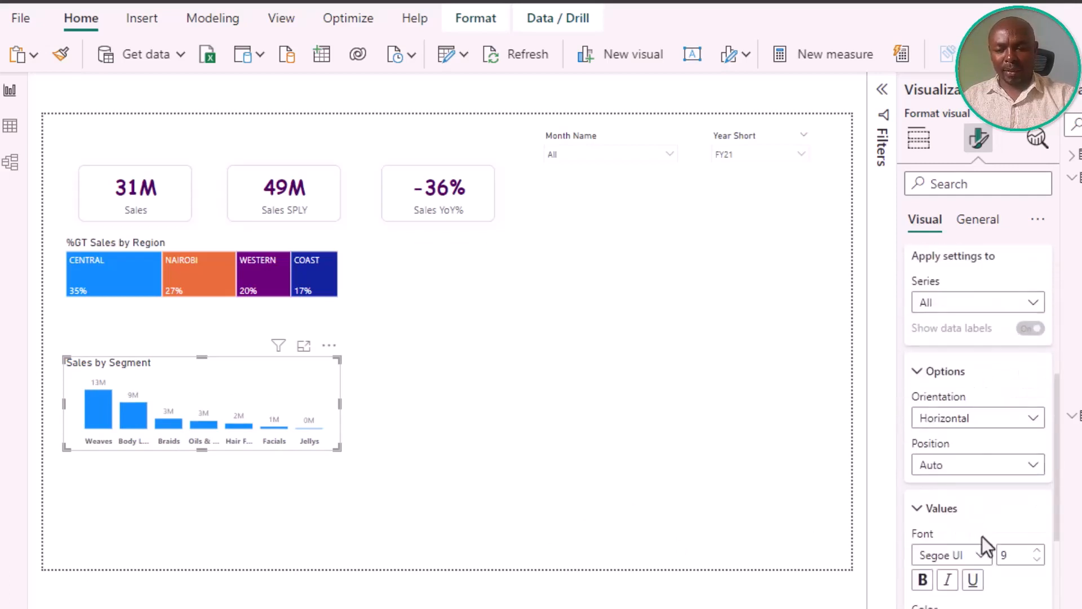
scroll(981, 535, down, 2)
click(916, 466)
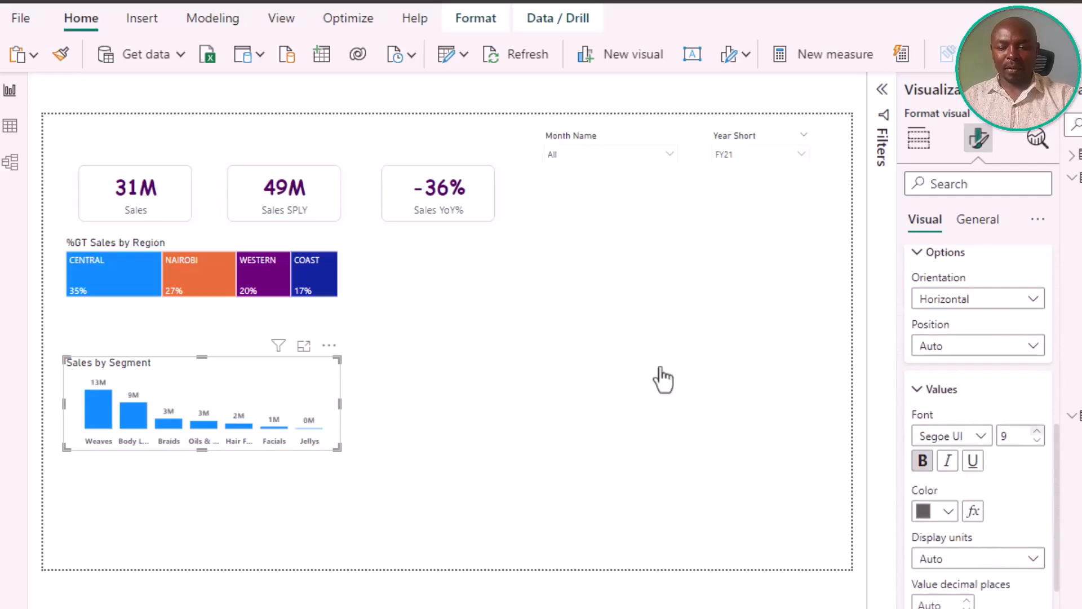
click(567, 350)
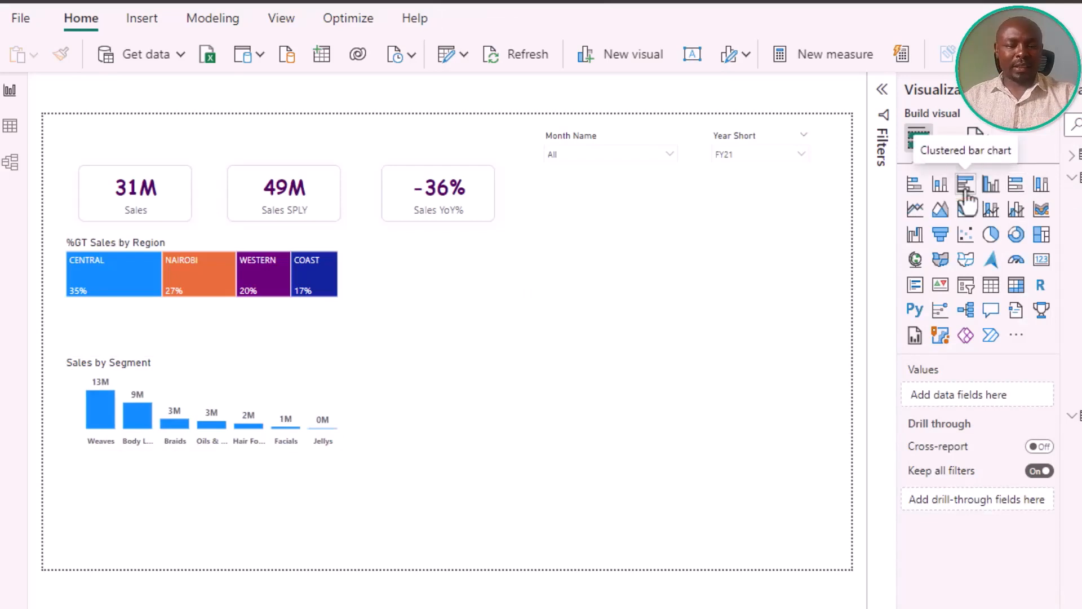
- Add a clustered bar chart with Channel on the Y-axis and Sales on the X-axis
click(965, 187)
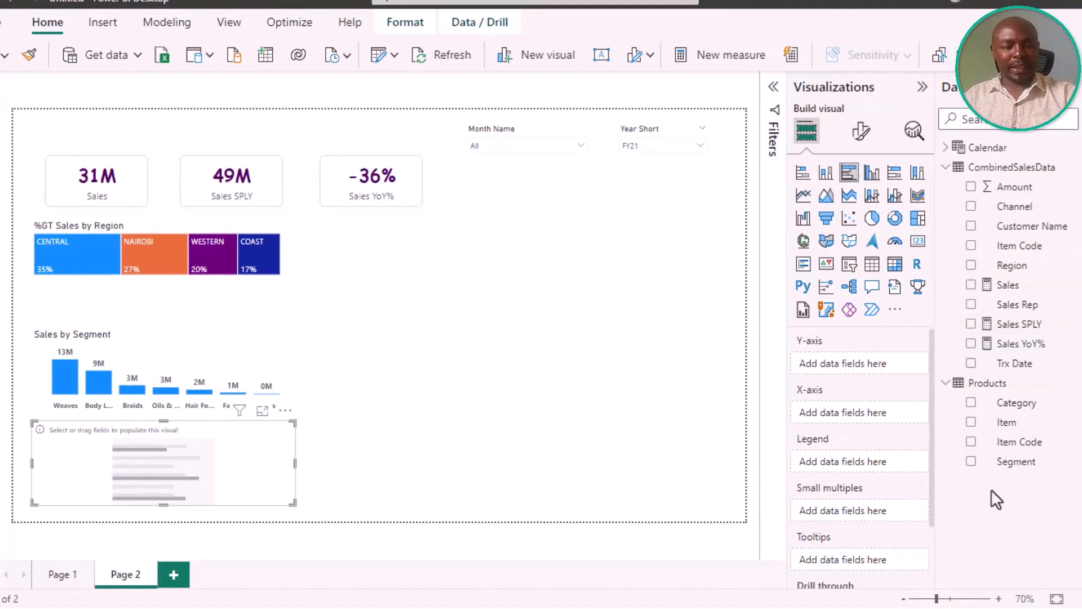
click(970, 206)
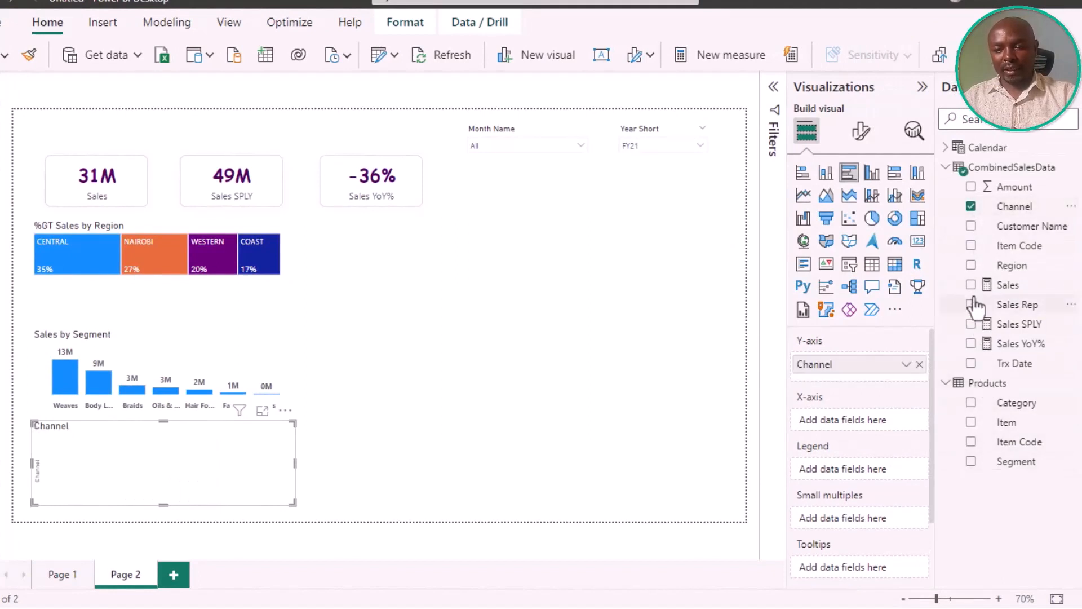
click(970, 285)
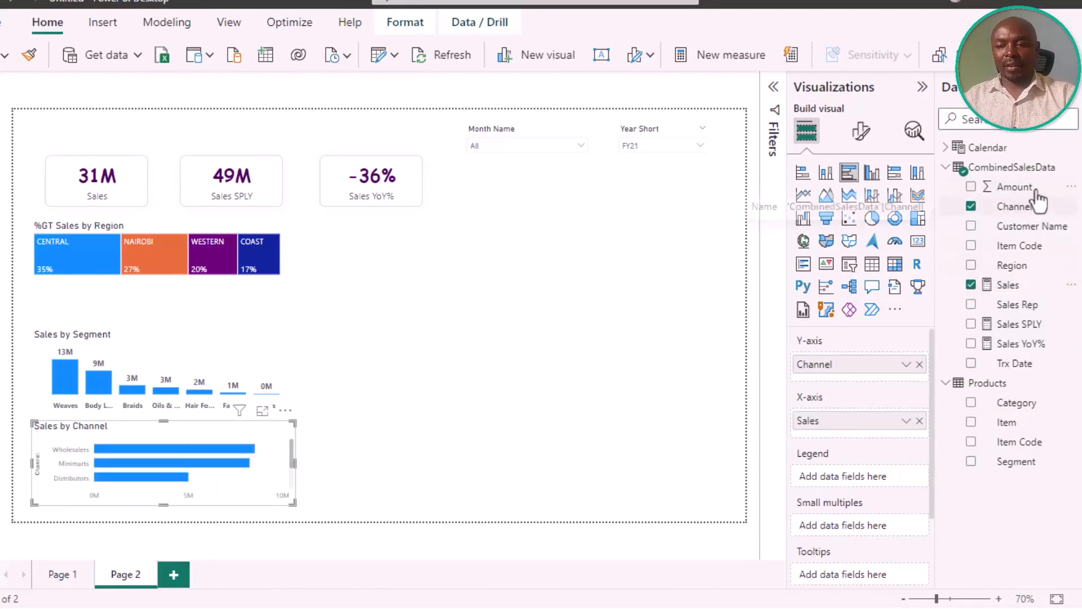
click(1070, 187)
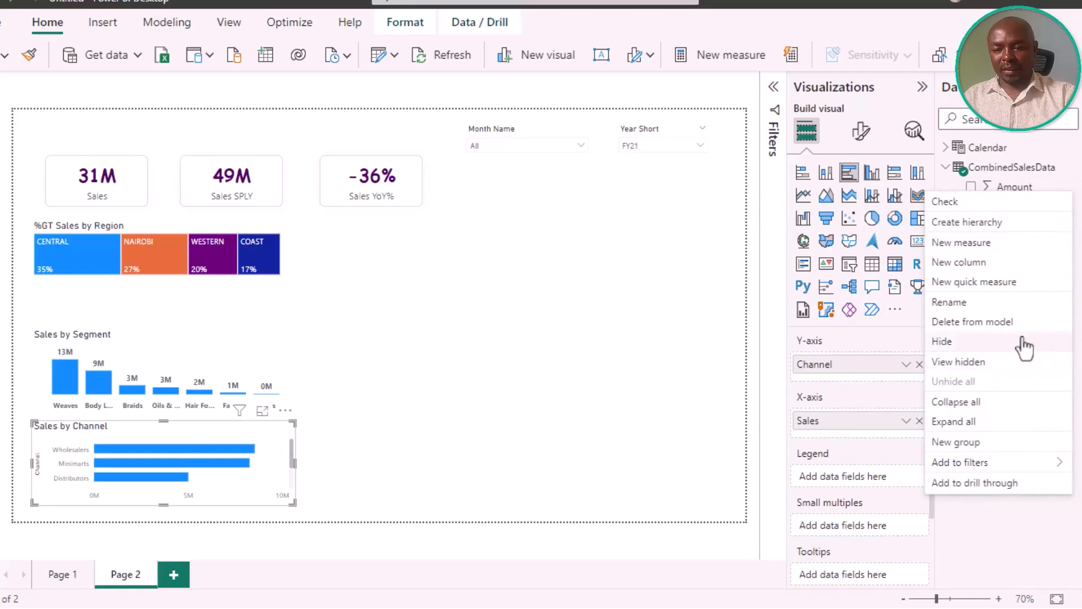
click(965, 361)
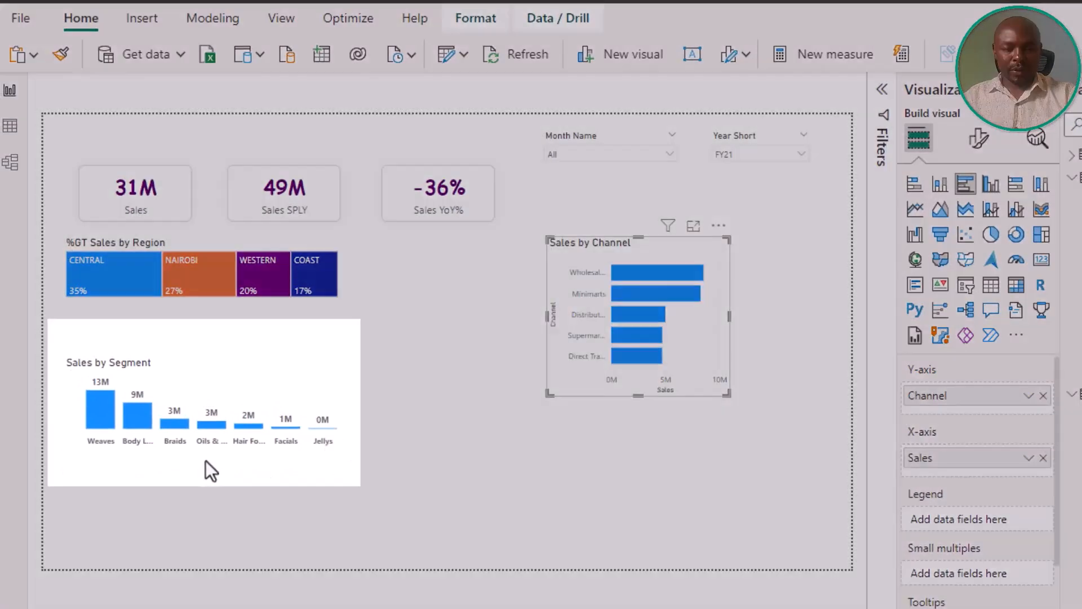
- Turn on the visual border of the Sales by Segment chart and set its colour to light grey
click(205, 460)
click(312, 368)
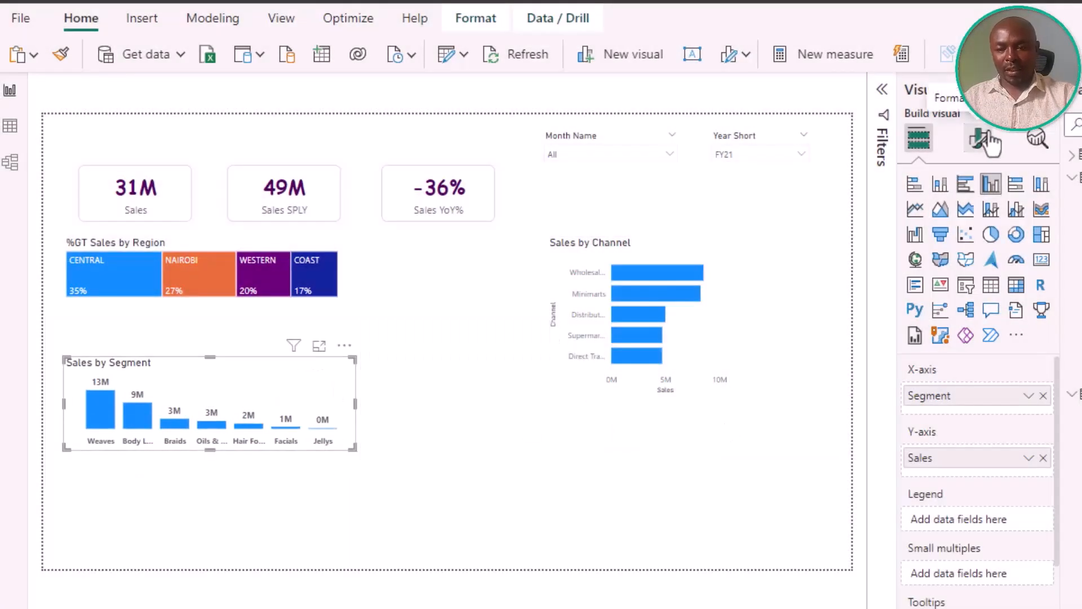
click(978, 139)
click(978, 221)
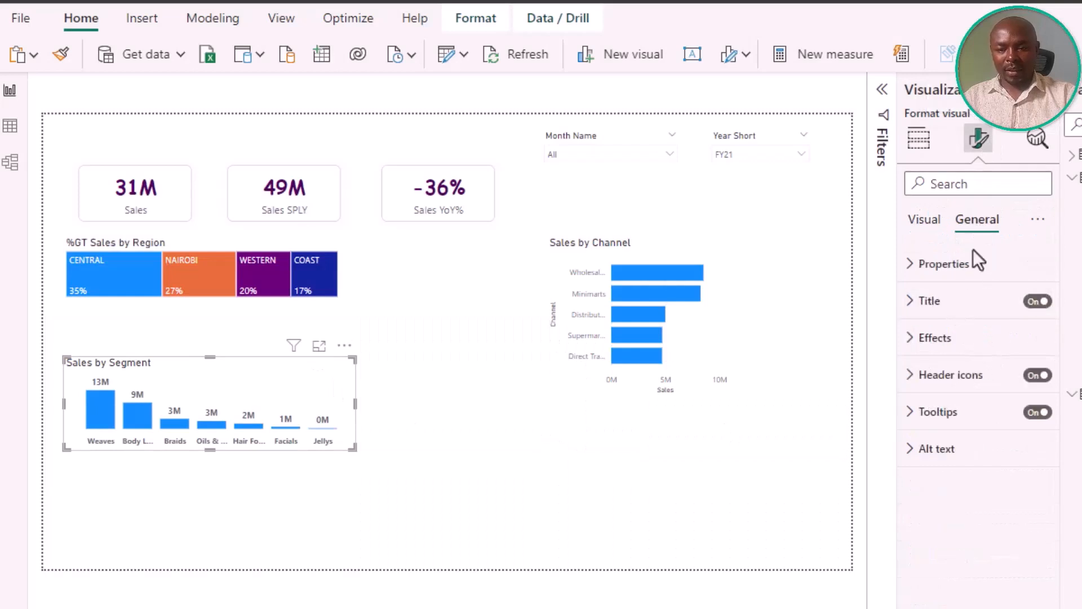
click(935, 338)
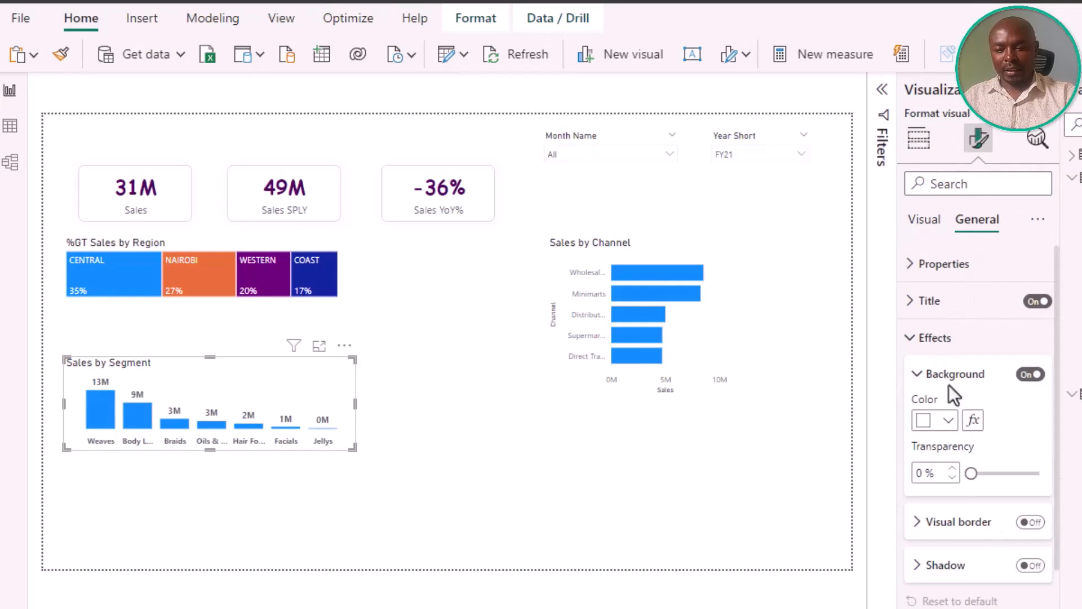
click(949, 382)
click(1031, 417)
click(924, 428)
scroll(952, 468, down, 1)
scroll(958, 478, down, 1)
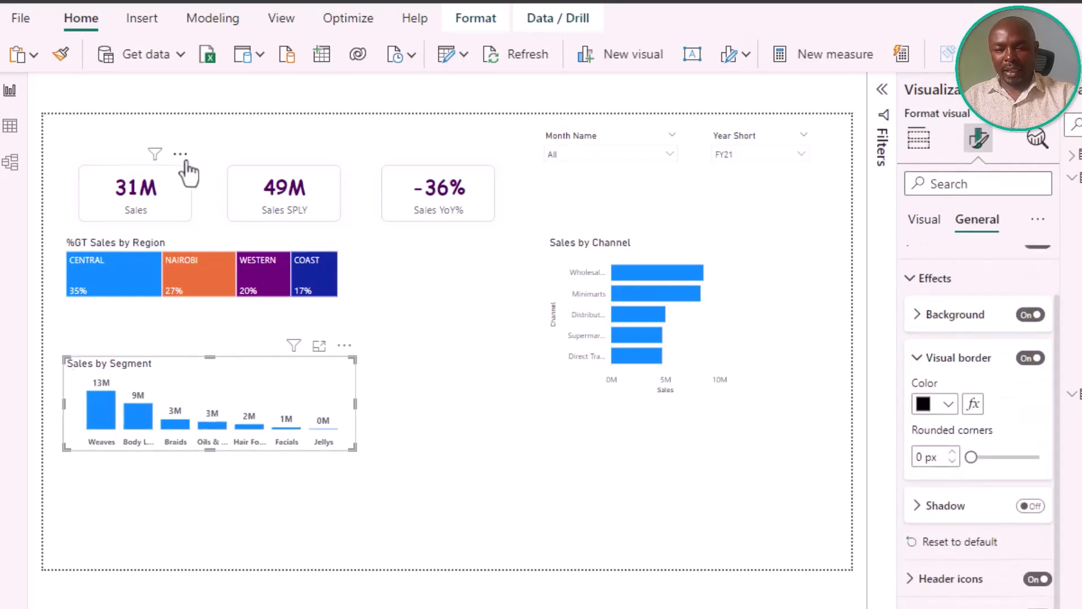
click(942, 405)
click(935, 327)
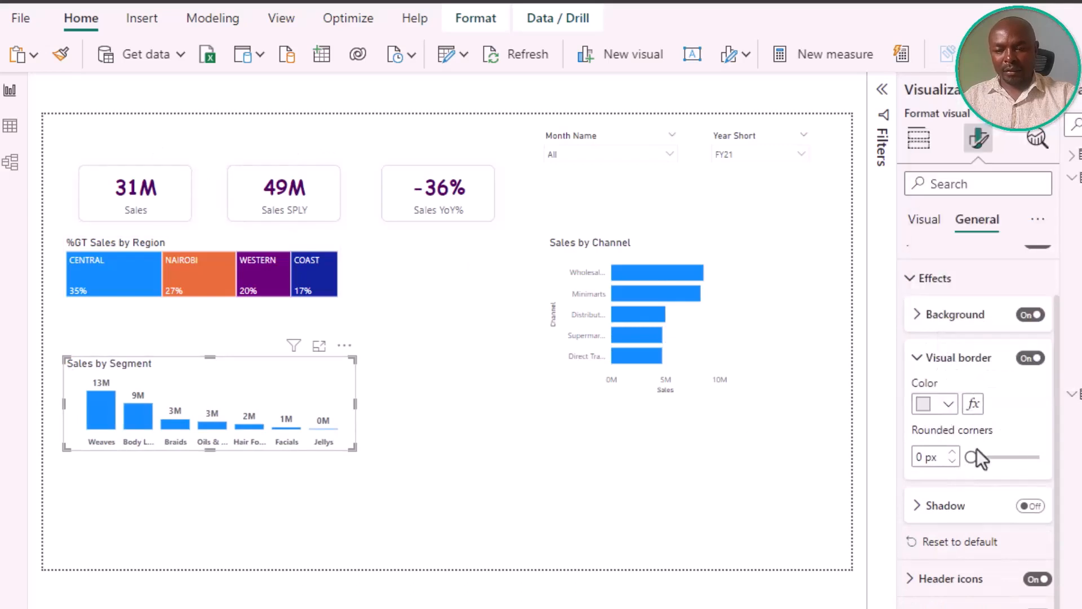
- Set the rounded corners of the Sales by Segment chart's border to 10 px
double_click(920, 456)
text(10)
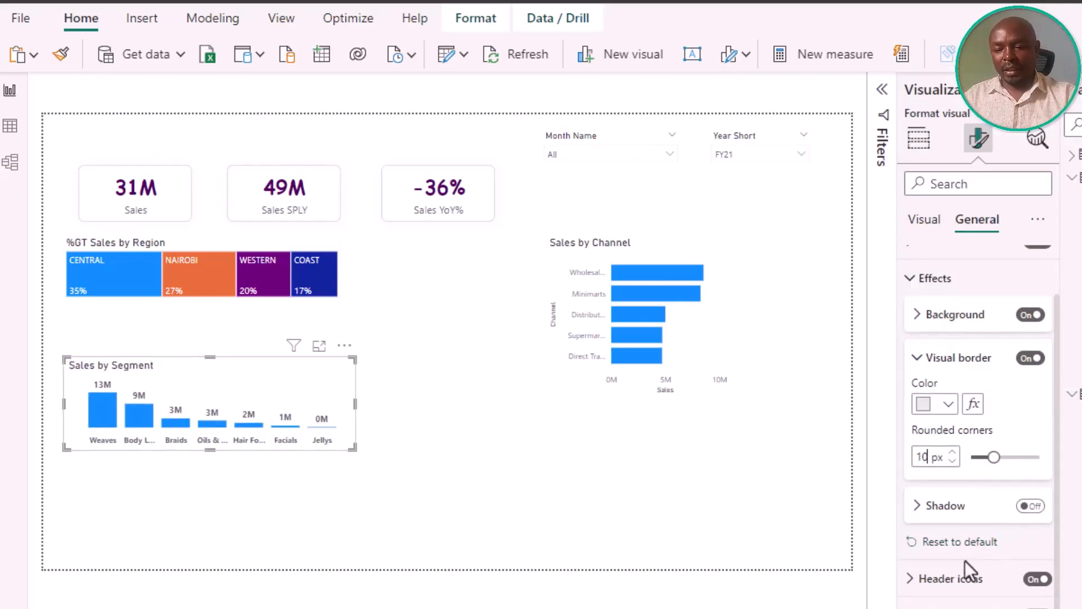
scroll(978, 563, down, 1)
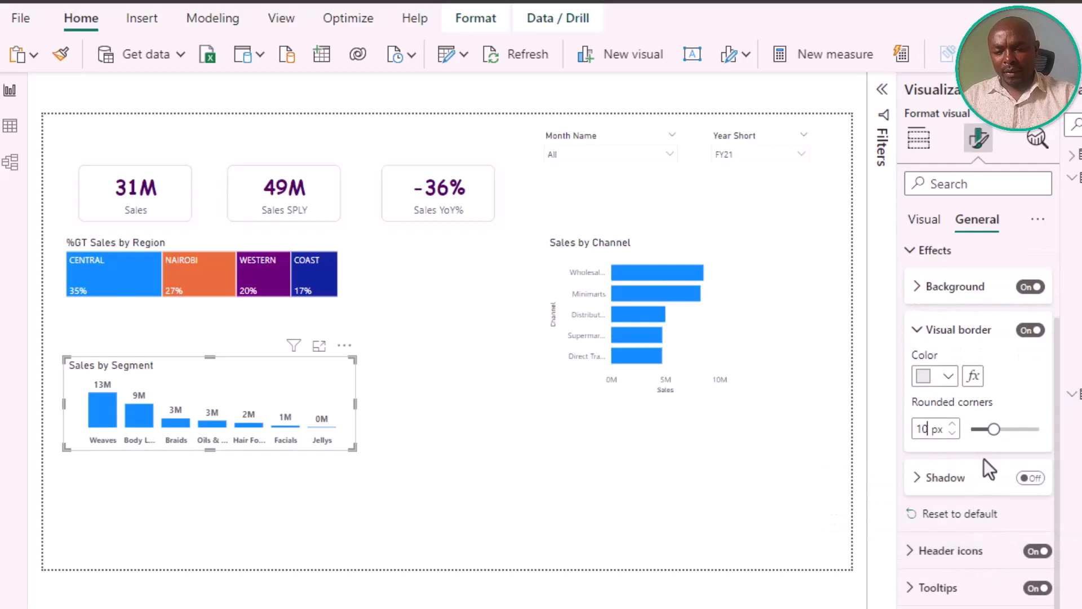
scroll(986, 502, up, 3)
click(942, 426)
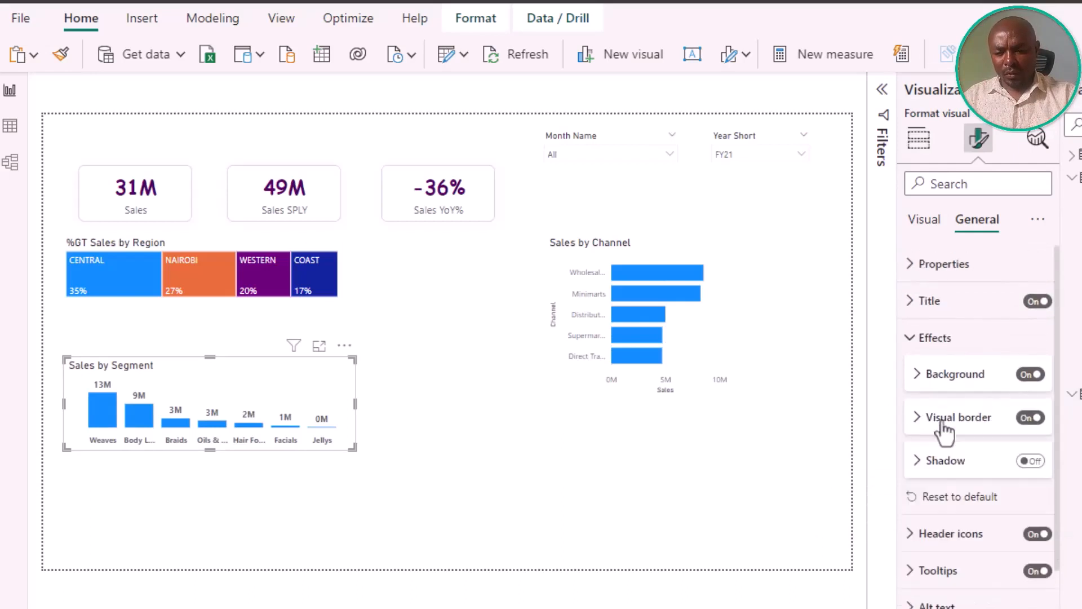
- Turn on the Sales by Segment chart's shadow, with a light grey colour and the Center position
click(1031, 461)
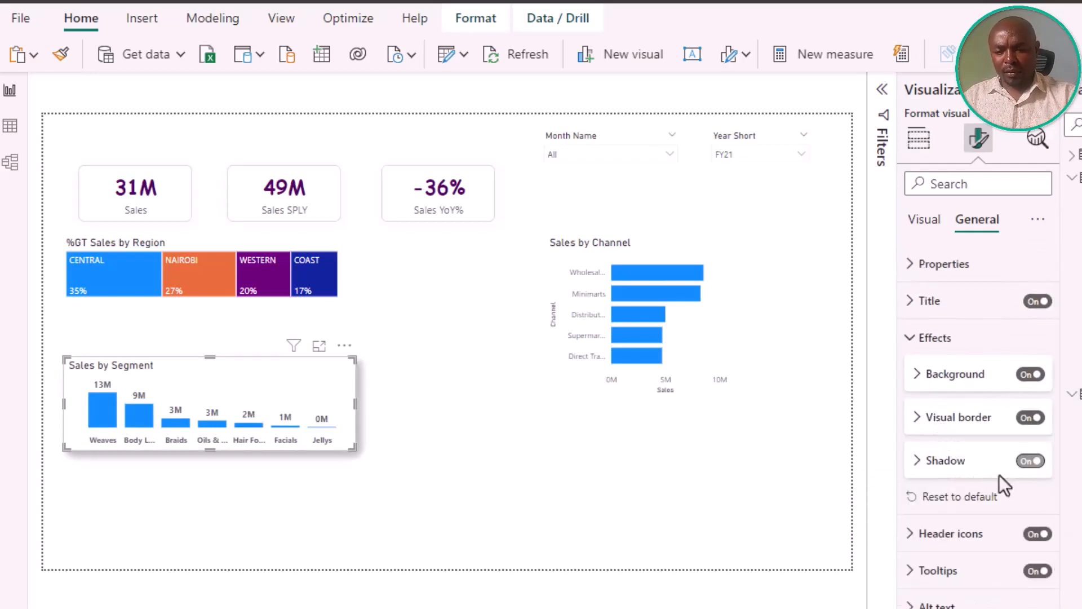
click(943, 469)
scroll(951, 445, down, 2)
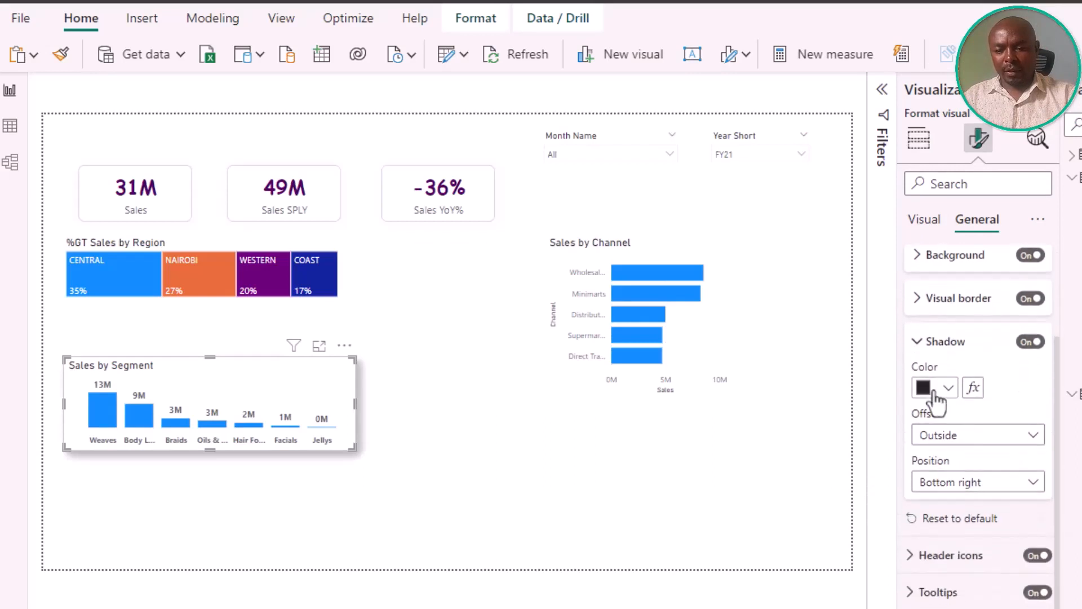
click(935, 394)
click(950, 309)
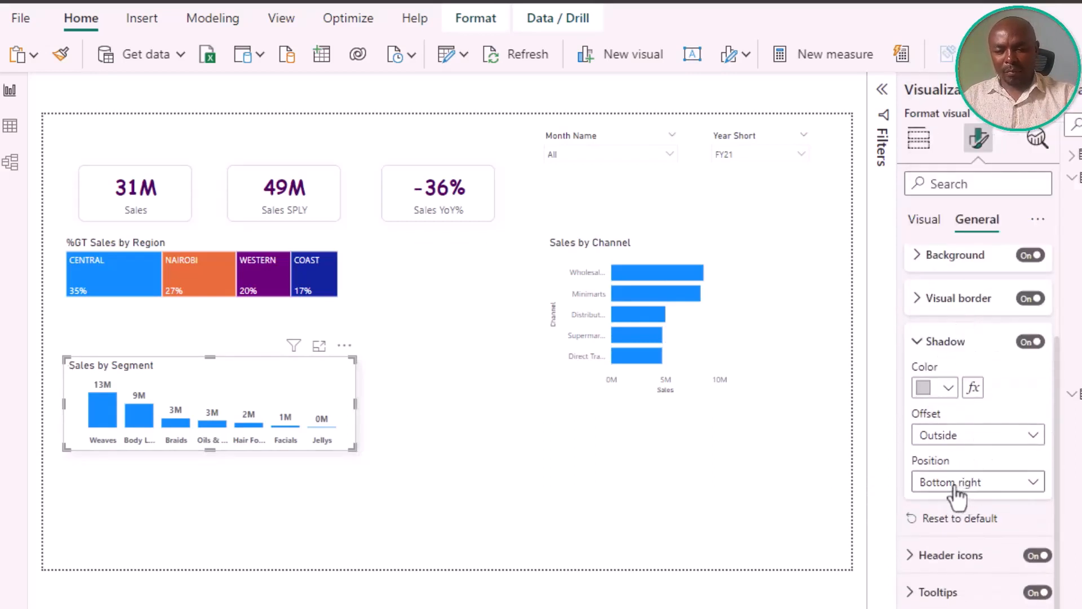
click(954, 485)
click(945, 353)
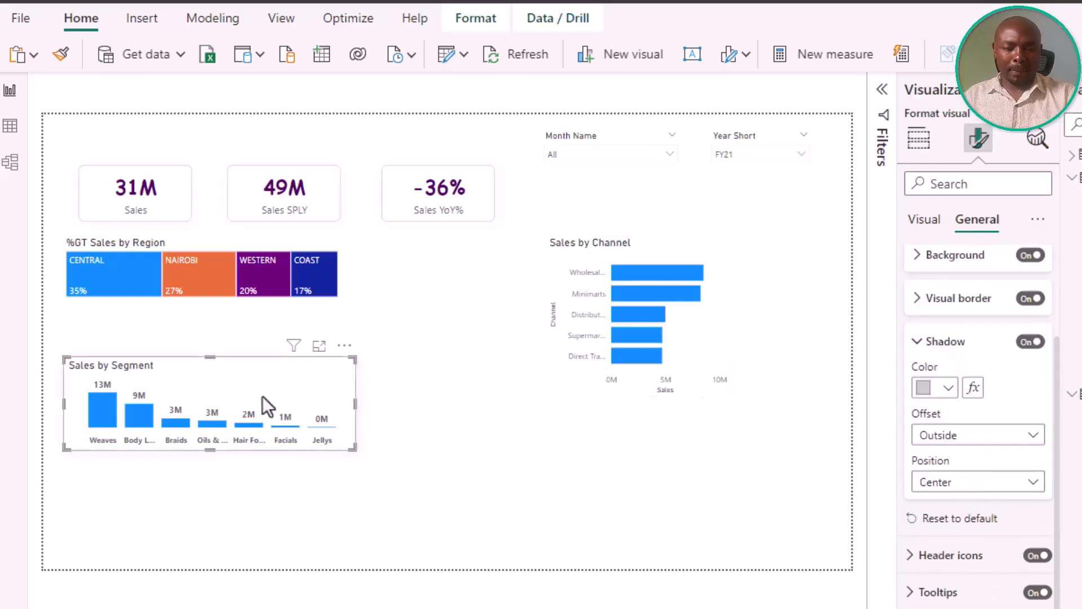
- Copy the Sales by Segment chart's formatting onto the Sales by Channel chart, then enlarge that chart and place it below the slicers
click(219, 374)
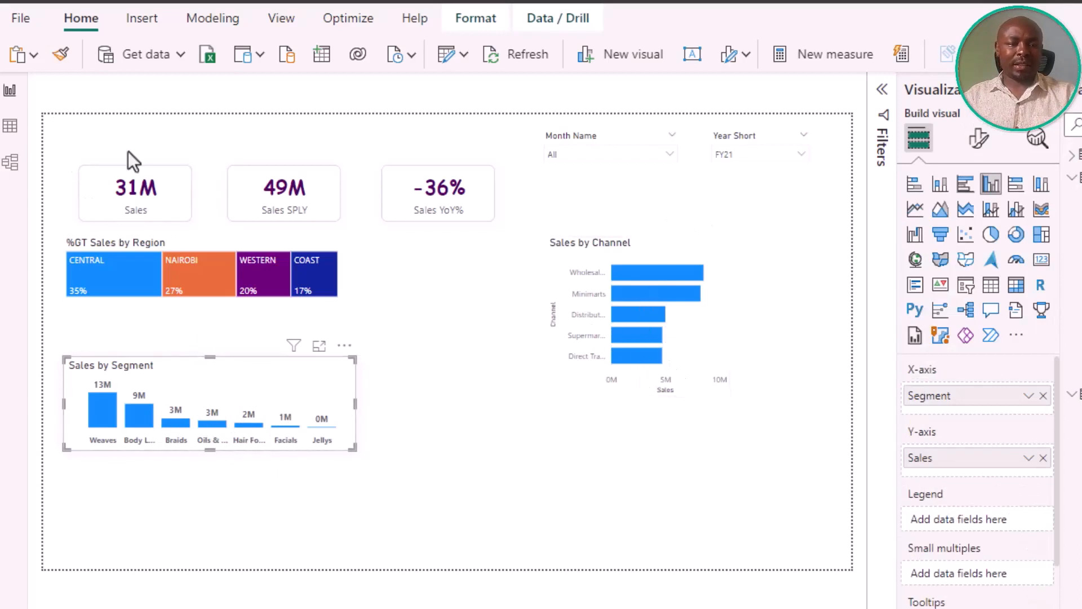
click(59, 62)
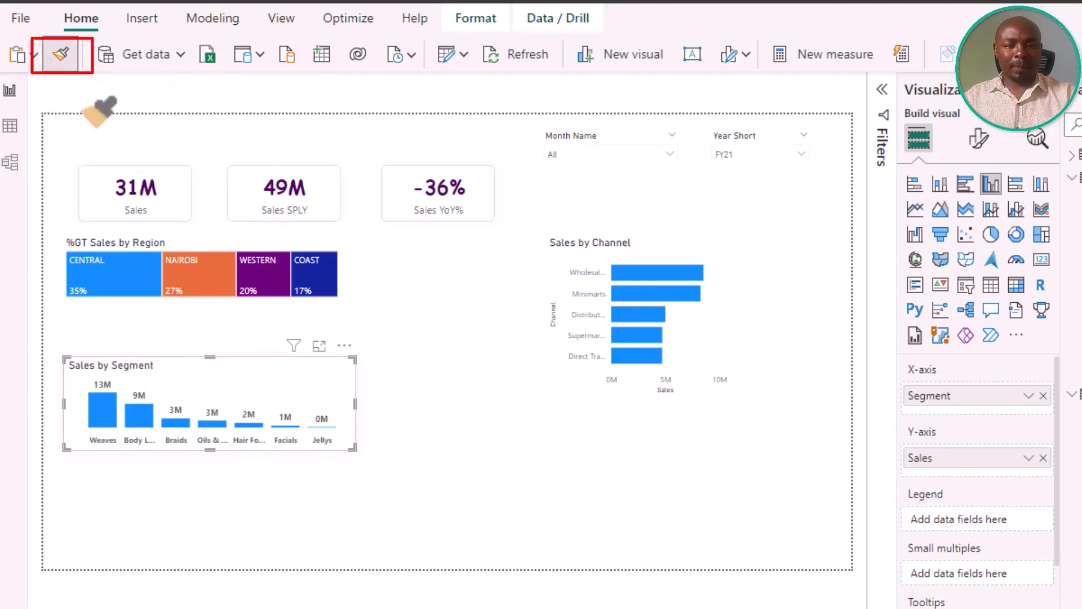
click(713, 341)
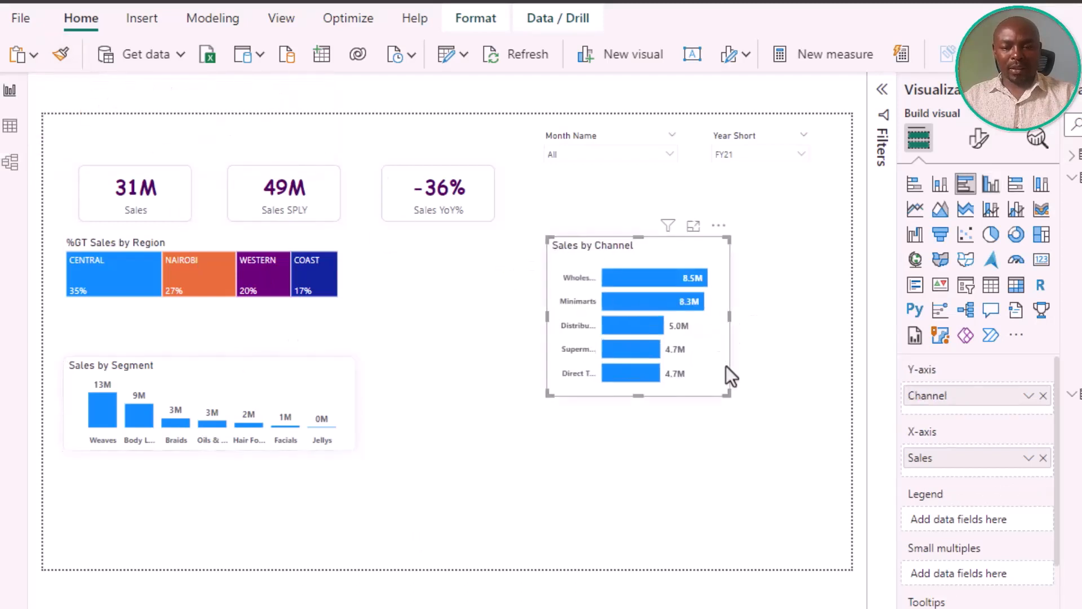
drag(721, 390, 736, 411)
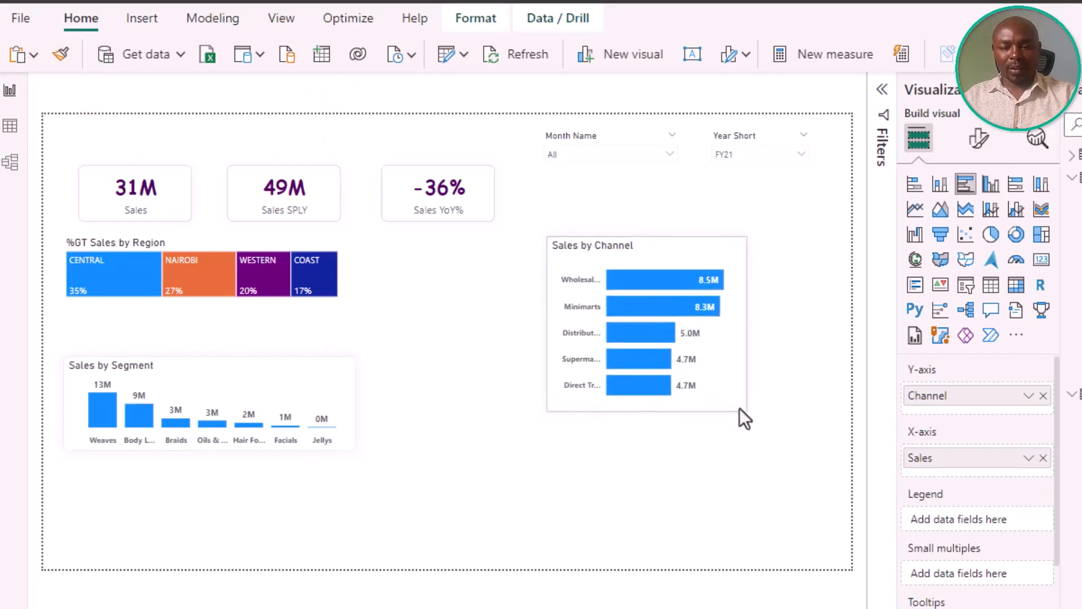
drag(623, 252, 671, 228)
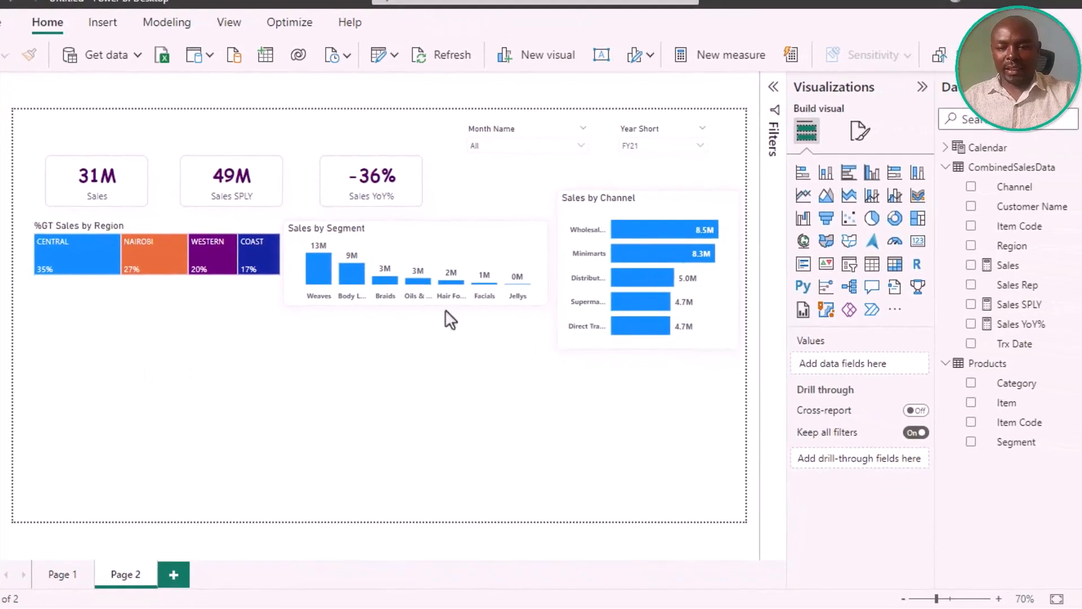
- Add an area chart with Month Name on the X-axis and Sales and Sales SPLY on the Y-axis
click(826, 203)
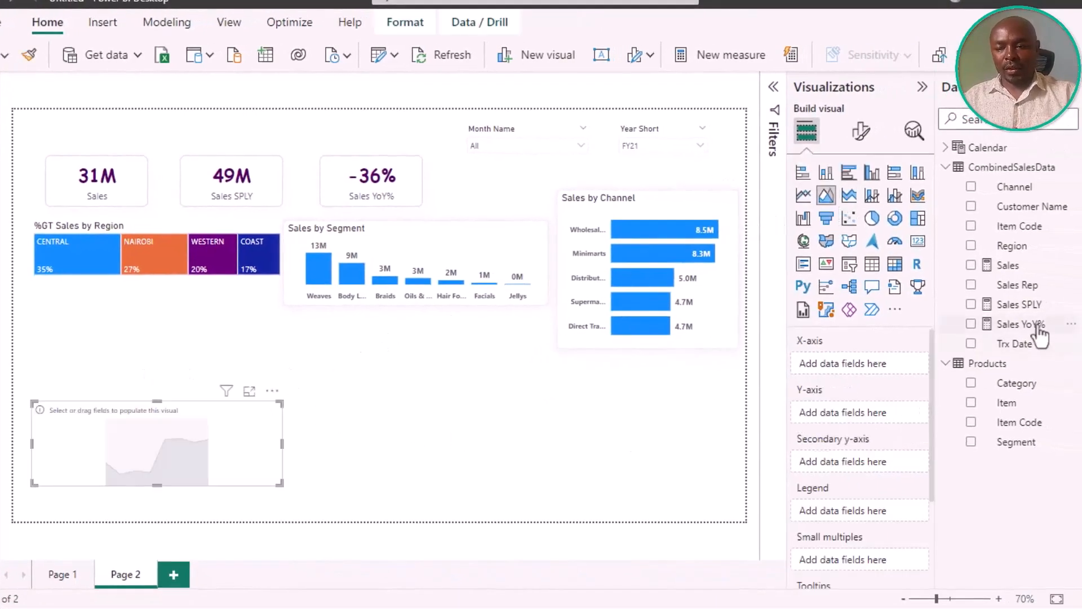
click(971, 266)
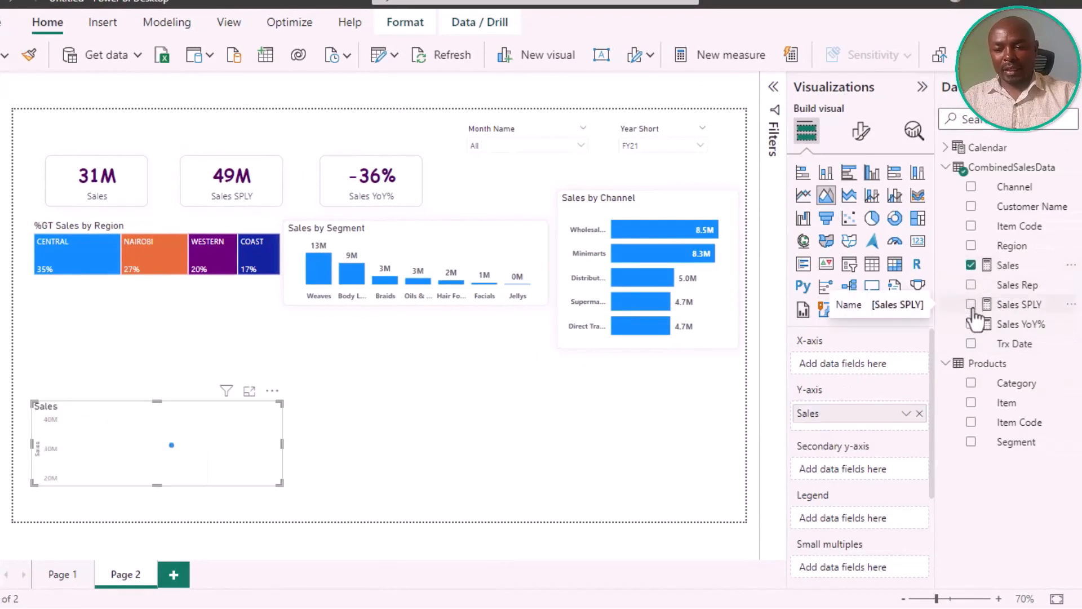
click(971, 304)
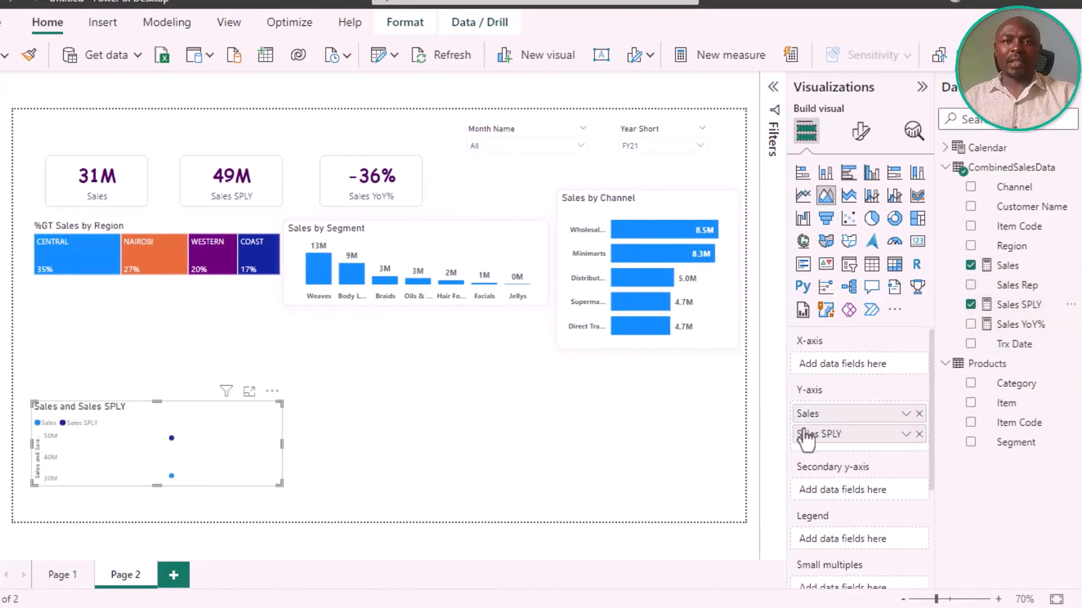
click(952, 150)
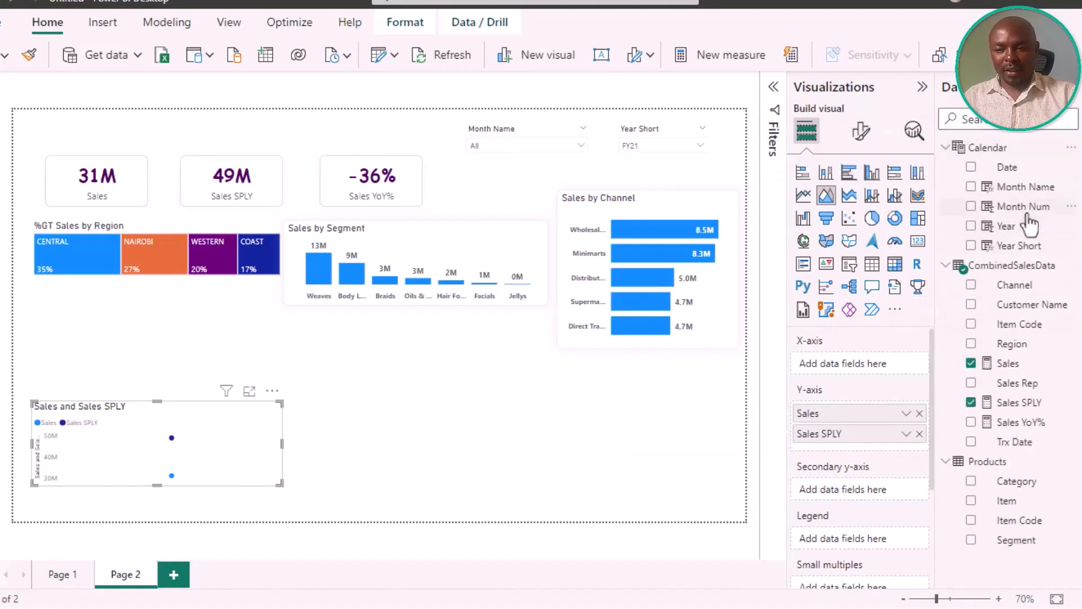
drag(1037, 192, 870, 367)
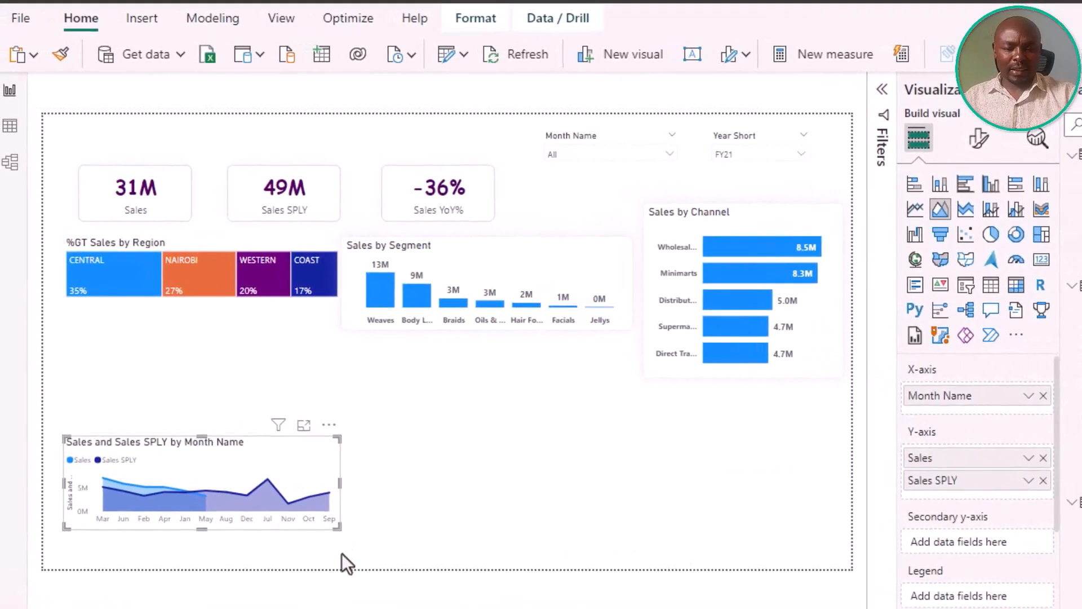
- Enlarge the area chart slightly and apply the Sales by Segment chart's formatting to it with Format painter
drag(334, 529, 365, 539)
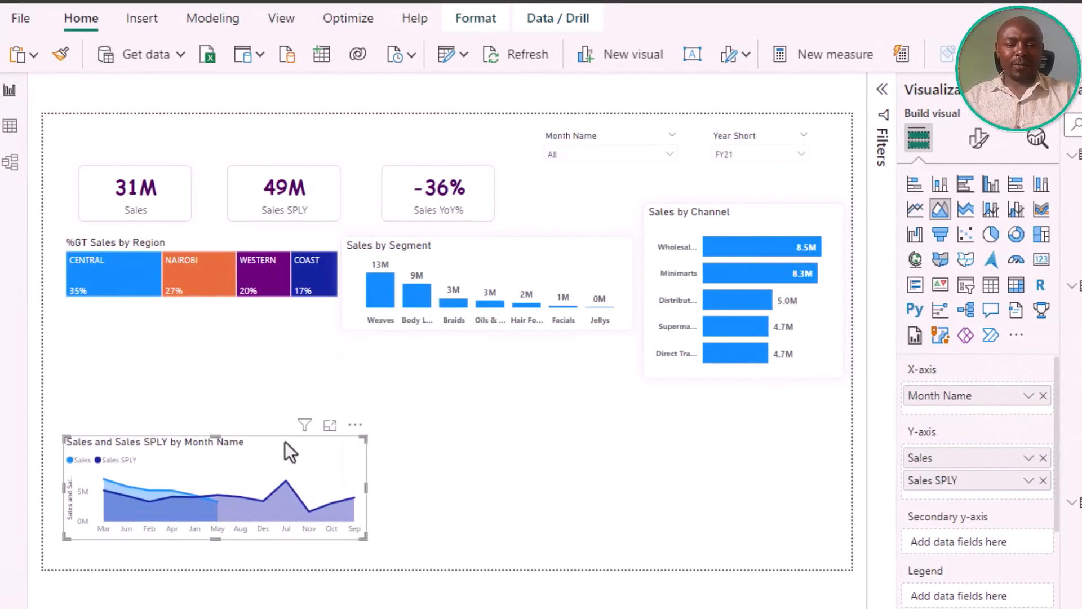
click(610, 255)
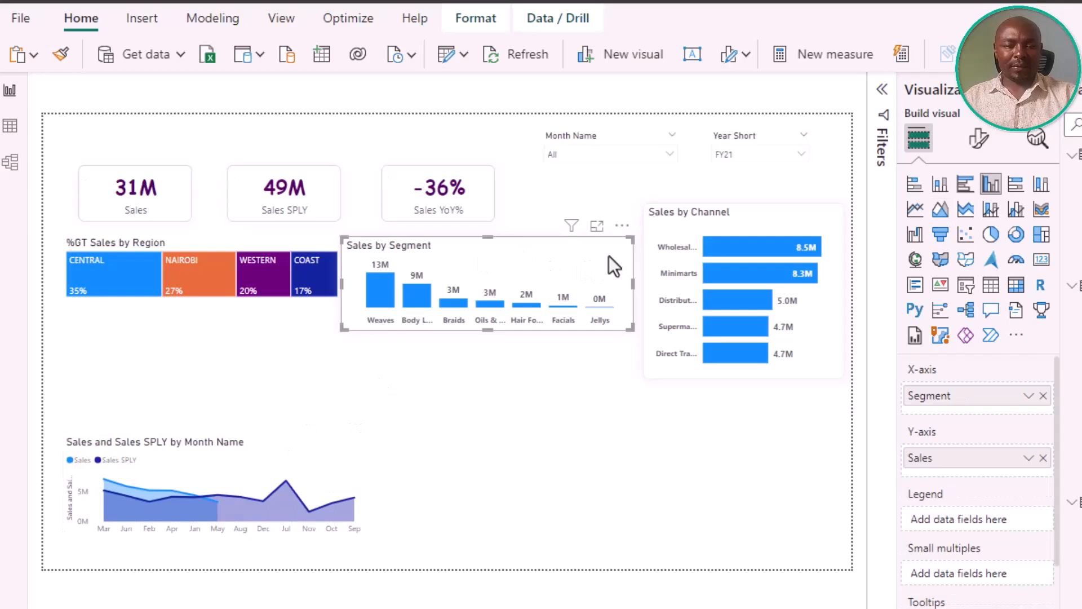
click(61, 63)
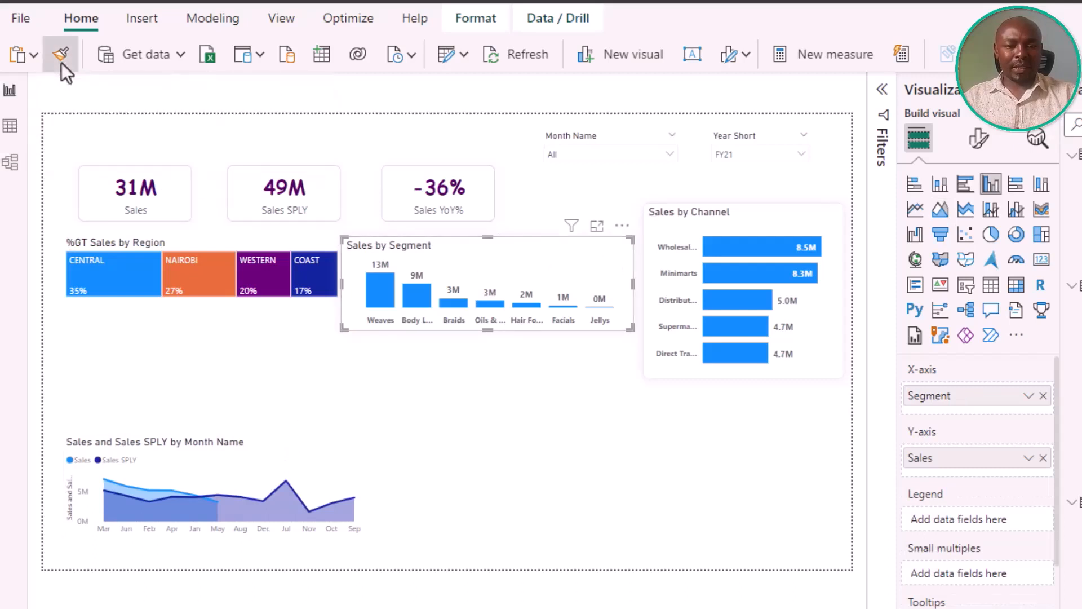
click(350, 463)
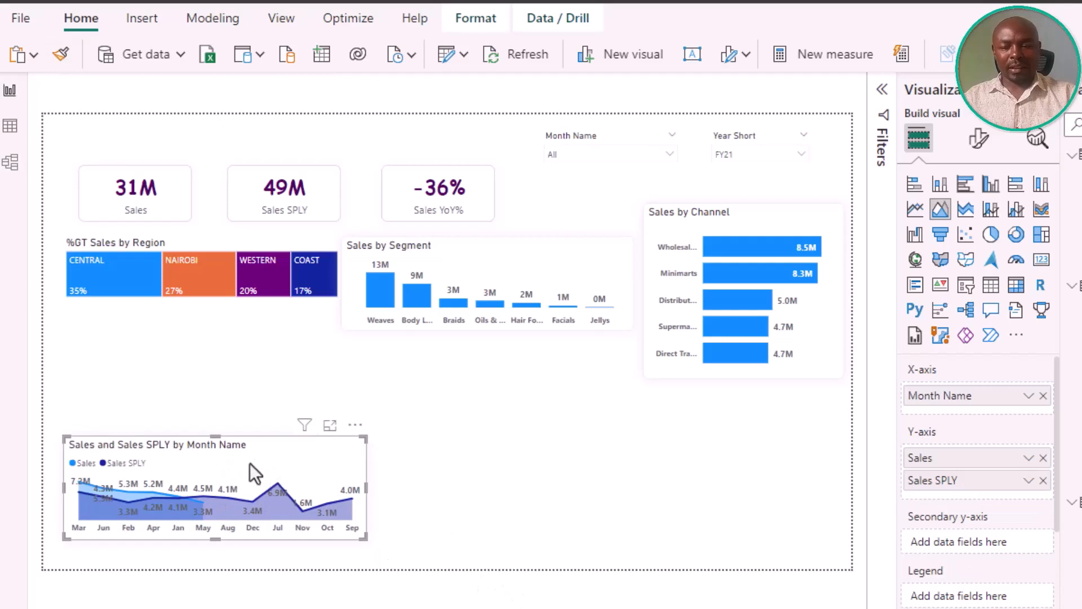
- Turn off the area chart's data labels and turn on its Y-axis, then enlarge the chart below the region treemap
click(981, 144)
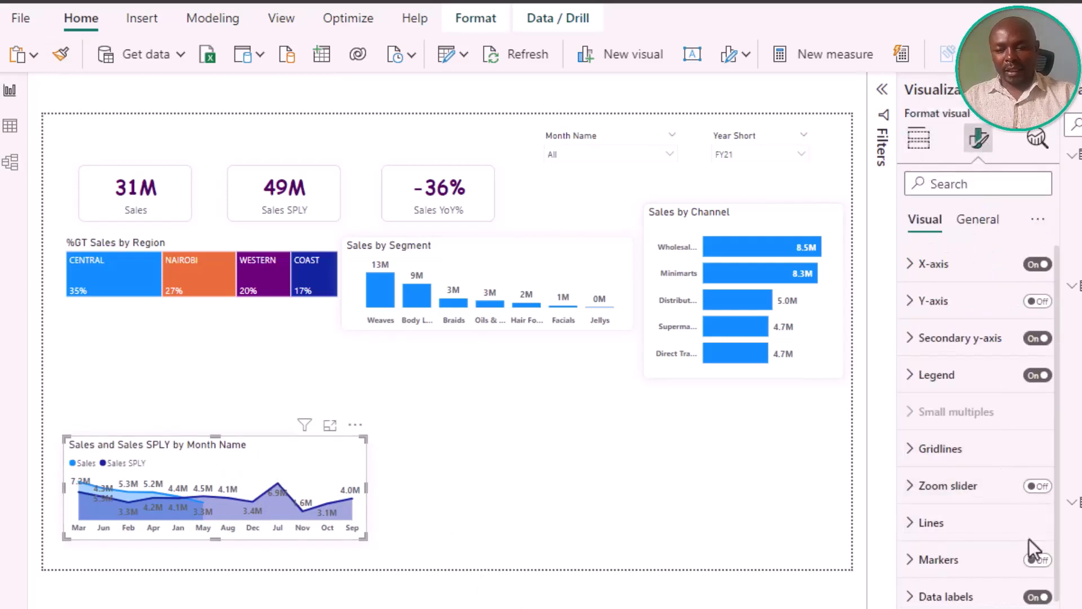
click(1038, 597)
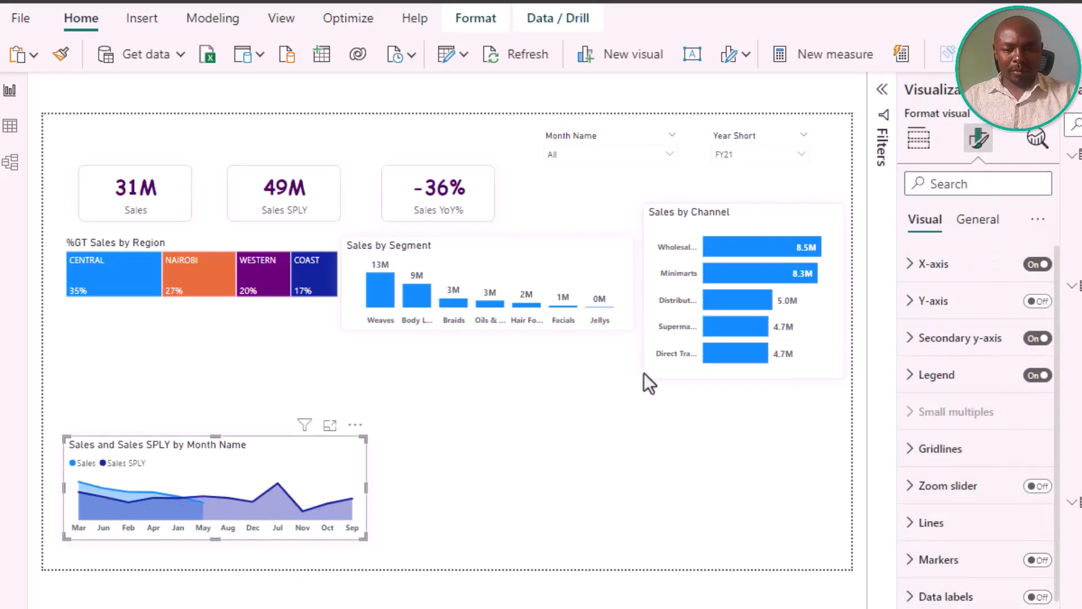
click(1034, 302)
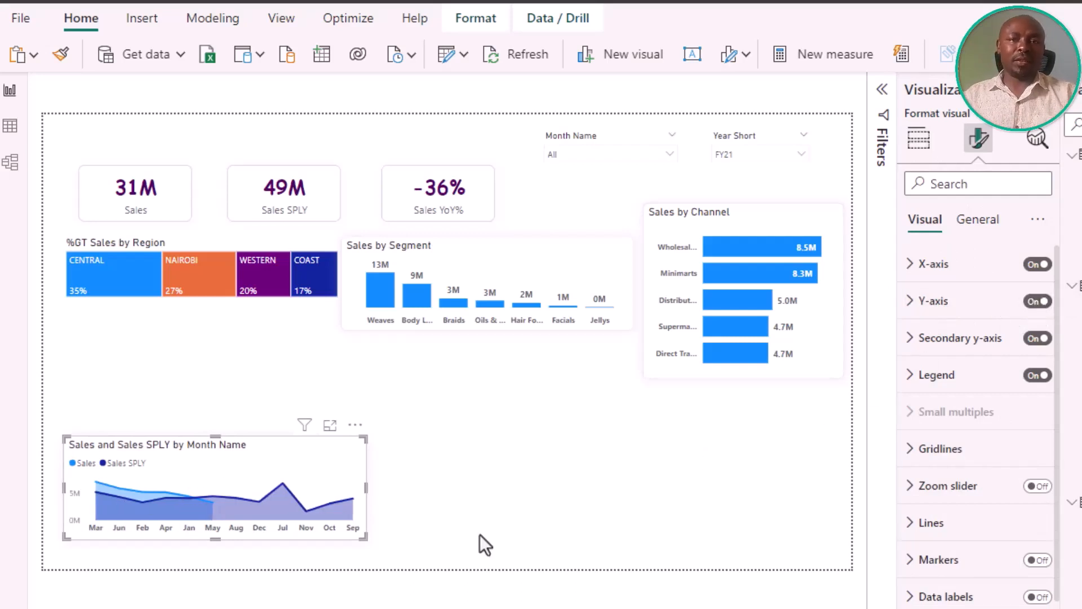
drag(204, 447, 216, 373)
drag(374, 469, 400, 503)
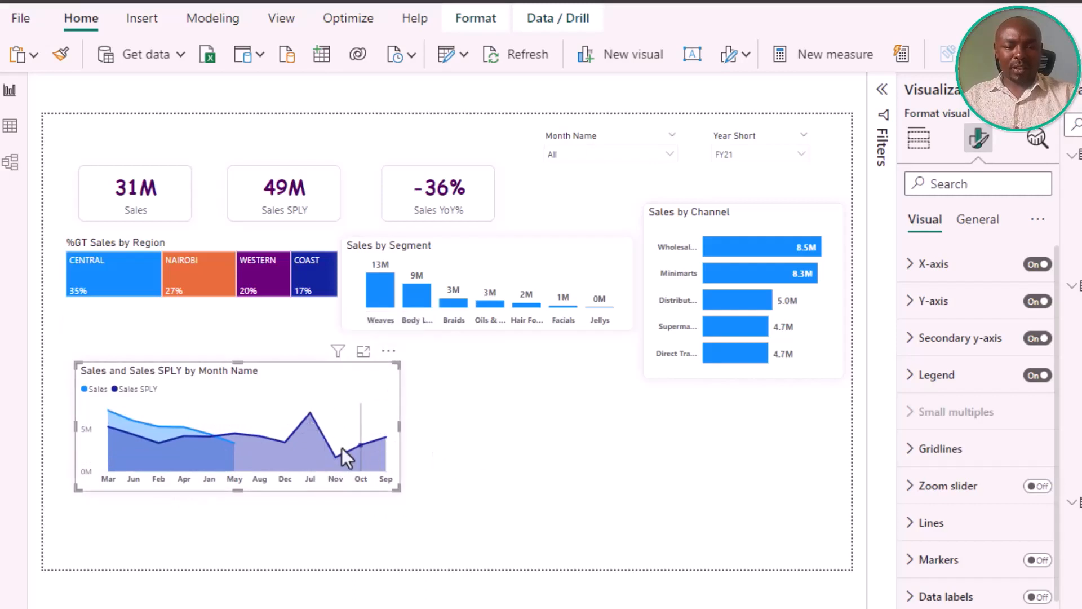
- Sort the area chart's axis by Month Name in ascending order
click(388, 352)
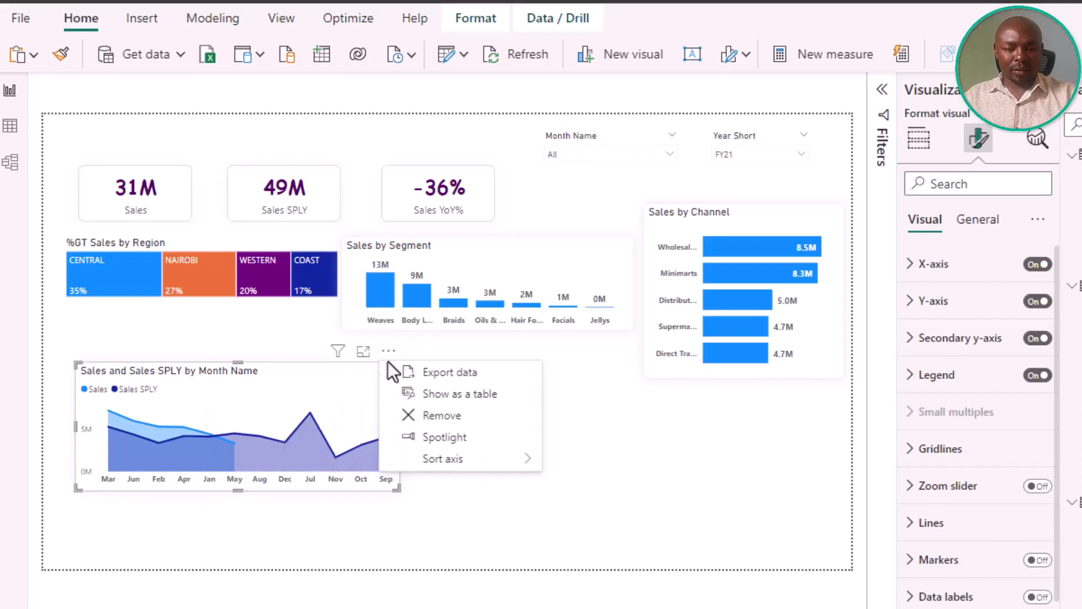
mouse_move(462, 463)
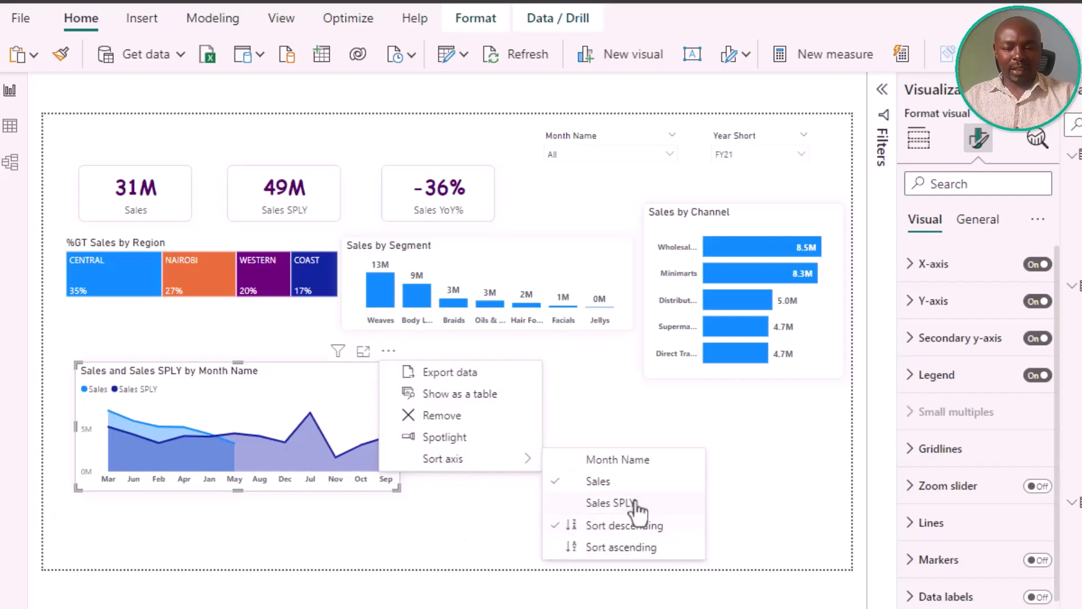
click(644, 462)
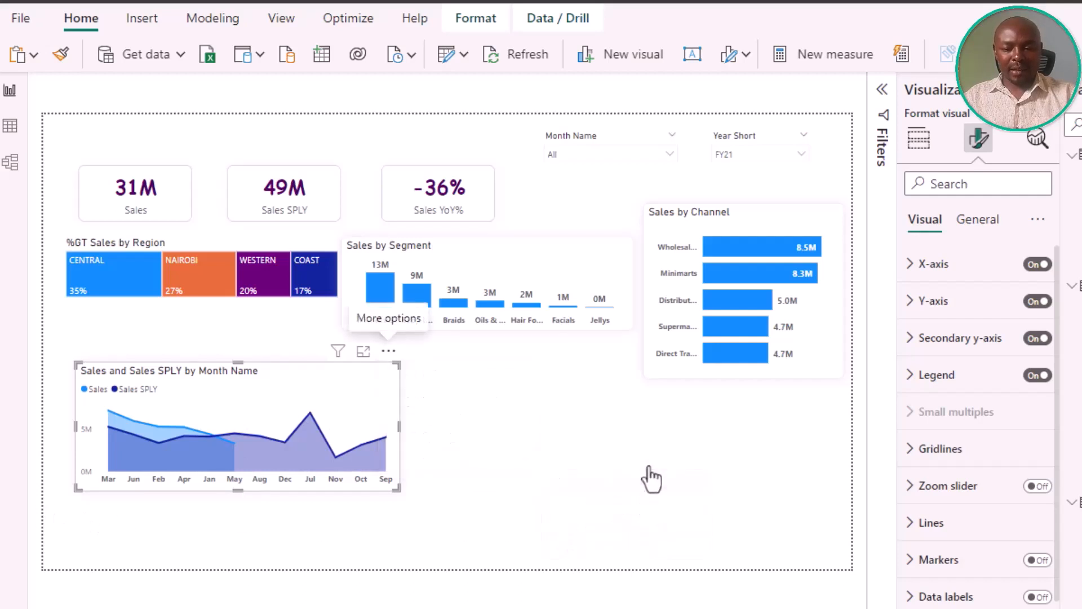
click(389, 351)
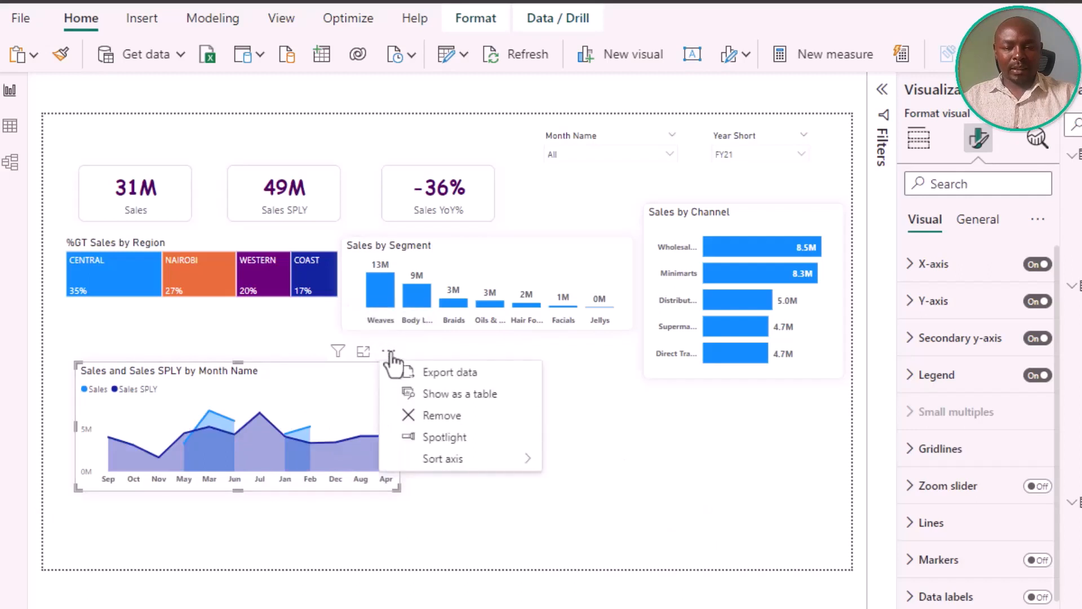
mouse_move(495, 463)
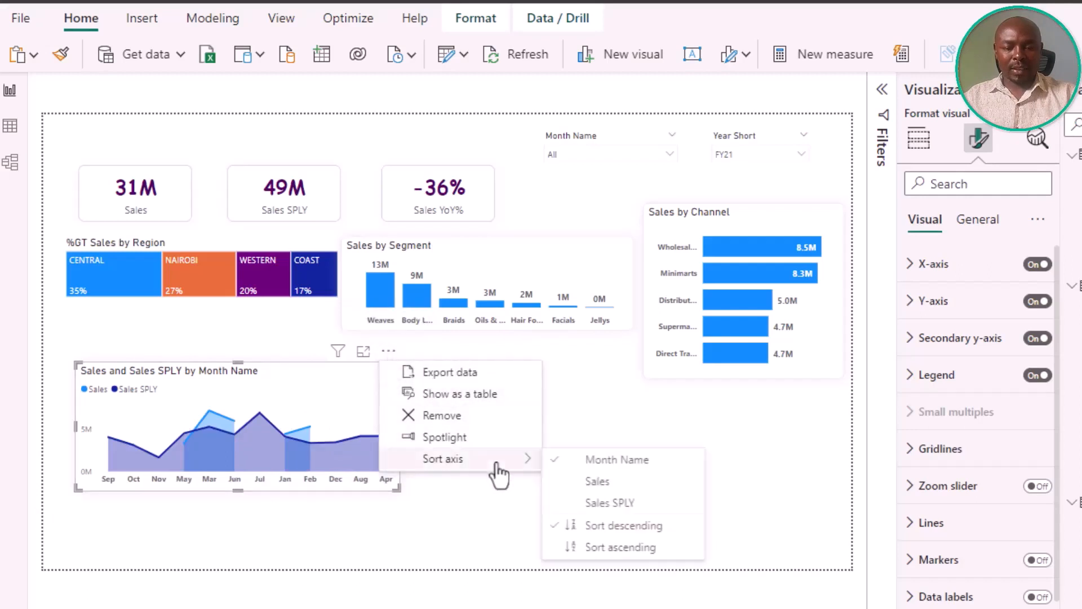
click(646, 555)
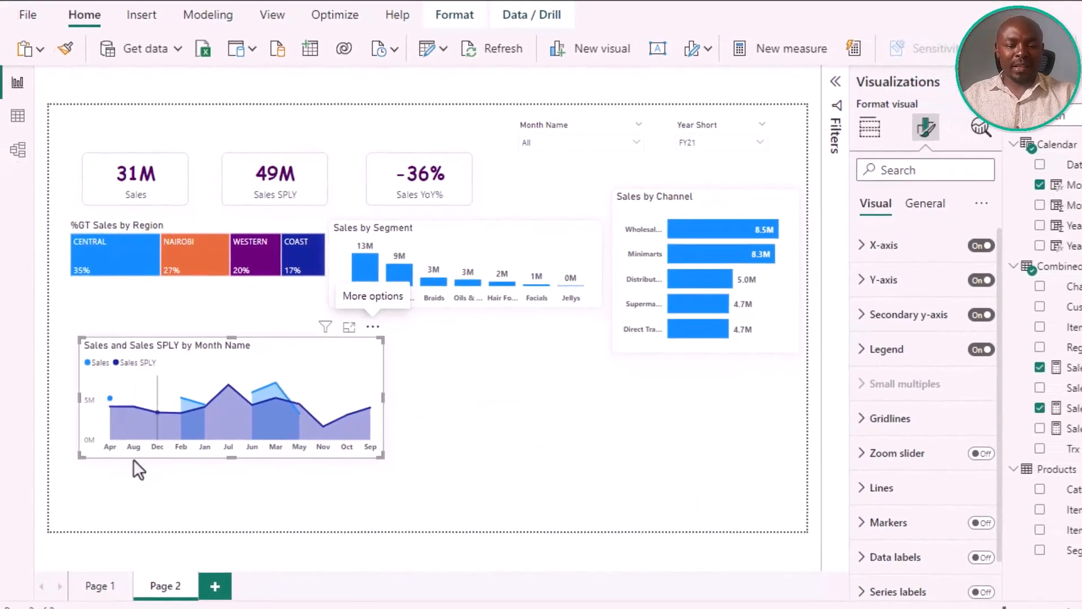
- Set the Calendar table's Month Name column to sort by Month Num and return to the report page
click(17, 121)
click(1006, 145)
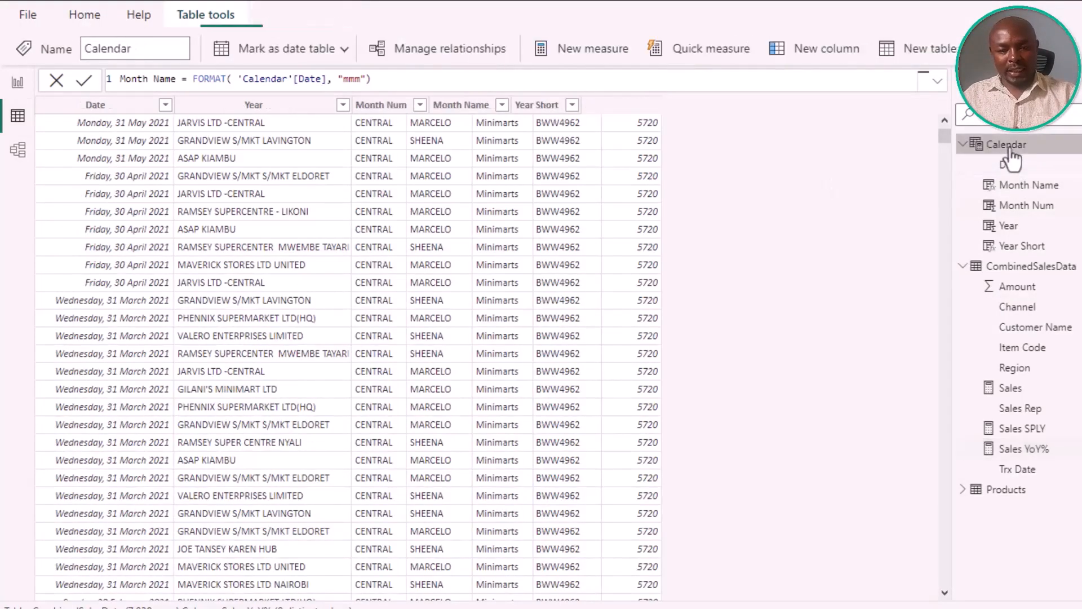
click(321, 107)
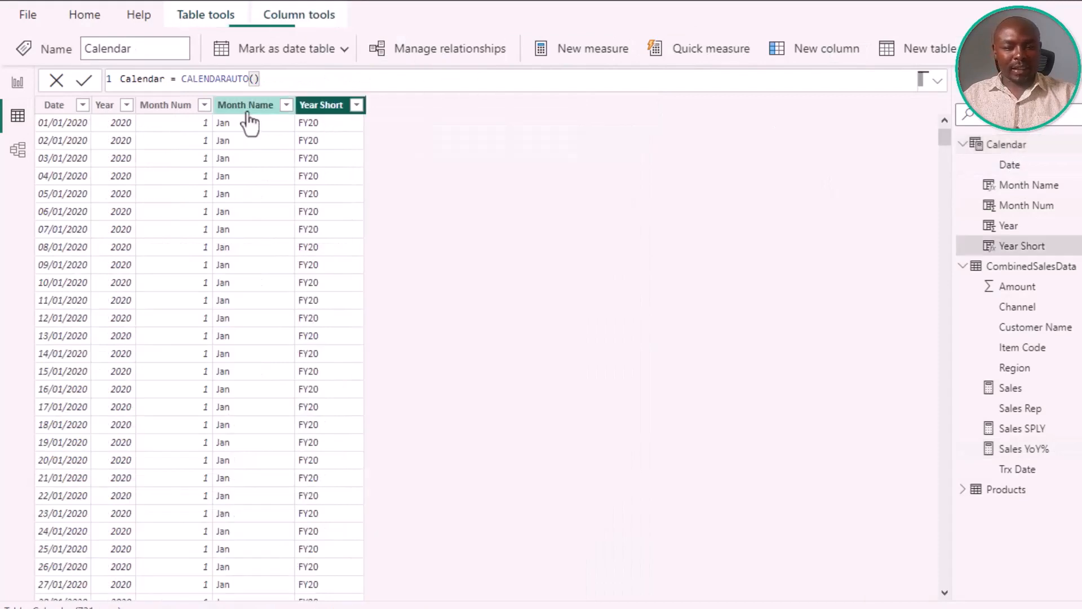
click(245, 107)
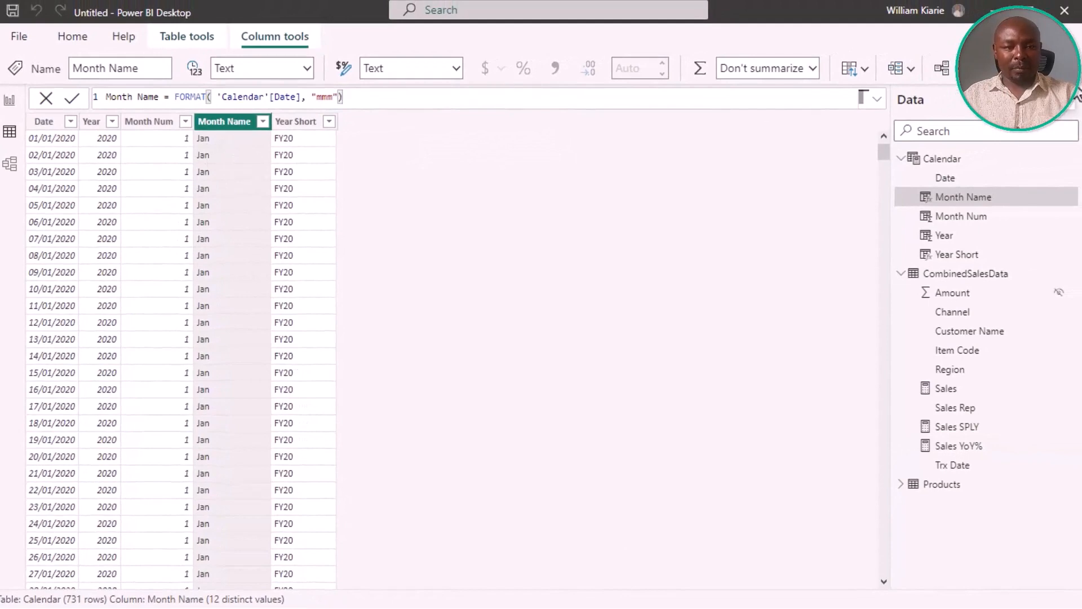
click(1074, 79)
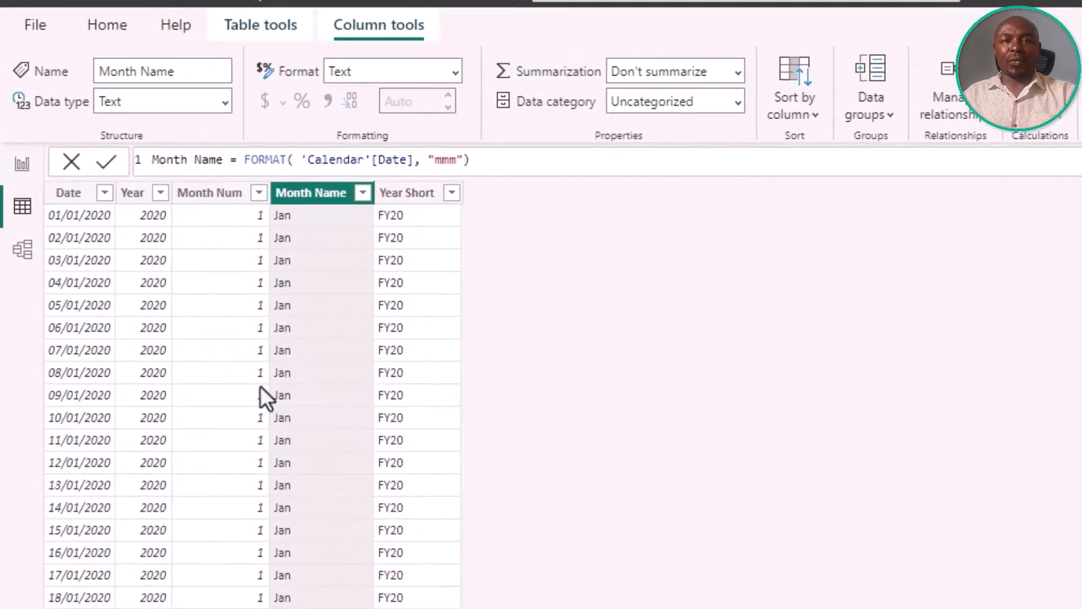
click(817, 122)
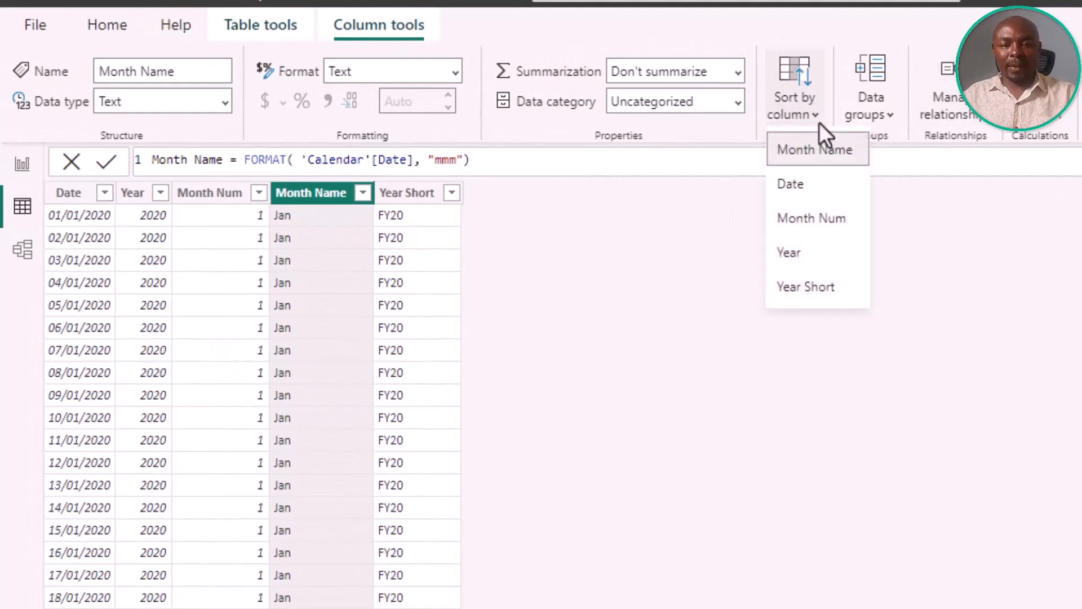
click(841, 228)
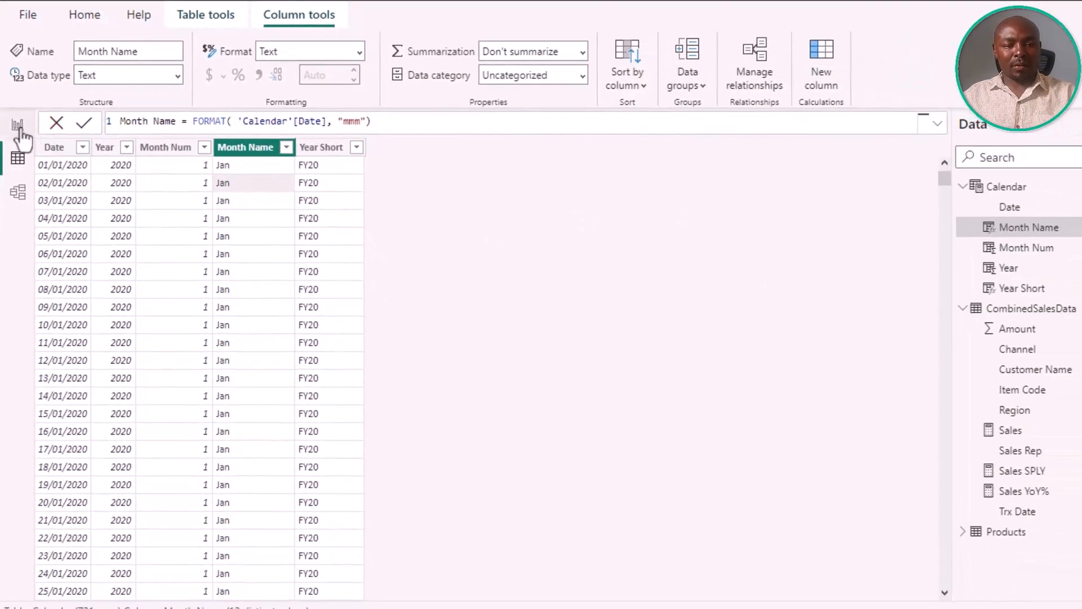
click(19, 133)
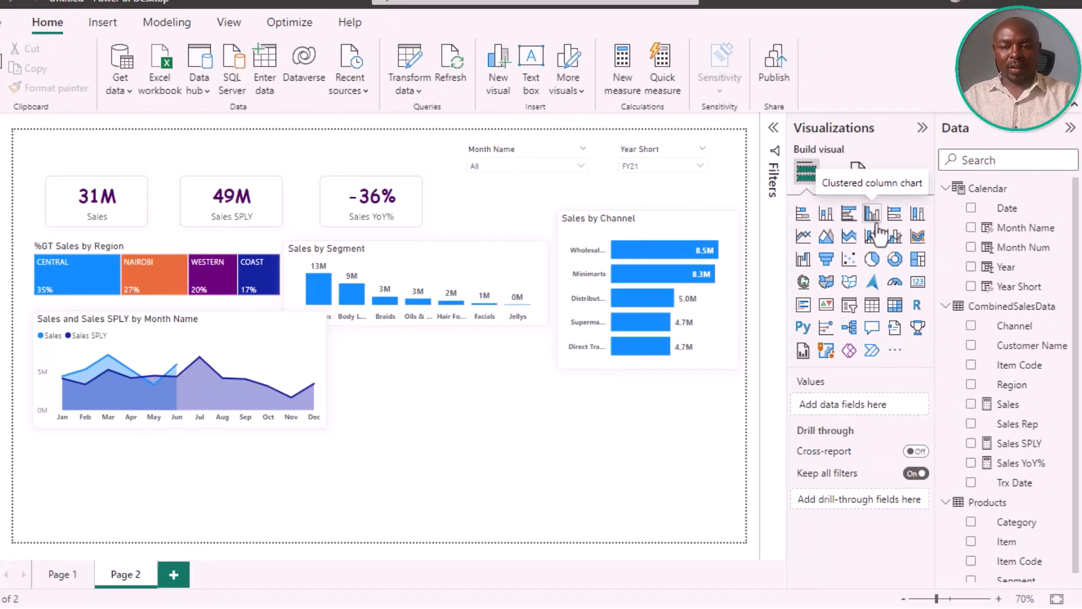
- Add a clustered column chart with Month Name on the X-axis and Sales YoY% on the Y-axis
click(872, 214)
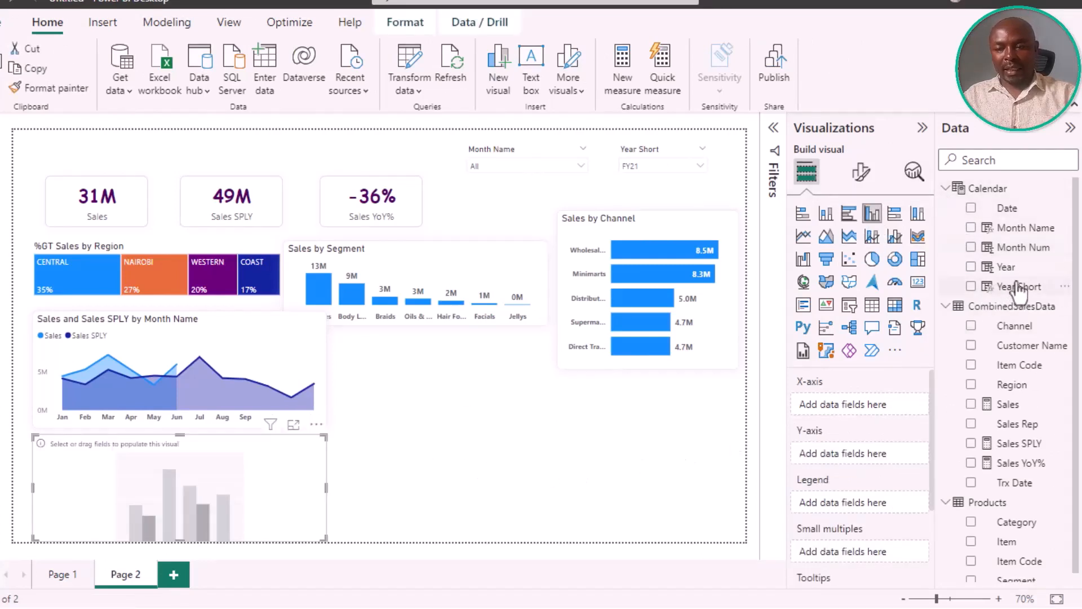
drag(1023, 227, 866, 401)
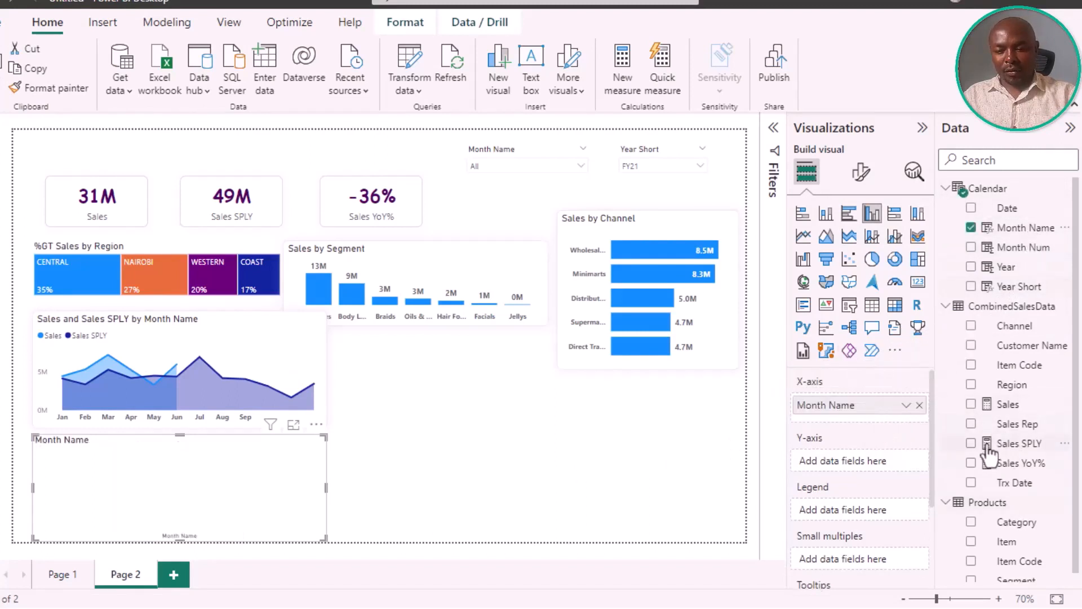
click(970, 464)
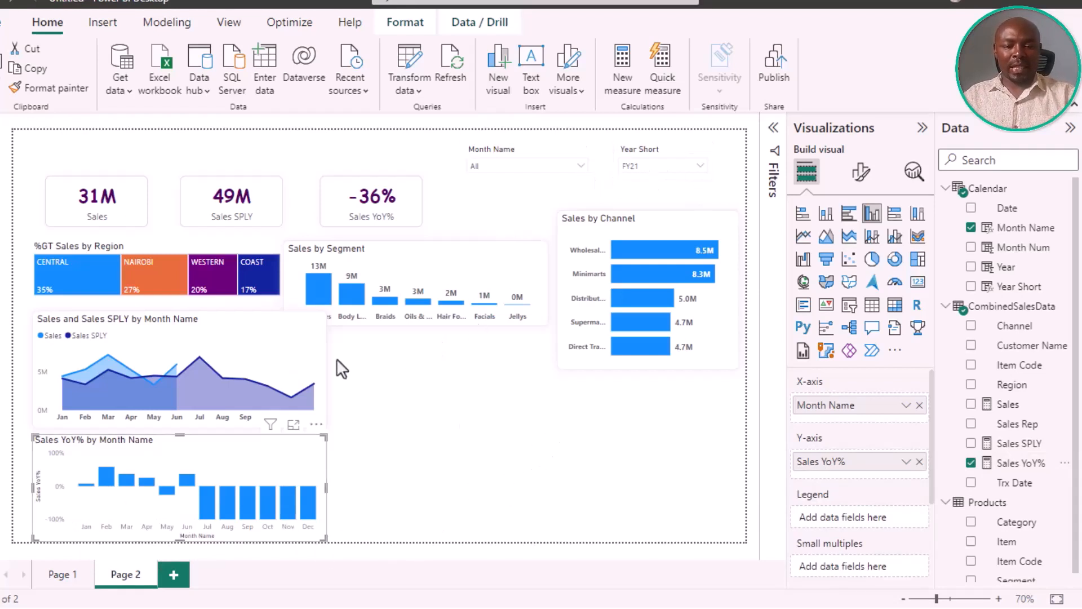
- Apply the area chart's formatting to the Sales YoY% column chart with Format painter
click(304, 350)
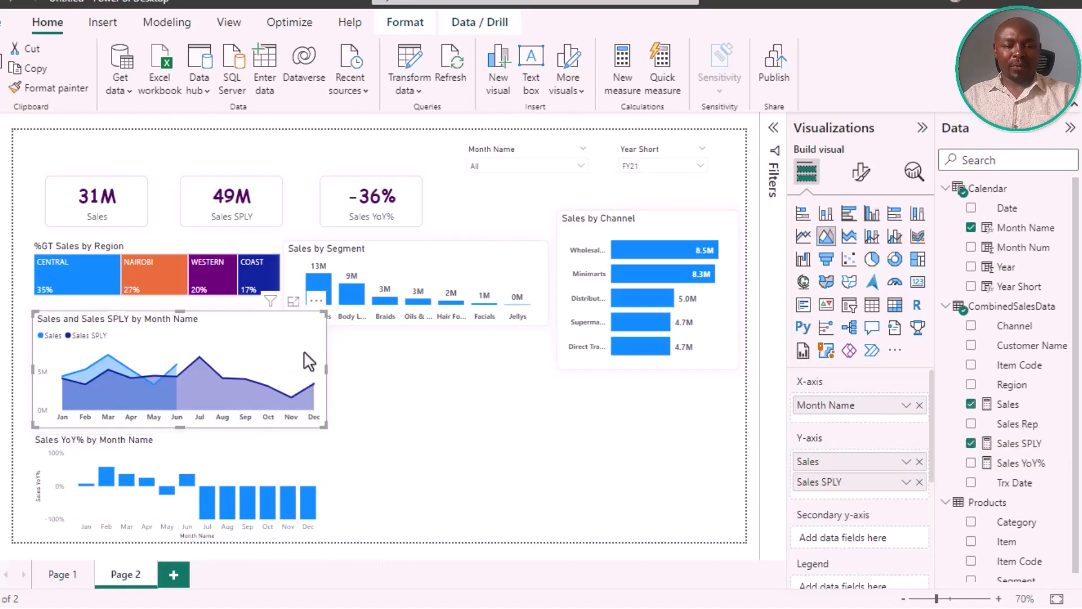
click(45, 89)
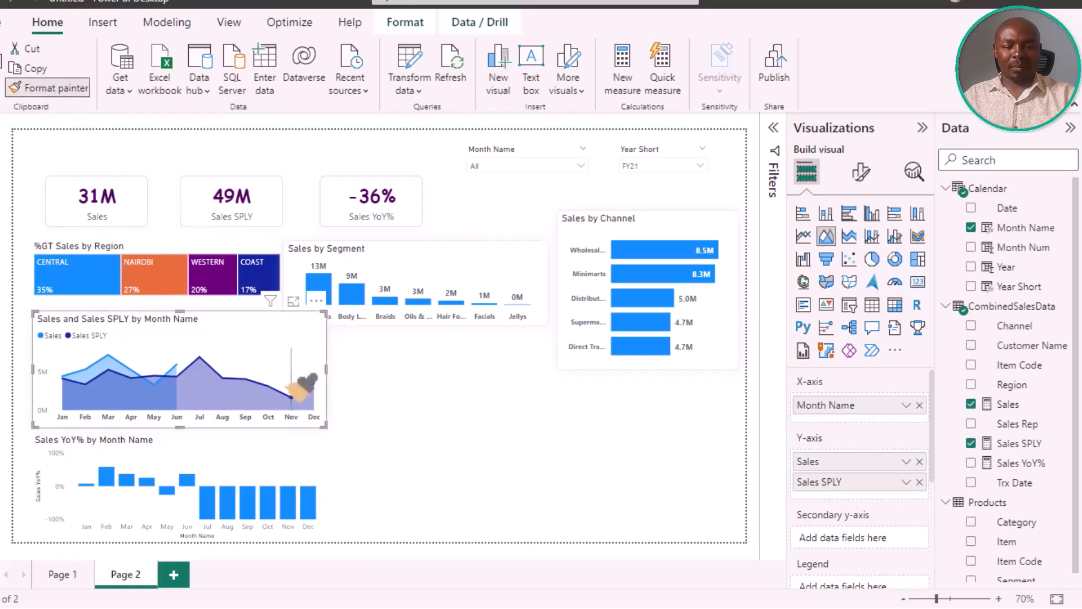
click(305, 476)
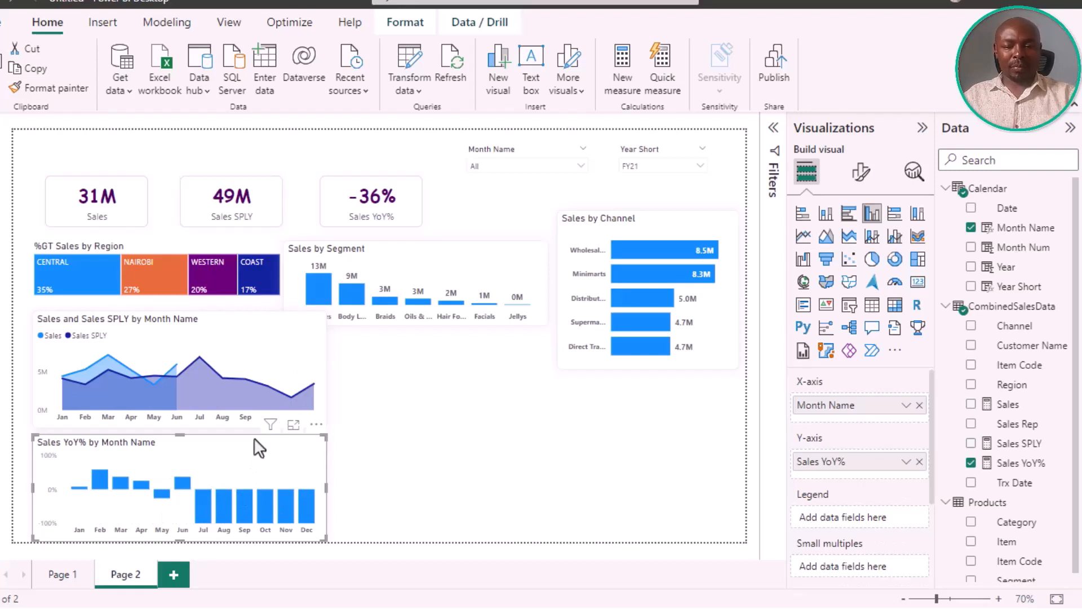
- Copy the Sales by Segment chart's formatting onto the Sales YoY% chart with Format painter and reduce the chart's height slightly
click(474, 260)
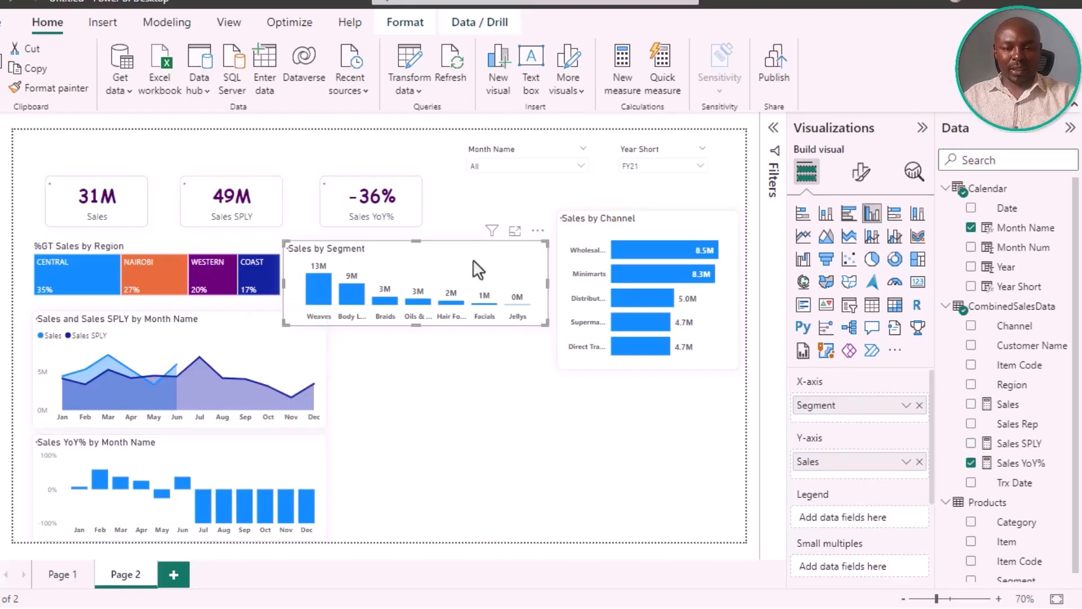
click(50, 88)
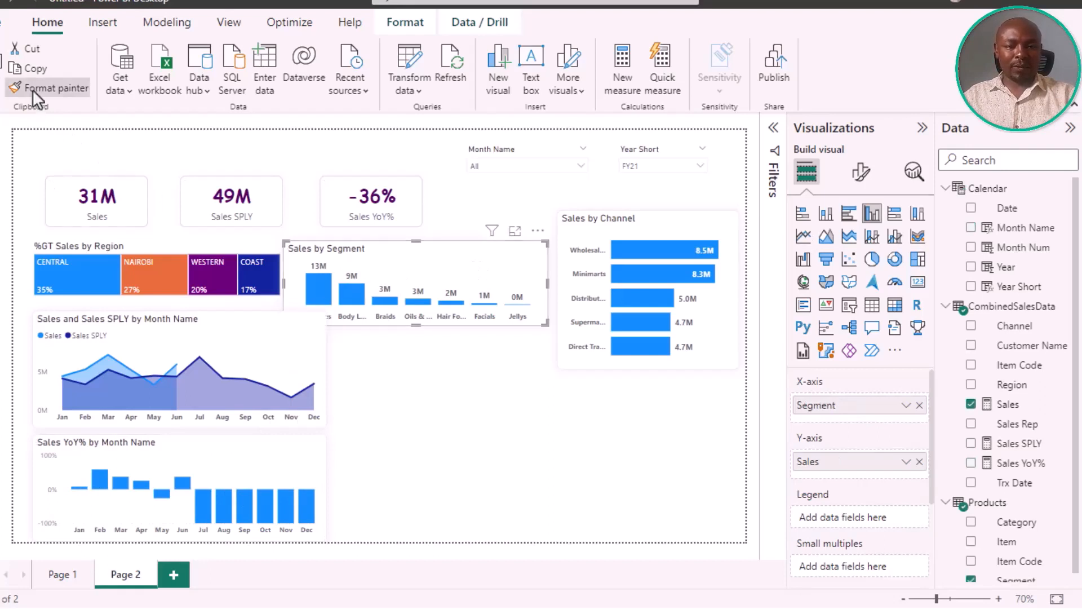
click(282, 474)
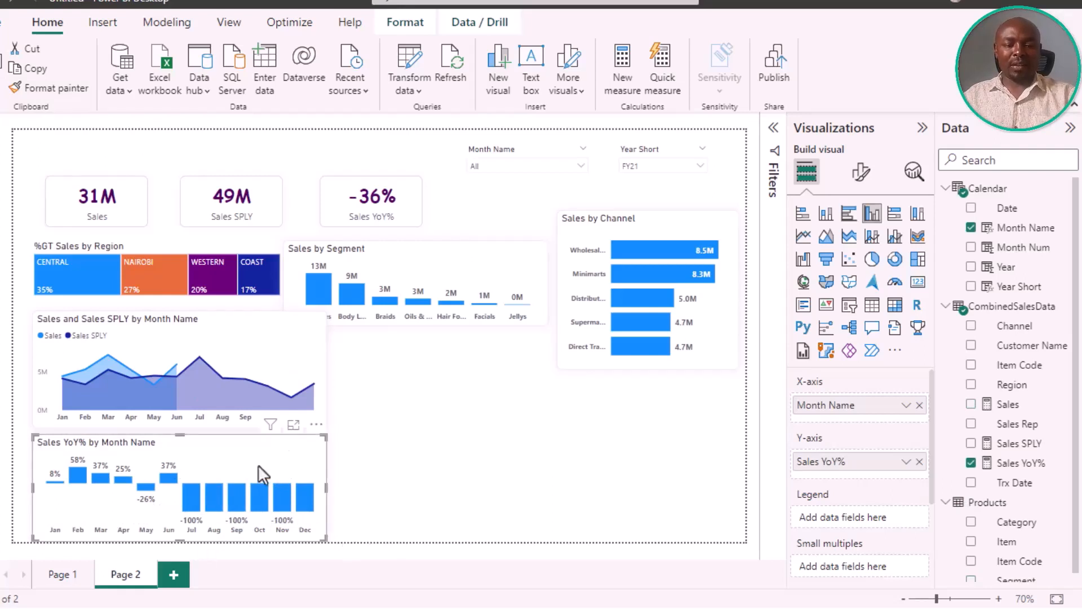
drag(179, 539, 179, 530)
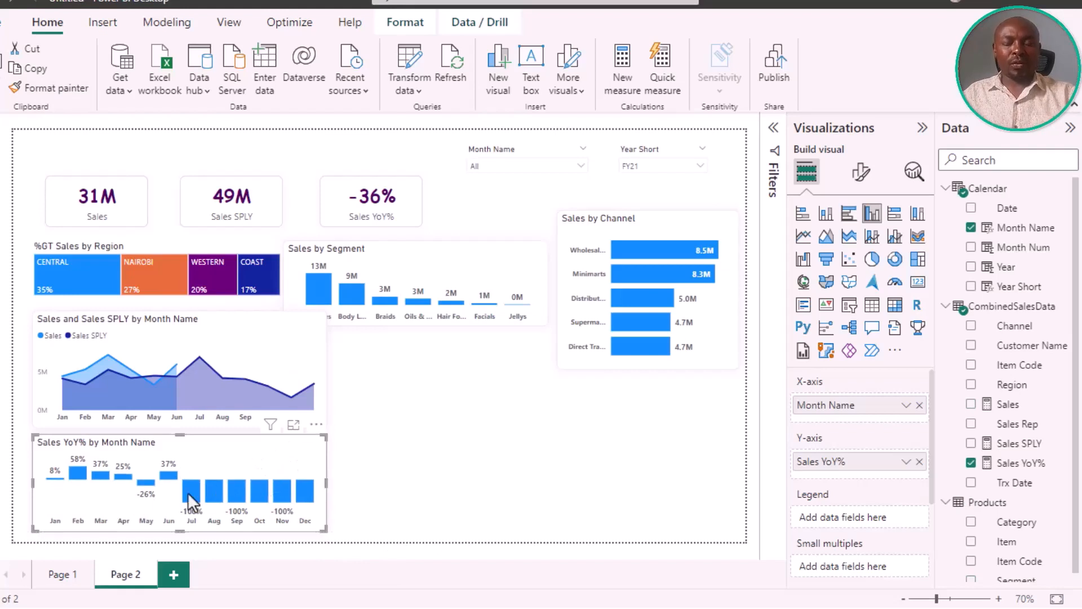
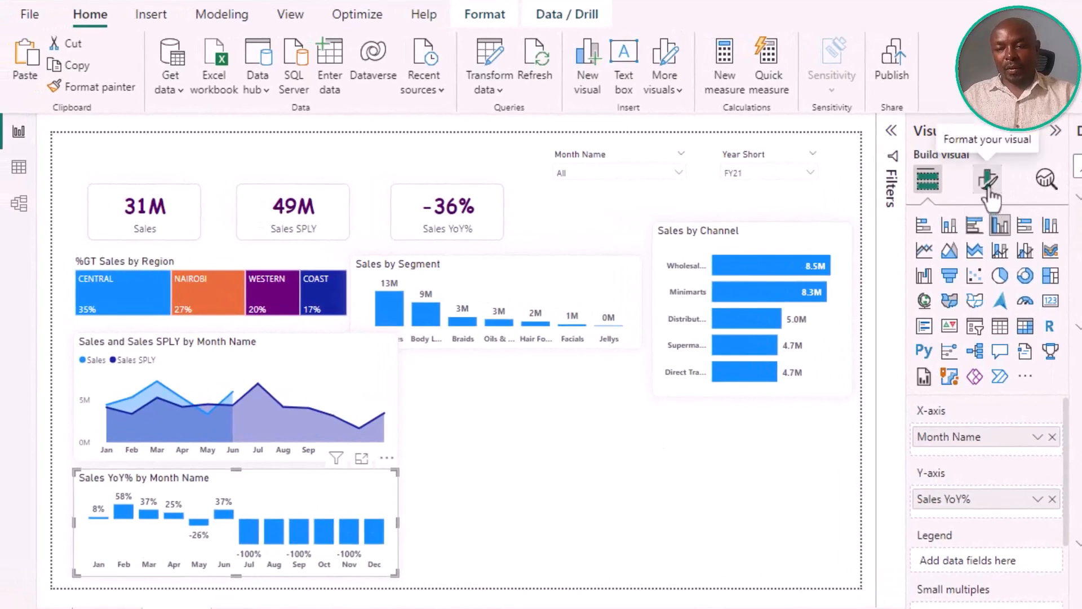
- Set the Sales YoY% chart's column color to conditional formatting with the Rules style based on the Sales YoY% field
click(988, 182)
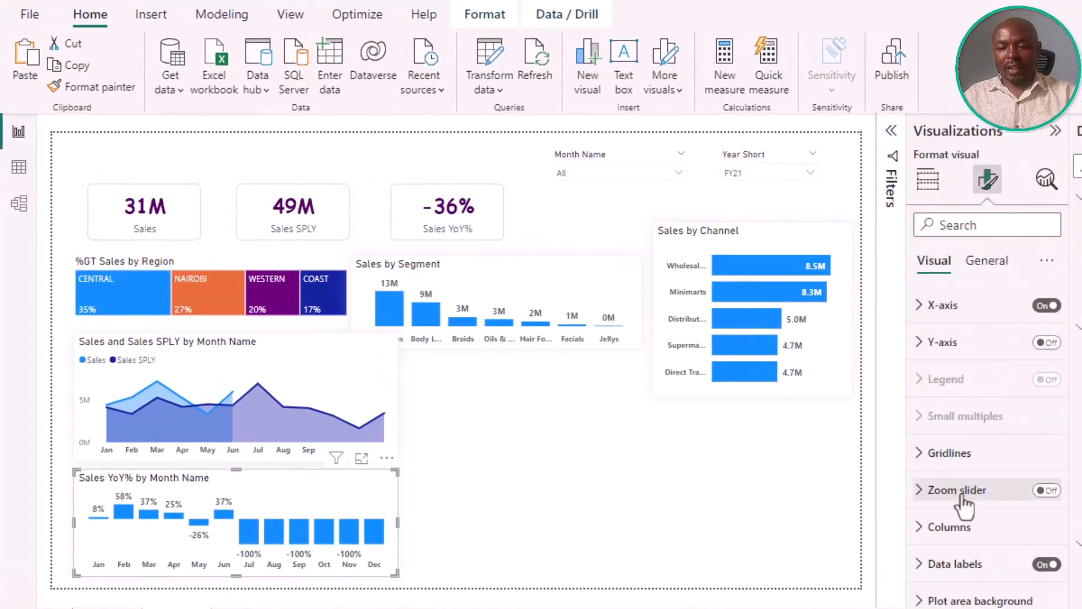
click(952, 527)
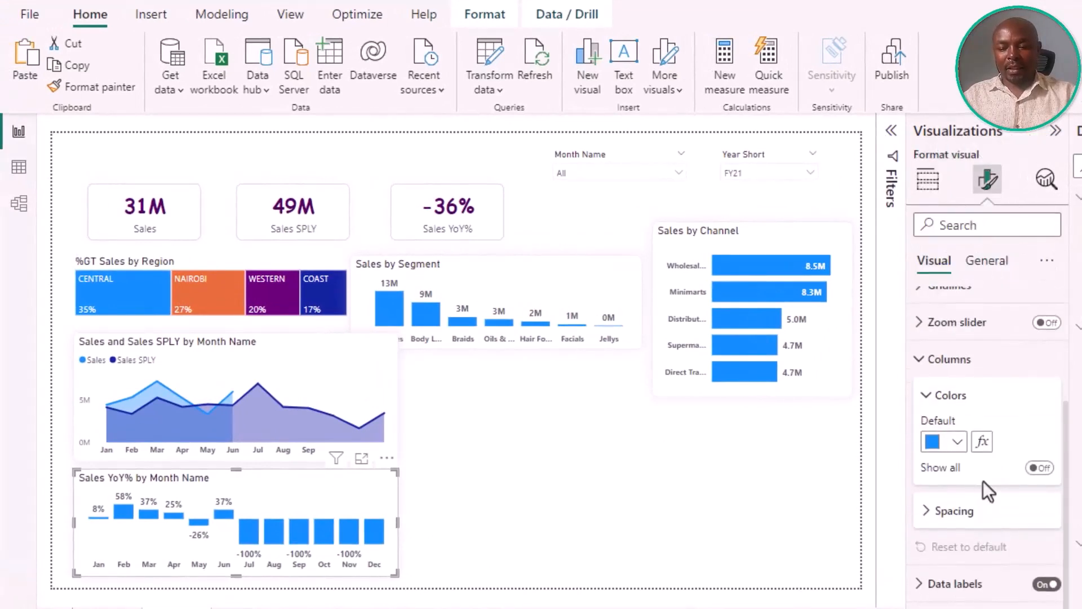
click(986, 448)
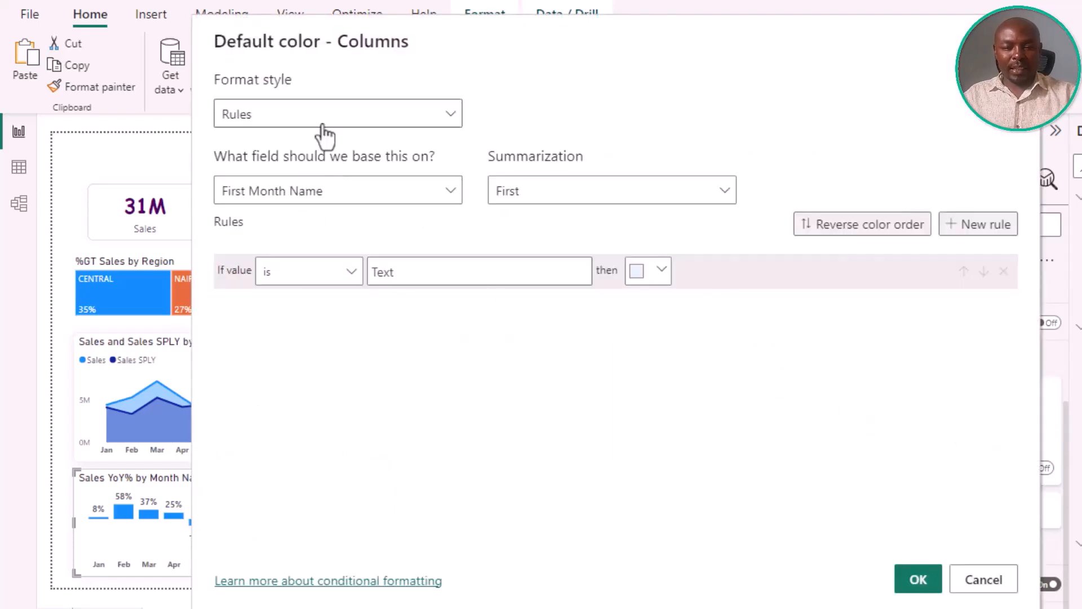
click(334, 125)
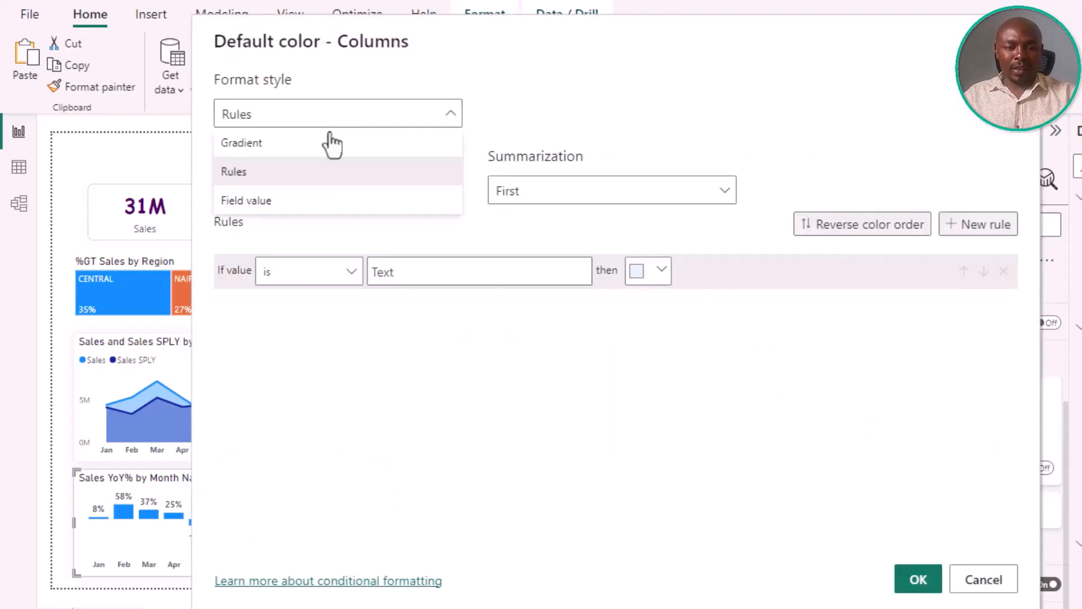
click(311, 176)
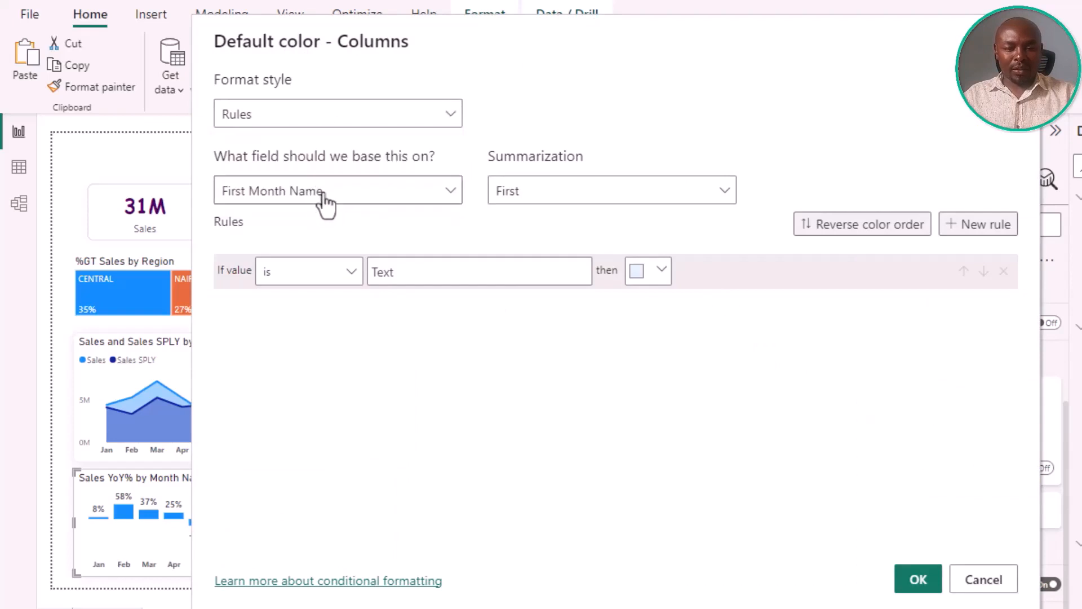
click(324, 191)
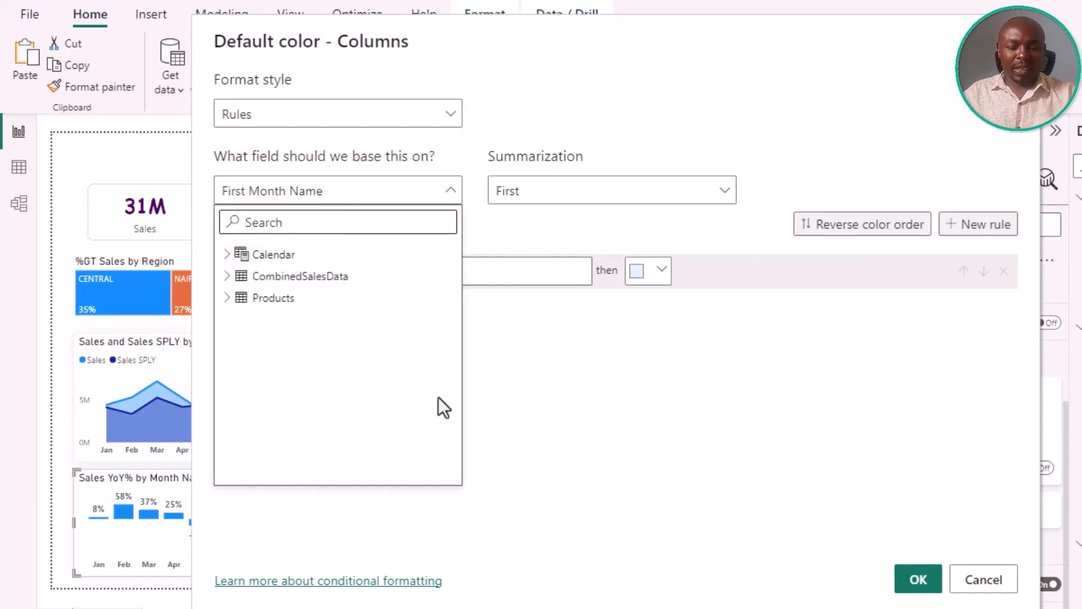
text(yo)
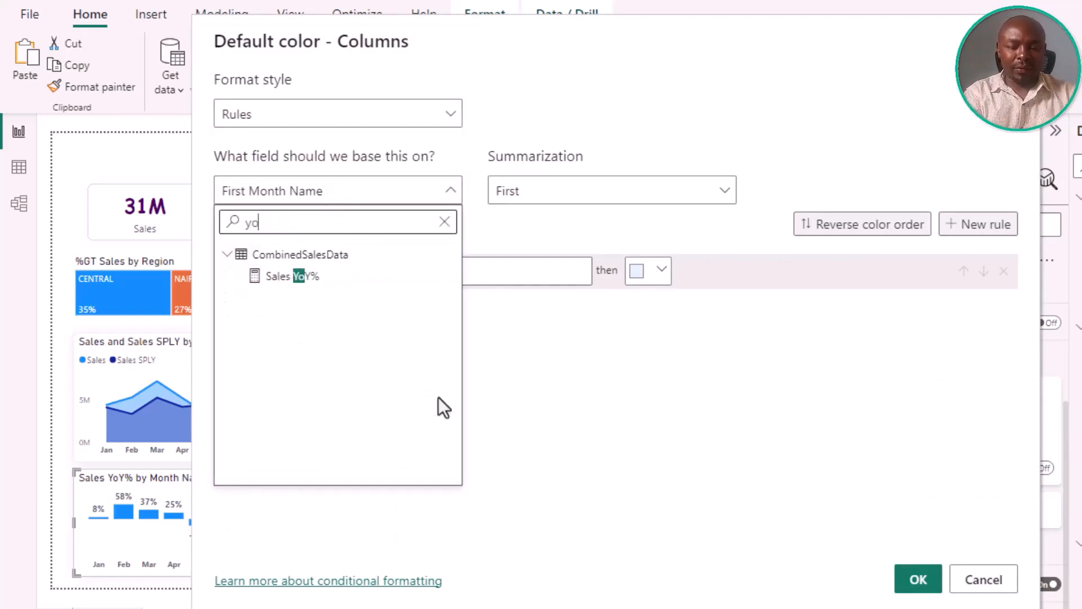
click(309, 278)
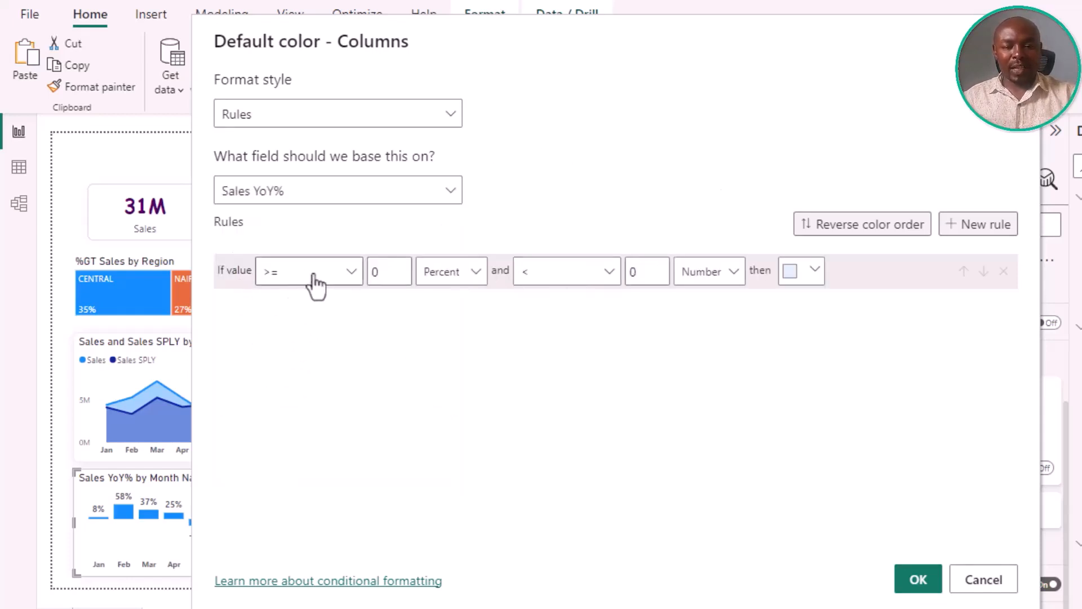
- Define the first color rule as >= Min number and < 0 number, with the custom light red #F65D68
double_click(382, 274)
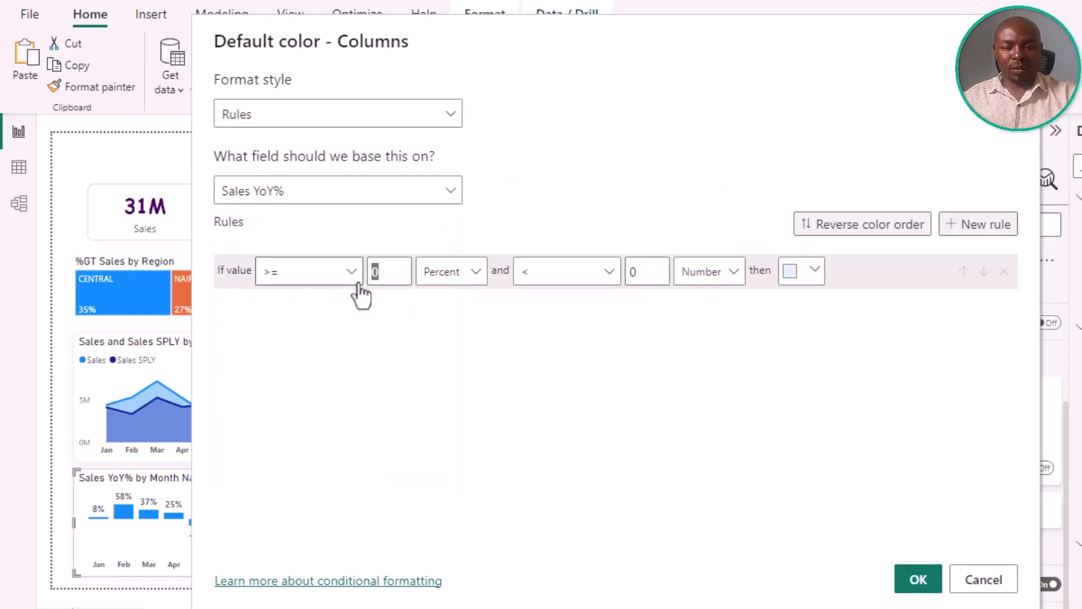
key(BackSpace)
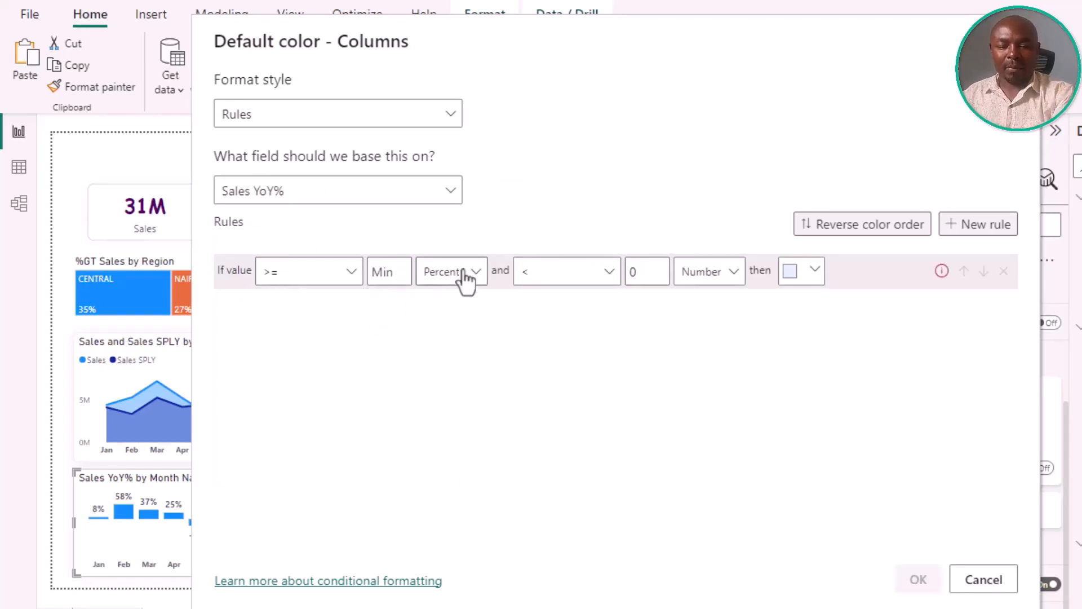
click(460, 281)
click(442, 302)
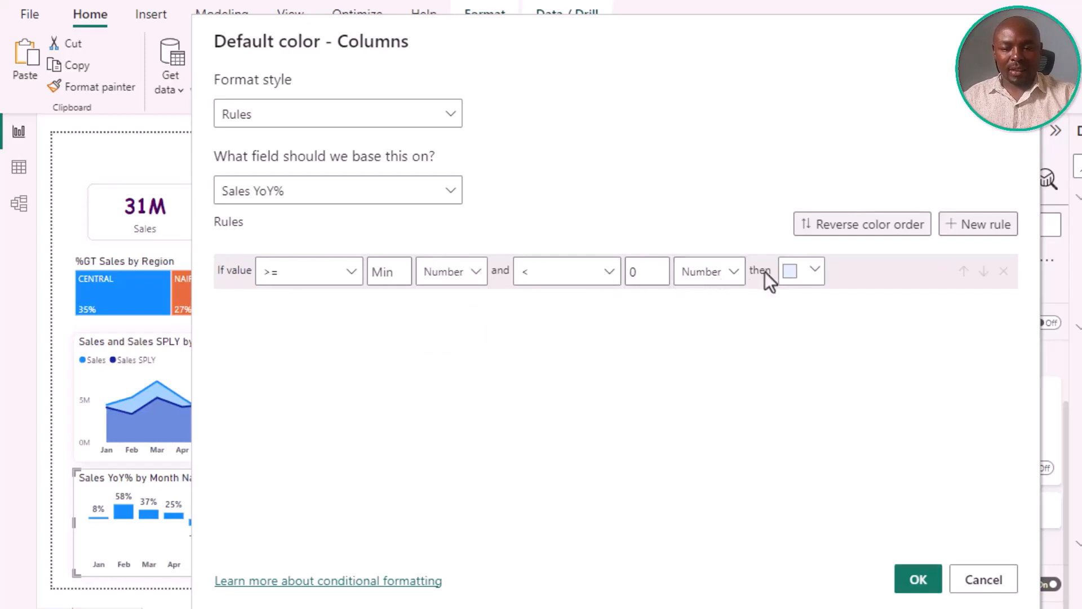
click(799, 272)
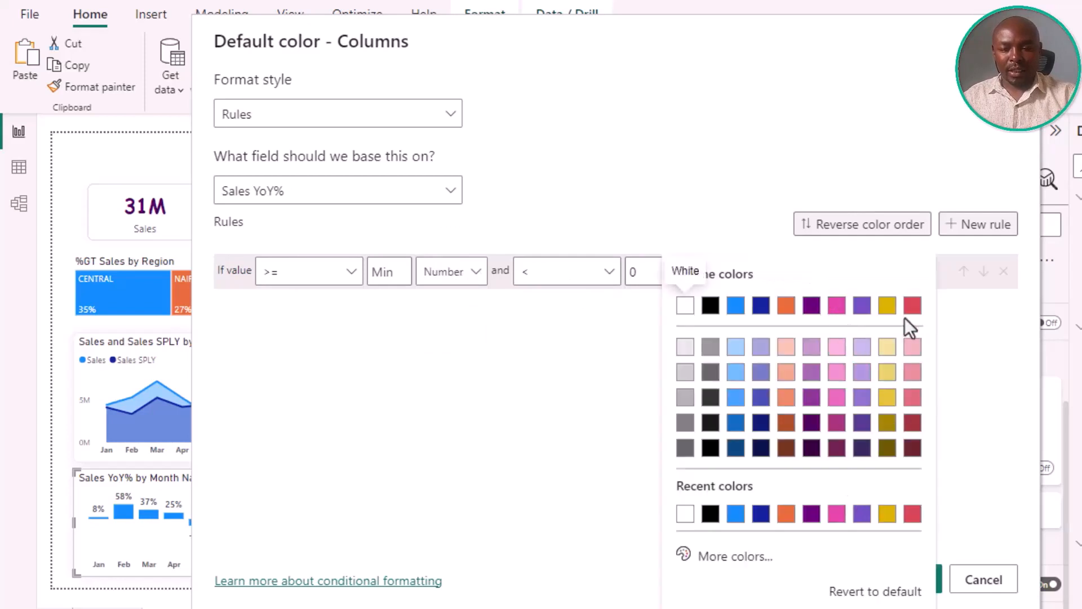
click(912, 305)
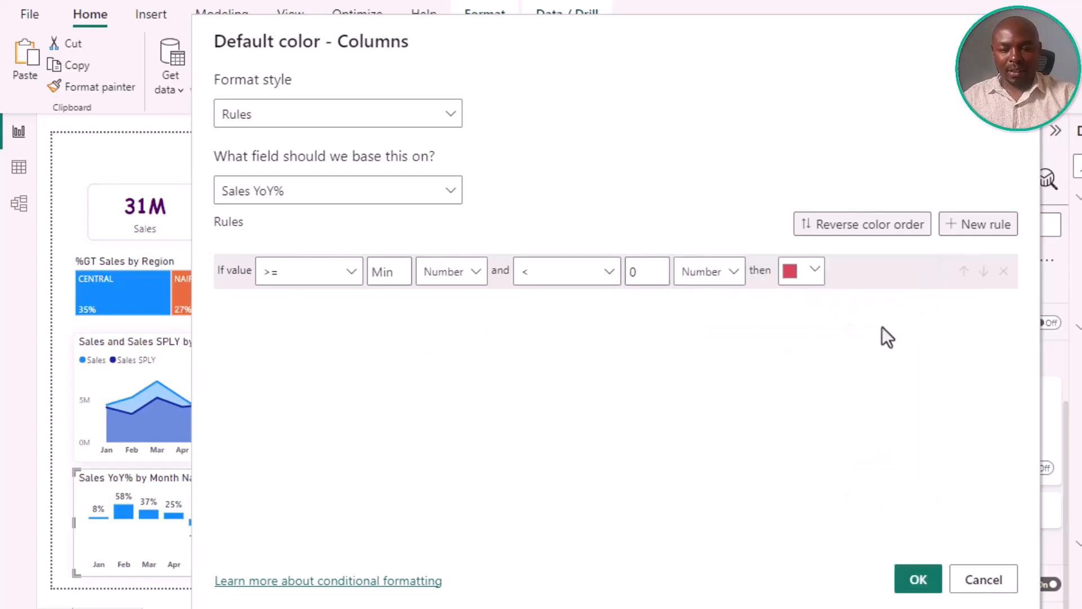
click(811, 282)
click(752, 565)
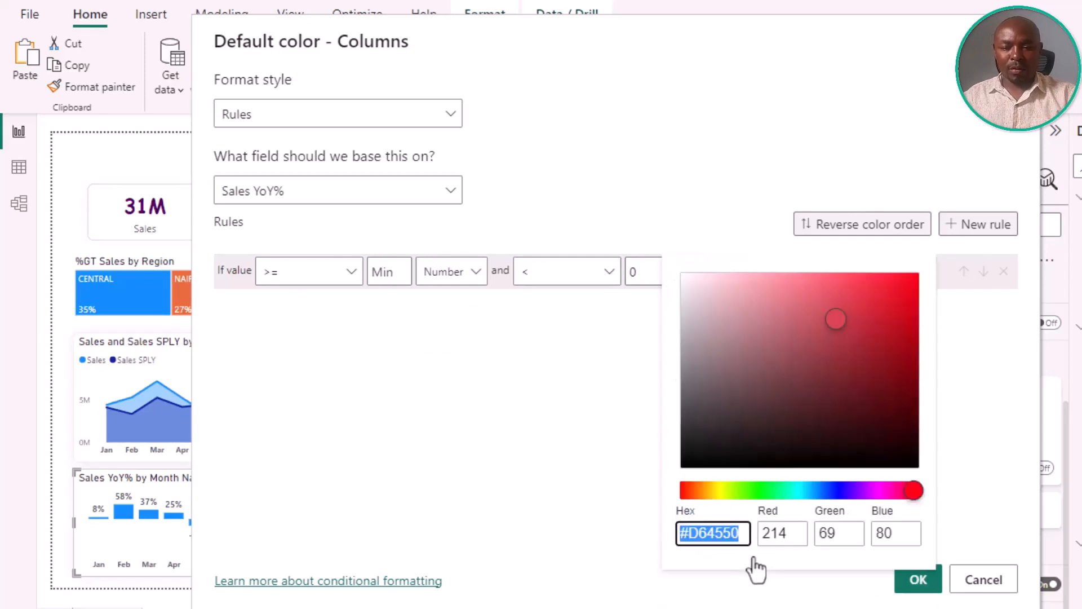
drag(839, 314, 824, 284)
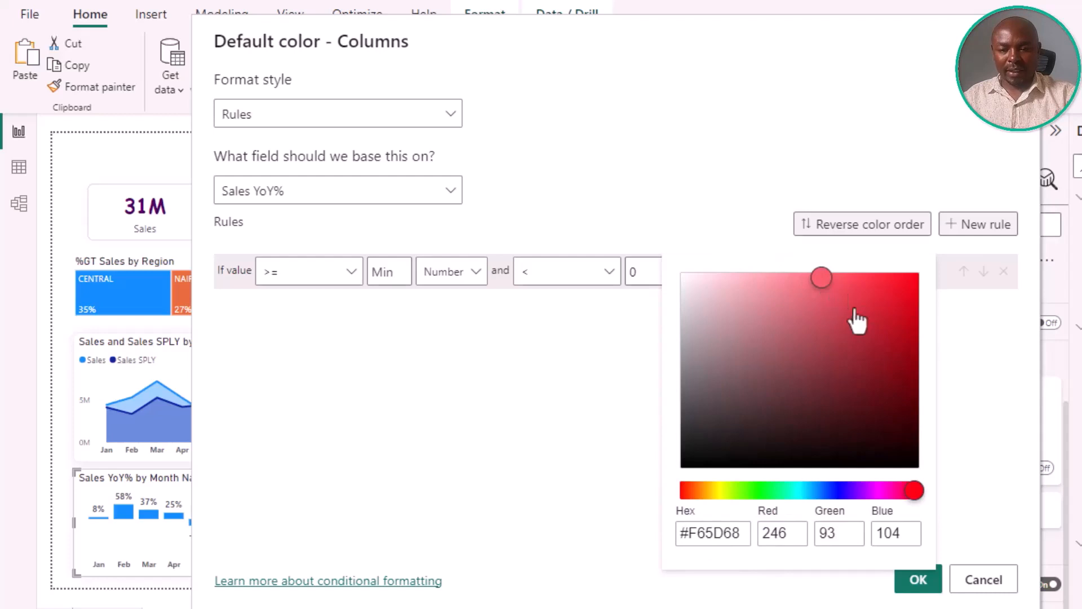
click(995, 484)
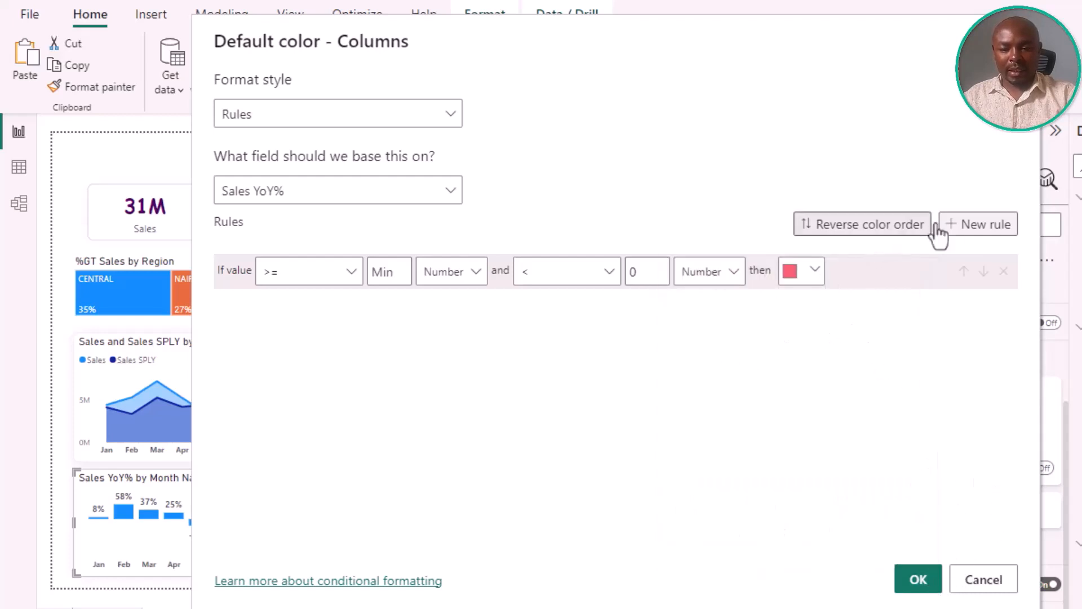
- Add a second color rule with the lower condition > 0 as a number and the upper operator <=
click(978, 225)
click(311, 308)
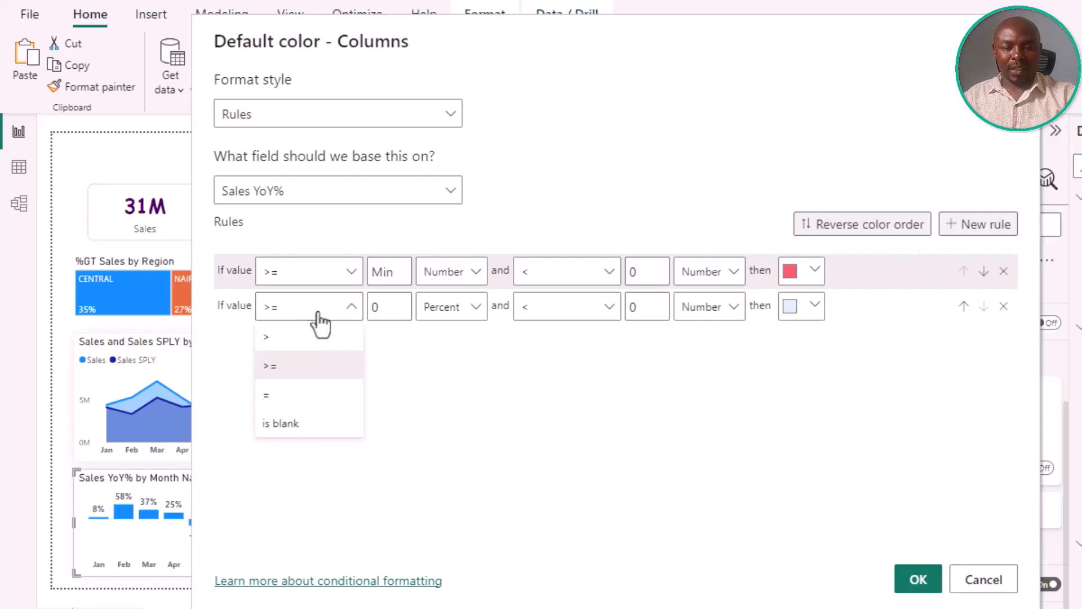
click(357, 336)
click(451, 308)
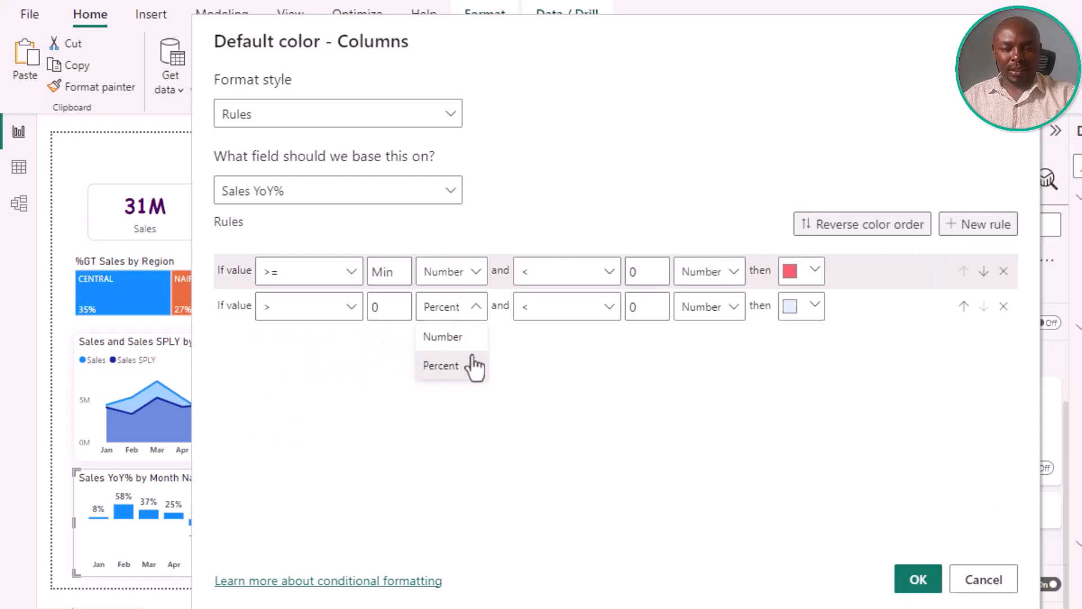
click(471, 338)
click(550, 322)
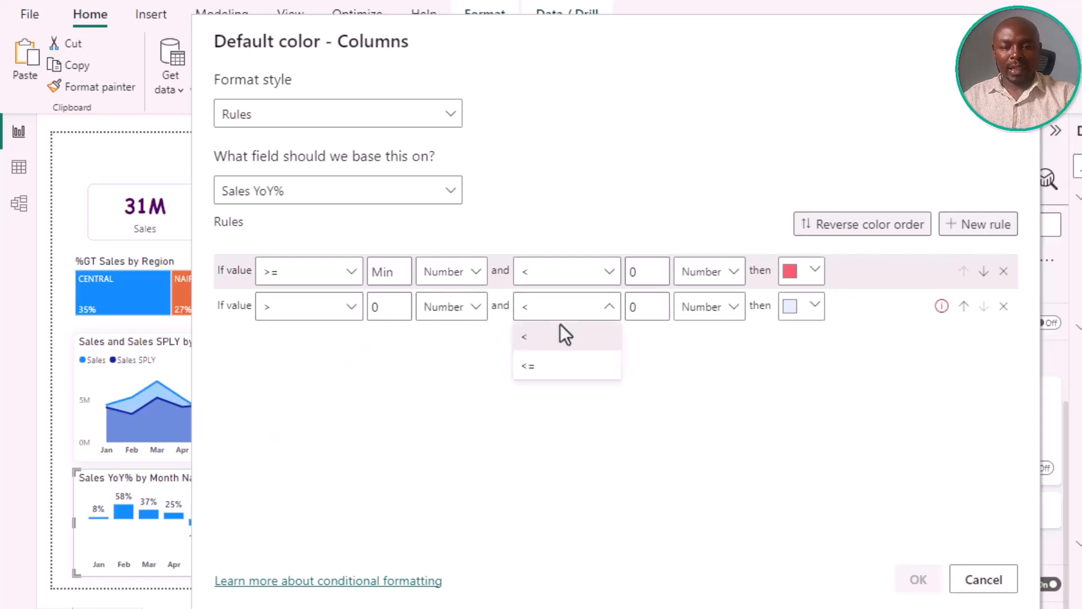
click(561, 368)
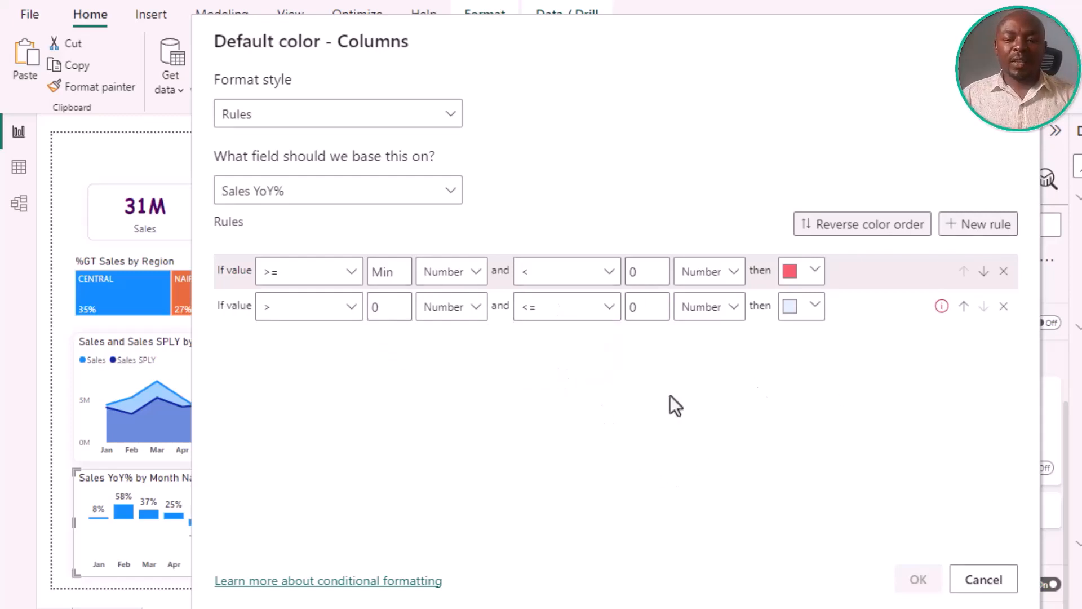
- Give the second rule a custom light green color and the upper limit Max, and apply the column color rules
click(805, 319)
click(766, 562)
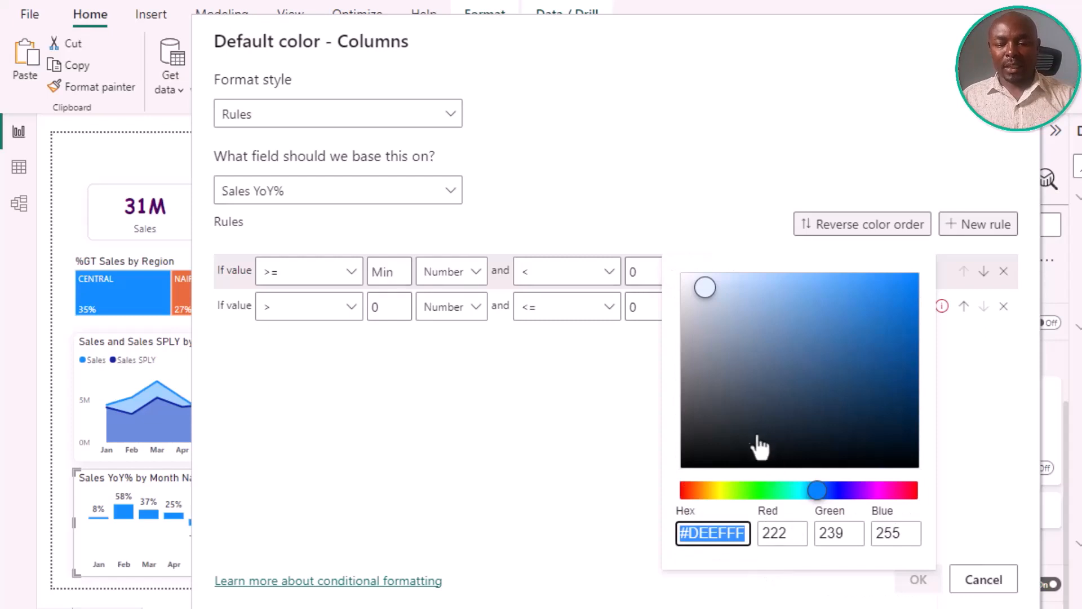
click(758, 489)
click(796, 280)
click(954, 513)
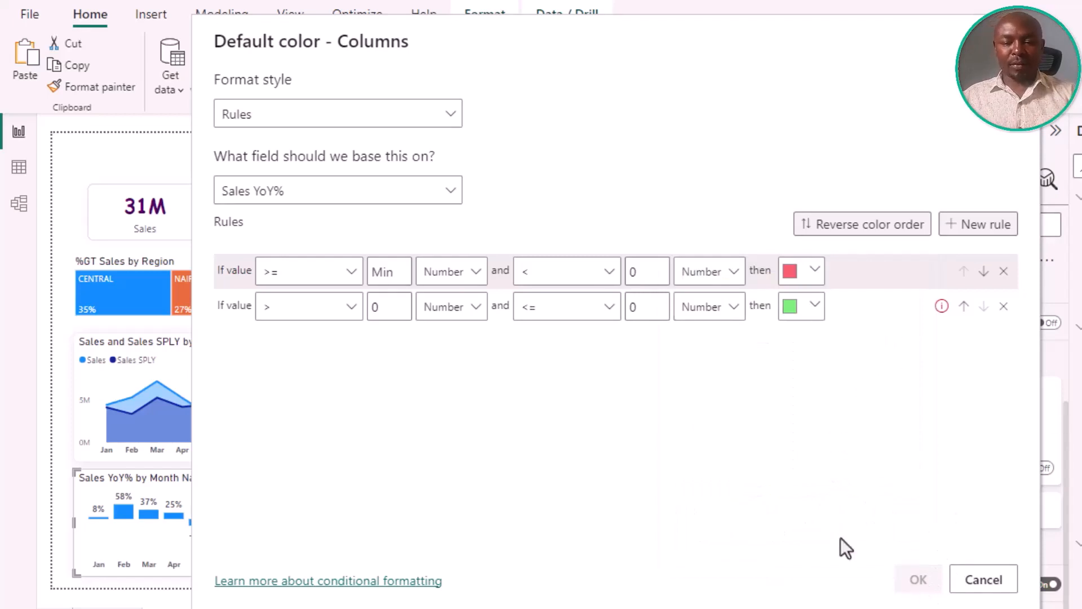
click(642, 307)
key(BackSpace)
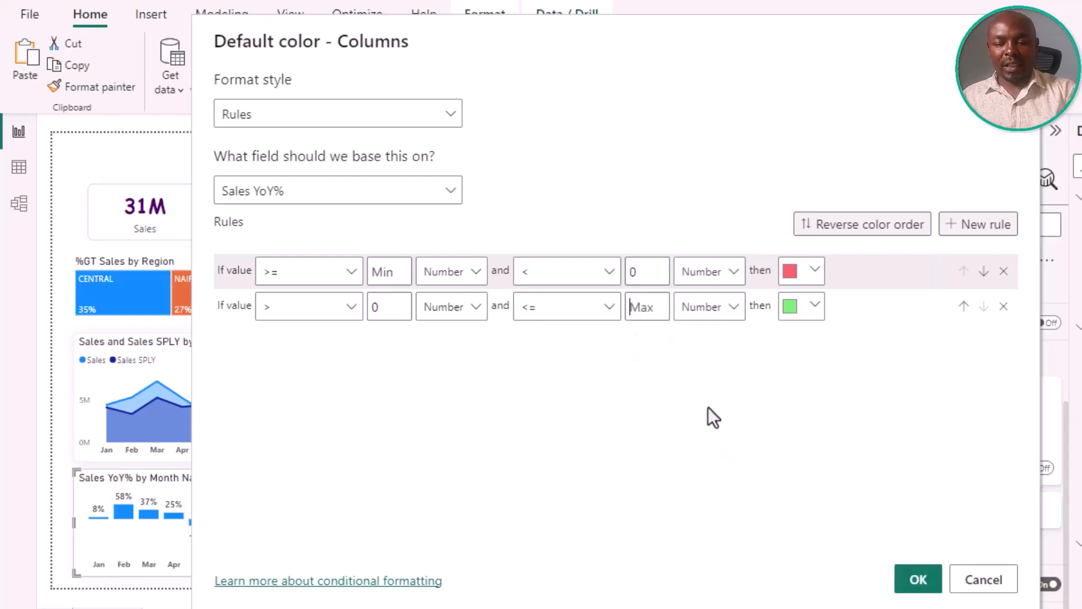
click(918, 579)
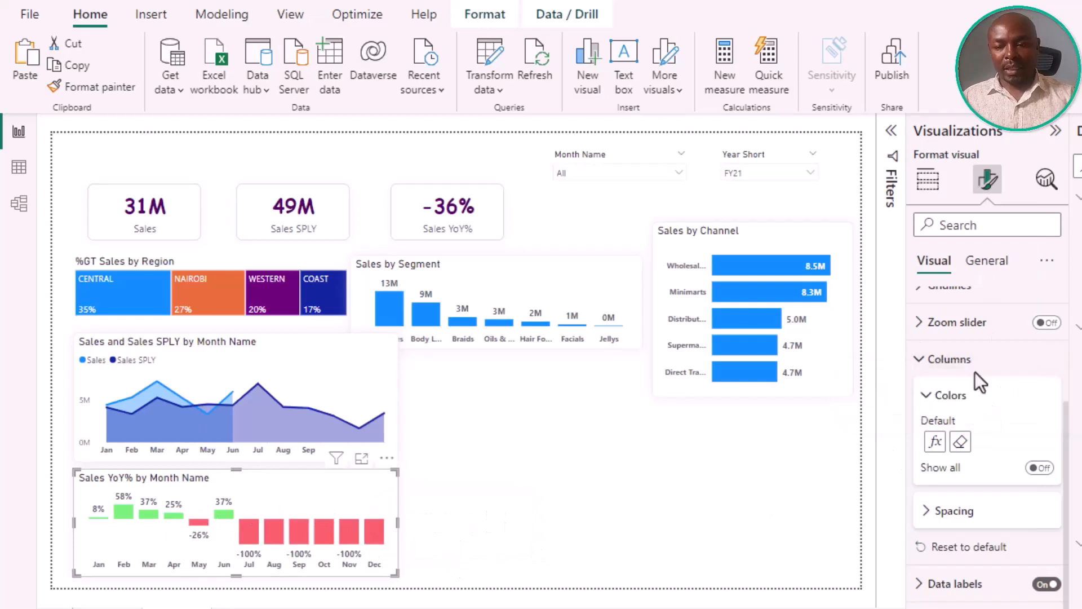
- Set the Sales YoY% chart's data label value color to rule-based conditional formatting on the Sales YoY% field
click(963, 369)
click(953, 566)
scroll(989, 522, down, 5)
scroll(990, 420, down, 2)
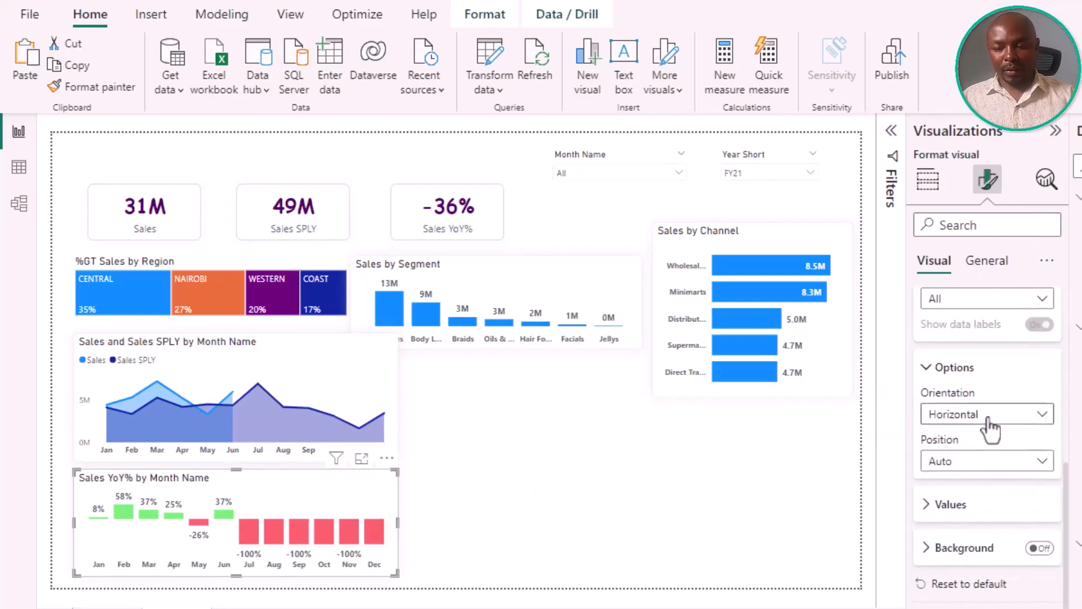
click(962, 503)
scroll(967, 505, down, 3)
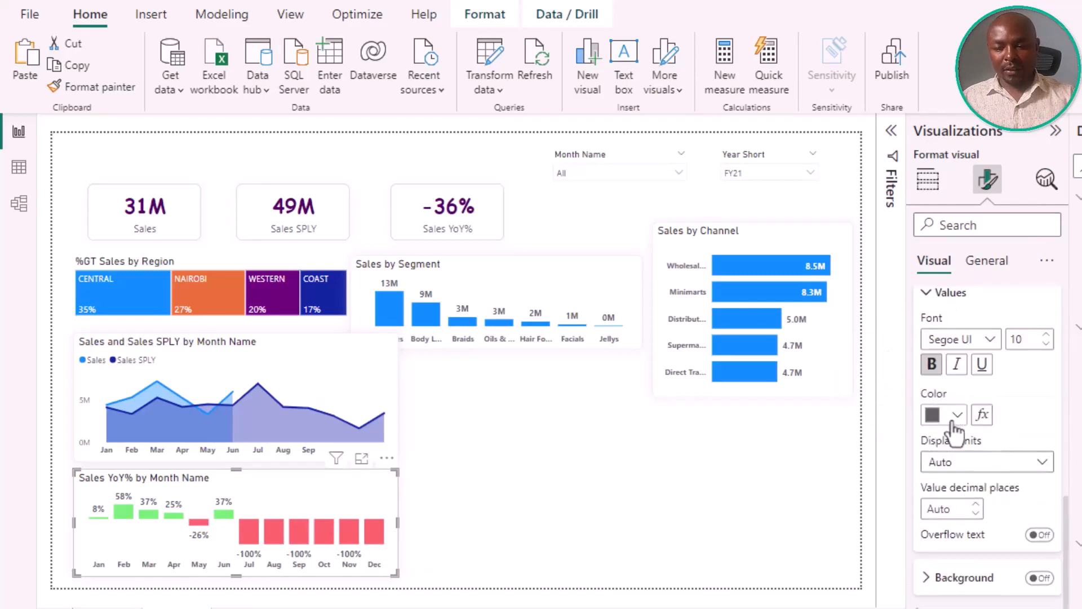
click(983, 426)
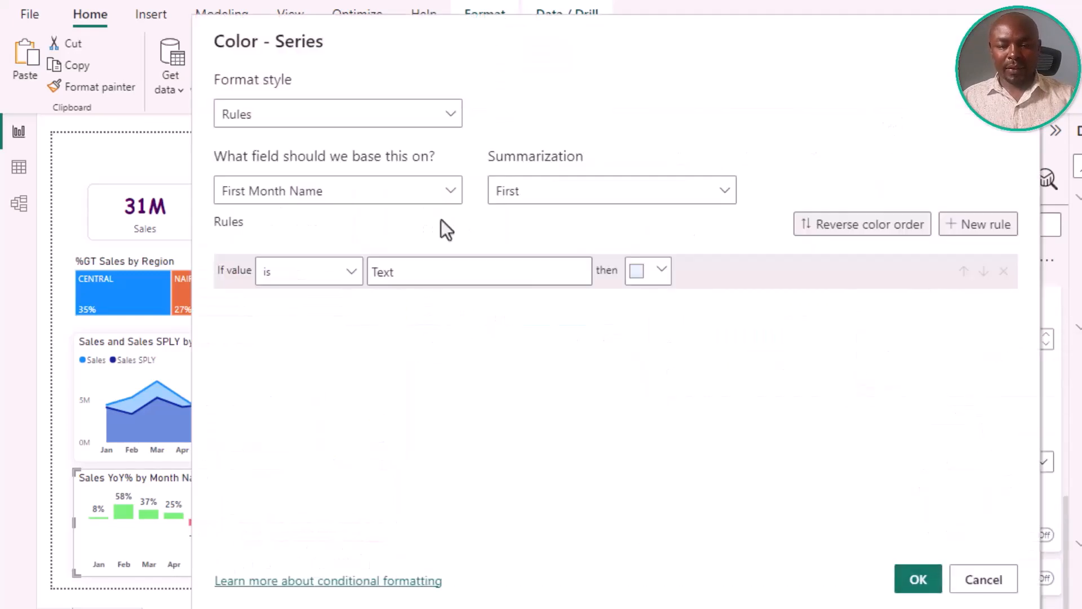
click(335, 198)
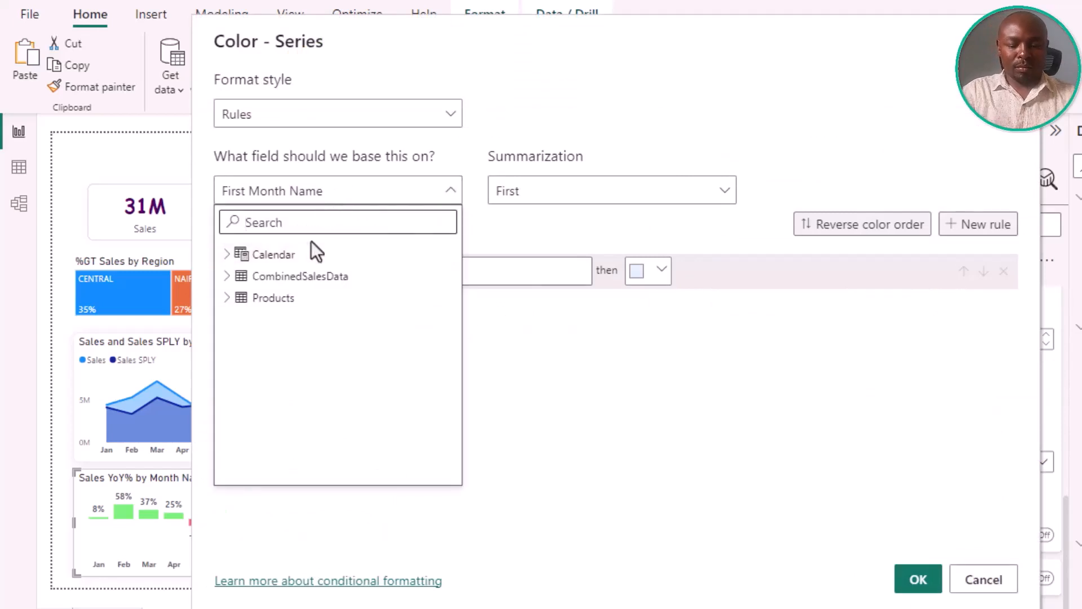
text(yo)
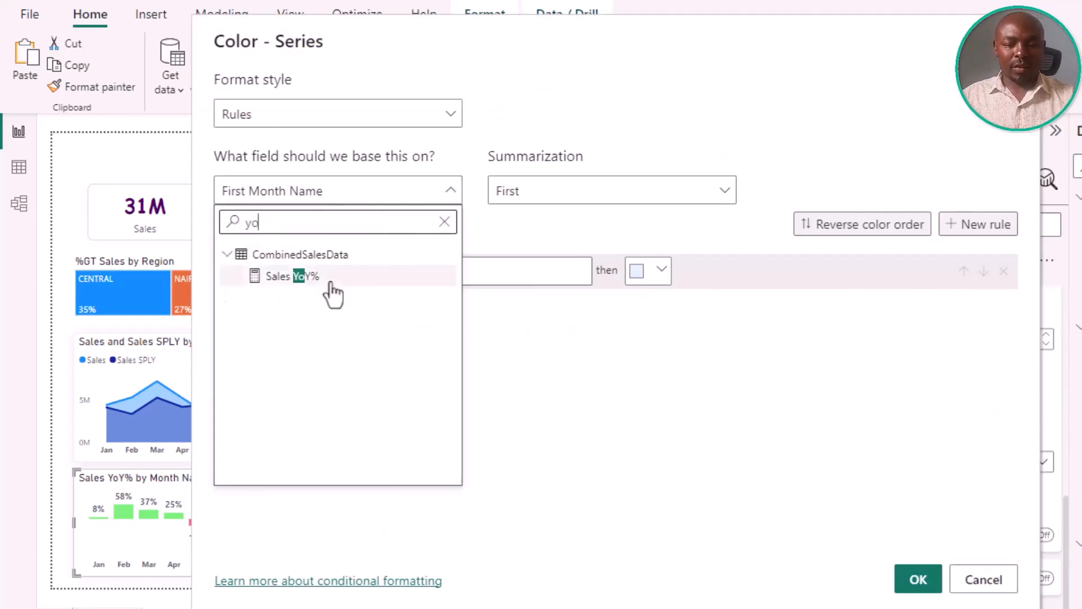
click(333, 286)
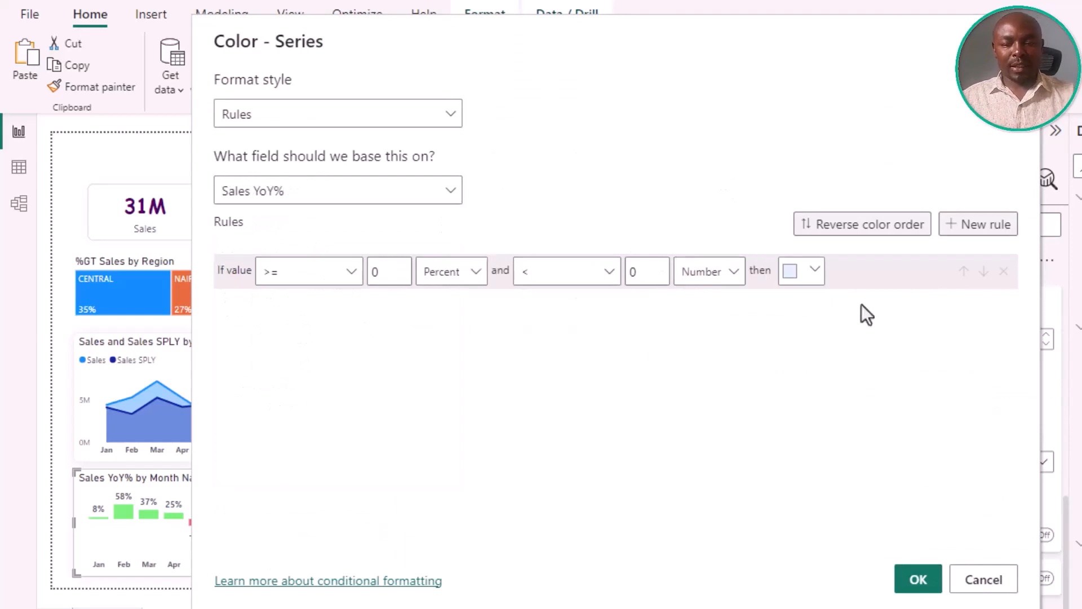
- Define the first label color rule as >= Min number and < 0 number, with a custom bright red
click(292, 276)
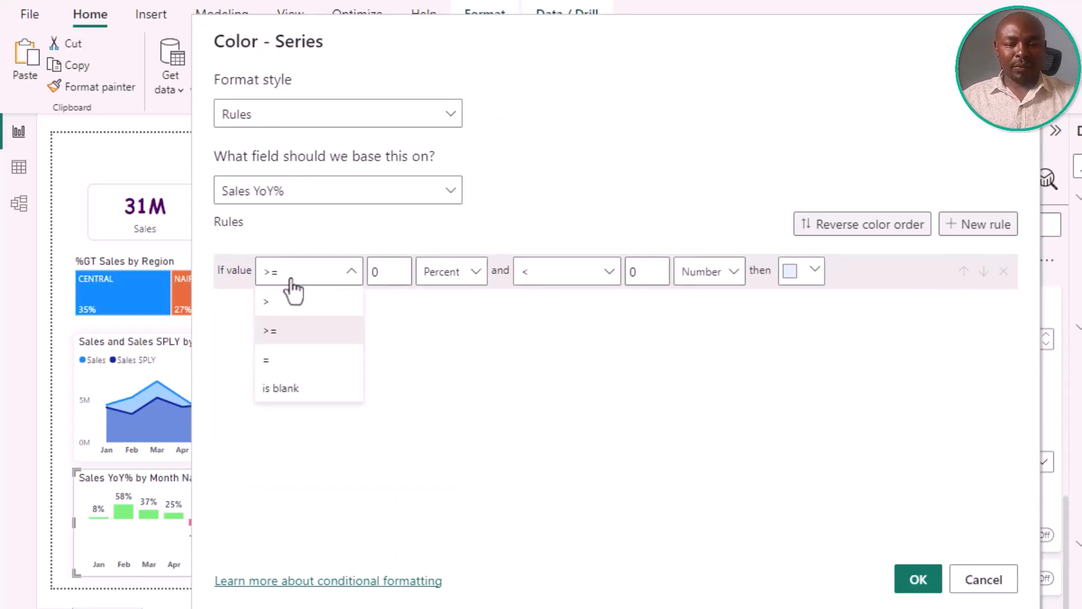
click(397, 272)
double_click(387, 272)
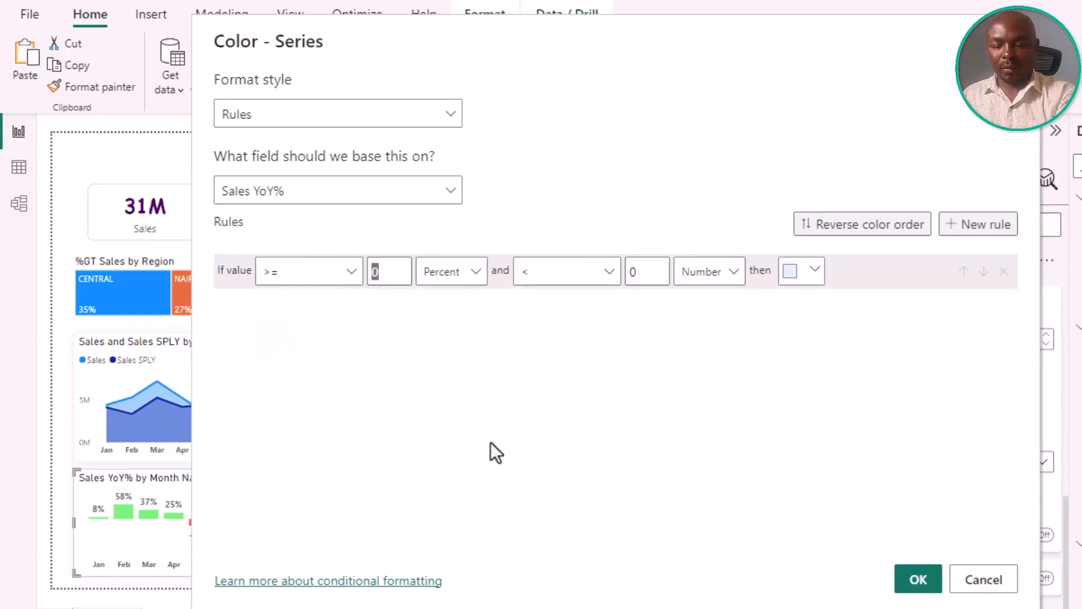
text(Min)
click(454, 274)
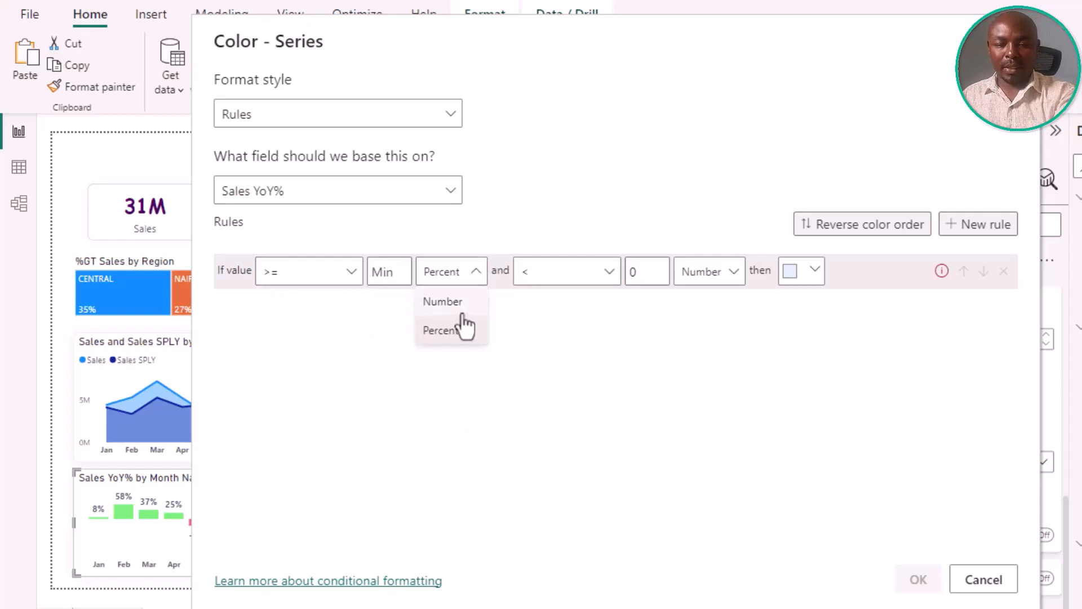
click(444, 302)
click(800, 275)
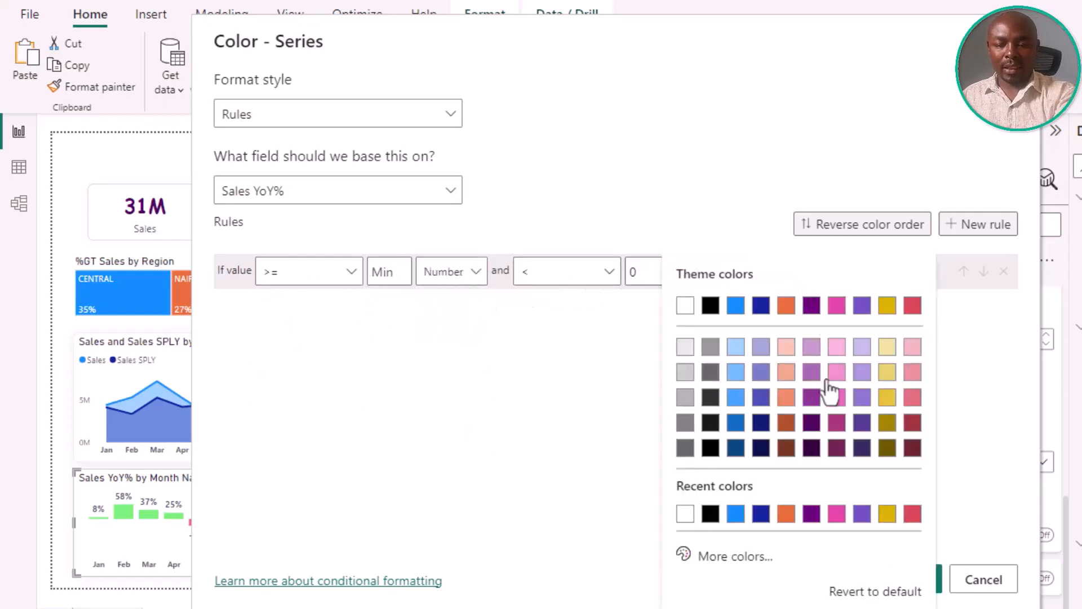
click(741, 562)
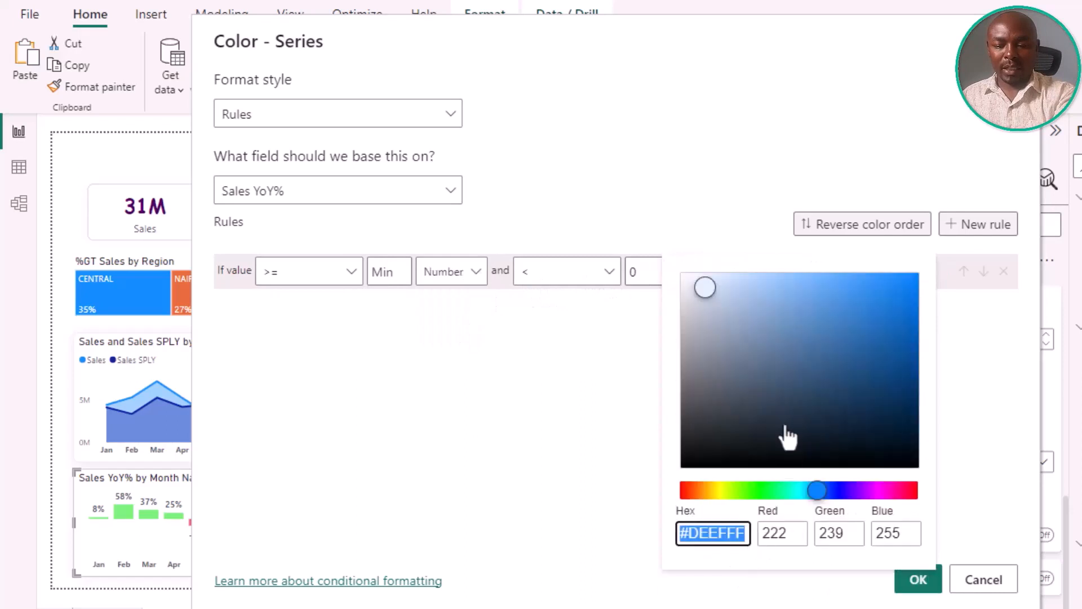
drag(712, 490, 652, 490)
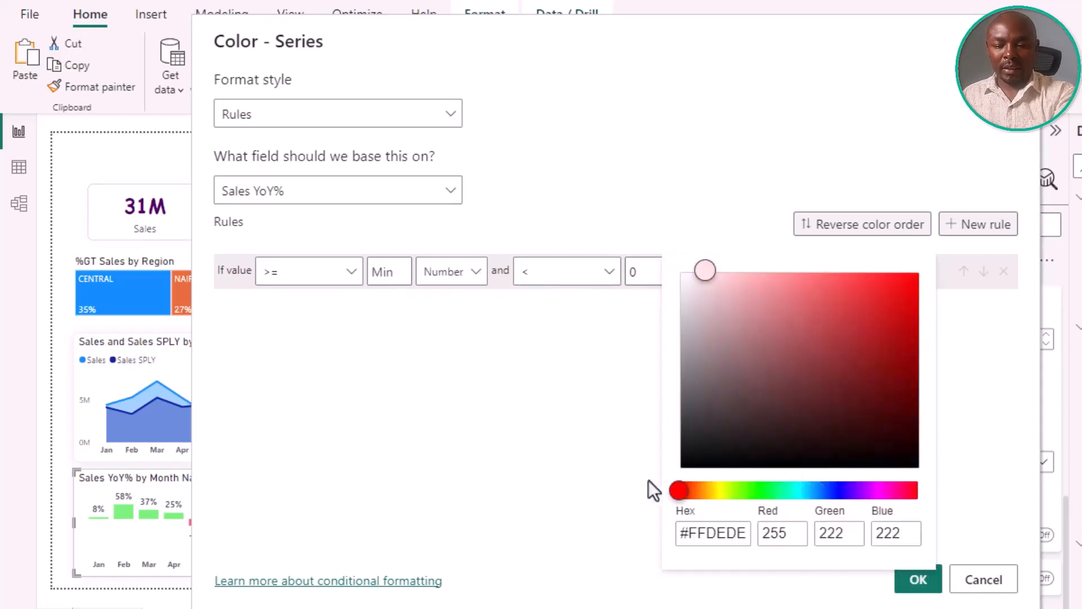
click(861, 279)
click(945, 411)
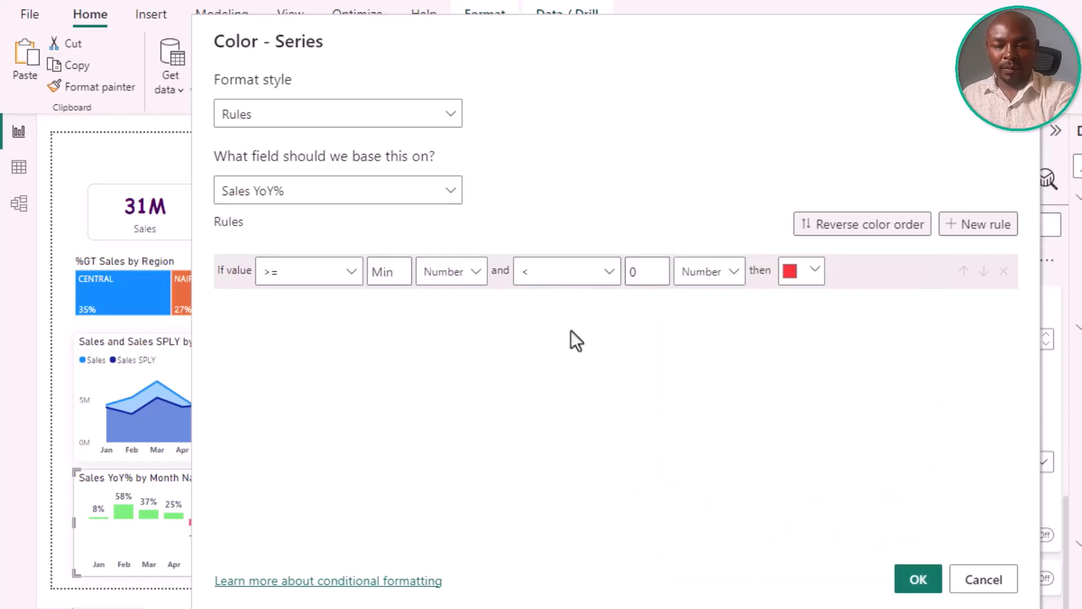
- Add a second label color rule for values > 0 number and <= Max number
click(987, 225)
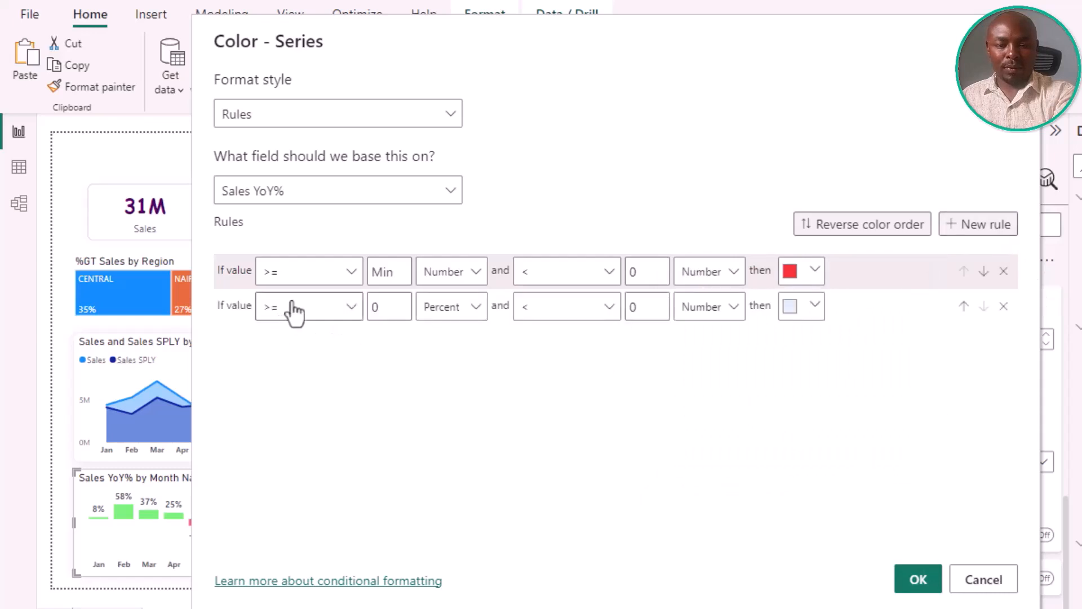
click(293, 311)
click(338, 334)
click(446, 309)
click(452, 341)
click(541, 310)
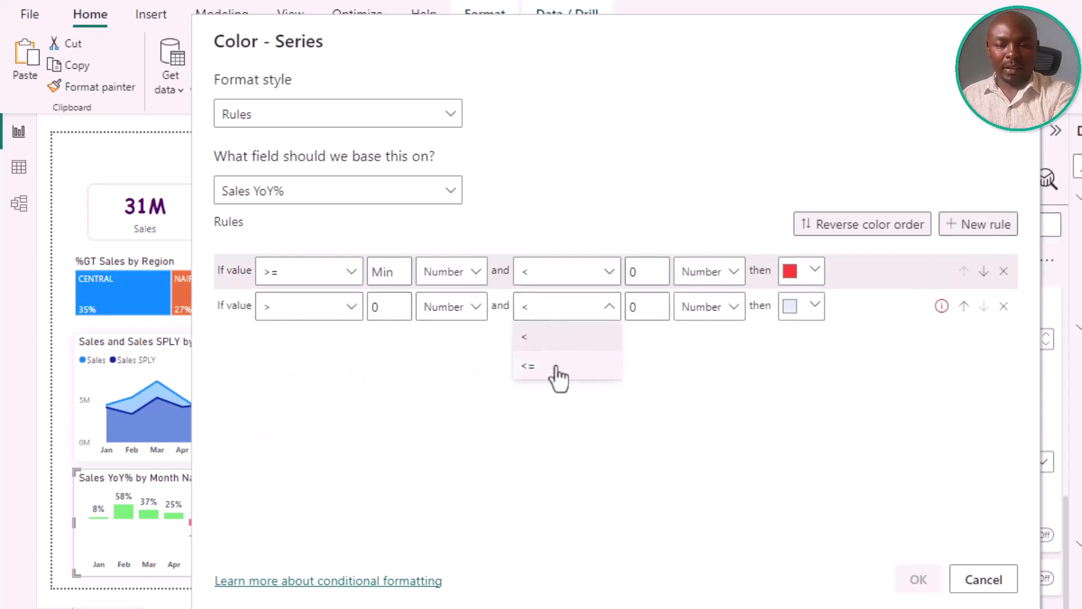
click(557, 365)
click(627, 319)
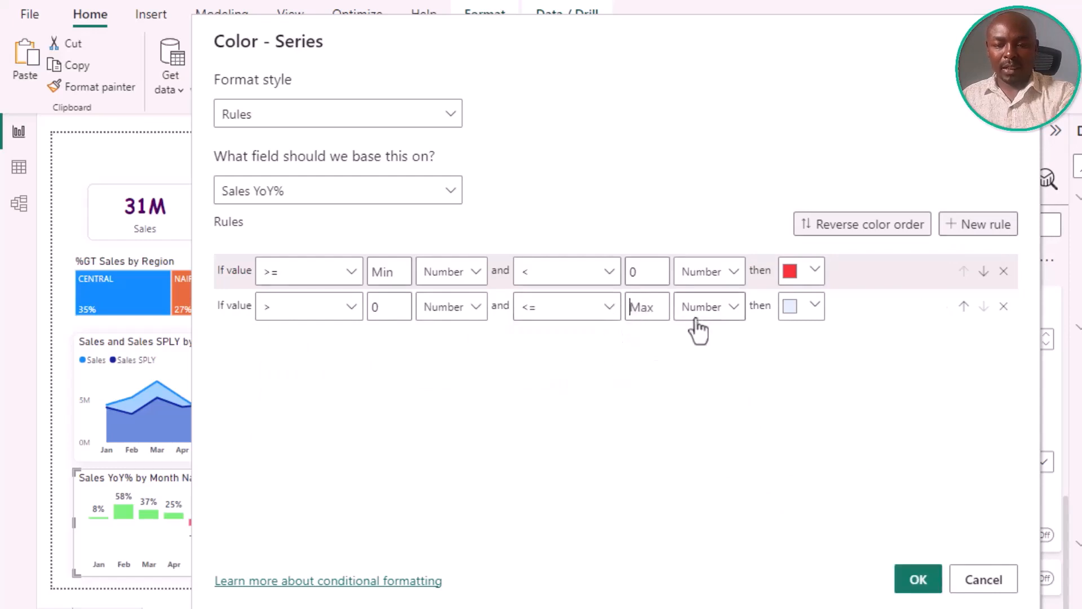
- Give the second rule the custom dark green #349741 and apply the data label color rules
click(795, 309)
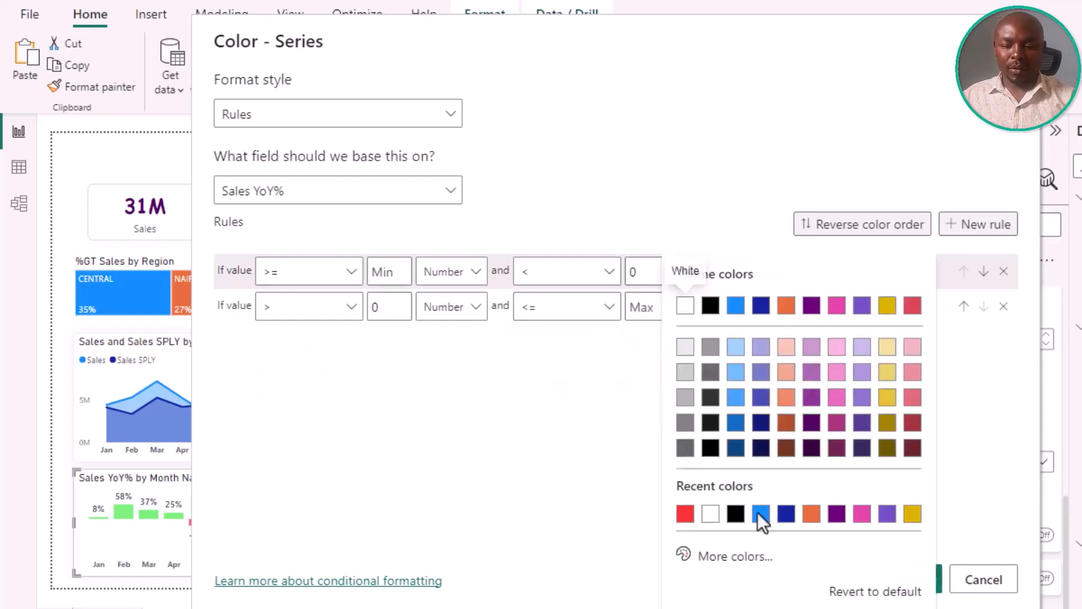
click(740, 557)
click(764, 491)
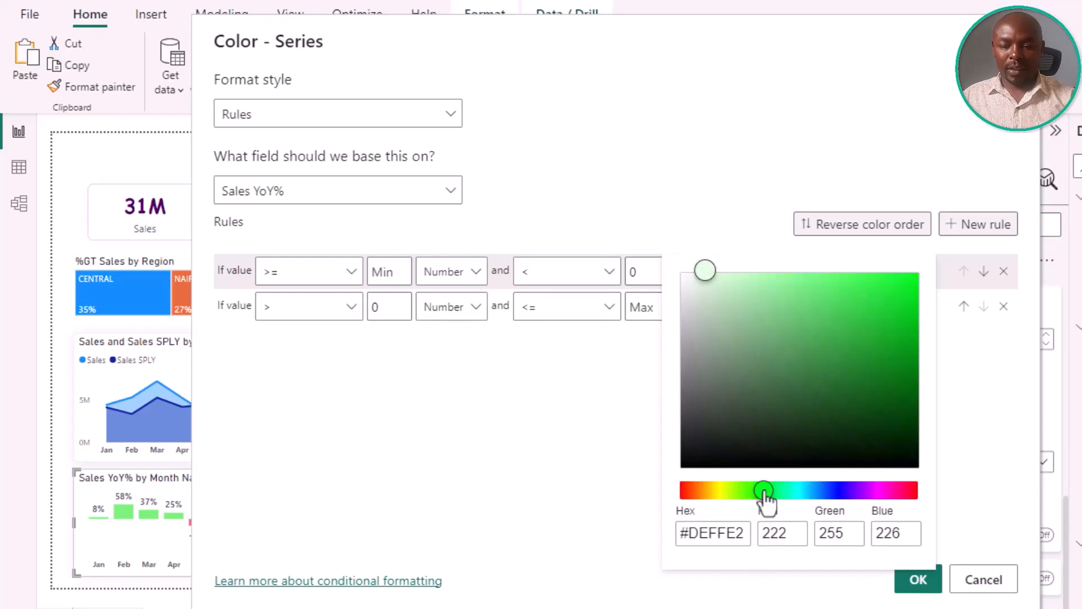
click(857, 321)
click(829, 350)
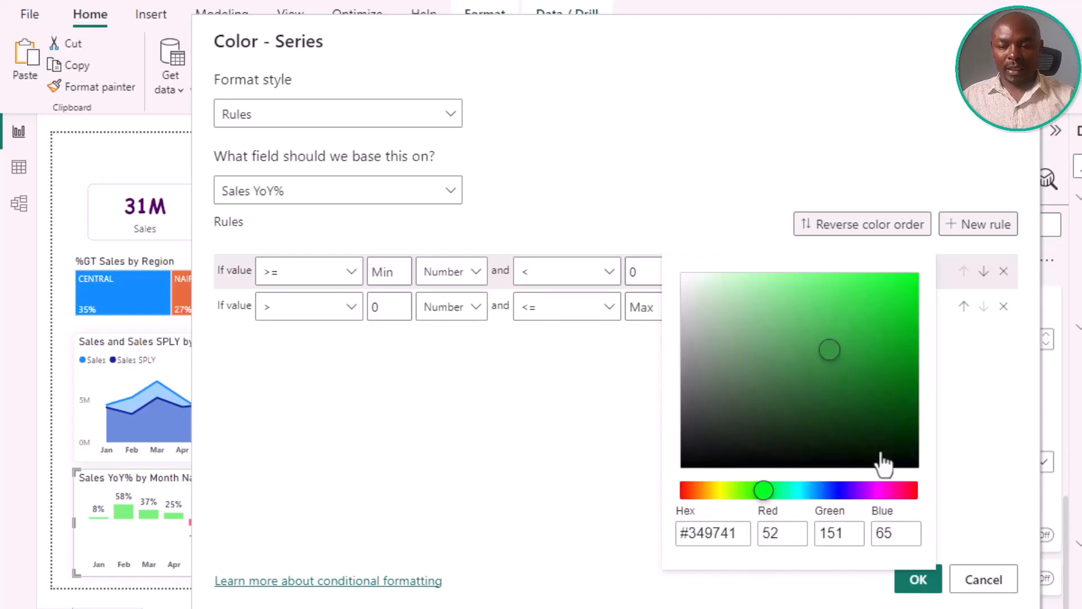
click(949, 508)
click(916, 580)
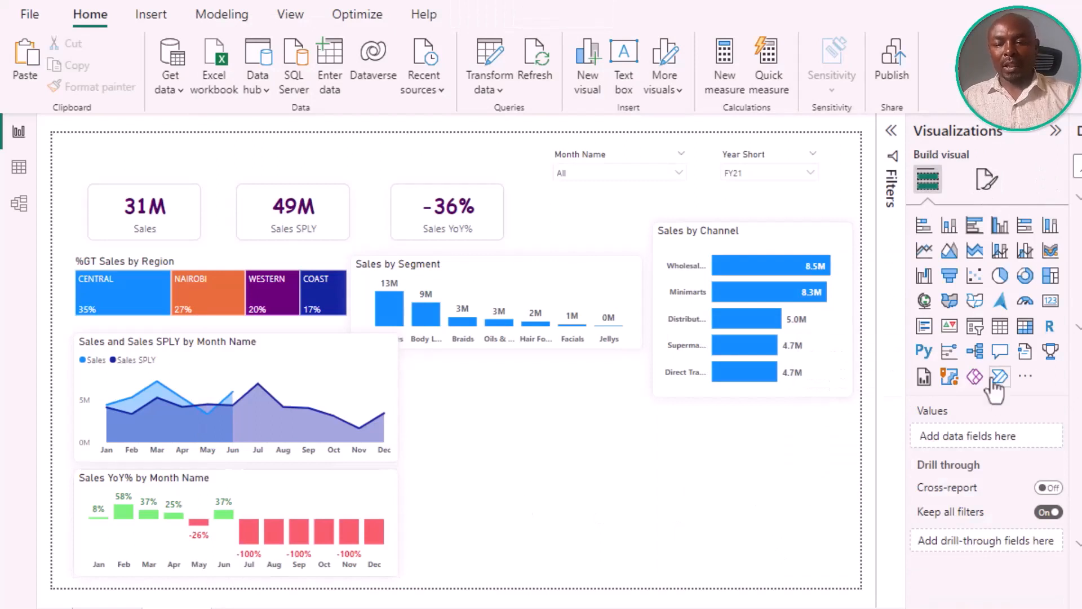
- Add a matrix beside the monthly charts with Customer Name rows and Sales, Sales SPLY and Sales YoY% values, widened to fit all columns
click(1025, 327)
drag(545, 425, 569, 364)
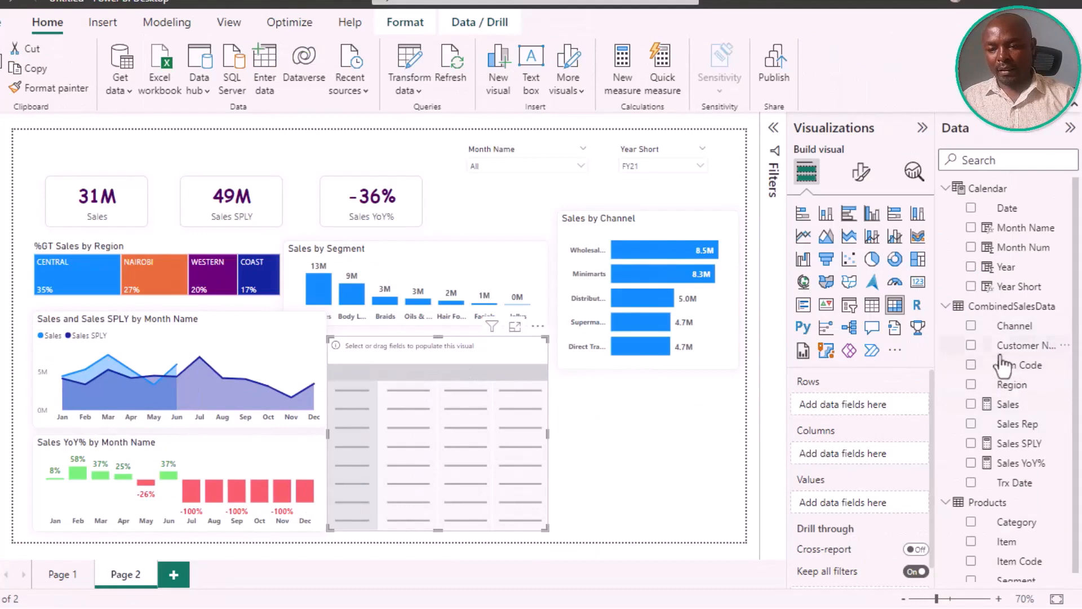
click(971, 345)
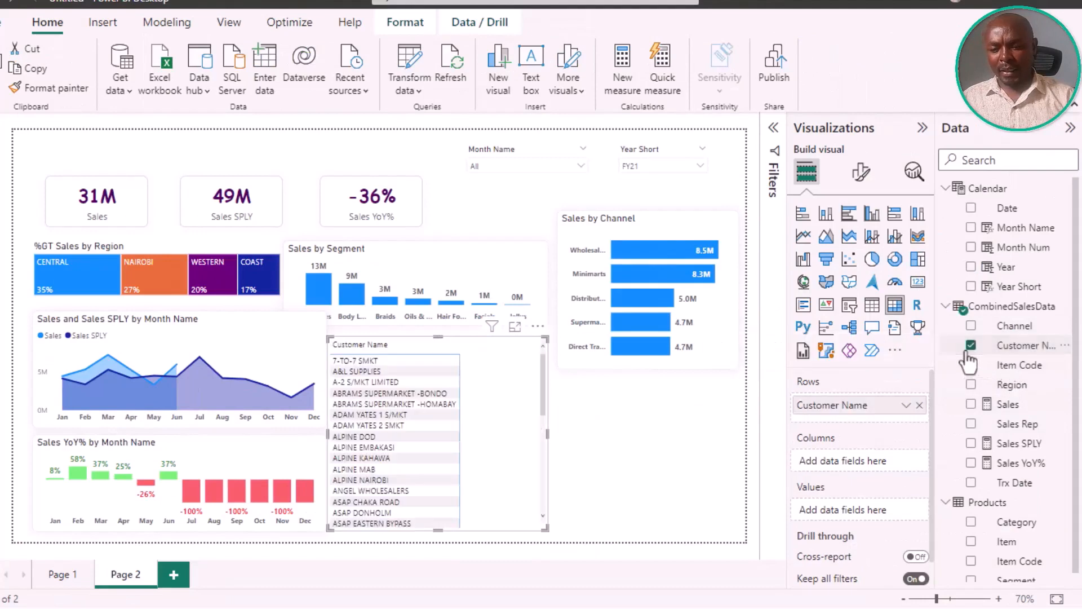
click(969, 405)
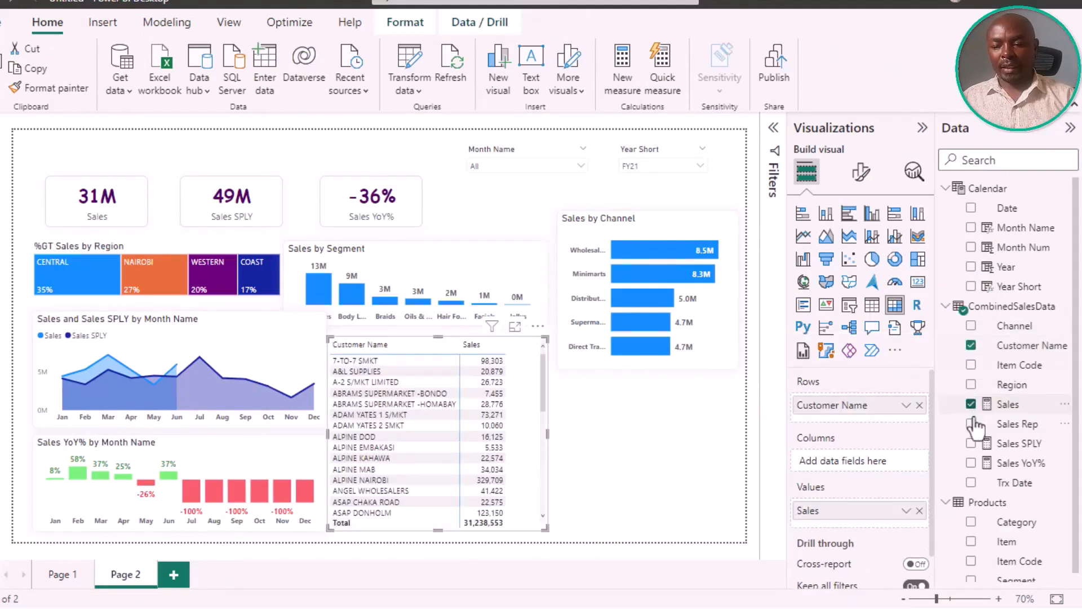
click(970, 443)
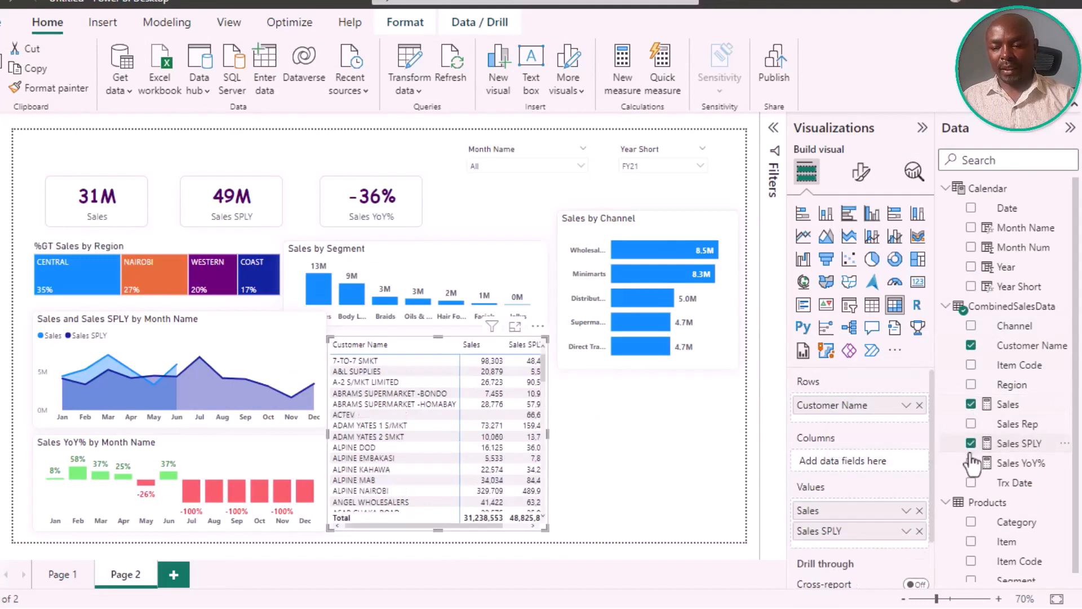
click(970, 462)
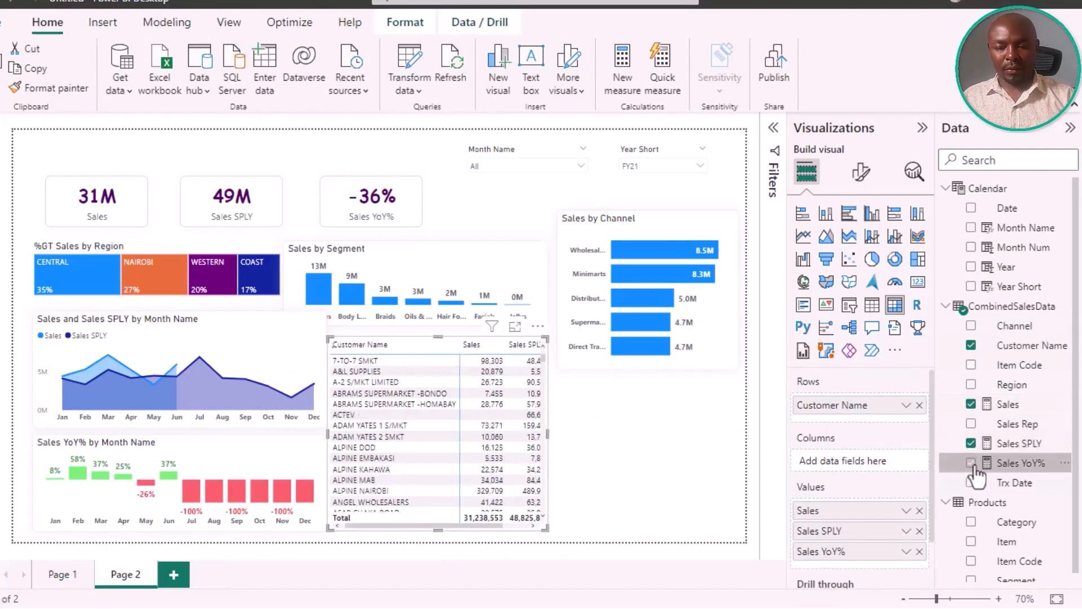
drag(546, 436, 620, 445)
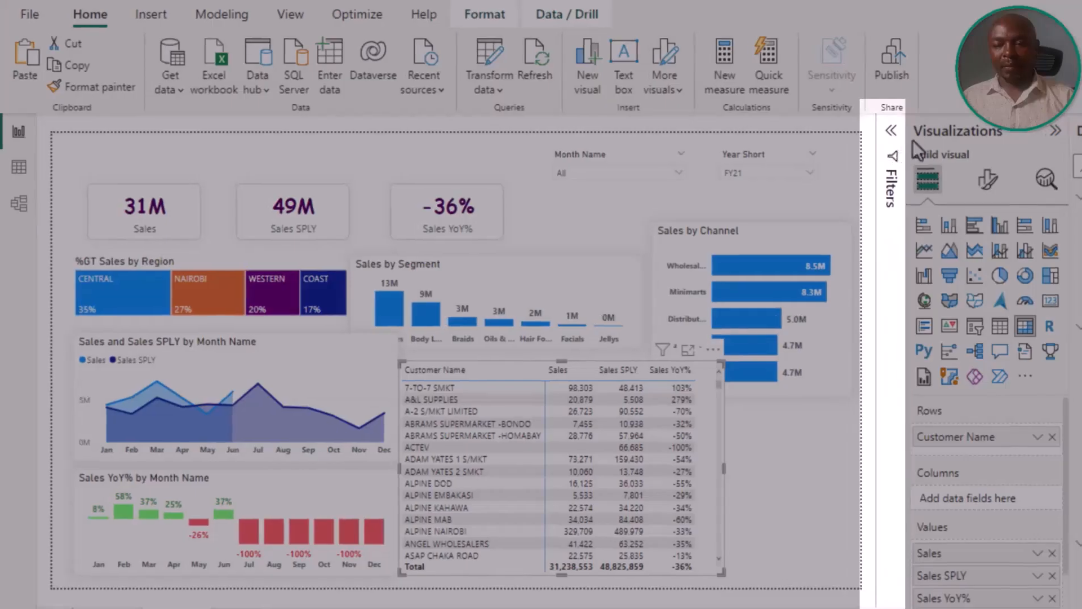
- Change the matrix's Customer Name visual filter to the Top N filter type, showing Top items
click(890, 130)
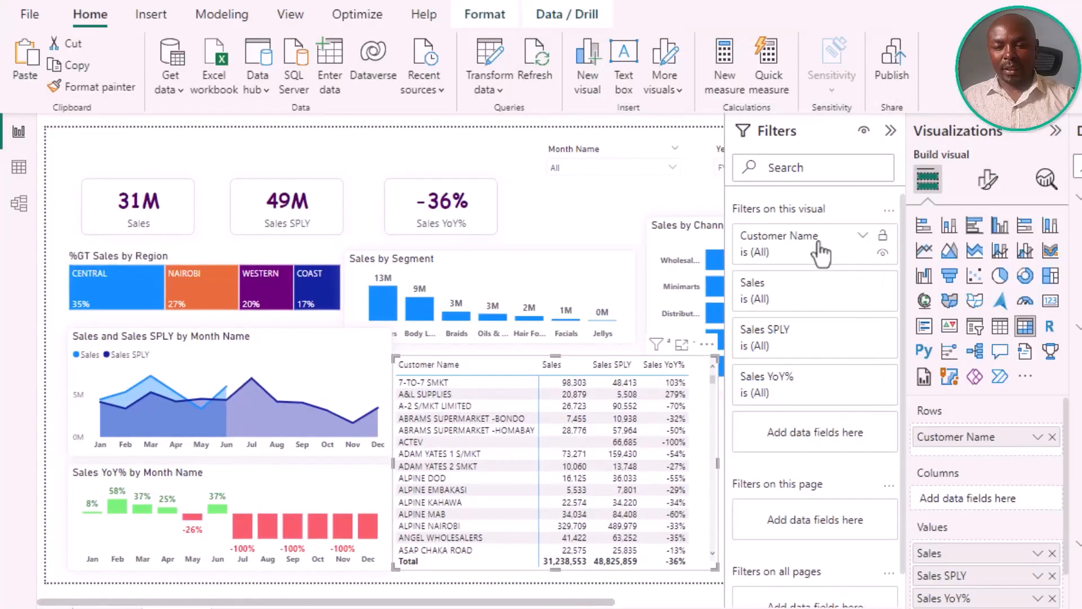
click(862, 237)
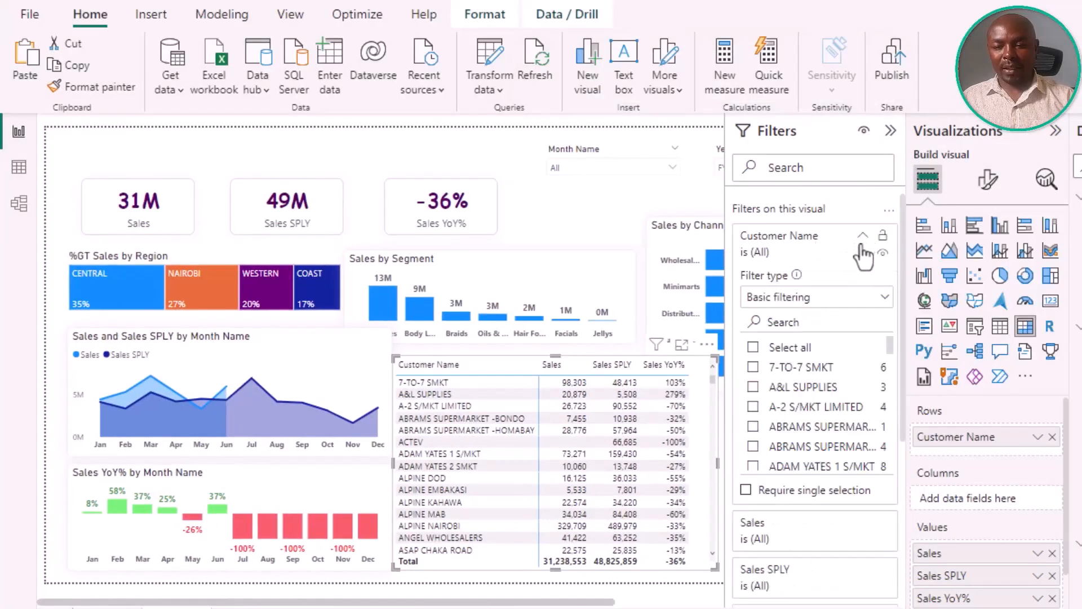
click(845, 301)
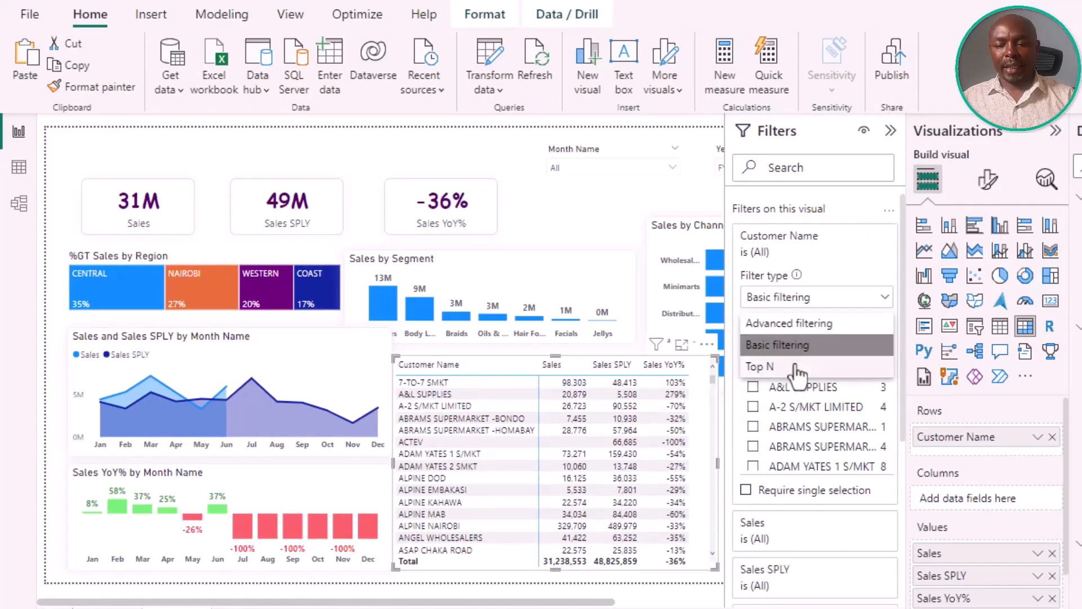
click(798, 369)
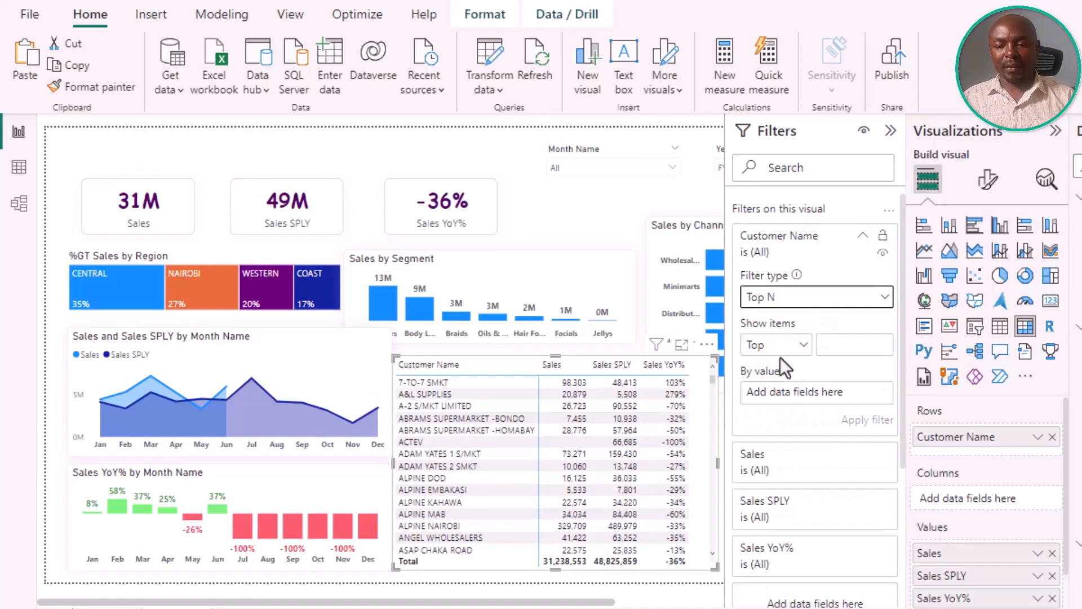
click(802, 353)
click(801, 353)
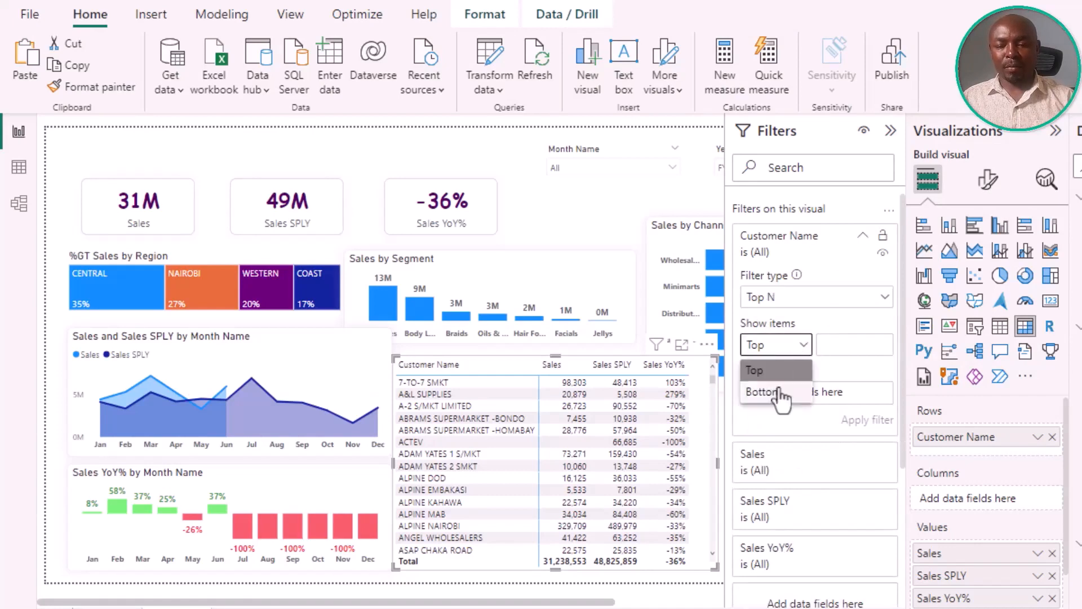
- Limit the Customer Name filter to the top 10 items by Sales and apply it
click(843, 343)
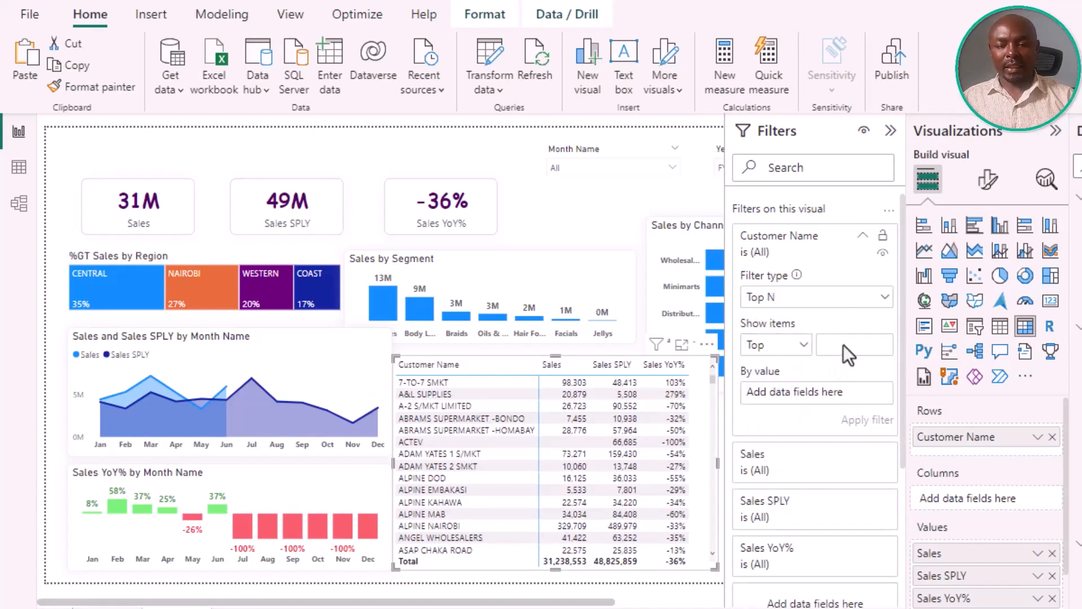
text(10)
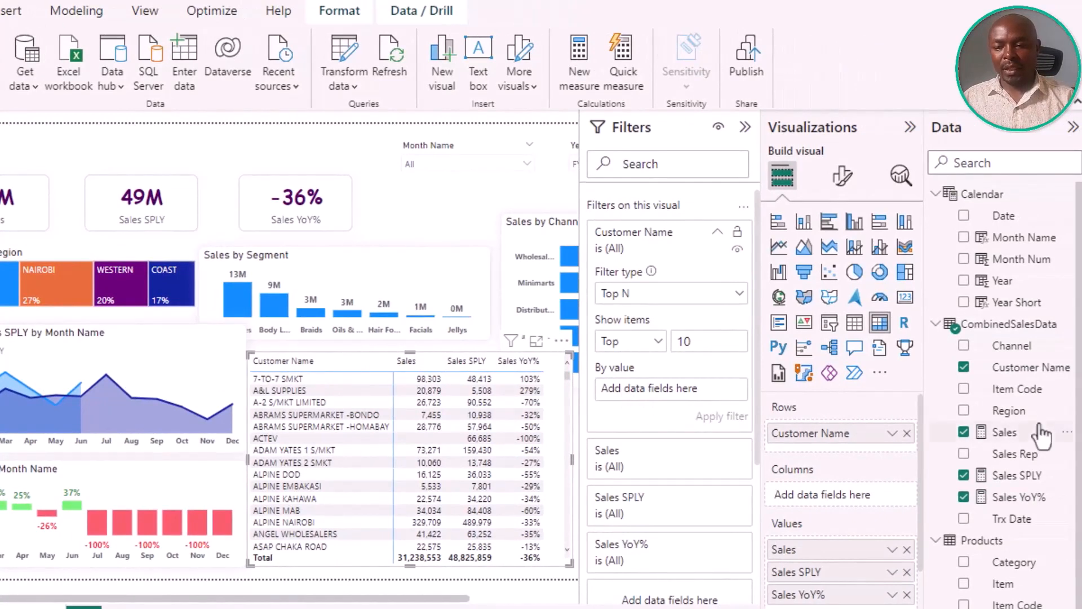
drag(1006, 432, 699, 391)
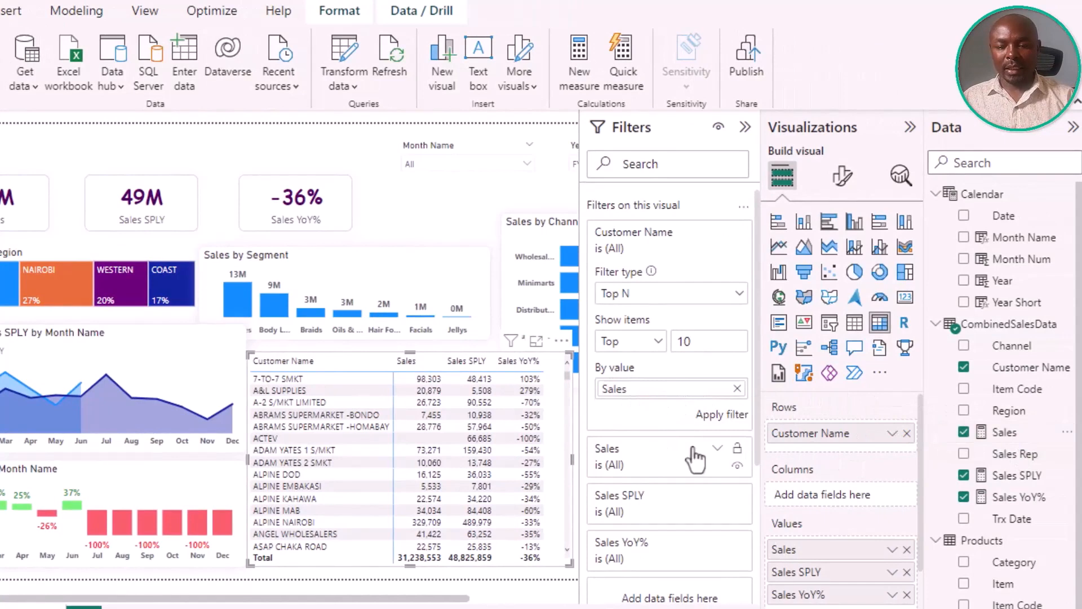
click(724, 417)
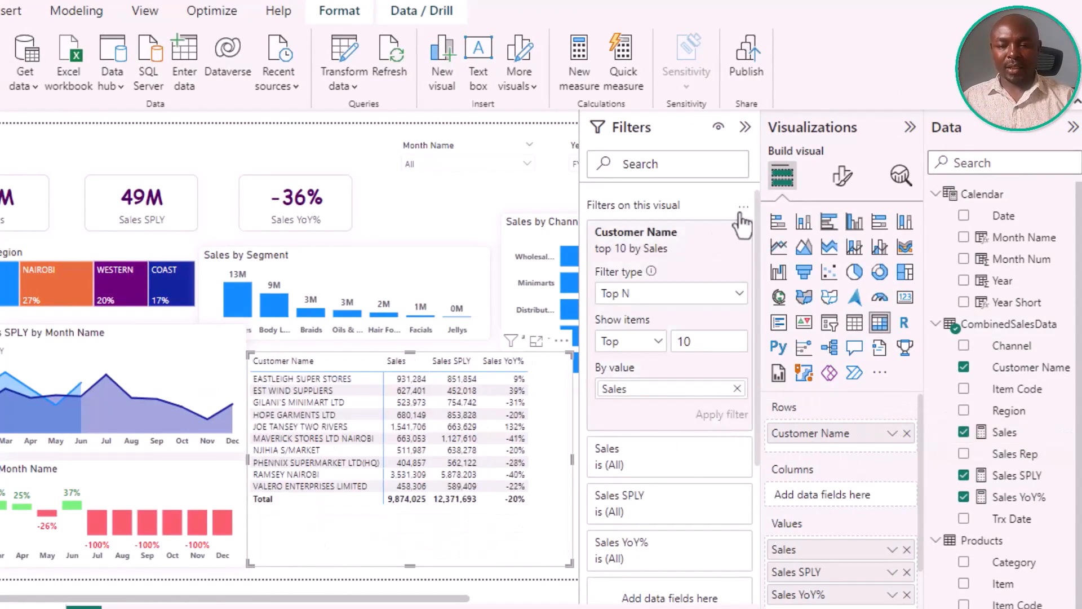
- Collapse the Filters pane and fit the customer matrix into the space beside the monthly charts
click(744, 126)
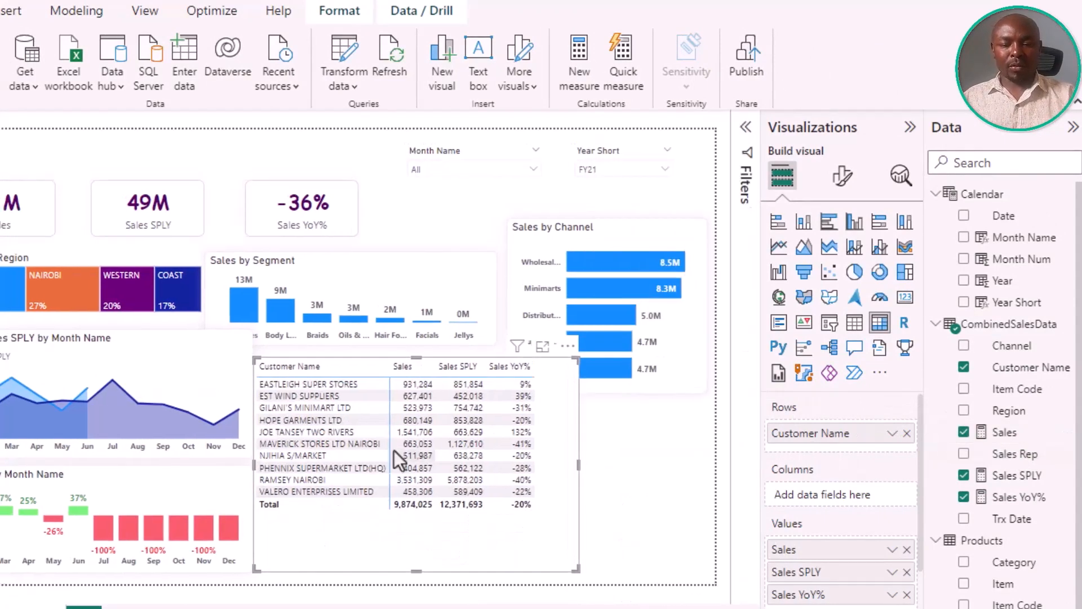
mouse_move(254, 359)
mouse_down()
mouse_move(276, 377)
mouse_move(270, 395)
mouse_move(274, 365)
mouse_up()
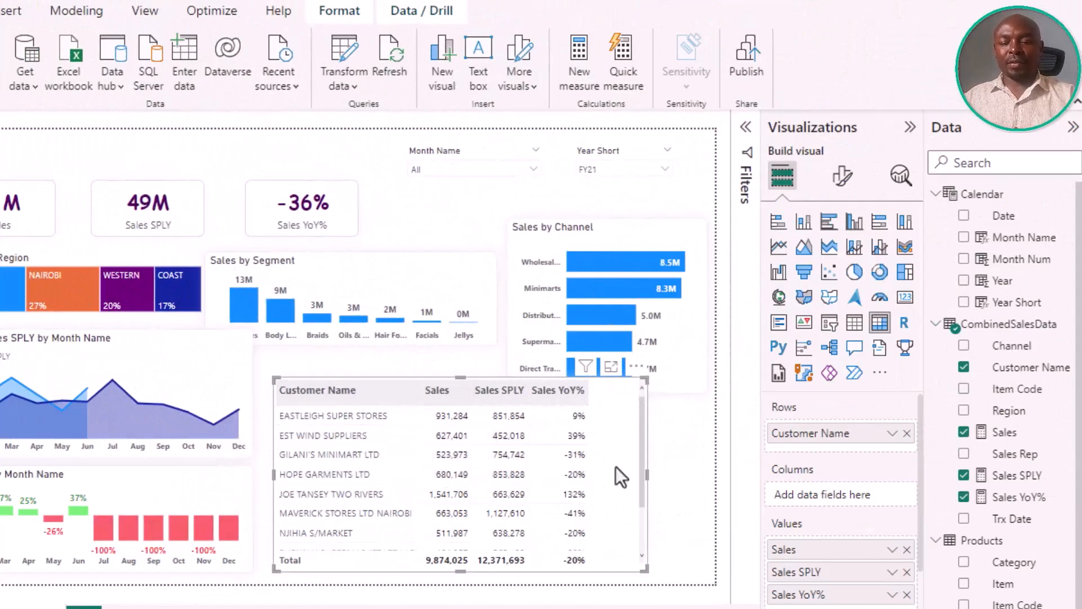
- Set the matrix's horizontal gridlines to width 3 and a light gray color
click(841, 176)
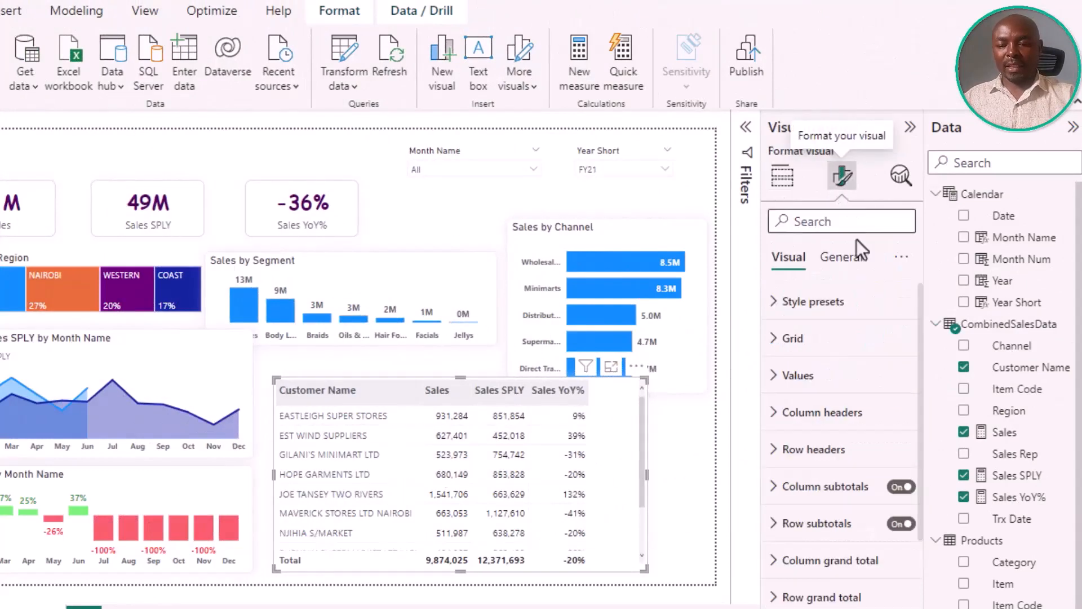
click(796, 342)
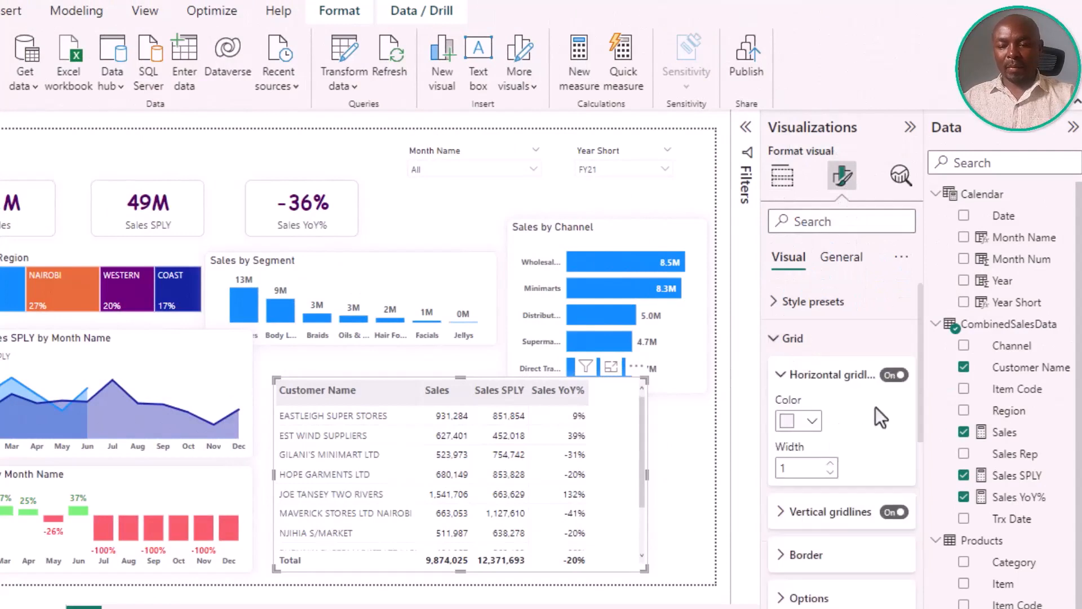
click(829, 463)
click(829, 463)
click(812, 424)
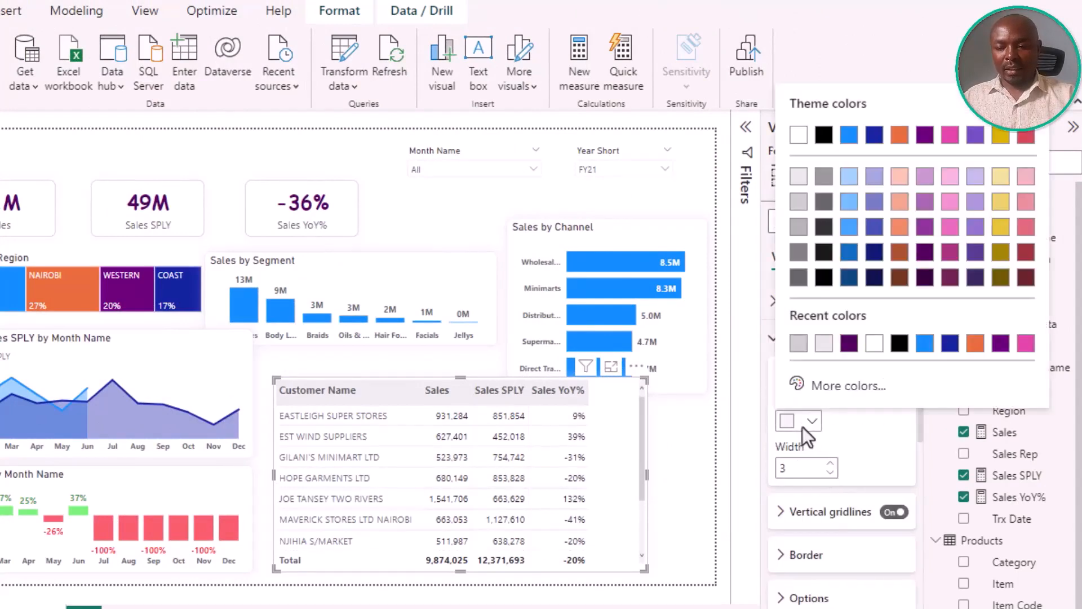
click(823, 343)
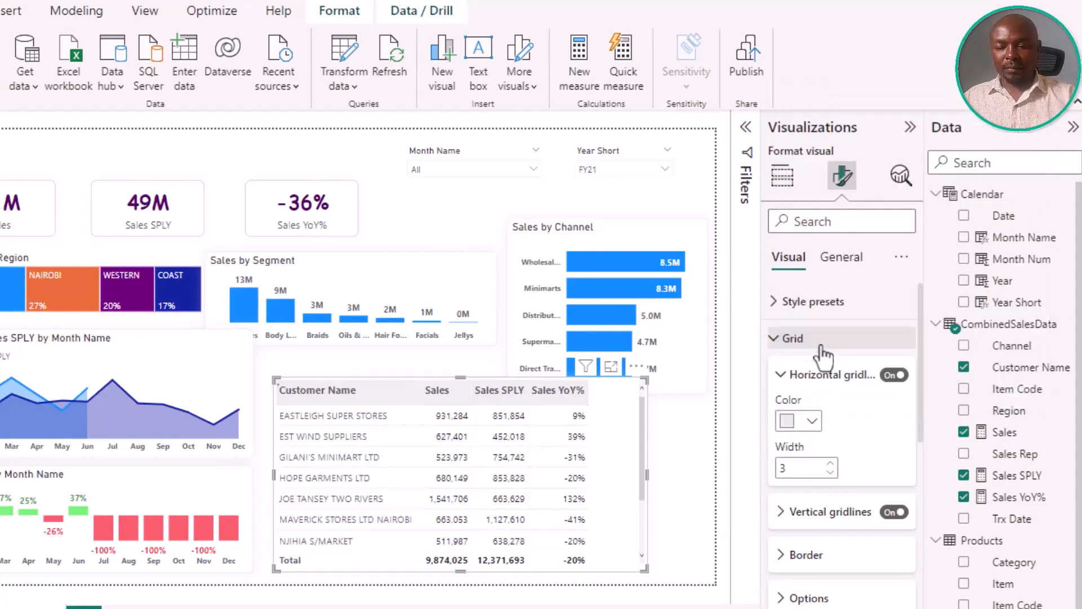
- Set the matrix's vertical gridlines to width 2
click(833, 510)
scroll(838, 502, down, 3)
click(830, 443)
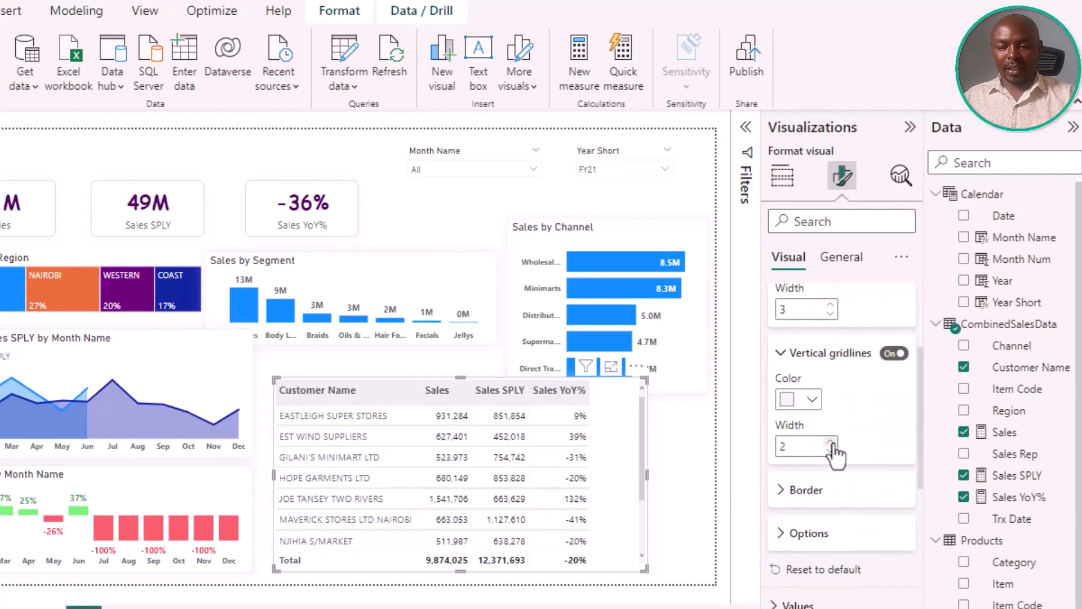
click(652, 483)
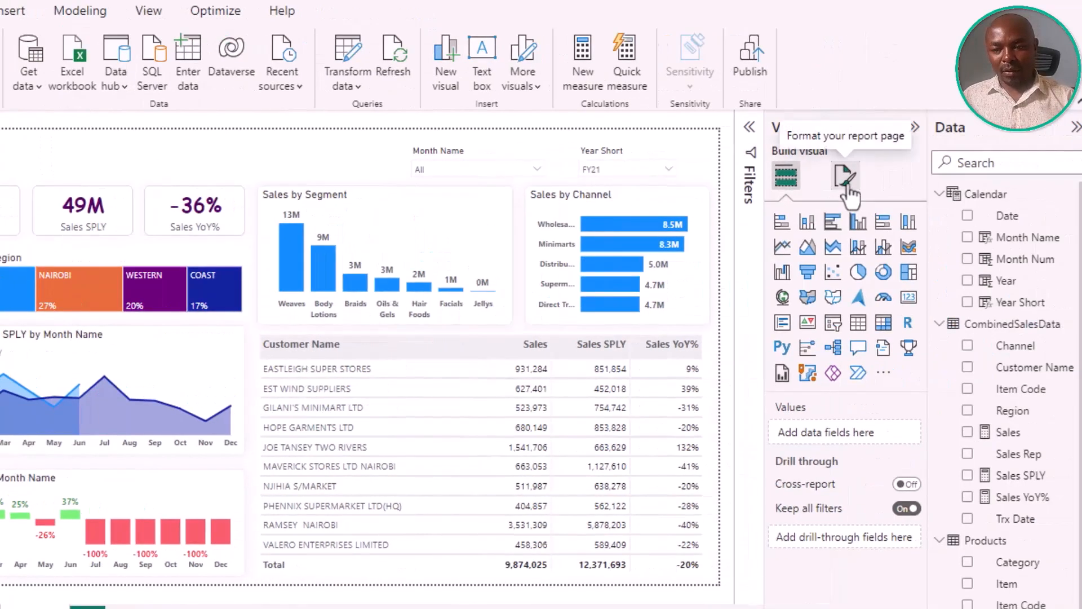
- Give the report page's canvas background a medium gray color with 0% transparency
click(987, 183)
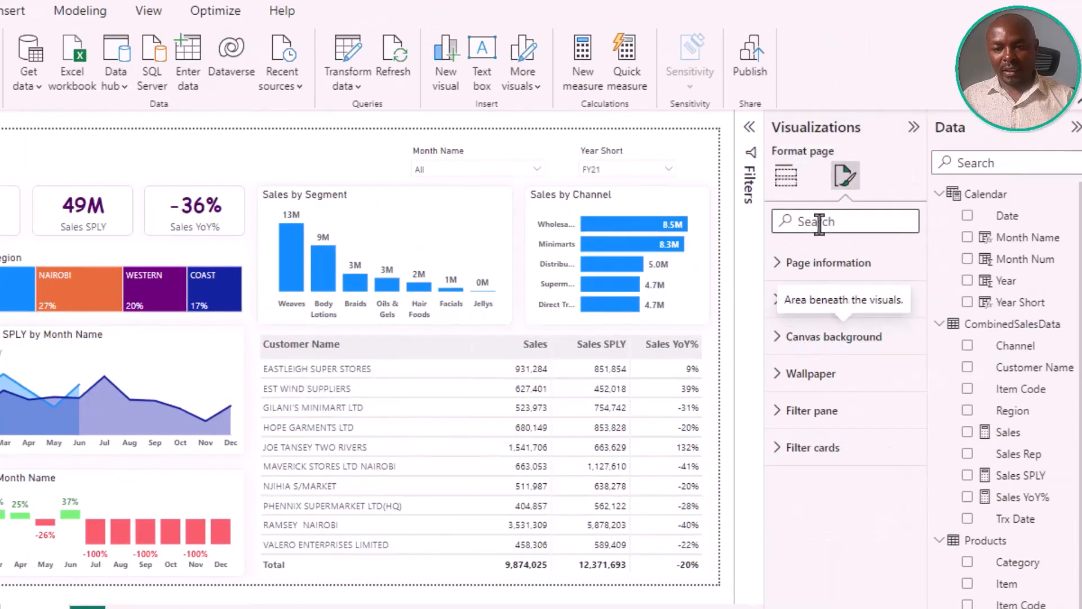
click(817, 336)
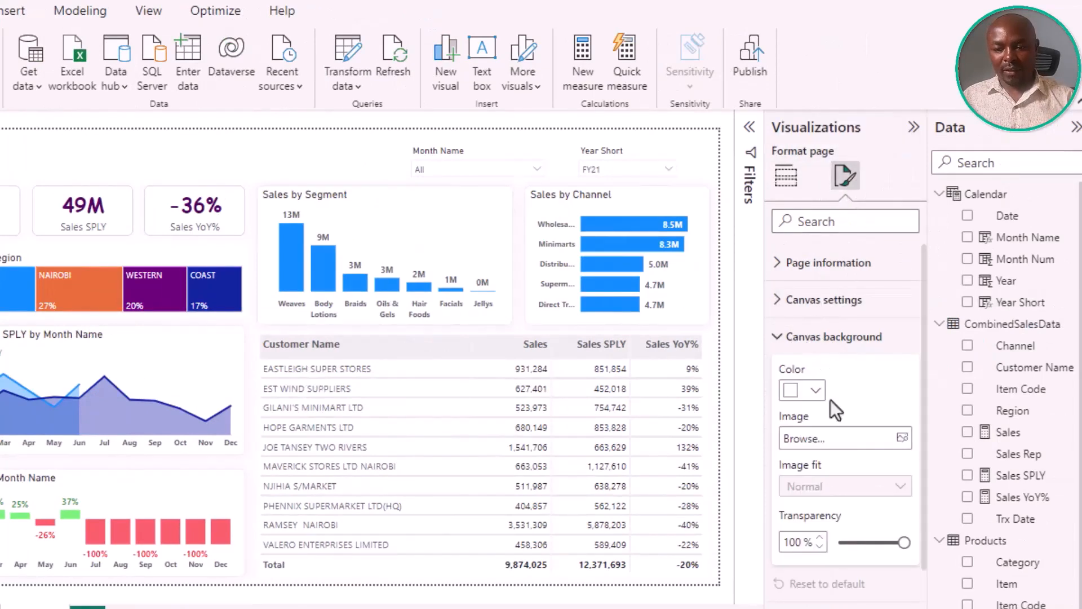
click(817, 391)
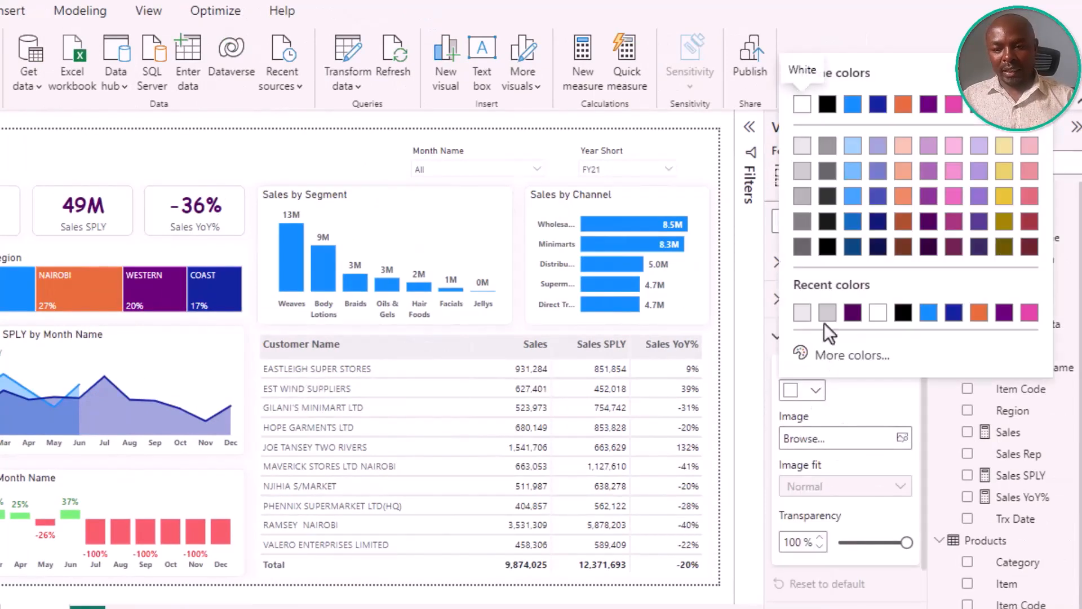
click(826, 146)
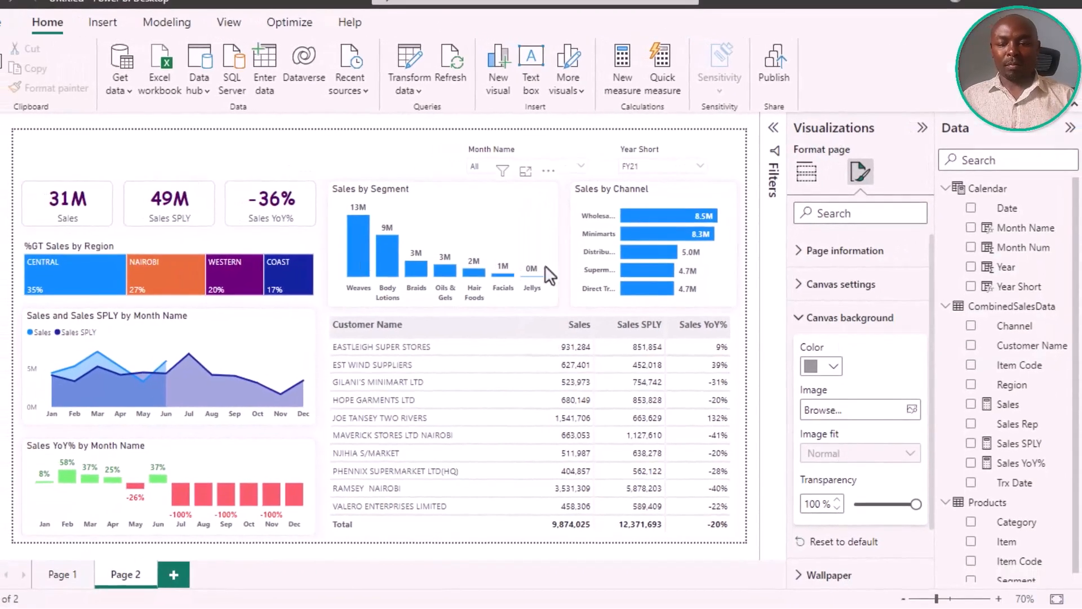
drag(914, 504, 860, 506)
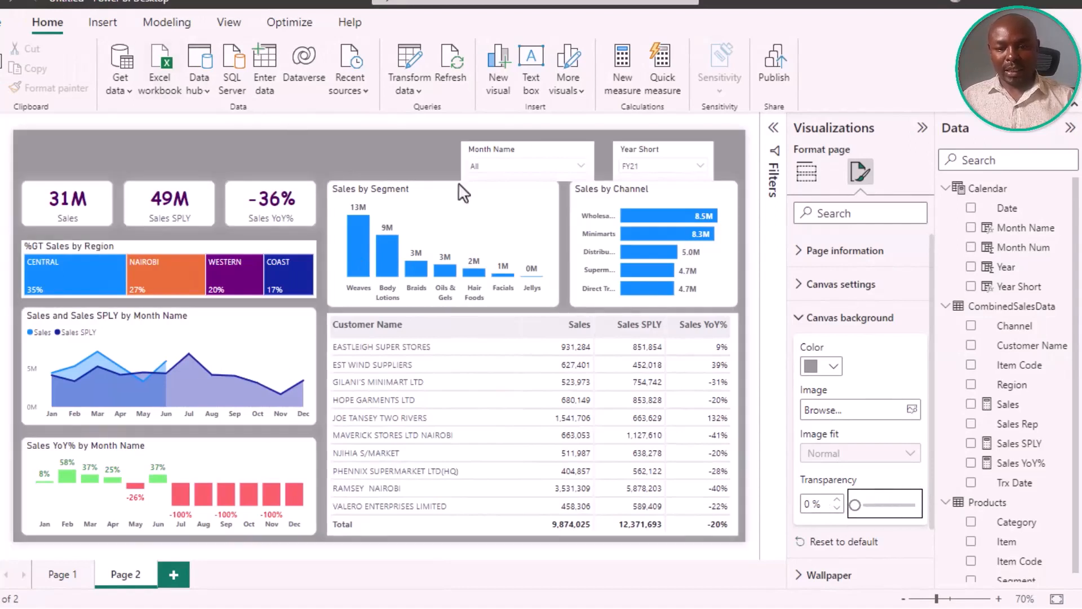
- Try a dark purple canvas background color, and settle on dark navy blue instead
click(831, 369)
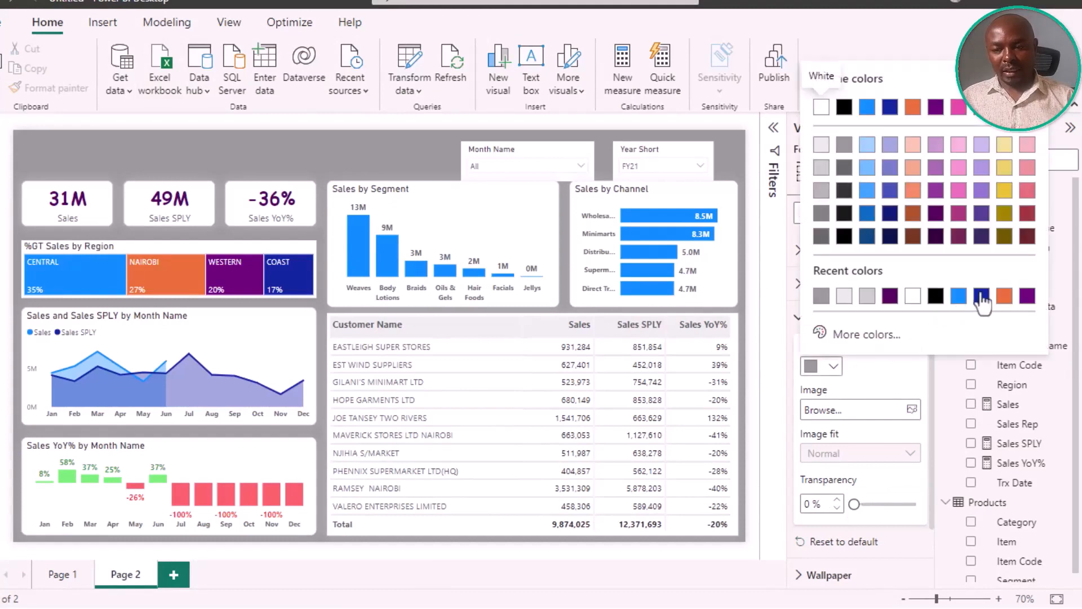
click(986, 238)
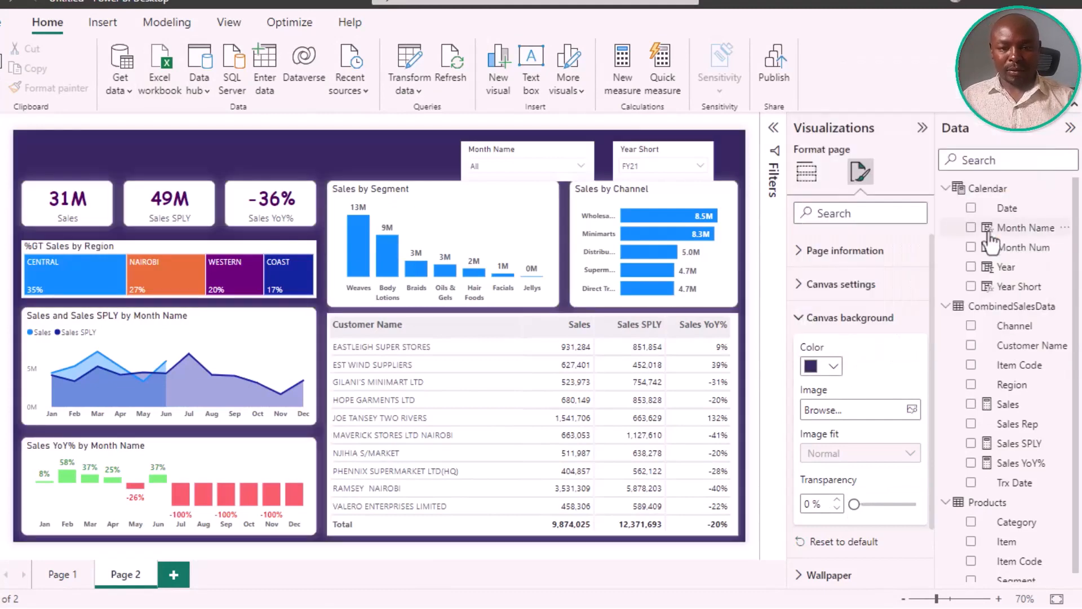
click(830, 369)
click(894, 241)
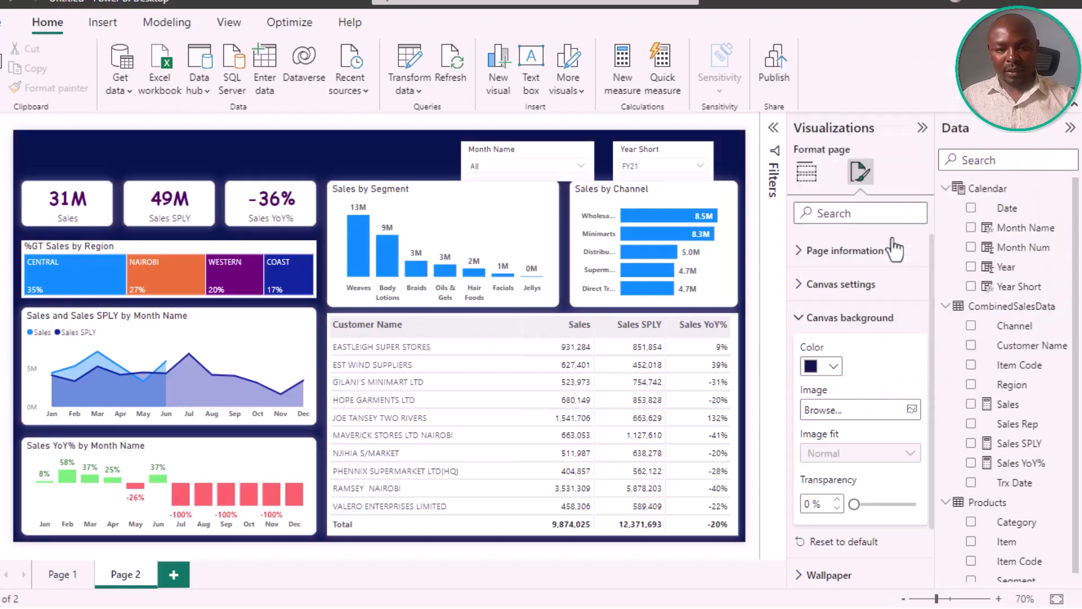
click(377, 159)
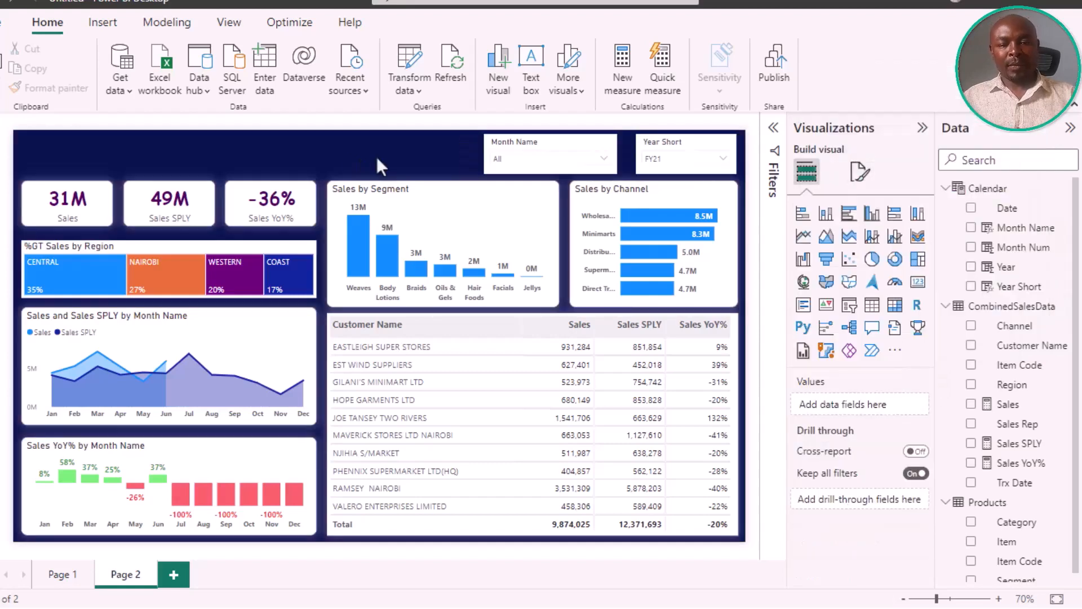
- Insert a text box containing the title "Your First Dashboard"
click(103, 26)
click(499, 74)
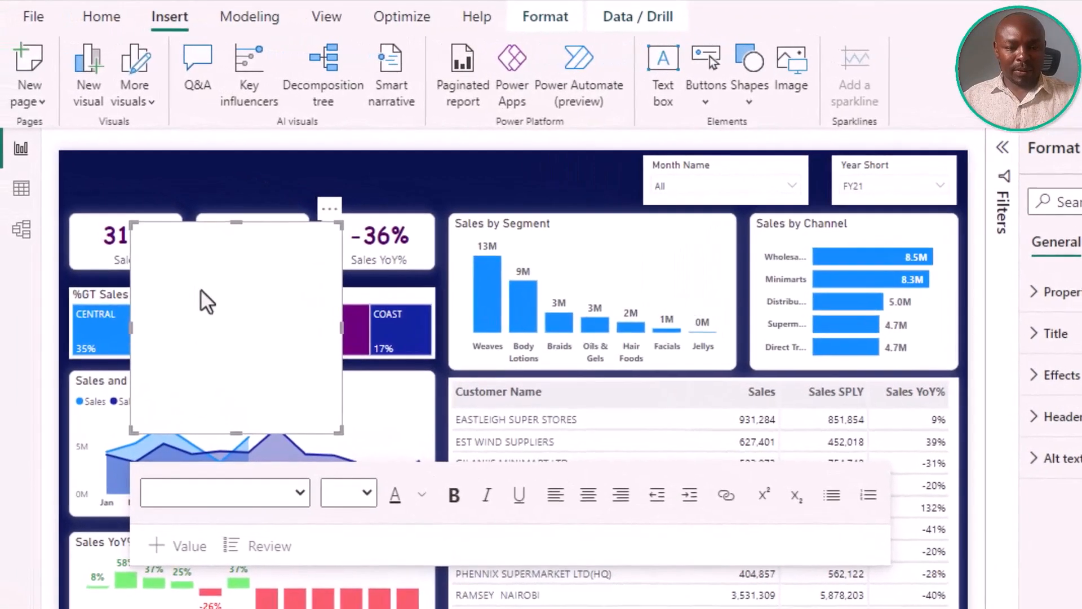
text(Your F)
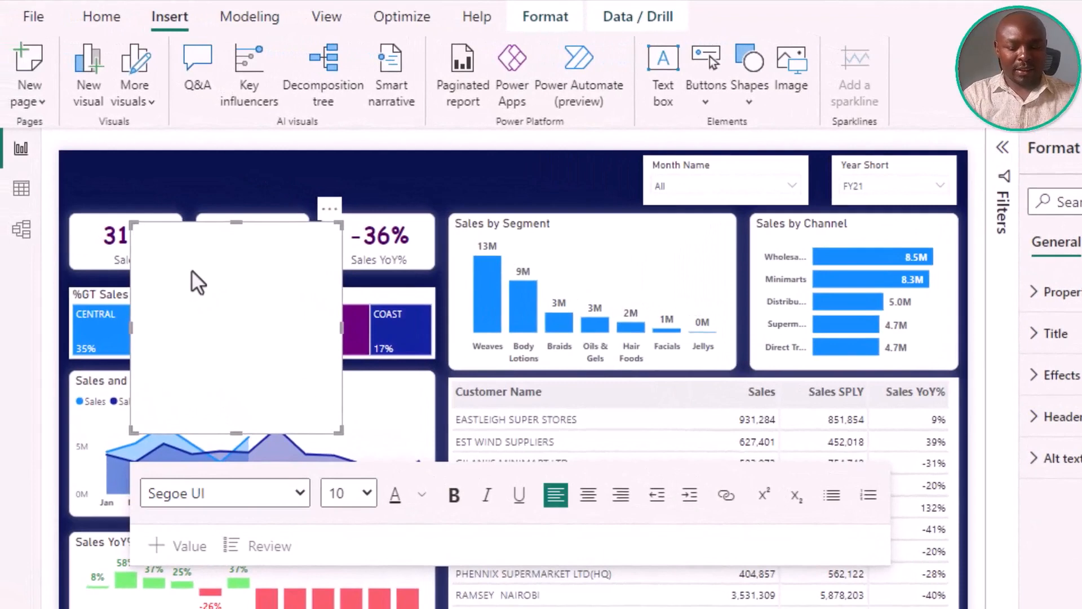
text(irst)
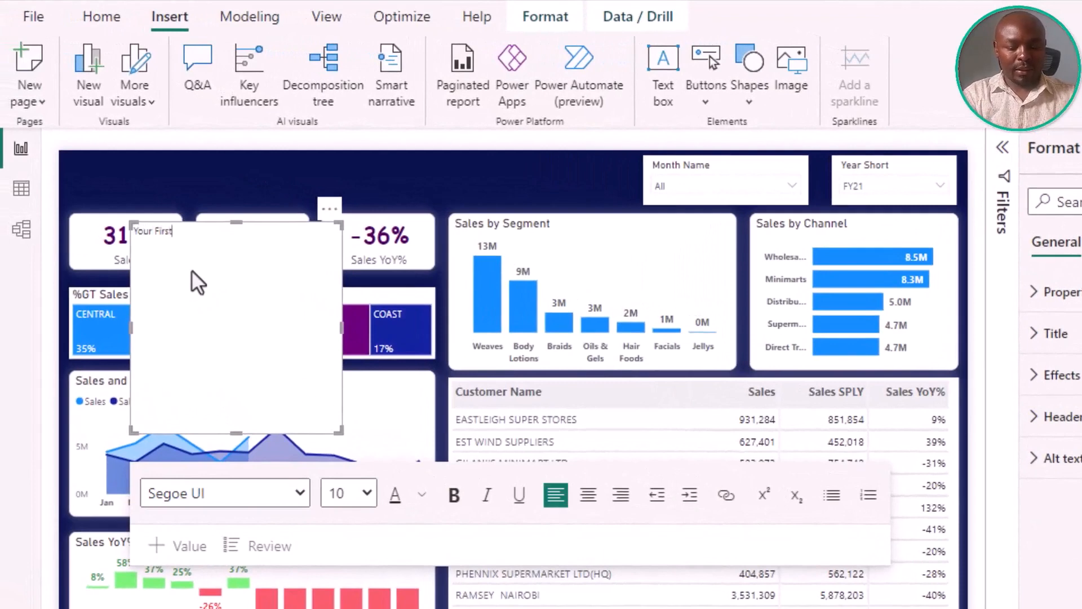
text( Dashboard)
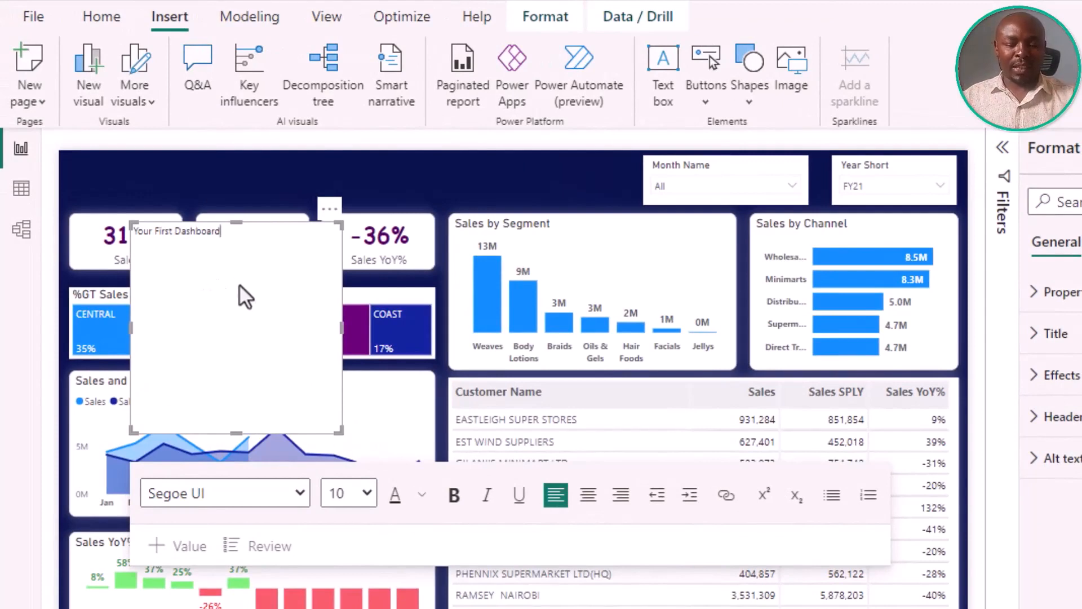
- Make the whole dashboard title bold with font size 40
key(ctrl+a)
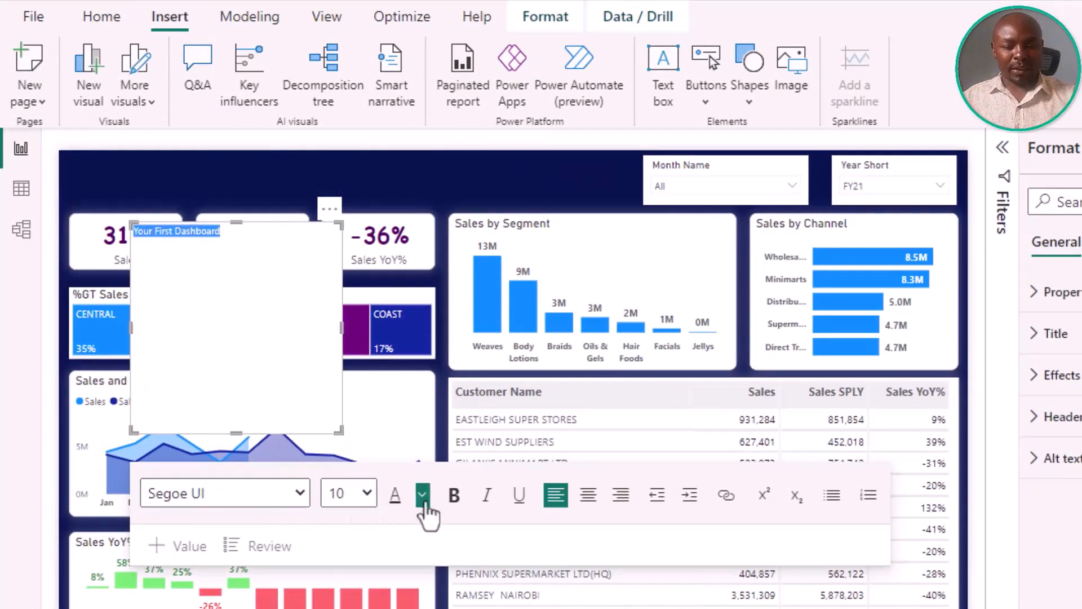
click(454, 495)
click(364, 495)
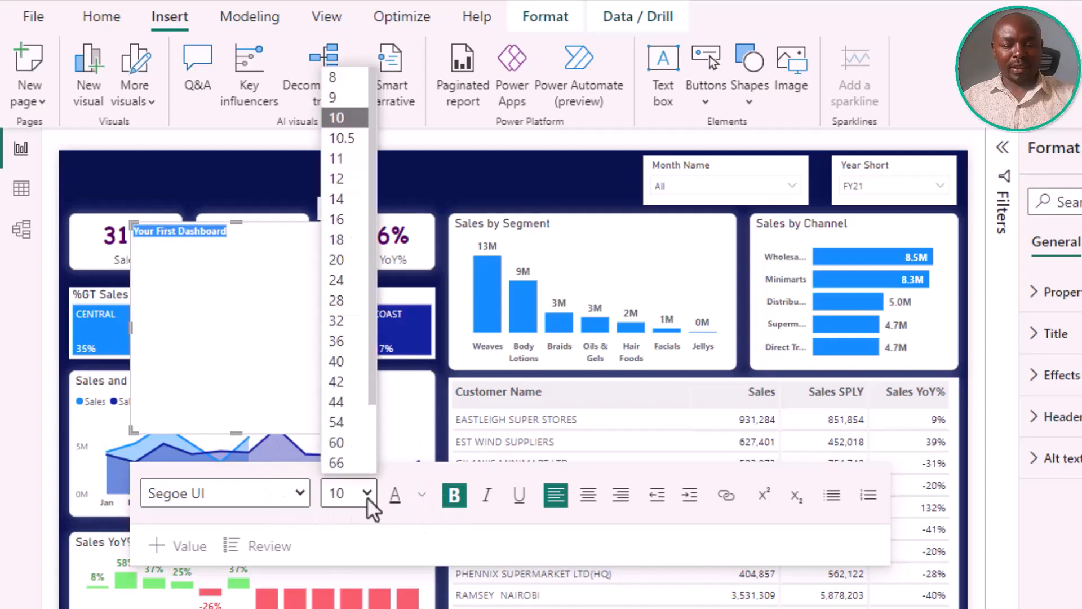
click(337, 361)
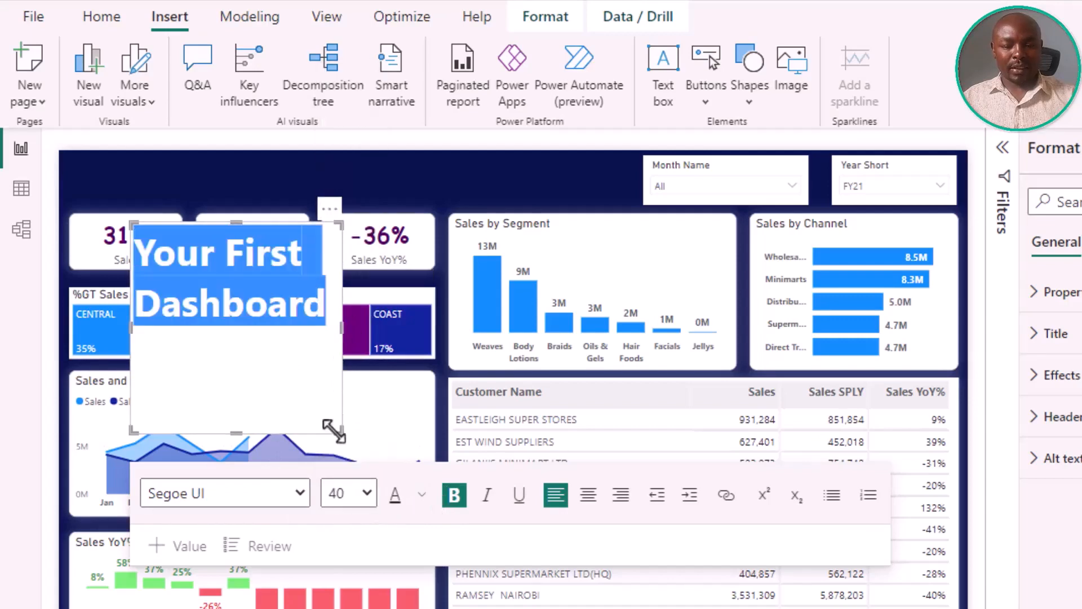
- Widen the text box so the title fits on one line and set its font color to white
drag(404, 376, 614, 321)
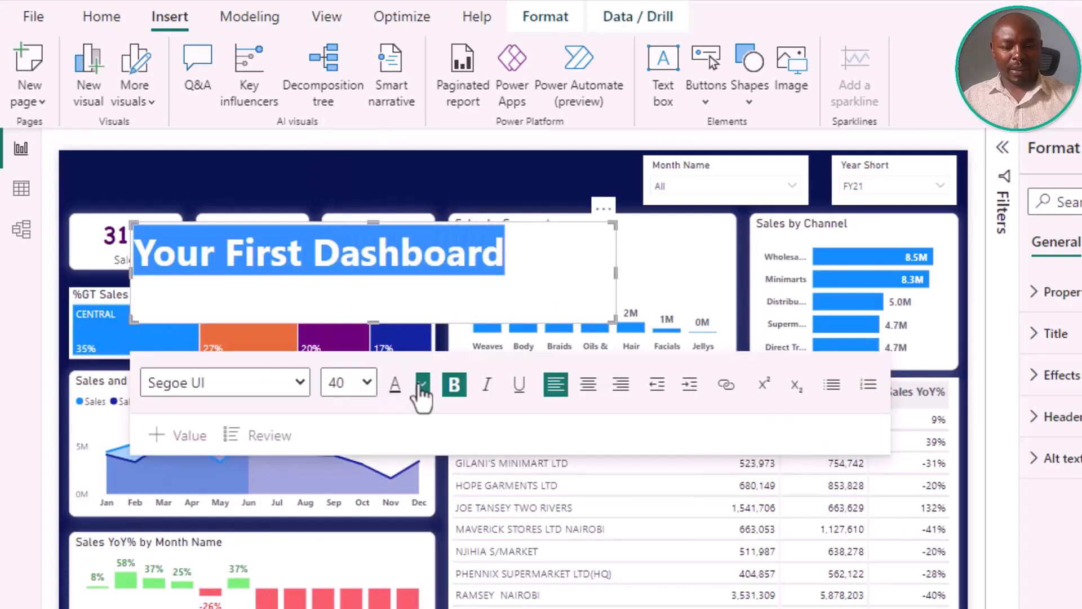
click(420, 391)
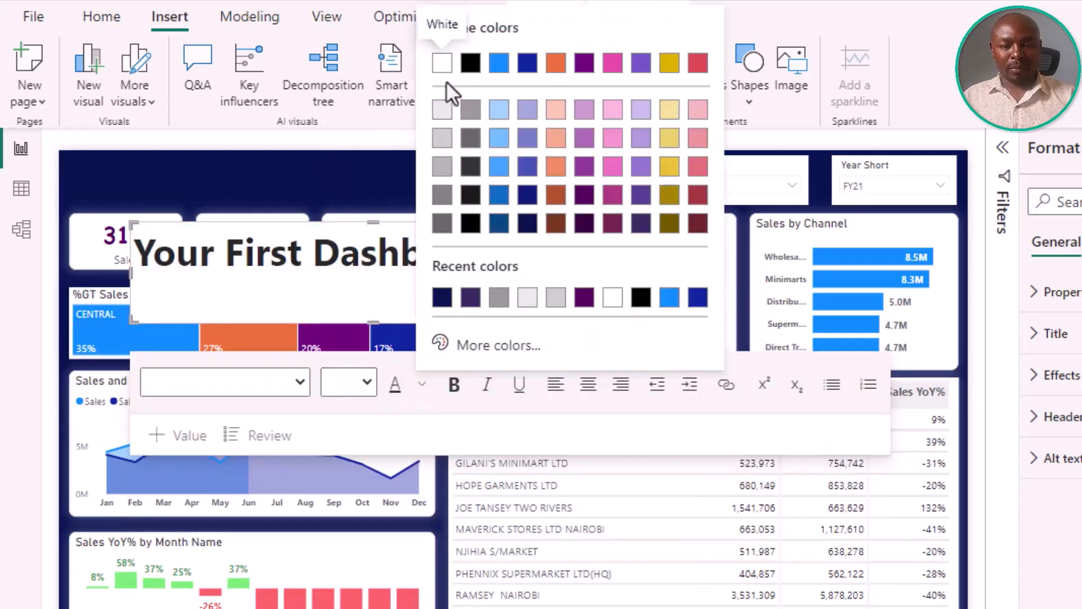
click(443, 63)
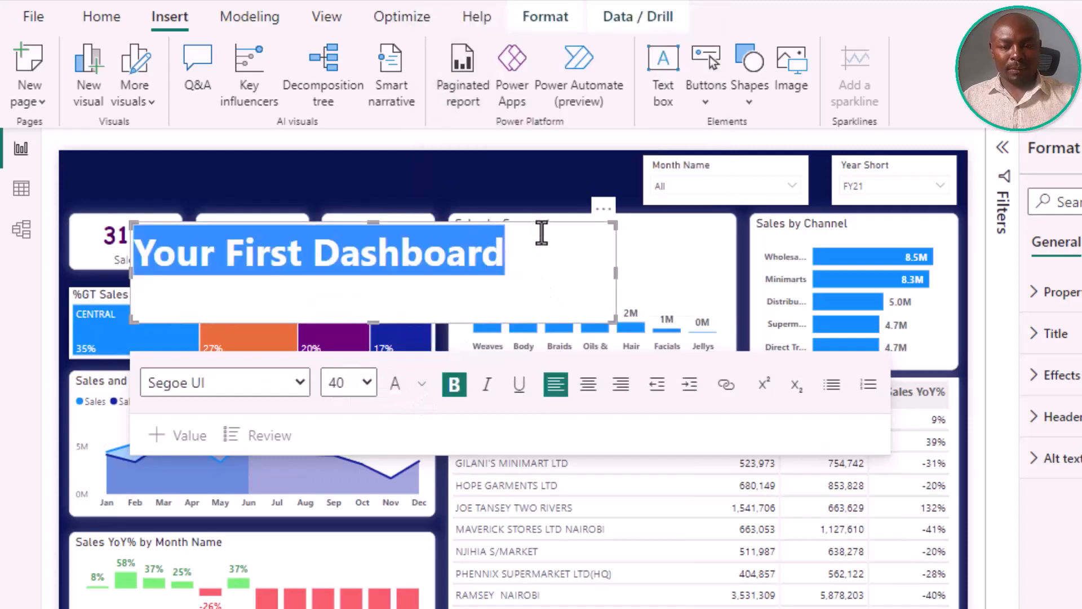
- Fit the title text box into the header band beside the slicers at font size 32 and turn off its background
drag(540, 224, 444, 162)
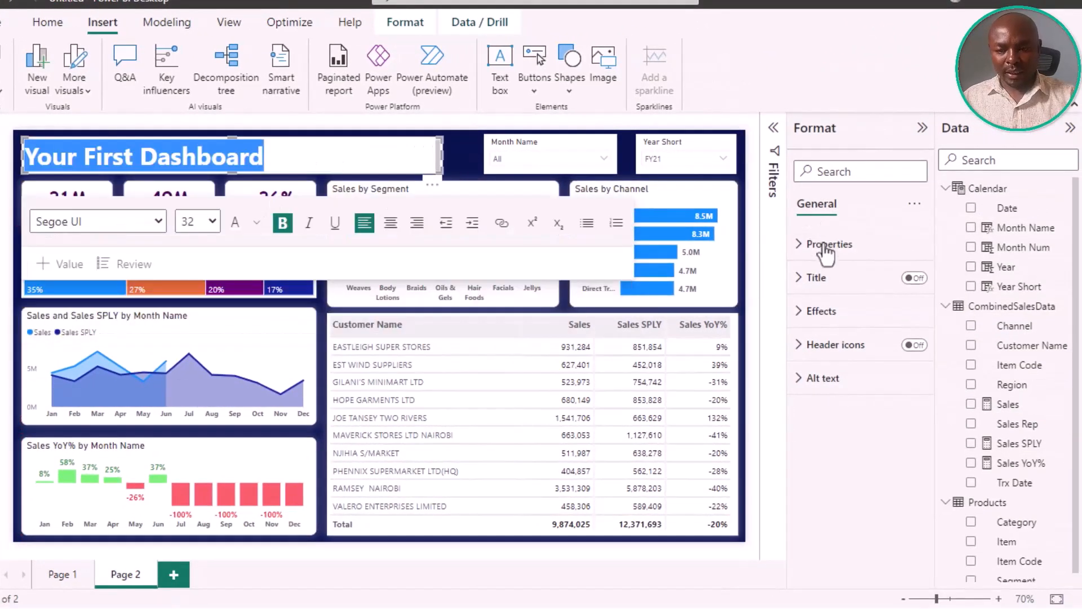
click(823, 316)
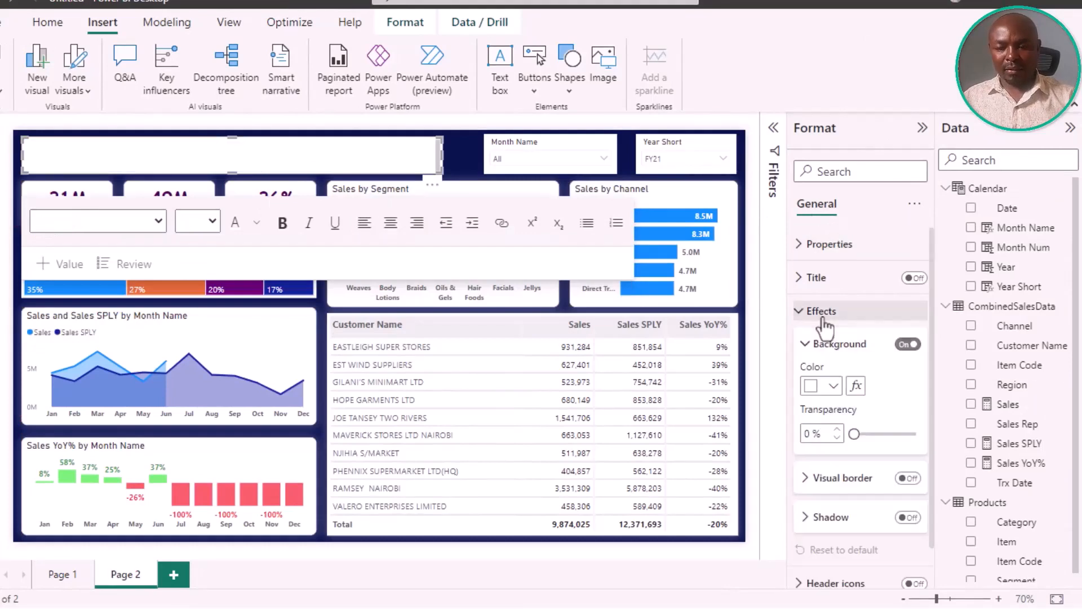
click(907, 345)
click(396, 161)
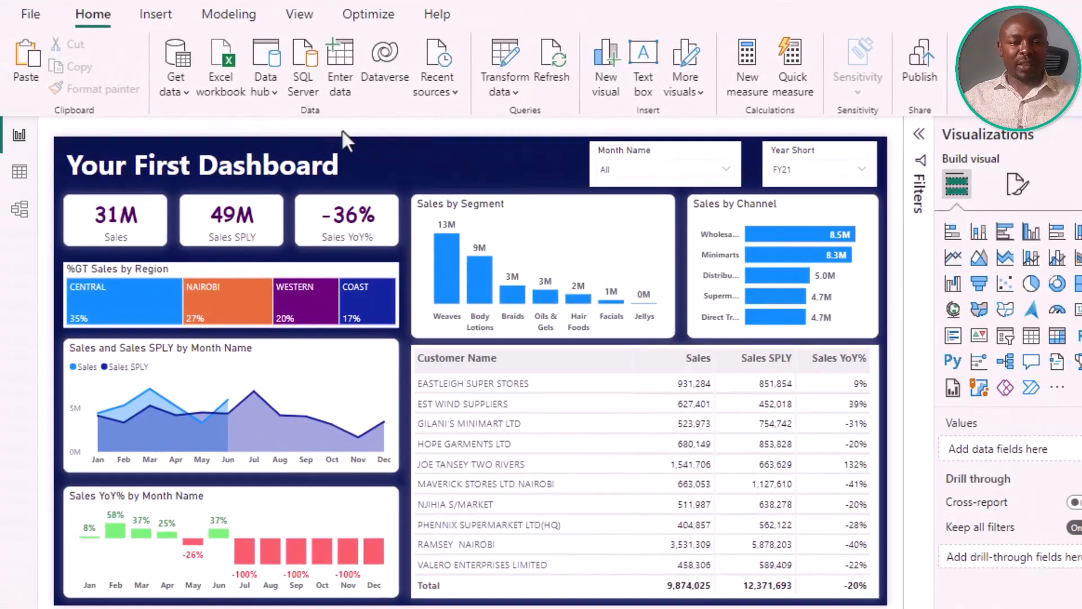
- Open the full report theme gallery and choose the Power BI theme with brown, orange and teal colors
click(299, 14)
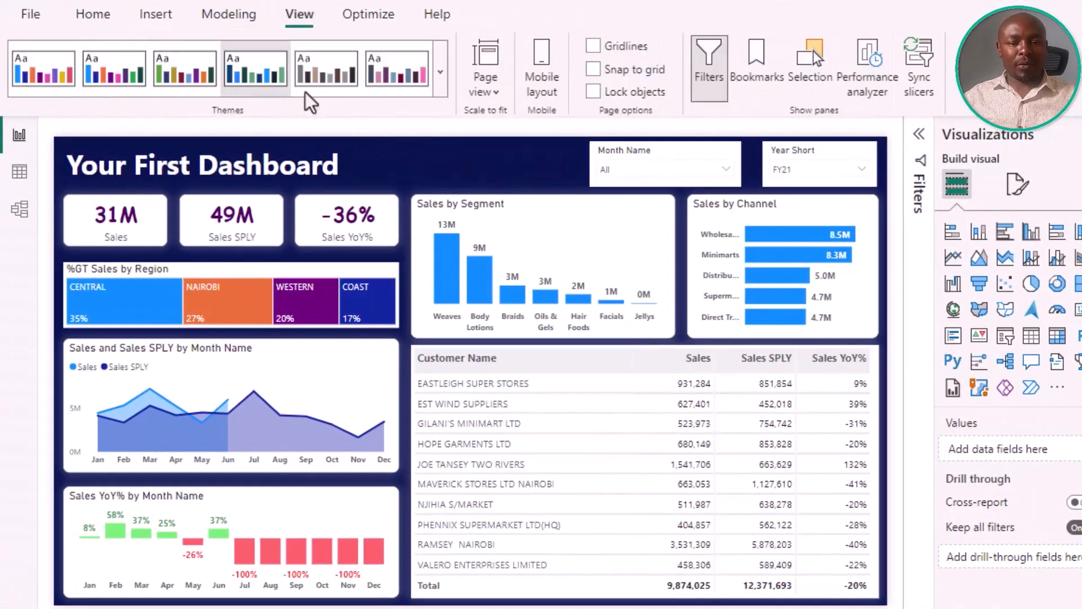
click(442, 89)
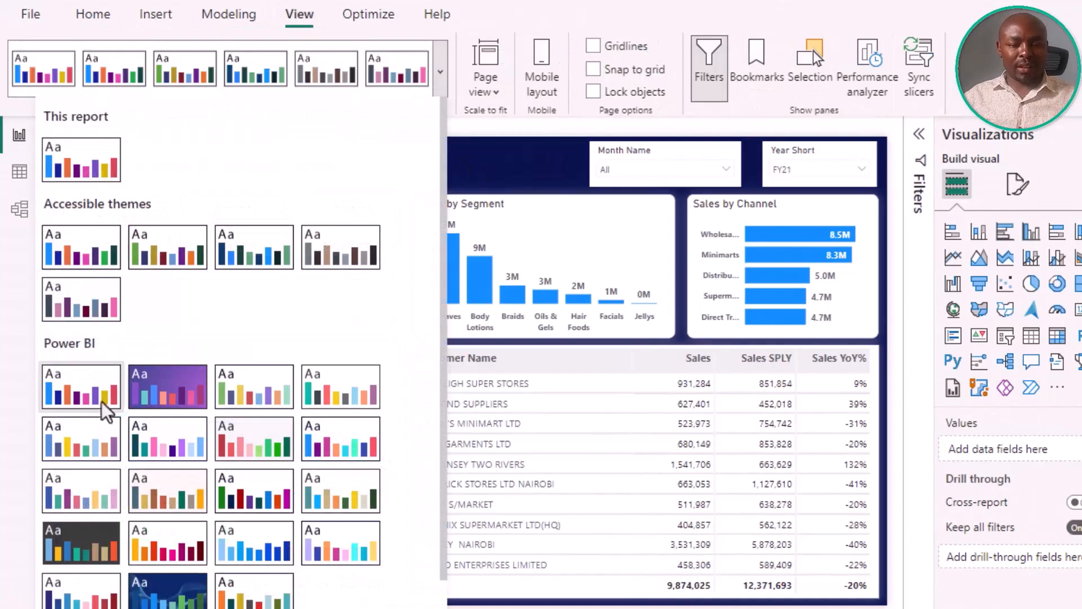
click(174, 502)
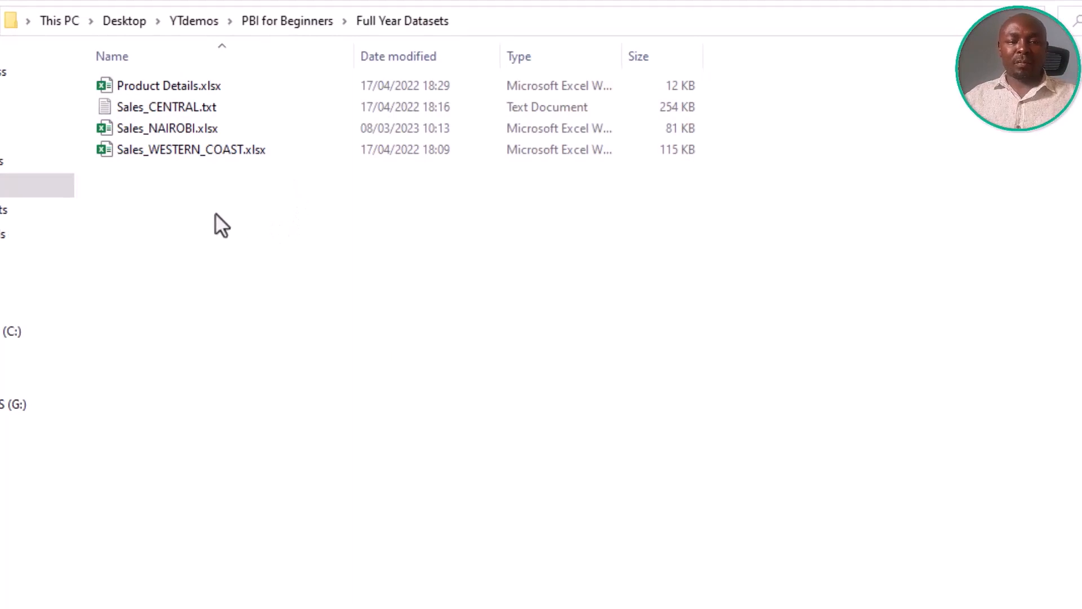
- Copy all four files from Full Year Datasets into the Start Files PBI Beg folder, replacing the existing files of the same names
double_click(208, 128)
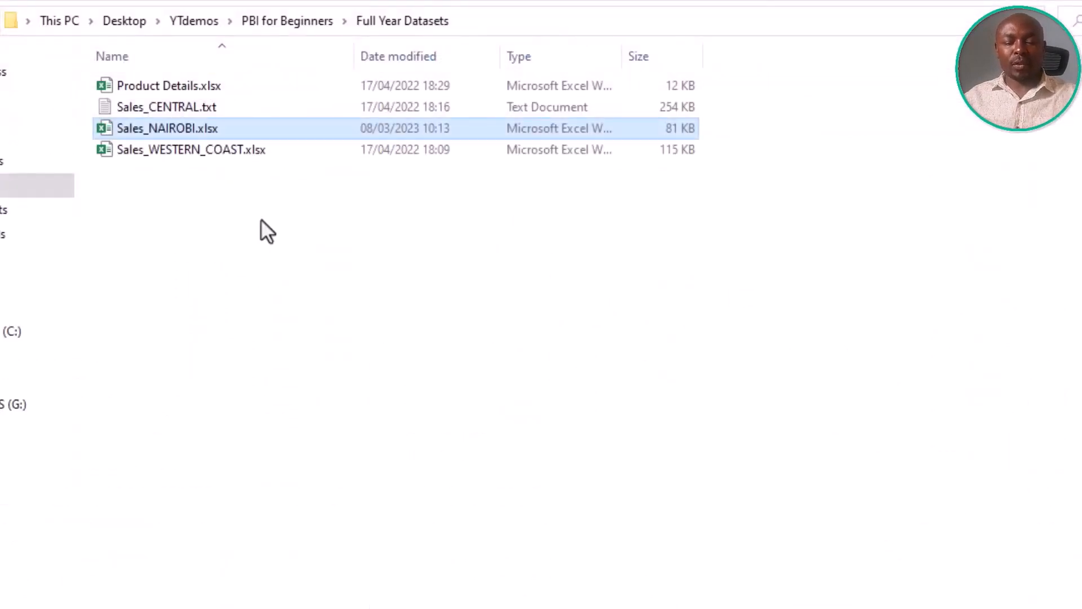
drag(260, 219, 154, 83)
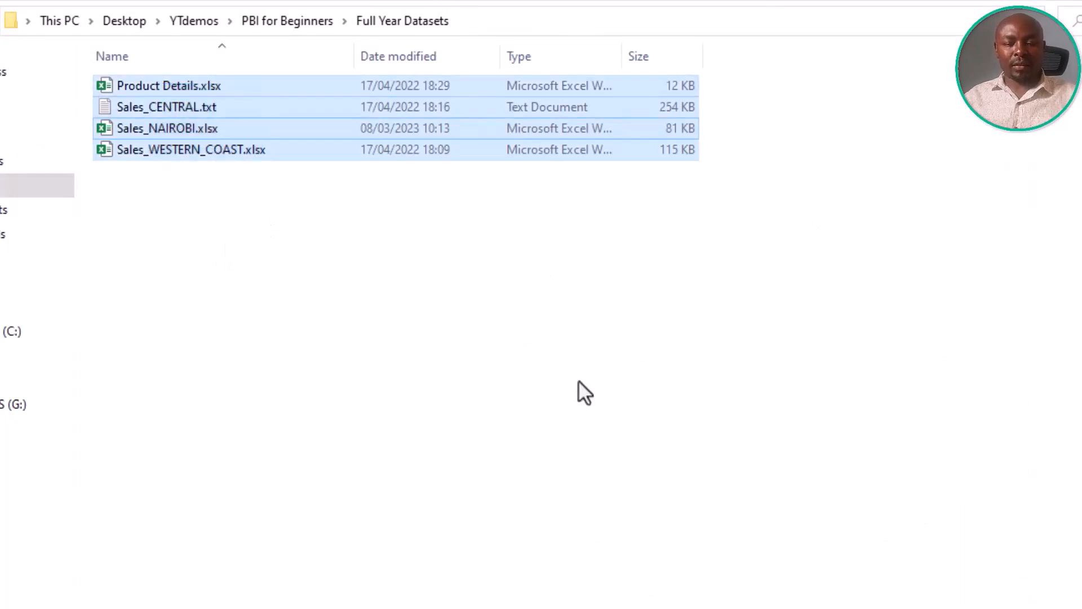
click(291, 22)
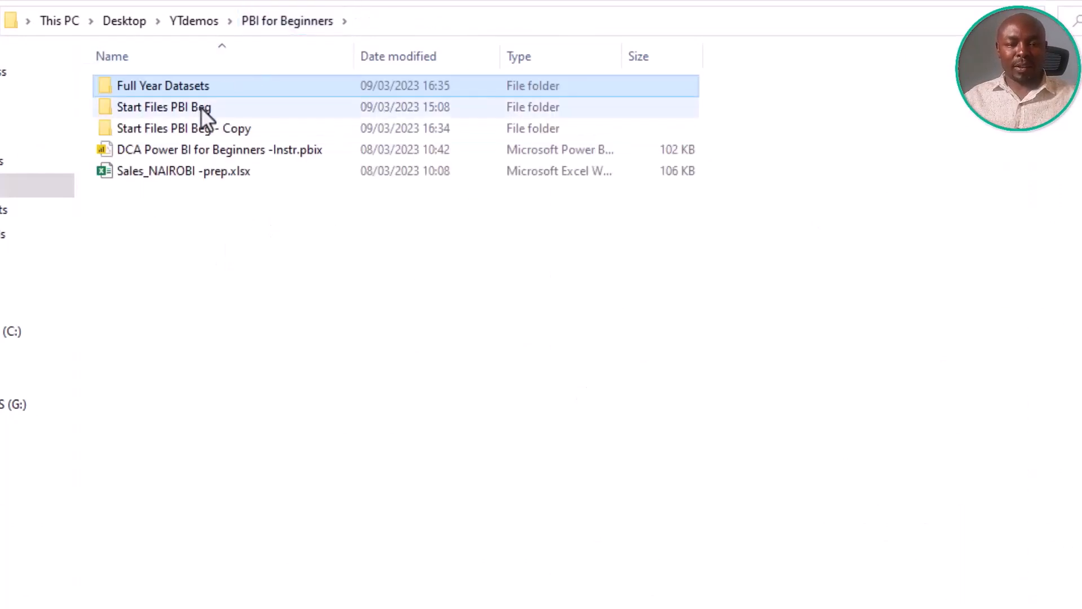
double_click(203, 108)
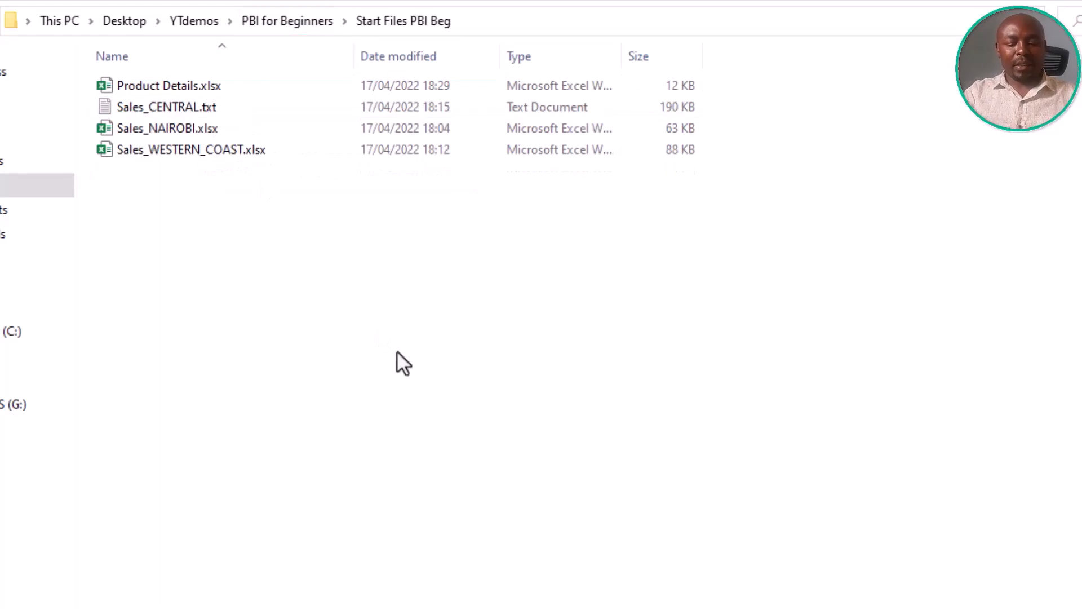
key(ctrl+v)
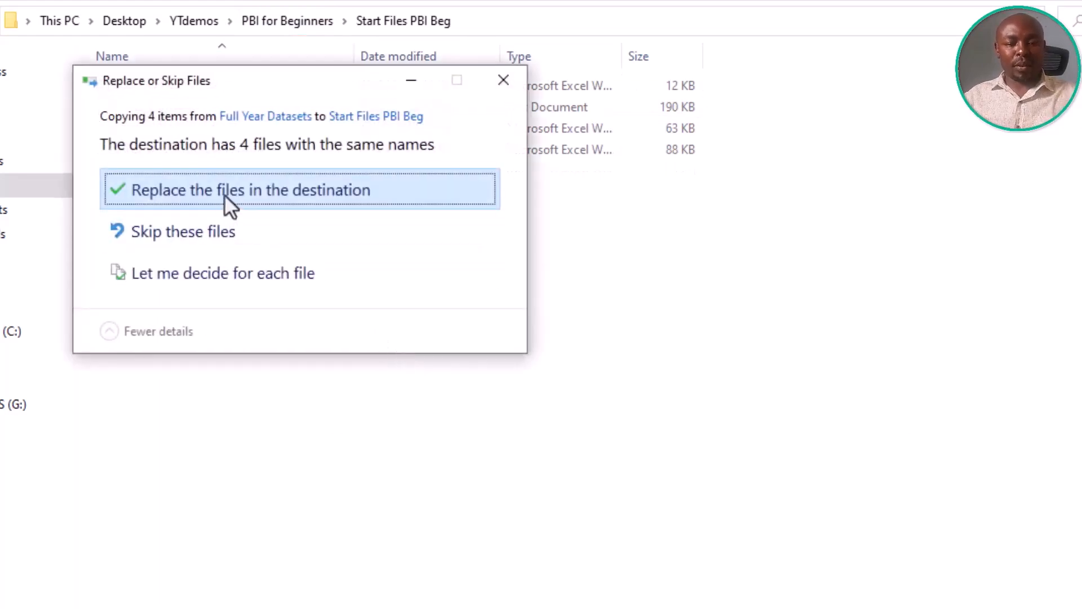
click(356, 200)
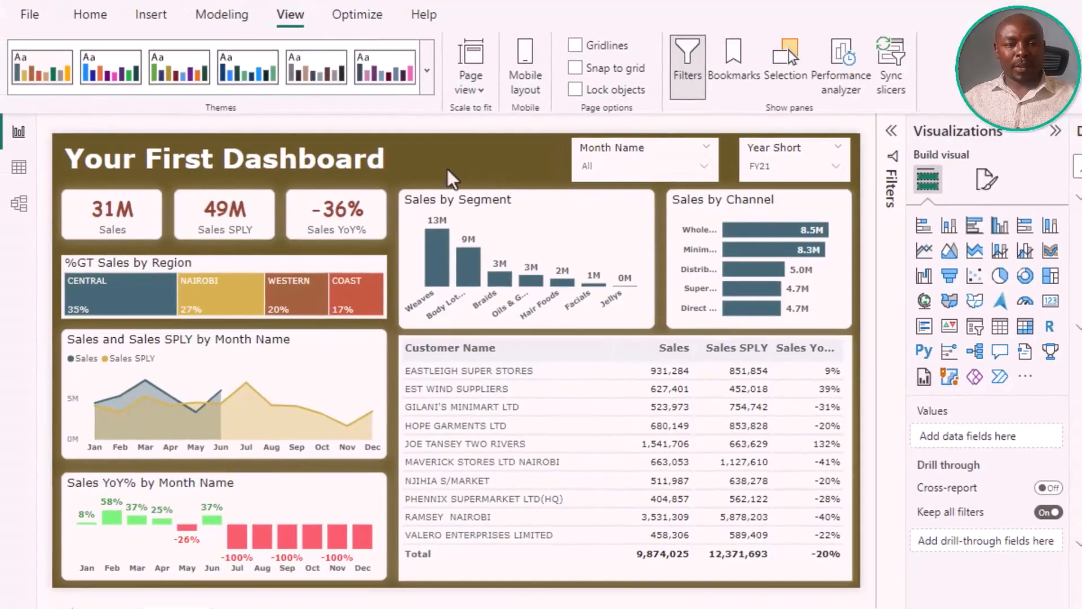
- Switch to the Power BI report and refresh its data from the replaced source files
click(91, 17)
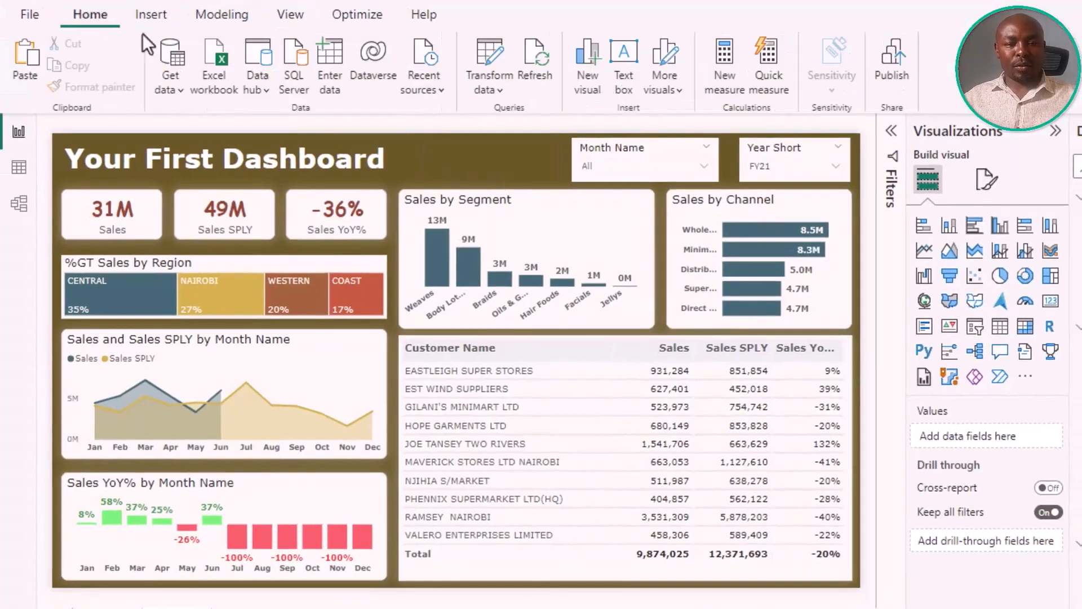
click(547, 62)
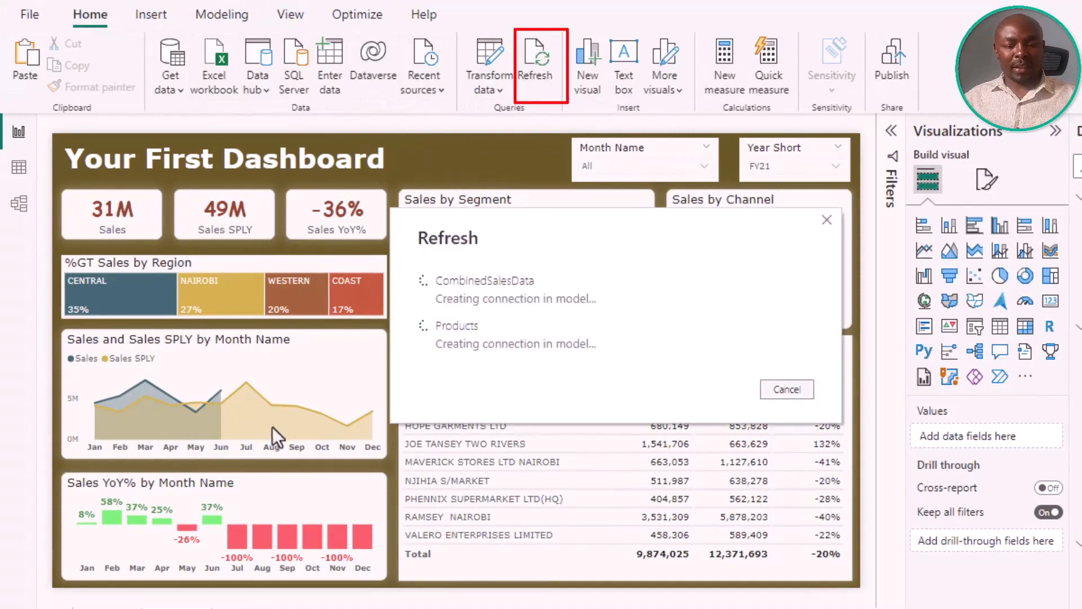